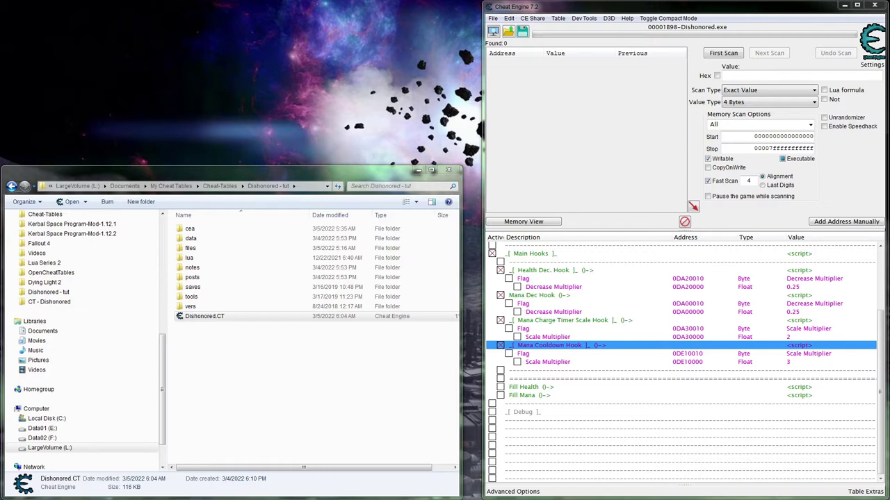
- Set the memory scan's value type to Float
left_click(736, 103)
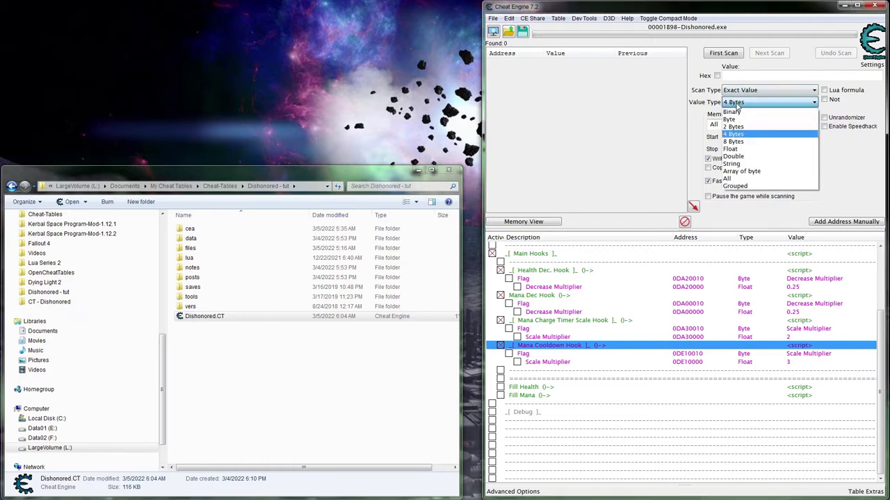
left_click(731, 149)
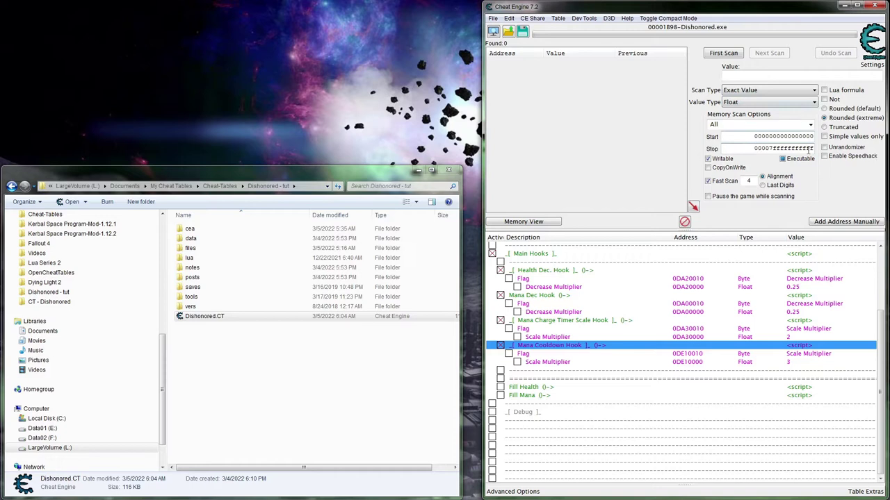
left_click(752, 105)
key("Up")
key("Down")
key("Down")
key("Up")
key("Up")
key("Up")
key("Up")
key("Up")
key("Up")
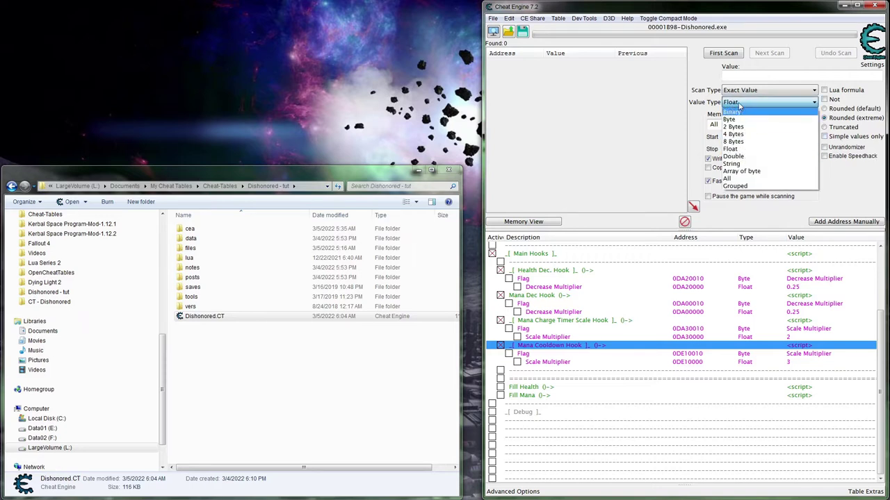
key("Escape")
- Restrict the float scan to simple values only and set the memory scan region to All
left_click(829, 137)
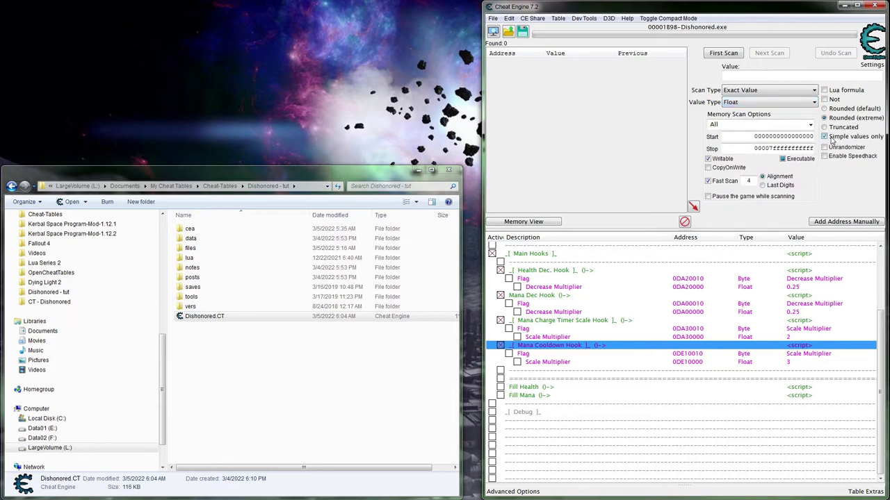
left_click(732, 128)
left_click(733, 77)
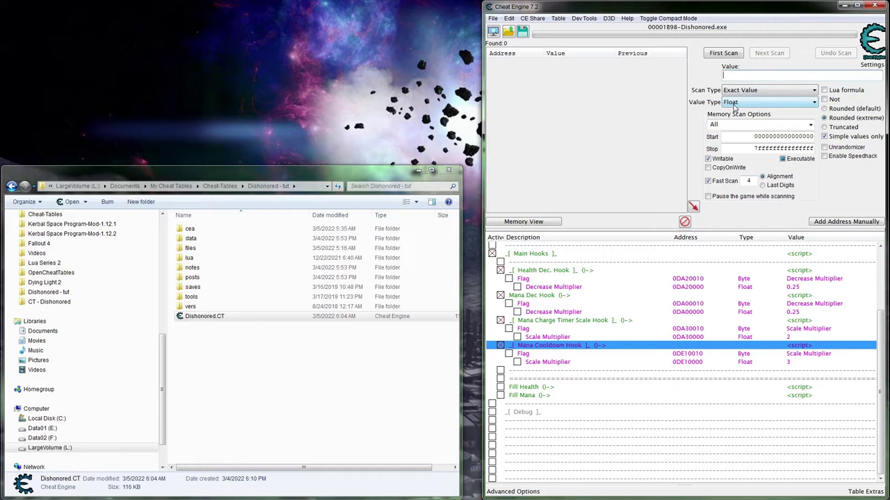
- Run the first float scan of Dishonored.exe for an unknown starting value
left_click(739, 92)
left_click(736, 130)
left_click(723, 53)
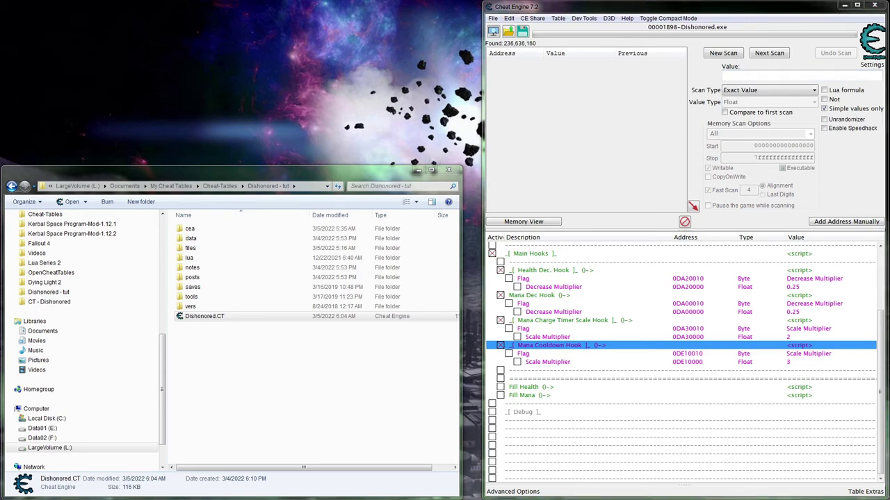
- Narrow the float results with increased value scans followed by unchanged value scans
key("F2")
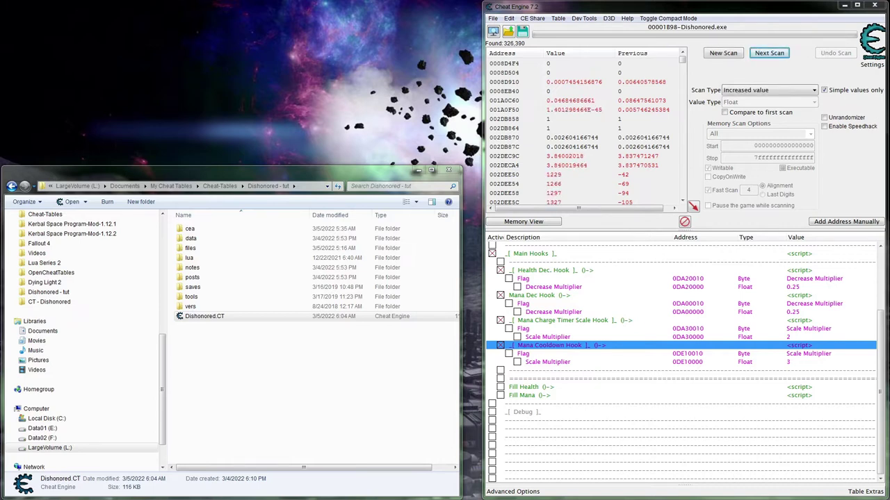
left_click(769, 53)
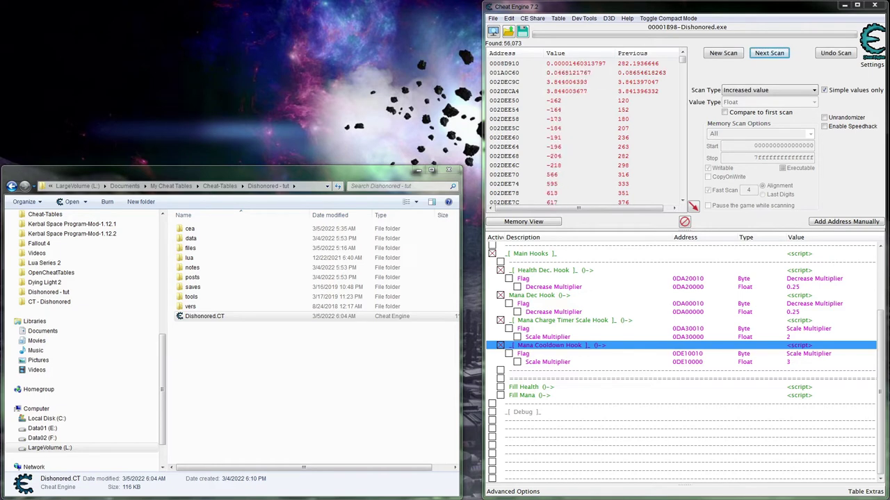
key("Return")
key("Return")
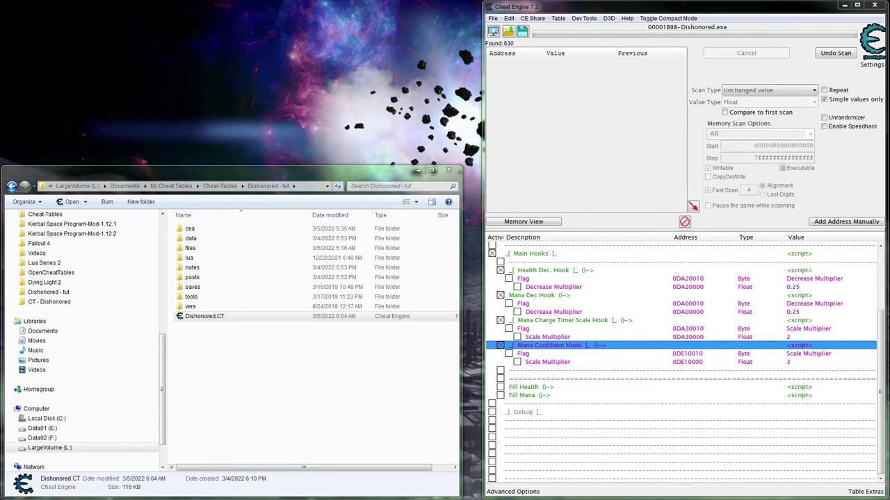
key("Return")
key("Return")
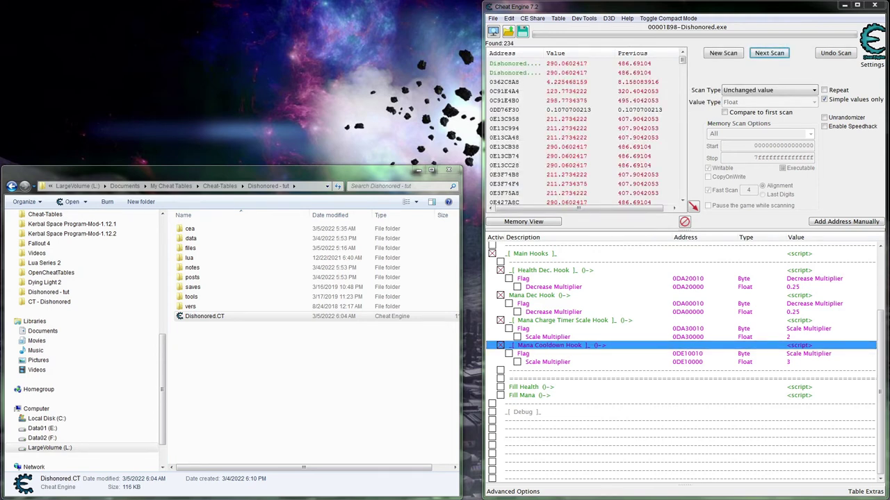
- Narrow the candidates further by alternating decreased value and increased value scans, finishing with two decreased value scans
key("ctrl+Down")
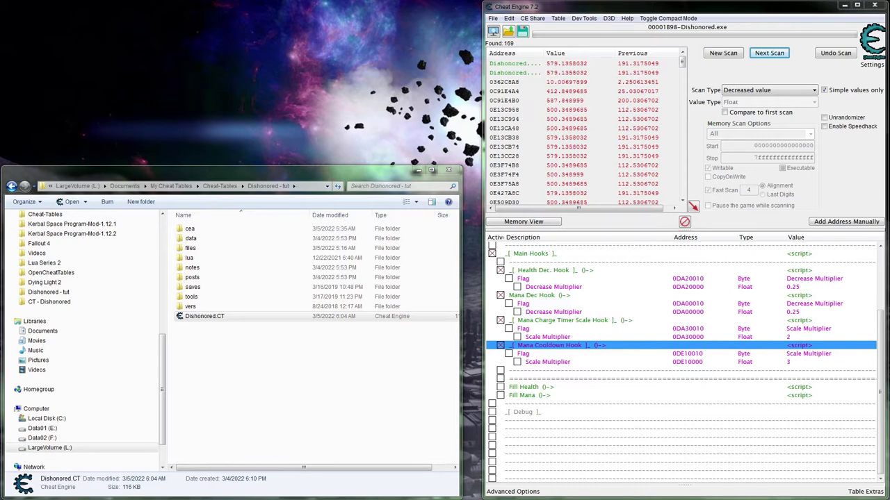
key("ctrl+alt+i")
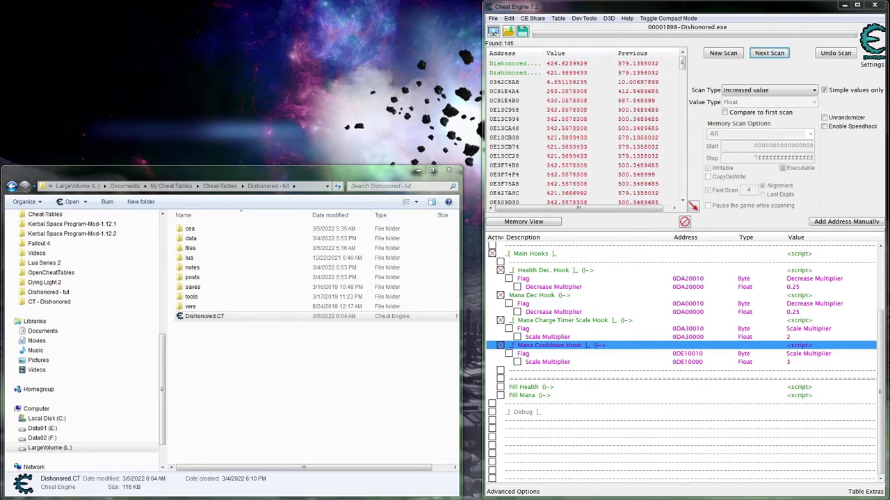
key("ctrl+alt+d")
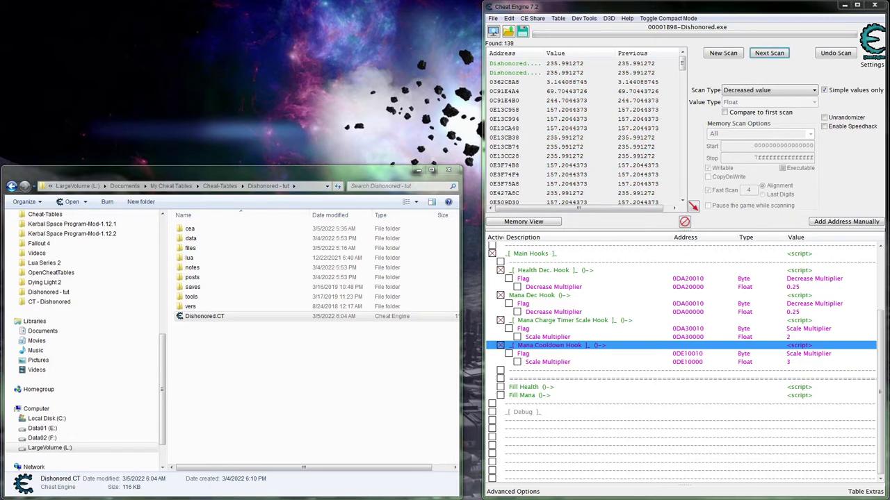
key("ctrl+alt+i")
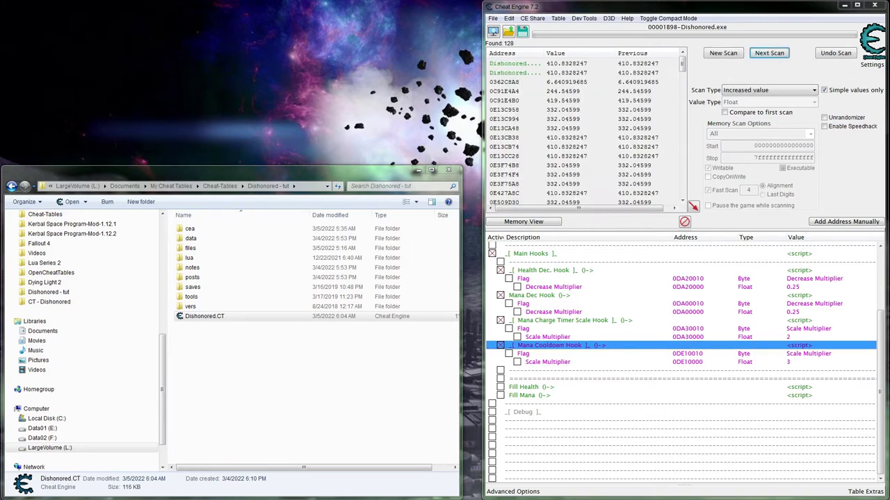
key("ctrl+alt+d")
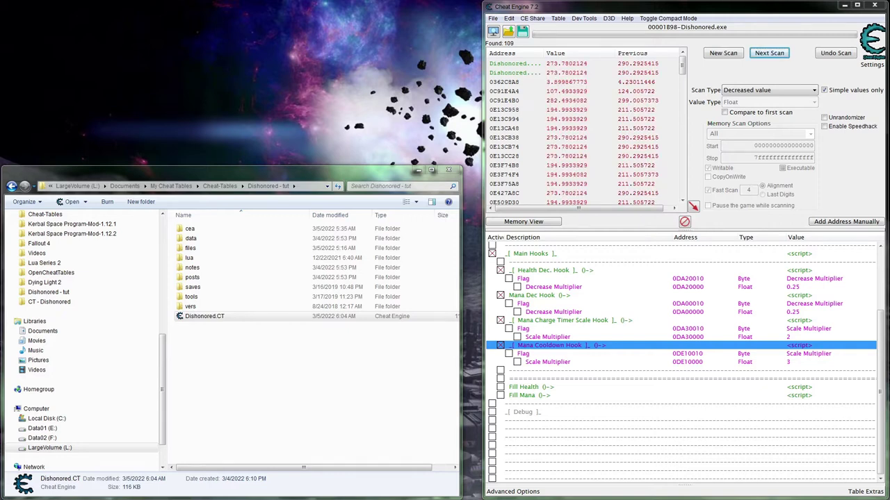
key("ctrl+alt+d")
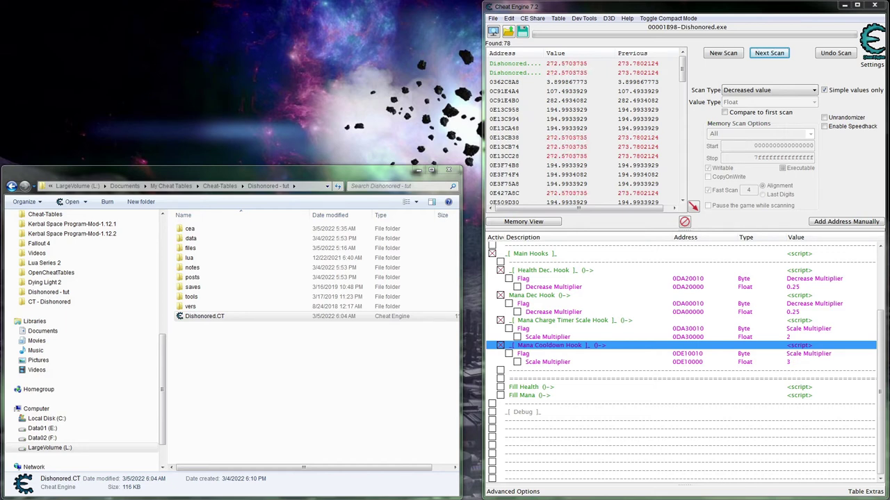
- Resume the game, move the character lower and scan for decreased values, and move it higher and scan for increased values
key("Escape")
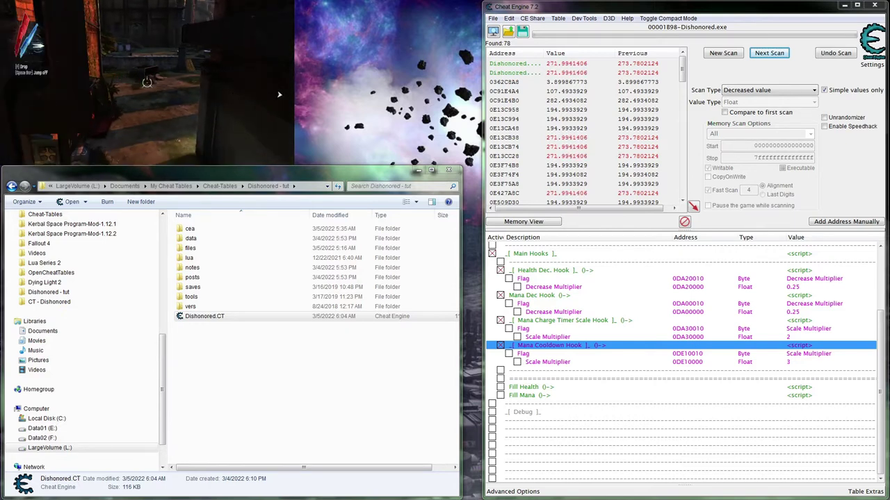
key("s")
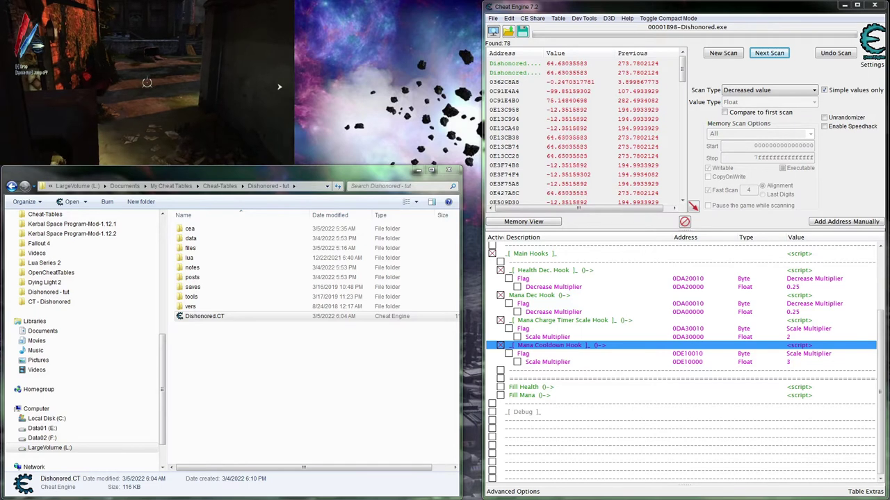
key("Return")
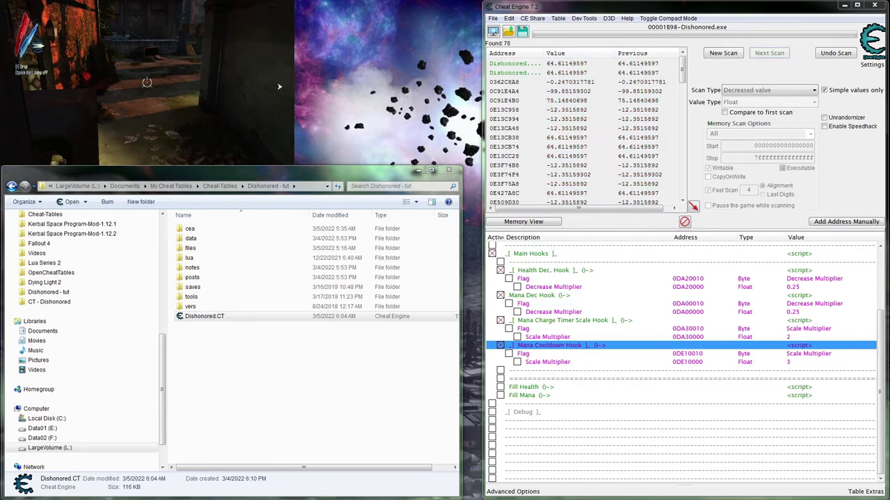
key("w")
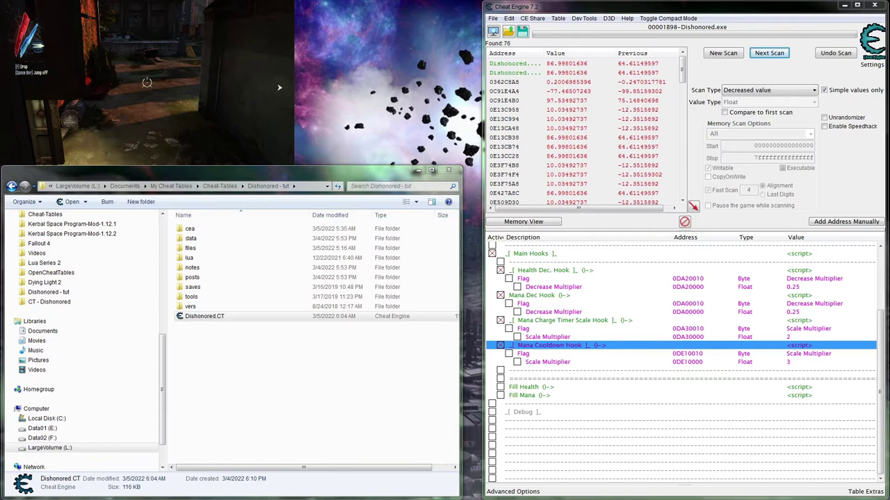
key("Up")
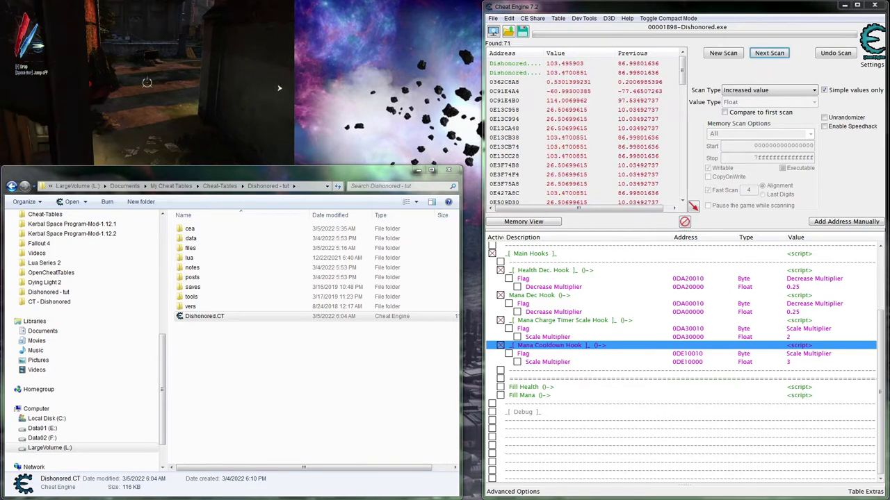
key("F6")
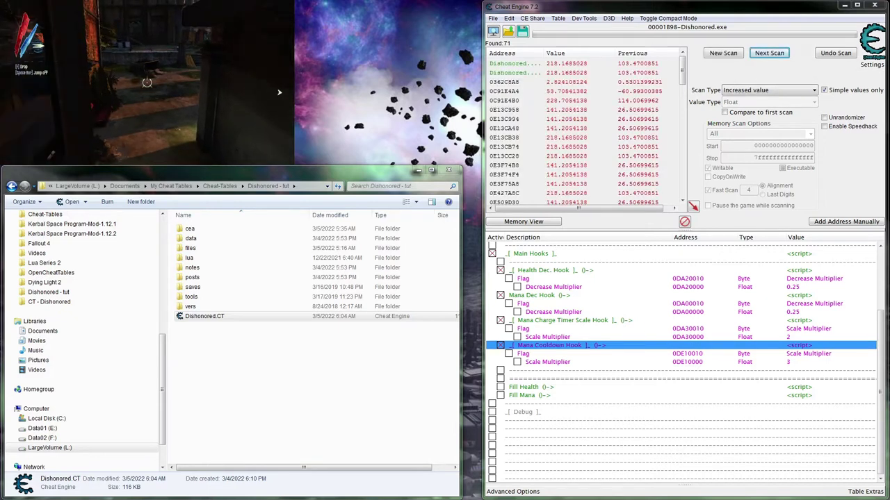
key("F6")
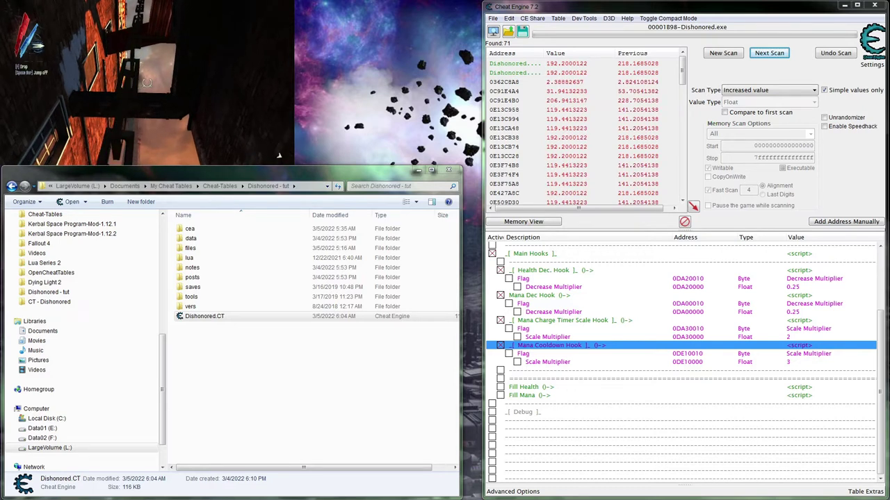
- Keep filtering the candidates with alternating decreased and increased value scans while changing the character's height, and pause the game
key("F3")
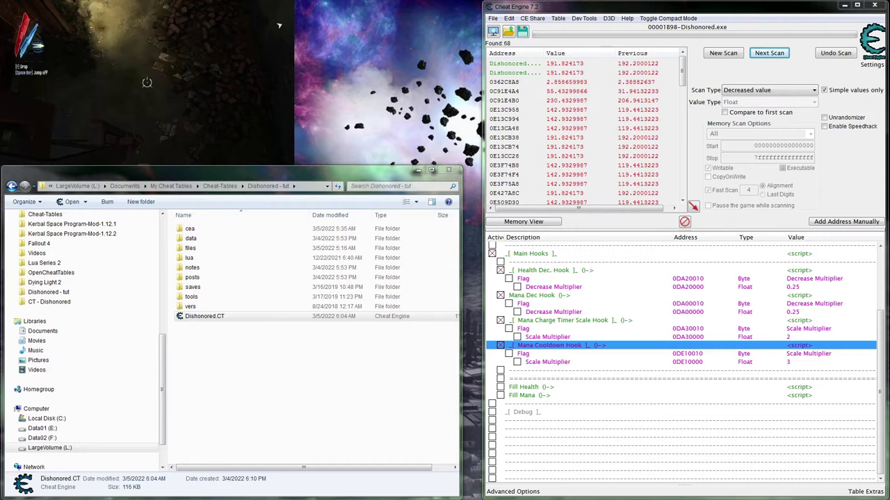
key("Page_Up")
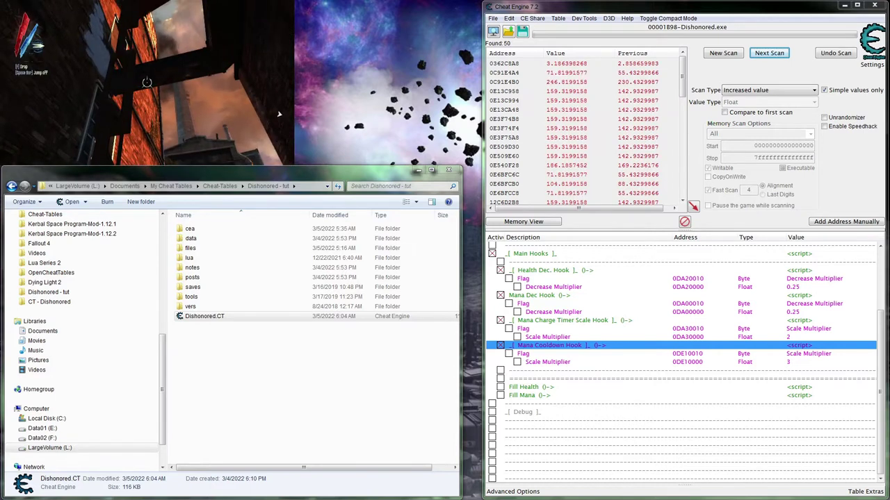
key("ctrl+Up")
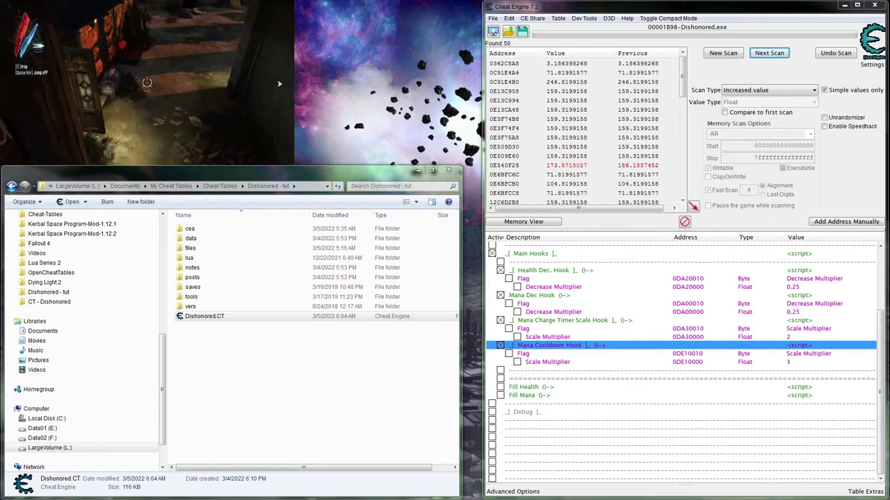
key("ctrl+Down")
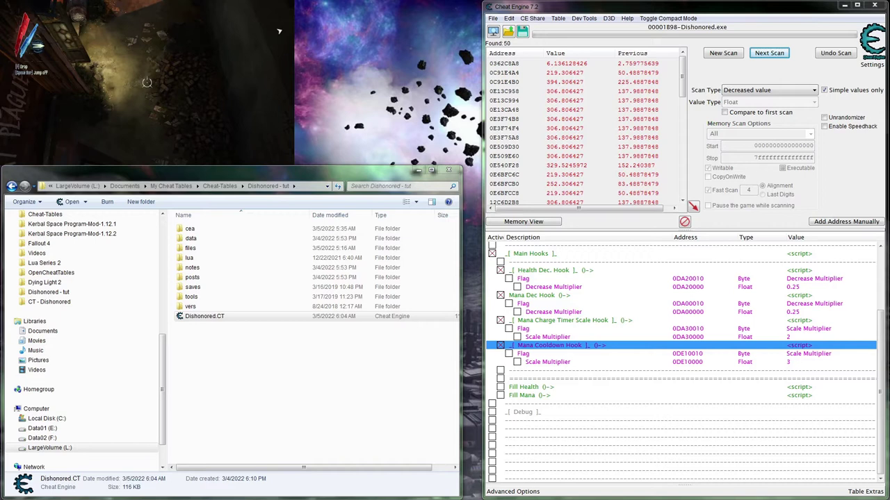
key("F2")
key("Escape")
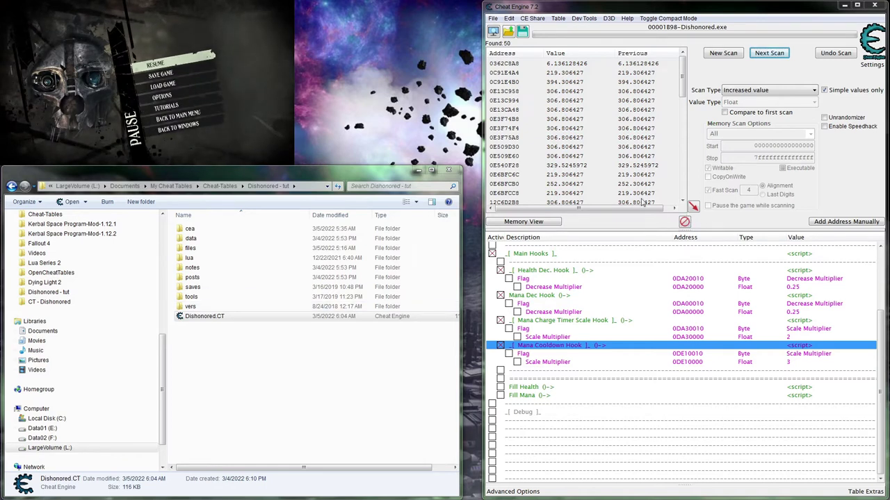
- Review the remaining scan results and compare their current and previous float values
left_click(633, 167)
scroll(615, 156, "down", 1)
scroll(613, 156, "down", 8)
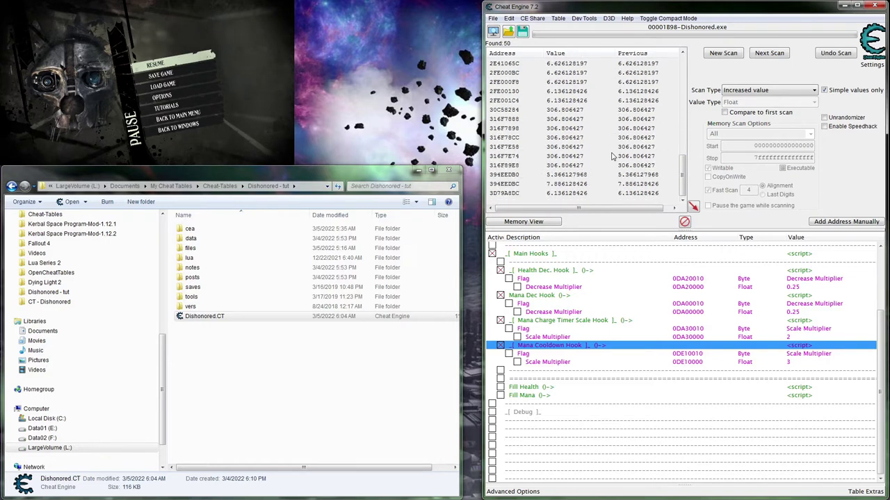
scroll(612, 156, "up", 8)
scroll(611, 156, "up", 3)
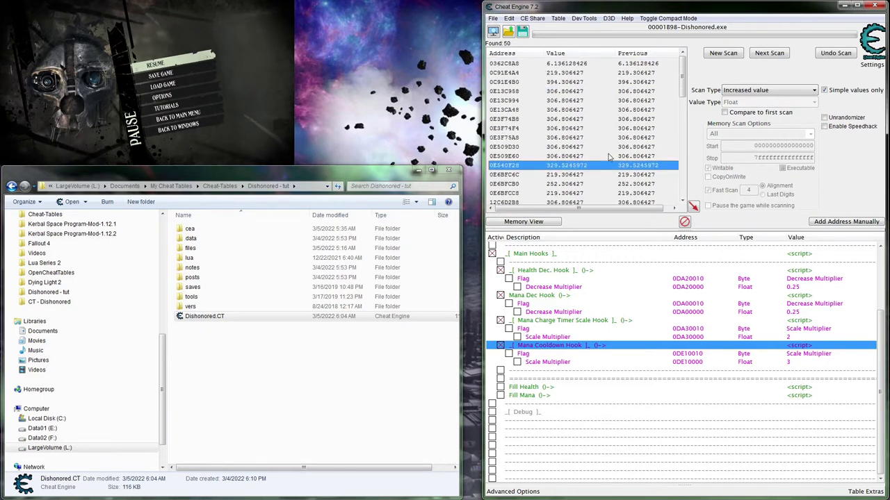
left_click(576, 93)
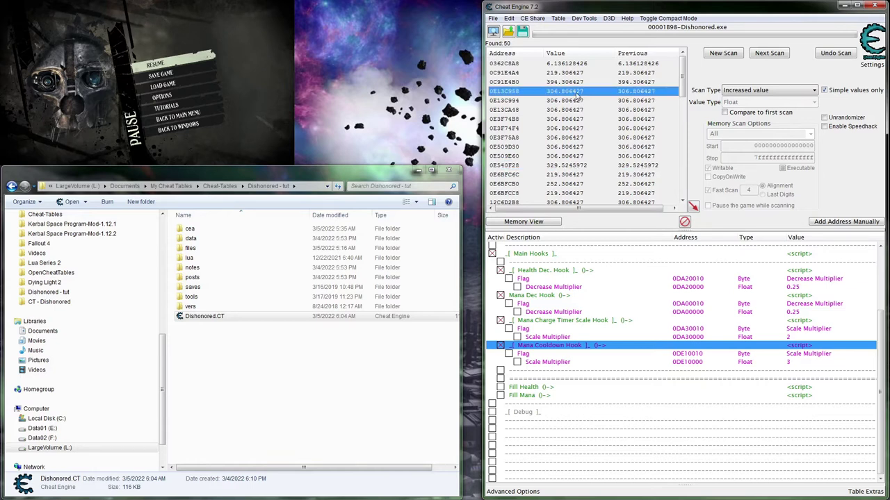
left_click(577, 73)
left_click(572, 64)
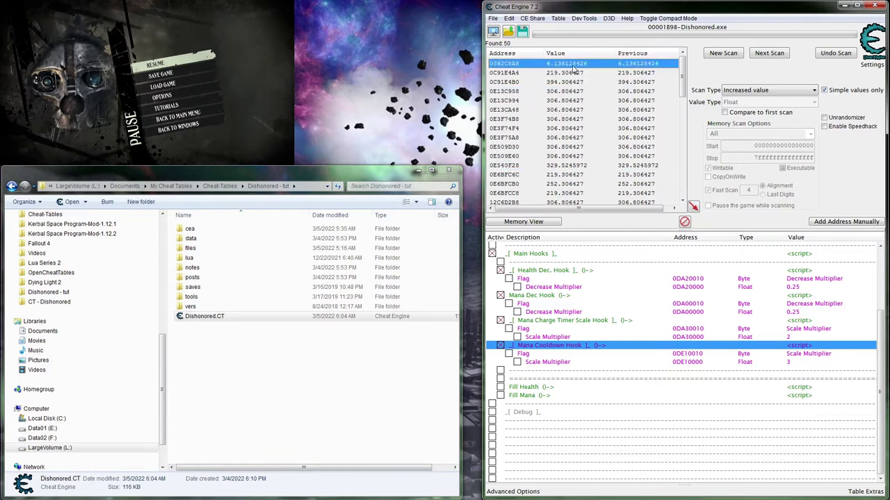
- Add all the found addresses to the cheat table, below the Debug section
key("ctrl+a")
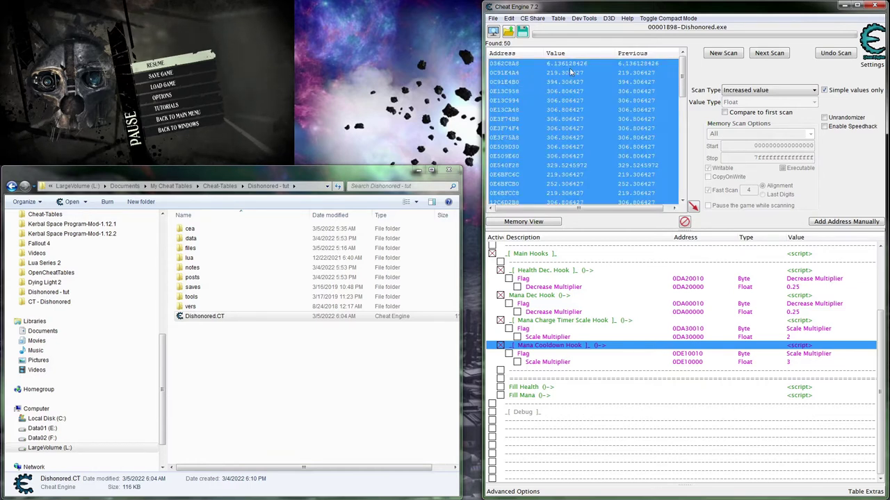
scroll(730, 439, "up", 2)
scroll(729, 439, "down", 2)
left_click(730, 436)
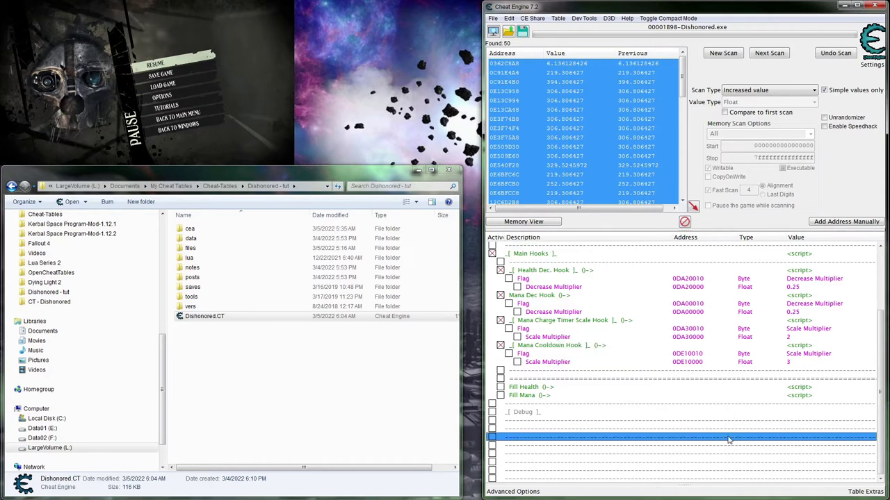
left_click(693, 207)
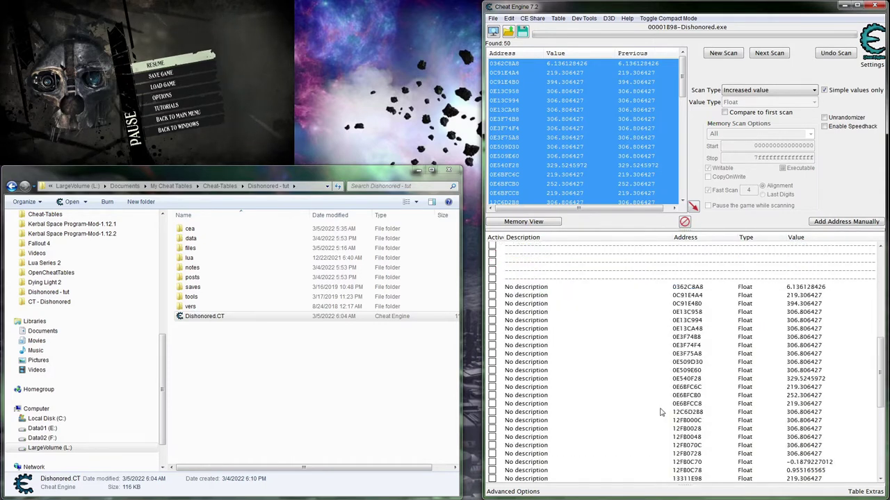
- Freeze the block of candidate addresses from 0C91E4A4 through 12FB0728 in the cheat table
scroll(660, 412, "down", 1)
scroll(660, 413, "up", 2)
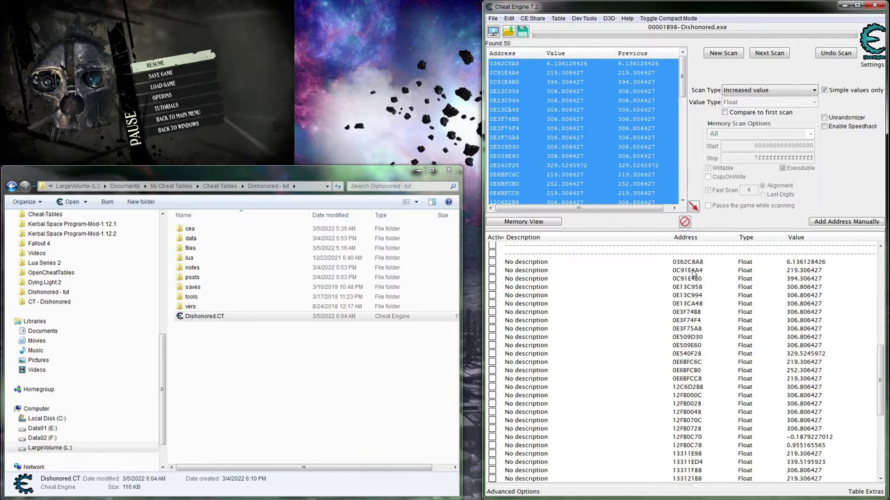
left_click(692, 271)
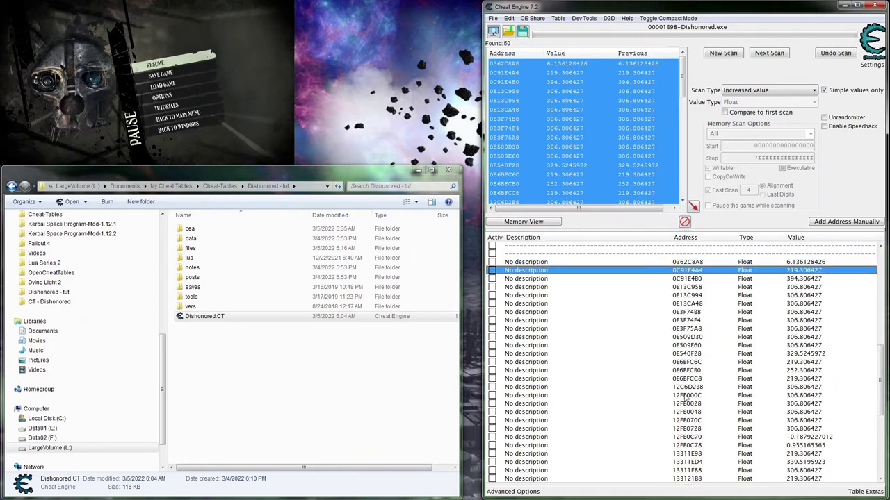
left_click(686, 420, "shift")
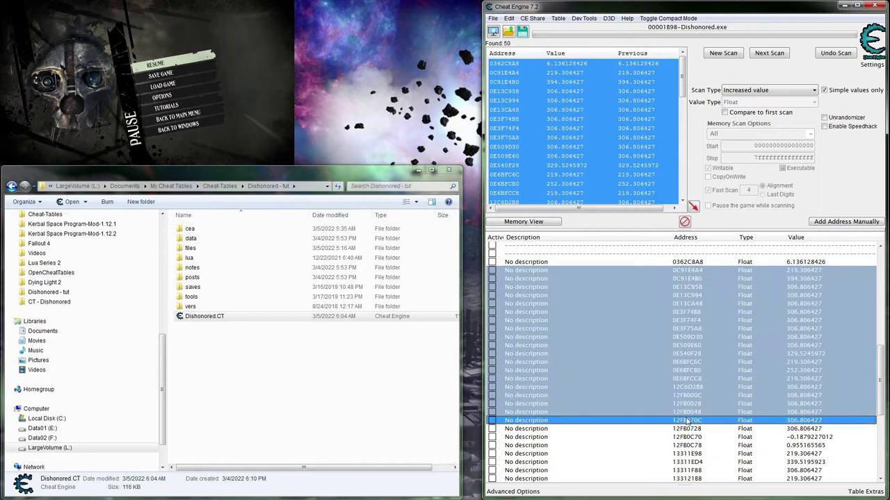
left_click(682, 435, "shift")
left_click(682, 429, "shift")
key("space")
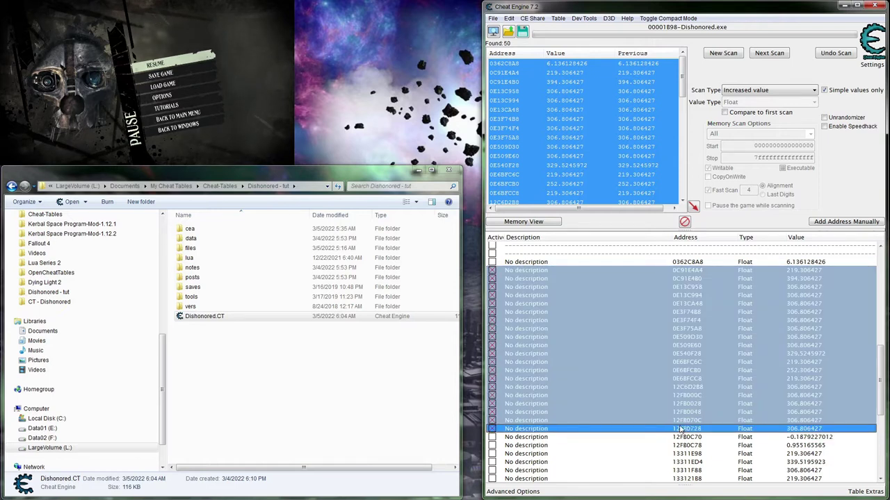
- Resume the game, climb up and down to test whether the frozen addresses hold the character's height, and pause again
key("alt+Tab")
key("Escape")
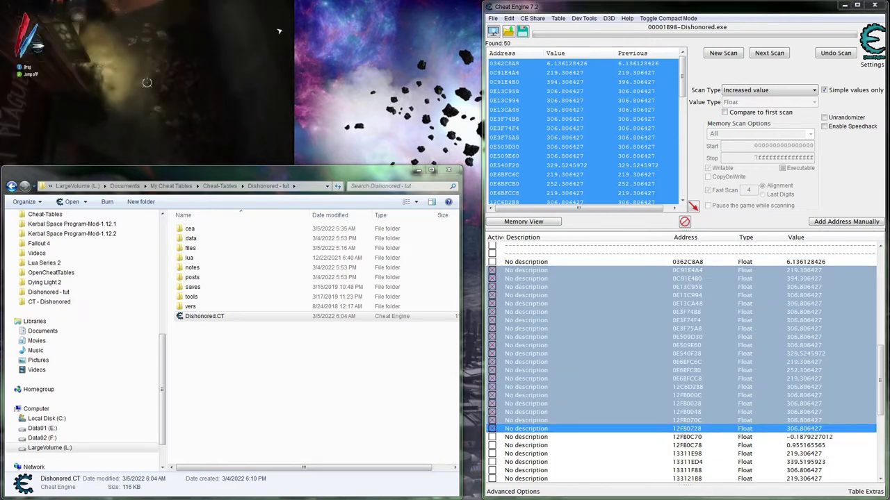
key("w")
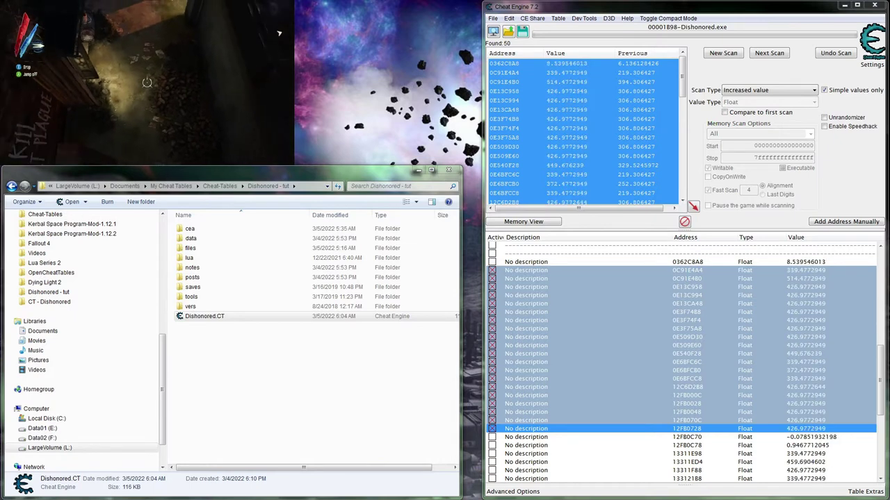
key("s")
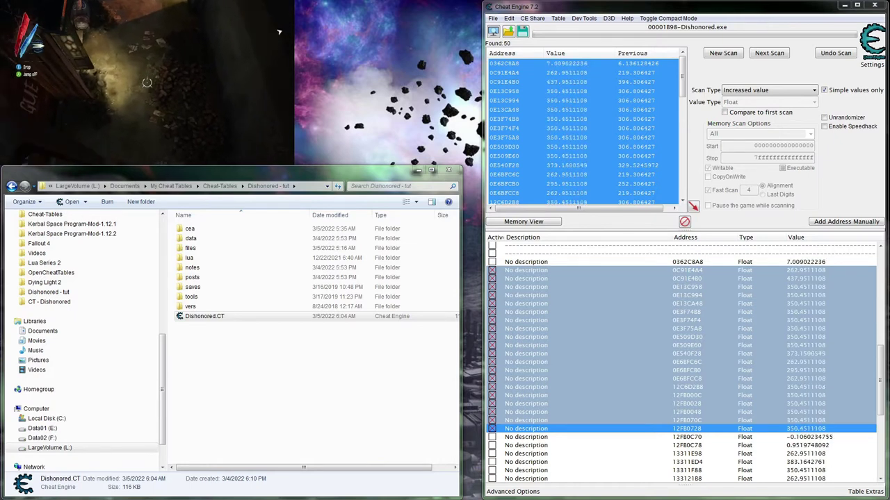
key("Escape")
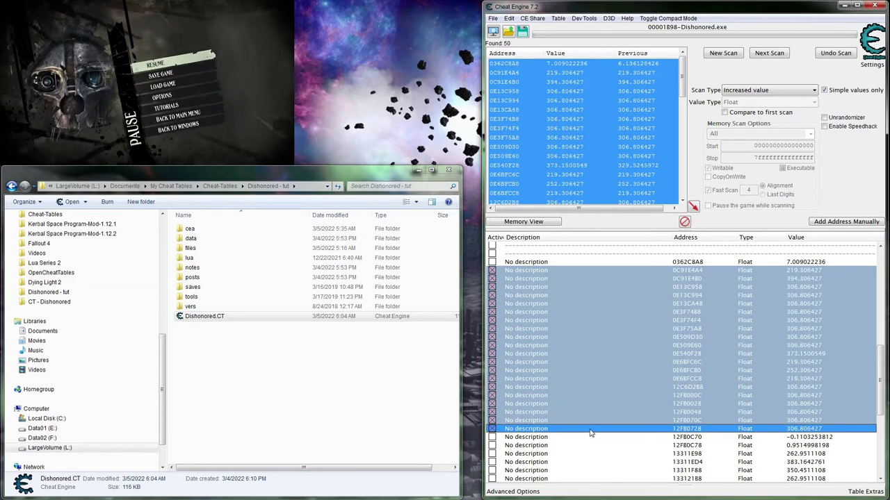
- Move the tested block of addresses above a separator line, apart from the untested candidates, and unfreeze it
scroll(590, 432, "up", 2)
left_click_drag(548, 479, 566, 304)
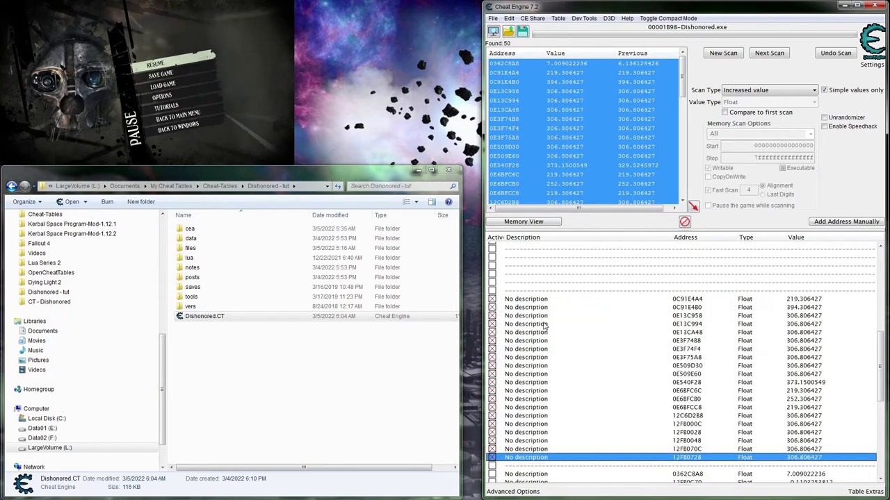
scroll(553, 368, "down", 4)
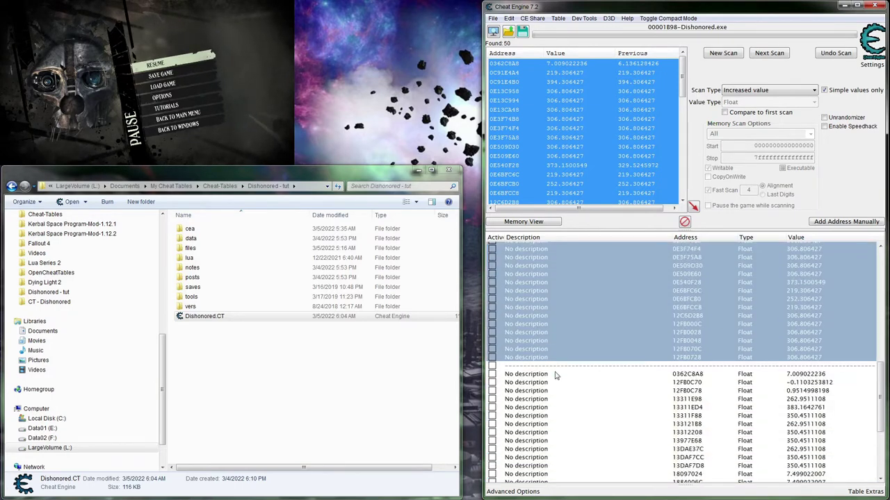
- Freeze the addresses 13311E98 through 13DAF7D8, test the character's vertical movement in the game, and pause it
scroll(556, 376, "down", 3)
left_click(561, 314)
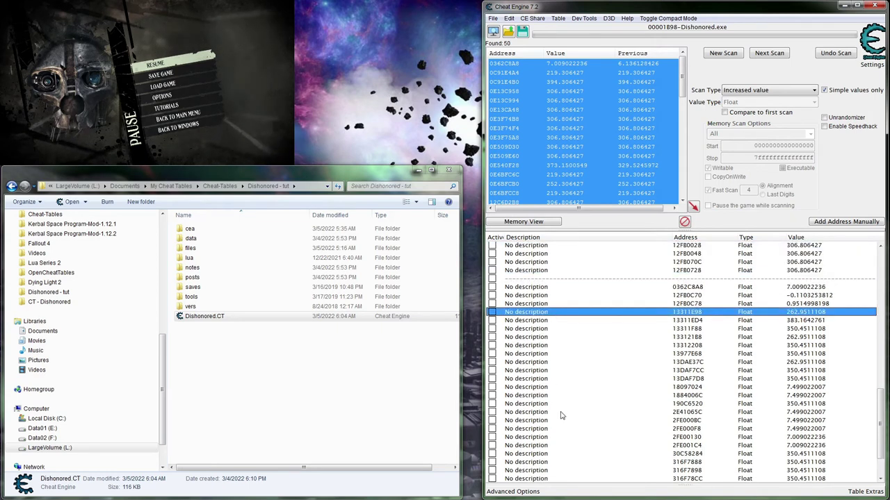
left_click(556, 381, "shift")
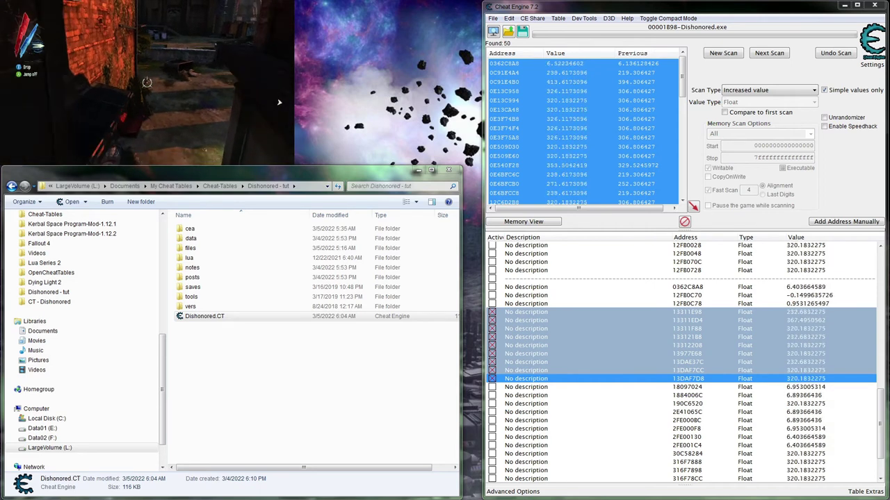
key("Escape")
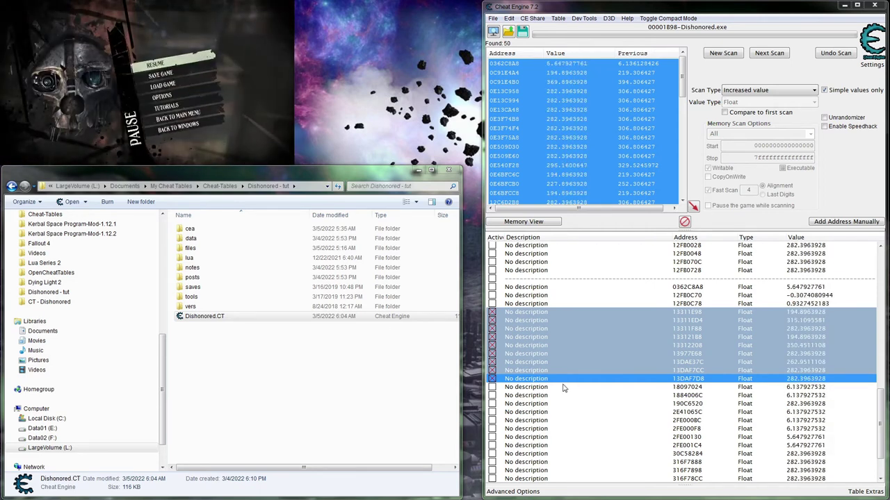
- Move the addresses 13311E98 through 13DAF7D8 above a separator line and unfreeze them
left_click_drag(527, 384, 565, 280)
left_click(538, 281)
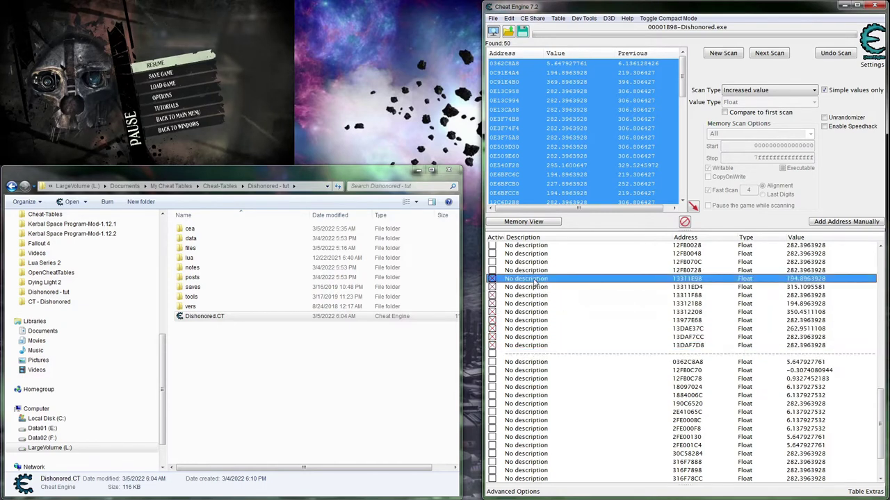
left_click(510, 347, "shift")
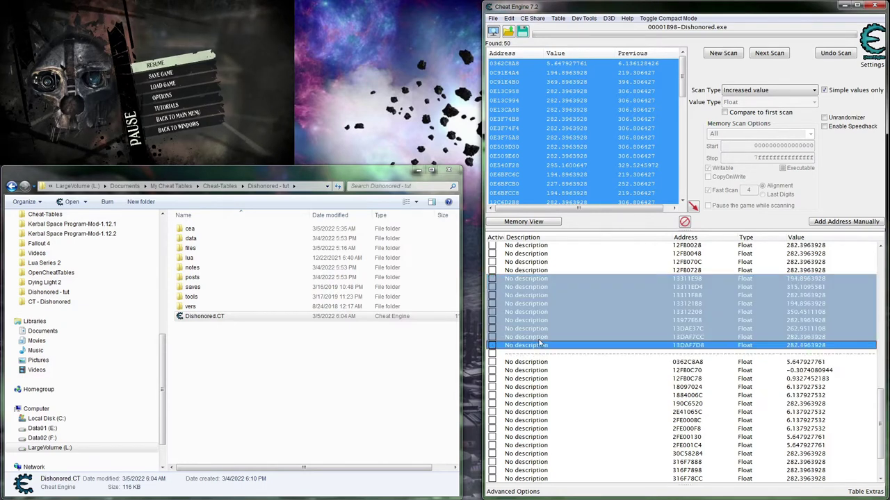
scroll(540, 343, "down", 2)
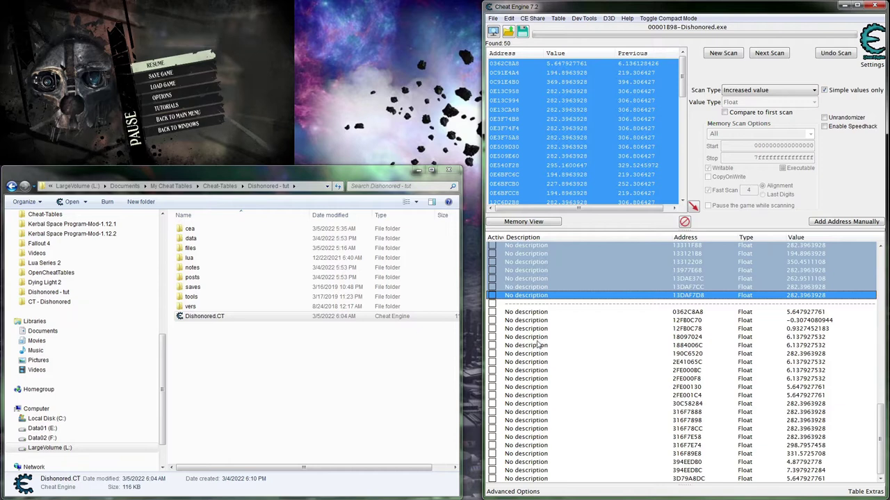
- Freeze the candidate addresses from 30C58284 through 316F89E8 near the end of the table
left_click(539, 386)
left_click(535, 403)
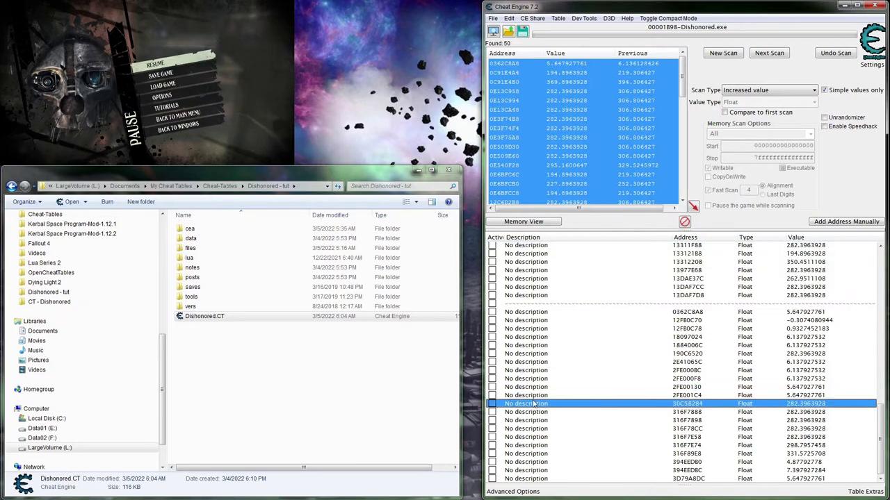
left_click(532, 445, "shift")
left_click(524, 463, "shift")
left_click(523, 453, "shift")
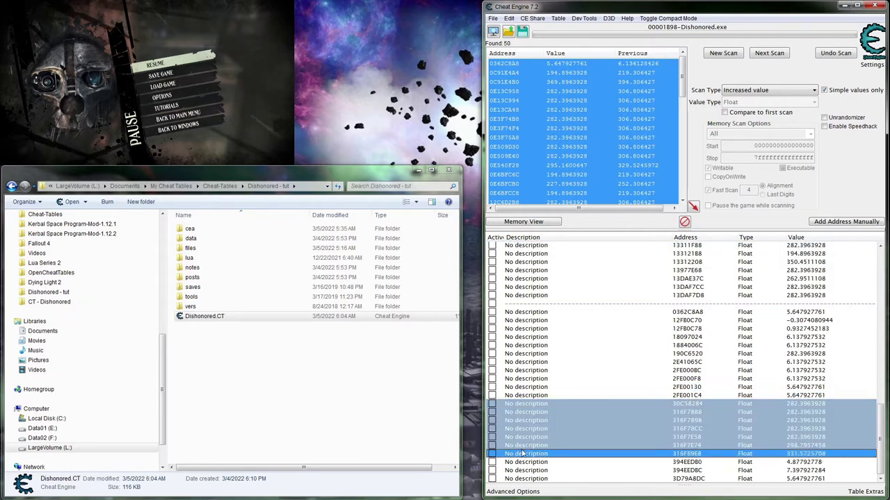
key("space")
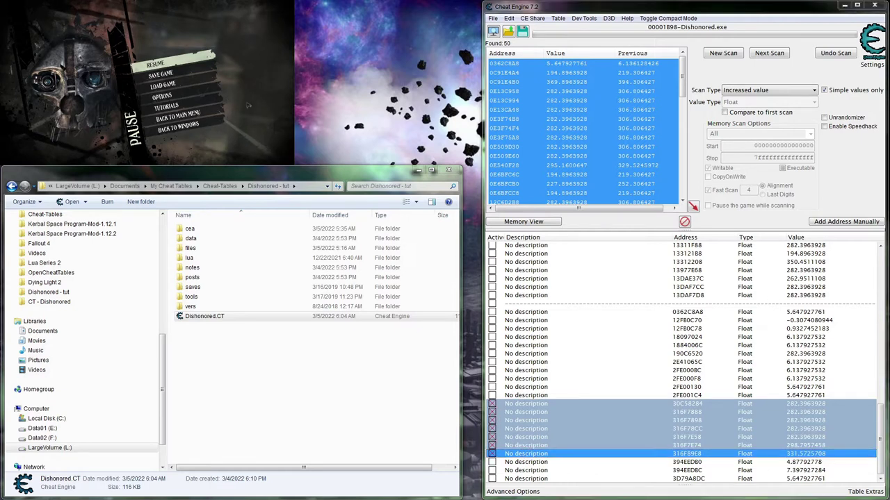
- Resume the game, try climbing up and down with the 30C58284 to 316F89E8 block frozen, and pause again
left_click(248, 106)
key("w")
key("s")
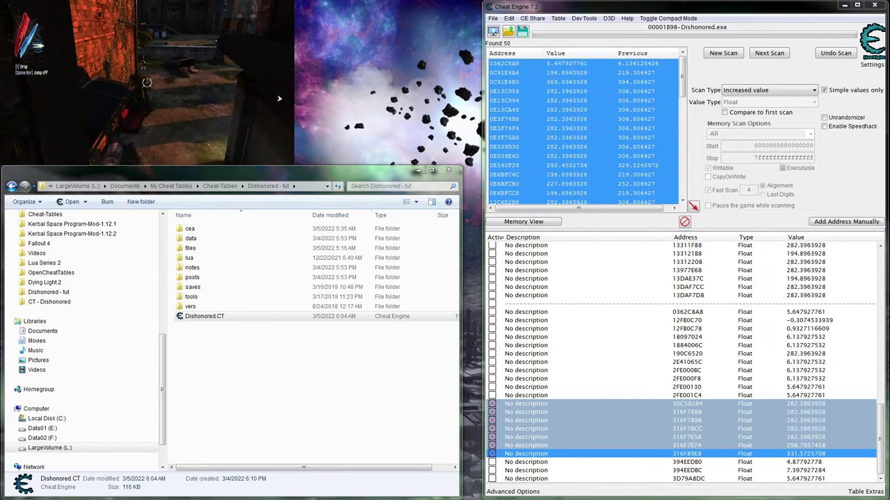
key("Escape")
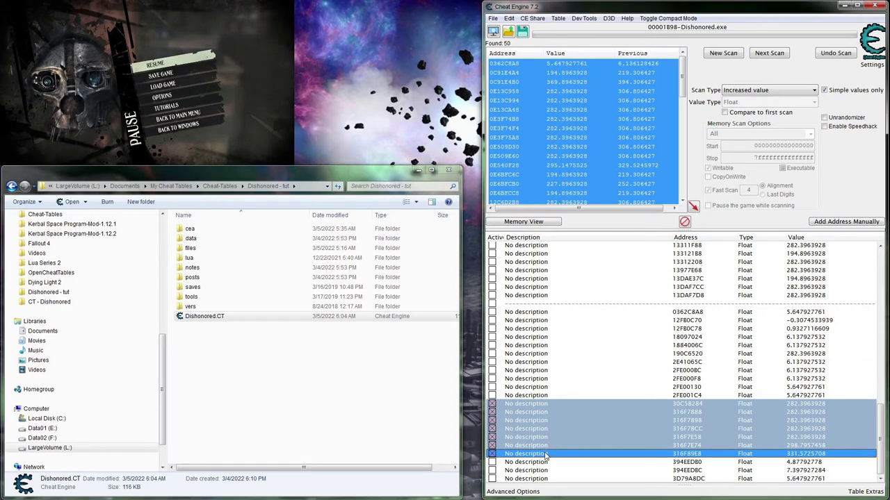
- Relocate the 30C58284 to 316F89E8 block to the separator lines below the Debug section using cut and paste
scroll(546, 455, "up", 10)
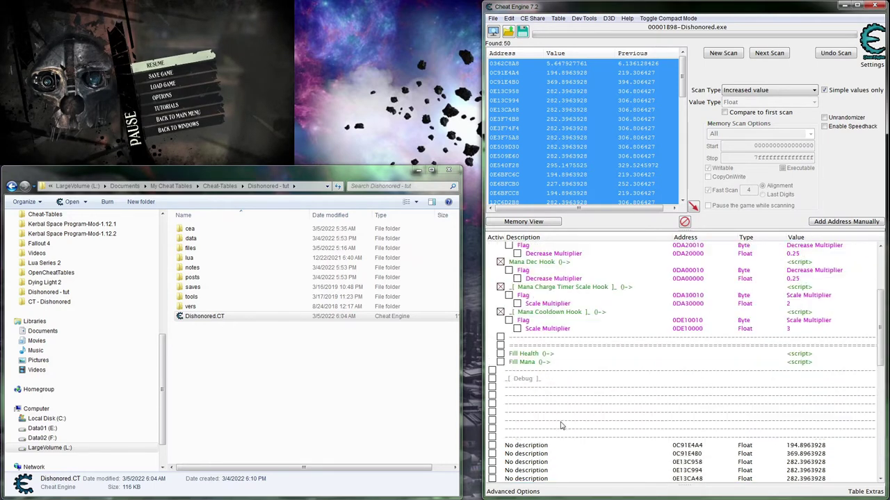
left_click(526, 429)
key("ctrl+v")
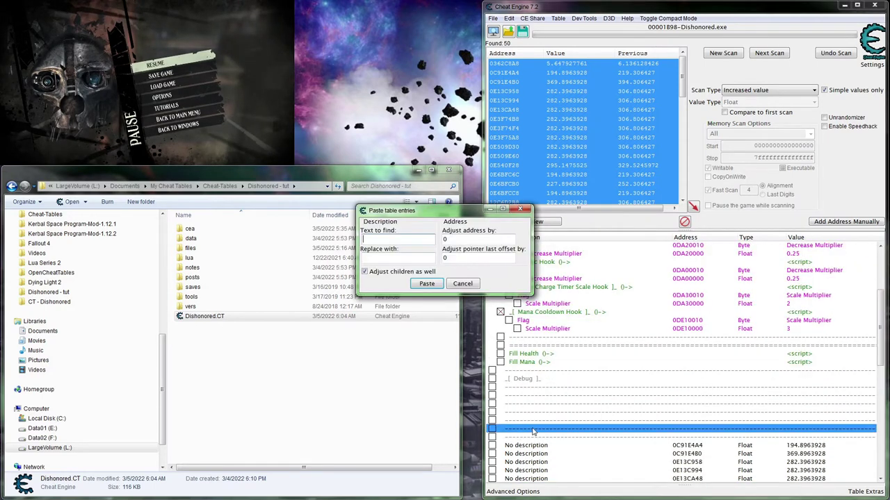
left_click(429, 285)
scroll(529, 376, "down", 8)
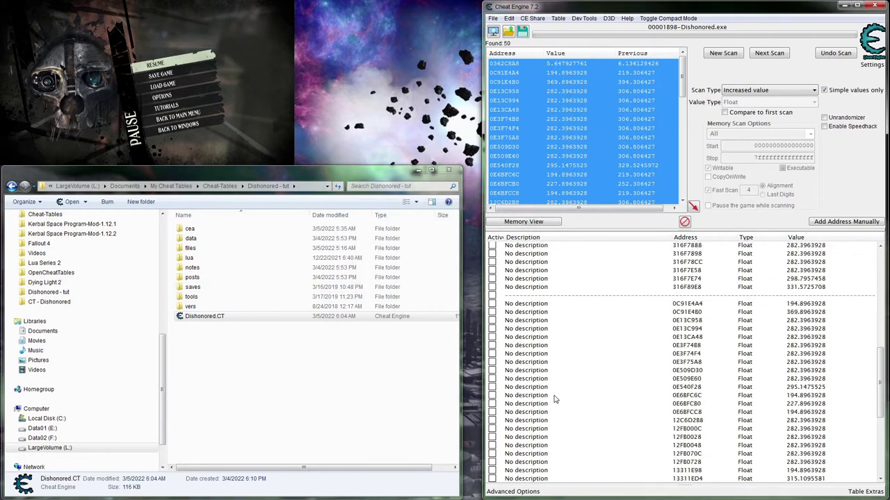
scroll(535, 347, "up", 2)
- Freeze only the addresses 316F78CC through 316F89E8, test the character's vertical movement in the game, and pause it
left_click(535, 337)
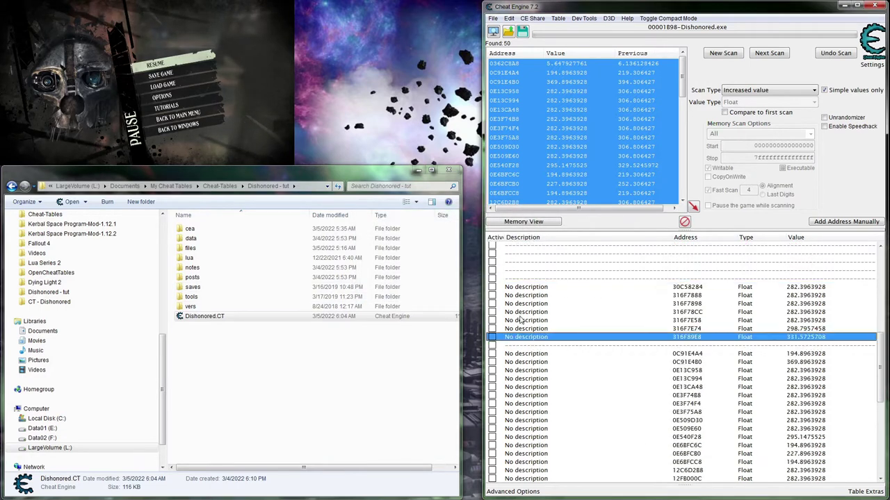
left_click(521, 313, "shift")
left_click(208, 102)
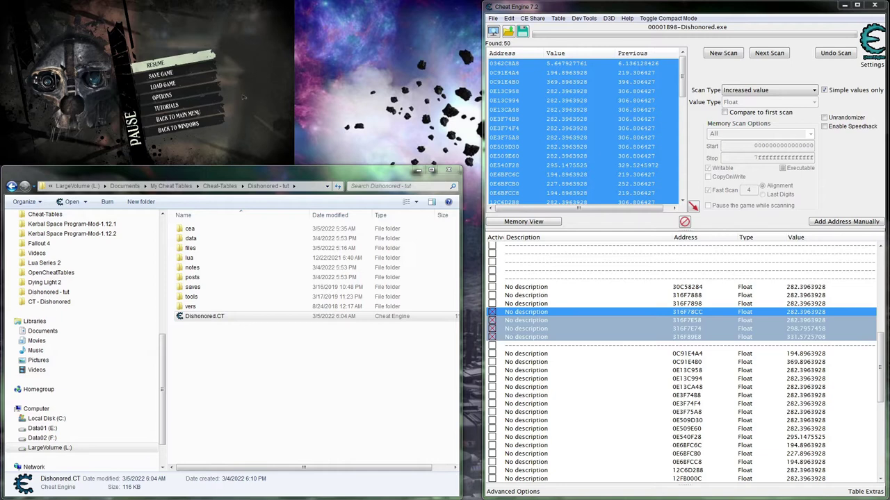
key("Escape")
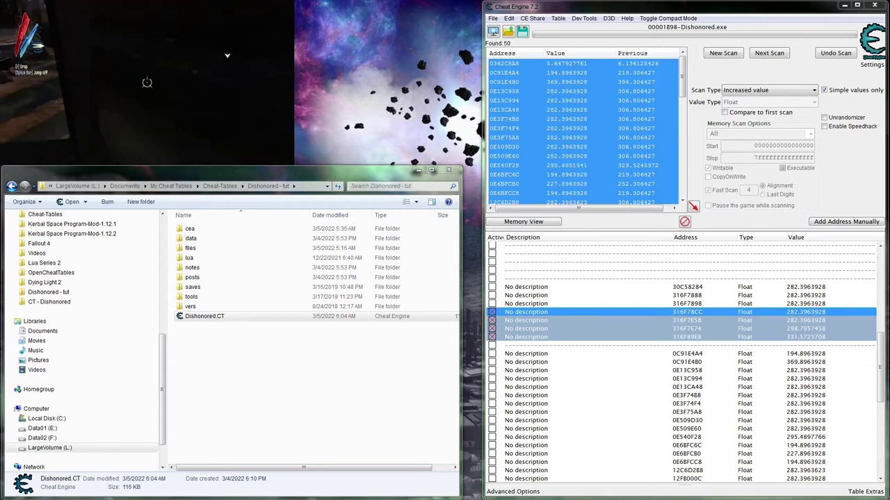
key("Escape")
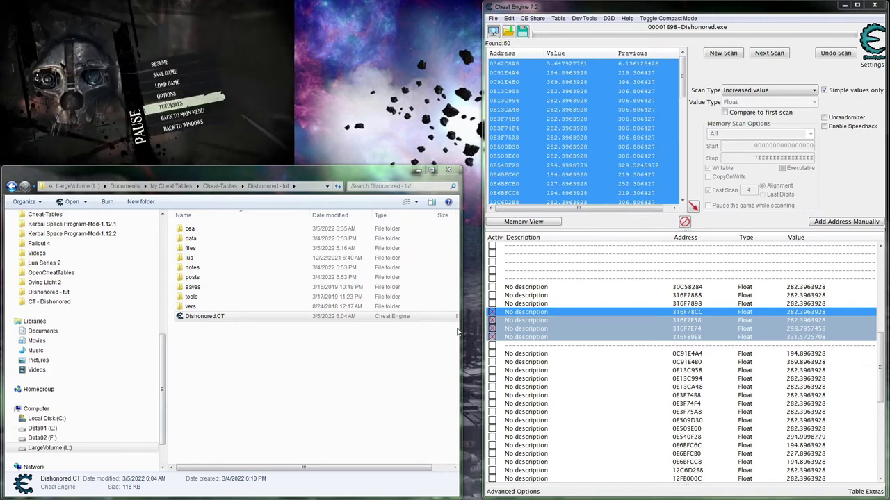
- Move the four frozen addresses above a separator line and unfreeze 316F78CC and 316F7E58
left_click_drag(515, 319, 524, 292)
left_click(520, 297, "shift")
left_click(515, 289, "shift")
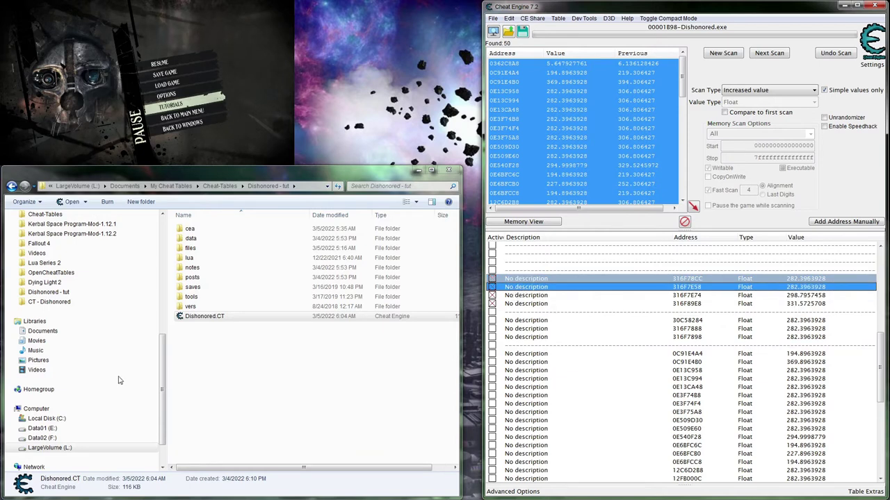
key("space")
- Resume the game, test the vertical movement with only 316F7E74 and 316F89E8 frozen, and pause again
left_click(277, 128)
key("Escape")
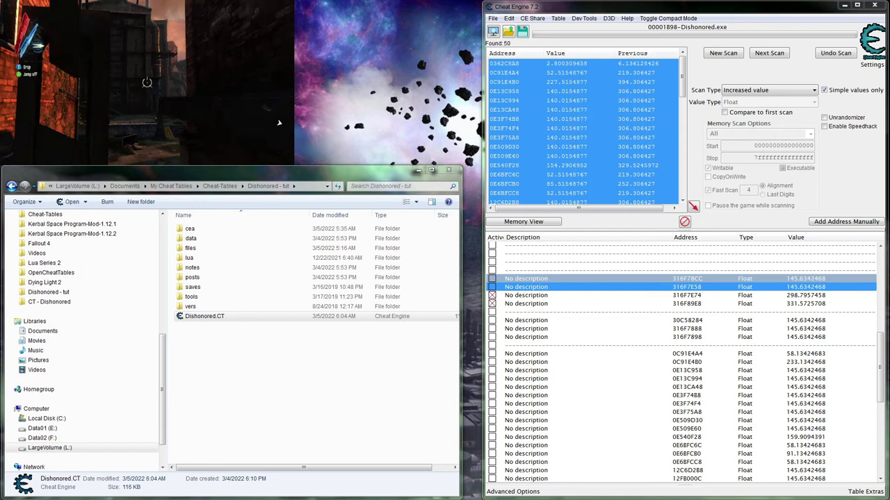
key("Escape")
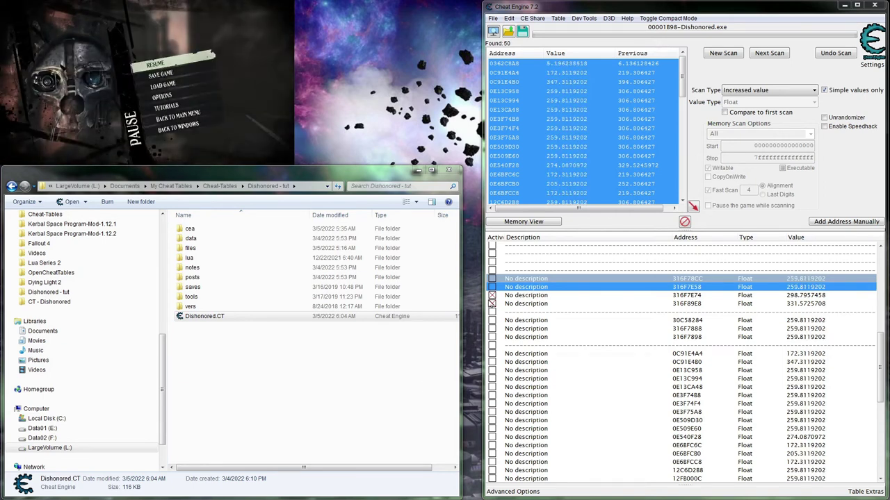
- Separate 316F78CC and 316F7E58 from the other pair and leave only 316F78CC frozen
left_click_drag(510, 286, 527, 269)
left_click(510, 303)
left_click(509, 297, "shift")
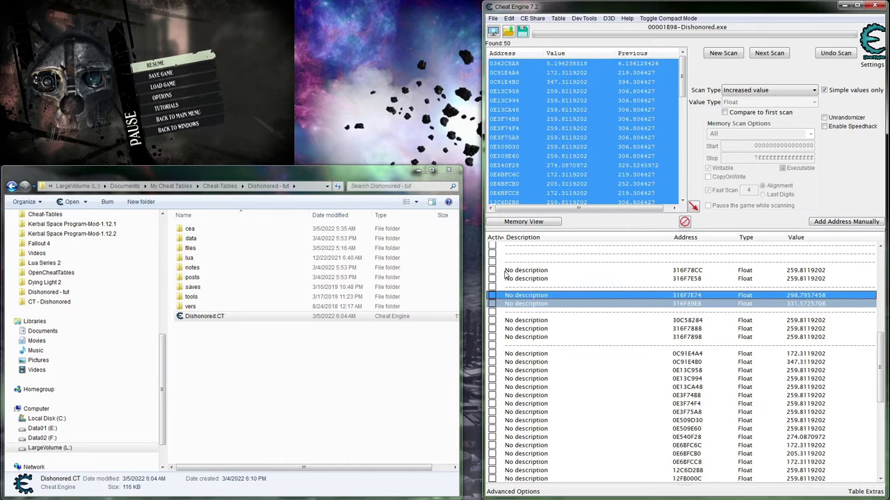
left_click(506, 271)
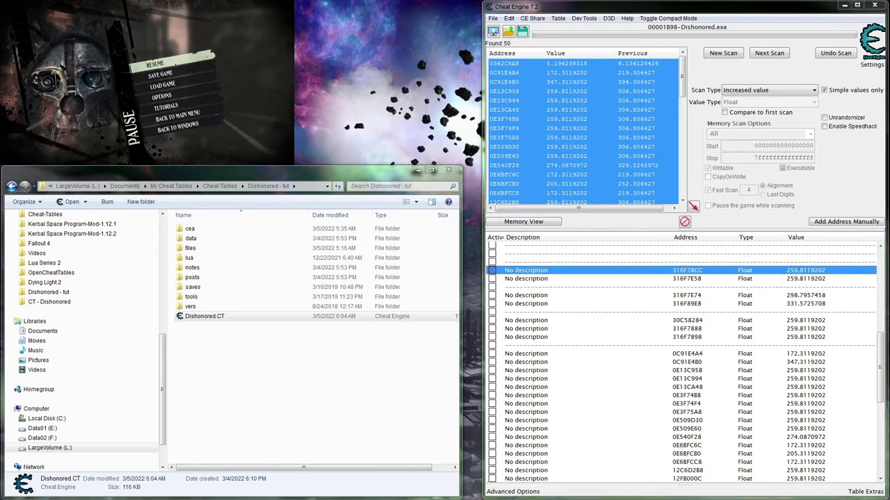
- Test climbing up and down in the game with 316F78CC frozen, and move that address directly below the Debug heading
key("Escape")
key("s")
key("w")
key("Escape")
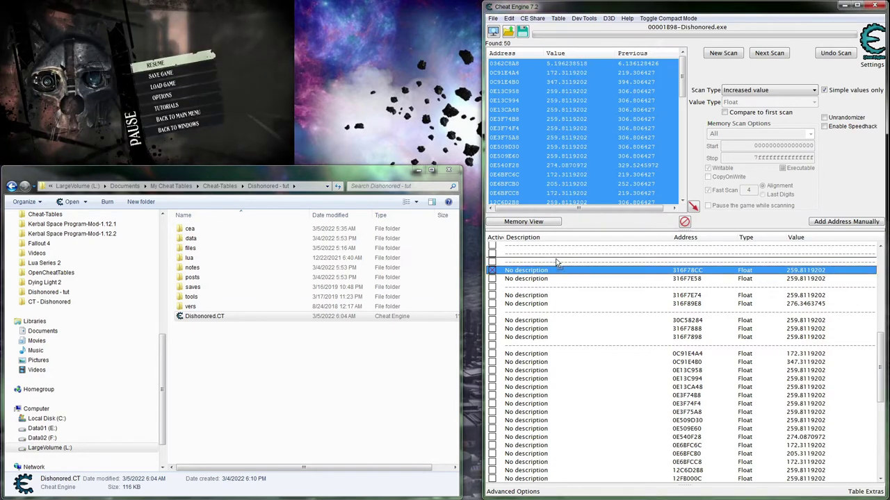
scroll(556, 263, "up", 2)
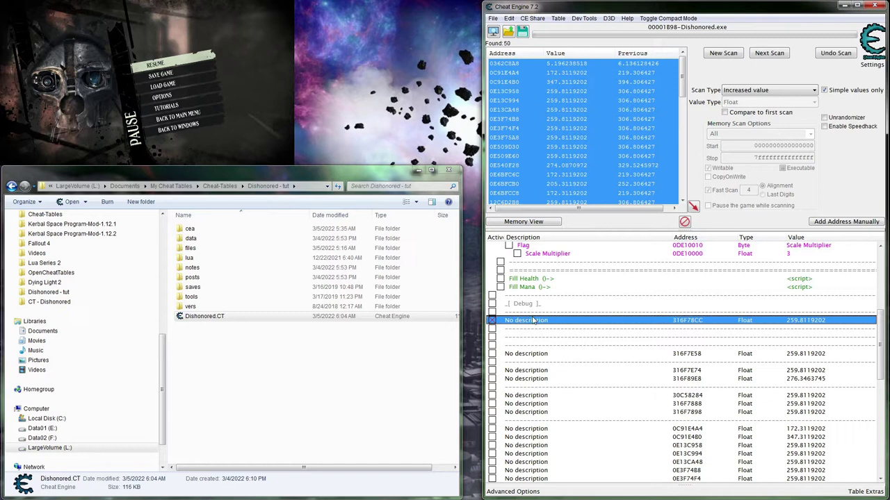
- Duplicate the two separator lines below 316F78CC to widen the gap above 316F7E58
left_click(541, 354)
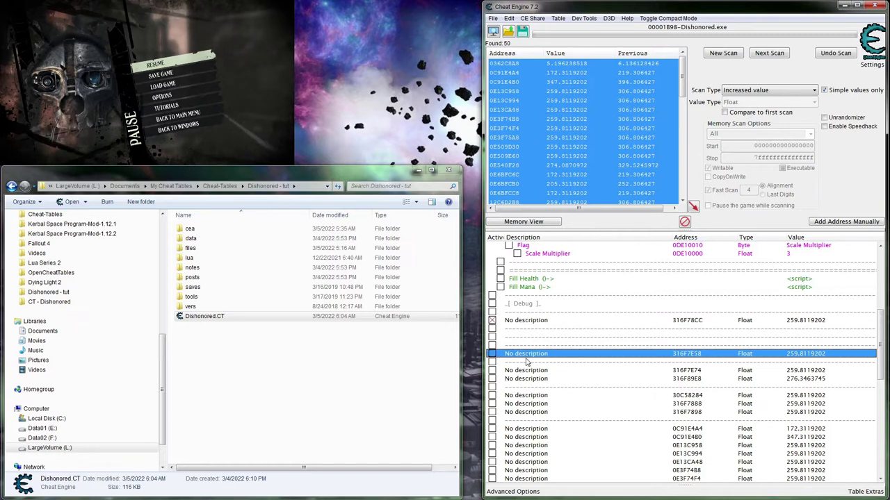
left_click(514, 332)
left_click(508, 339)
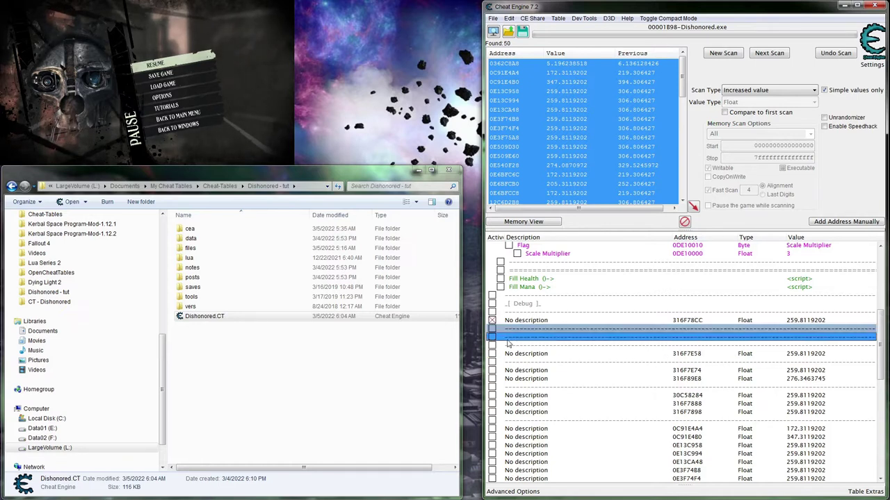
key("ctrl+v")
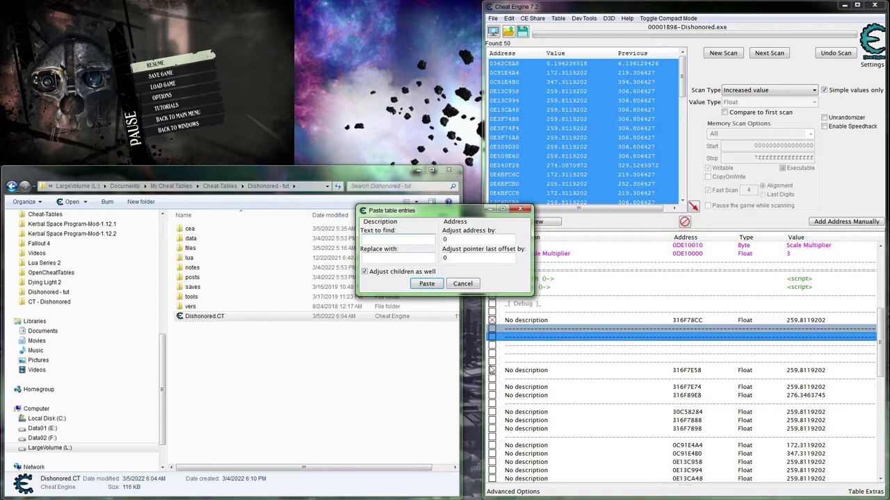
key("Return")
- Set the description of address 316F78CC to "Y" and unfreeze it
left_click(514, 323)
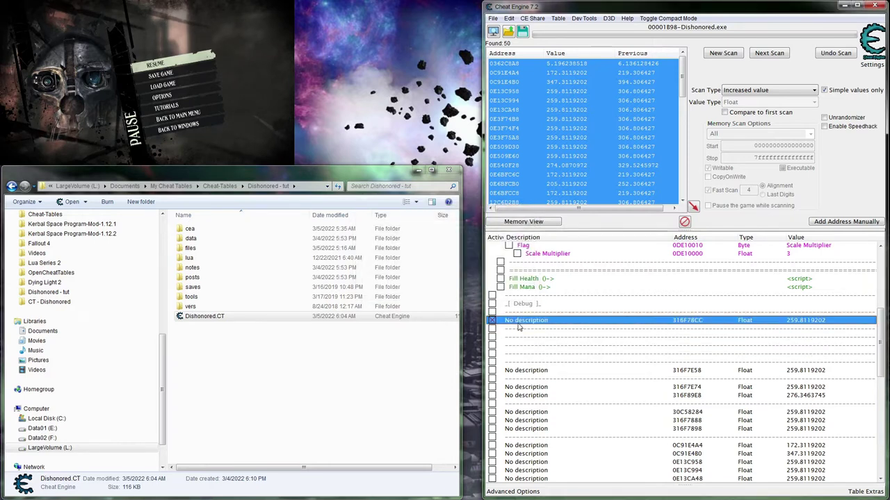
double_click(517, 325)
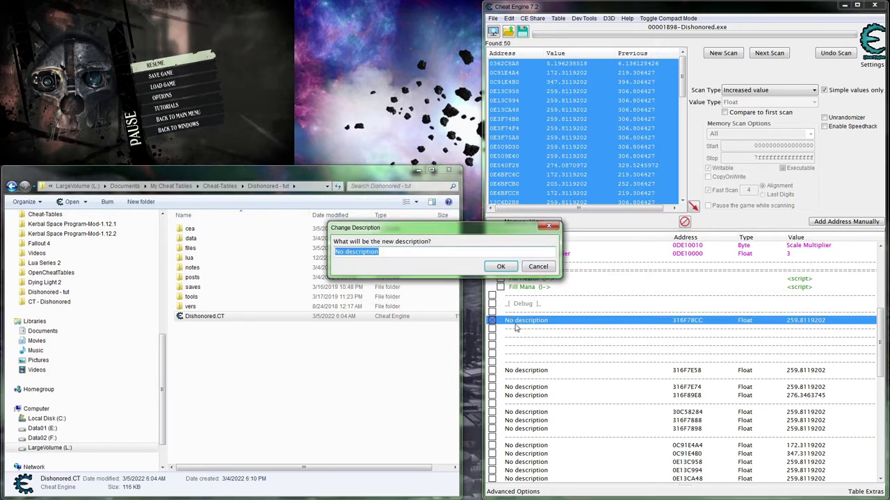
type("Y")
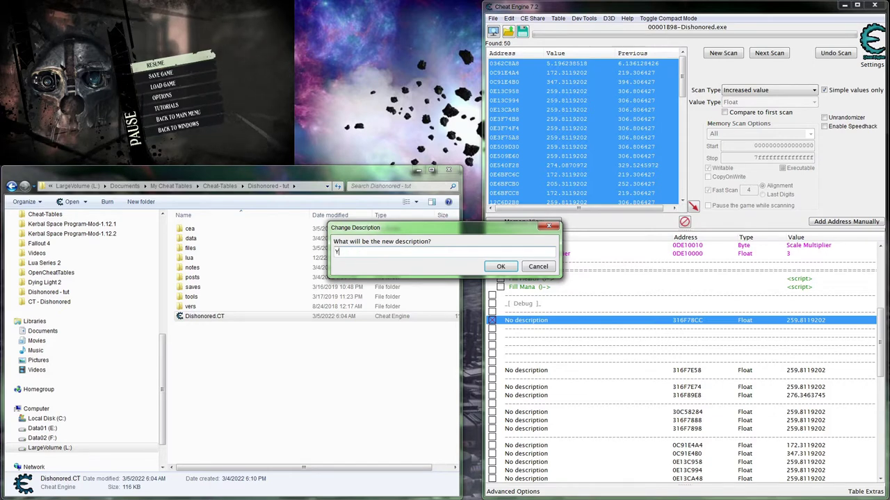
key("Return")
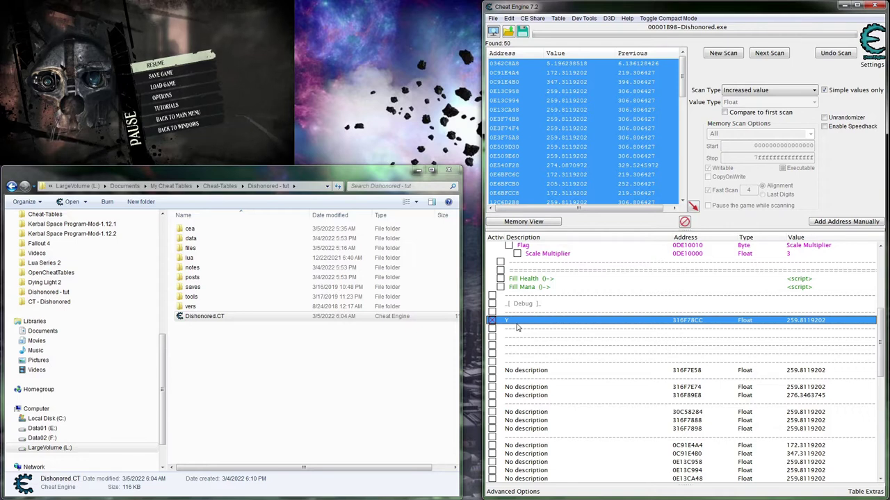
left_click(519, 345)
left_click(514, 322)
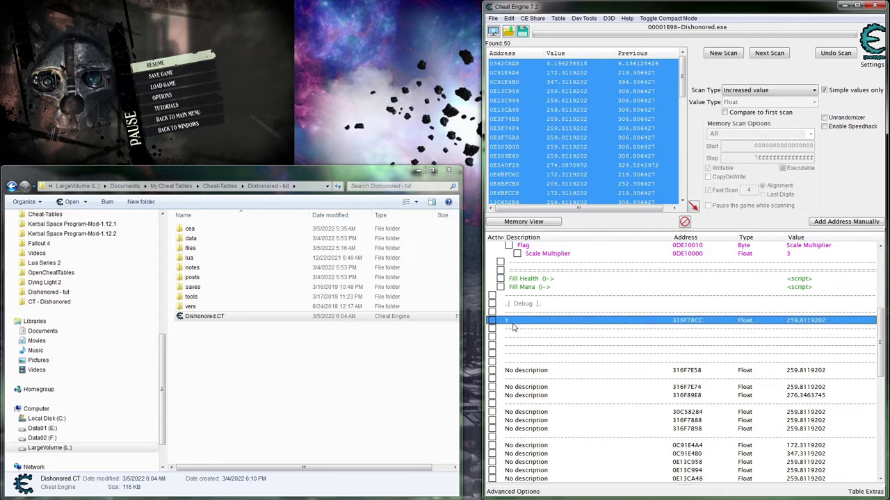
- Find out what accesses the Y address while briefly resuming the game, pause it again, and stop the recording of opcodes
right_click(513, 324)
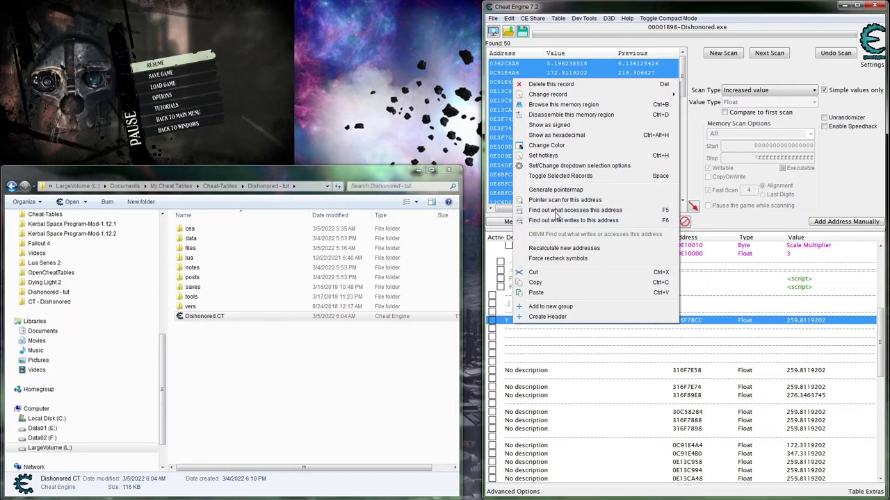
left_click(556, 221)
left_click(476, 258)
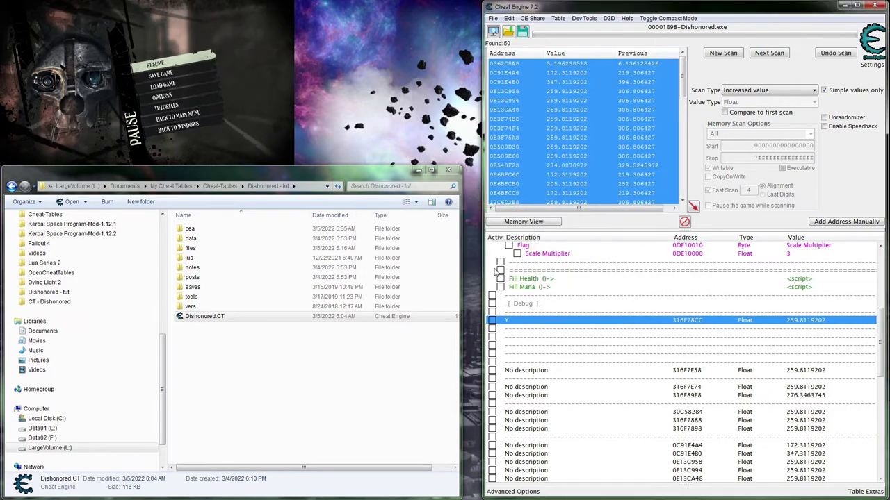
left_click(280, 62)
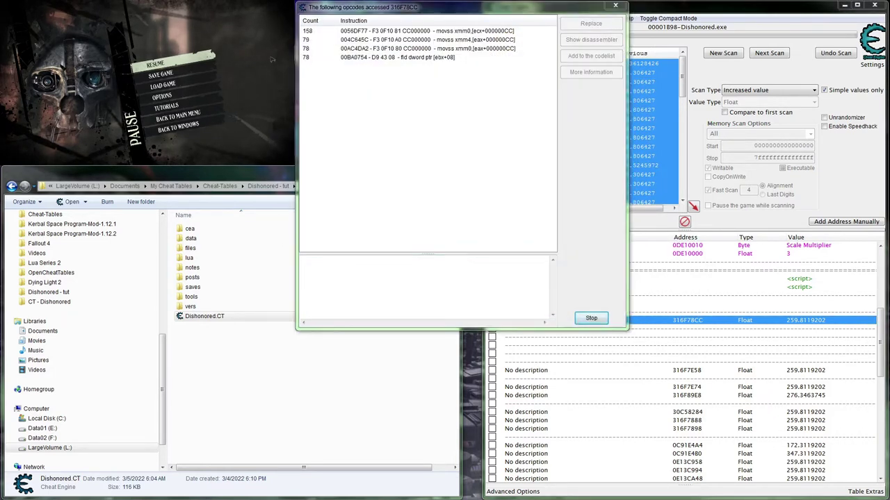
key("Escape")
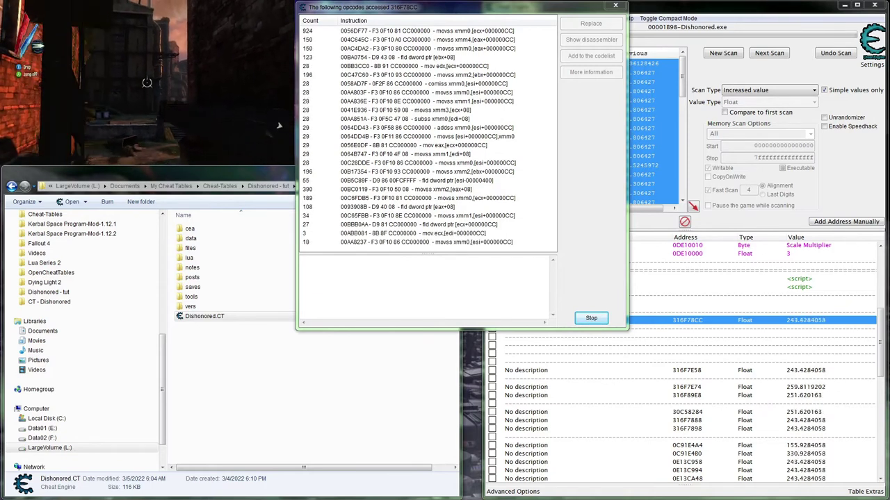
key("Escape")
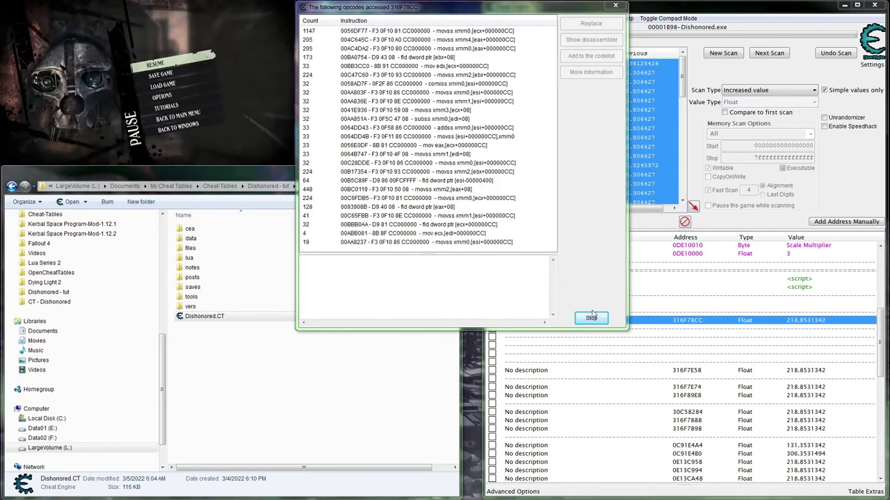
left_click(591, 318)
- Show instruction 0056DF77 in the disassembler, check which addresses it accesses, and close the results and the Memory Viewer
left_click(451, 32)
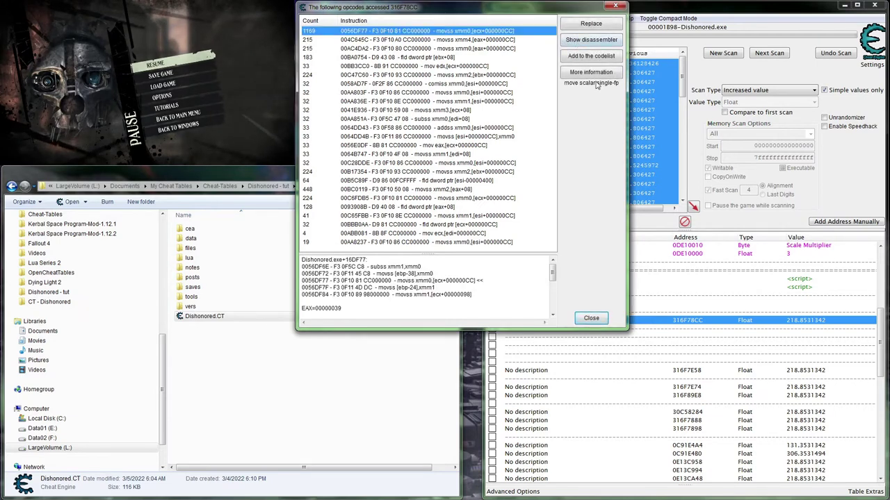
left_click(591, 39)
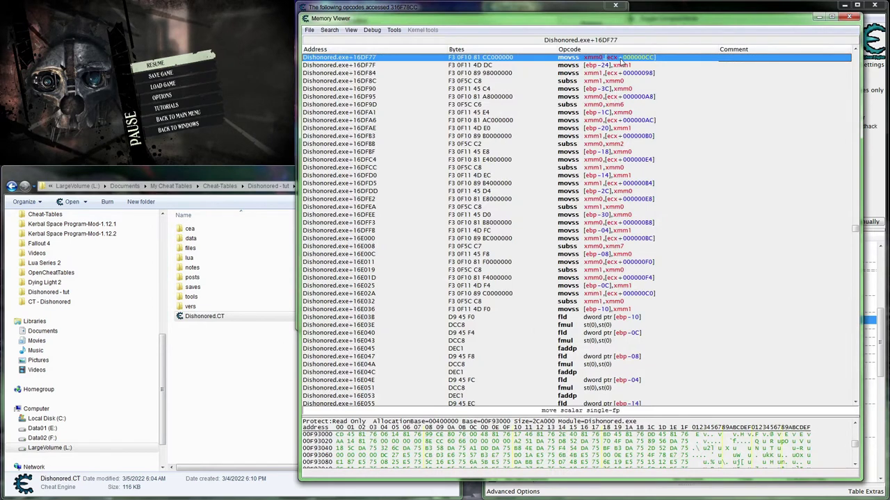
right_click(621, 61)
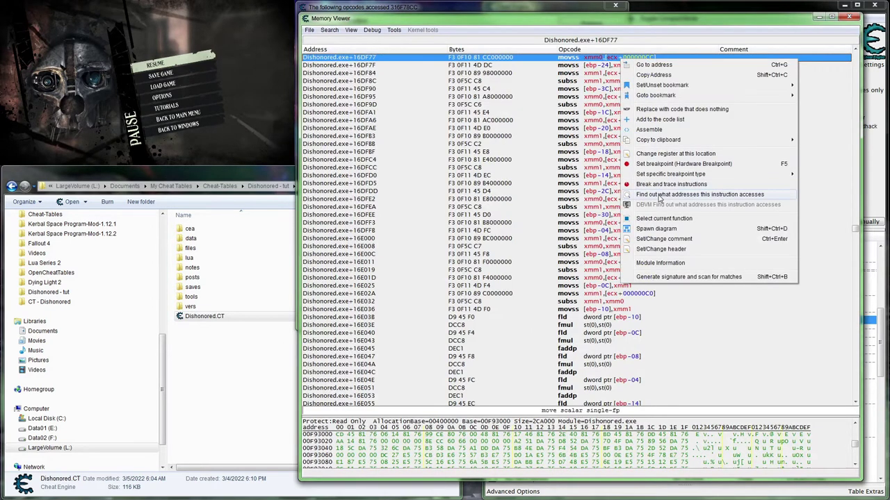
left_click(688, 194)
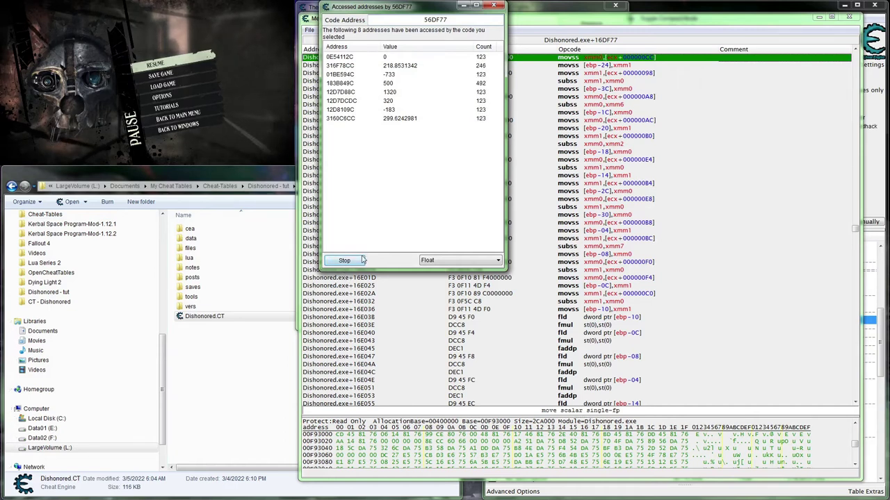
left_click(347, 262)
left_click(344, 261)
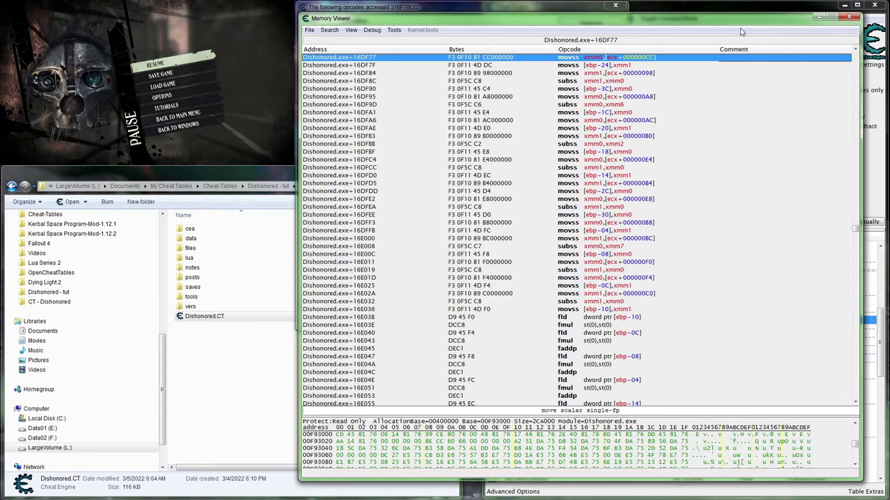
left_click(848, 16)
- Expand the Debug, Main Hooks and Mana Hook groups to compare the ptrManaHook base with the Y address and its instruction offset
left_click(700, 339)
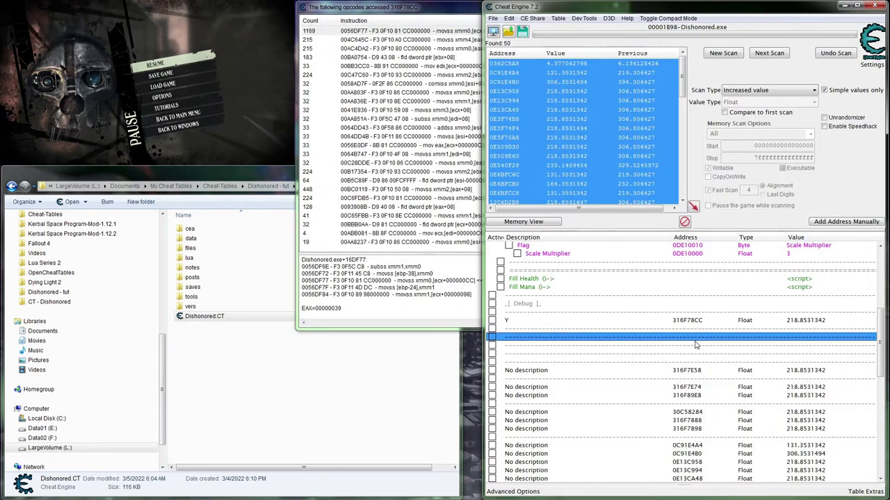
left_click(495, 312)
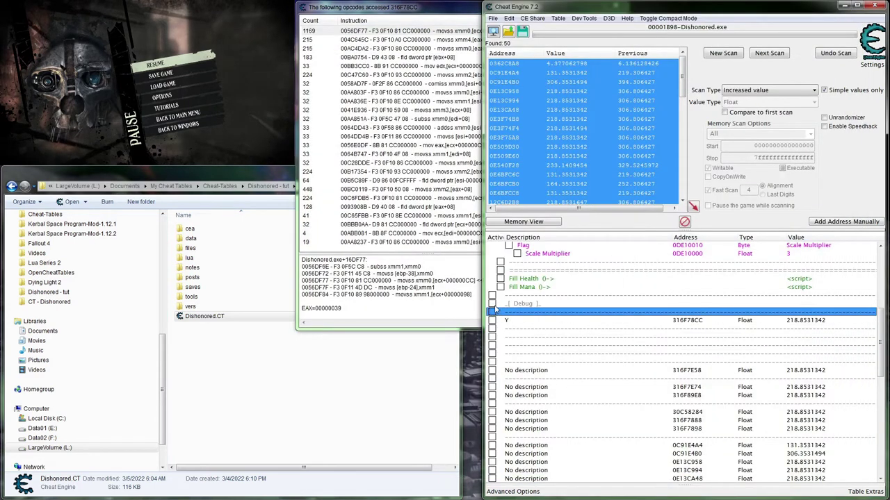
left_click(493, 305)
left_click(499, 263)
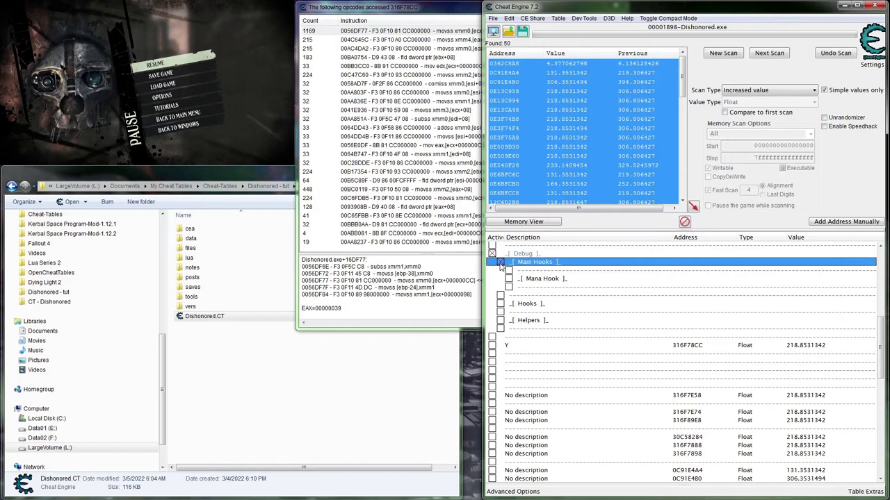
scroll(606, 326, "up", 1)
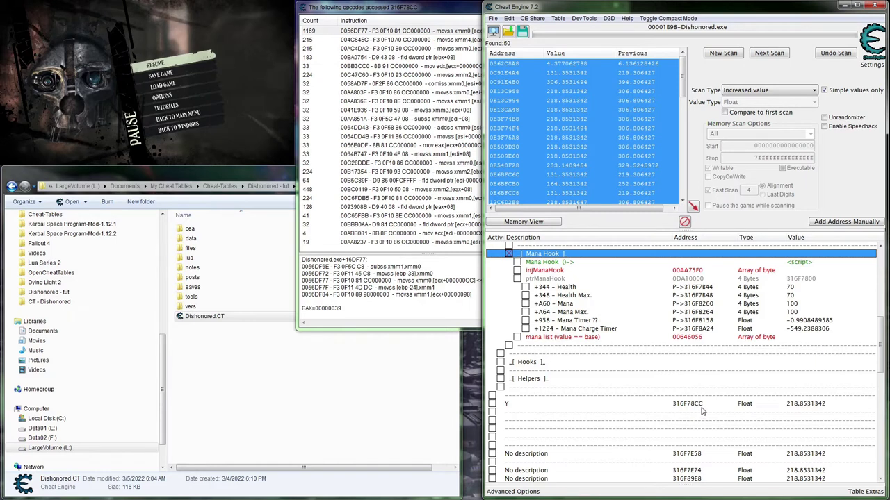
left_click(439, 40)
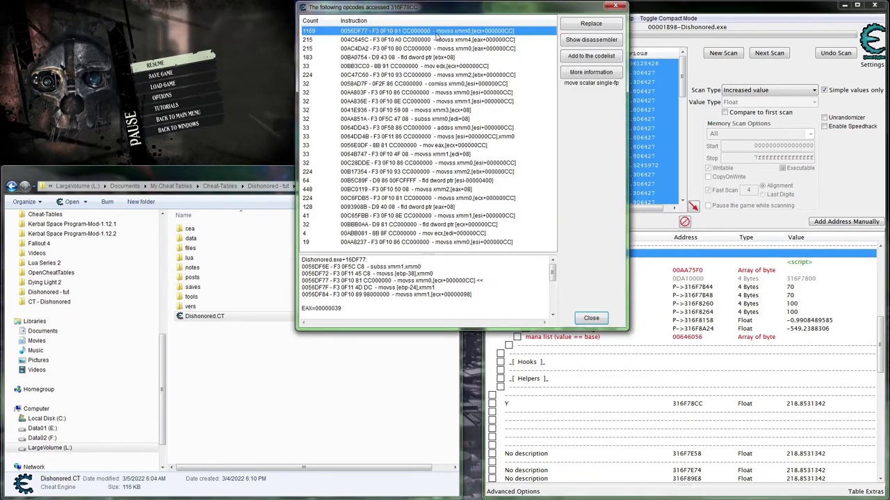
left_click(748, 375)
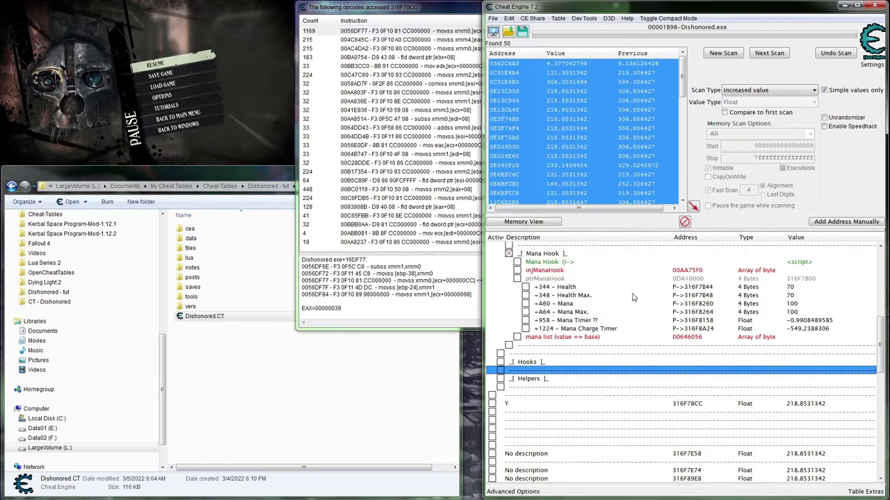
- Duplicate the "+344 - Health" pointer entry under ptrManaHook and give the first one offset CC and type Float
left_click(594, 288)
key("ctrl+v")
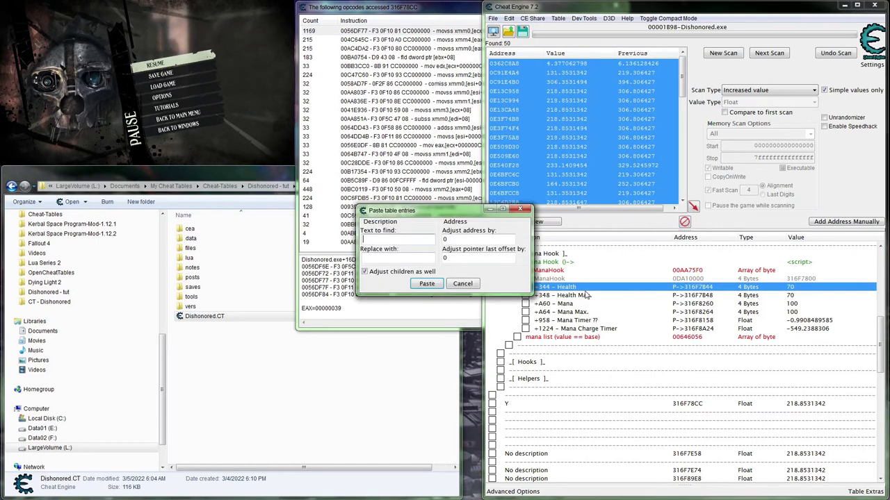
left_click(424, 283)
double_click(701, 289)
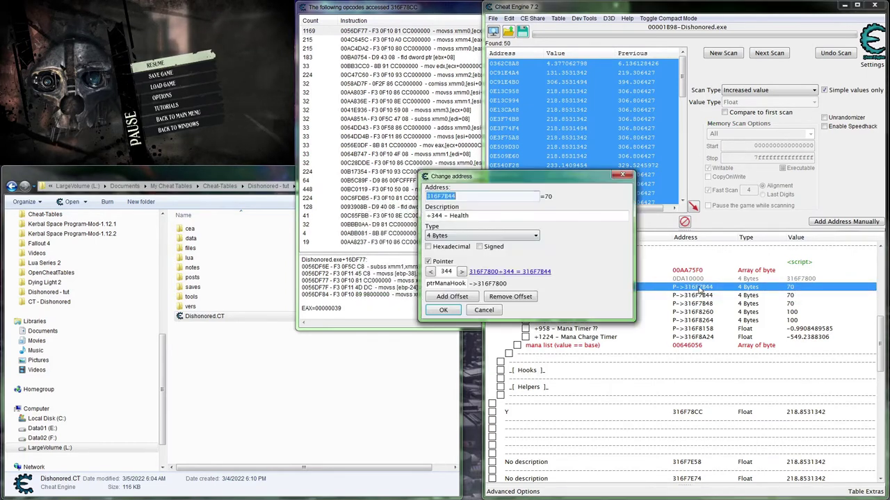
double_click(445, 271)
type("CC")
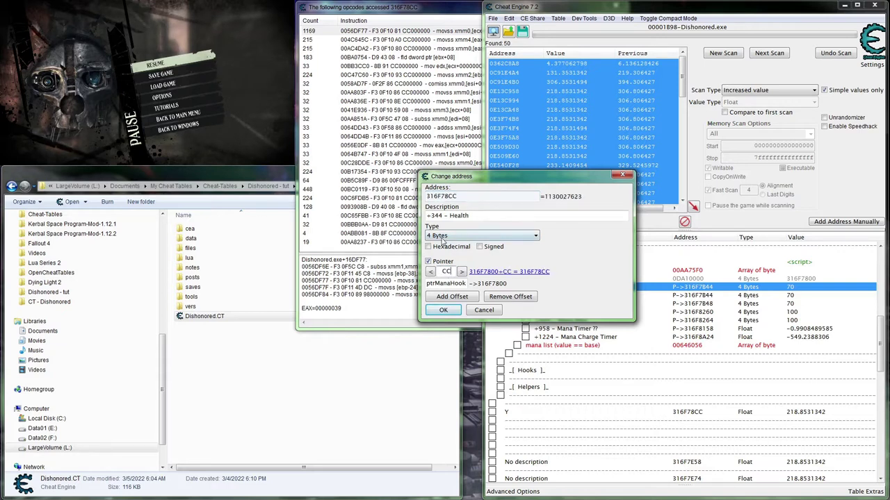
left_click(455, 235)
left_click(452, 271)
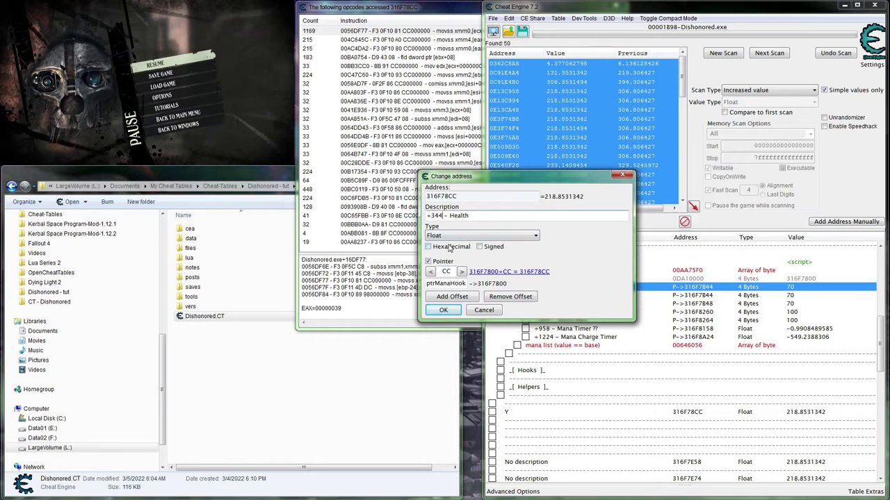
- Change the description of the CC offset entry to "+CC - Y Coord." and apply the address changes
key("BackSpace")
key("BackSpace")
key("BackSpace")
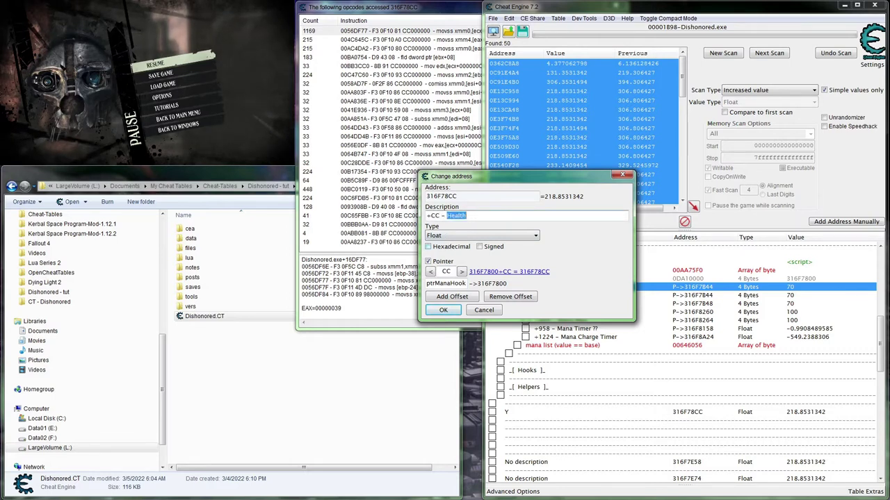
type("Coord")
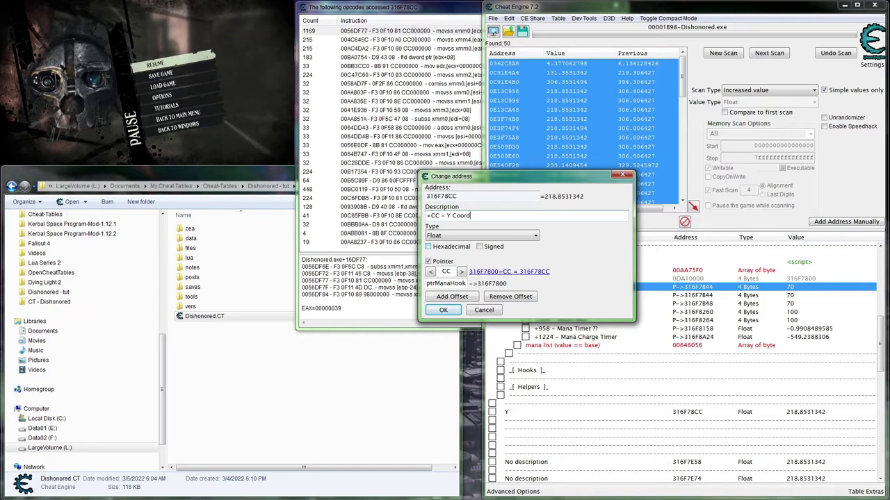
key("Return")
- Save the cheat table as Dishonored.CT, replacing the existing file
key("ctrl+s")
left_click(781, 310)
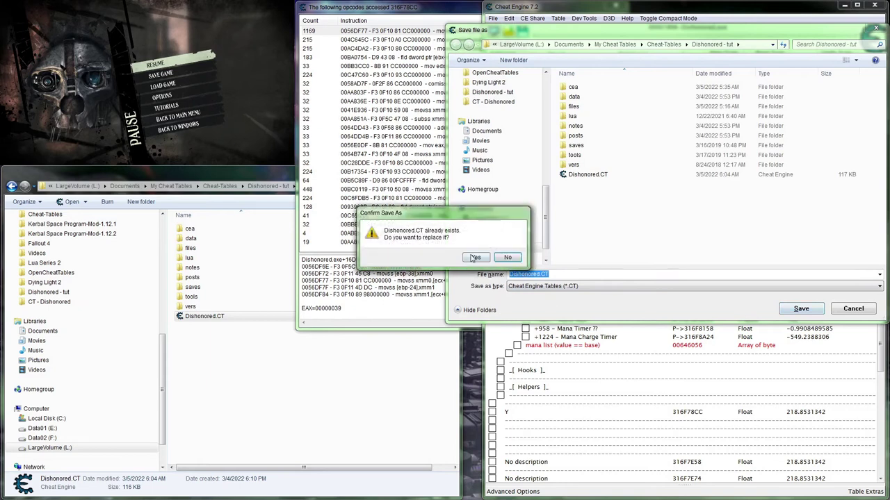
left_click(476, 262)
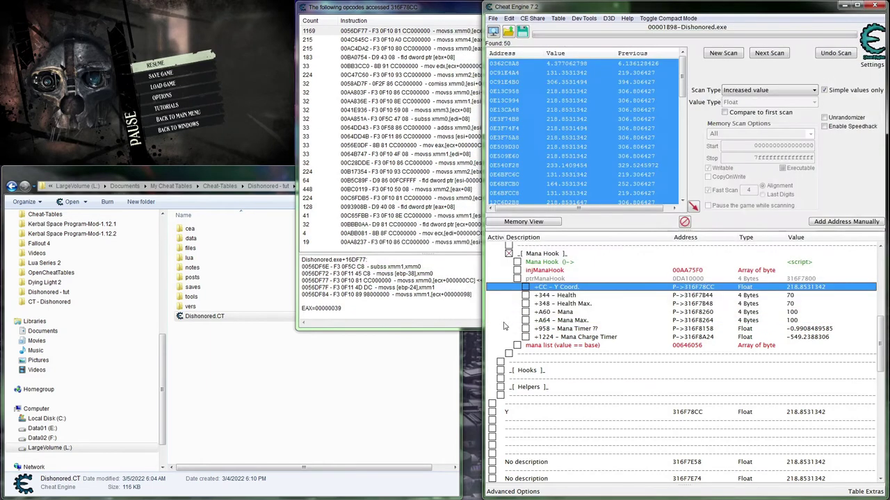
- Paste a copy of the Y entry above the original with its address adjusted by -4
left_click(542, 413)
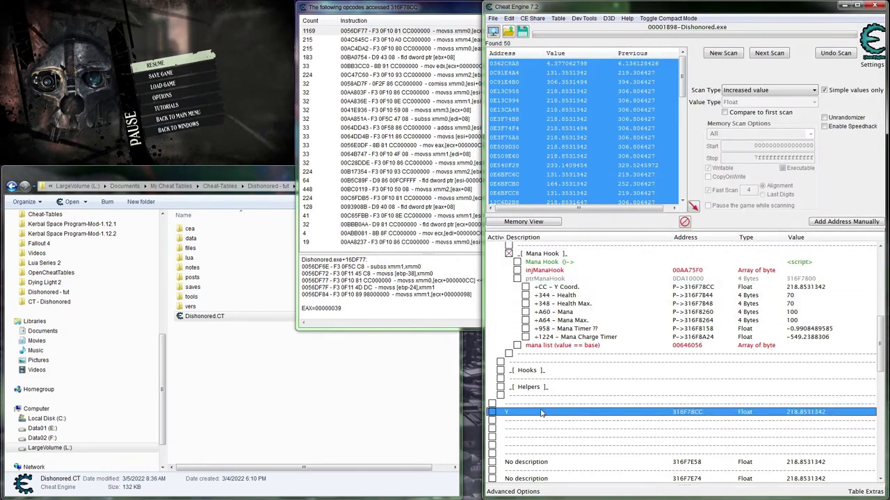
left_click(541, 403)
key("ctrl+v")
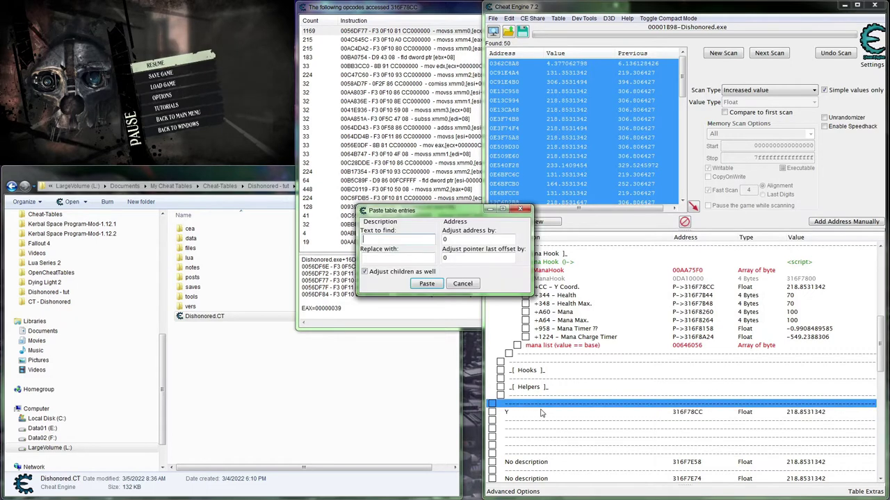
type("-5")
type("4")
key("Return")
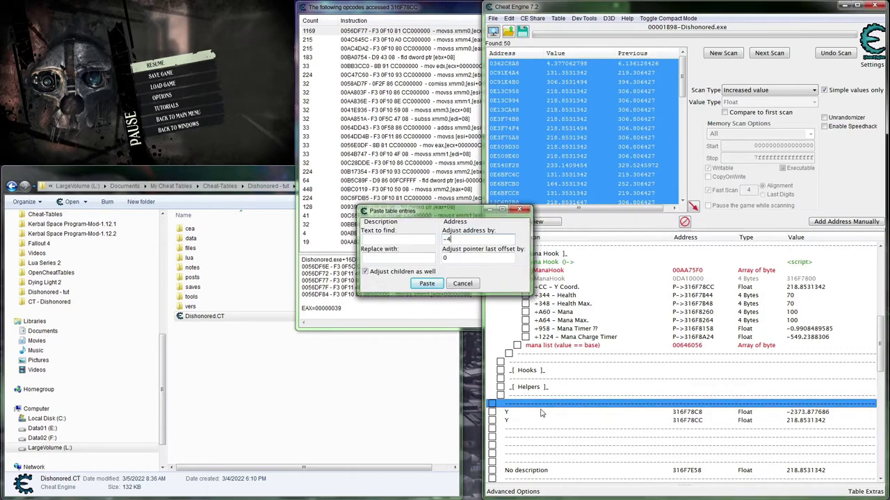
- Paste a copy of the 316F78C8 coordinate entry above it with its address adjusted by -4
left_click(542, 412)
key("Up")
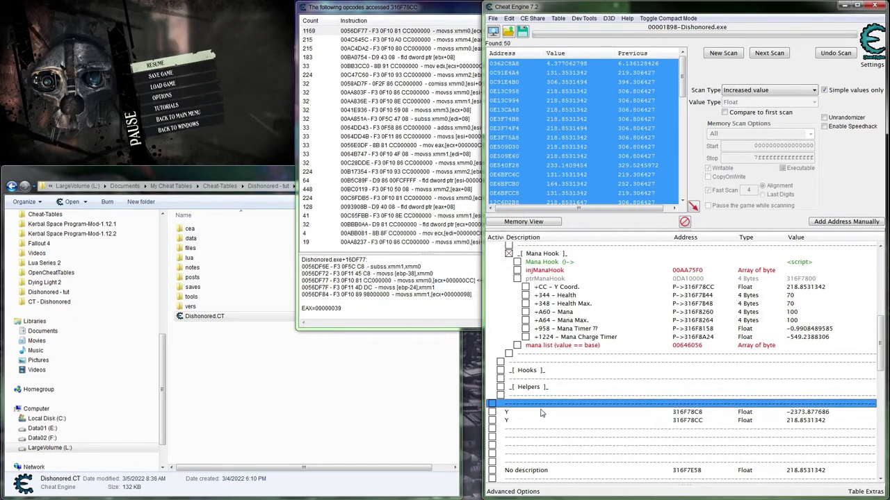
key("ctrl+v")
type("-4")
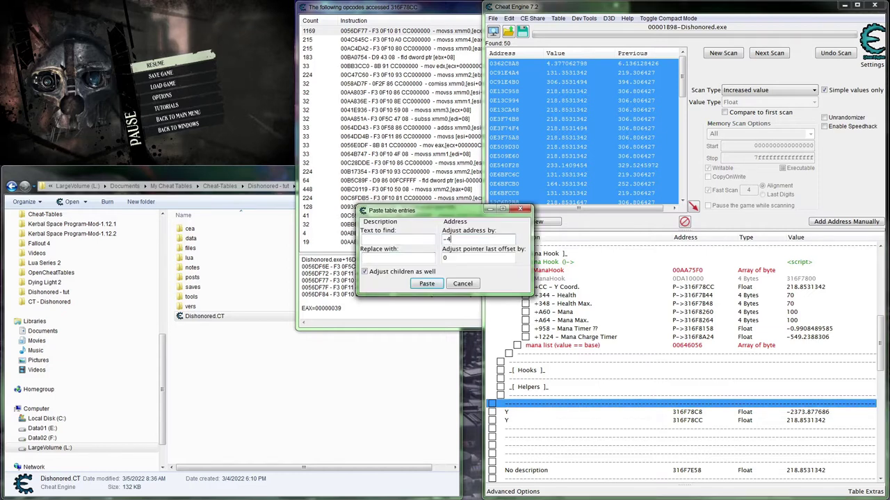
key("Return")
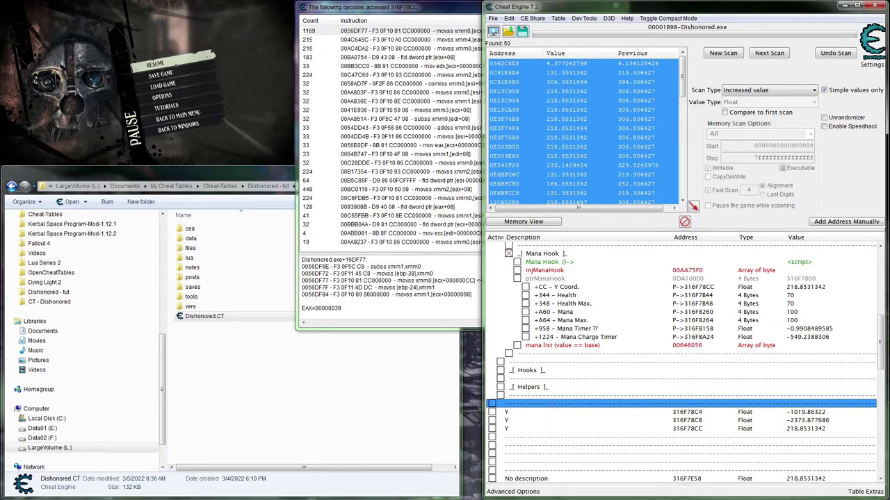
- Rename the 316F78C4 entry as x and the 316F78C8 entry as z
double_click(526, 413)
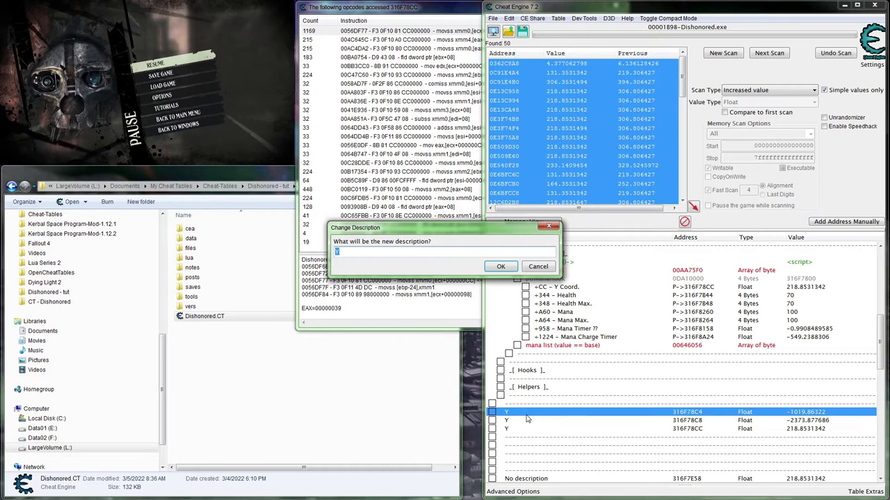
key("Return")
double_click(523, 421)
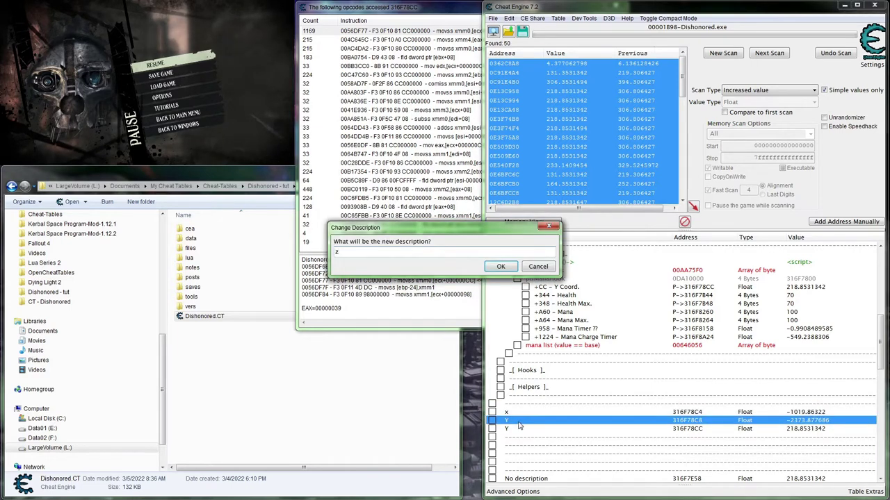
key("Return")
left_click(526, 445)
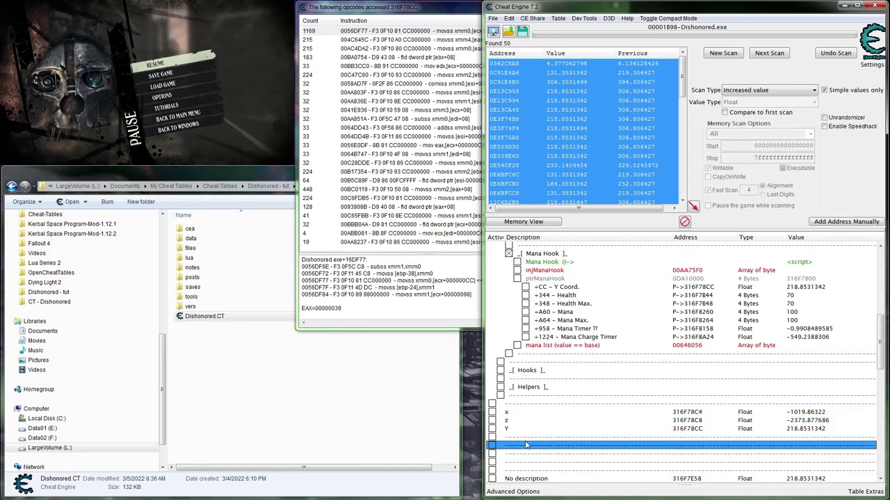
- Resume the game, walk the player around while watching the x, z and Y values, and pause again
left_click(529, 430)
left_click(524, 413)
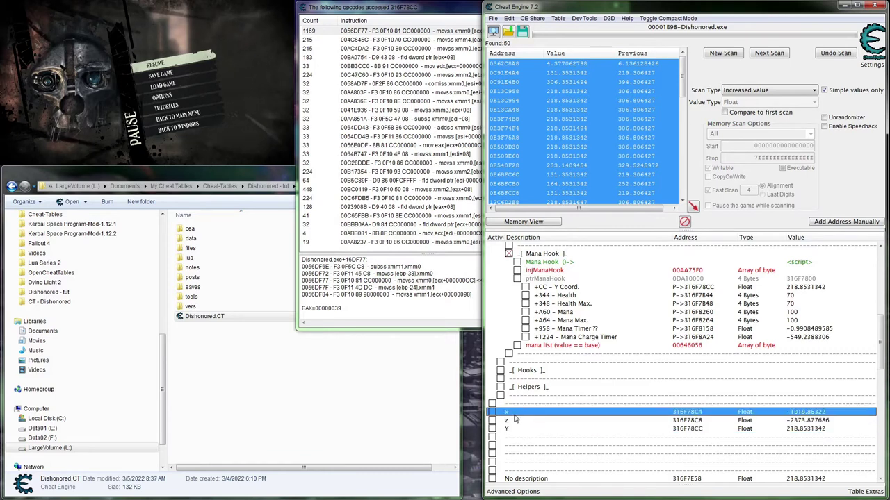
left_click(509, 422)
left_click(532, 430)
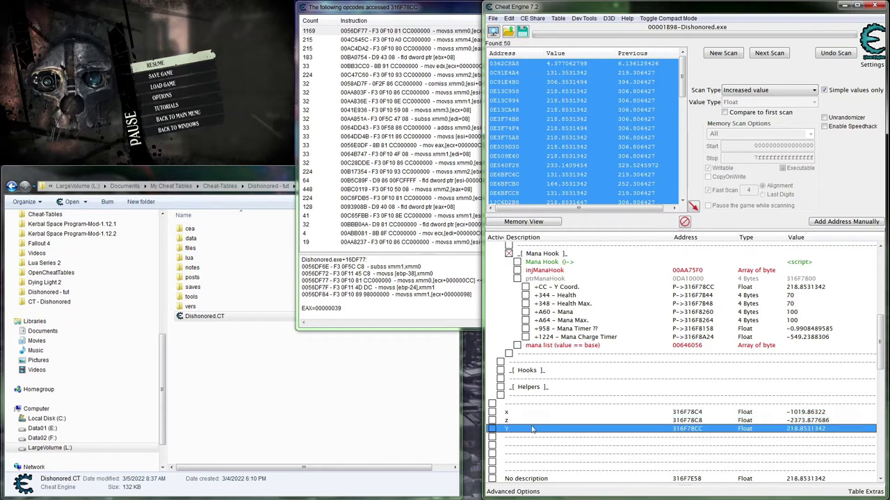
left_click(284, 66)
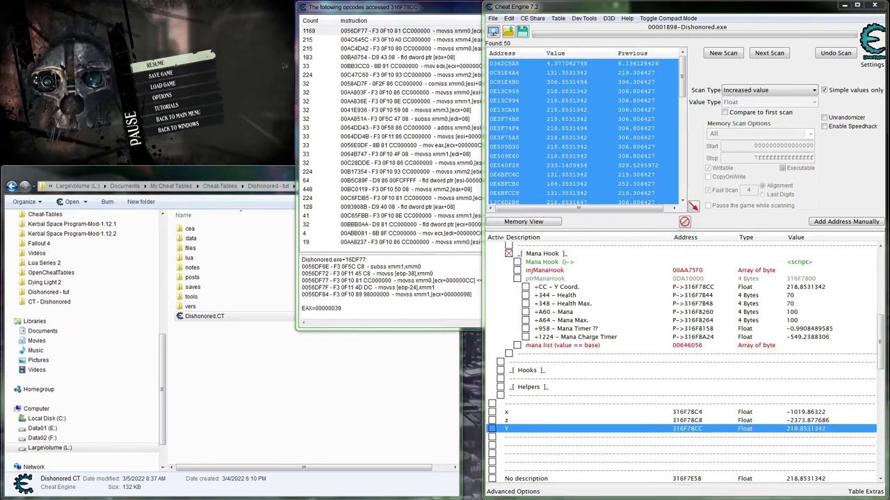
key("Escape")
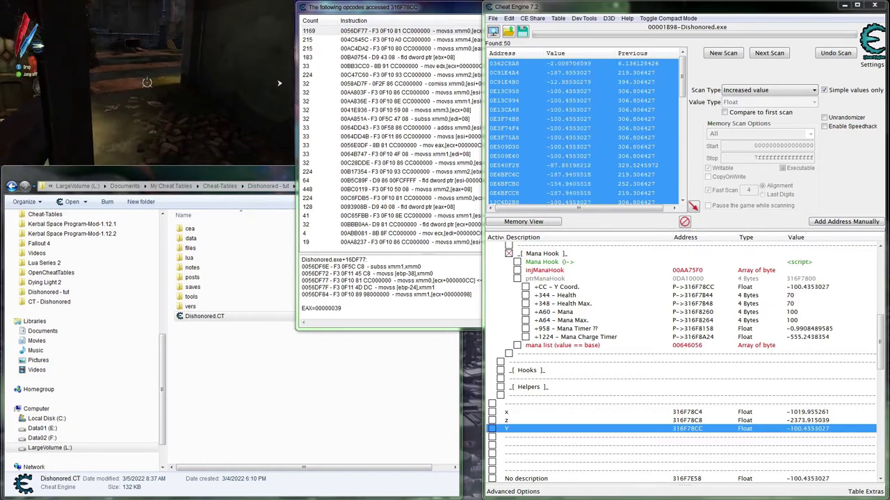
key("w")
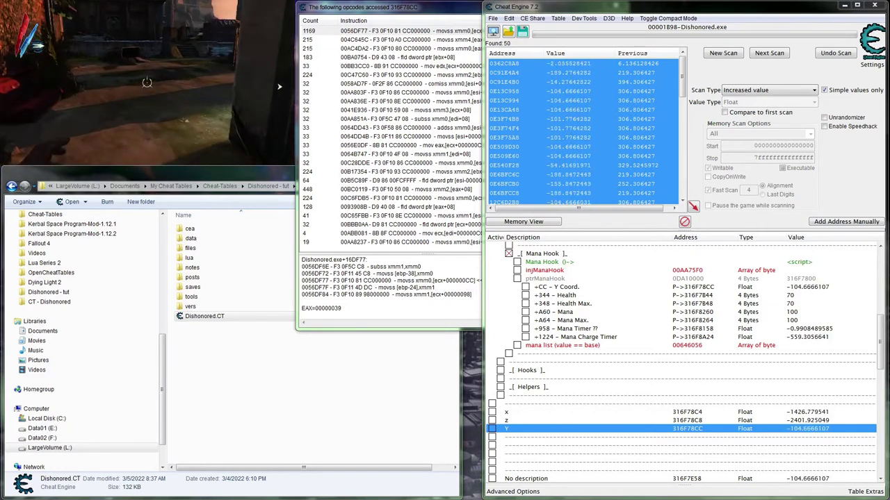
key("Escape")
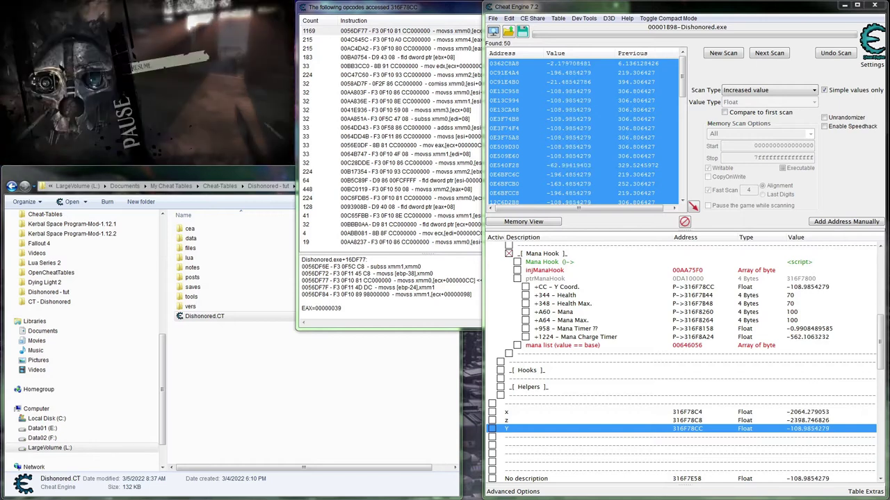
- Freeze the x and z entries, resume the game to test whether the player can walk, and pause again
left_click(493, 414)
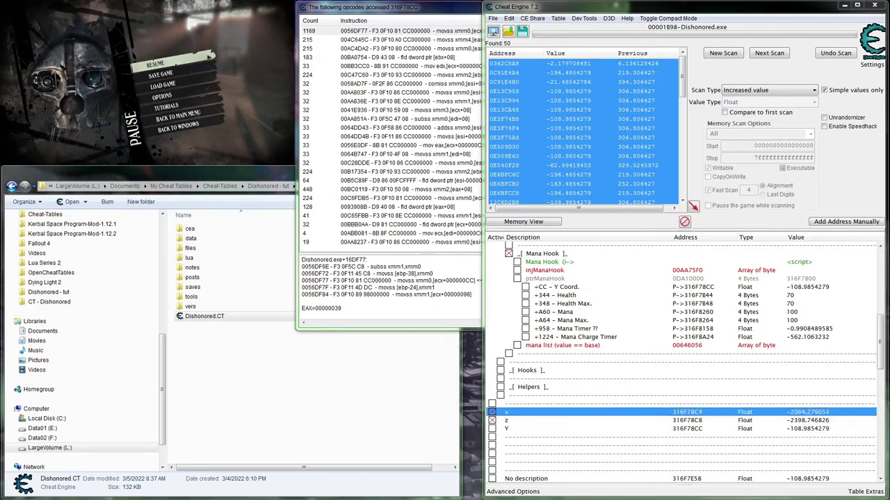
left_click(209, 56)
key("w")
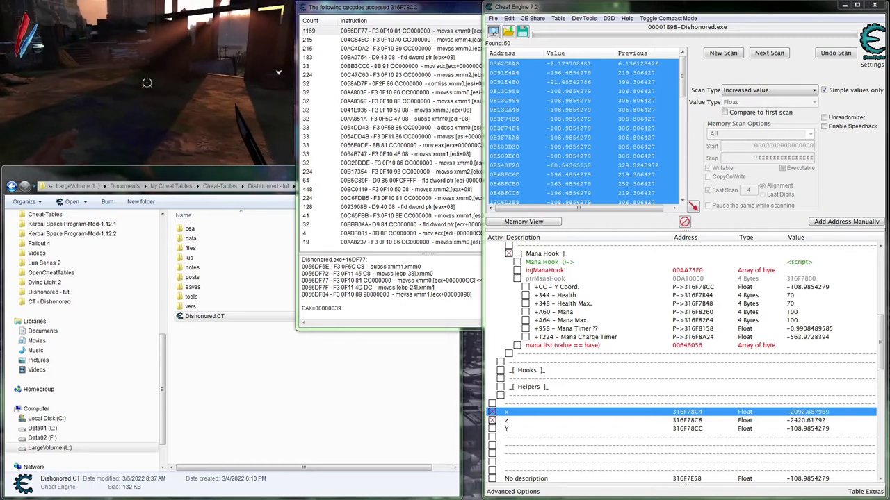
key("Escape")
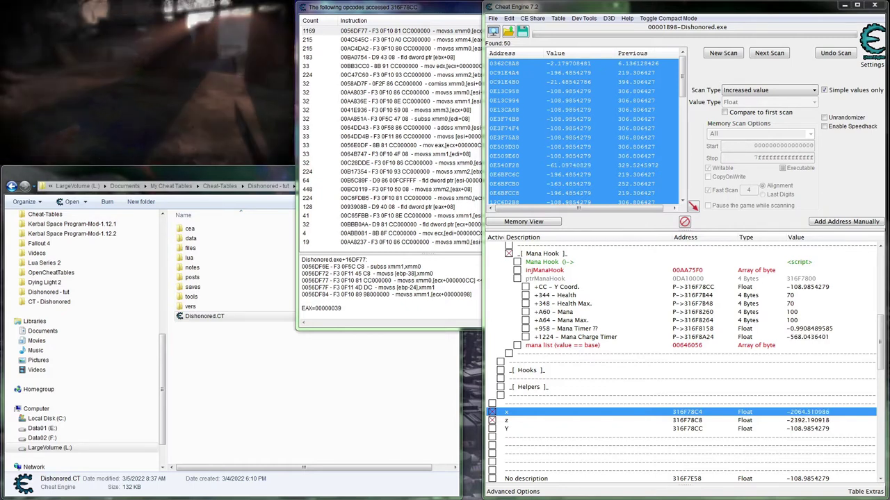
key("Escape")
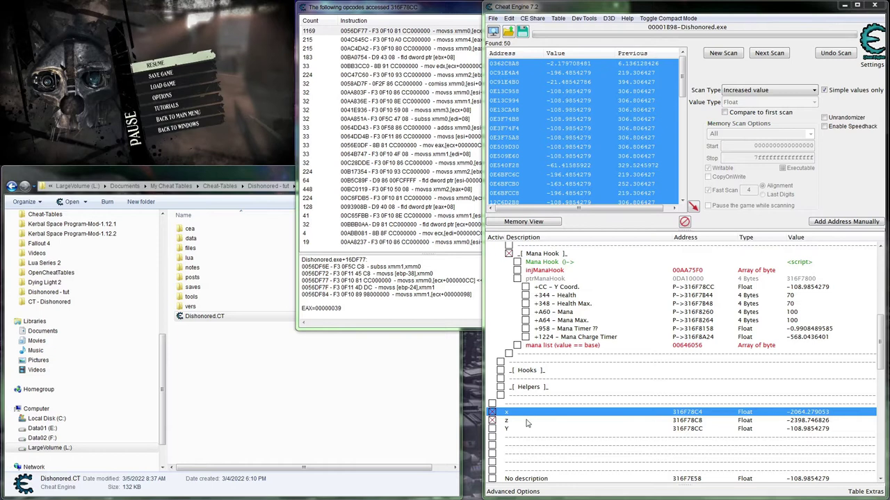
- Unfreeze the x and z entries
left_click(492, 420)
left_click(492, 412)
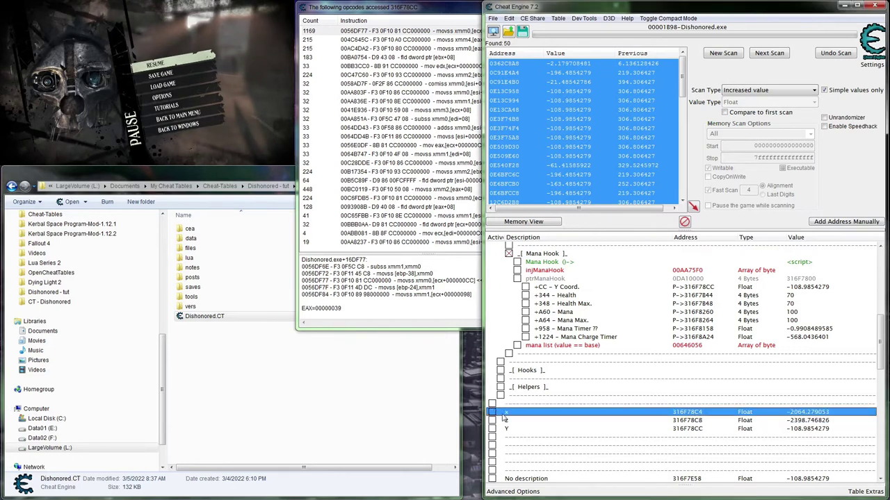
left_click(535, 438)
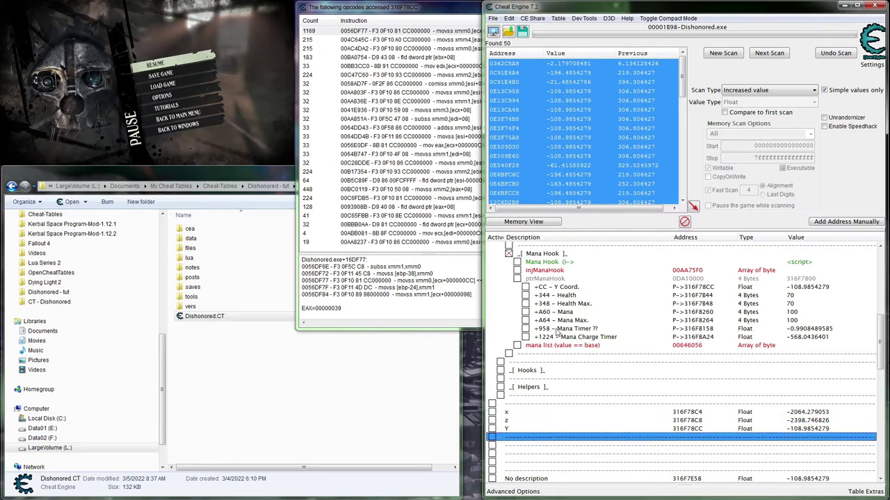
- Paste two duplicates of the "+CC - Y Coord." pointer entry under ptrManaHook
left_click(552, 286)
key("ctrl+v")
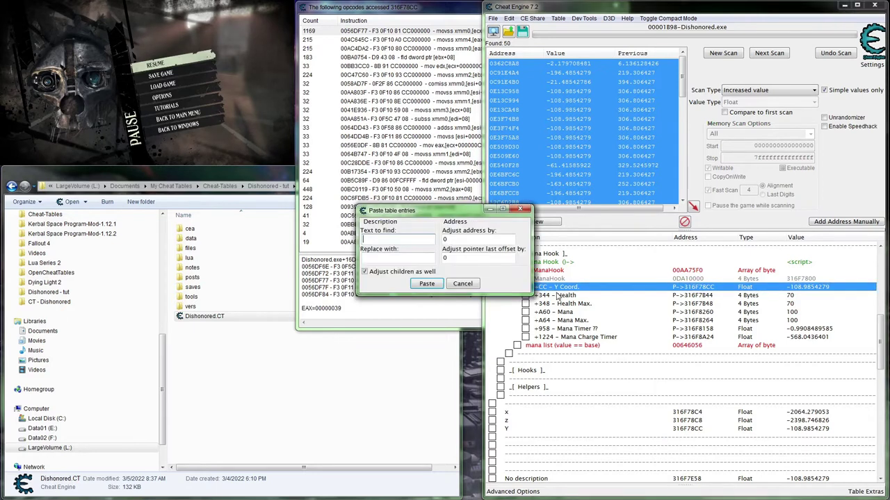
key("Return")
key("ctrl+v")
key("Return")
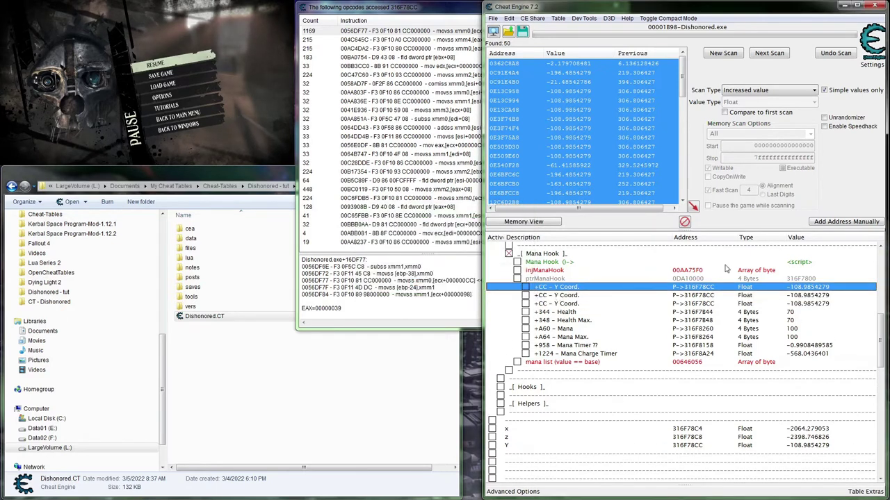
- Set the first duplicated coordinate entry's pointer offset to C4 and its description to "+C4 - X Coord."
double_click(707, 288)
left_click(430, 272)
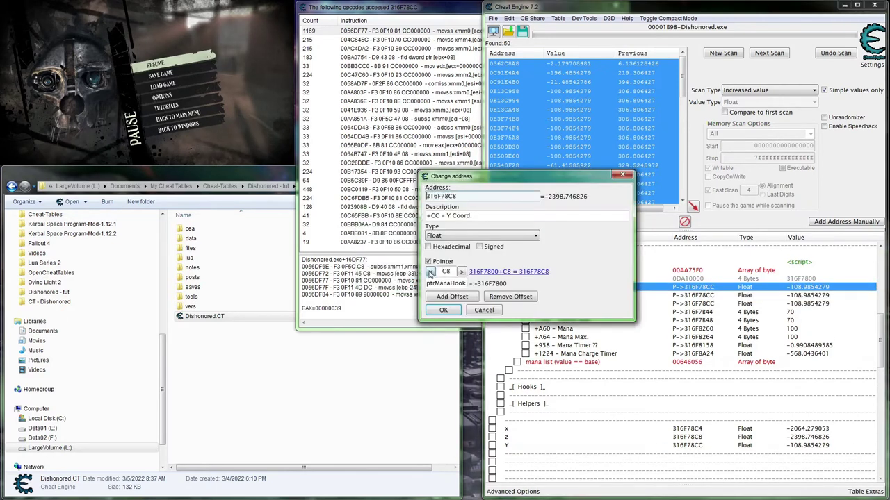
key("Delete")
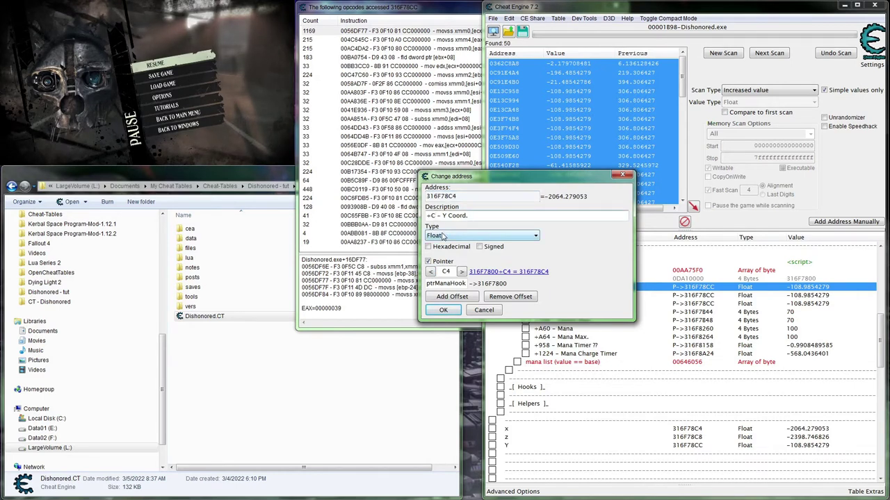
type("4")
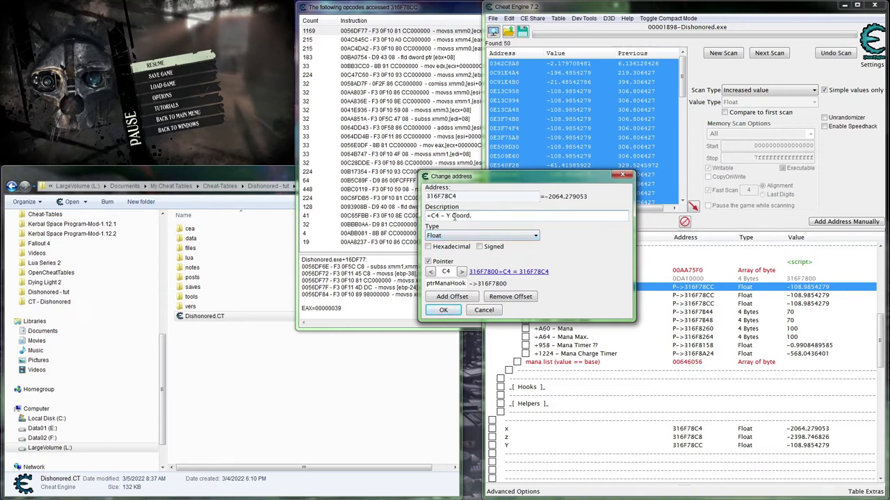
left_click(451, 217)
key("BackSpace")
type("X")
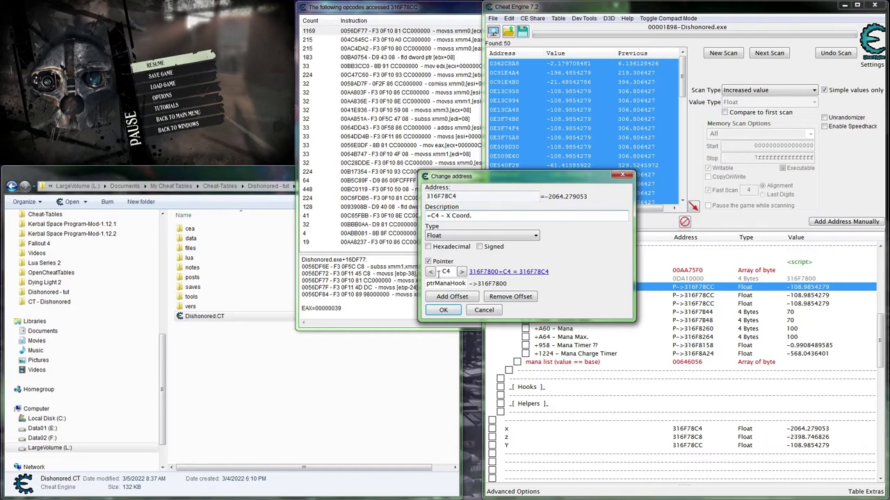
left_click(443, 311)
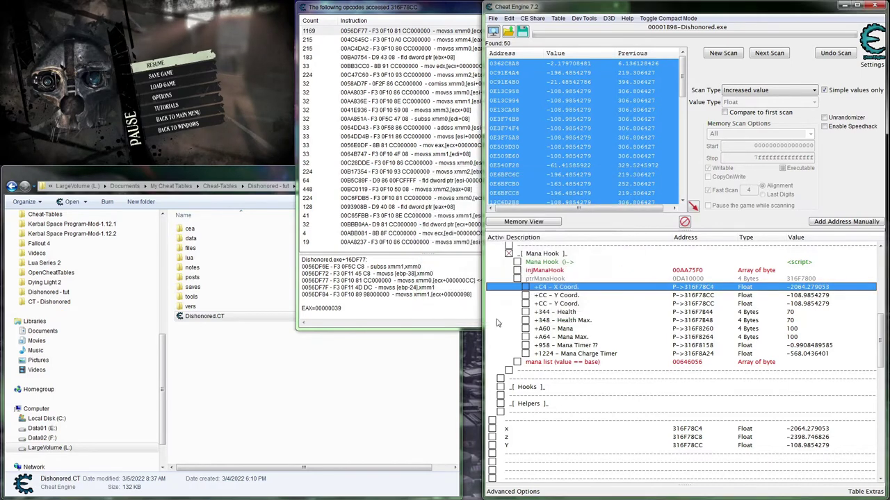
- Set the second coordinate entry's pointer offset to C8 and its description to "+C8 - Z Coord."
double_click(698, 296)
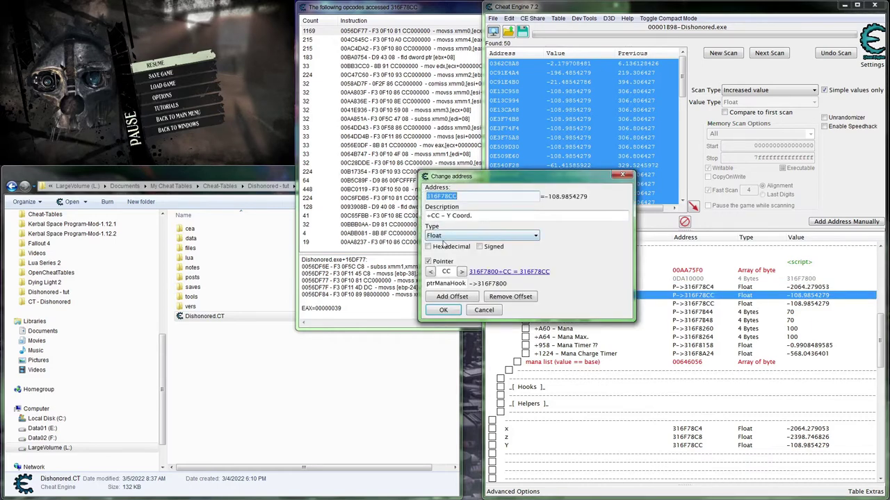
left_click(432, 272)
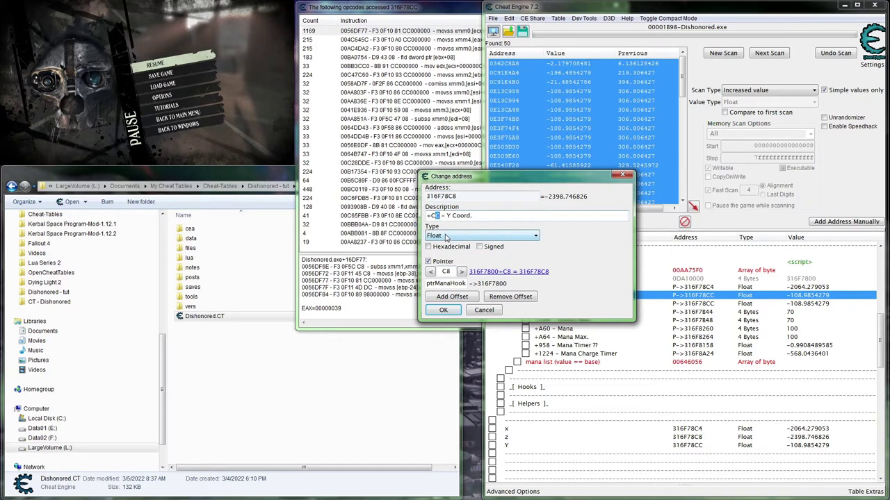
left_click_drag(451, 215, 446, 216)
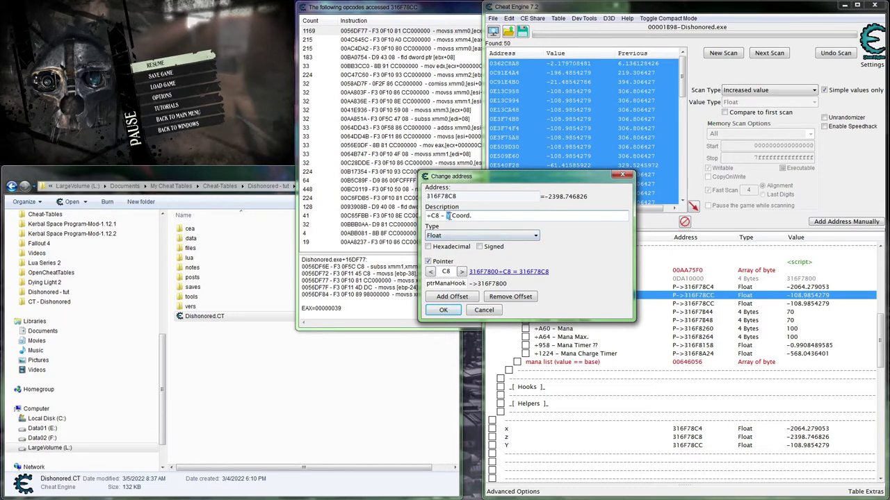
type("Z")
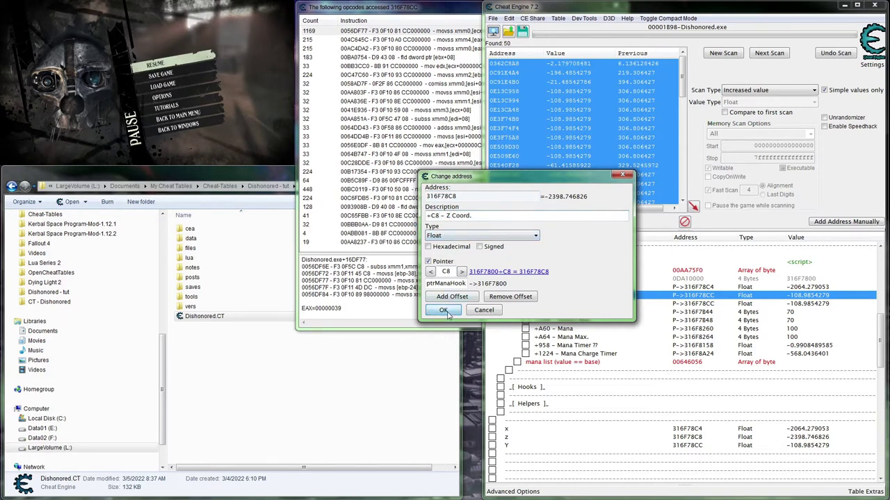
left_click(447, 311)
left_click(556, 373)
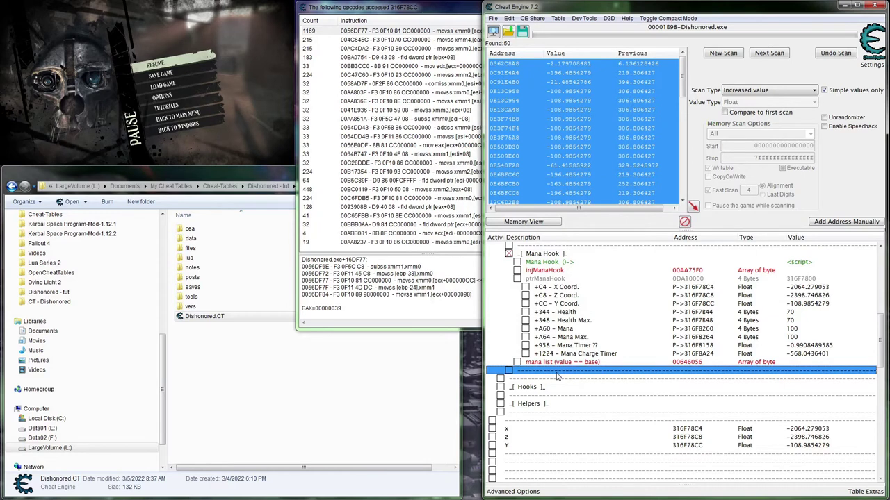
left_click(563, 296)
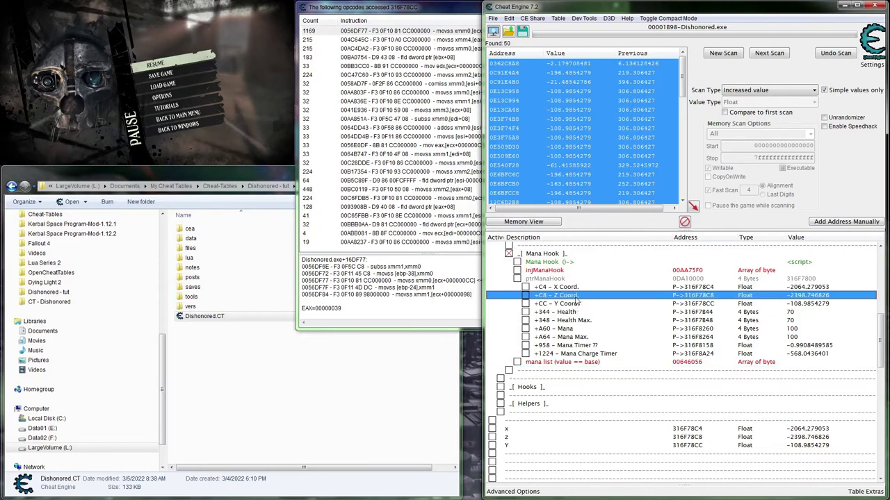
left_click(577, 303)
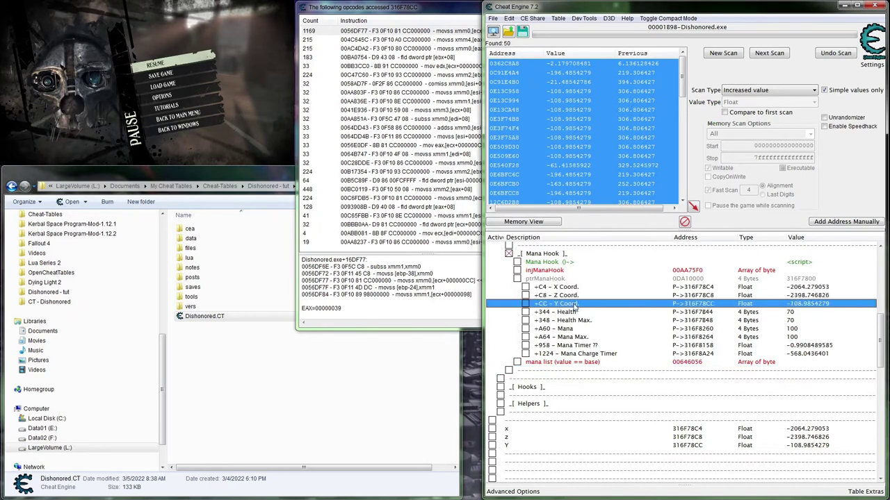
left_click(558, 379)
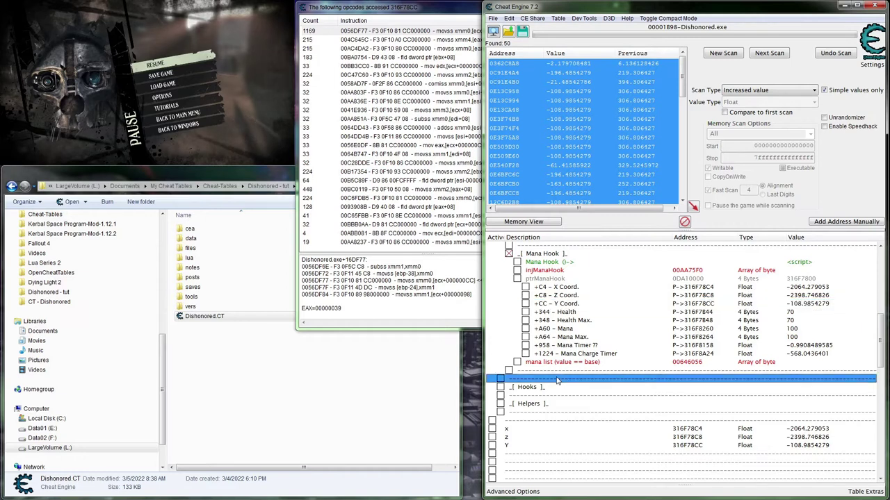
left_click(563, 297)
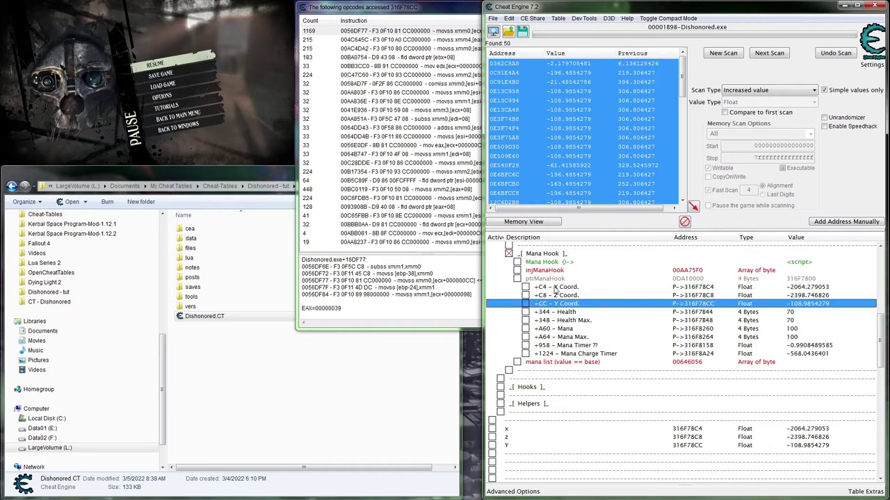
left_click(558, 288)
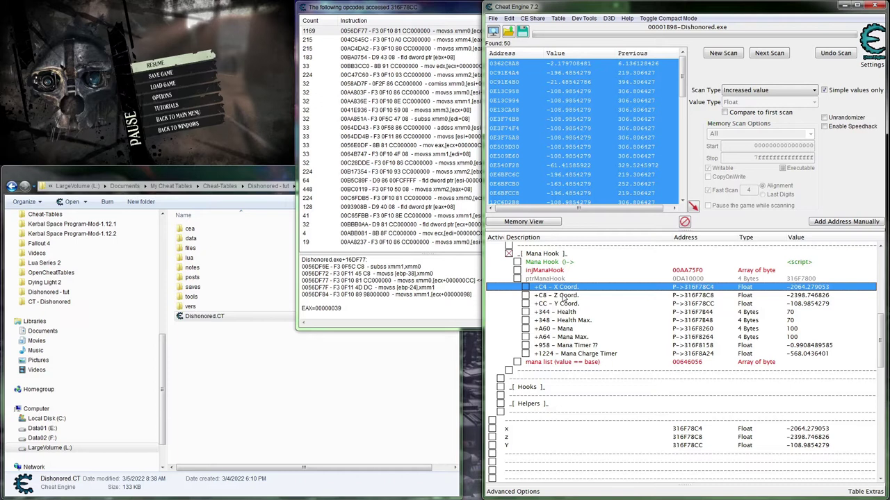
- Delete the temporary x, z and Y address entries from the cheat table
left_click(556, 304)
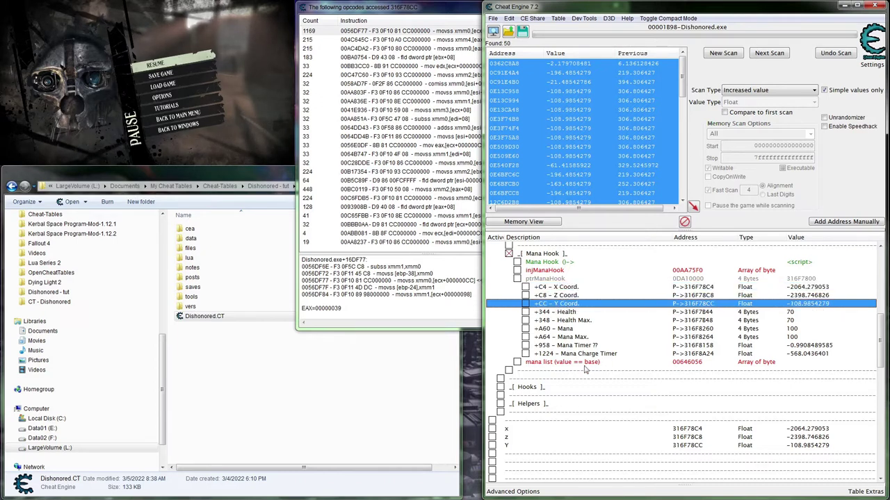
left_click(546, 438)
left_click(525, 447)
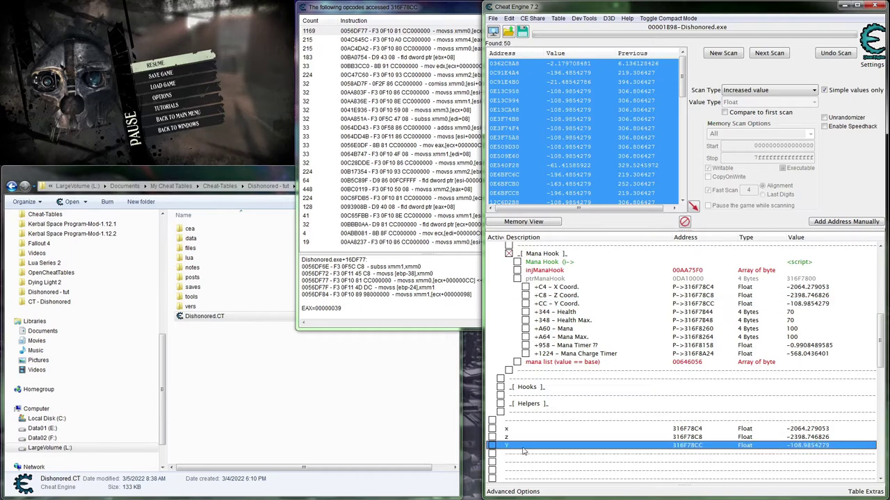
left_click(516, 430, "shift")
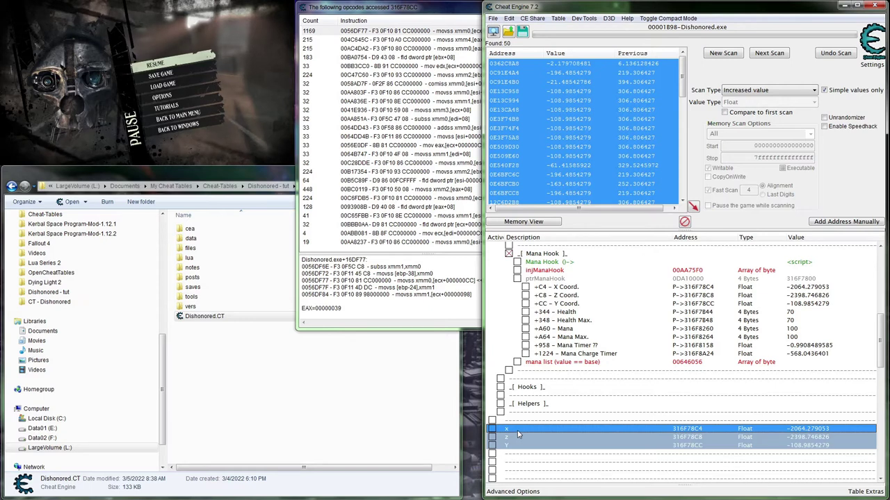
key("Delete")
key("Return")
- Delete the undescribed entry 316F7E58 and the next groups of undescribed float addresses between the separator rows below the Debug section
left_click(521, 447)
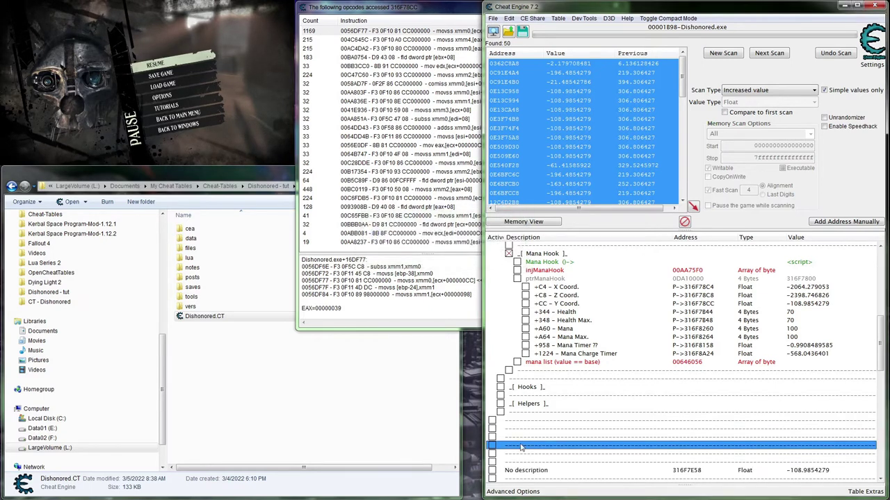
left_click(526, 473)
key("Delete")
key("Return")
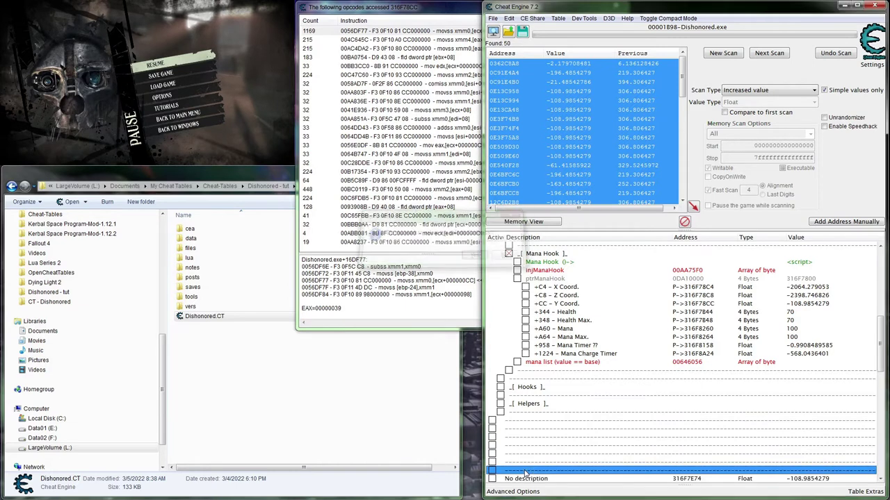
scroll(526, 473, "down", 4)
left_click(522, 380)
left_click(520, 387, "shift")
key("Delete")
key("Return")
left_click(519, 403, "shift")
key("Delete")
key("Return")
- Delete the remaining undescribed float entries, from 0C91E4A4 through 3D79A8DC, keeping the separator rows
scroll(522, 403, "down", 10)
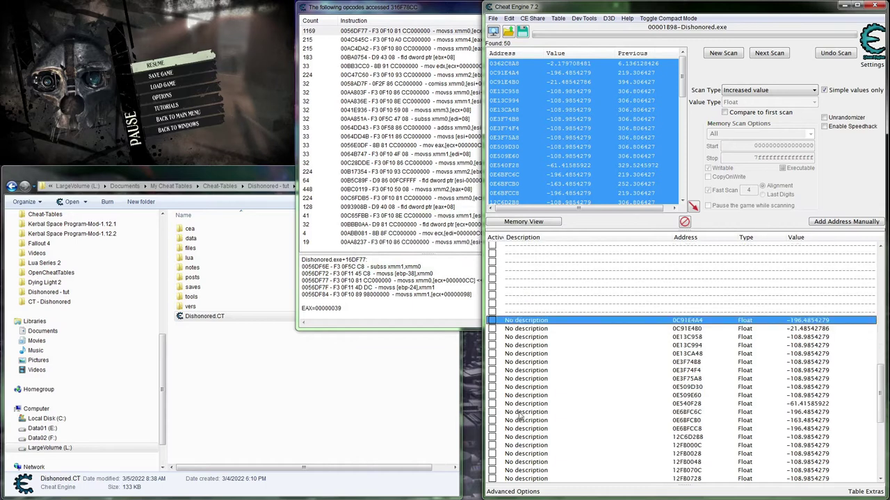
left_click(517, 356, "shift")
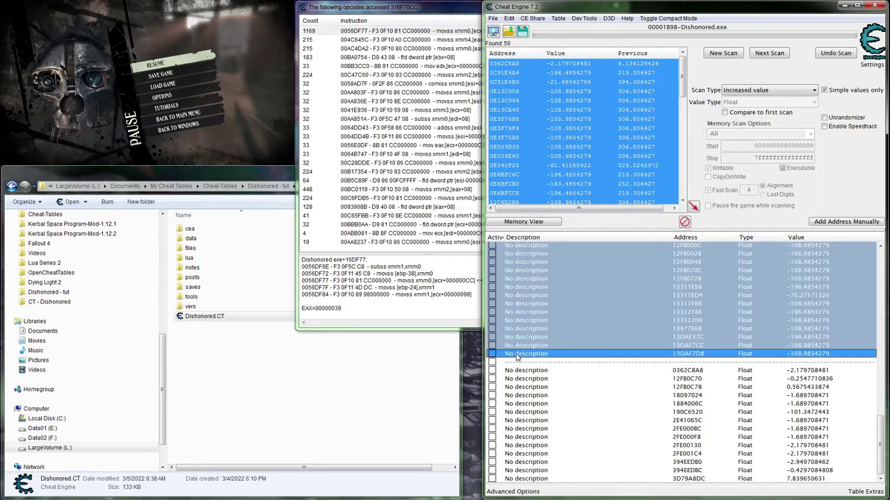
key("Delete")
key("Return")
left_click(520, 379, "shift")
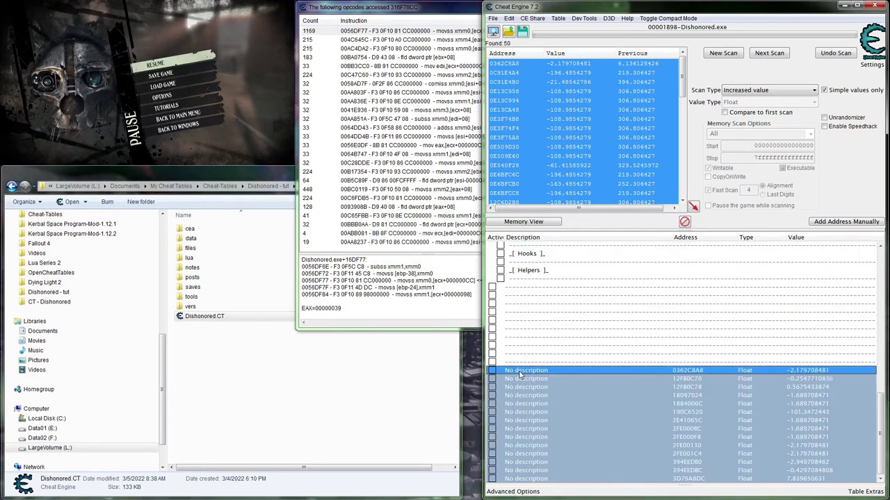
key("Delete")
key("Return")
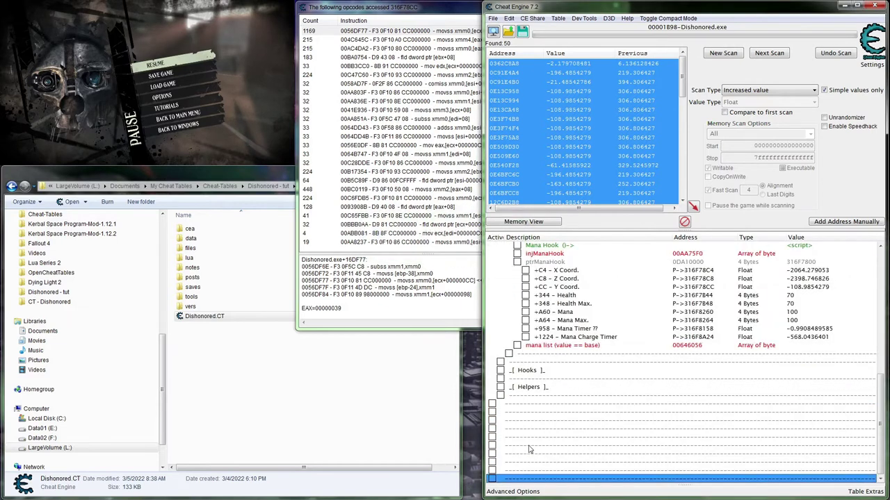
- Review the cleaned-up table and the X, Z and Y coordinate entries under ptrManaHook
left_click(528, 405)
scroll(527, 420, "up", 6)
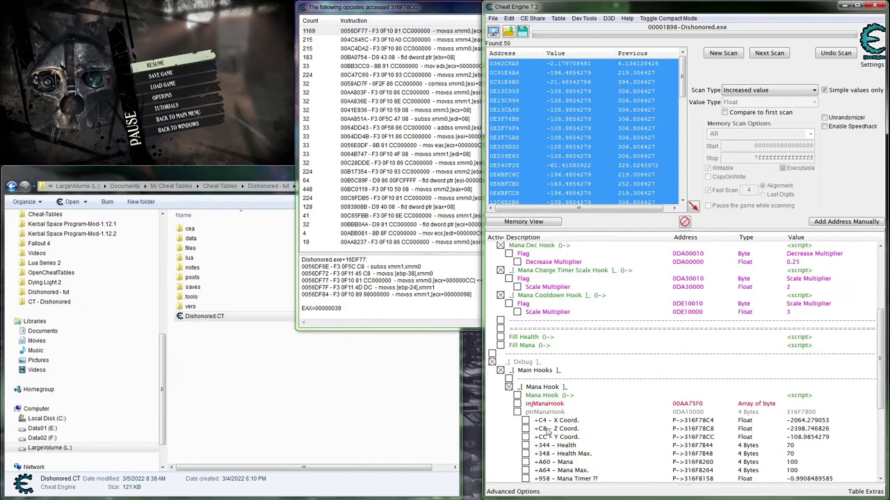
scroll(586, 358, "down", 3)
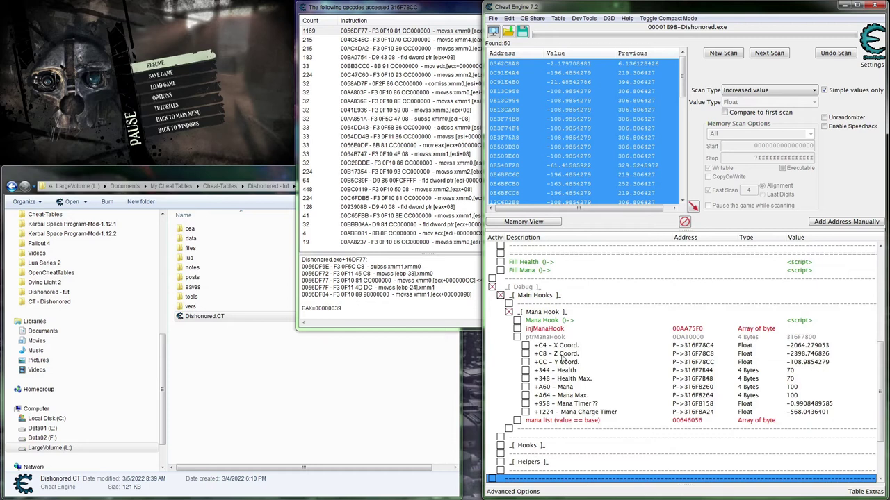
left_click(561, 361)
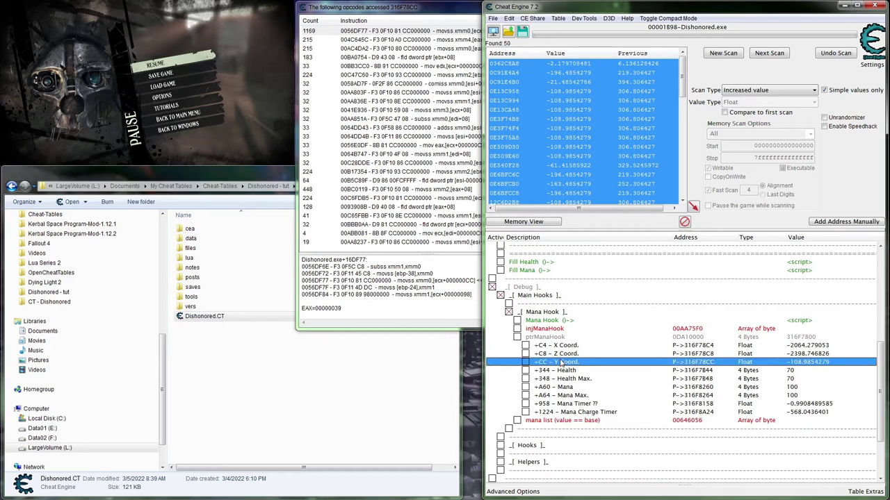
left_click(560, 471)
scroll(560, 467, "down", 3)
left_click(554, 455)
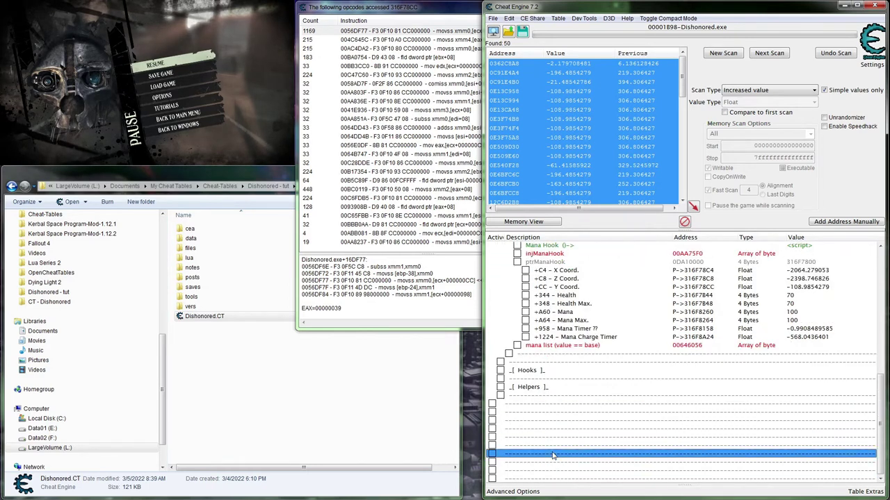
scroll(554, 455, "up", 3)
left_click(564, 360)
left_click(563, 345)
left_click(563, 362)
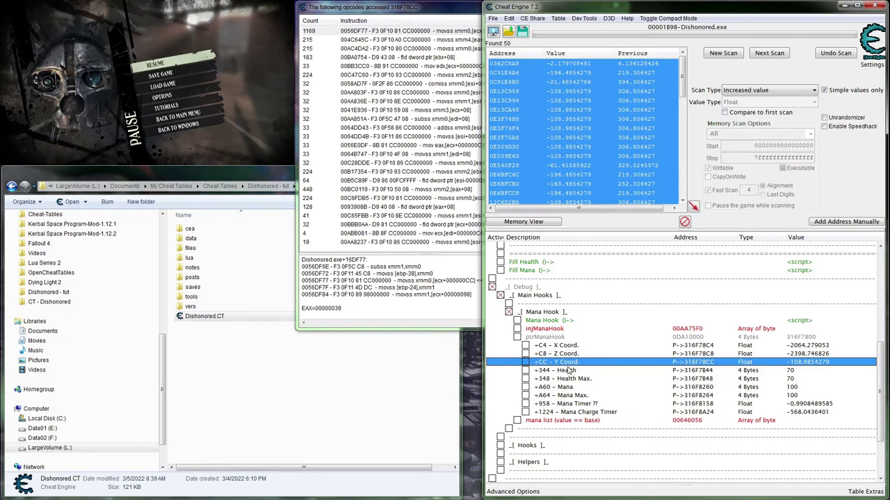
left_click(584, 354)
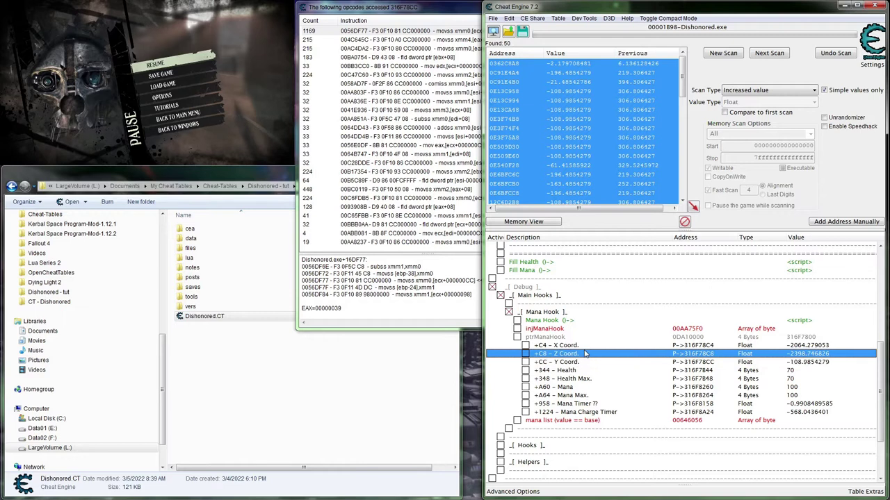
- Close the list of opcodes that accessed 316F78CC and clear the old results with a new scan
left_click(477, 274)
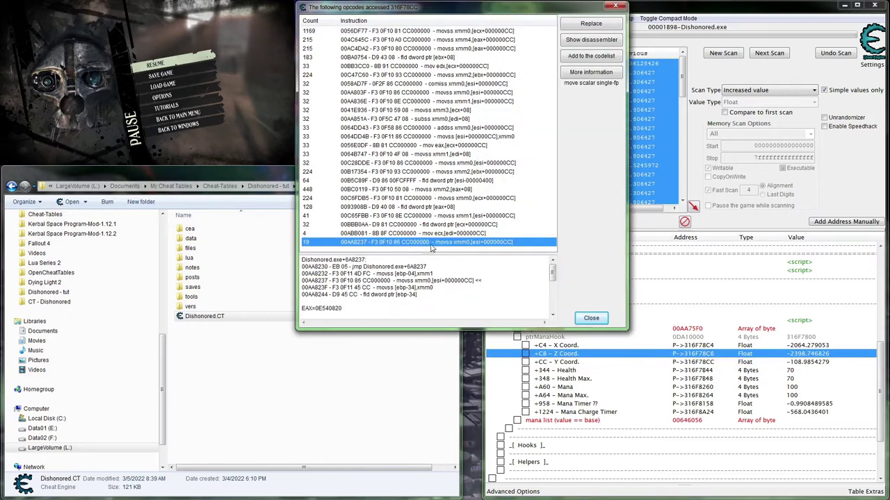
left_click(589, 318)
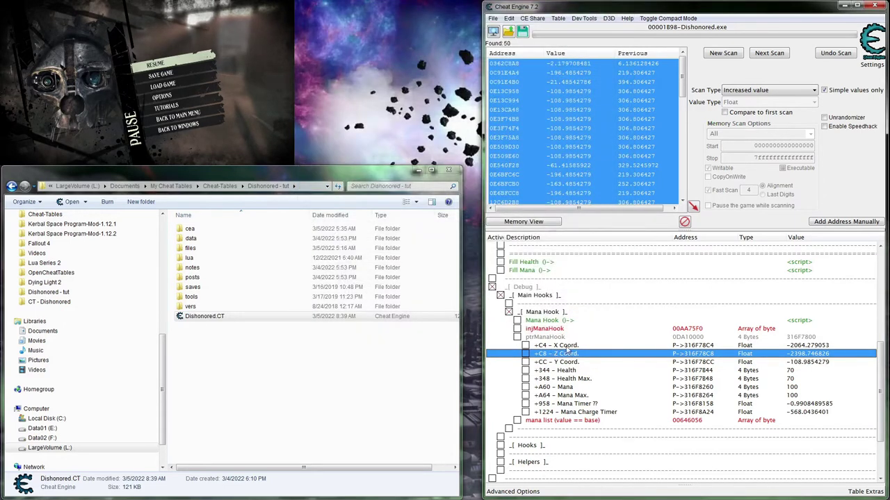
left_click(567, 346)
right_click(566, 345)
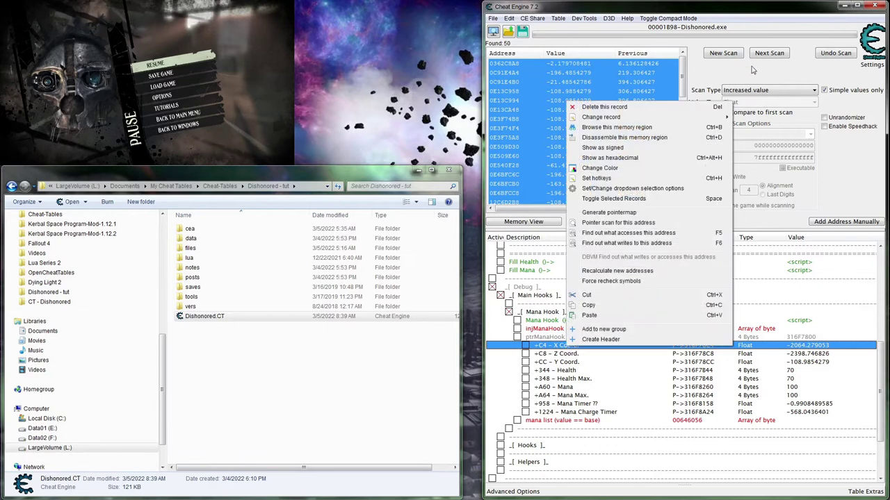
left_click(722, 53)
- Find out what writes to the address pointed at by the "+C4 - X Coord." entry
right_click(577, 345)
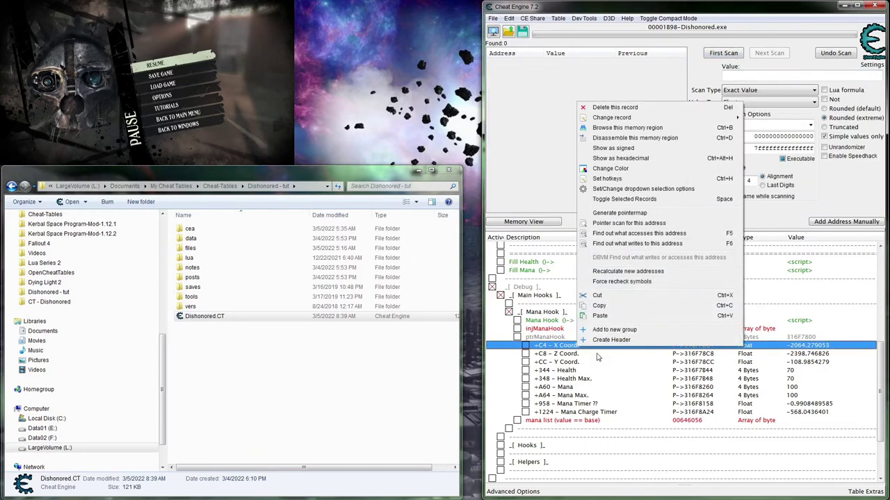
left_click(632, 244)
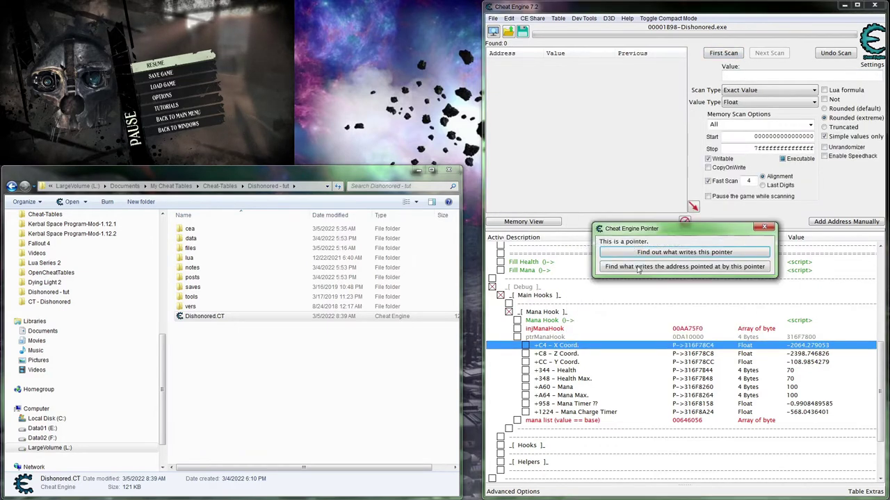
left_click(633, 270)
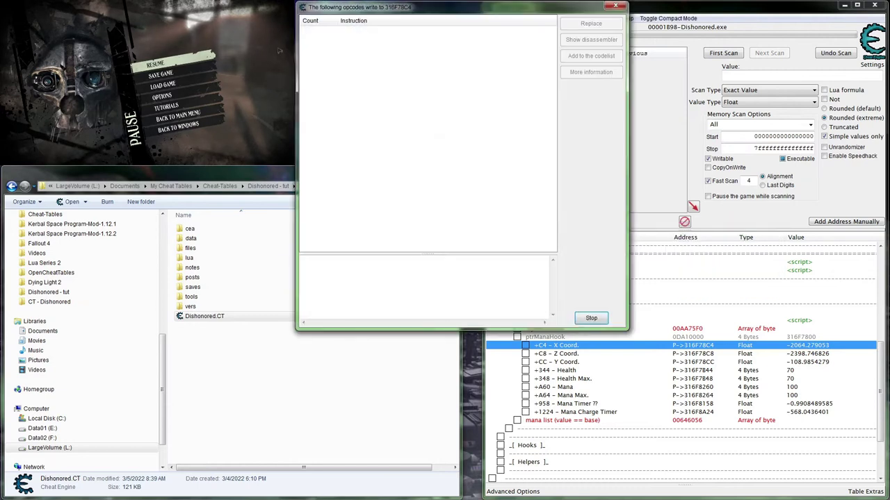
- Resume Dishonored, walk the player around to trigger writes to the X coordinate, and pause the game again
key("Escape")
key("w")
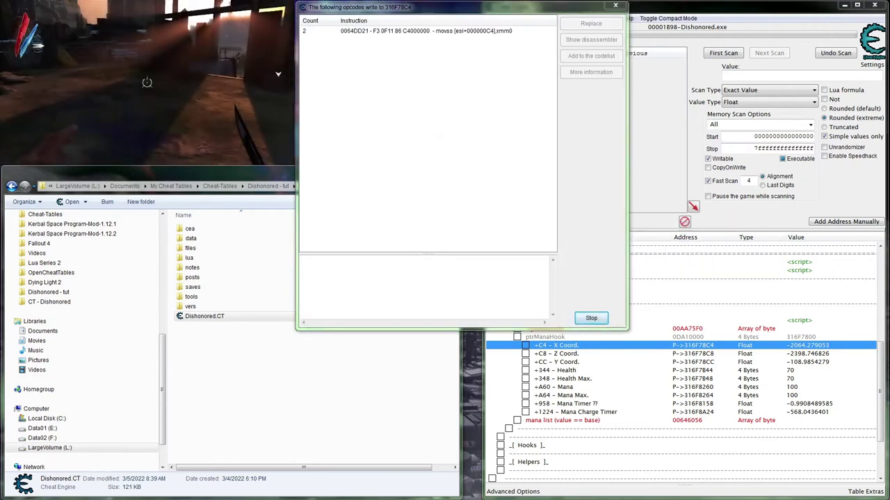
key("w")
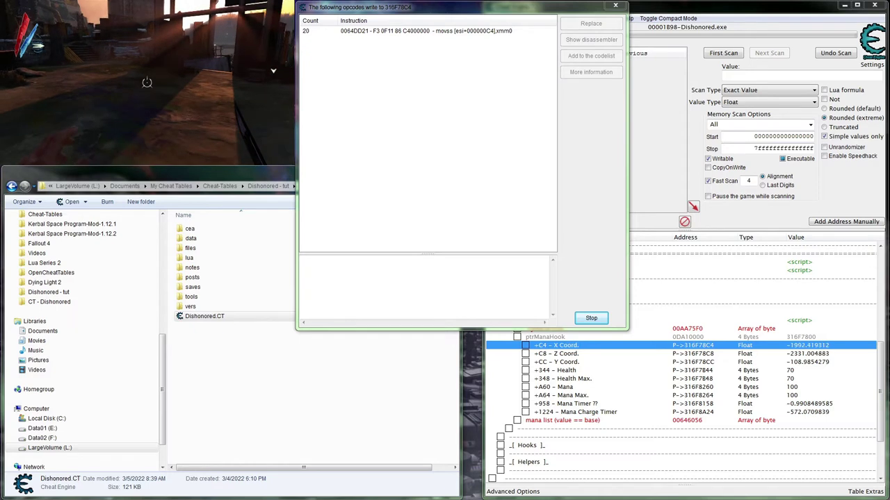
key("w")
key("w")
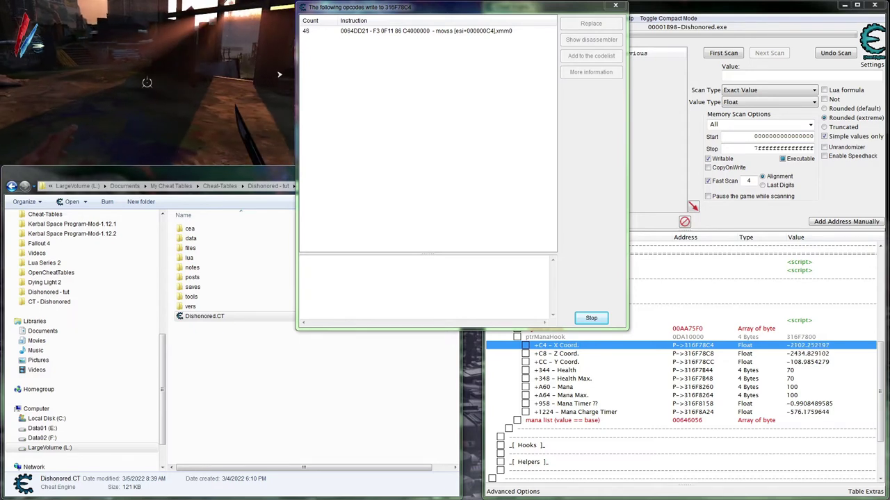
key("w")
key("w")
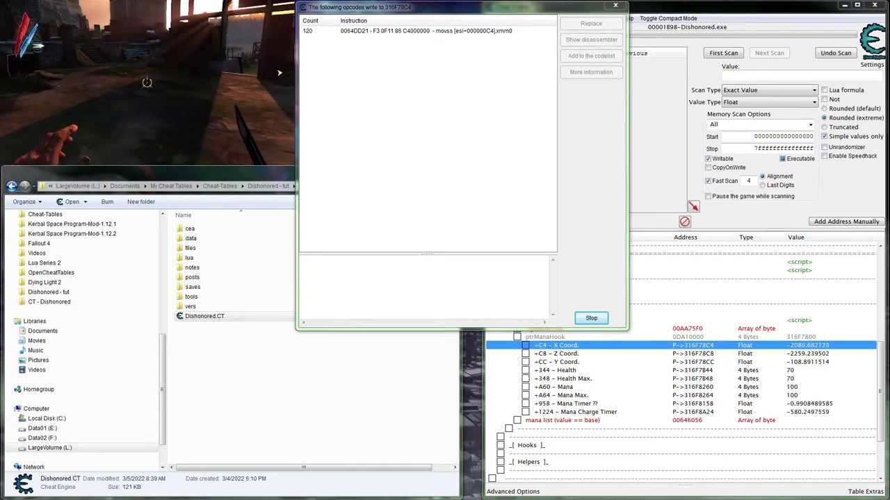
key("w")
key("w")
key("w")
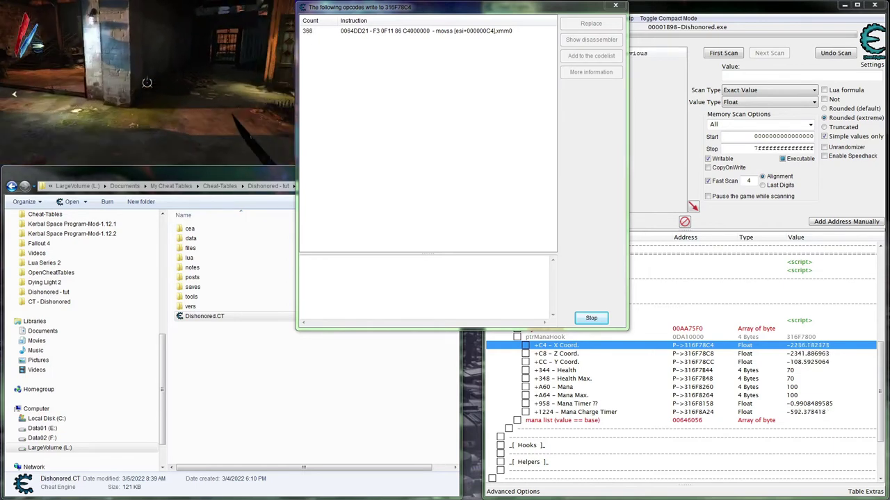
key("w")
key("w")
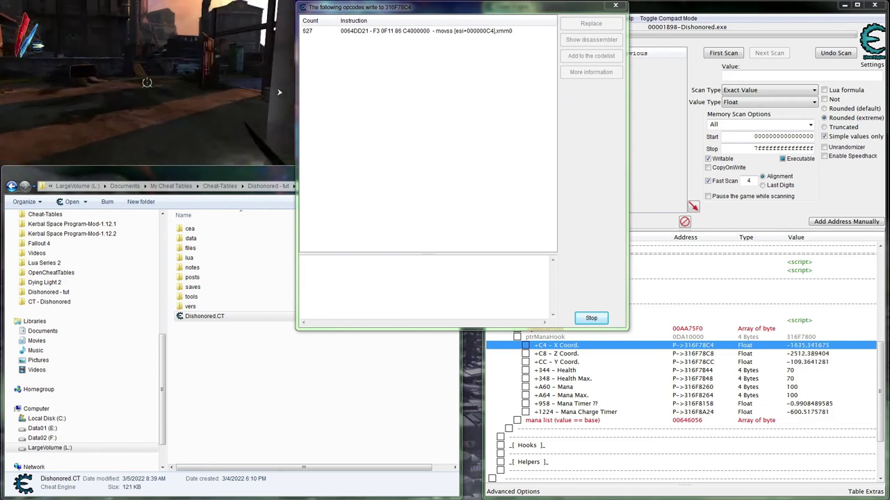
key("w")
key("Escape")
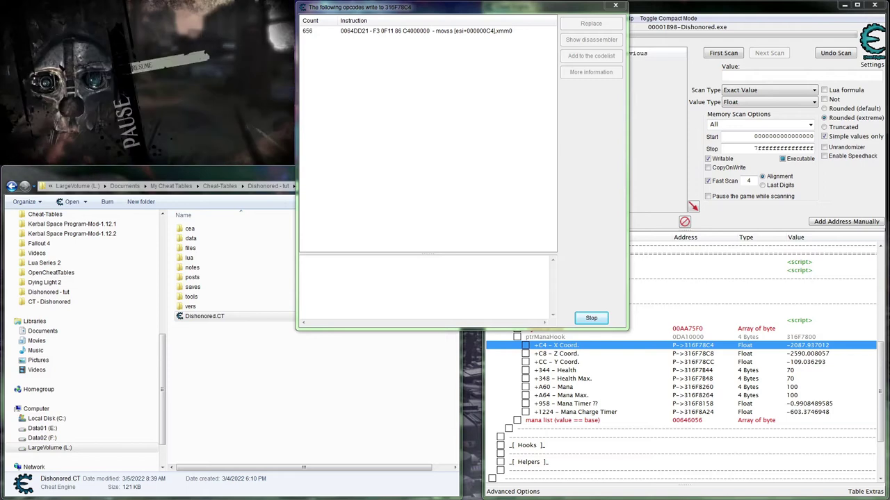
- Stop recording writes to the X coordinate and select the movss [esi+000000C4],xmm0 instruction
left_click(518, 32)
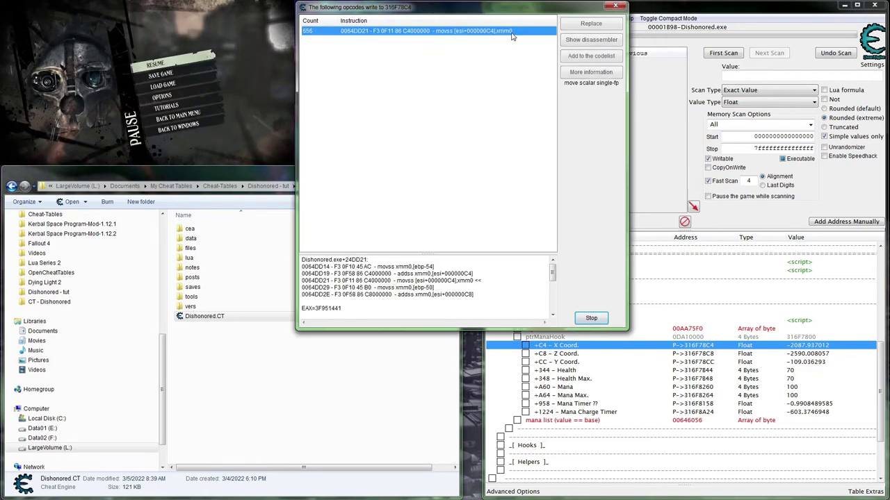
left_click(591, 319)
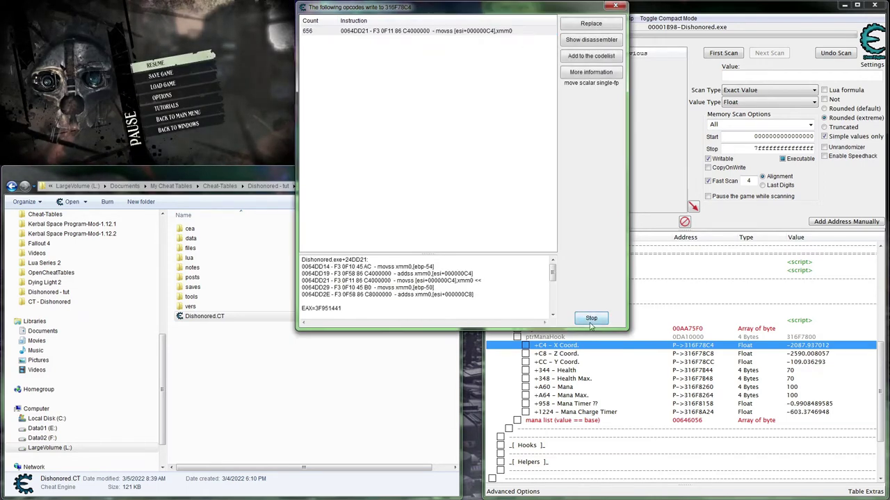
left_click(515, 37)
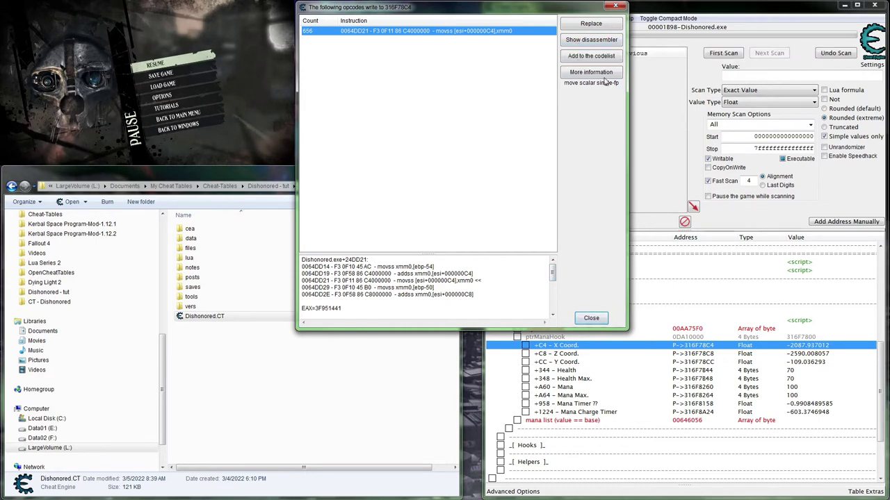
- Show the X coordinate write instruction in the disassembler and examine the preceding code that loads and adds to xmm0
left_click(579, 41)
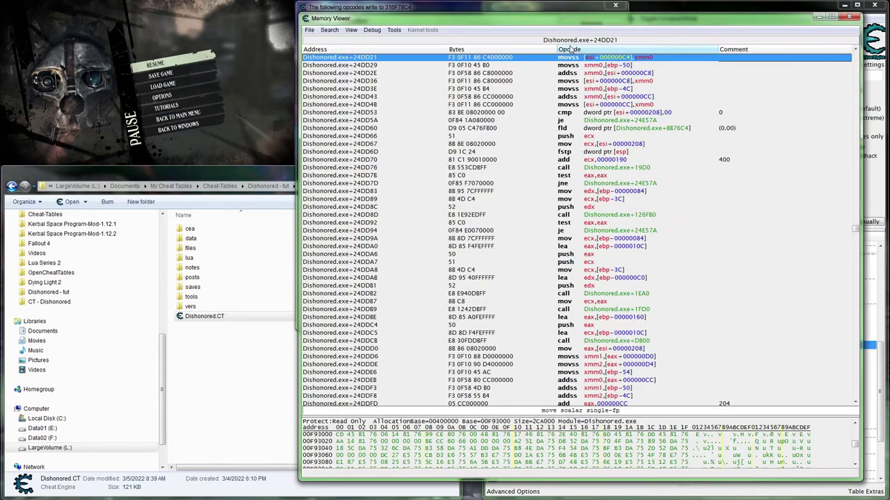
scroll(626, 189, "up", 4)
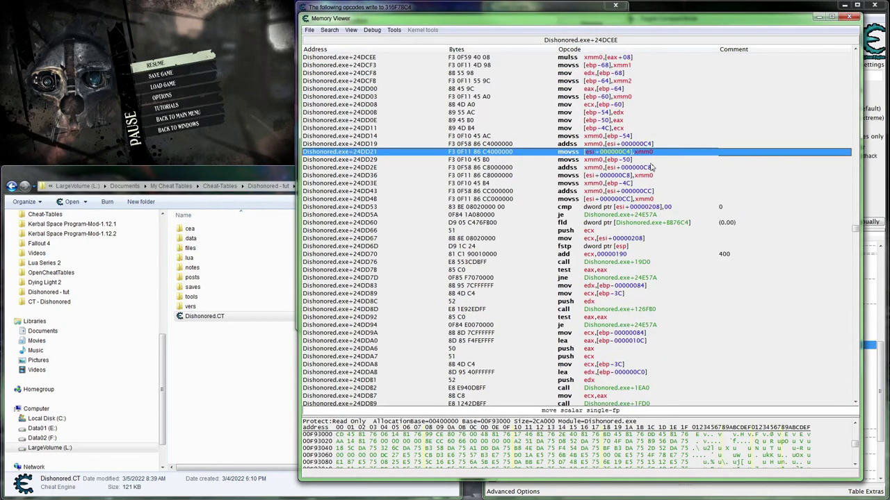
left_click(604, 143)
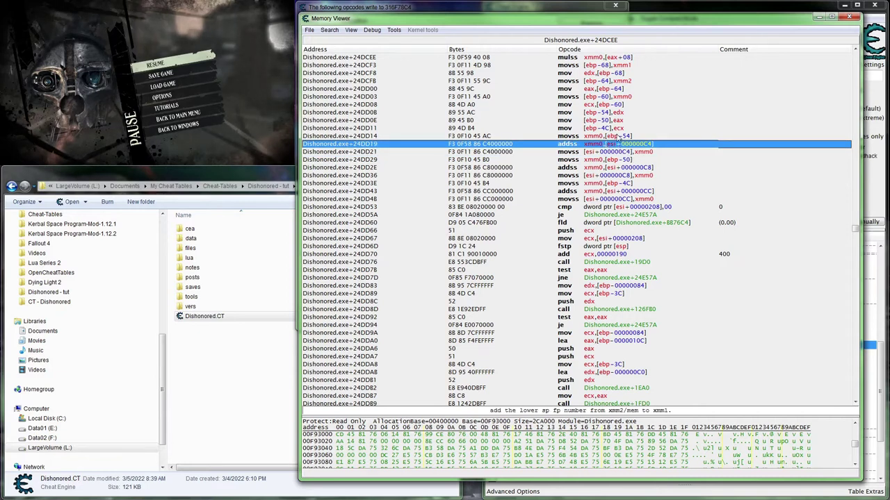
left_click(617, 137)
scroll(665, 214, "up", 2)
scroll(700, 249, "up", 2)
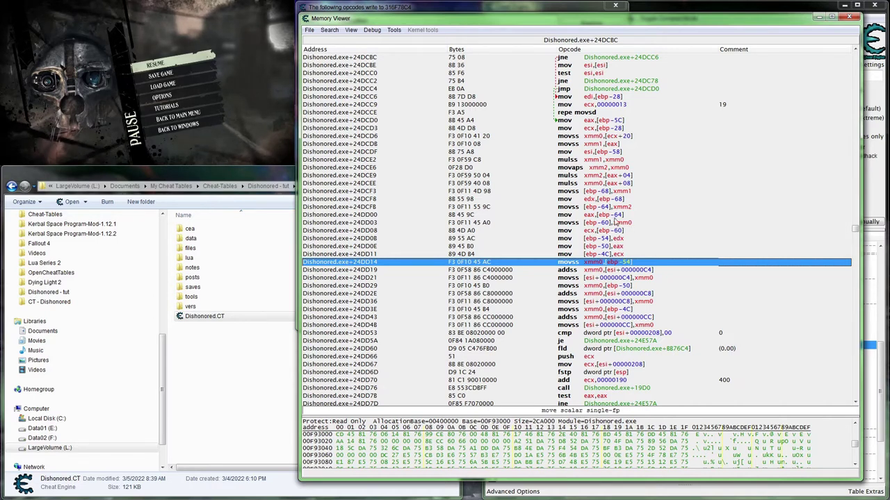
- Find out what addresses the addss xmm0,[esi+000000C4] instruction before the X coordinate write accesses
scroll(607, 201, "up", 1)
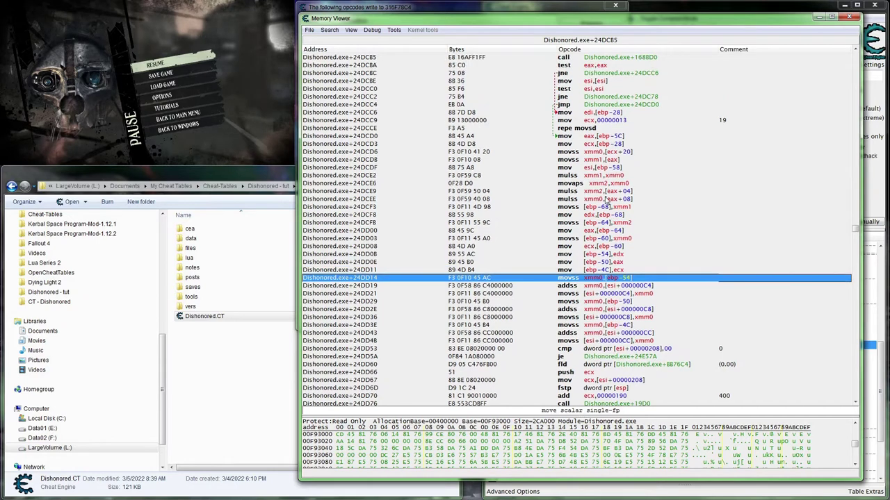
scroll(615, 251, "down", 2)
right_click(614, 251)
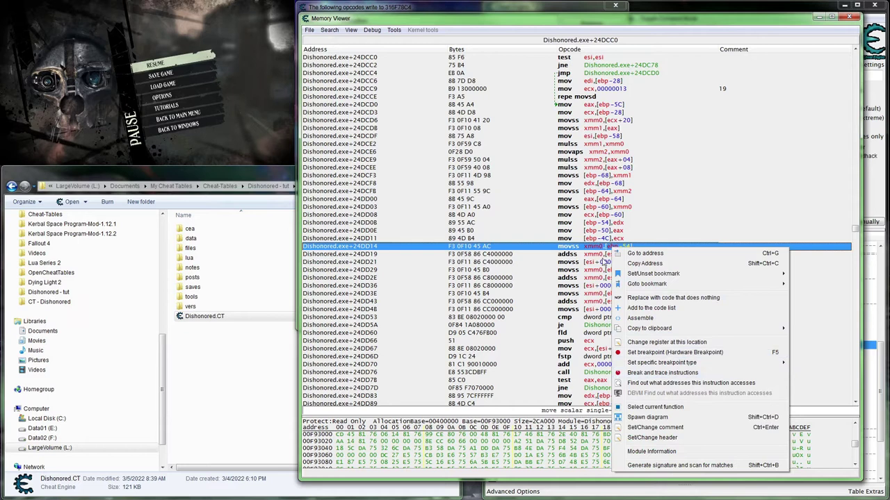
right_click(602, 255)
left_click(635, 387)
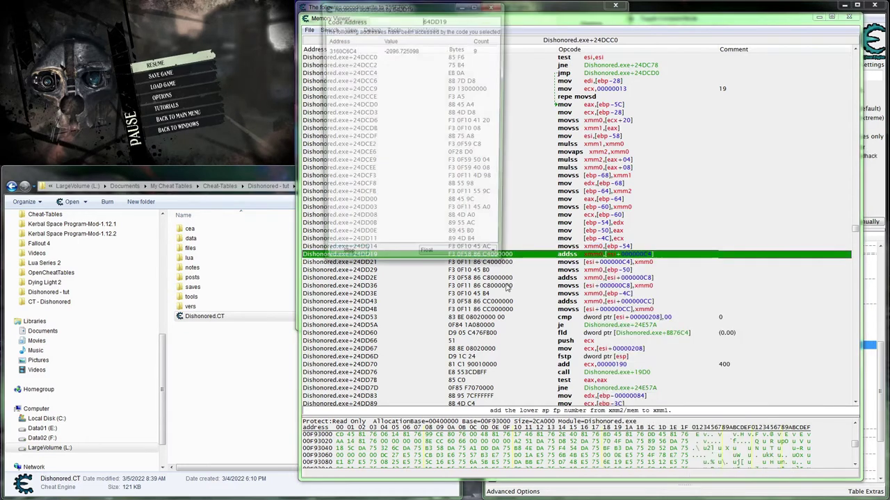
- Resume Dishonored, move the player around to record the accessed addresses, and pause the game again
left_click(219, 73)
key("Escape")
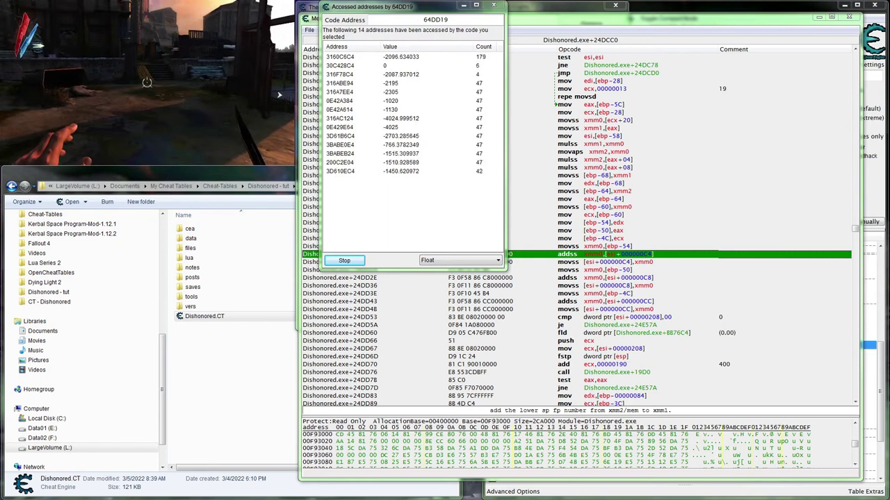
key("s")
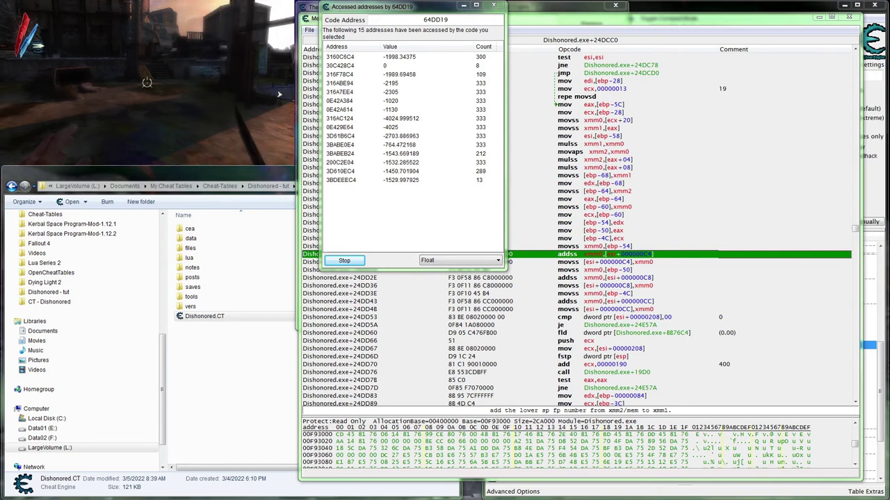
key("Escape")
- Compare the accessed addresses with the "+C4 - X Coord." entry, close the access list, and check the ptrManaHook value without changing it
left_click(361, 59)
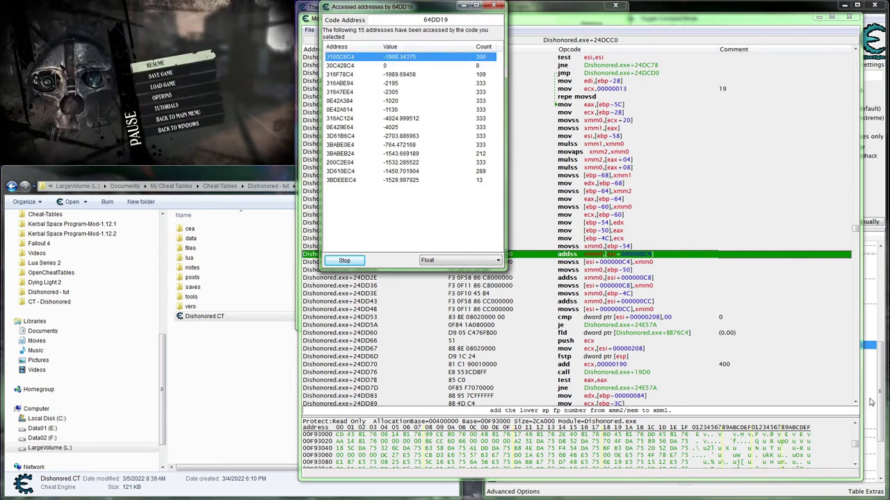
left_click(868, 352)
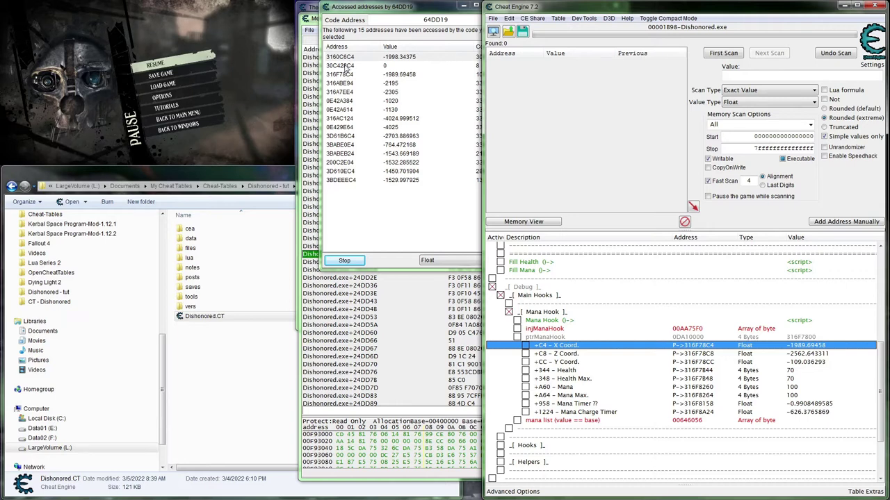
left_click(369, 77)
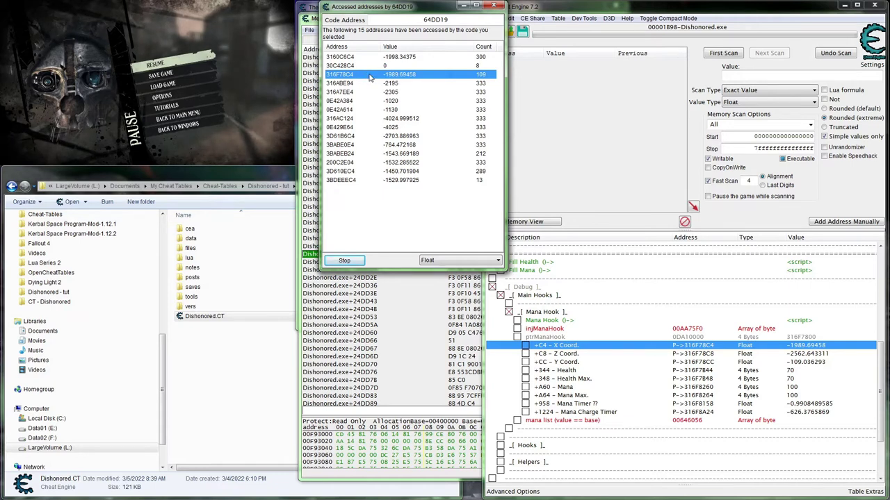
left_click(493, 6)
double_click(799, 337)
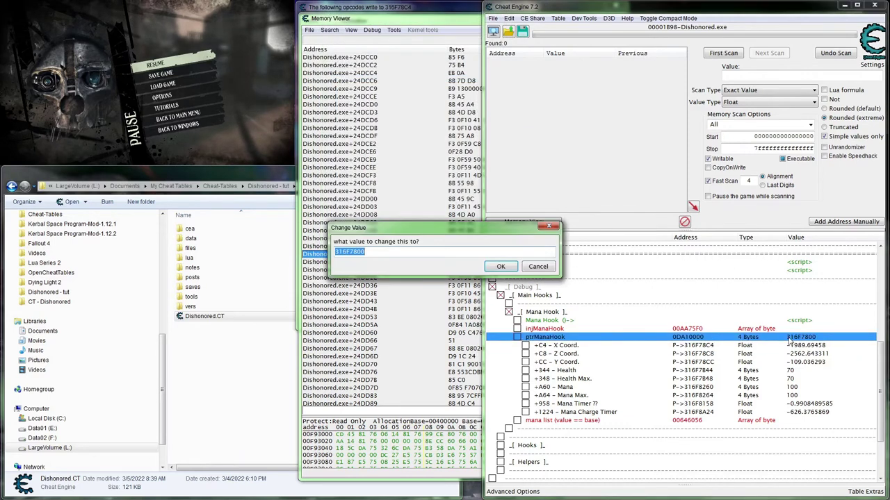
left_click(538, 266)
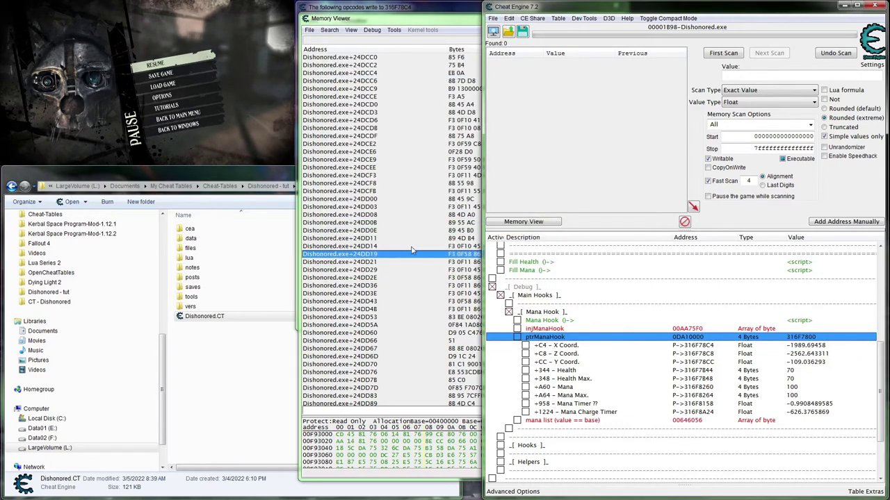
- Configure a break and trace on movss xmm0,[ebp-54] with start condition ESI == 0x316F7800, system modules skipped, and a maximum trace count of 500
left_click(408, 256)
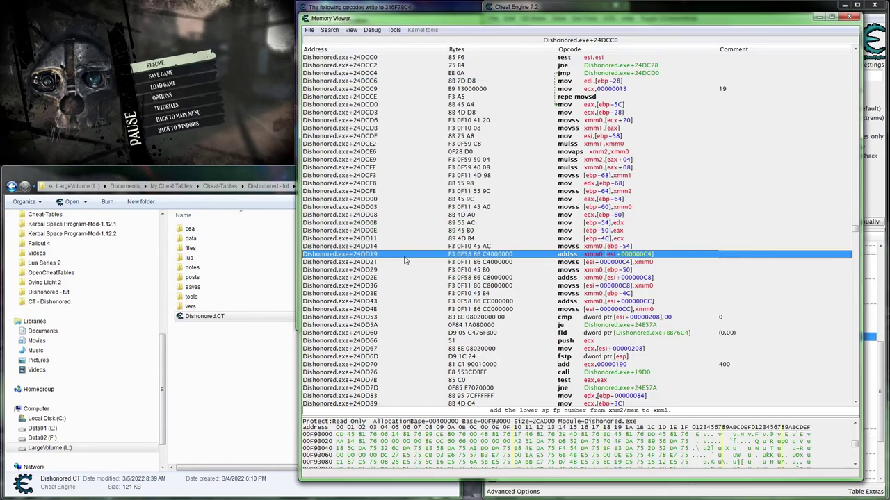
right_click(595, 246)
left_click(584, 261)
right_click(583, 246)
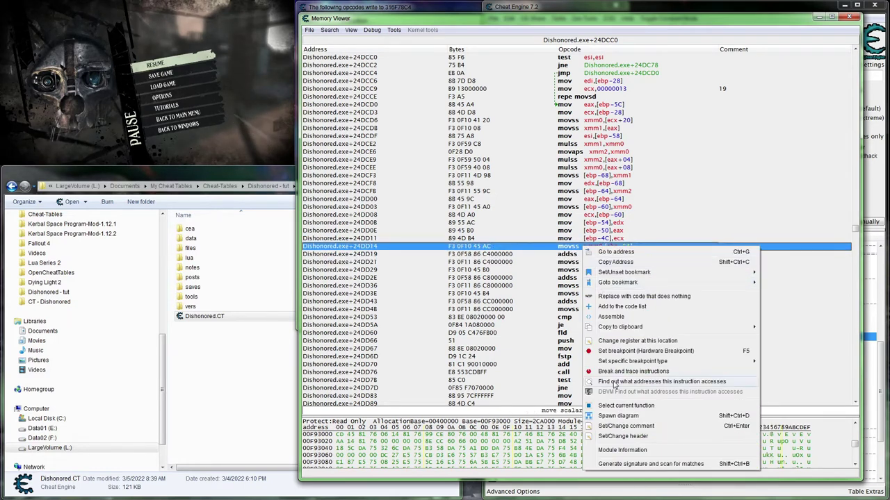
left_click(611, 371)
left_click(400, 220)
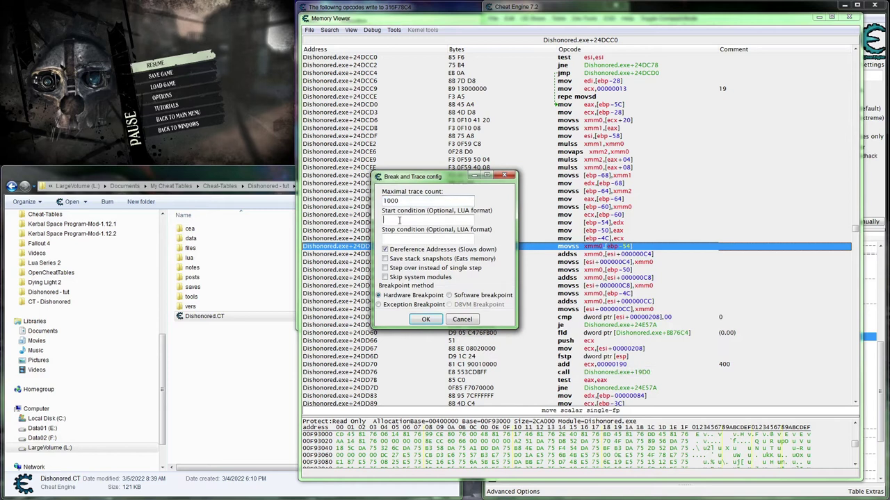
type("ESI")
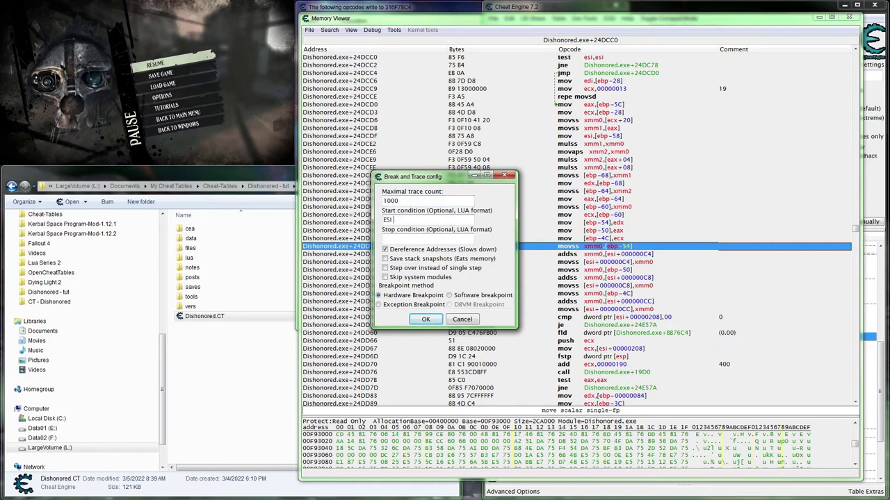
type(" == 0x316F7800")
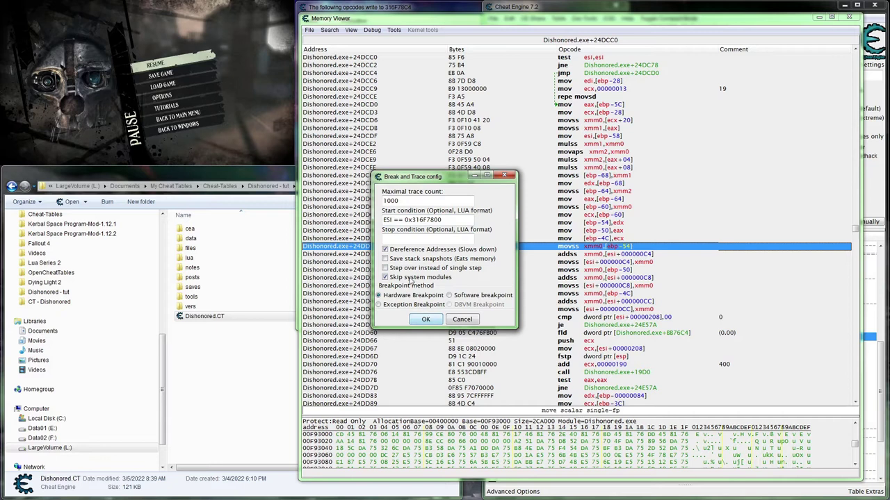
type("500")
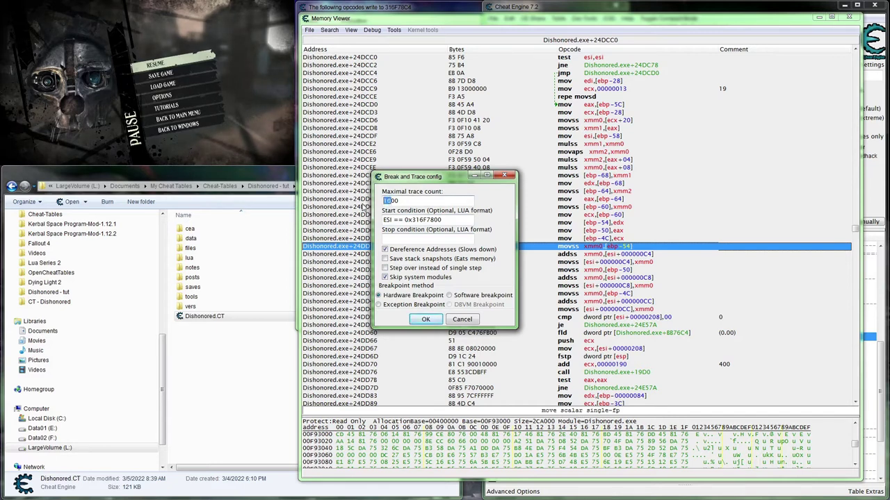
- Start the trace, resume Dishonored briefly to capture the instructions, and pause the game again
left_click(425, 319)
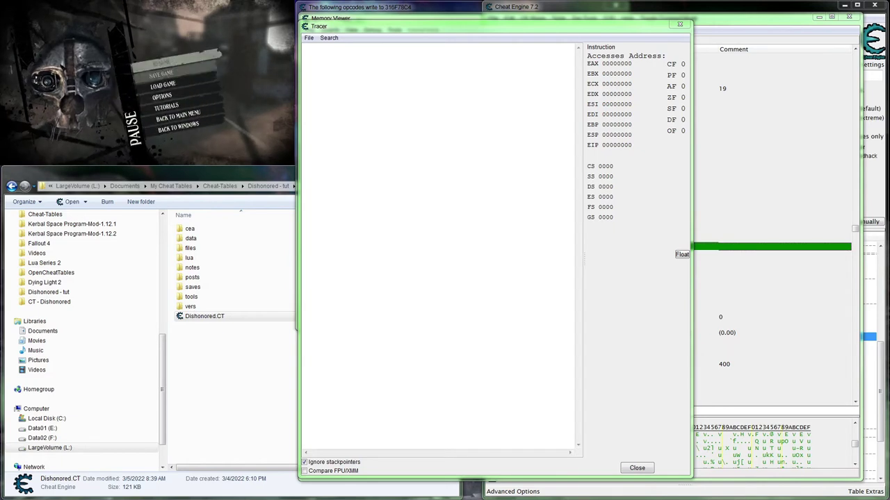
key("Escape")
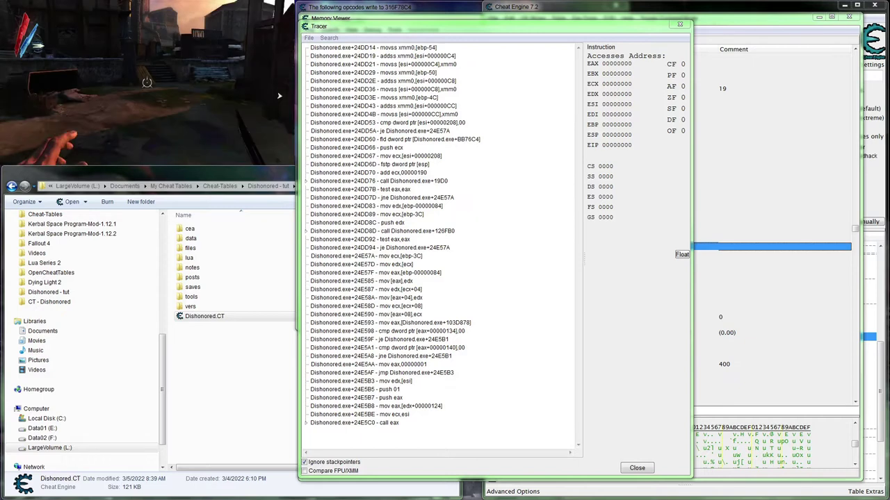
key("Escape")
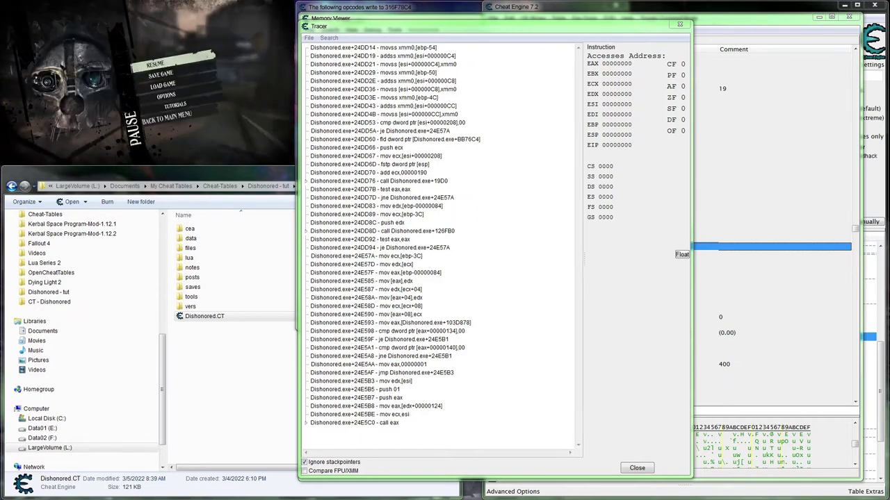
- Select the traced movss xmm0,[ebp-54] instruction and show its XMM registers as floats
right_click(518, 143)
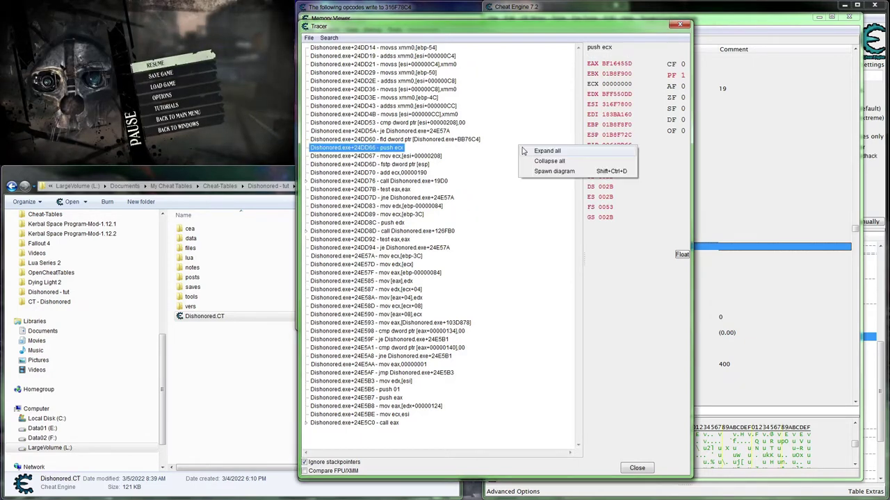
left_click(442, 116)
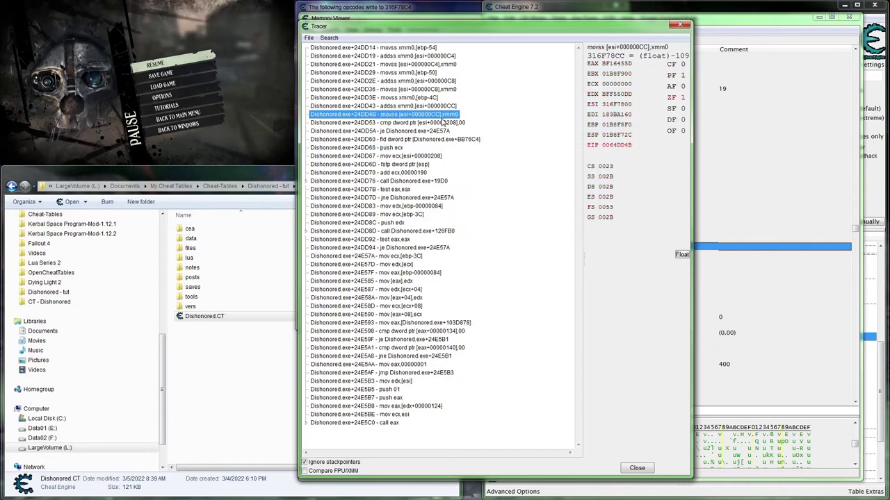
left_click(400, 48)
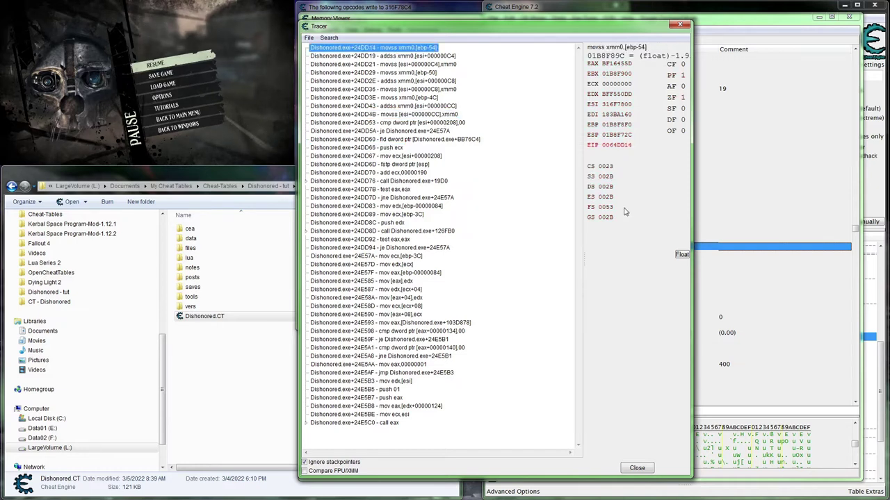
left_click(678, 254)
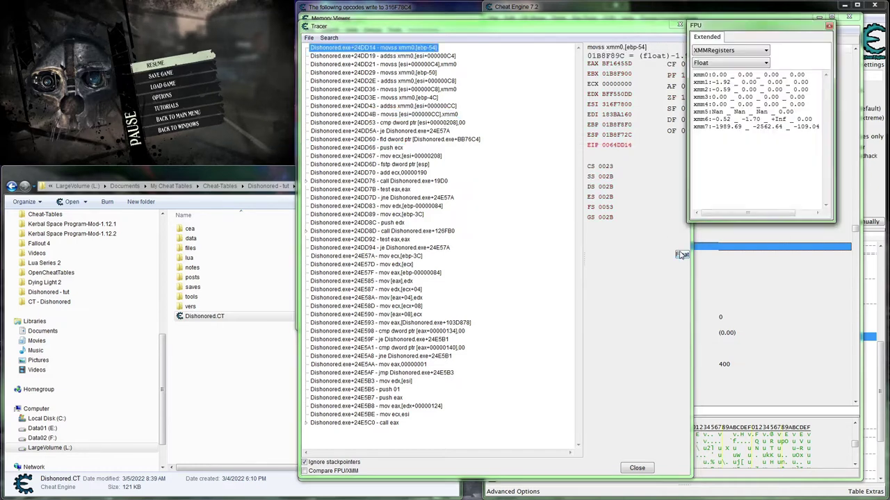
- Step down through the traced coordinate instructions, from movss xmm0,[ebp-54] to the je, and examine how xmm0 changes
left_click(419, 49)
key("Down")
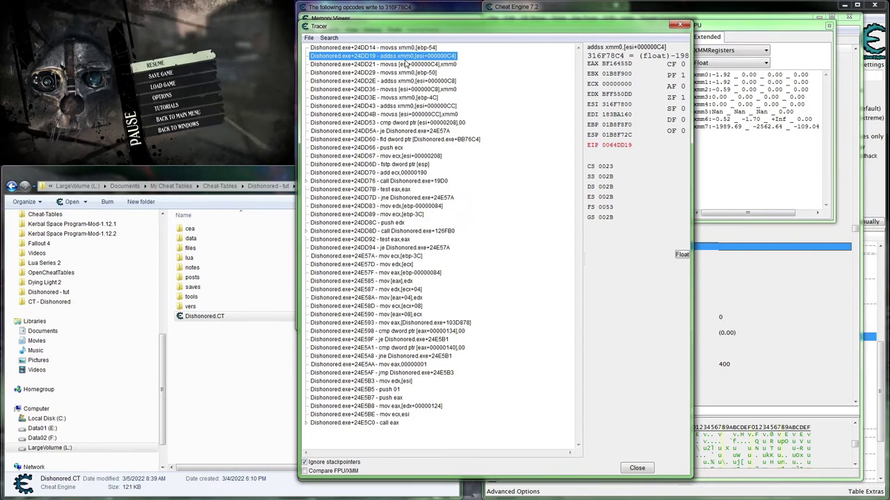
left_click(406, 64)
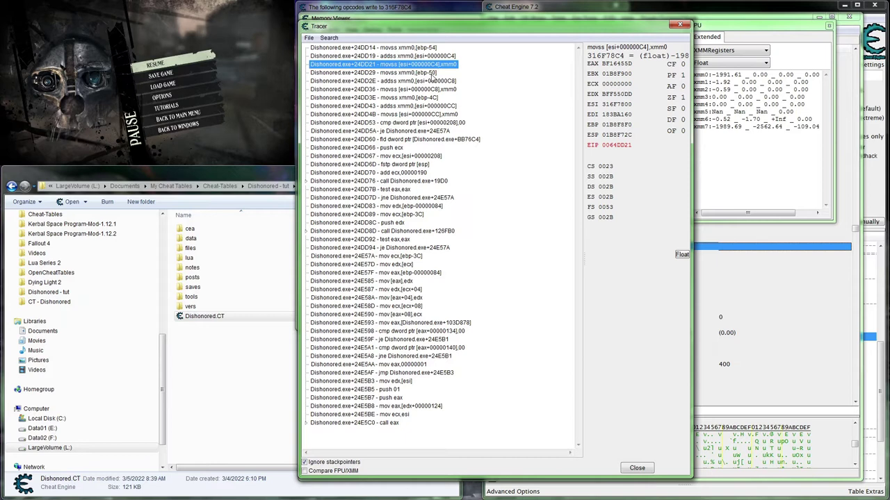
left_click(430, 74)
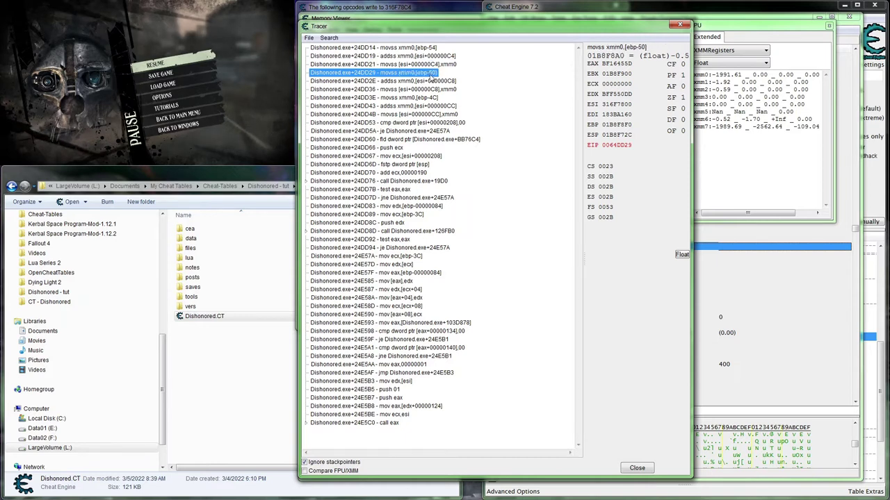
left_click(430, 80)
key("Down")
key("Down")
key("Down")
key("Down")
key("Down")
key("Down")
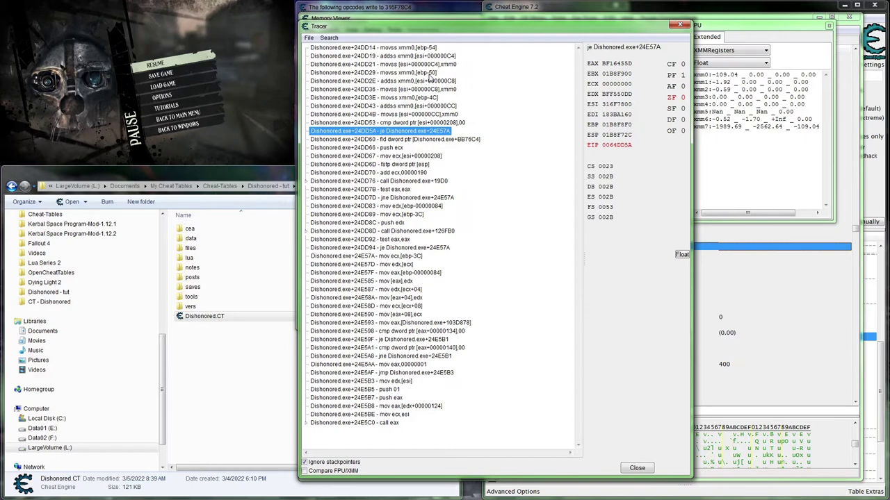
- Recheck xmm0 from the +C4 addition through the +CC addition, return to the first traced instruction, and close the tracer
key("Up")
key("Up")
key("Up")
key("Up")
left_click(406, 57)
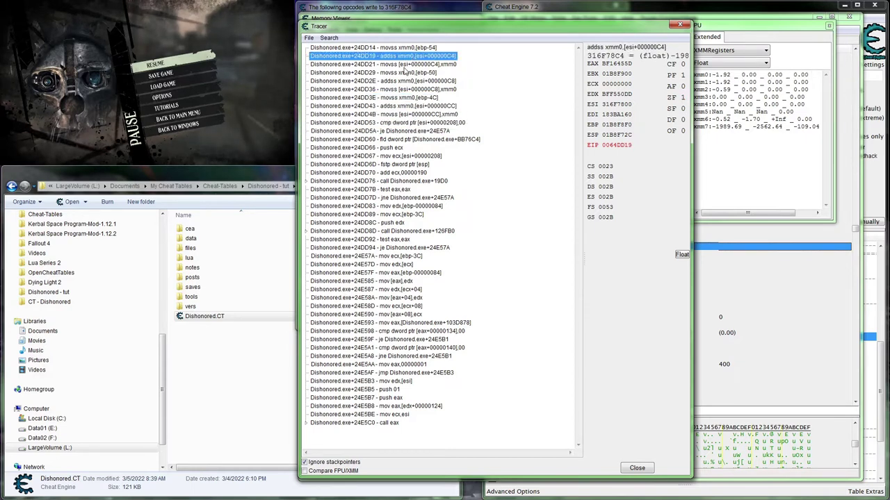
key("Down")
key("Down")
key("Down")
key("Down")
key("Down")
key("Down")
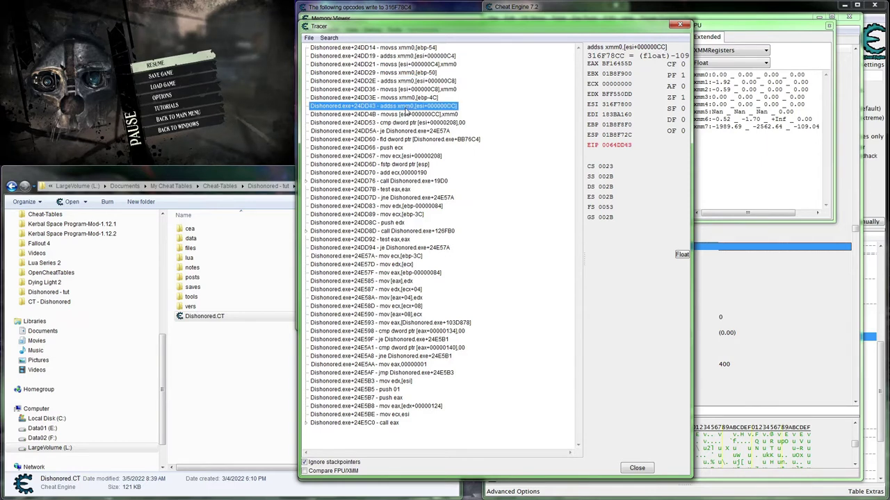
key("Home")
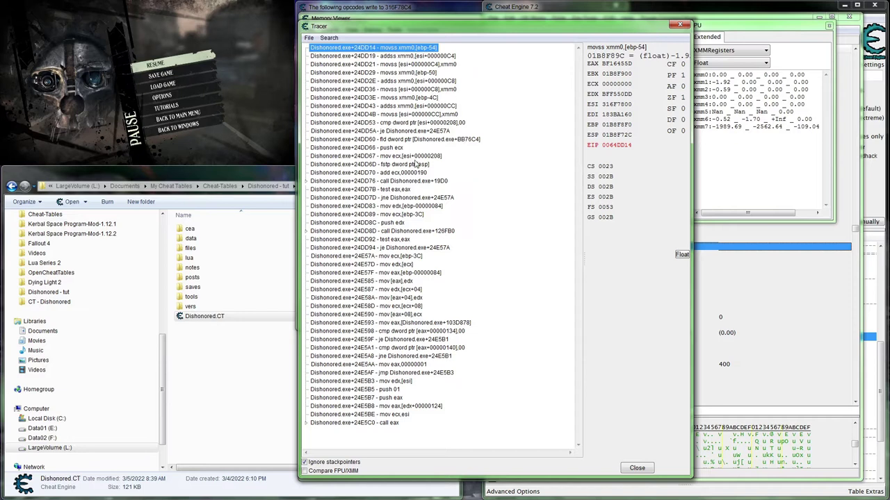
left_click(681, 25)
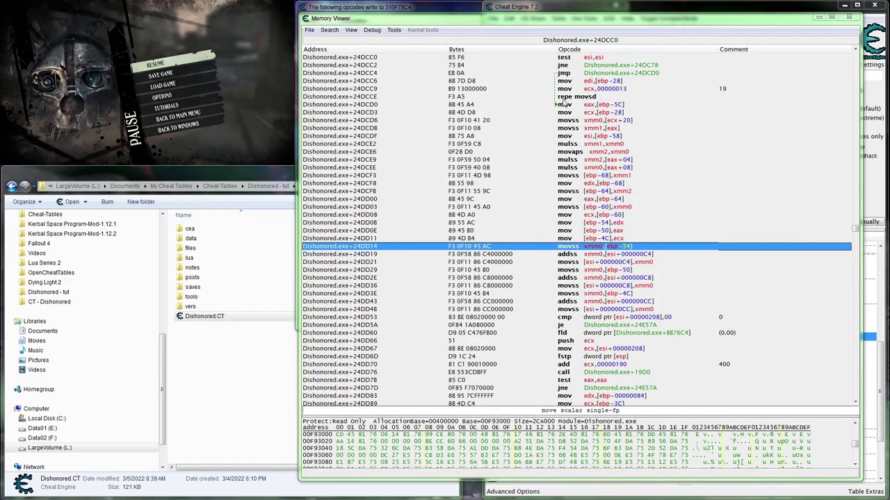
- Add an instruction address entry for Dishonored.exe+24DD14 to the table and move it up to just below the Helpers group
right_click(605, 249)
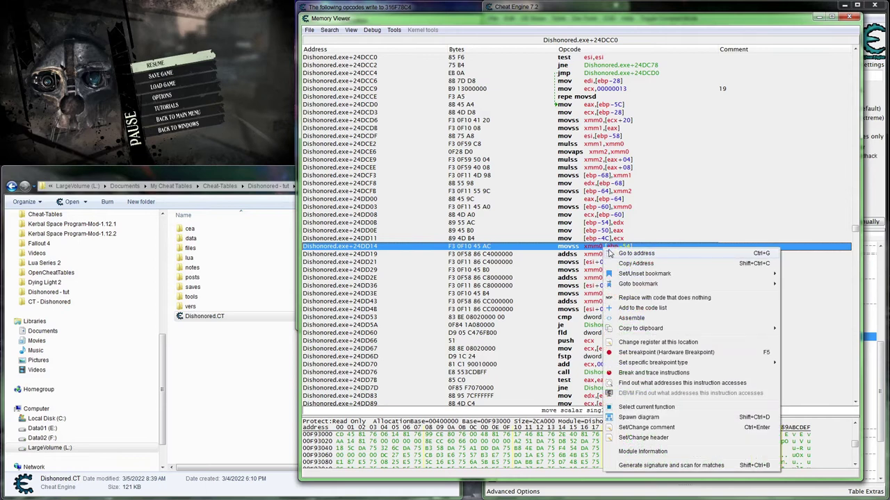
left_click(880, 234)
right_click(878, 229)
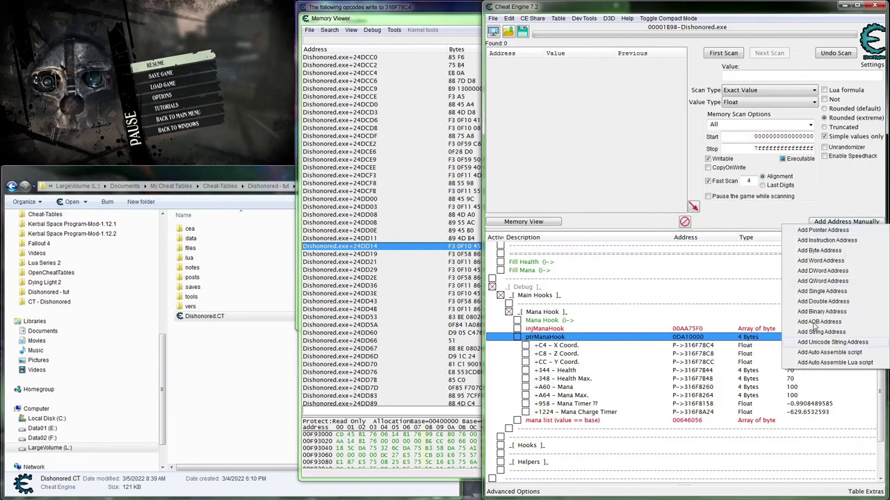
left_click(826, 240)
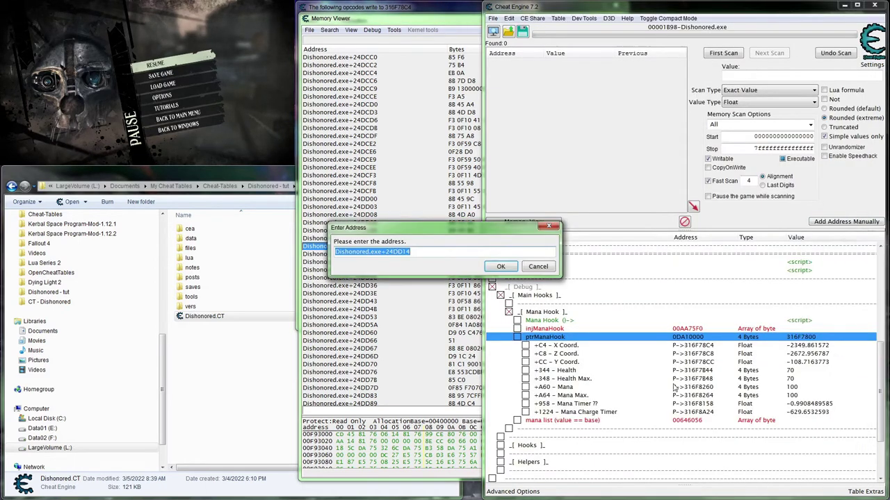
key("Return")
left_click_drag(519, 478, 529, 403)
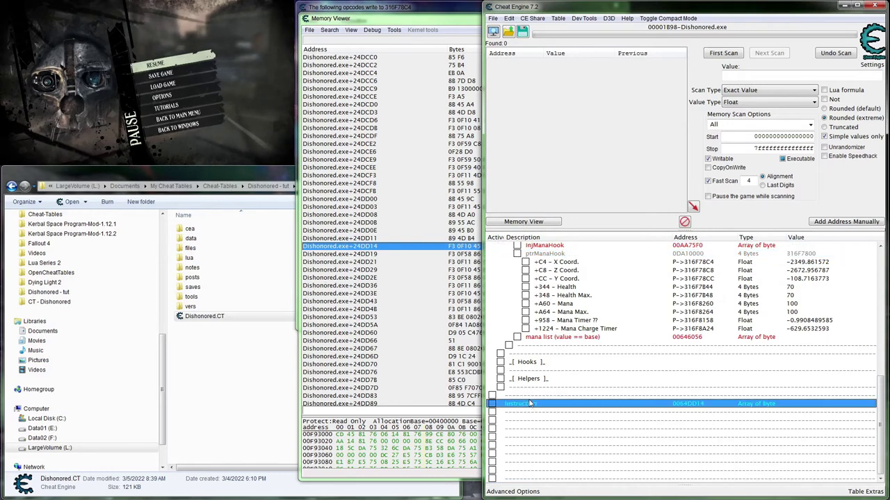
- Return to the disassembly and examine the instructions that fill [ebp-54], [ebp-50] and [ebp-4C] before Dishonored.exe+24DD14
left_click(463, 248)
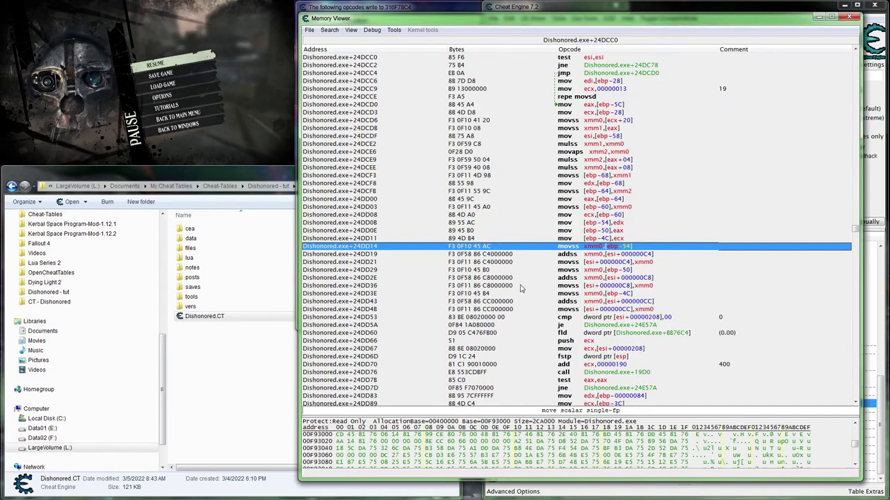
scroll(537, 271, "up", 2)
scroll(575, 314, "up", 1)
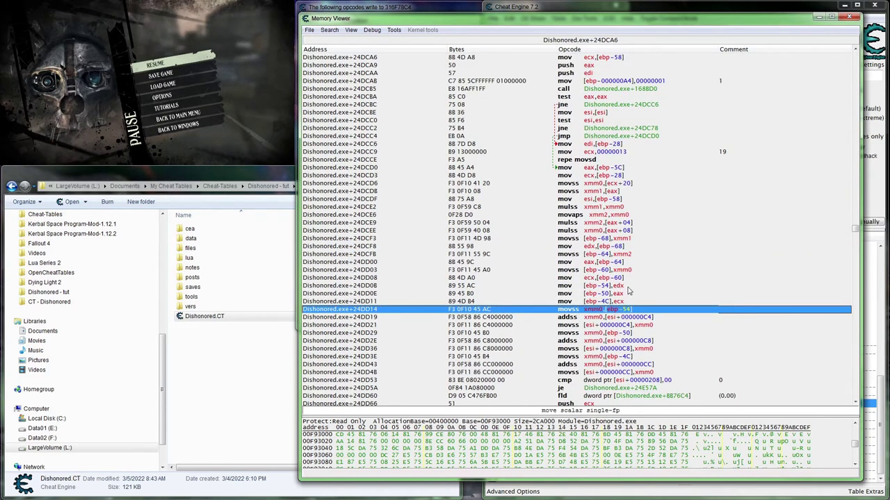
scroll(625, 292, "up", 2)
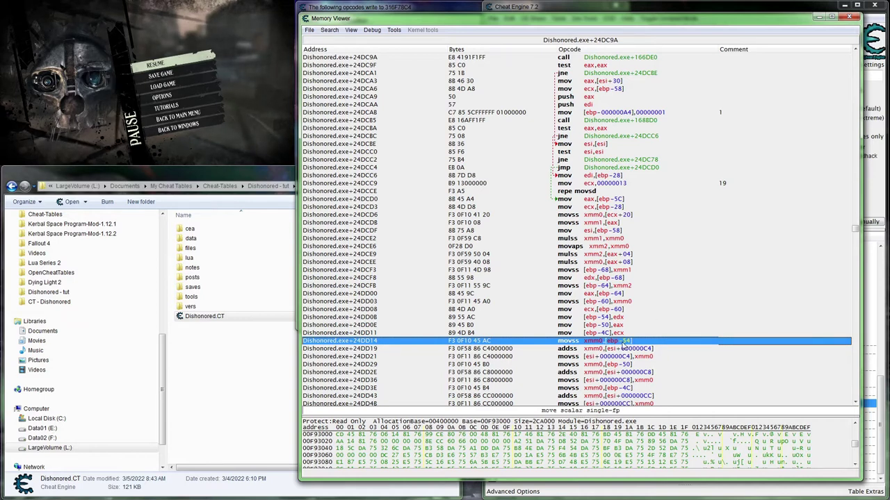
scroll(664, 306, "up", 3)
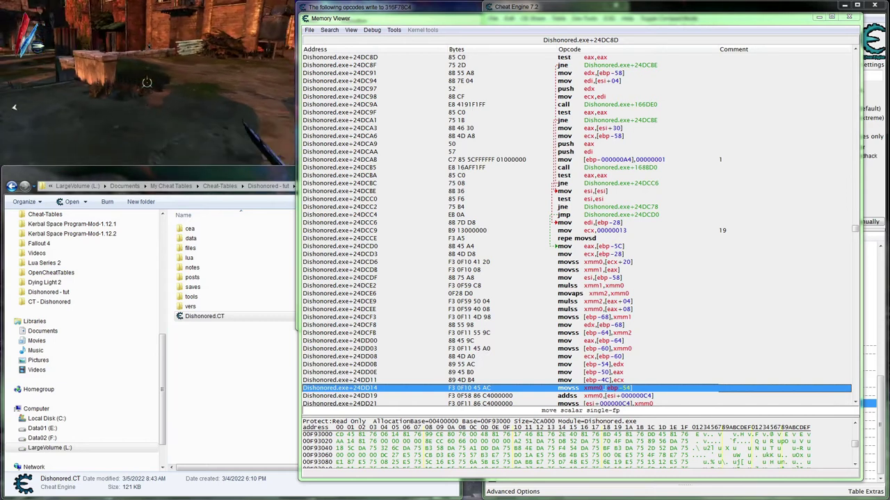
- Pause the game and recheck the disassembly between Dishonored.exe+24DC74 and the movss xmm0,[ebp-54] instruction
key("Escape")
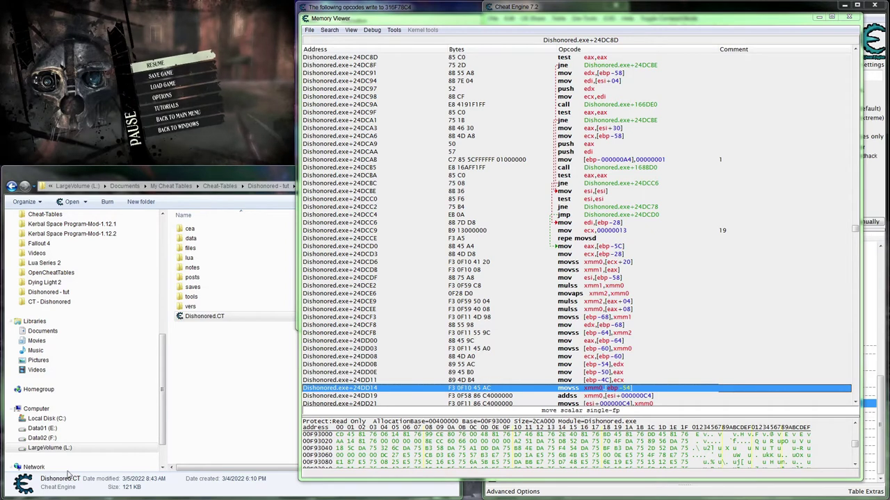
left_click(643, 390)
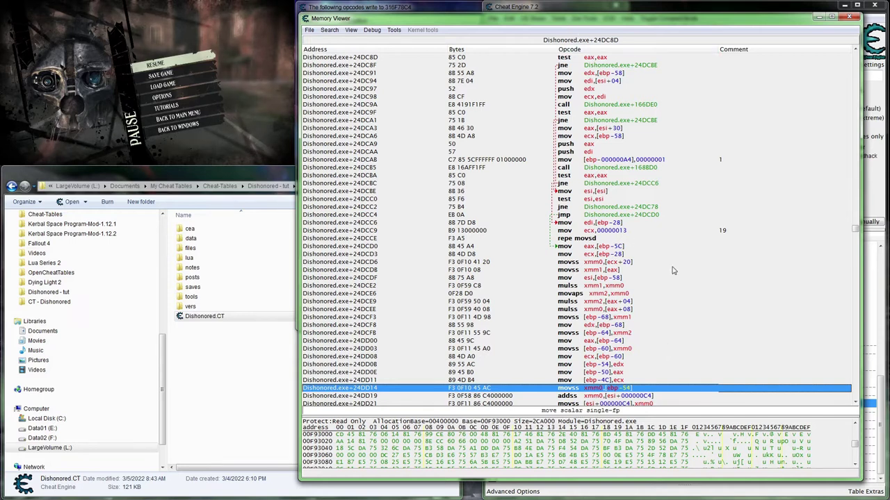
scroll(672, 270, "up", 3)
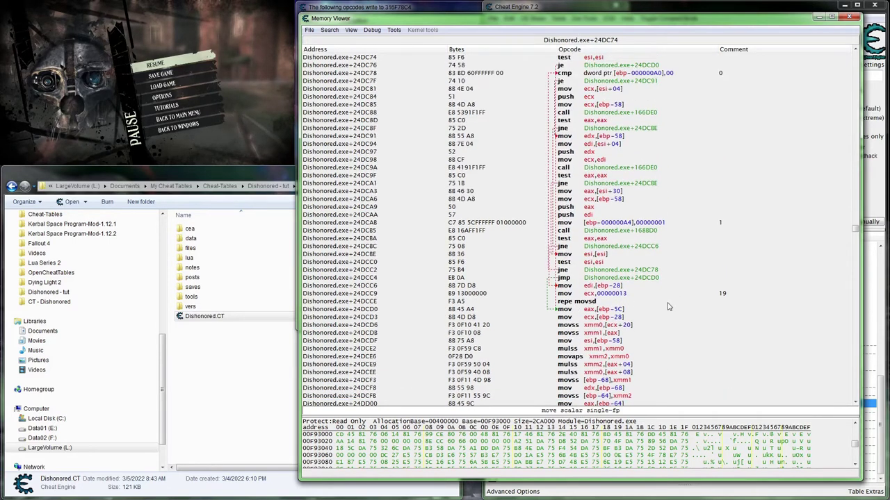
scroll(668, 306, "up", 1)
scroll(667, 310, "down", 5)
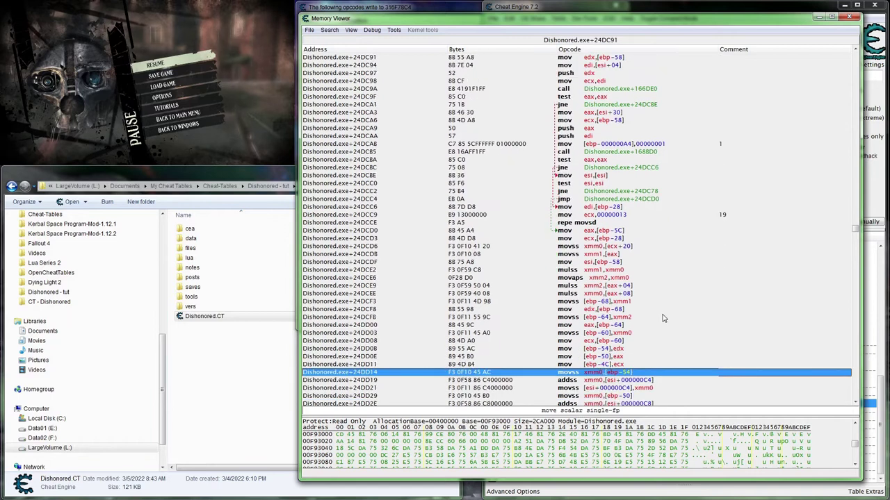
scroll(662, 318, "down", 2)
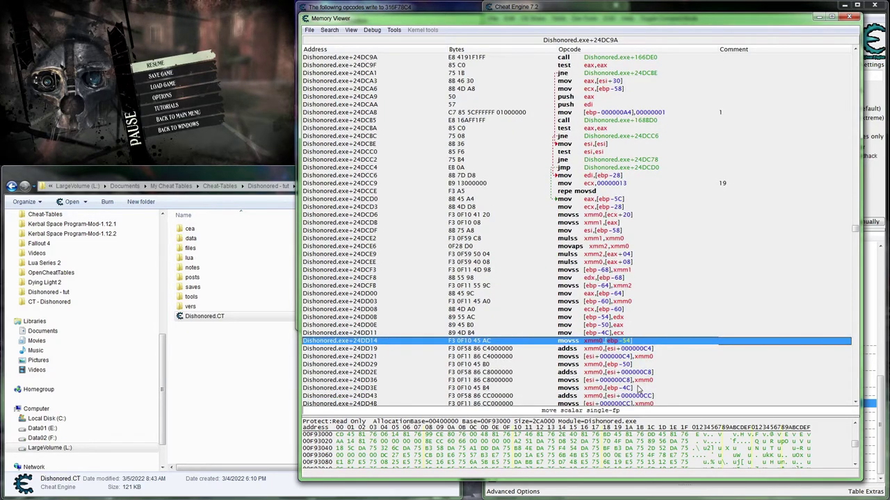
- Read back through the code from Dishonored.exe+24DD14 to +24DBE6, including the je that jumps to +24DD14
scroll(650, 325, "up", 2)
scroll(650, 325, "up", 4)
scroll(650, 326, "up", 9)
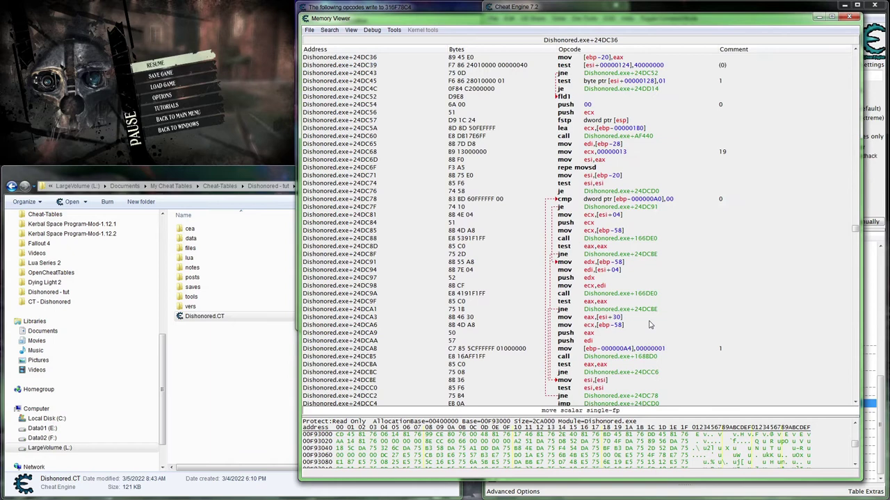
scroll(650, 326, "up", 6)
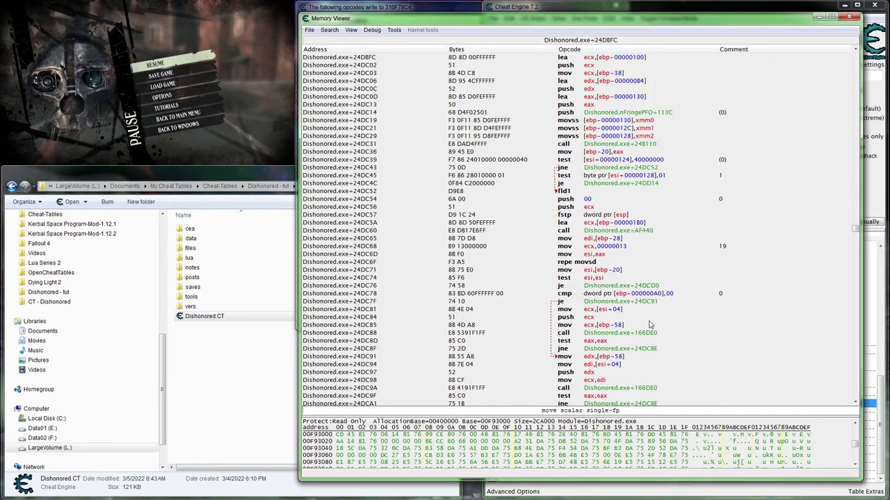
scroll(650, 325, "up", 4)
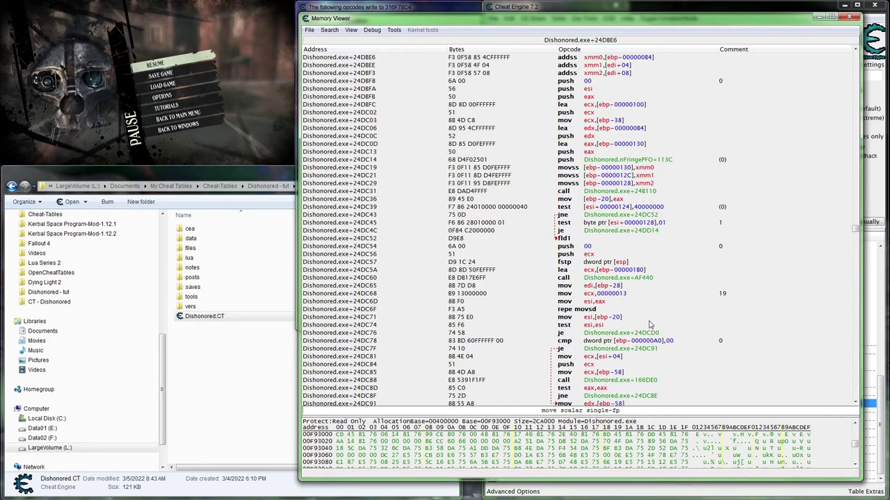
scroll(650, 325, "down", 2)
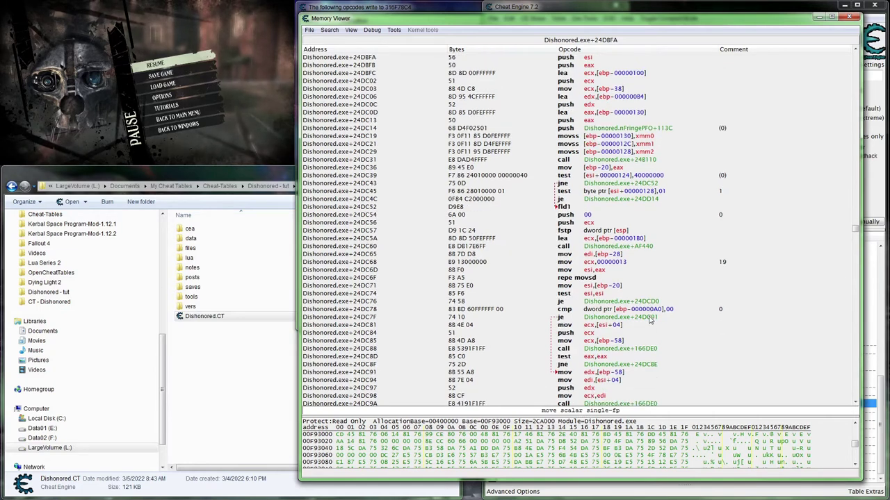
scroll(647, 321, "down", 2)
scroll(645, 322, "down", 4)
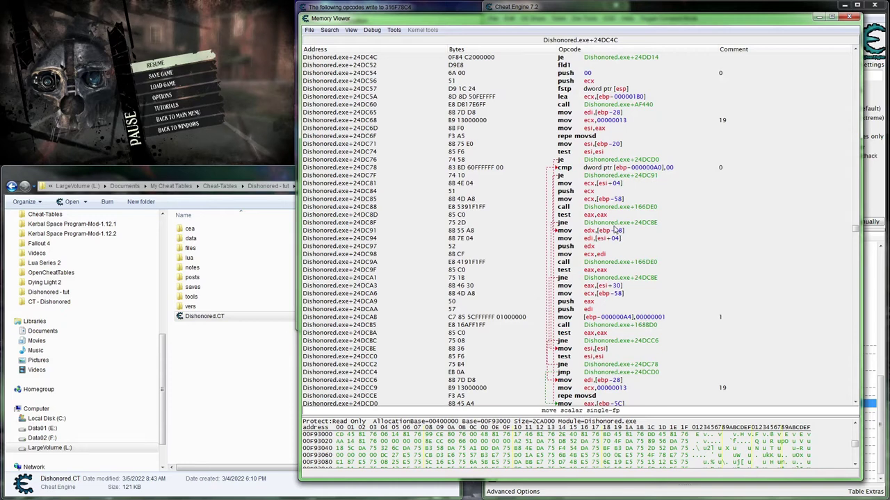
- Inspect the pushes, the mov ecx,[ebp-58] and the [ebp-000000A4] write before the call to Dishonored.exe+168BD0, plus the mov ecx,edi above
left_click(576, 302)
left_click(576, 317)
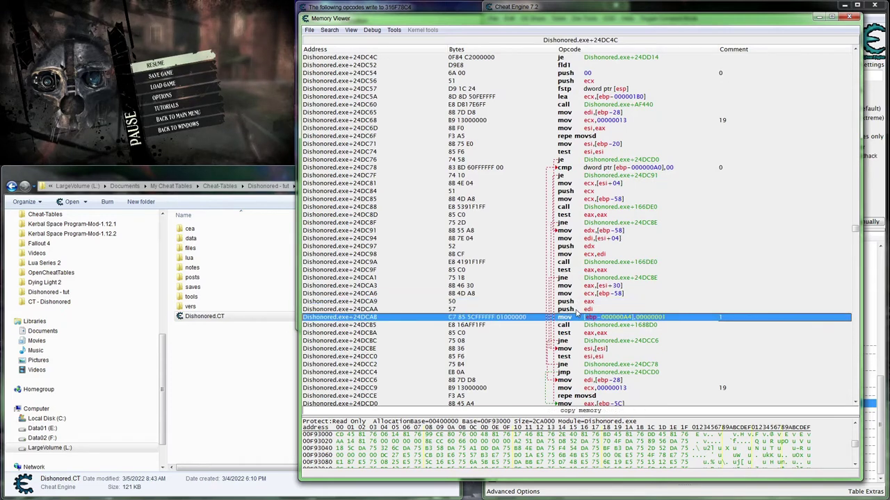
left_click(576, 309)
left_click(573, 302)
left_click(571, 310)
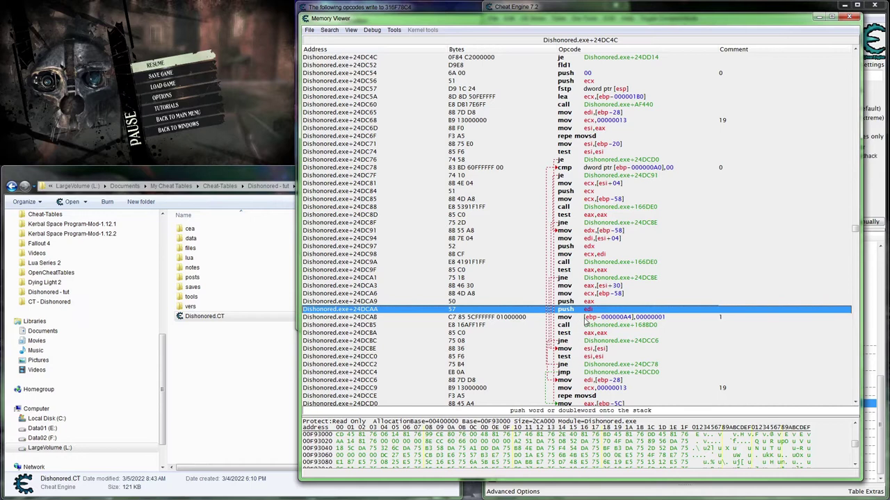
scroll(584, 319, "down", 2)
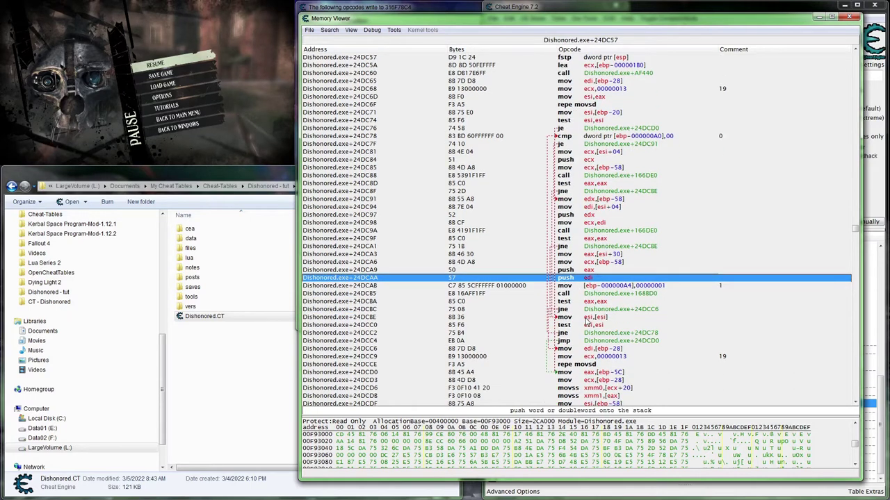
left_click(604, 264)
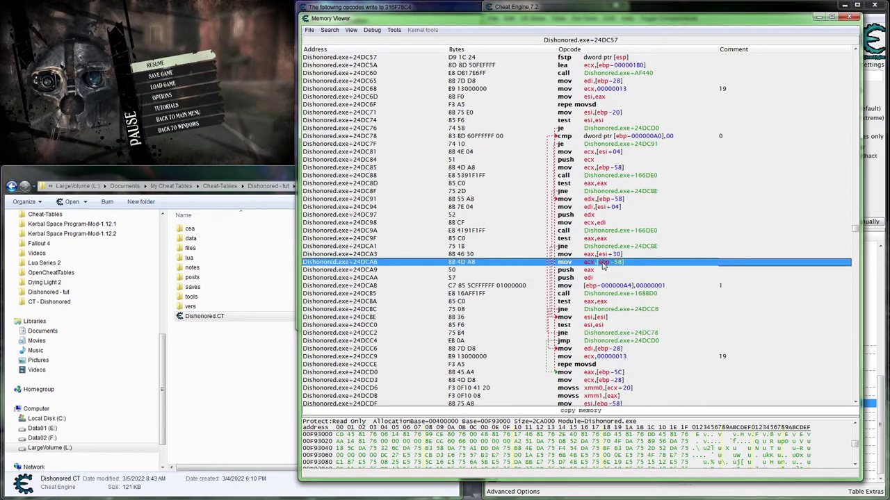
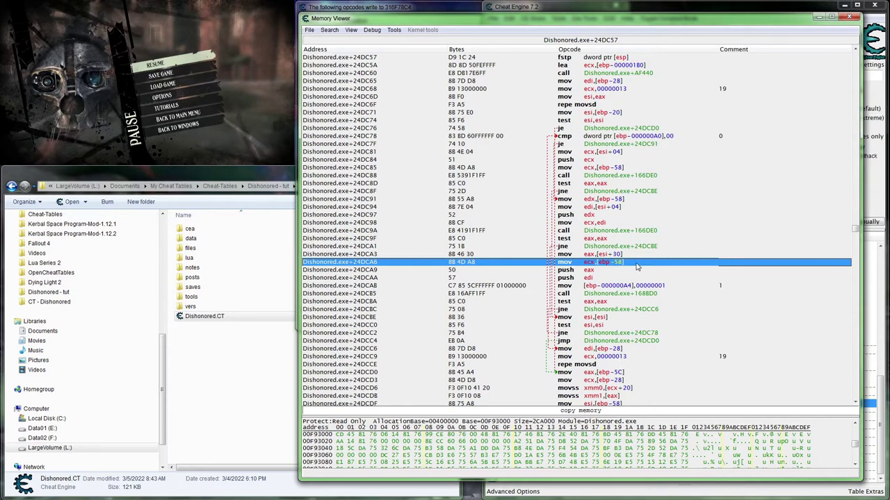
left_click(595, 287)
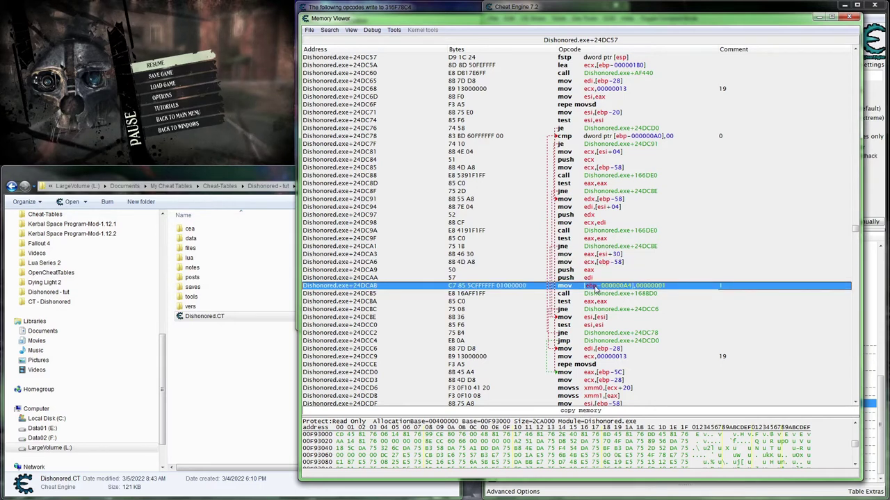
left_click(589, 224)
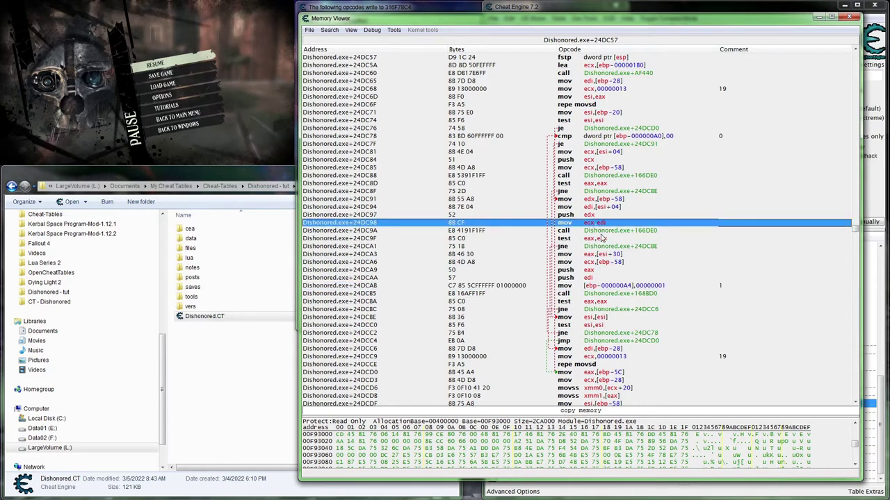
- Check the test esi,esi at Dishonored.exe+24DC74 and read the preceding code back to +24DB92
scroll(603, 238, "up", 4)
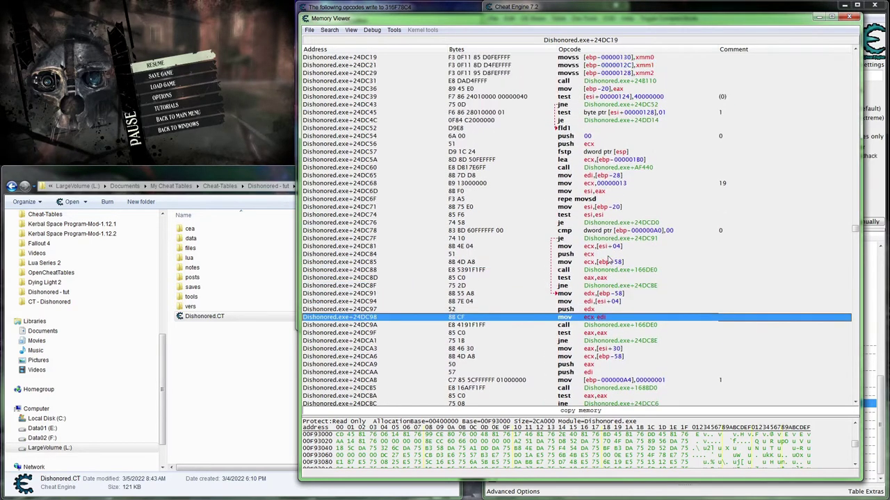
scroll(608, 260, "up", 1)
left_click(602, 231)
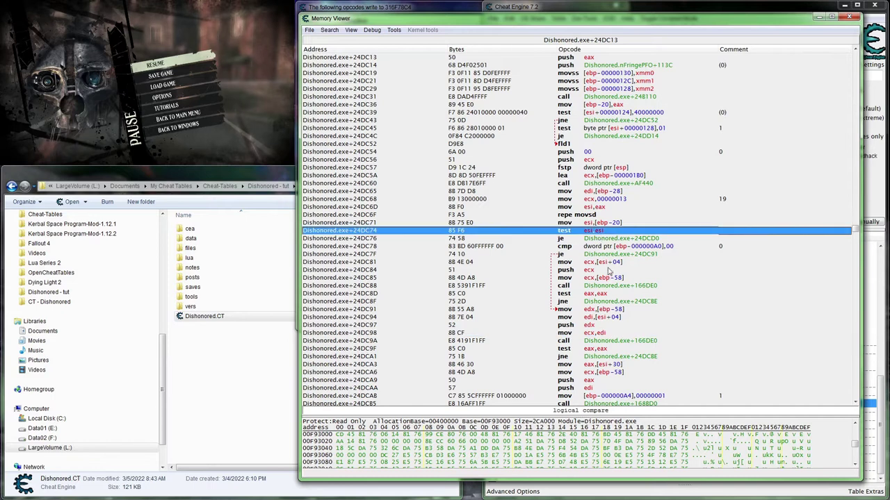
scroll(609, 271, "up", 4)
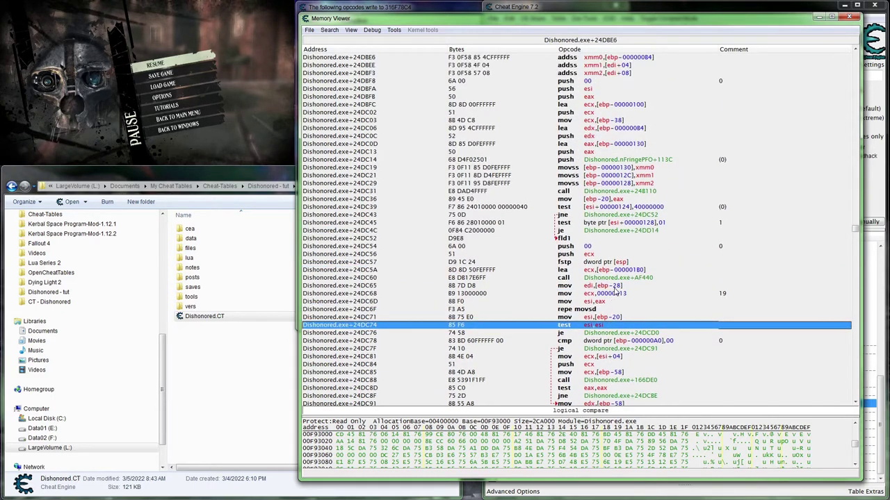
scroll(628, 297, "up", 1)
scroll(629, 298, "up", 5)
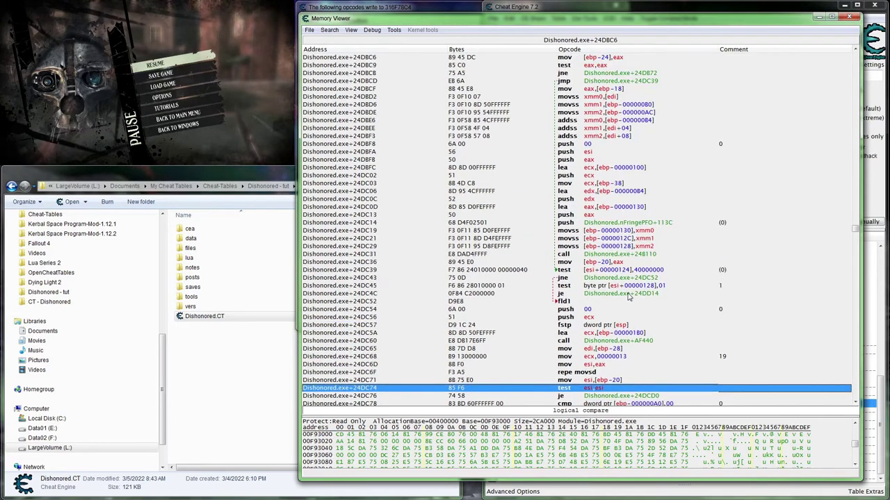
scroll(630, 297, "up", 2)
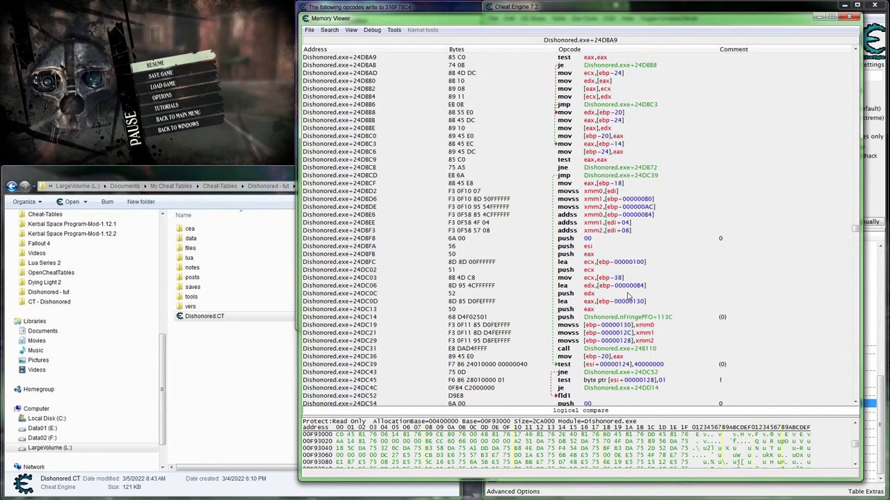
scroll(630, 251, "up", 3)
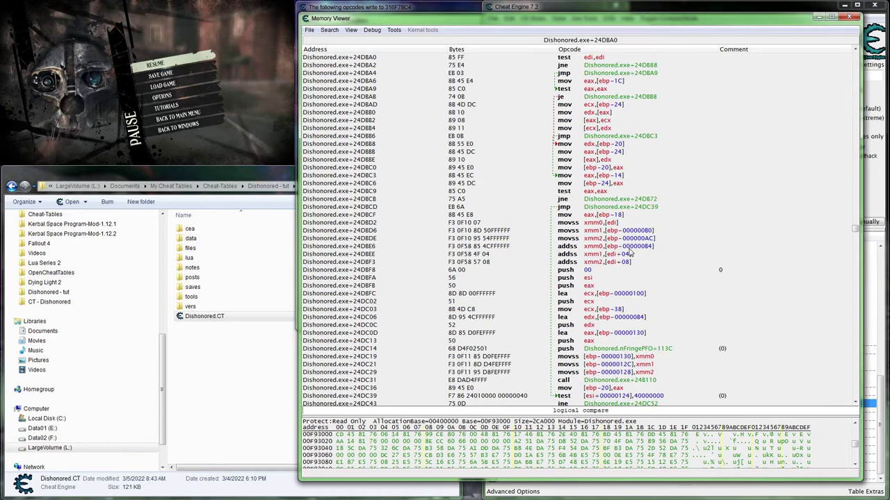
scroll(628, 250, "up", 1)
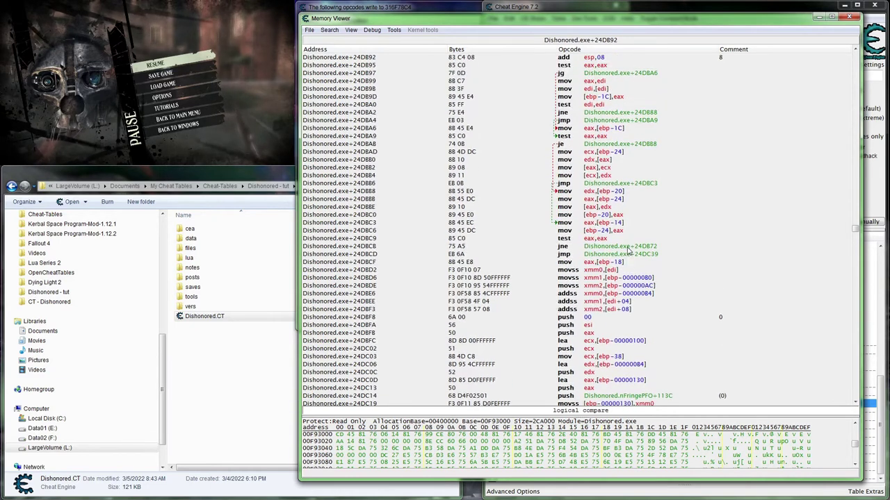
- Inspect the xmm0, xmm1 and xmm2 instructions from Dishonored.exe+24DBD6 to +24DBE6 and read the earlier code back to +24DAC0
left_click(603, 295)
left_click(601, 285)
left_click(600, 278)
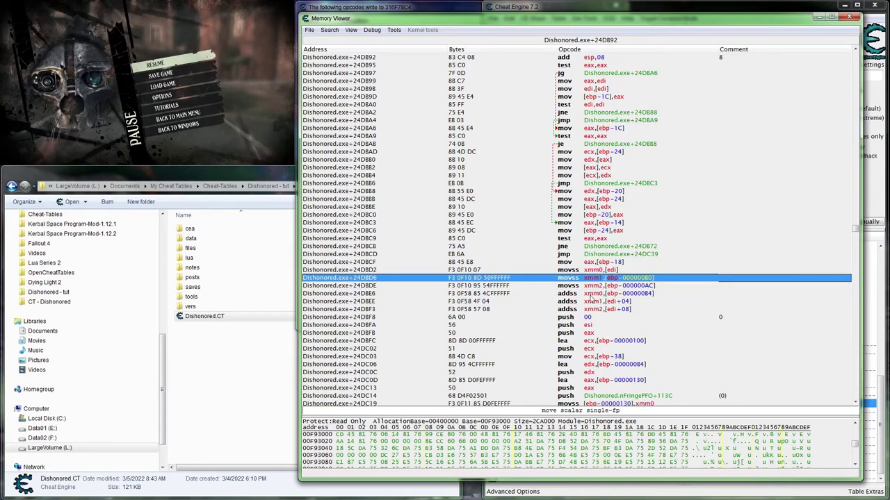
scroll(603, 337, "up", 3)
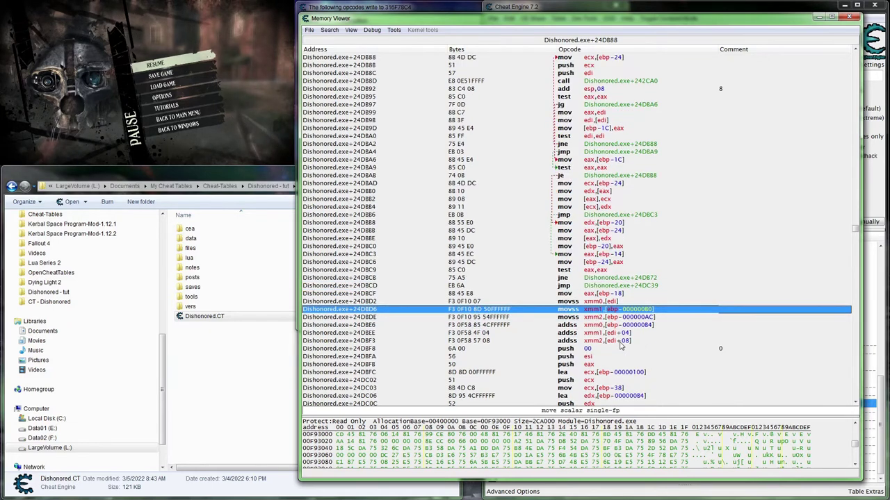
scroll(620, 348, "up", 2)
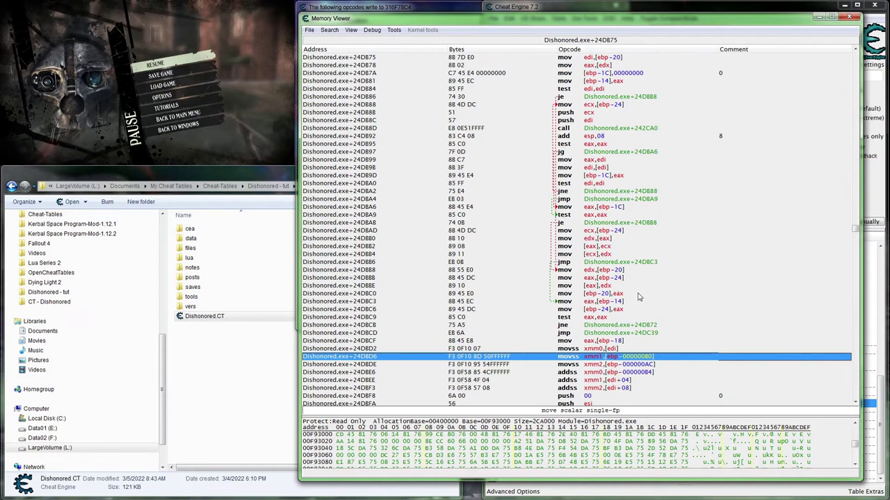
scroll(640, 297, "up", 1)
scroll(639, 296, "up", 4)
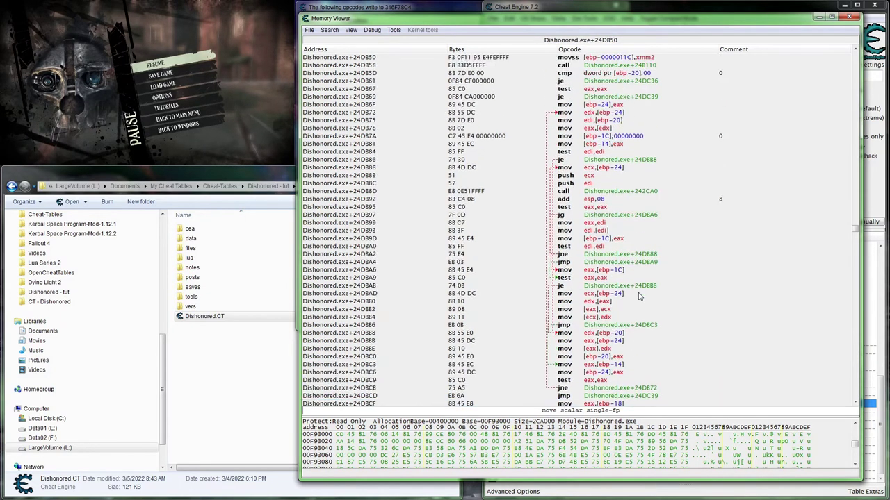
scroll(639, 297, "up", 2)
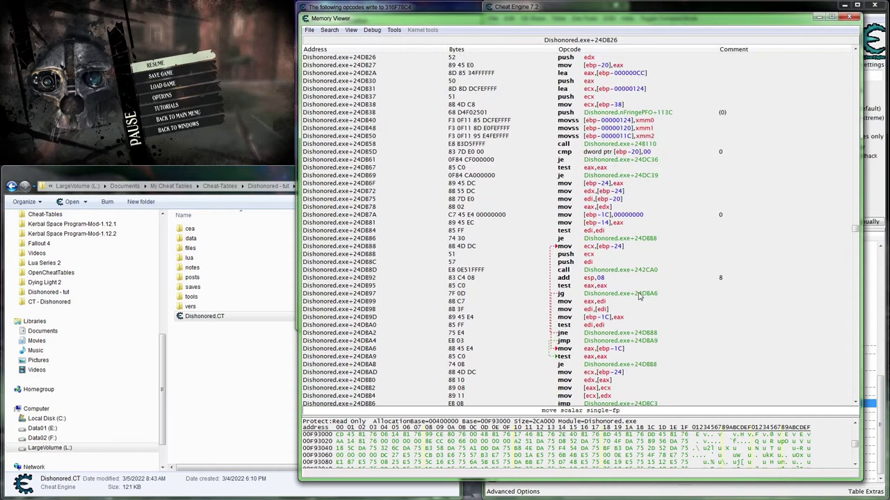
scroll(640, 296, "up", 2)
scroll(640, 297, "up", 3)
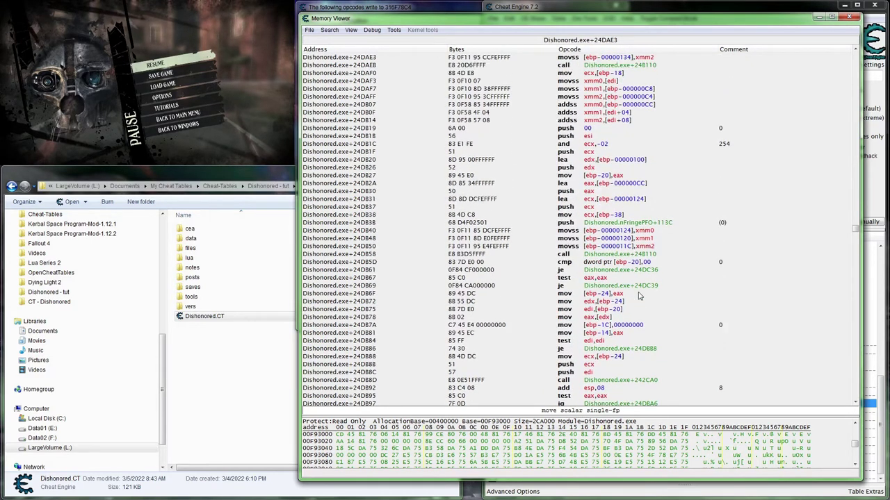
scroll(640, 297, "up", 2)
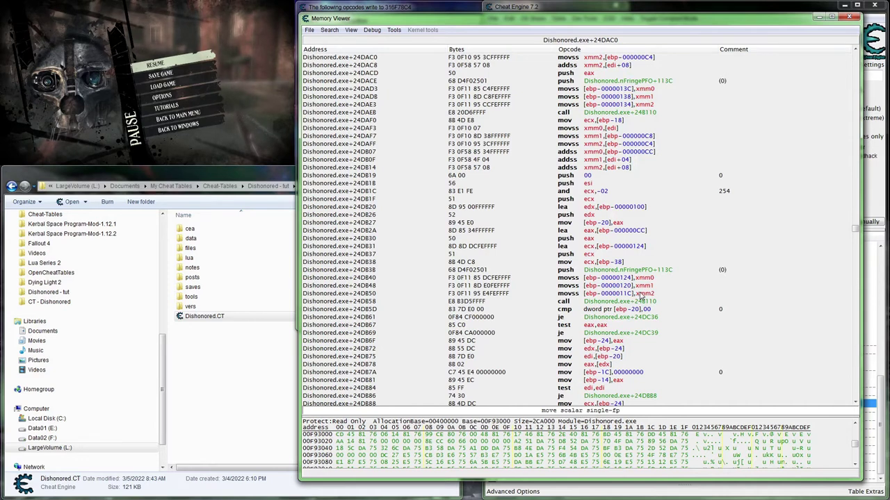
- Inspect the xmm1 and xmm2 loads and the addss xmm0,[ebp-000000CC] from Dishonored.exe+24DAF7 to +24DB07
left_click(627, 136)
scroll(629, 194, "up", 5)
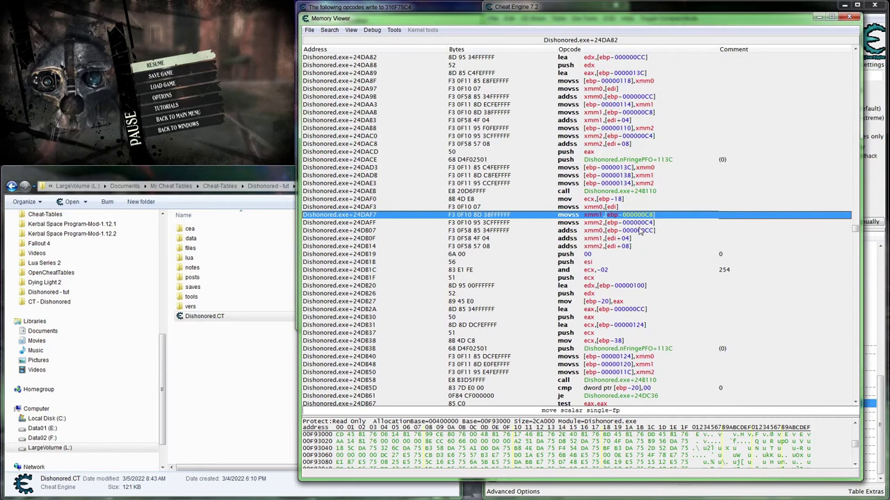
scroll(639, 230, "up", 1)
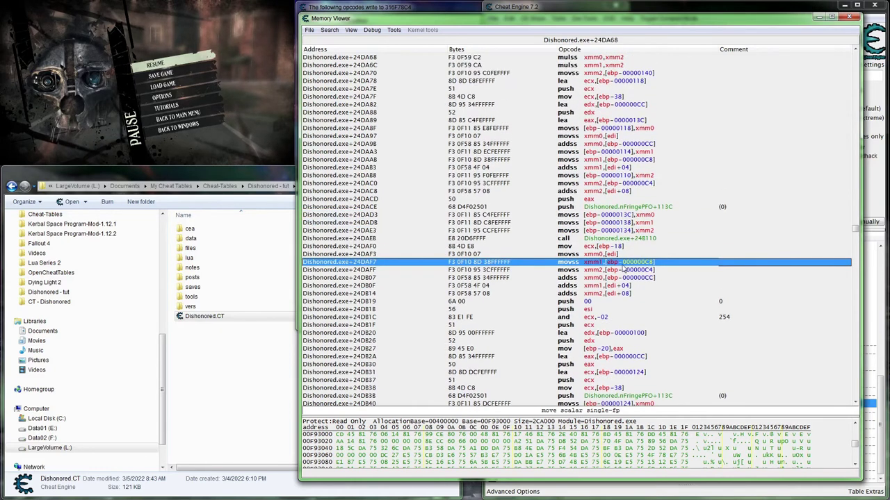
scroll(644, 303, "up", 2)
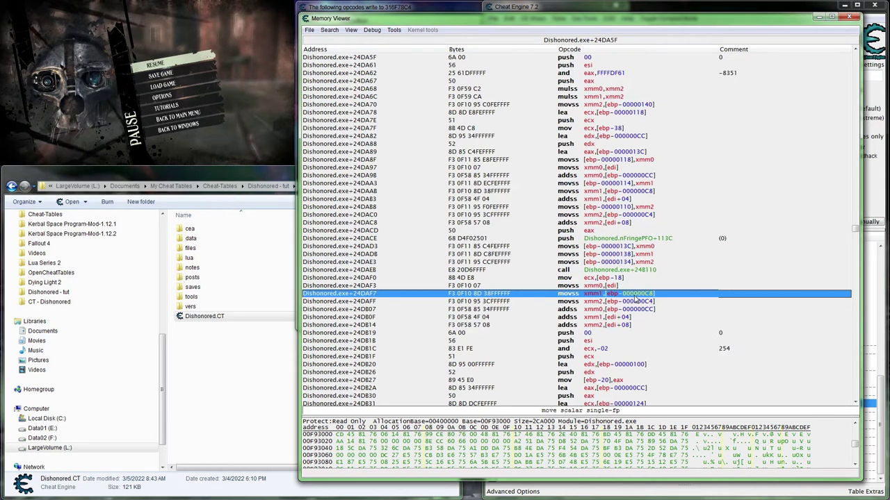
left_click(595, 304)
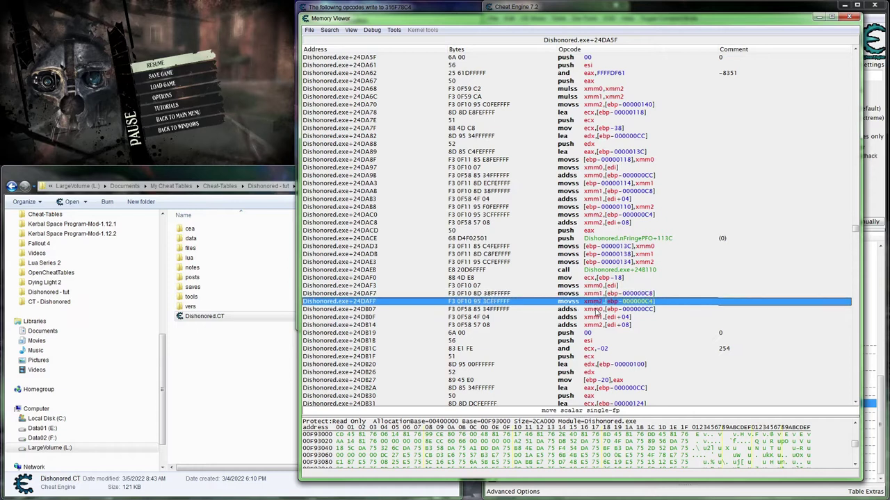
left_click(595, 309)
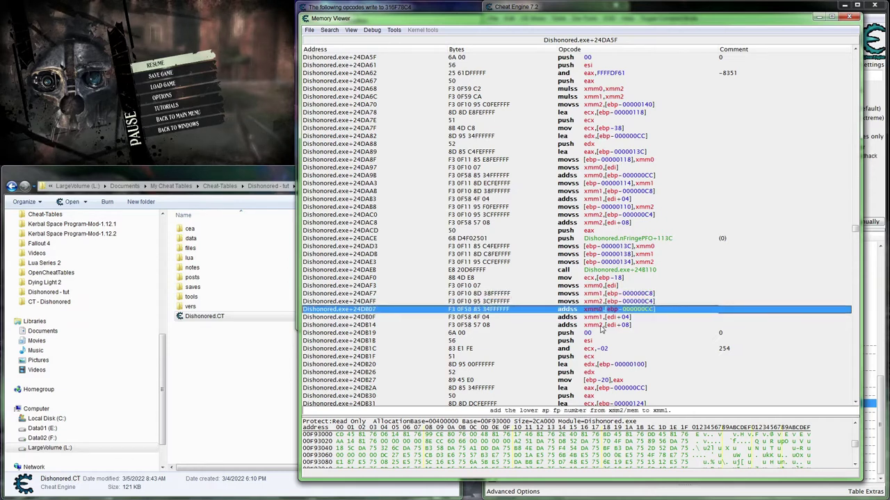
- Read the preceding code back from Dishonored.exe+24DB07 to +24D8CE, looking for where the movement values come from
scroll(623, 310, "up", 3)
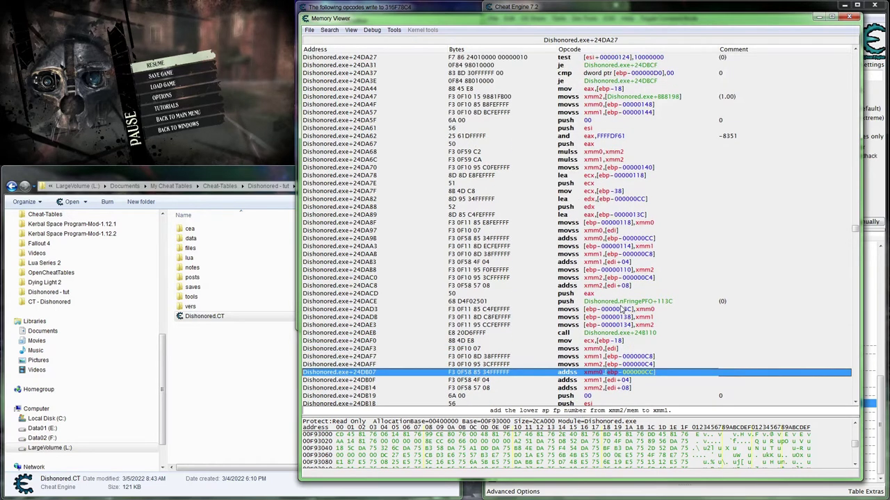
scroll(622, 310, "up", 2)
scroll(622, 310, "up", 1)
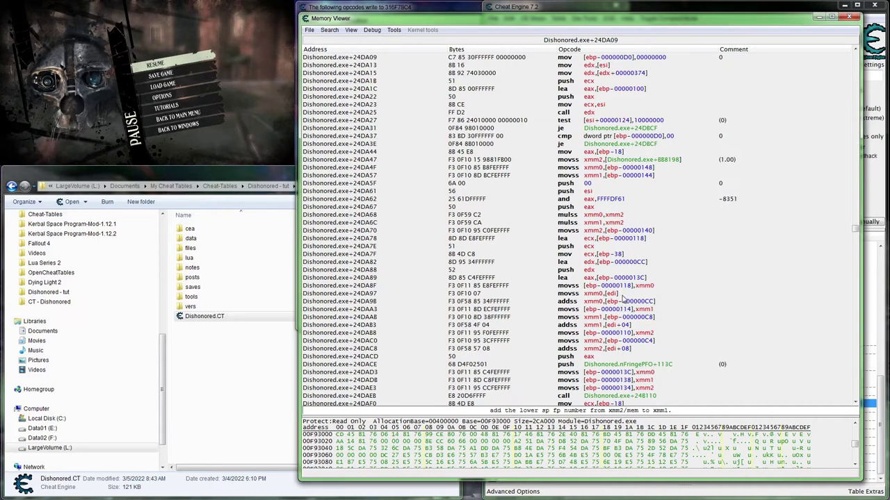
scroll(622, 306, "up", 1)
scroll(624, 299, "up", 7)
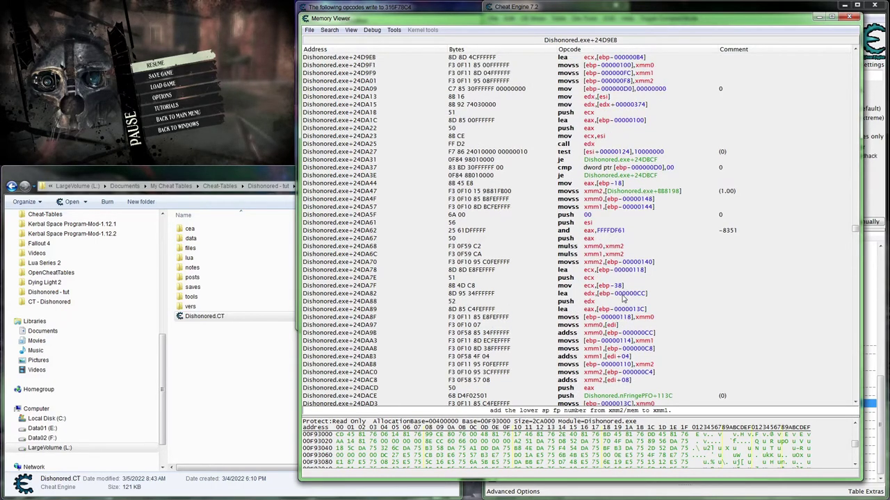
scroll(624, 297, "up", 3)
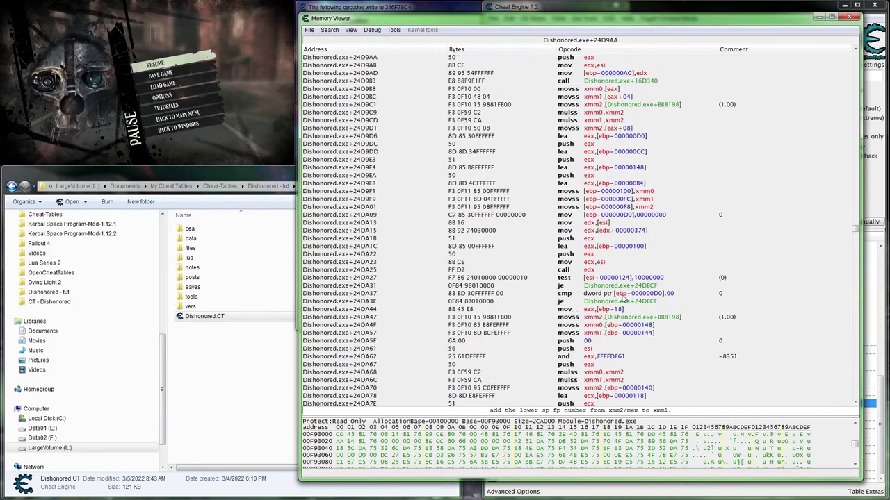
scroll(623, 294, "up", 8)
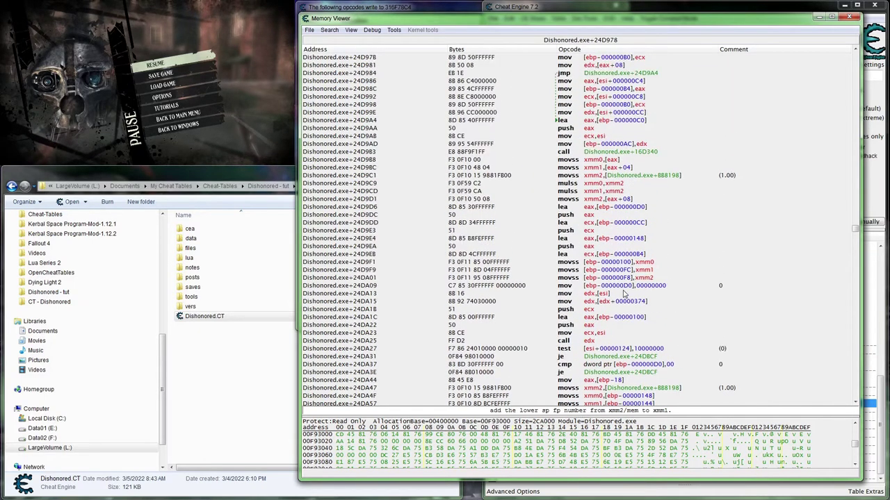
scroll(624, 296, "up", 5)
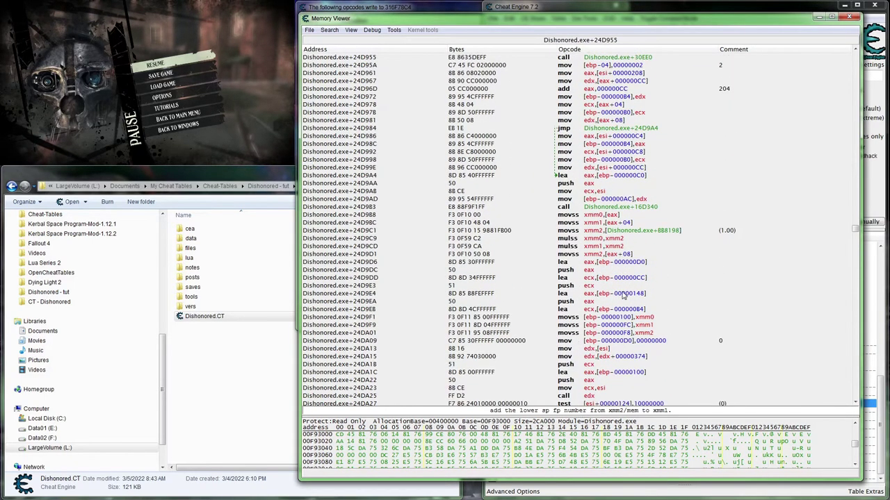
scroll(623, 298, "up", 3)
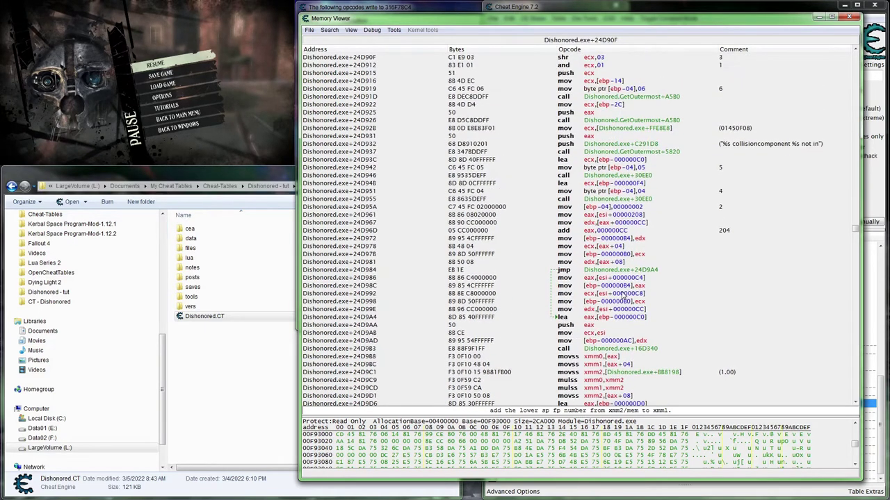
scroll(624, 295, "up", 3)
scroll(624, 294, "up", 3)
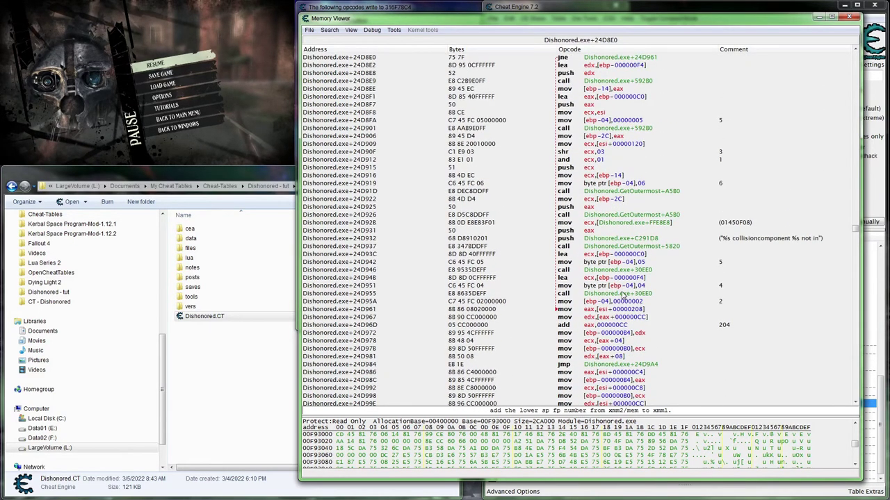
scroll(624, 295, "up", 1)
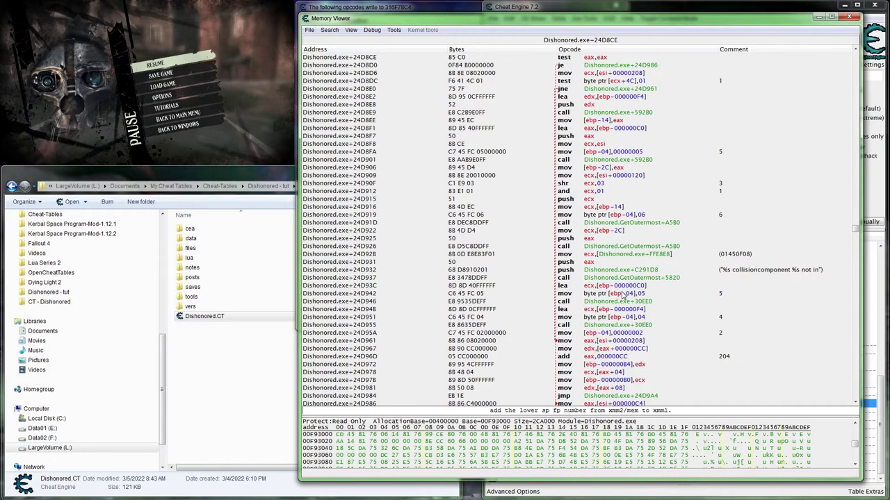
- Add the collisioncomponent string push at Dishonored.exe+24D932 to the address list, place it below the existing Instruction entry, and save the table
left_click(766, 273)
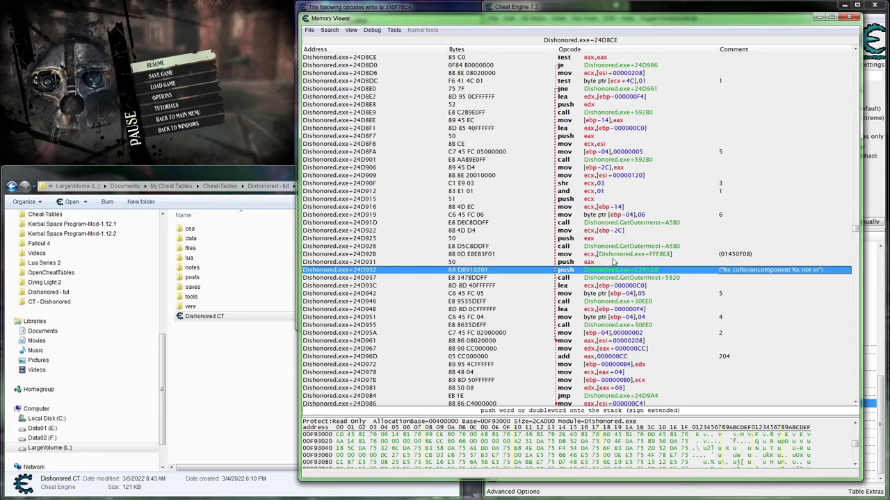
right_click(866, 223)
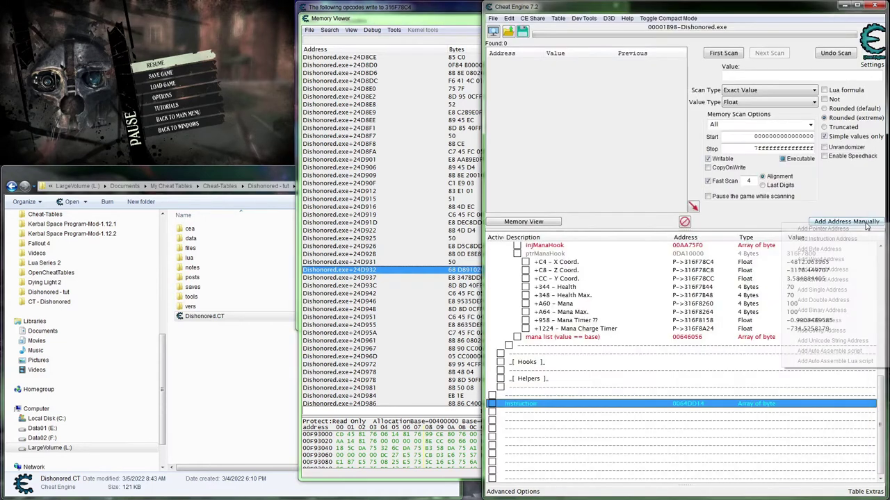
left_click(826, 239)
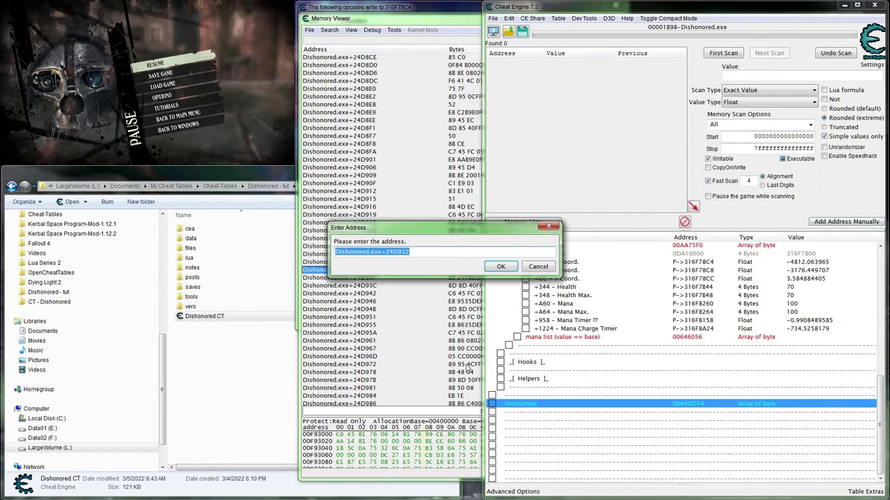
key("Return")
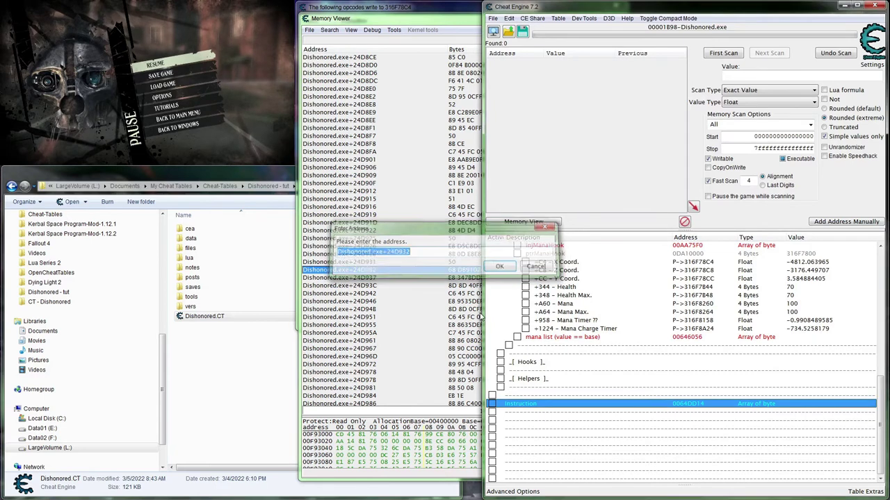
left_click_drag(516, 481, 532, 415)
left_click(527, 436)
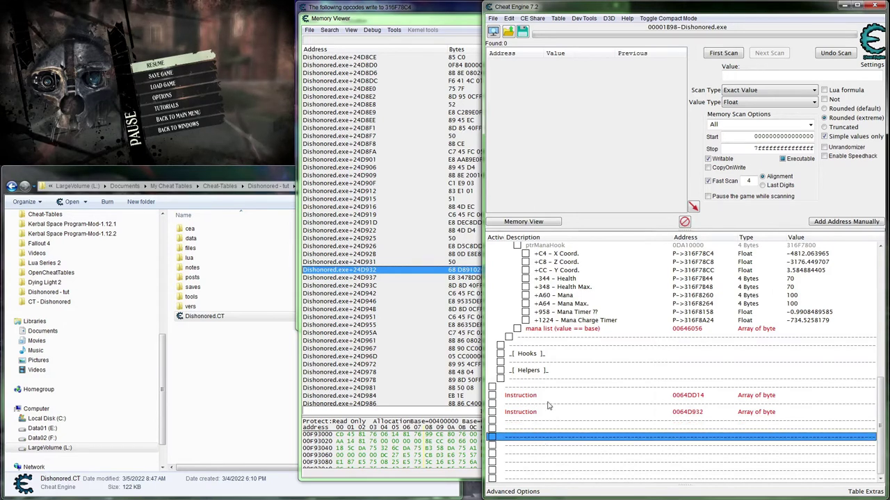
- Check the call at Dishonored.exe+24D937 in the disassembly and read the preceding code back to +24D7D7
left_click(476, 26)
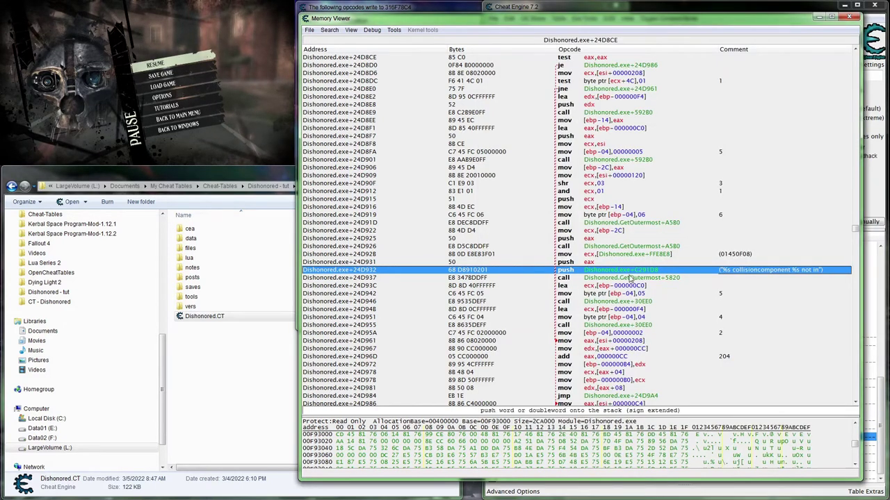
left_click(623, 280)
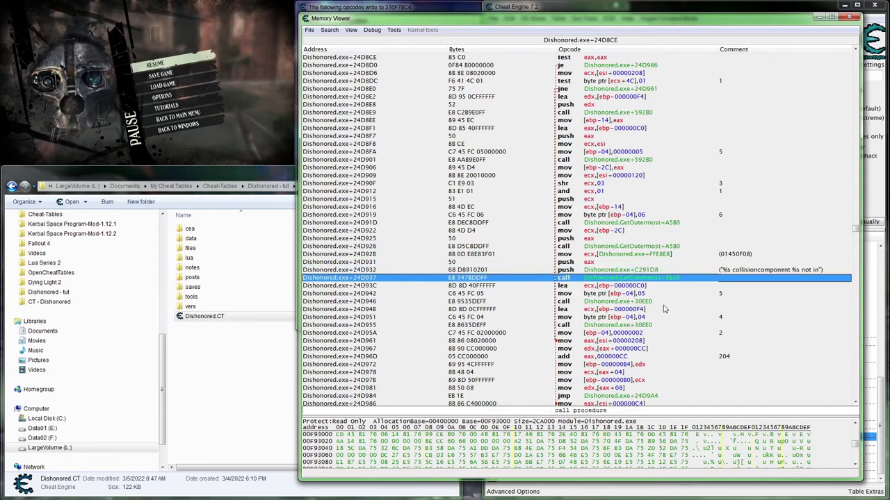
scroll(653, 297, "up", 2)
scroll(711, 324, "up", 2)
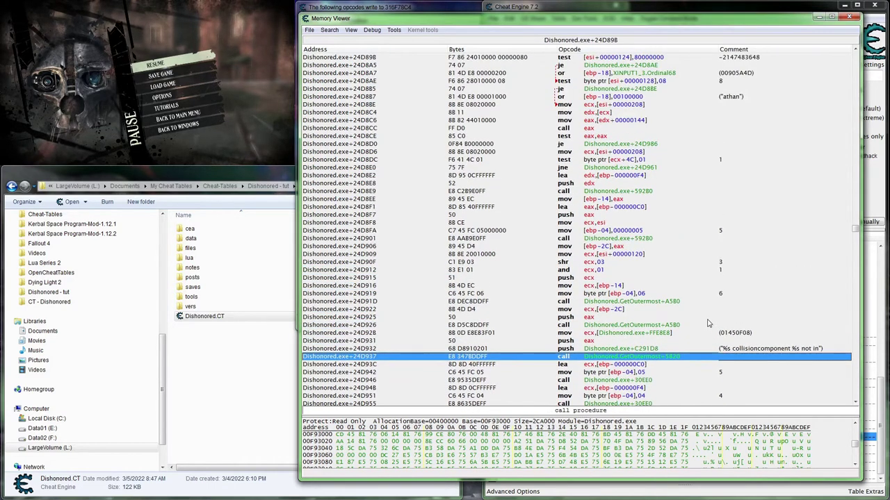
scroll(663, 326, "up", 1)
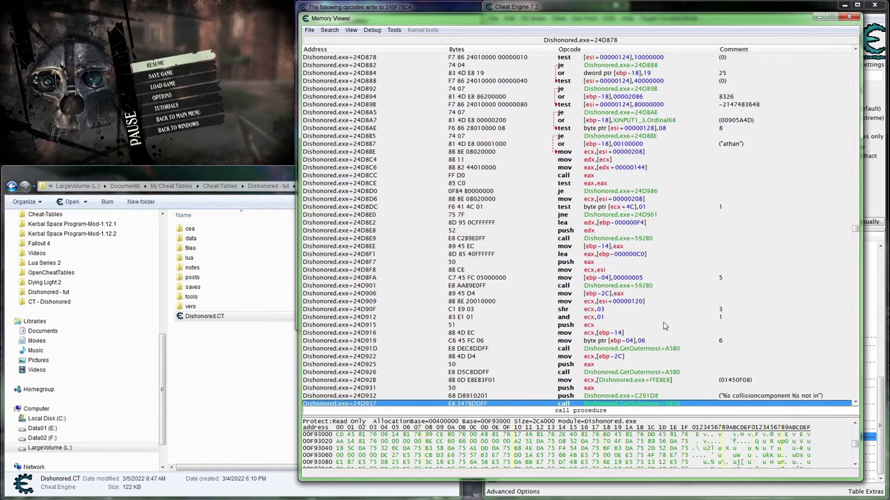
scroll(663, 326, "down", 1)
scroll(662, 326, "up", 1)
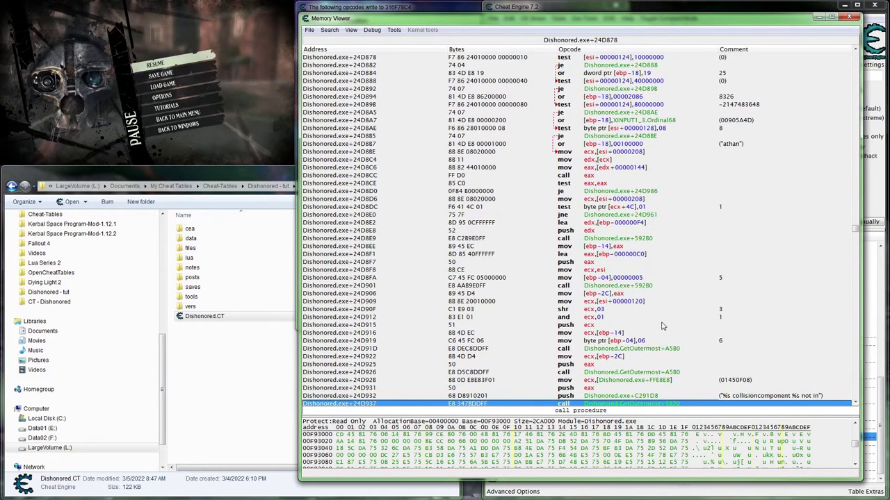
scroll(662, 326, "up", 4)
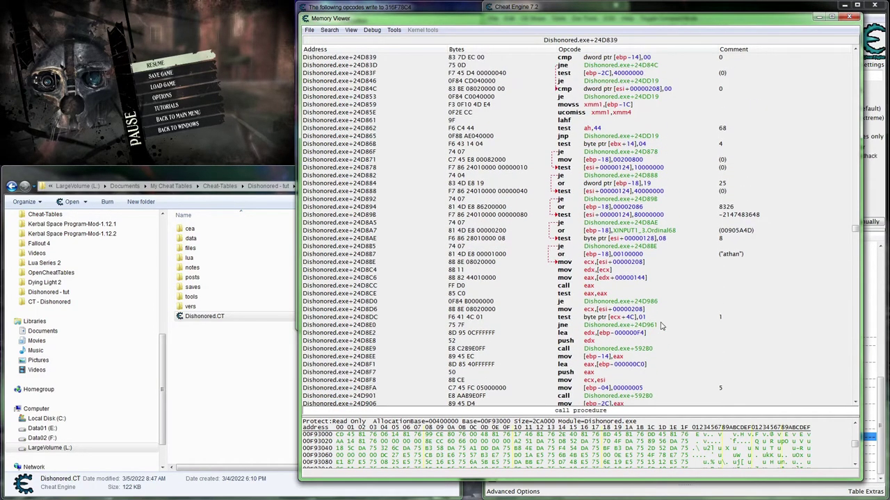
scroll(662, 326, "up", 3)
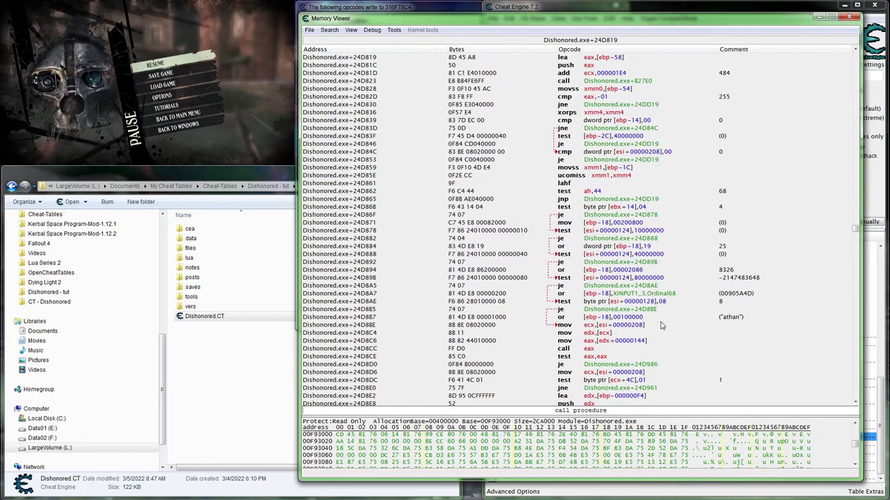
scroll(661, 326, "up", 4)
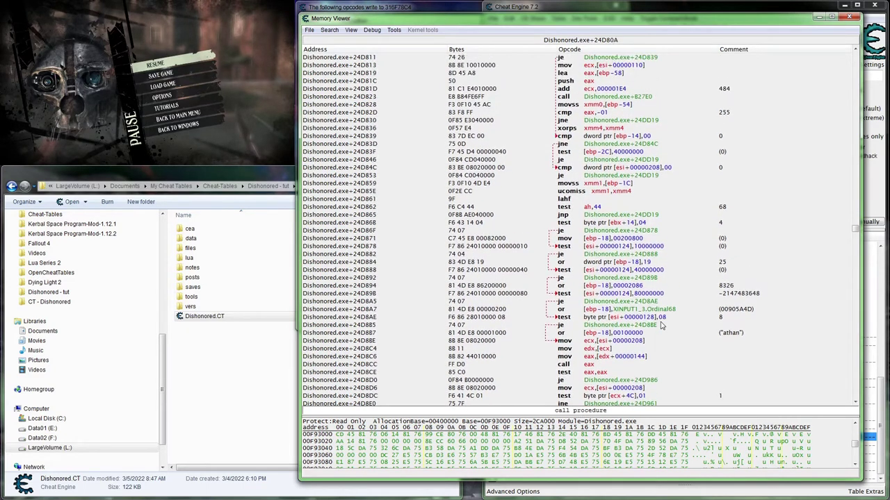
scroll(662, 326, "up", 2)
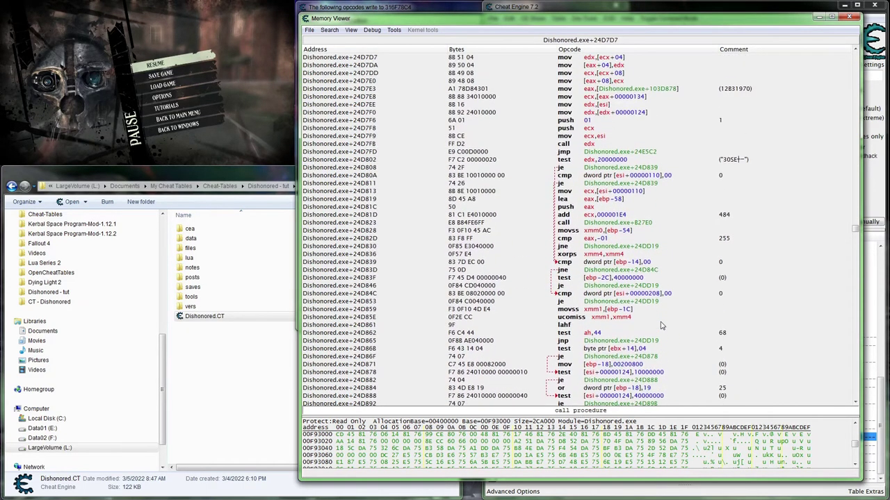
- Inspect the movss xmm0,[ebp-54] at Dishonored.exe+24D828 and the lea eax,[ebp-58] at +24D819
left_click(607, 232)
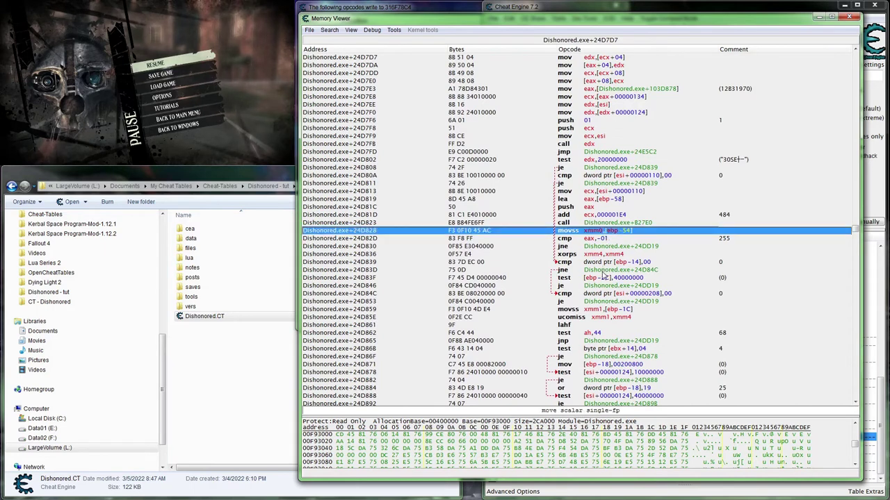
scroll(615, 279, "up", 1)
scroll(634, 283, "up", 1)
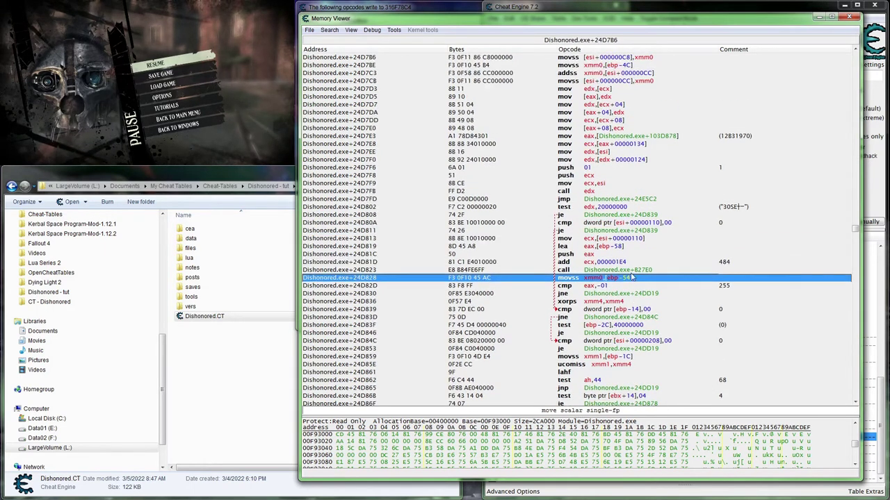
left_click(611, 247)
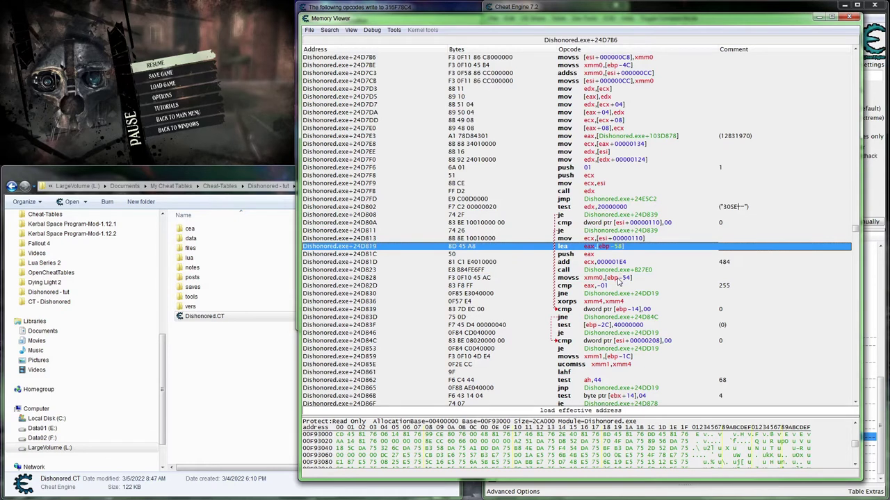
left_click(618, 279)
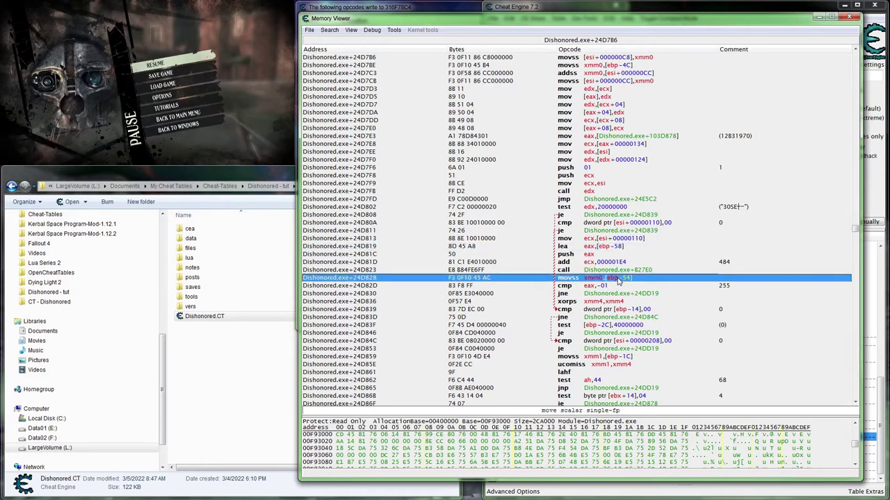
- Compare the movss xmm0,[ebp-54] at Dishonored.exe+24D828 with the recorded X coordinate write instruction, and review the code down to +24D8C6
left_click(422, 10)
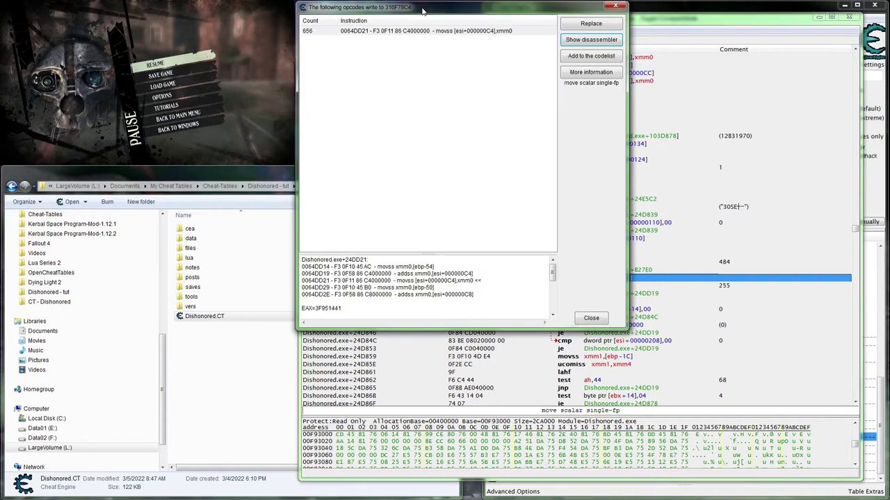
left_click(656, 279)
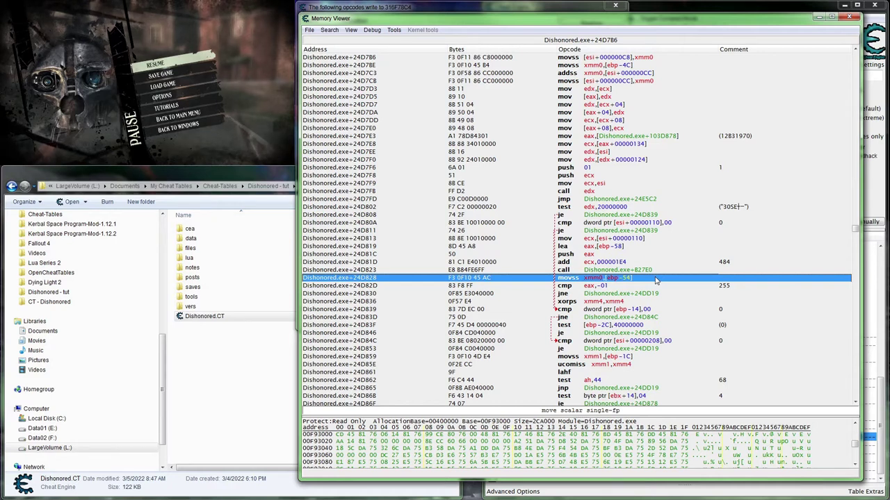
scroll(656, 279, "down", 5)
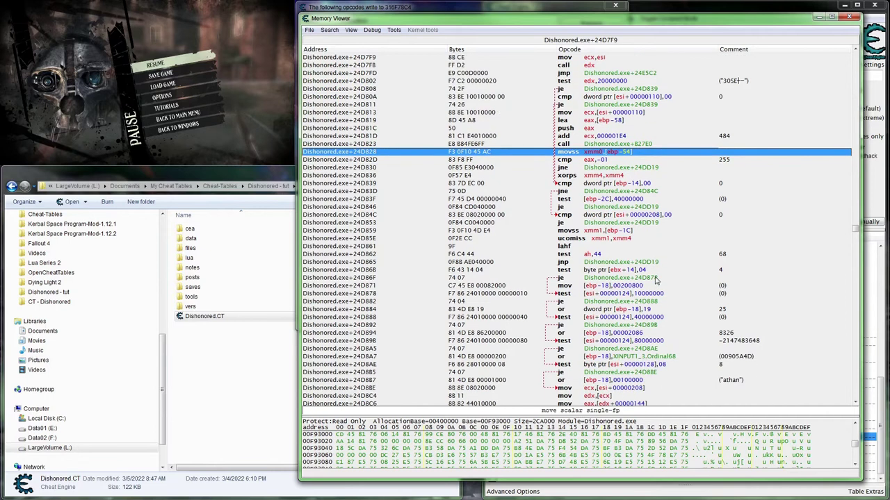
- Check which addresses the movss xmm0,[ebp-54] at Dishonored.exe+24D828 accesses, and close the results
scroll(656, 279, "down", 1)
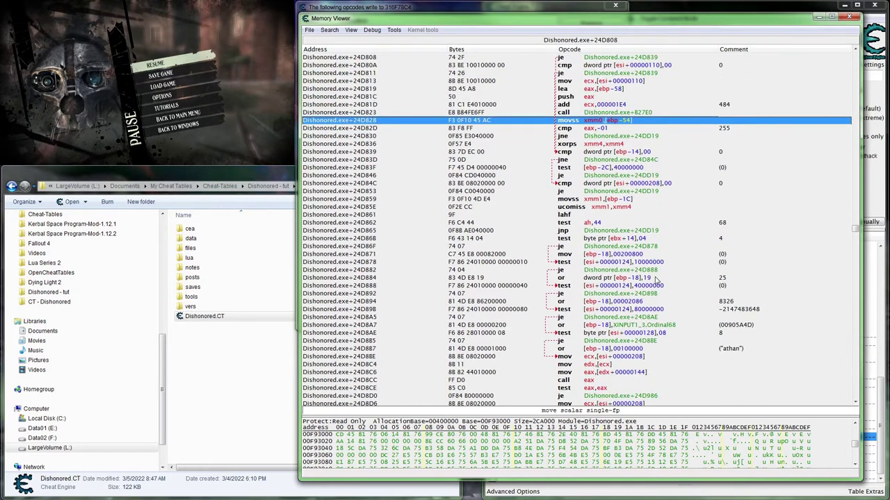
scroll(657, 279, "up", 5)
right_click(630, 254)
left_click(708, 384)
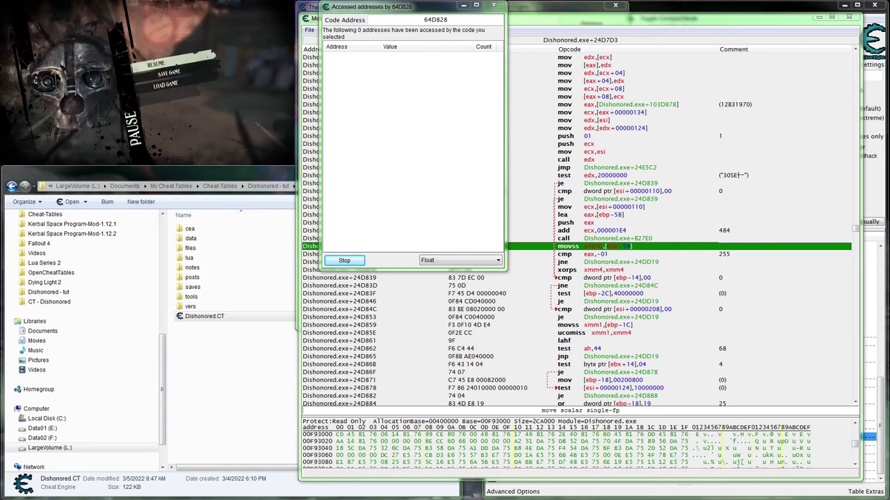
left_click(344, 261)
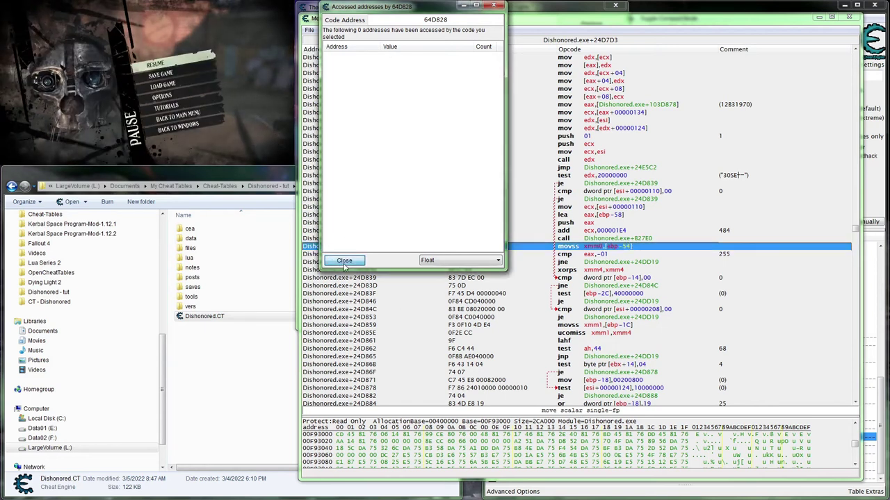
left_click(345, 261)
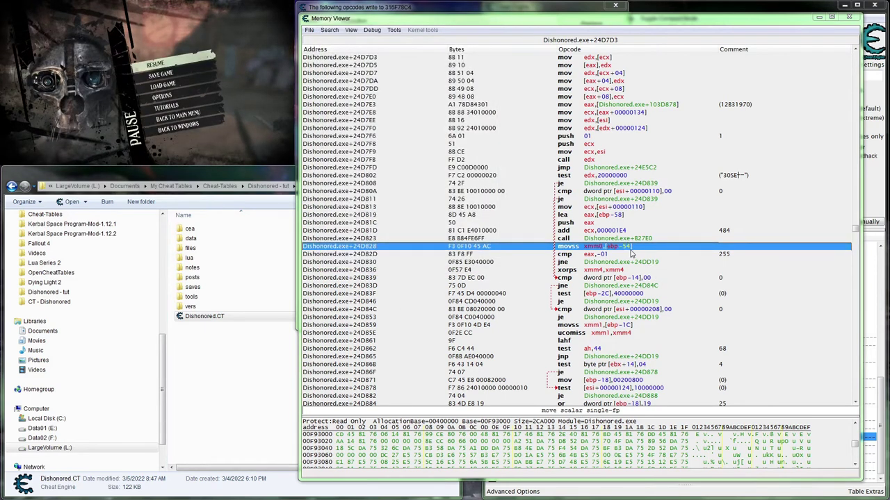
- Inspect the coordinate additions and writes around Dishonored.exe+24D7A1, including the movss xmm0,[ebp-50] at +24D7A9 and the addss at +24D7AE
scroll(631, 255, "up", 5)
scroll(635, 280, "up", 2)
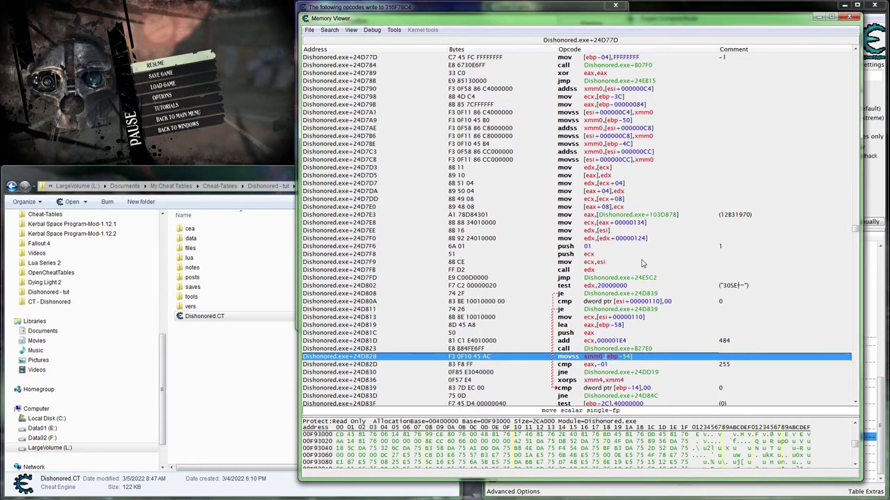
left_click(625, 120)
scroll(629, 204, "up", 3)
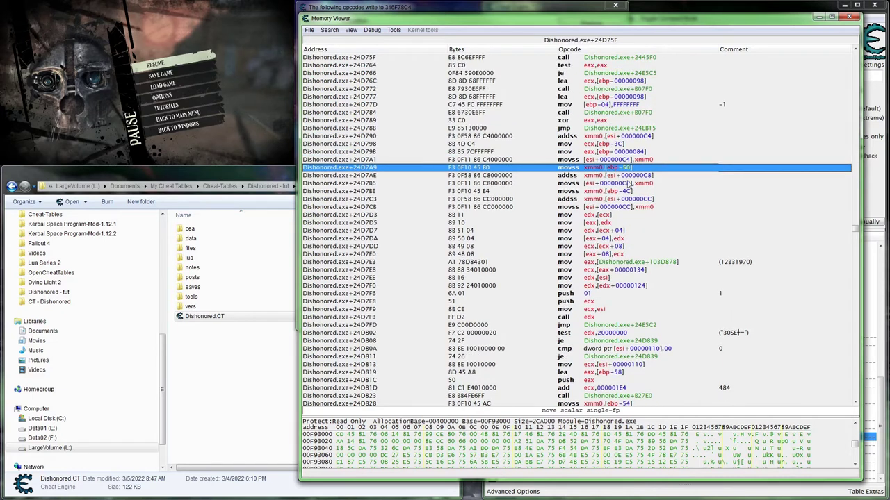
left_click(609, 176)
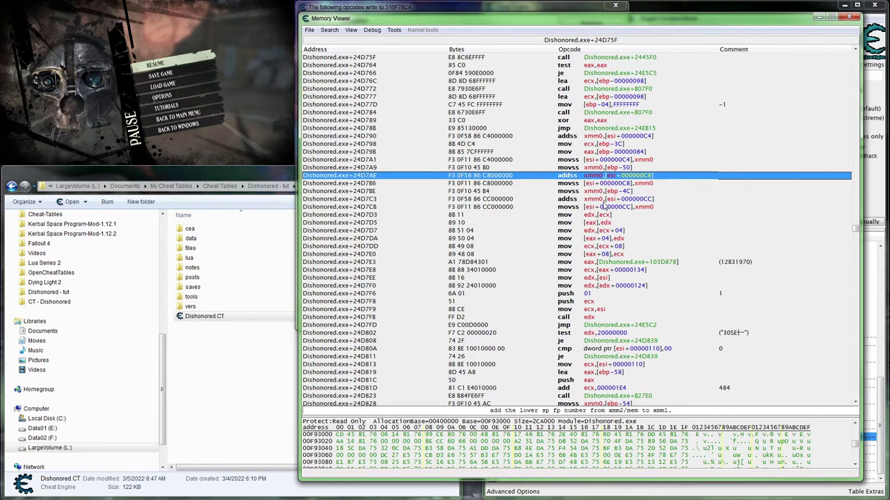
left_click(615, 161)
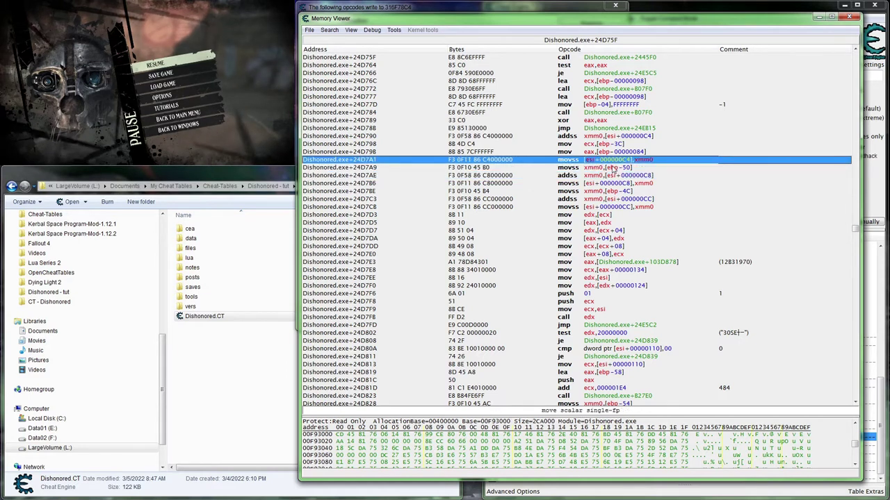
- Check which addresses the movss [esi+000000C4],xmm0 at Dishonored.exe+24D7A1 accesses while walking in the game, and close the results
right_click(611, 166)
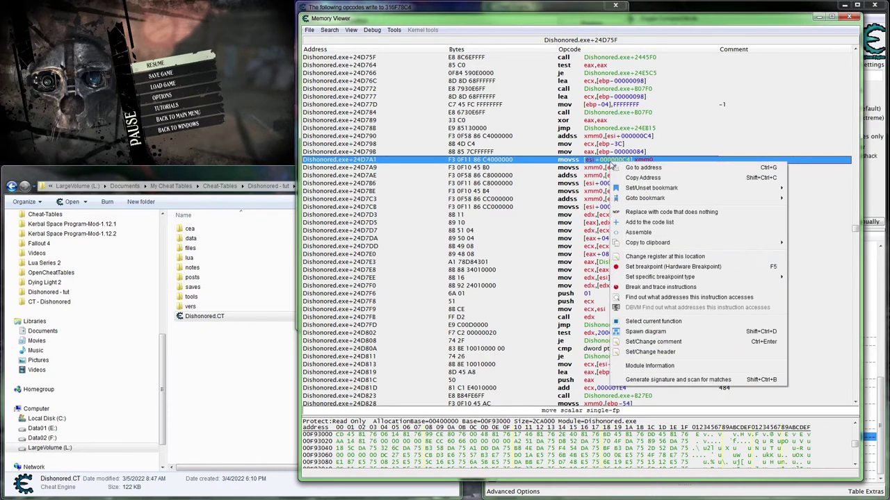
left_click(632, 298)
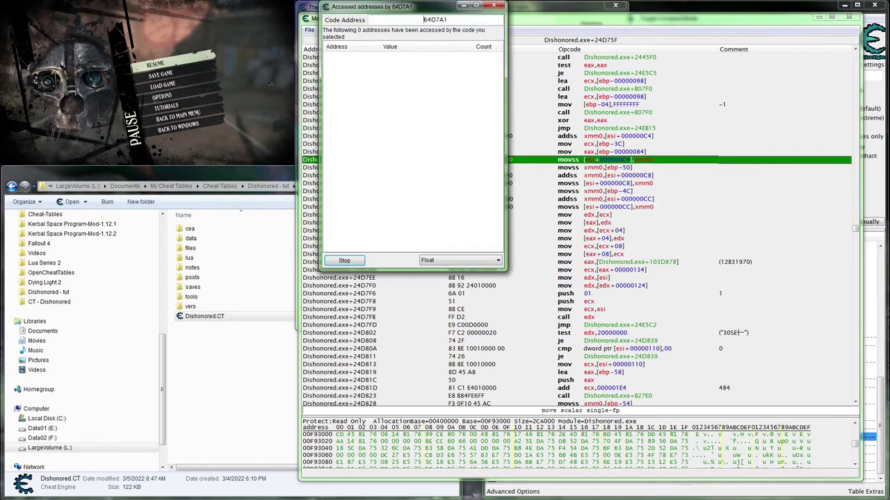
key("Escape")
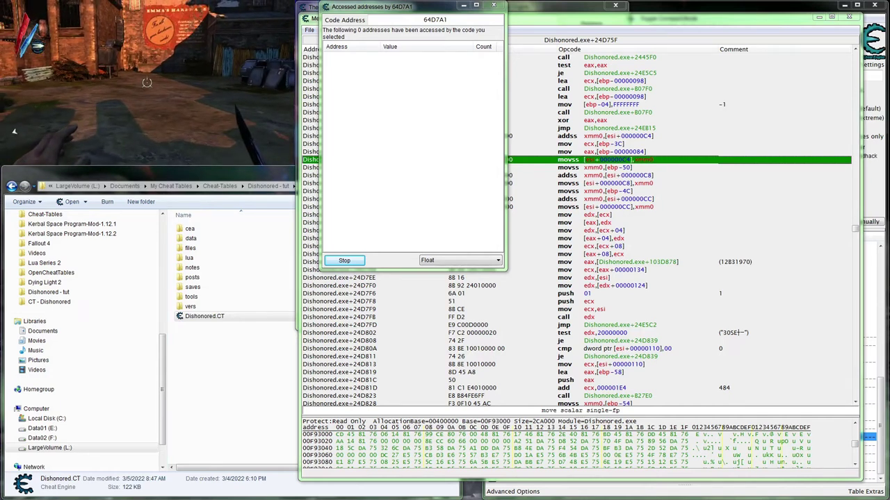
key("w")
key("w")
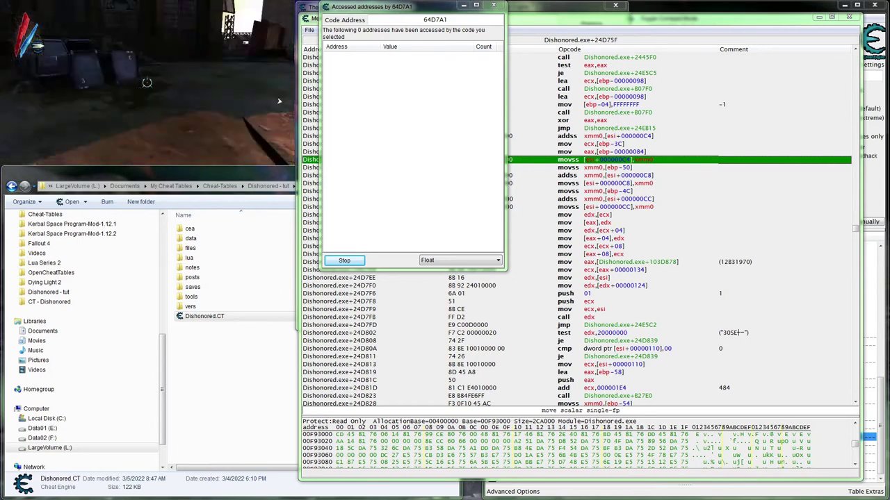
key("Escape")
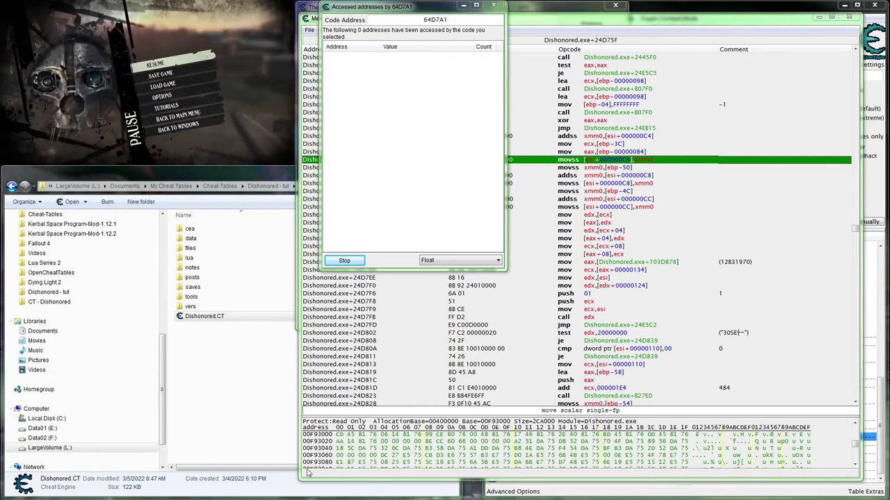
left_click(344, 261)
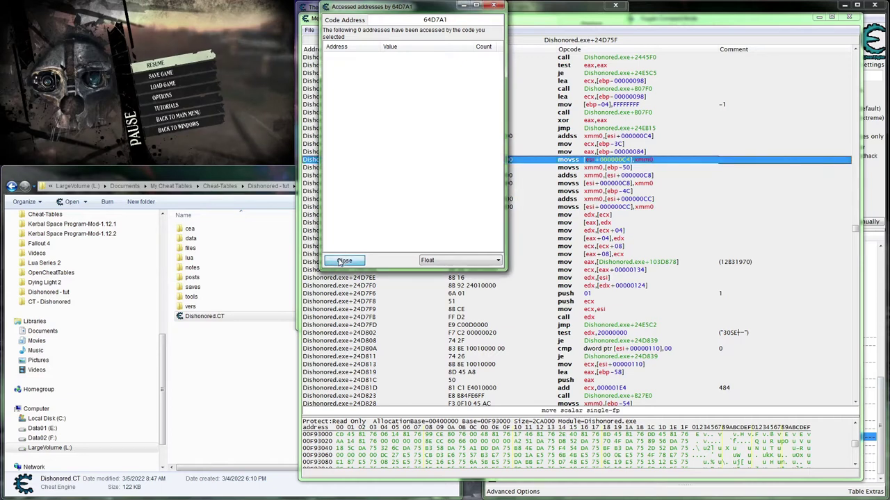
left_click(346, 261)
- Start dissecting the code of the Dishonored.exe module and move the dissection window away from the disassembly
scroll(626, 175, "up", 5)
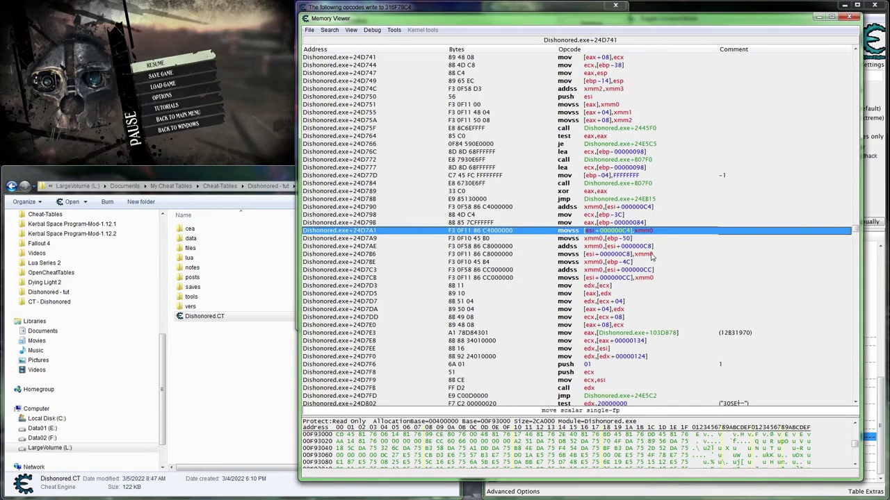
scroll(652, 277, "up", 5)
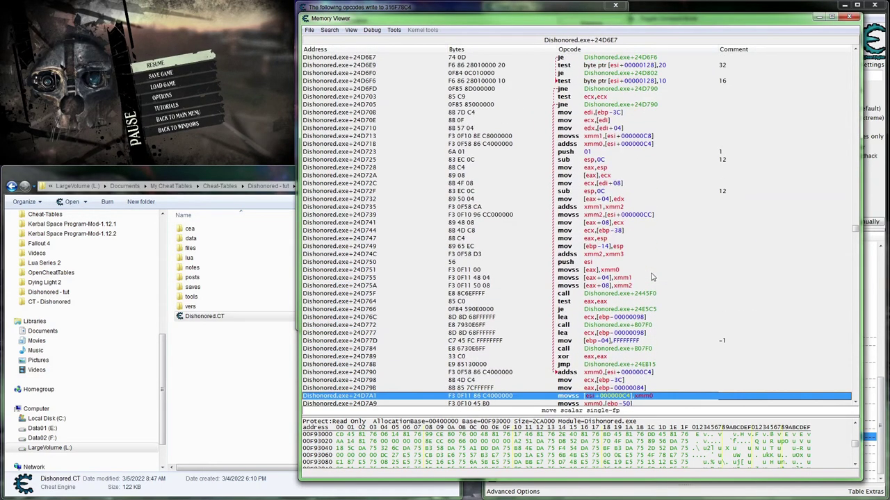
scroll(652, 277, "up", 2)
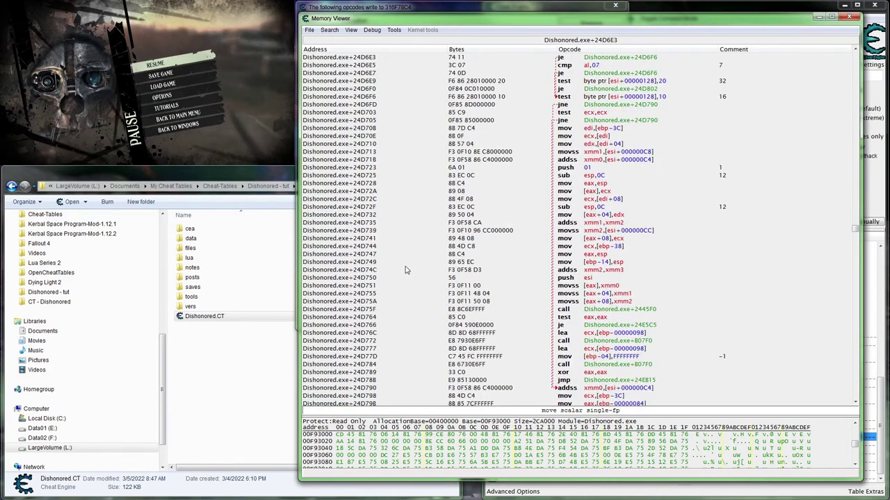
left_click(351, 30)
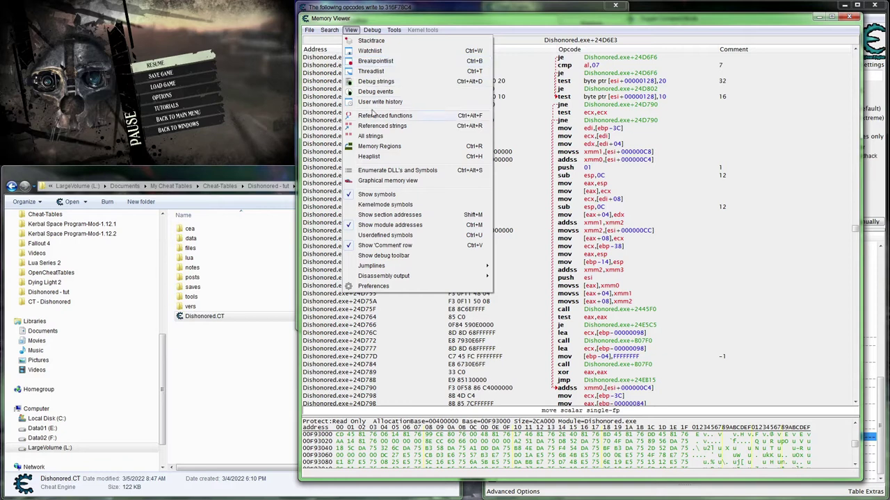
mouse_move(393, 30)
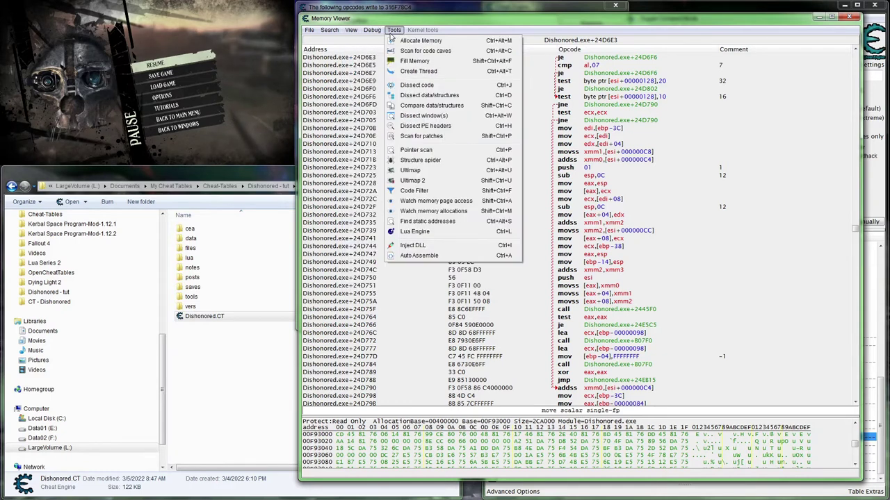
left_click(423, 85)
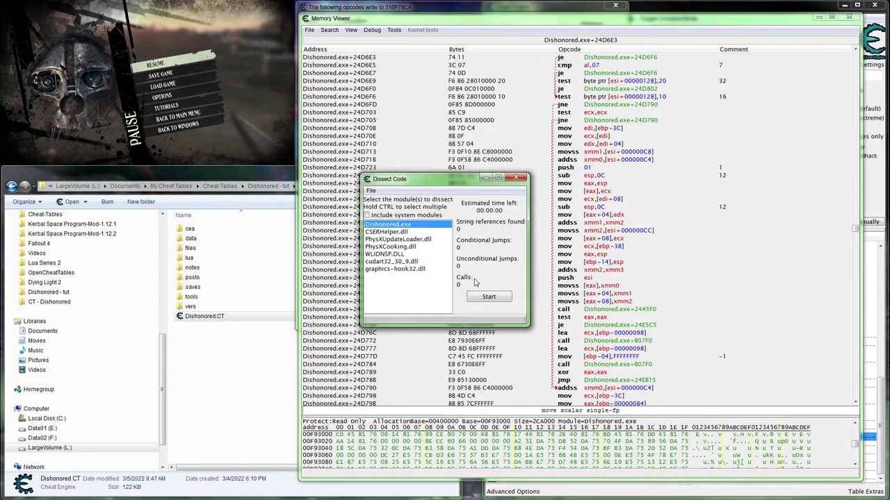
left_click(488, 298)
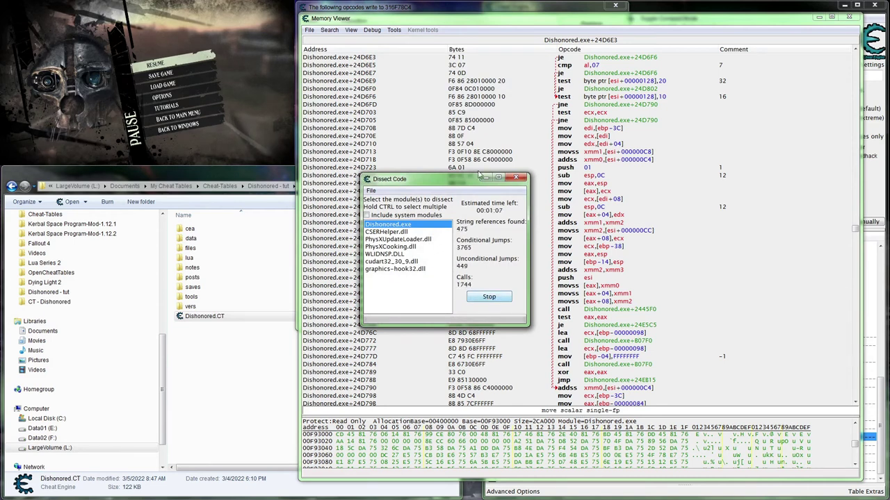
left_click_drag(467, 179, 208, 31)
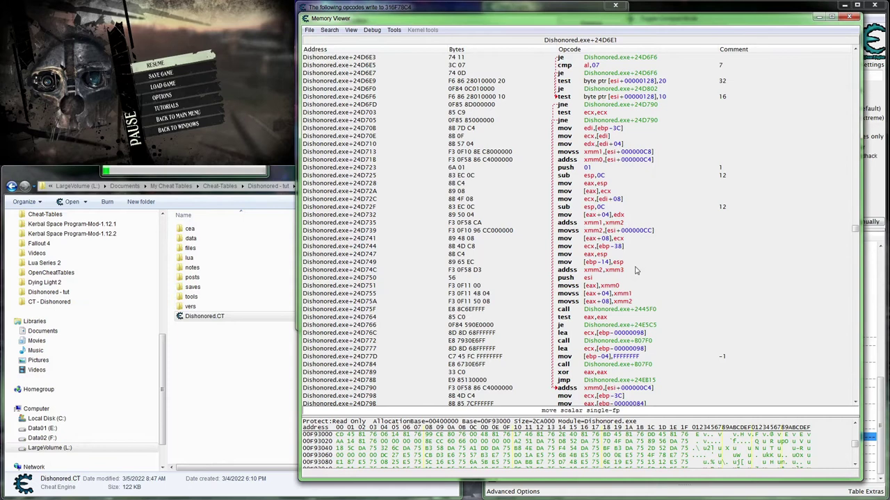
- Read the code from Dishonored.exe+24D6E1 back to +24D51F, looking for the movement calculation and string references
scroll(635, 271, "up", 3)
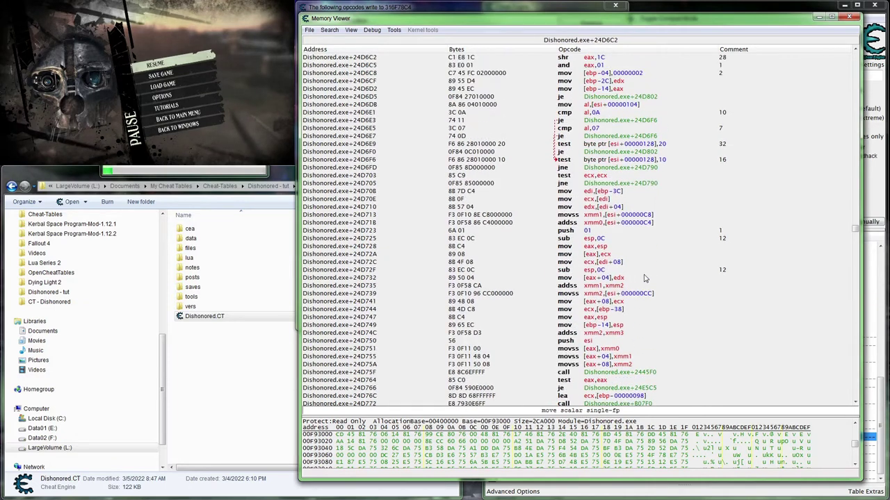
scroll(644, 278, "up", 4)
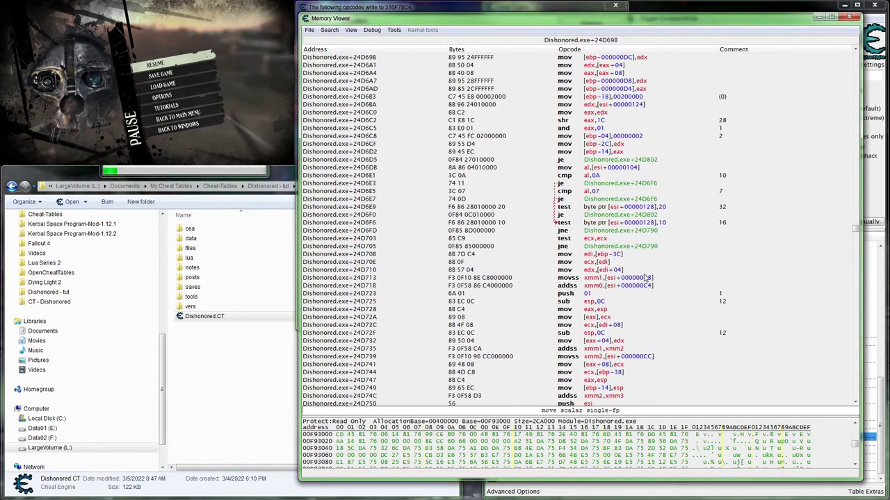
scroll(644, 278, "up", 7)
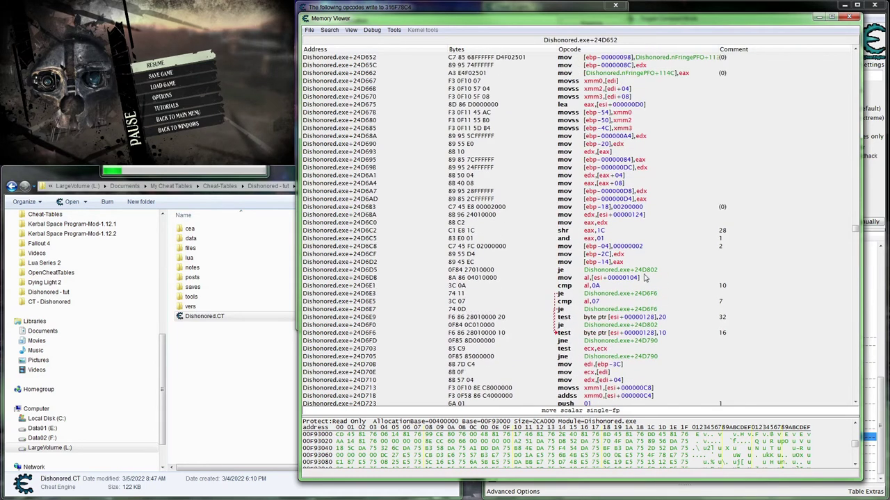
scroll(645, 278, "up", 2)
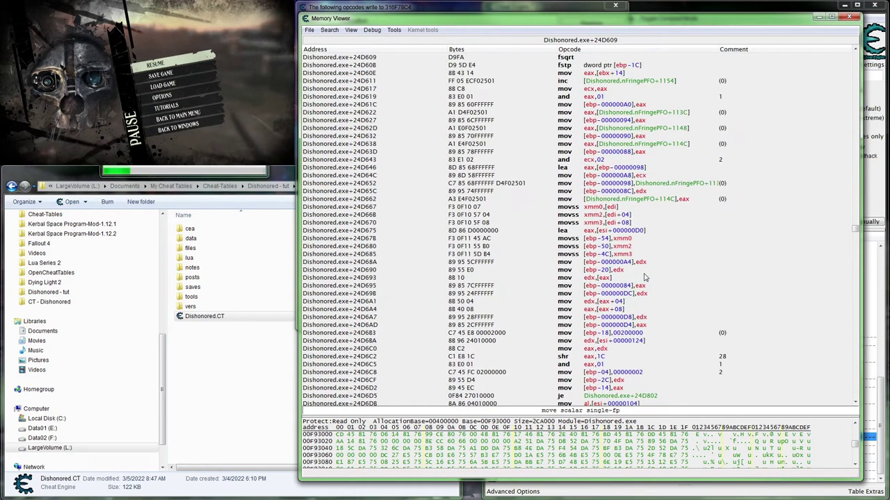
scroll(644, 278, "up", 1)
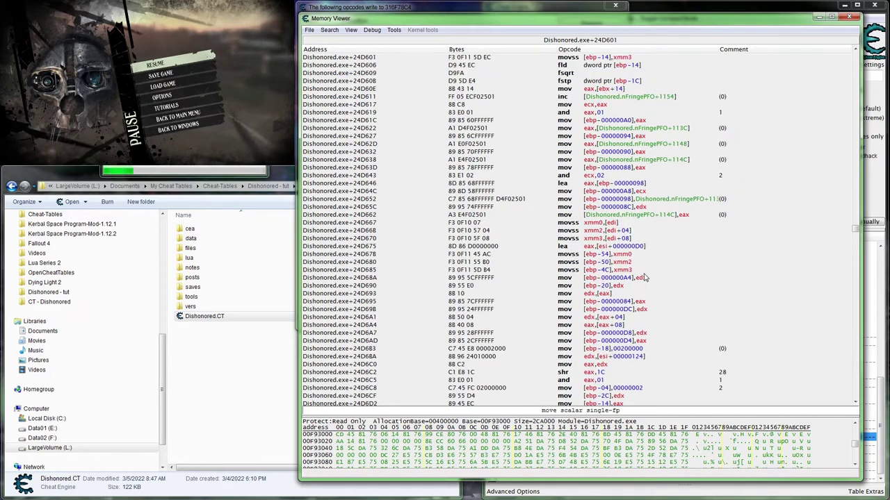
scroll(644, 278, "up", 4)
scroll(645, 278, "up", 4)
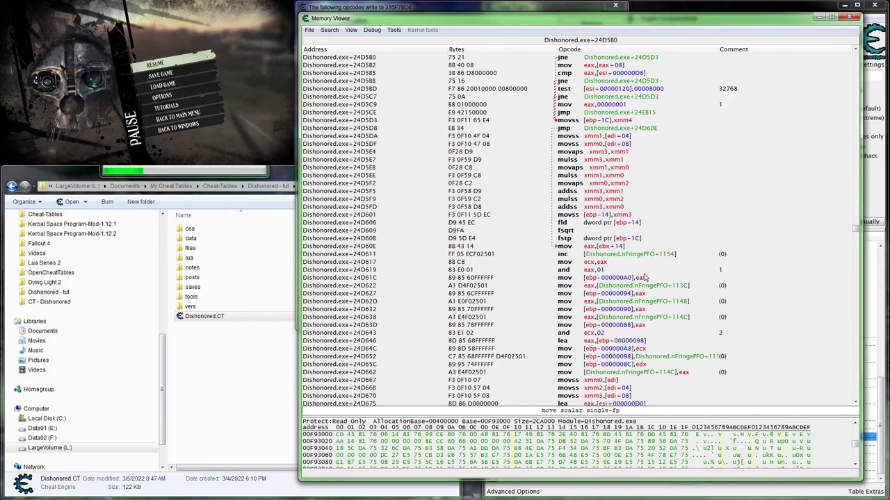
scroll(644, 278, "up", 4)
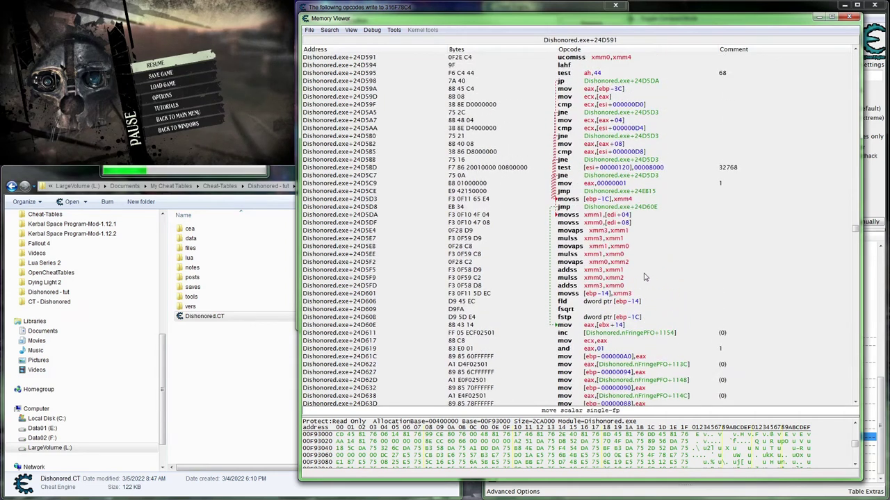
scroll(645, 278, "up", 7)
scroll(645, 278, "up", 6)
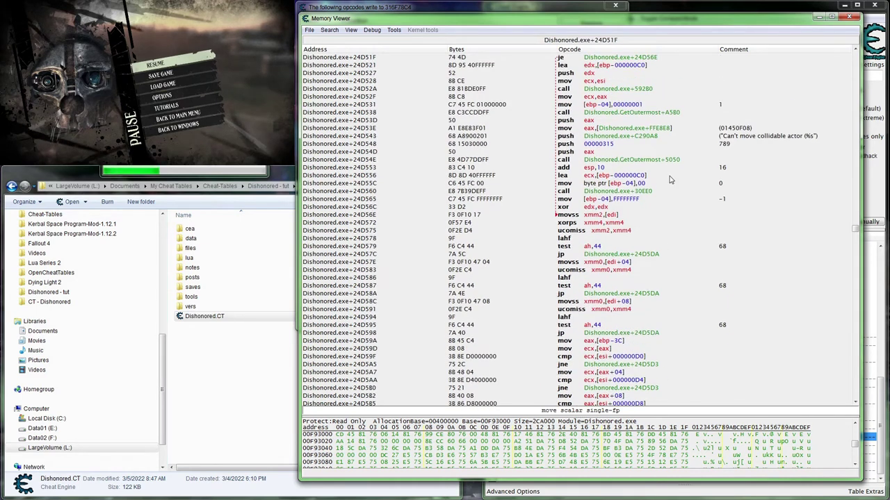
- Add the "Can't move collidable actor (%s)" string push at Dishonored.exe+24D543 to the address list and place it with the other Instruction entries
left_click(616, 137)
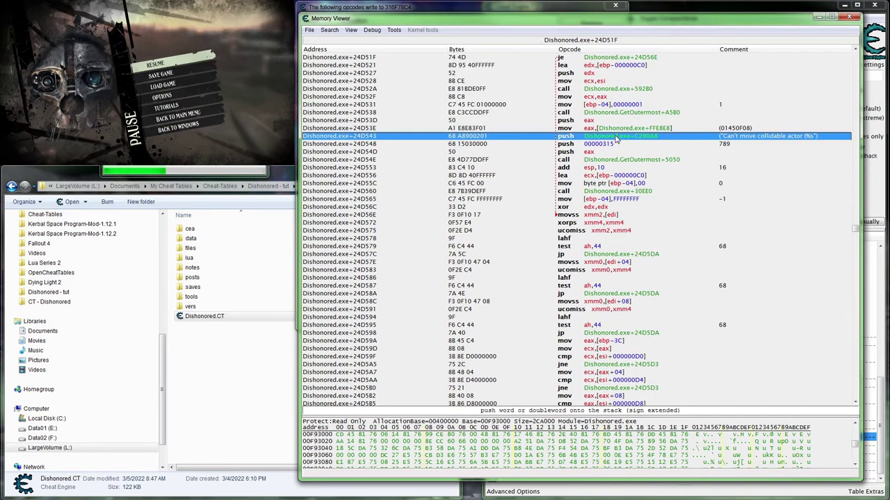
scroll(616, 138, "up", 4)
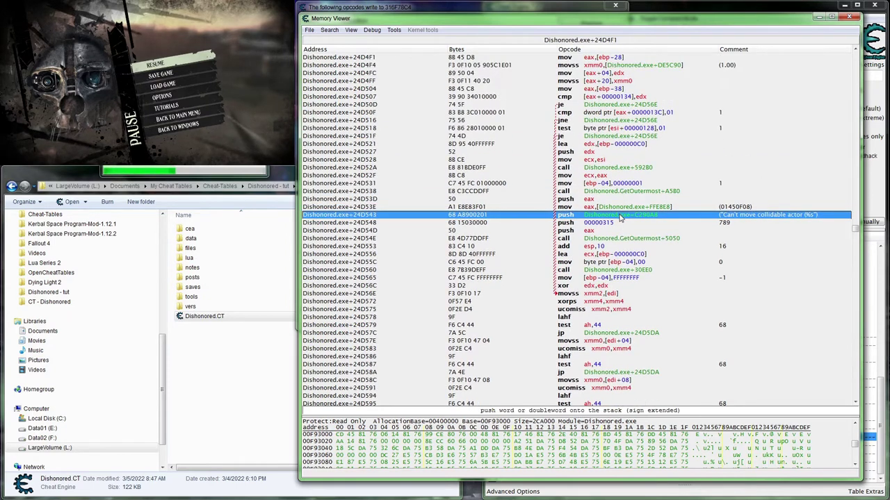
right_click(872, 221)
left_click(855, 236)
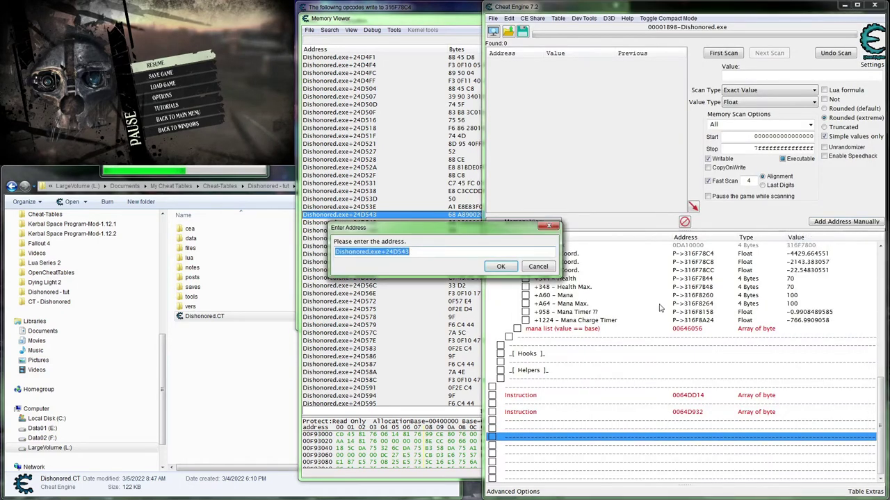
left_click(500, 266)
left_click_drag(509, 480, 515, 411)
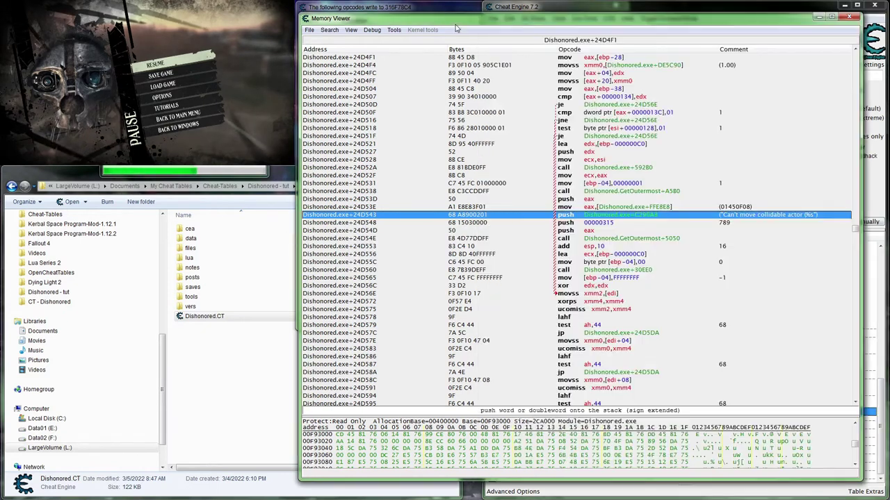
- Read the code from the string push at Dishonored.exe+24D543 back to the start of its function at Dishonored.exe+24D460
left_click(482, 301)
scroll(685, 263, "up", 2)
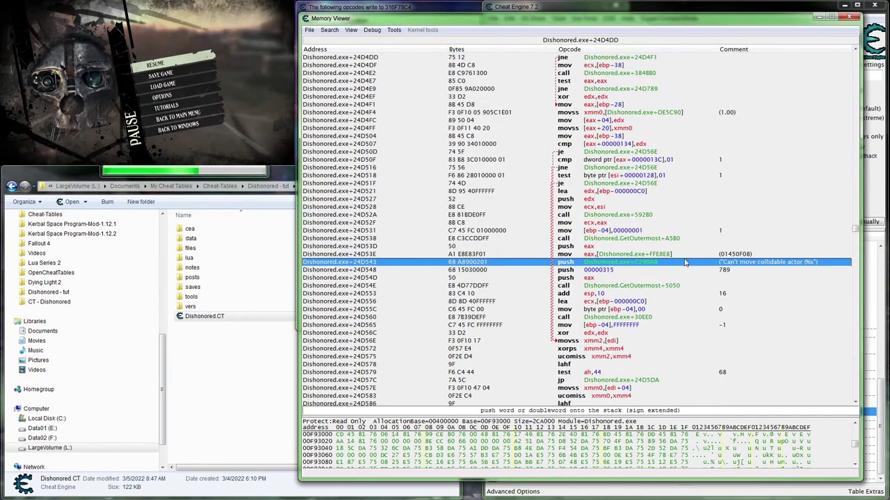
scroll(685, 263, "up", 2)
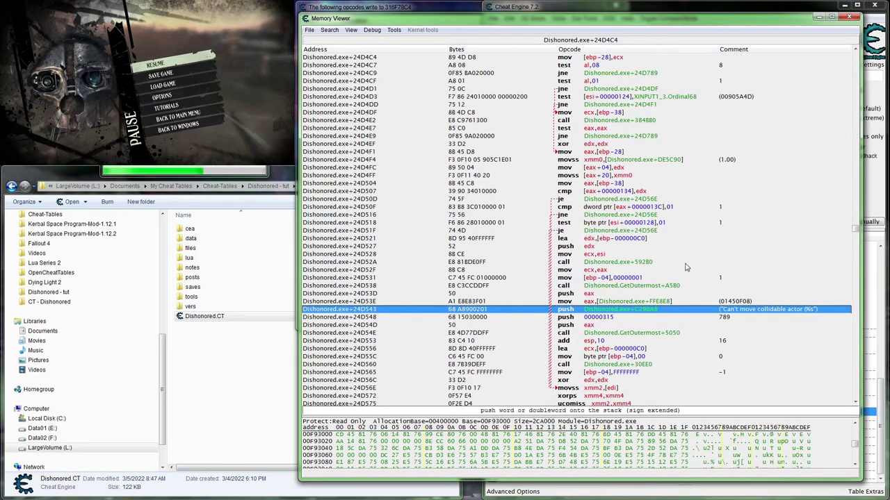
scroll(660, 229, "up", 2)
scroll(657, 225, "up", 7)
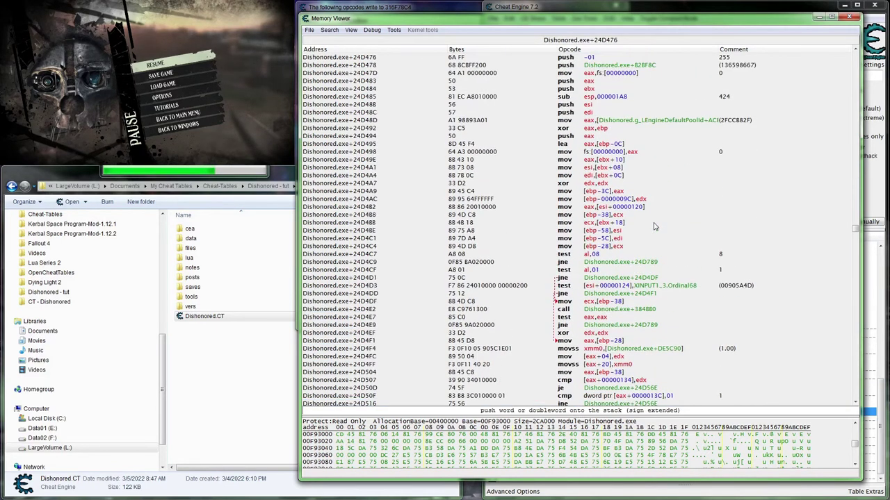
scroll(653, 226, "up", 1)
scroll(654, 226, "up", 5)
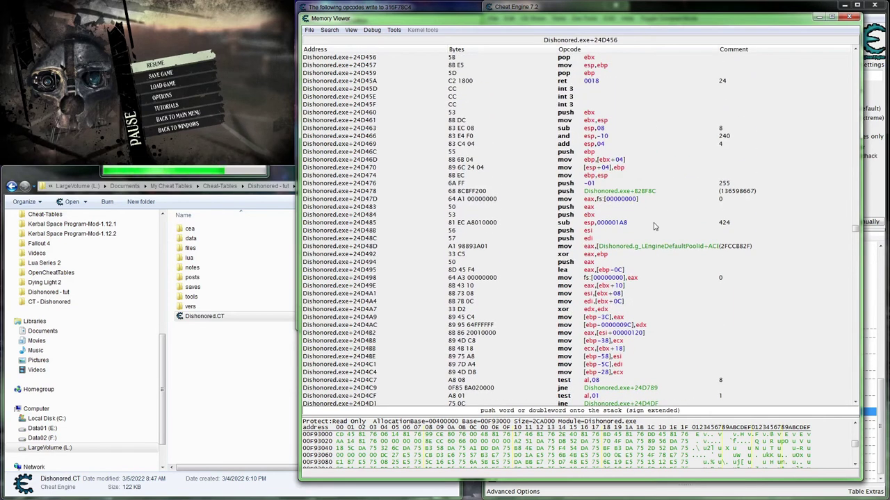
scroll(653, 226, "down", 1)
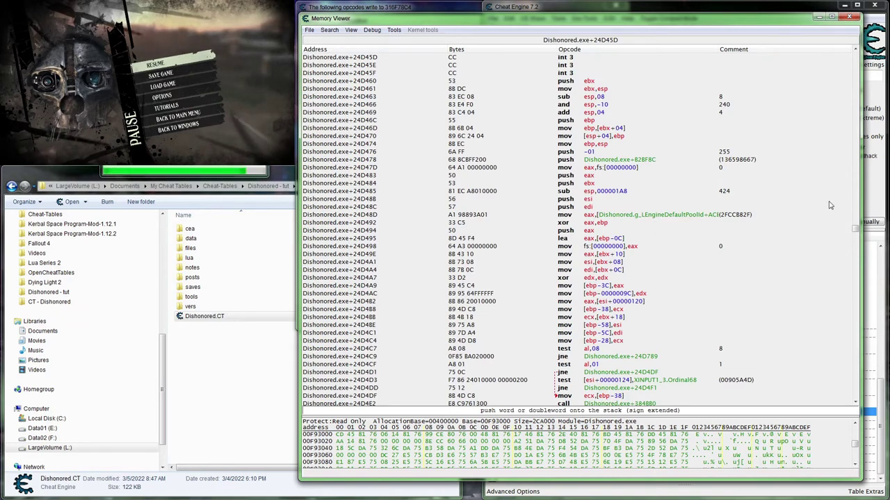
- Review the X, Z and Y coordinate entries under ptrManaHook in the address list
left_click(866, 194)
scroll(654, 336, "up", 3)
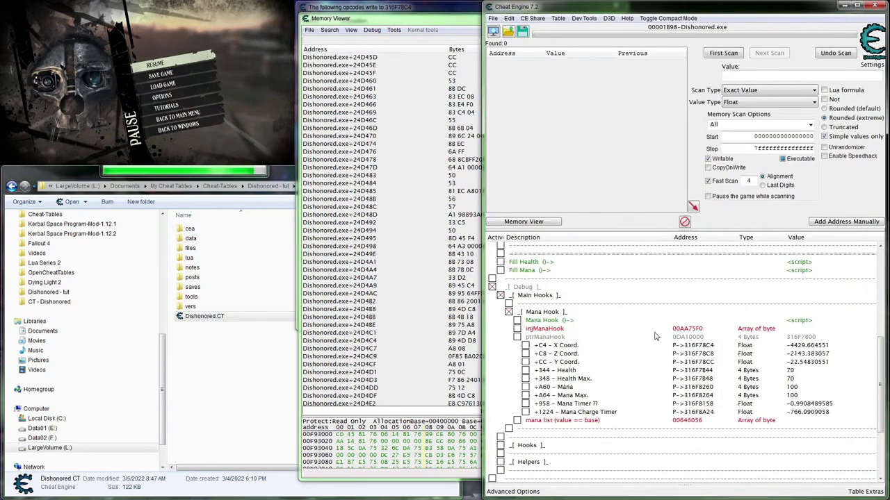
left_click(556, 354)
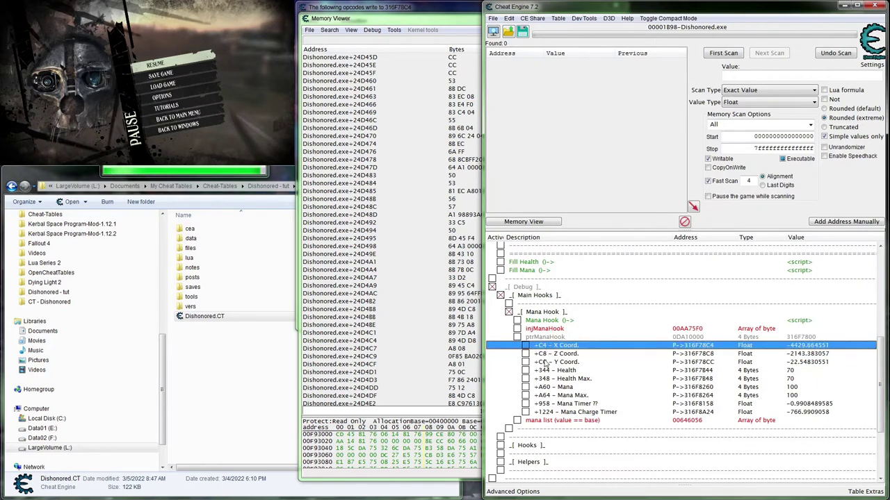
key("Down")
key("Down")
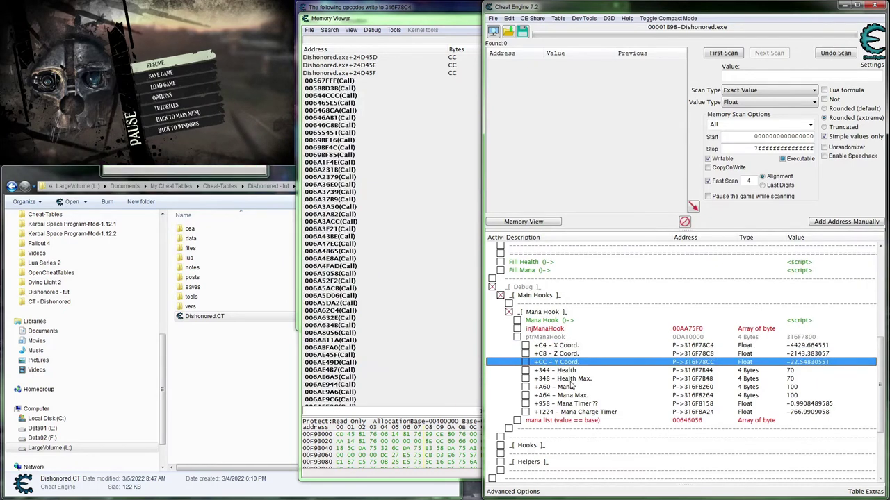
- Examine the callers listed above the function start at Dishonored.exe+24D460 and the conditional jump references inside the function
left_click(383, 90)
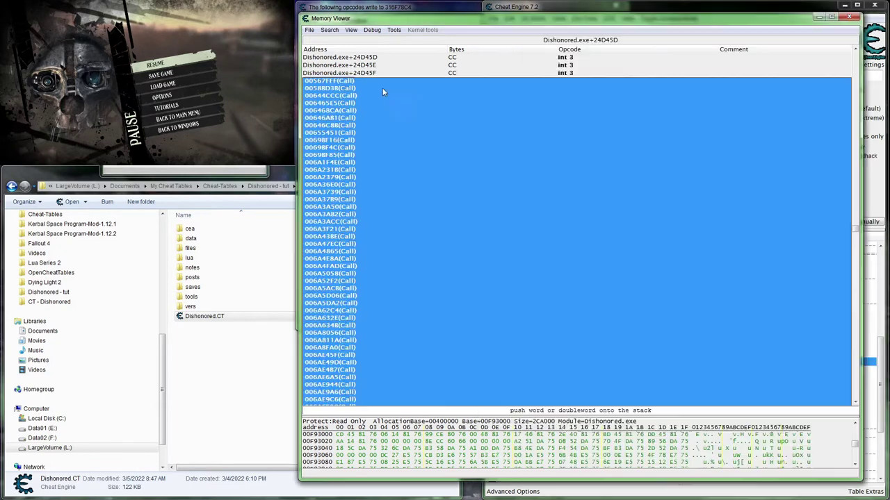
scroll(516, 277, "down", 6)
scroll(521, 331, "down", 14)
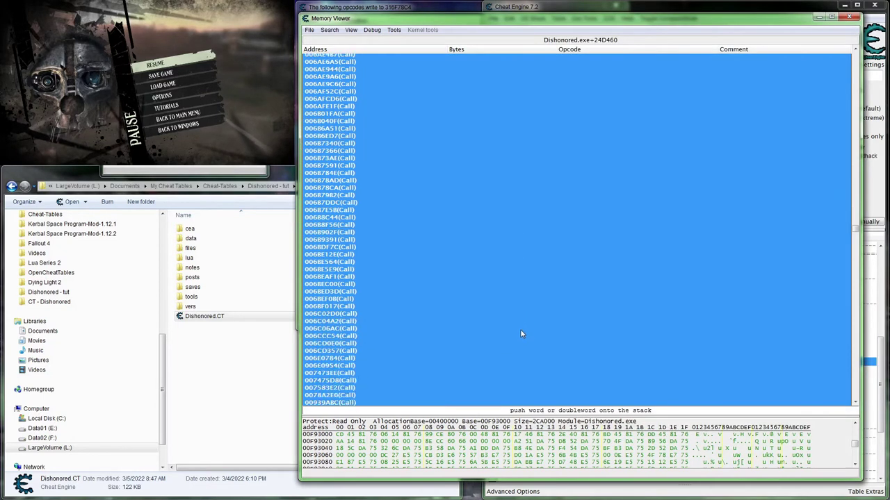
left_click_drag(854, 232, 857, 275)
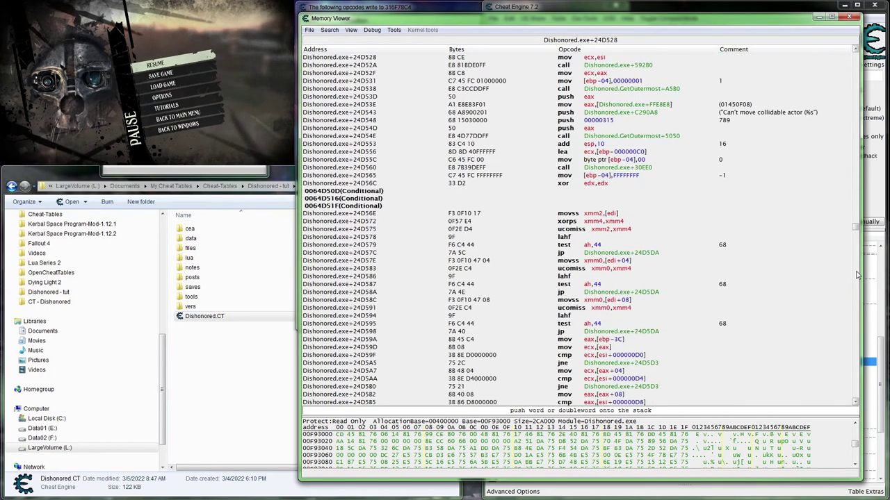
left_click(670, 247)
scroll(668, 249, "down", 1)
scroll(665, 250, "up", 4)
scroll(665, 250, "up", 12)
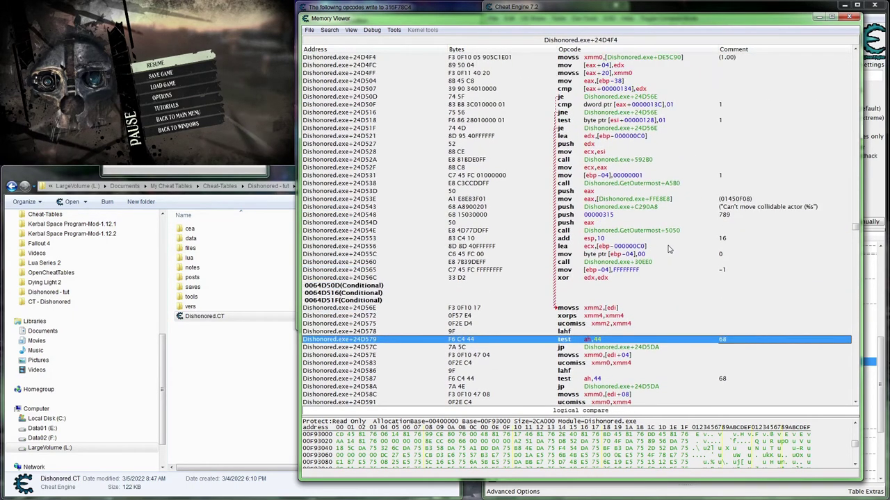
scroll(669, 249, "up", 9)
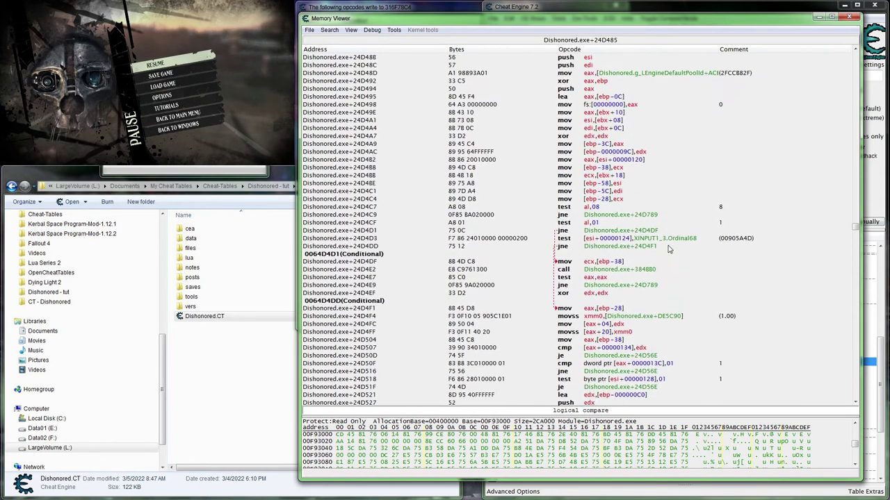
scroll(667, 249, "down", 1)
scroll(667, 249, "up", 1)
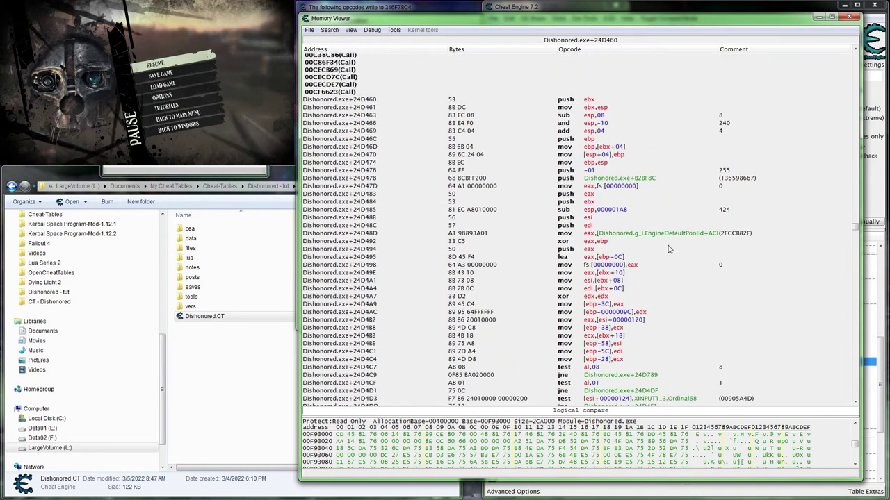
- Compare the addresses of the coordinate entries and the Health entry in the address list
left_click(867, 186)
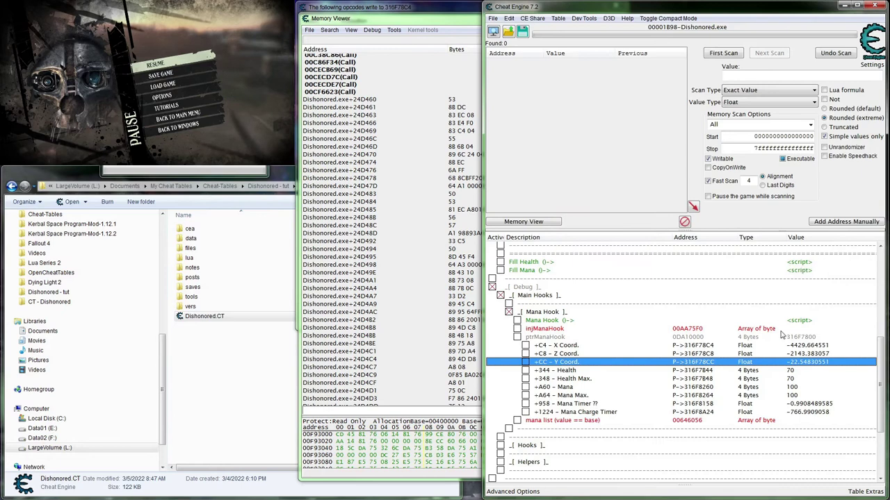
left_click(706, 346)
left_click(705, 363)
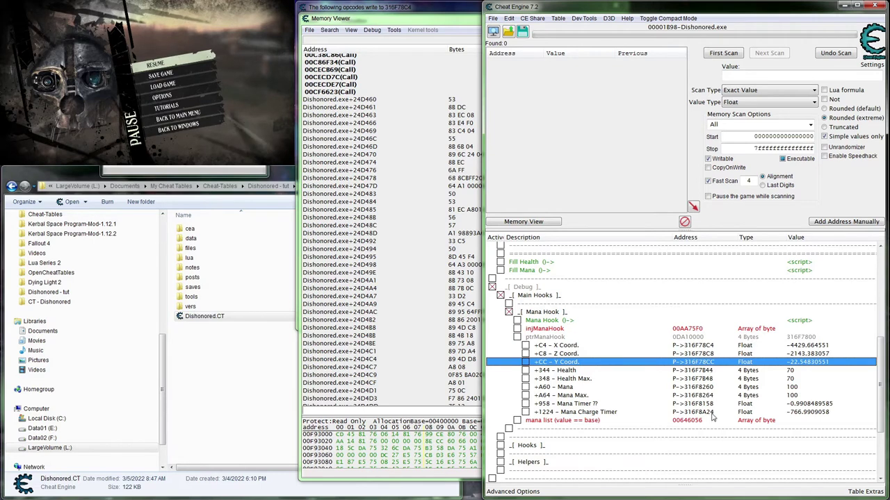
left_click(696, 373)
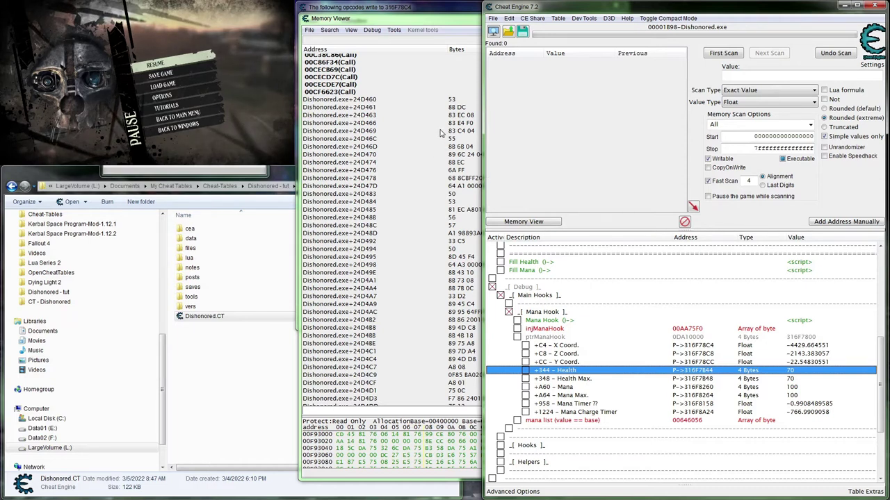
- Start finding out what addresses the mov eax,[esi+00000120] instruction at Dishonored.exe+24D4B2 accesses
left_click(420, 21)
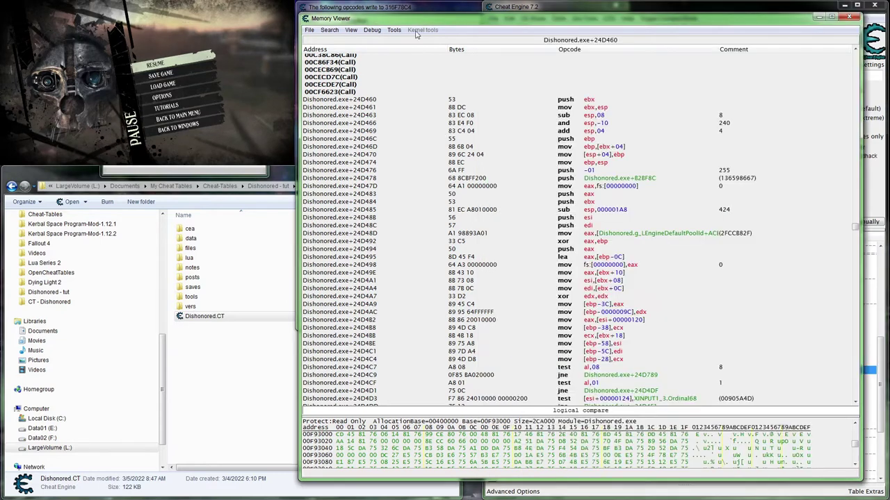
scroll(658, 288, "down", 2)
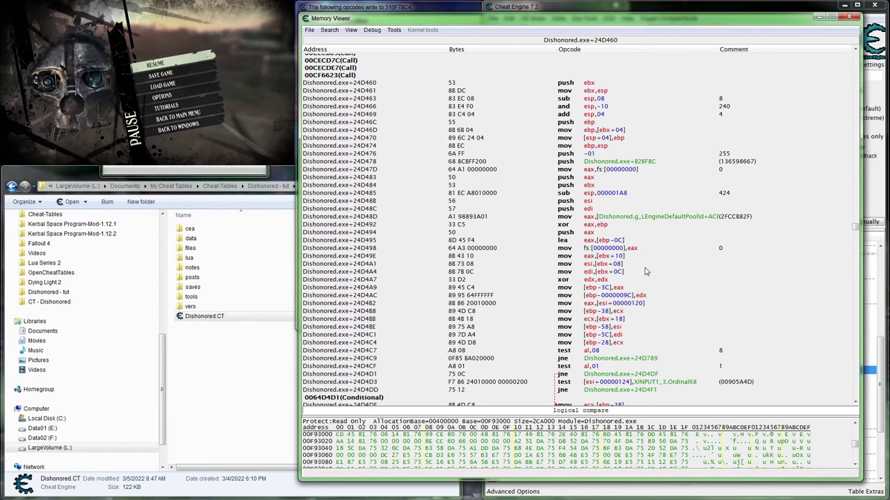
scroll(642, 309, "down", 3)
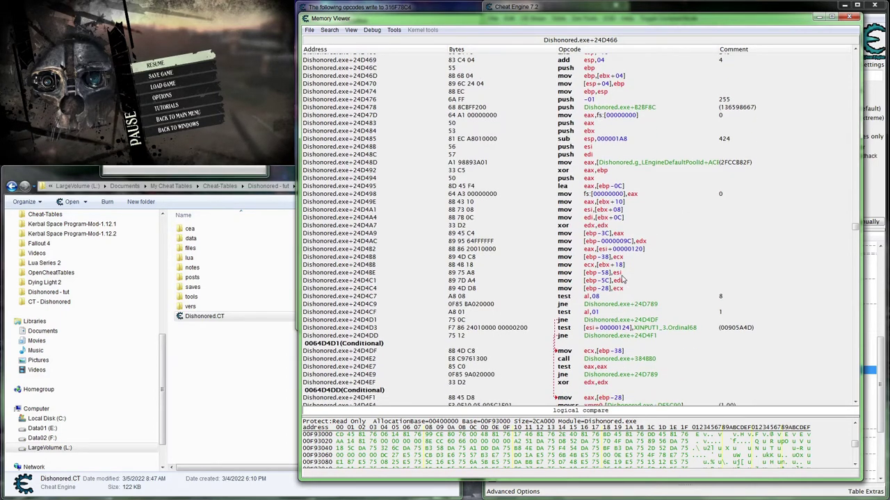
left_click(621, 273)
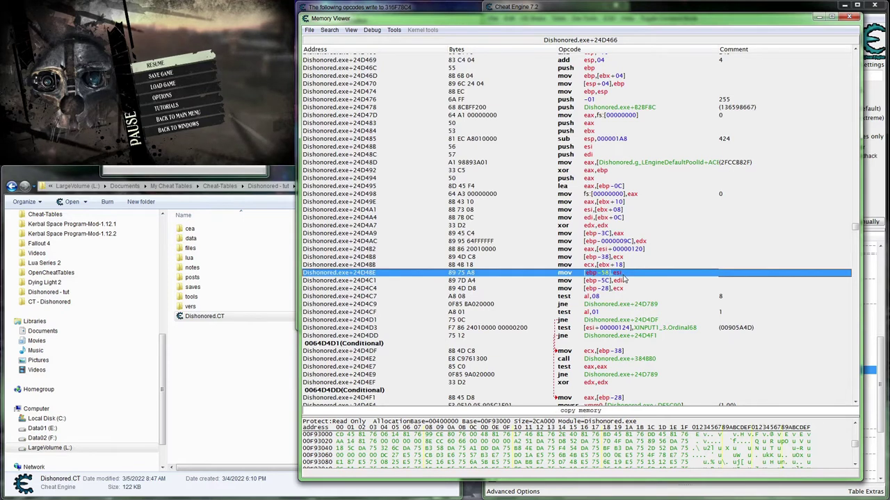
scroll(619, 274, "up", 2)
left_click(614, 268)
right_click(614, 272)
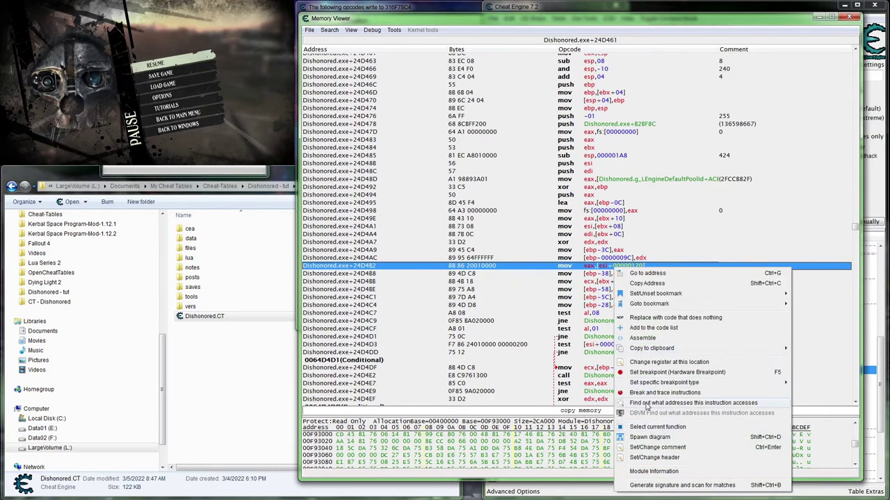
left_click(647, 408)
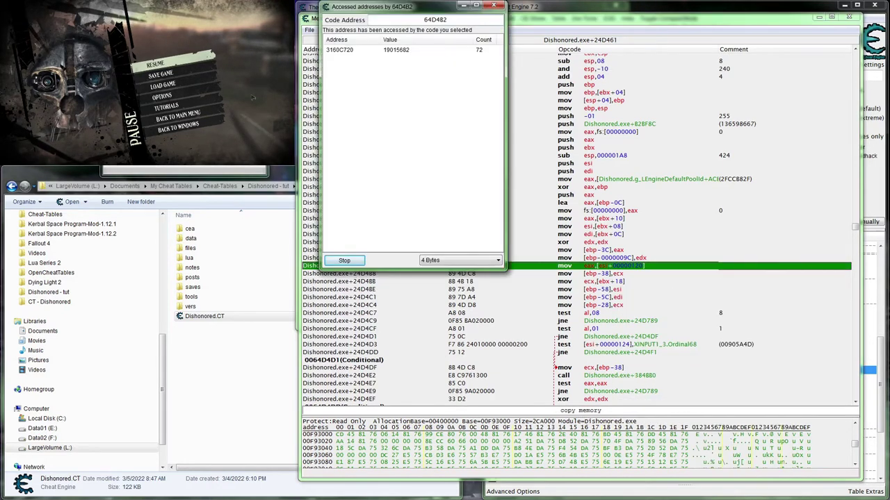
- Briefly unpause the game to collect the accessed addresses, sort the results by address and stop the collection
left_click(264, 91)
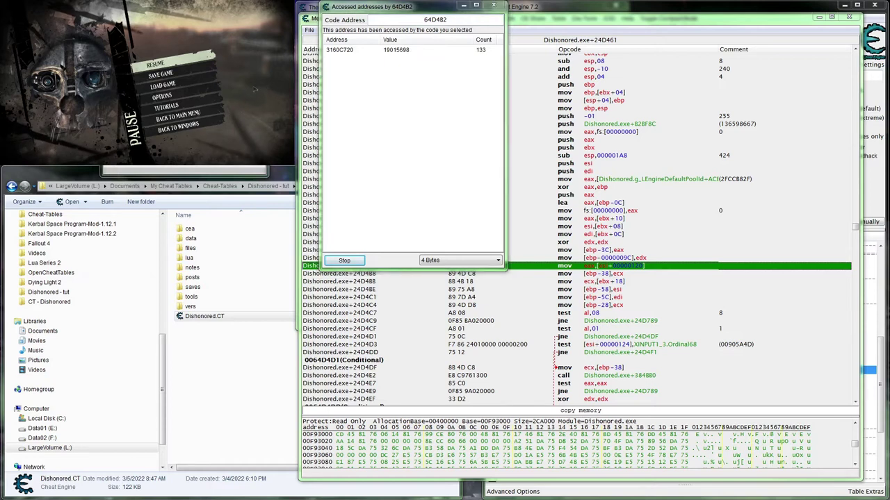
key("Escape")
key("Escape")
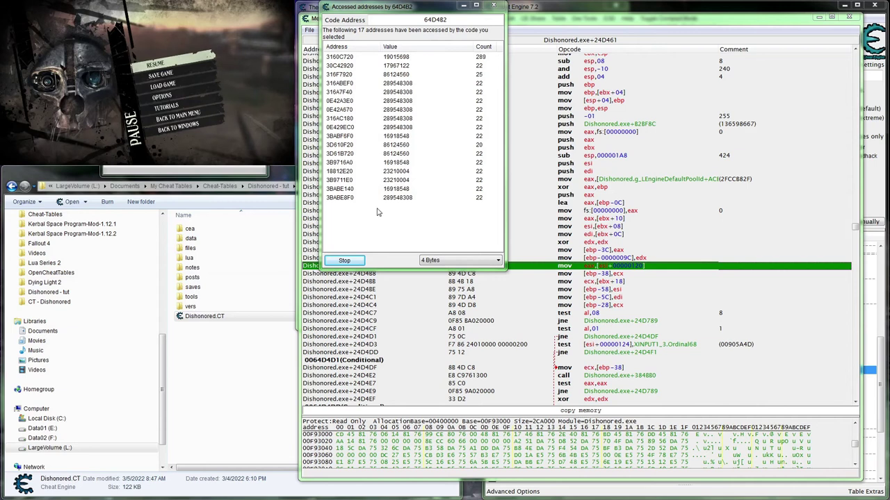
left_click(872, 289)
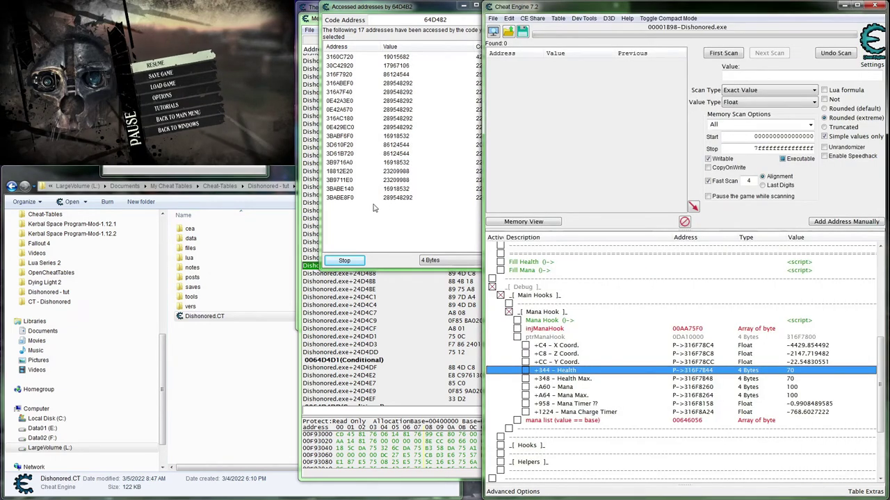
left_click(337, 48)
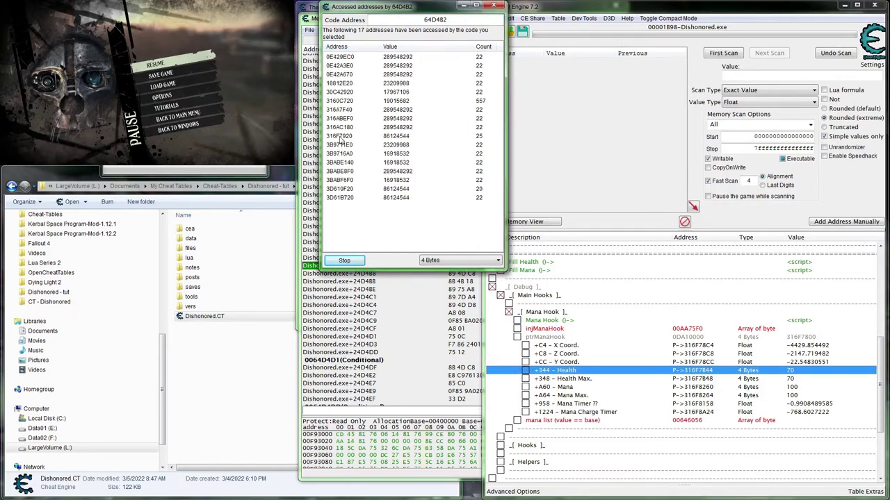
left_click(344, 261)
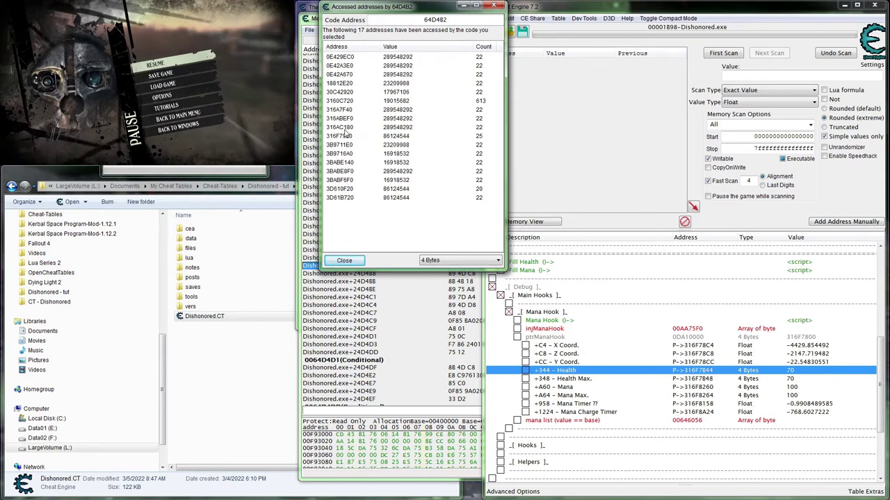
- Inspect the register values for the accessed address 316F7920, and close the registers and the accessed addresses list
left_click(345, 136)
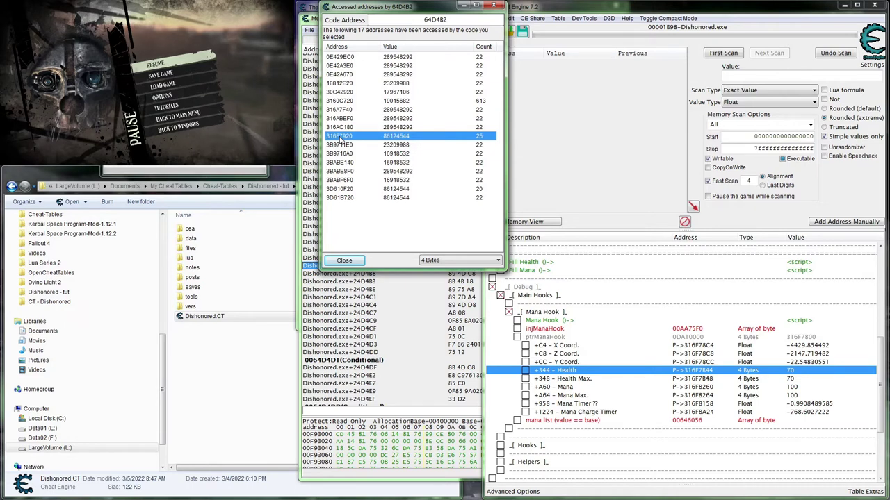
right_click(341, 138)
left_click(355, 142)
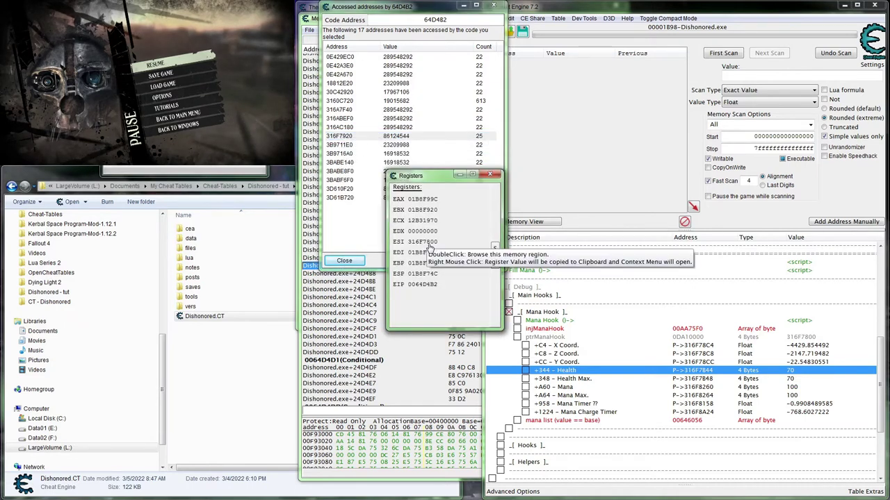
left_click(493, 174)
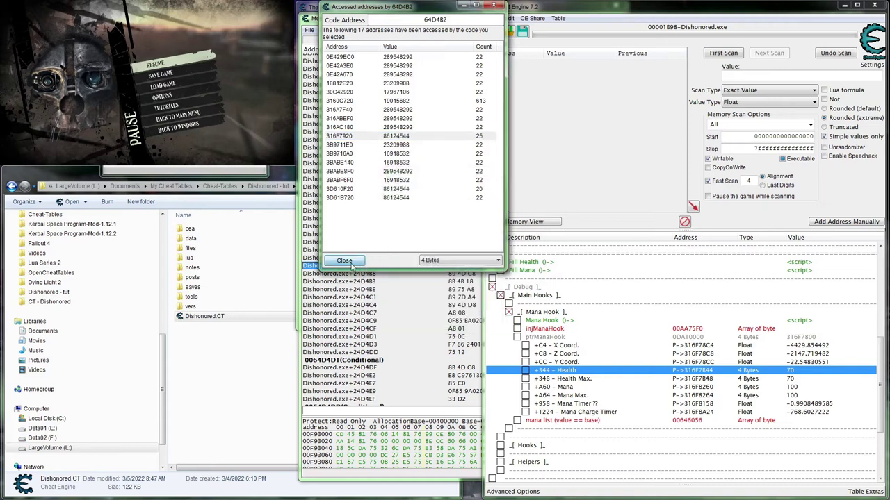
left_click(344, 261)
- Break and trace the mov eax,[esi+00000120] instruction at Dishonored.exe+24D4B2 with a maximal trace count of 2000, unpausing the game to record it
left_click(440, 266)
right_click(439, 266)
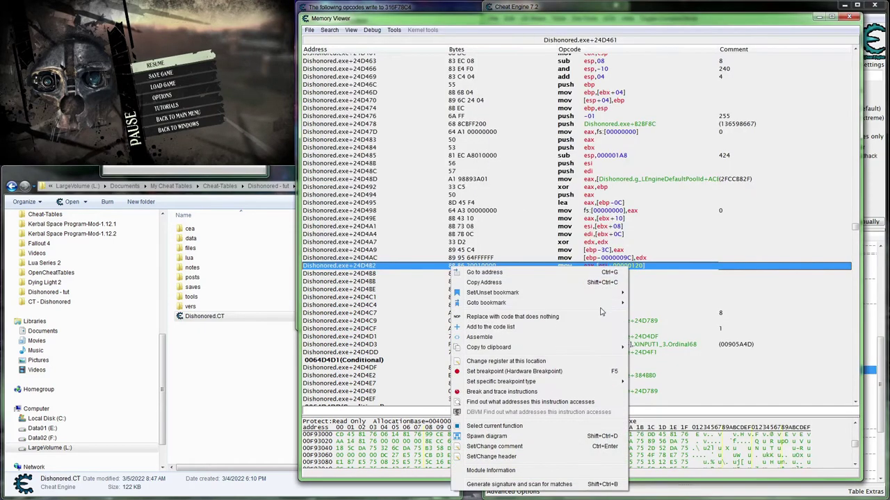
left_click(501, 391)
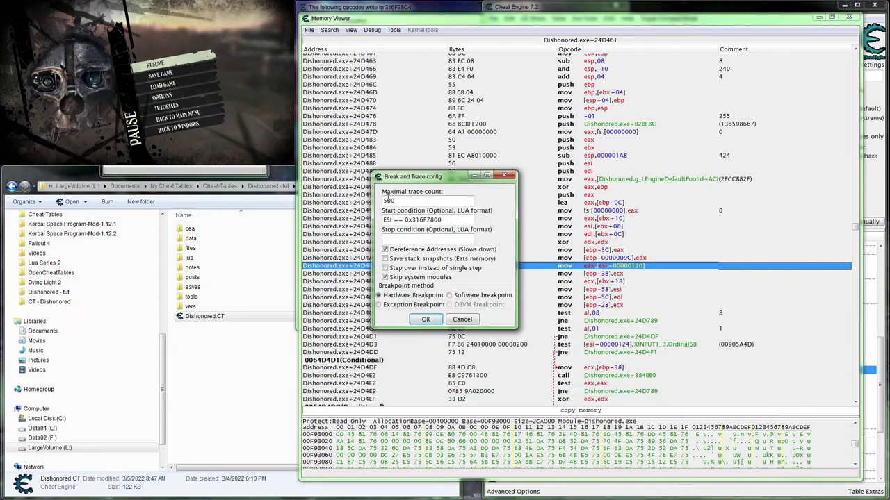
type("10")
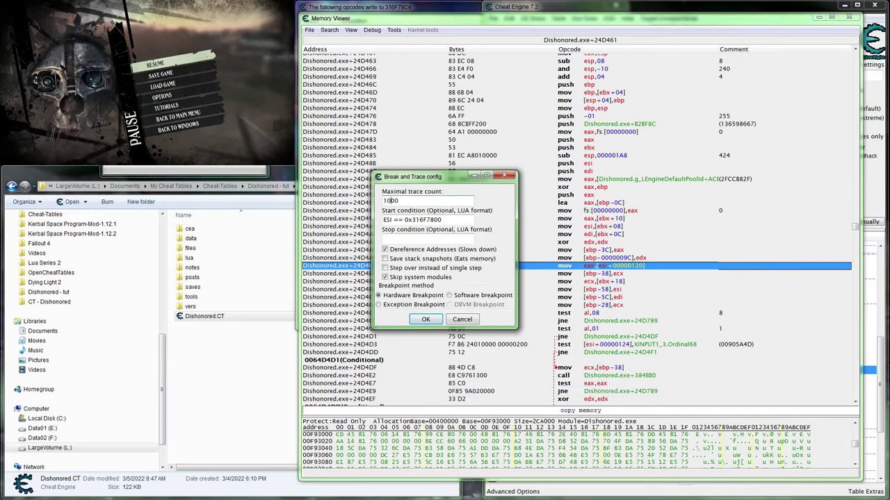
key("BackSpace")
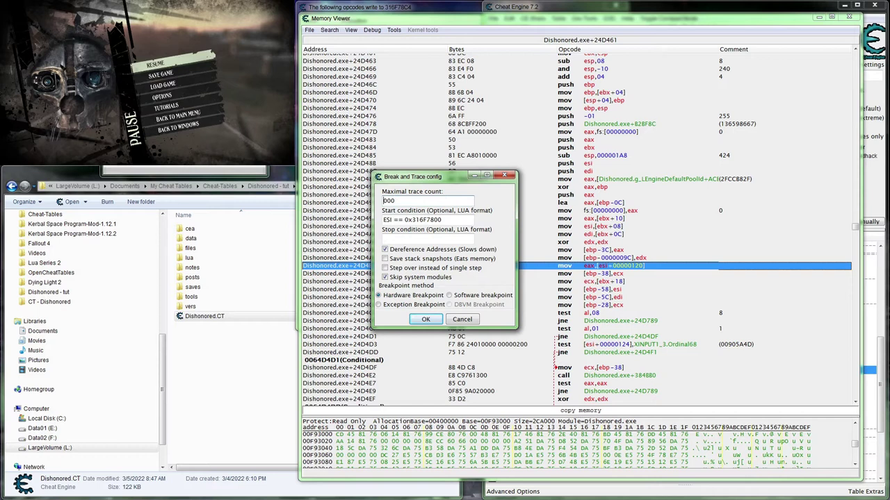
left_click(425, 319)
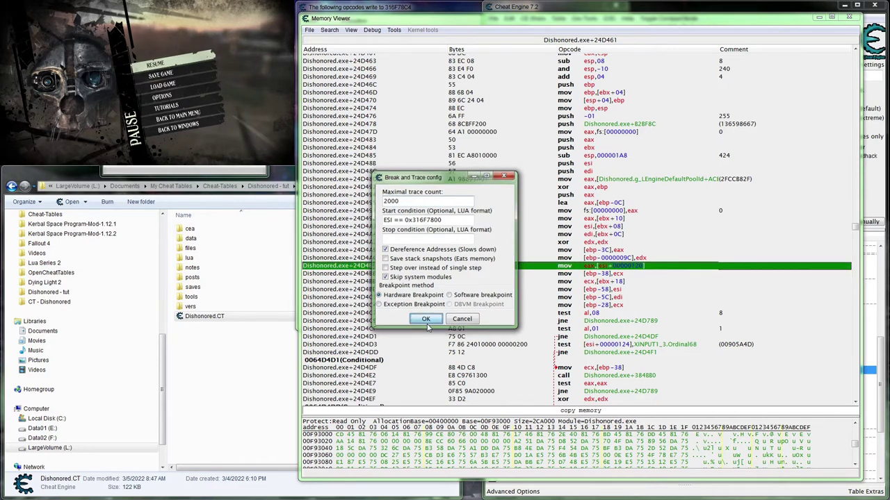
key("Escape")
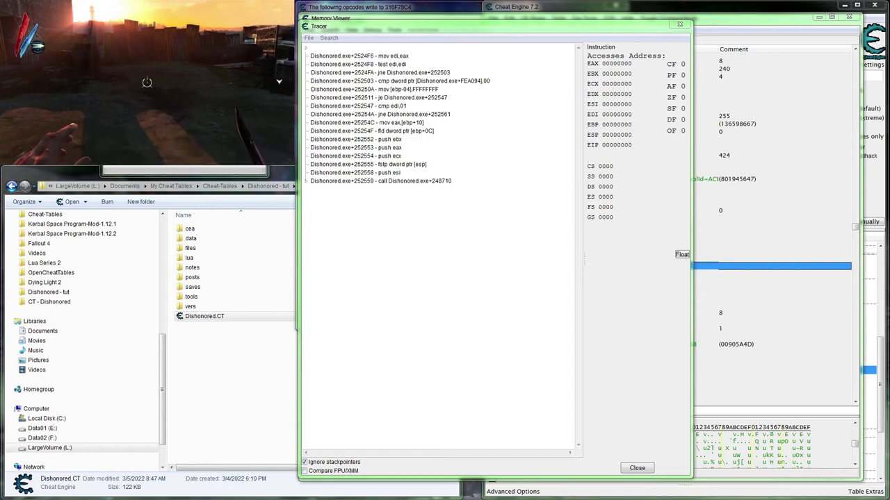
- Expand all branches of the recorded trace and collapse them again
right_click(428, 214)
left_click(447, 220)
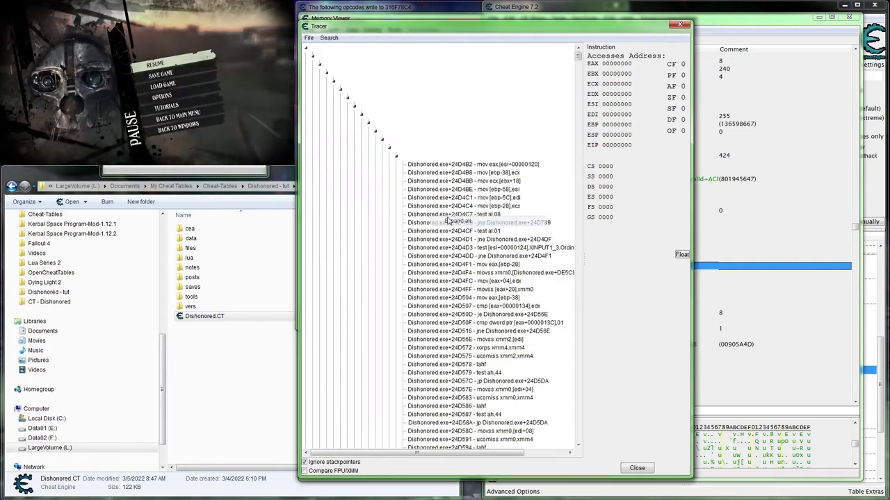
left_click(446, 178)
scroll(442, 139, "down", 3)
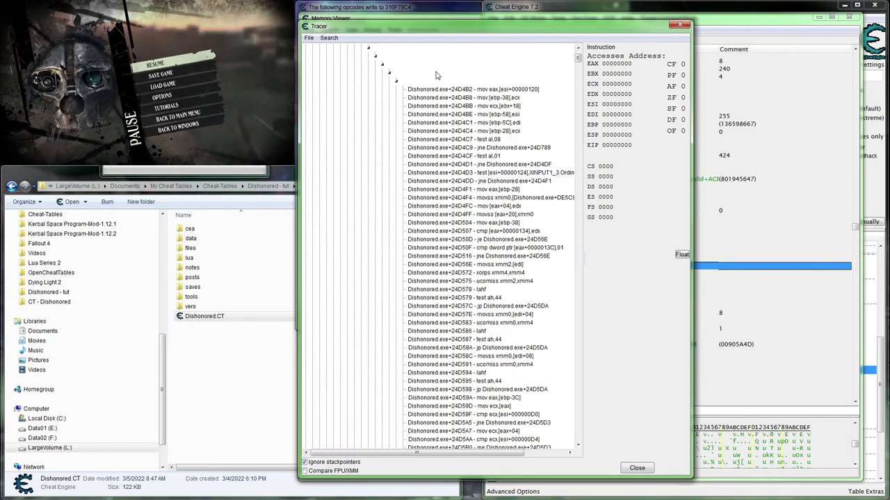
right_click(439, 79)
left_click(452, 91)
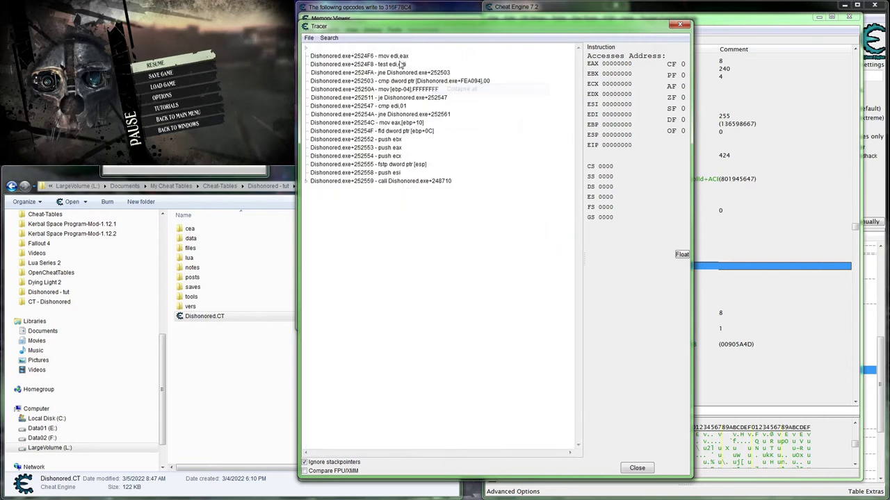
- Expand the nested first branches of the trace one level at a time down to the Dishonored.exe+24D4B2 instruction
left_click(310, 56)
left_click(315, 63)
left_click(321, 71)
left_click(327, 77)
left_click(333, 83)
left_click(340, 89)
left_click(347, 97)
left_click(355, 107)
left_click(362, 116)
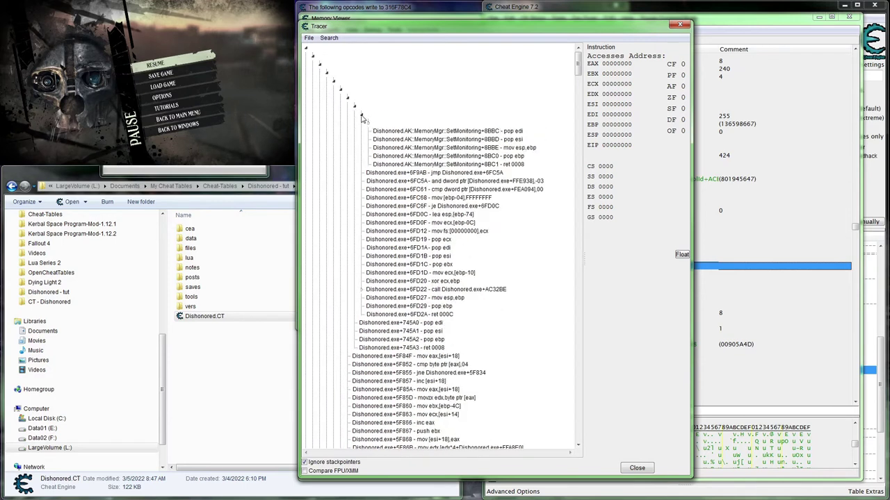
left_click(368, 123)
left_click(375, 131)
left_click(382, 139)
left_click(389, 148)
left_click(396, 156)
- Widen the Tracer window, examine the traced instructions from Dishonored.exe+24D4B2 to the function's return, and close the trace
scroll(466, 212, "down", 8)
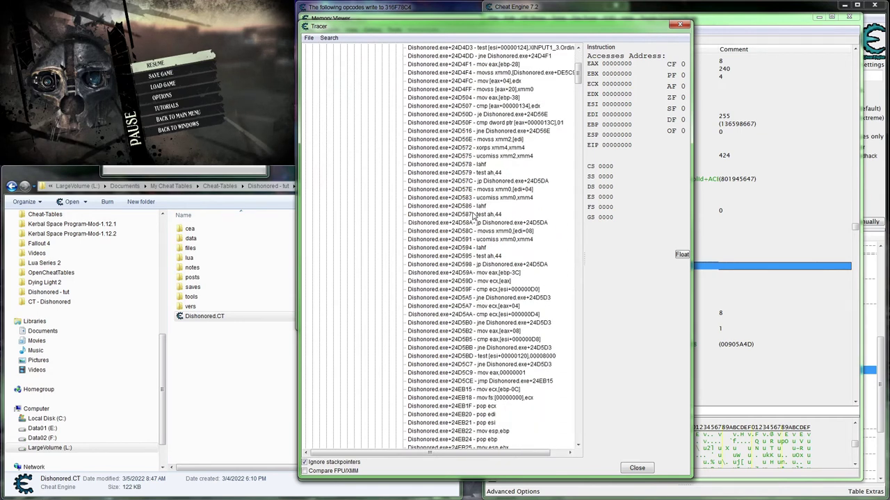
scroll(473, 217, "up", 1)
left_click_drag(693, 237, 753, 237)
scroll(560, 213, "up", 4)
scroll(558, 214, "down", 2)
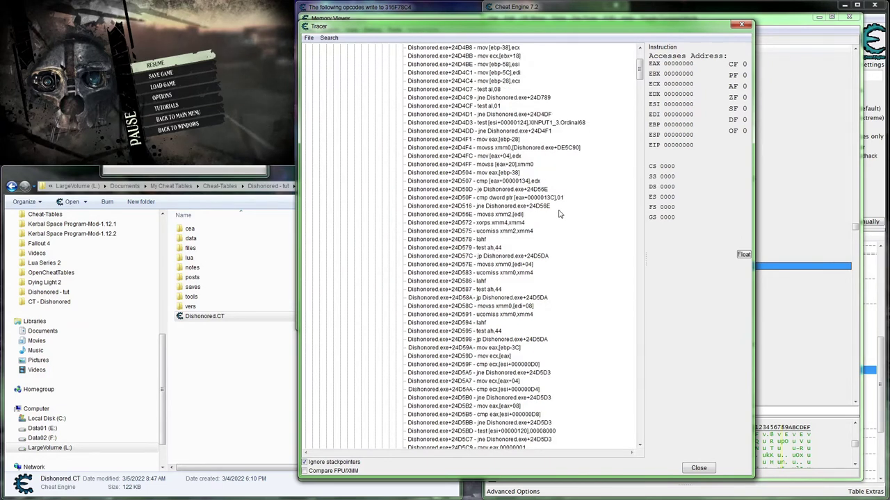
scroll(558, 214, "down", 3)
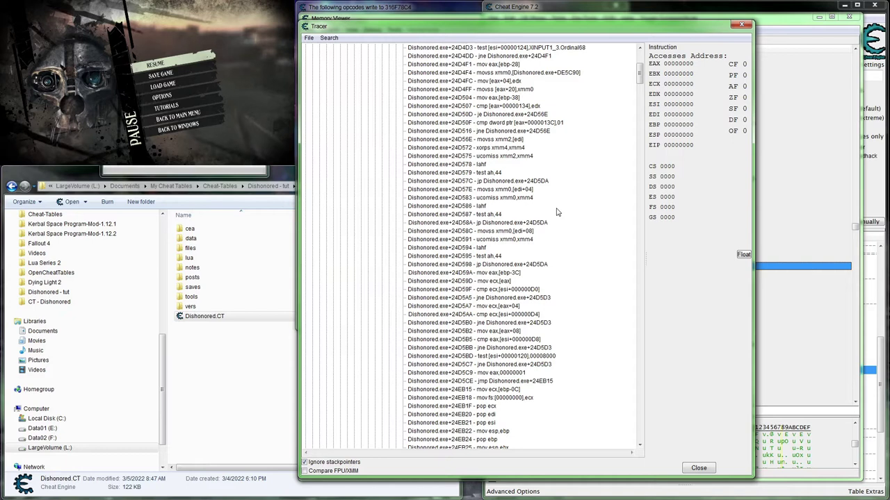
left_click(741, 25)
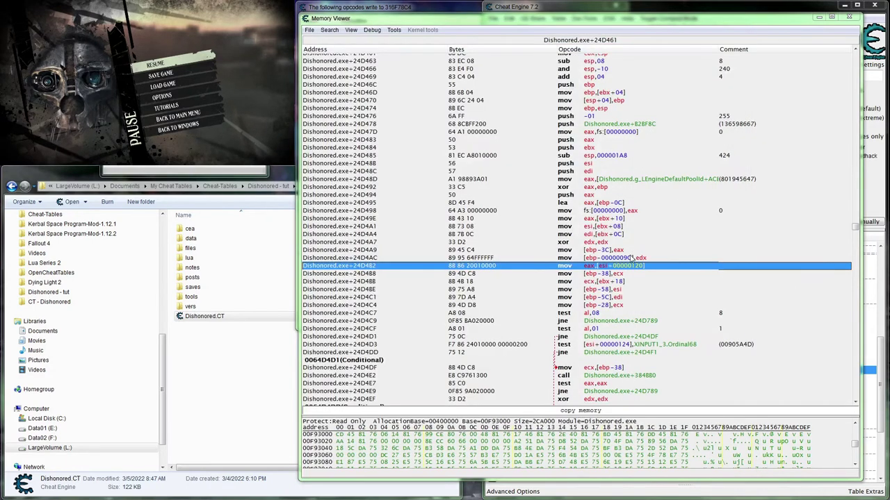
- Start another break and trace on the Dishonored.exe+24D4B2 instruction with stack snapshots saved and a maximal trace count of 2000
key("Escape")
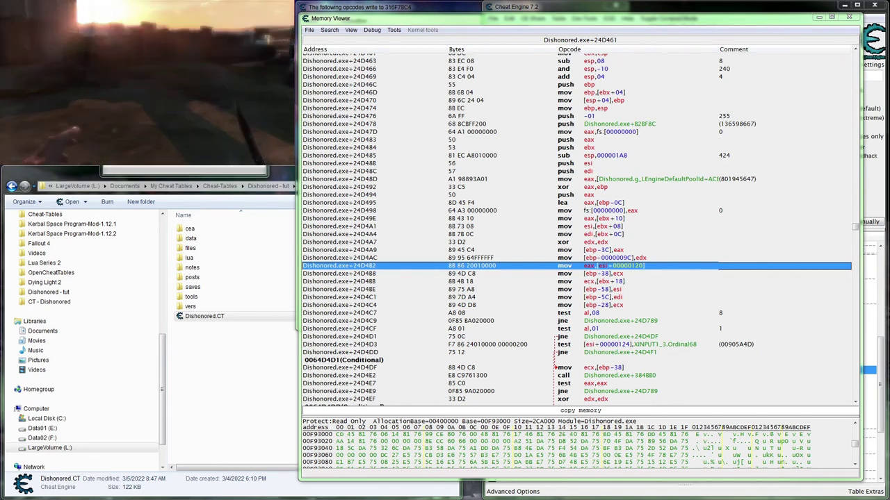
key("Escape")
right_click(625, 267)
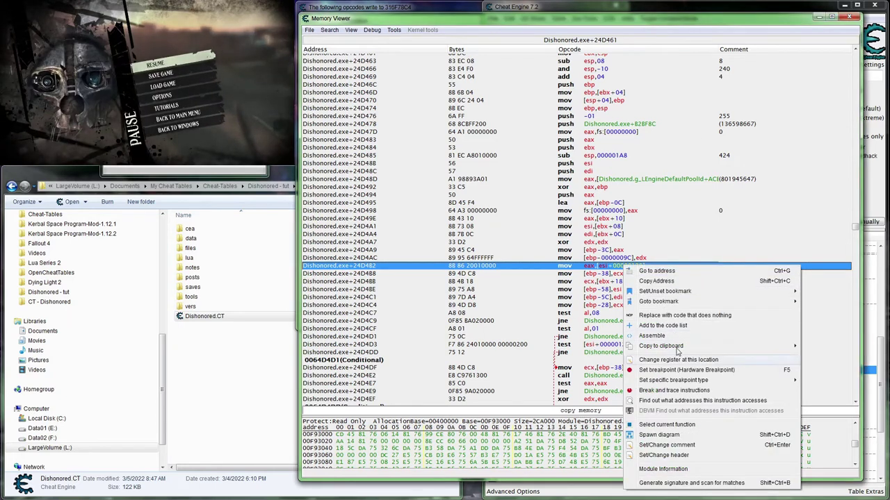
left_click(666, 393)
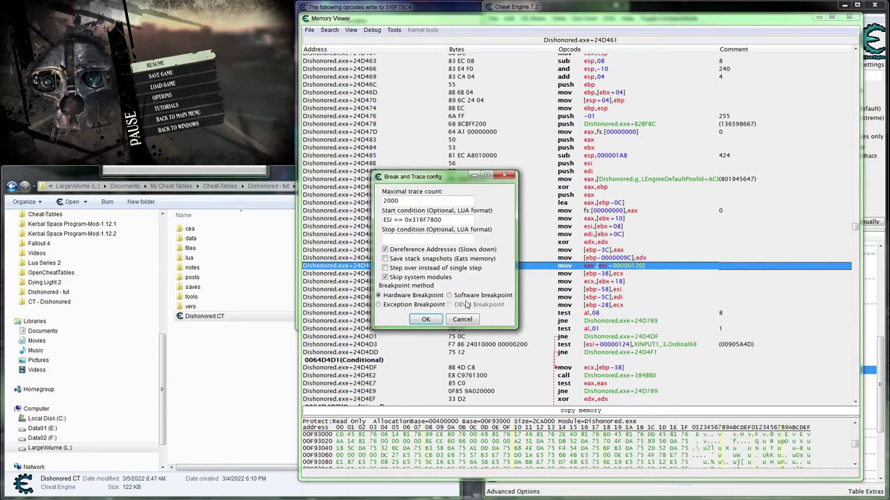
left_click(386, 259)
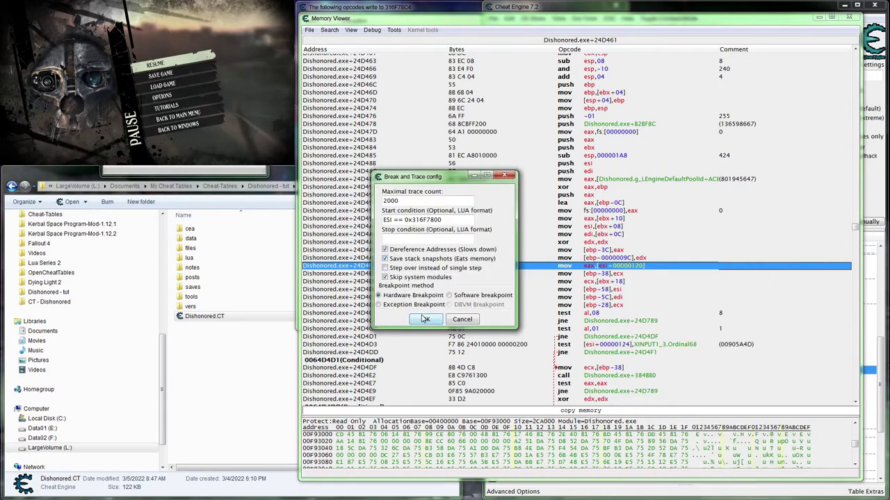
left_click(425, 319)
- Briefly unpause the game to record the trace with stack snapshots, and pause it again
left_click(280, 50)
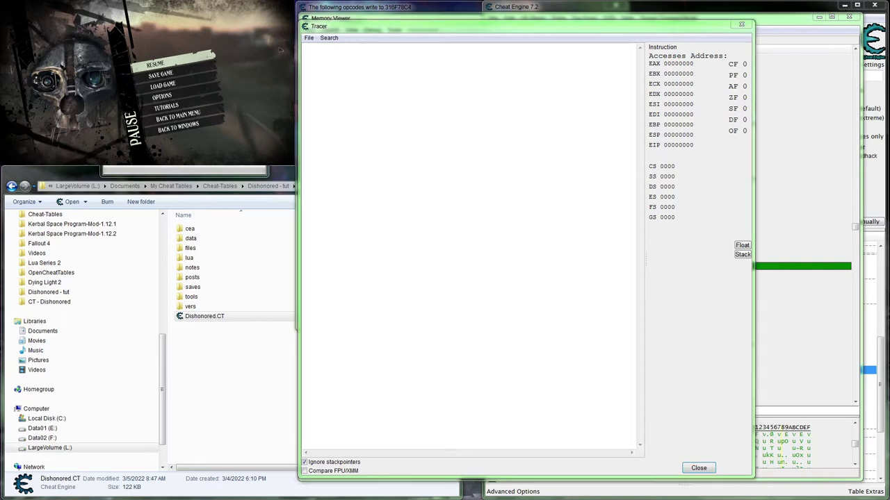
key("Escape")
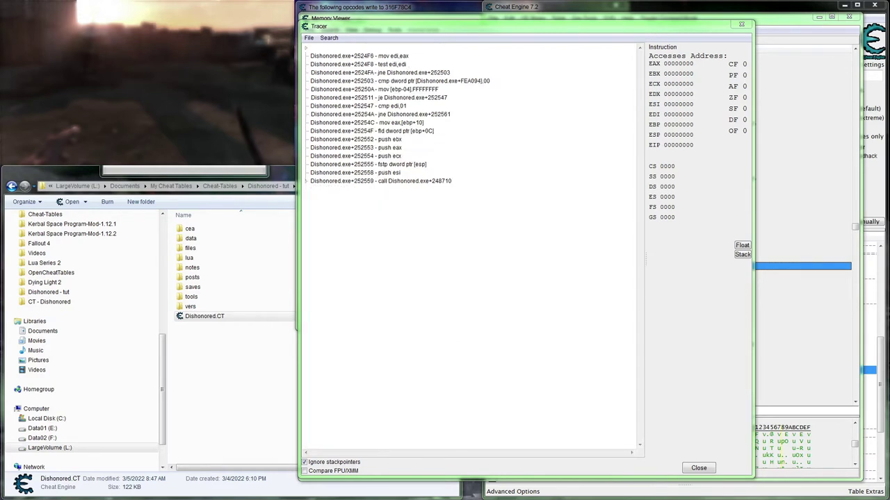
key("Escape")
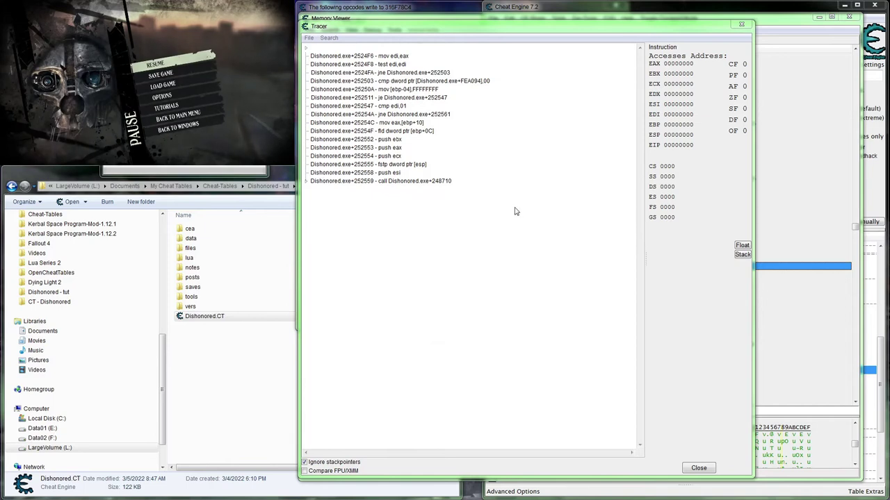
- Unfold the new trace's nested first branches down to the mov eax,[esi+00000120] instruction
right_click(448, 230)
left_click(306, 48)
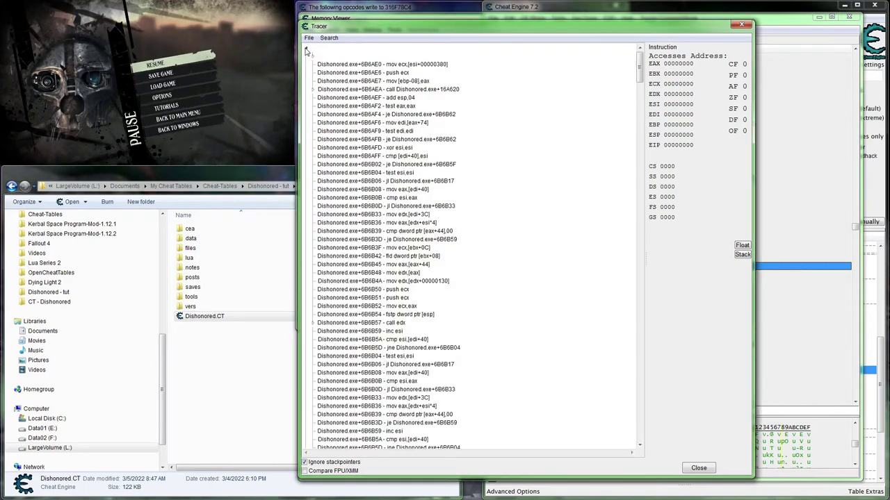
left_click(312, 56)
left_click(319, 64)
left_click(326, 72)
left_click(334, 81)
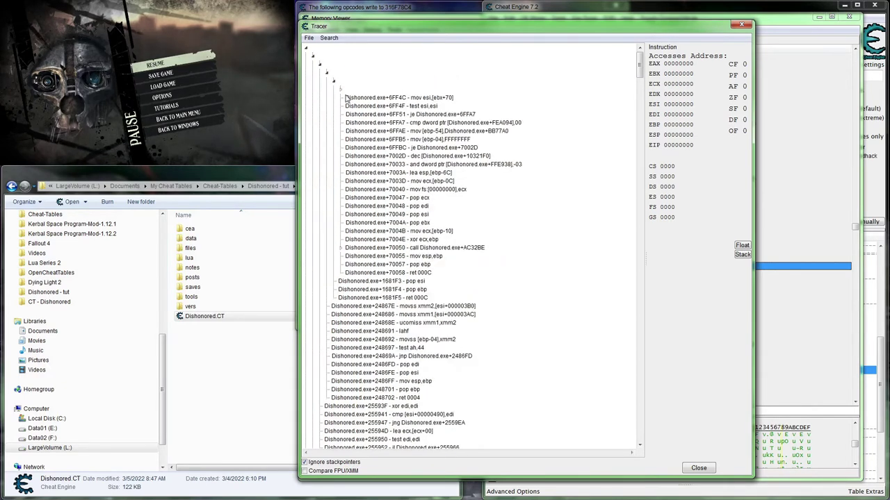
left_click(340, 89)
left_click(349, 98)
left_click(355, 106)
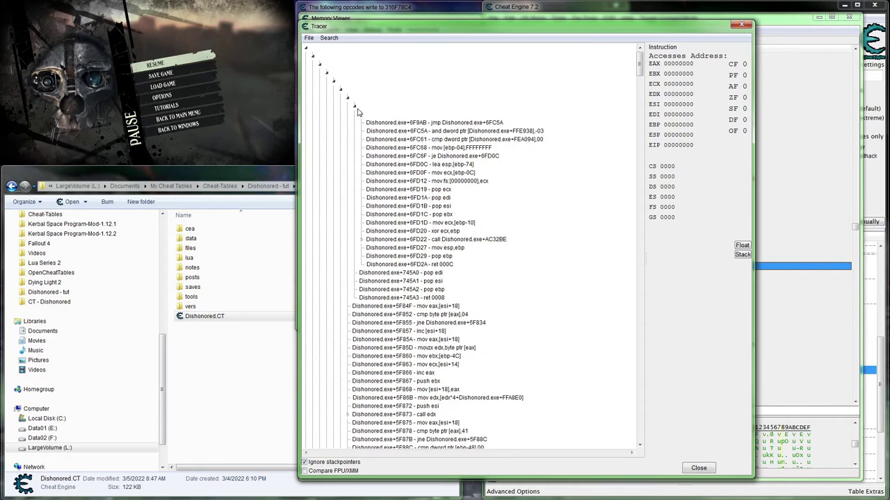
left_click(362, 114)
left_click(368, 123)
left_click(375, 131)
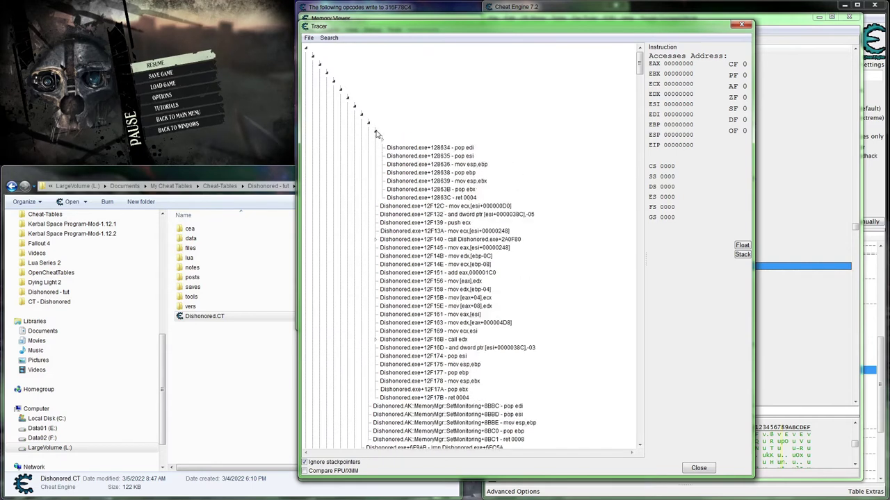
left_click(383, 140)
left_click(397, 159)
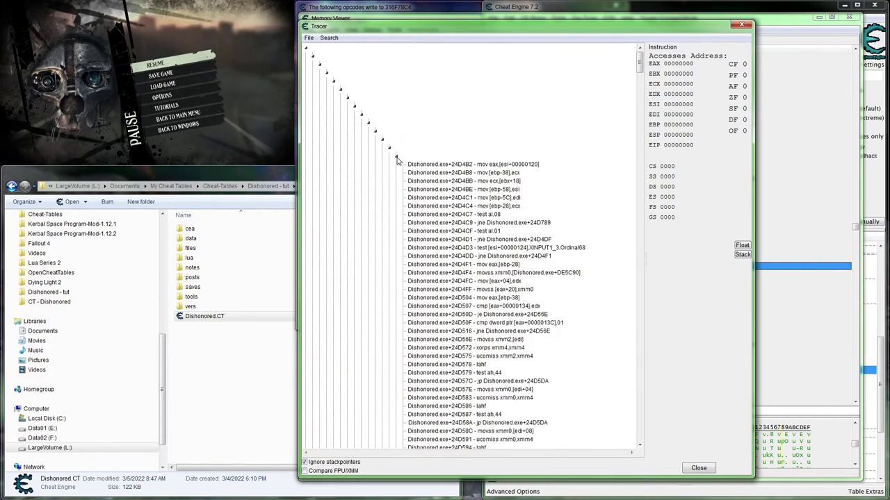
- Inspect the registers at the traced Dishonored.exe+24D4B2 instruction and examine the executed path through the jumps to the ret 0014 return
left_click(477, 165)
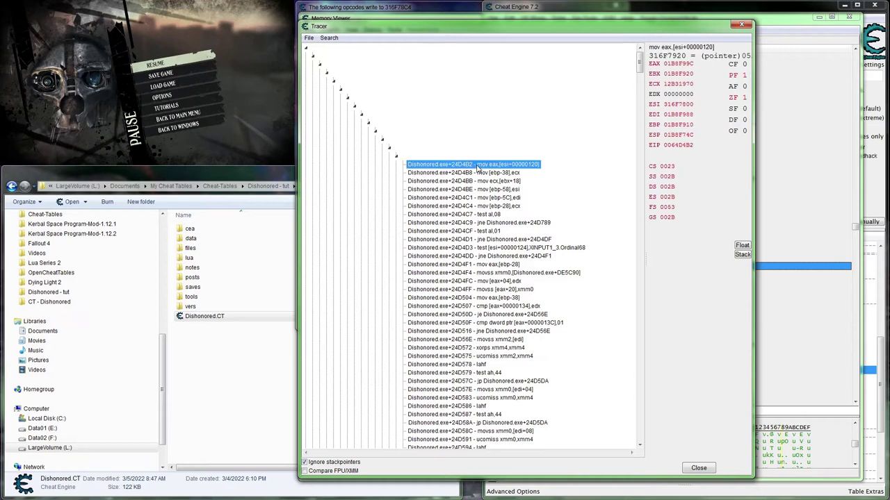
scroll(526, 206, "down", 15)
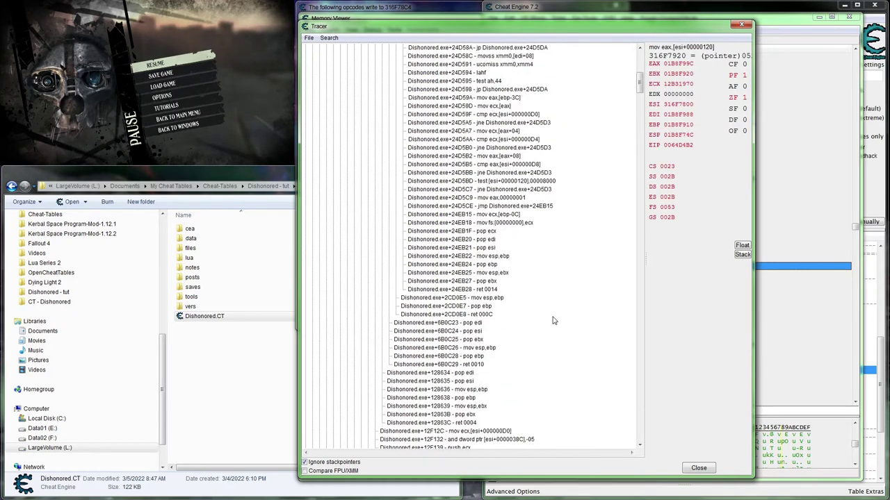
scroll(549, 319, "up", 5)
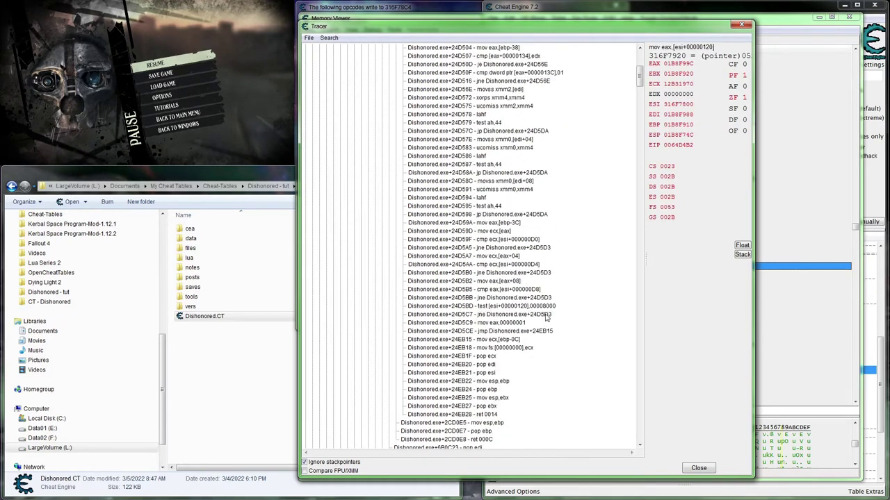
scroll(549, 317, "up", 3)
scroll(549, 318, "up", 5)
scroll(549, 317, "down", 7)
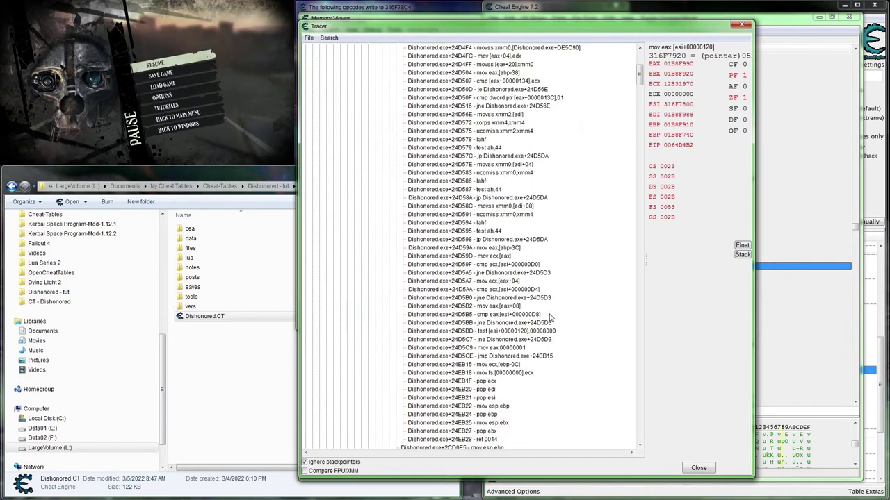
scroll(549, 318, "down", 2)
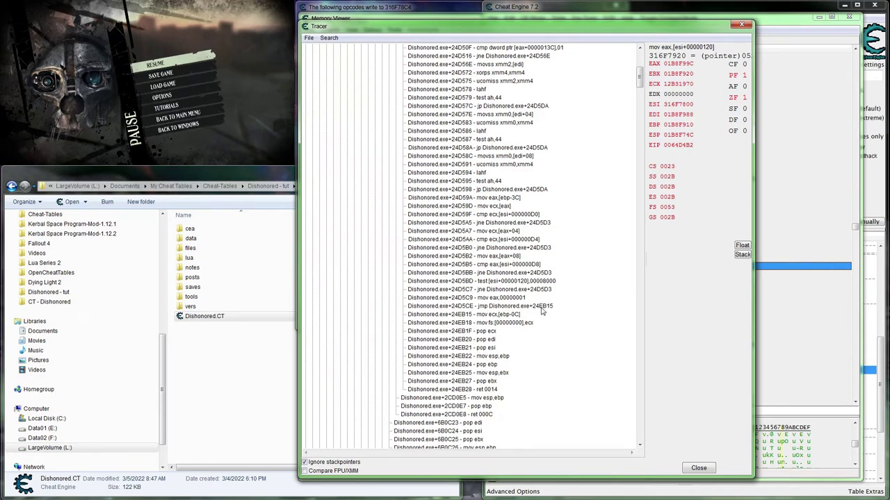
- Review the traced instructions from Dishonored.exe+24D4B2 down to the function's return at Dishonored.exe+24EB28
scroll(540, 258, "down", 1)
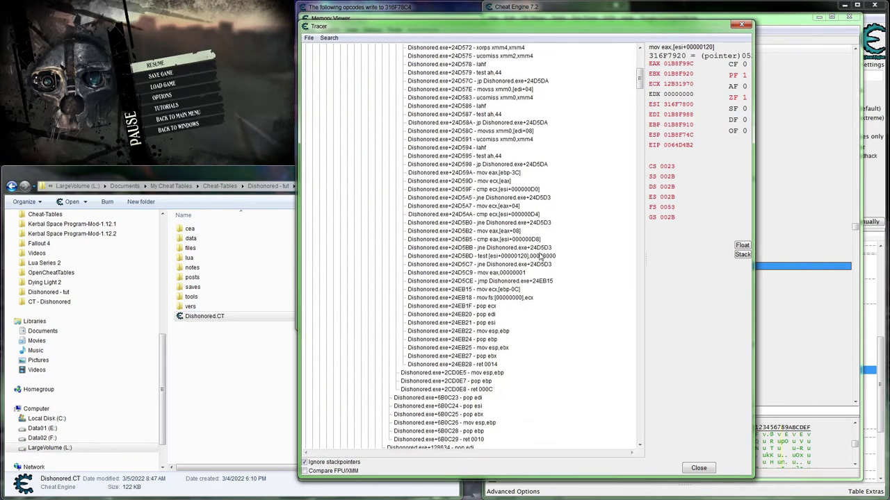
scroll(539, 257, "up", 4)
scroll(540, 257, "up", 4)
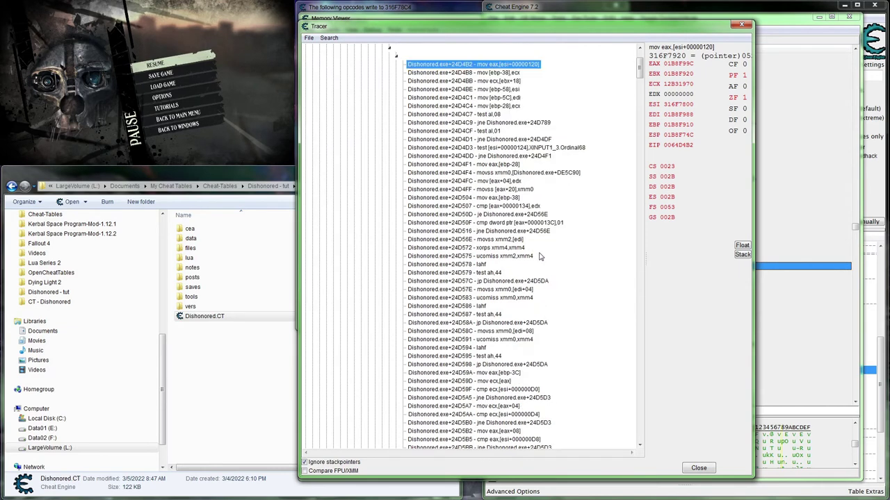
scroll(538, 139, "down", 7)
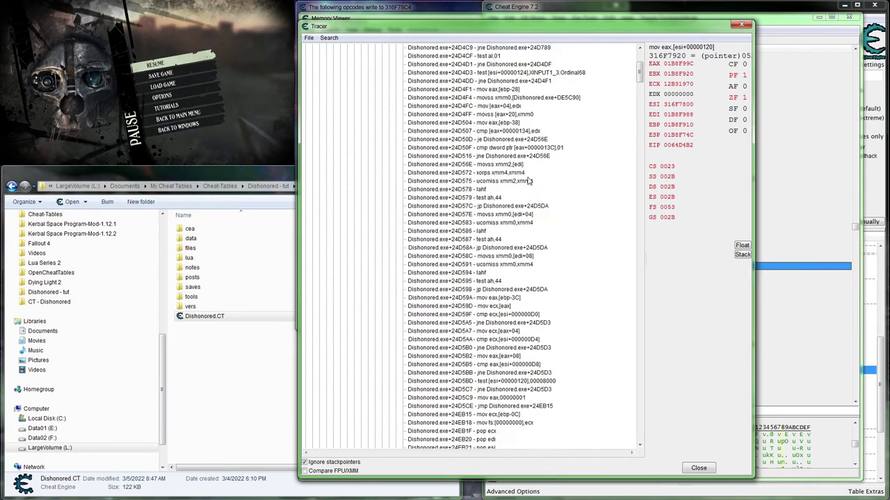
scroll(537, 200, "down", 1)
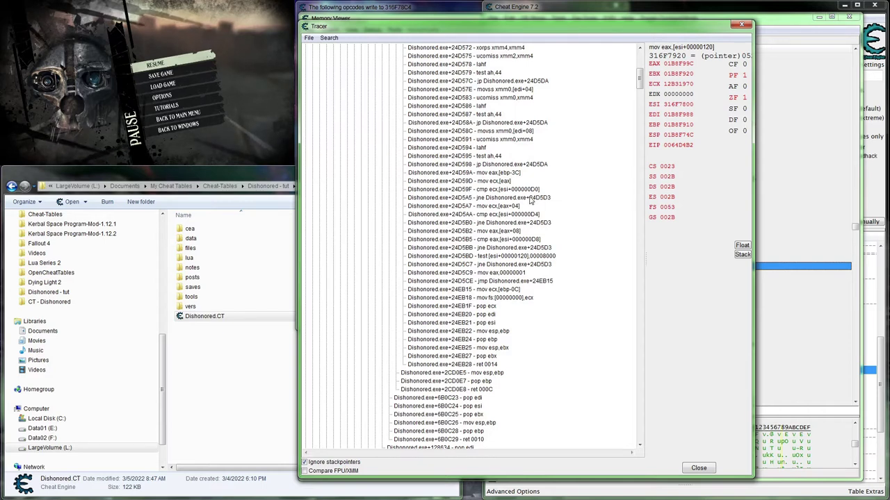
scroll(530, 200, "up", 4)
scroll(531, 199, "up", 5)
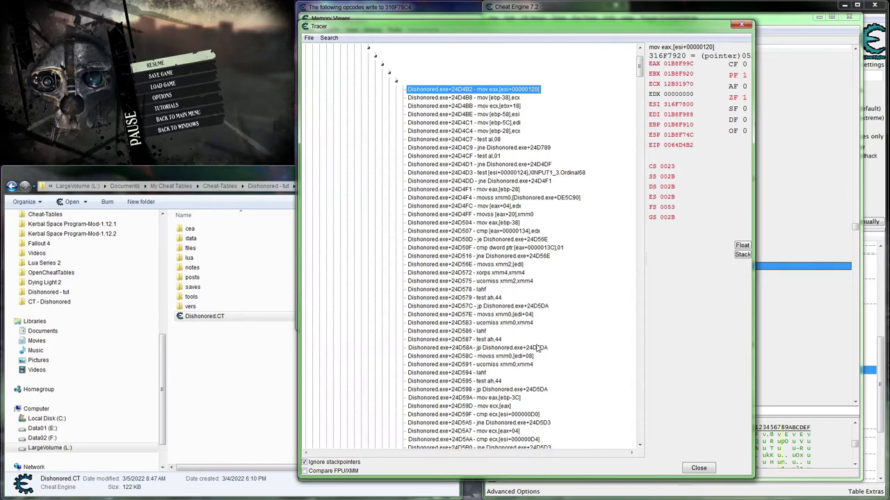
- Examine the XMM float registers and the stack snapshot for the traced mov eax,[esi+00000120] instruction, closing the stack view when done
left_click(742, 247)
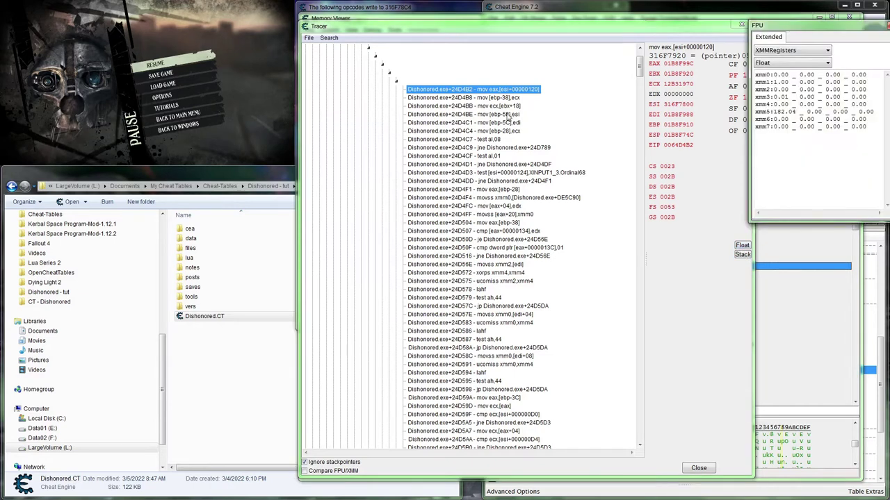
left_click(489, 93)
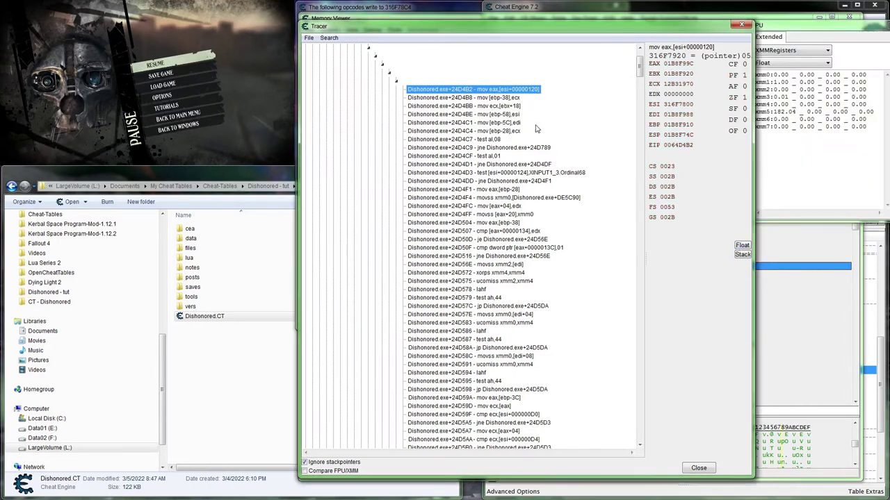
left_click(742, 254)
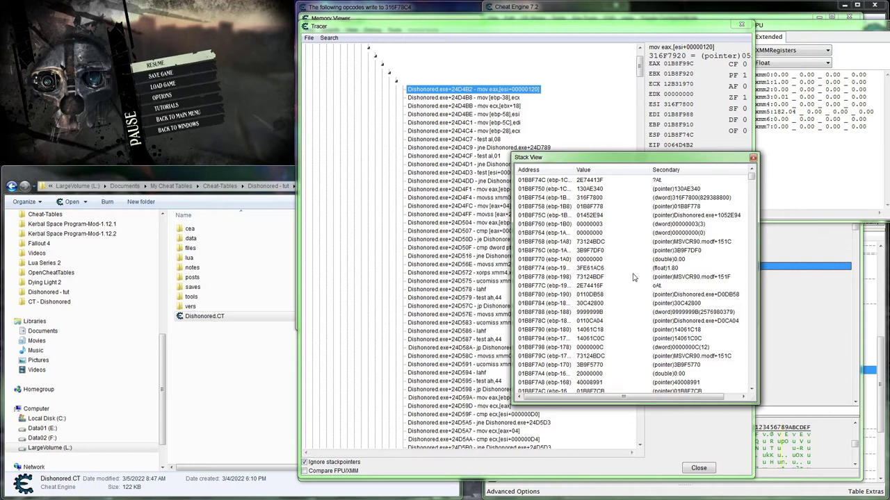
scroll(635, 296, "down", 10)
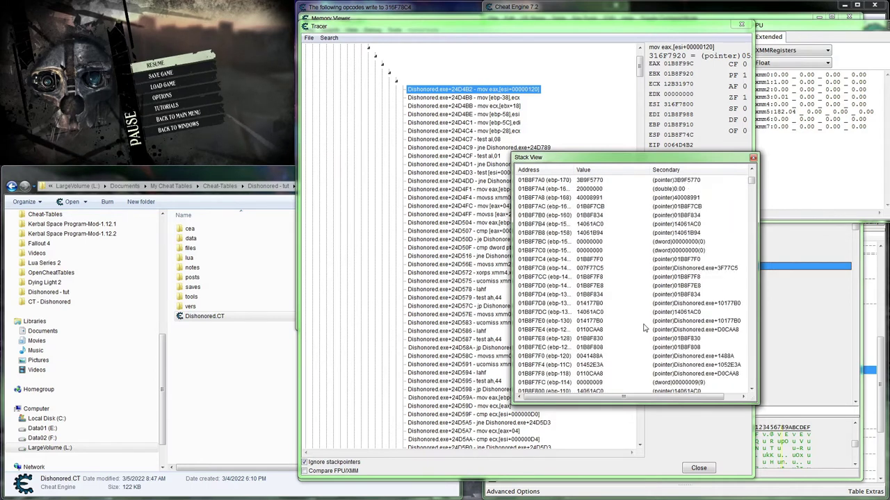
scroll(644, 328, "down", 8)
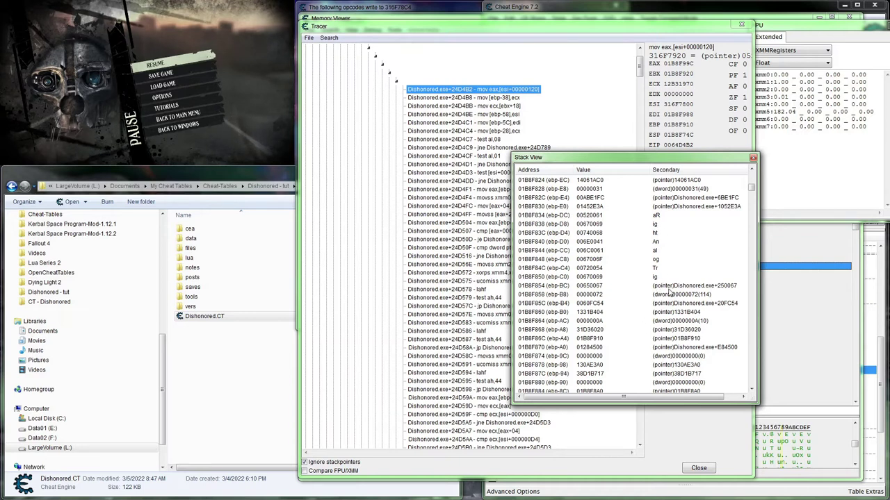
scroll(661, 302, "down", 3)
scroll(660, 304, "down", 3)
scroll(646, 299, "down", 3)
scroll(647, 299, "down", 2)
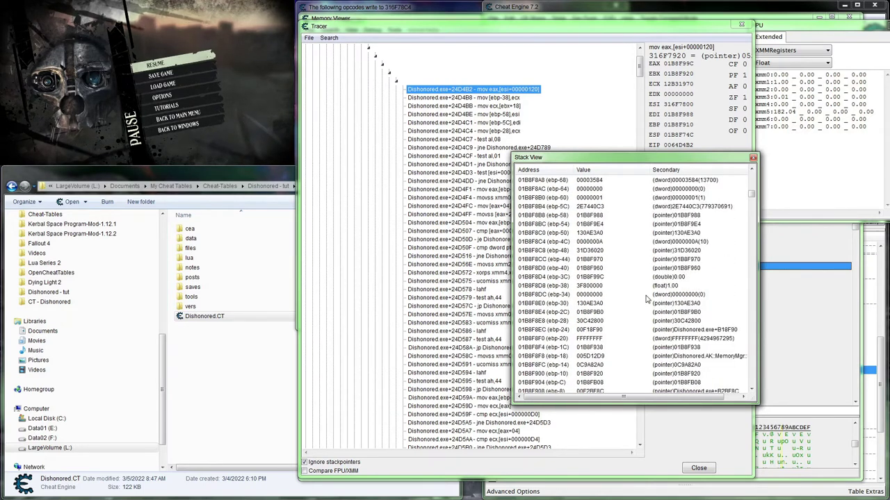
left_click(752, 159)
- Follow the traced execution path from the jne at Dishonored.exe+24D4D1 through the nested function returns
left_click(515, 165)
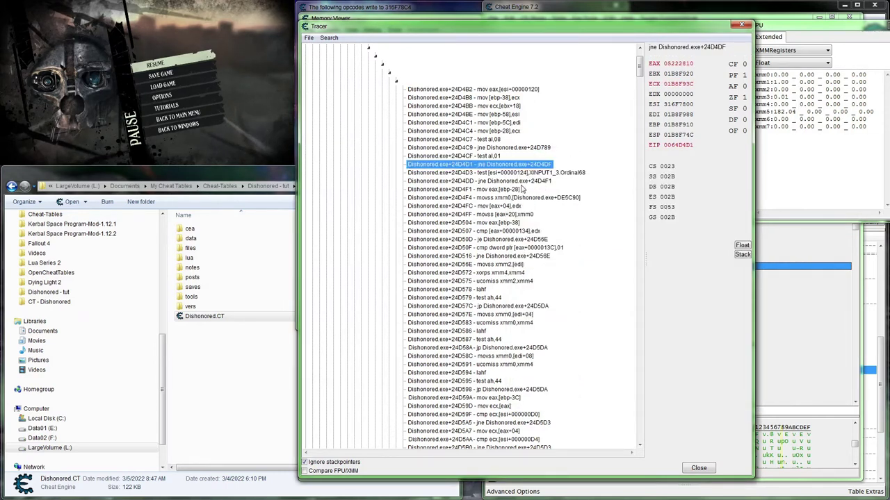
scroll(522, 189, "down", 2)
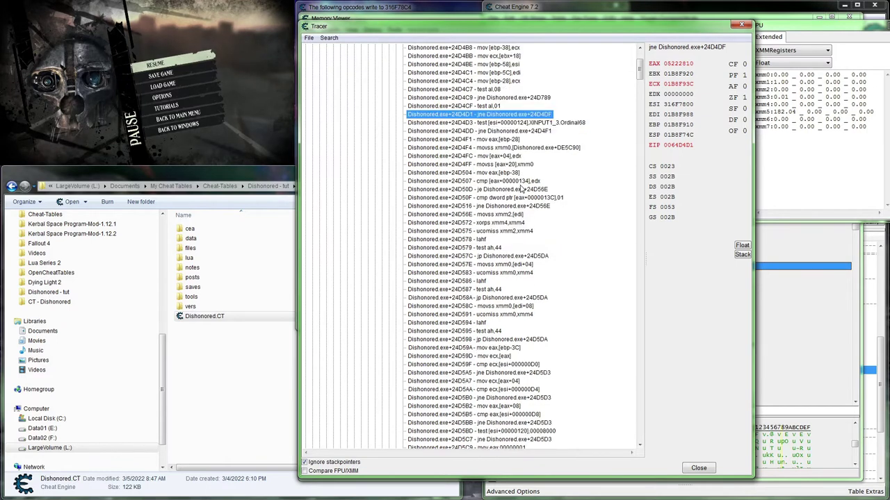
scroll(522, 189, "down", 2)
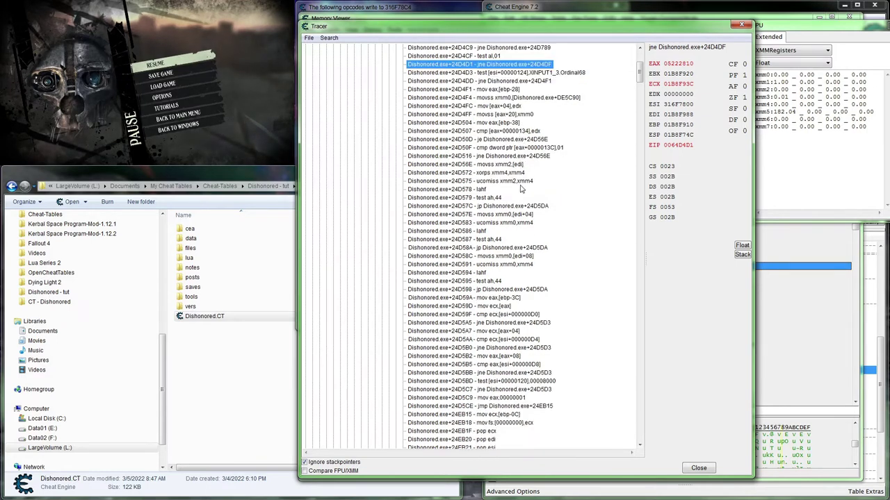
scroll(521, 189, "down", 3)
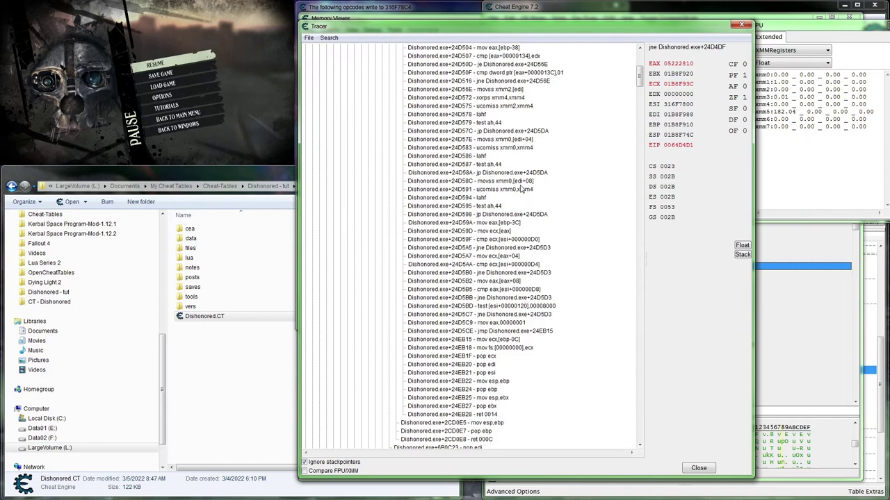
scroll(521, 190, "down", 2)
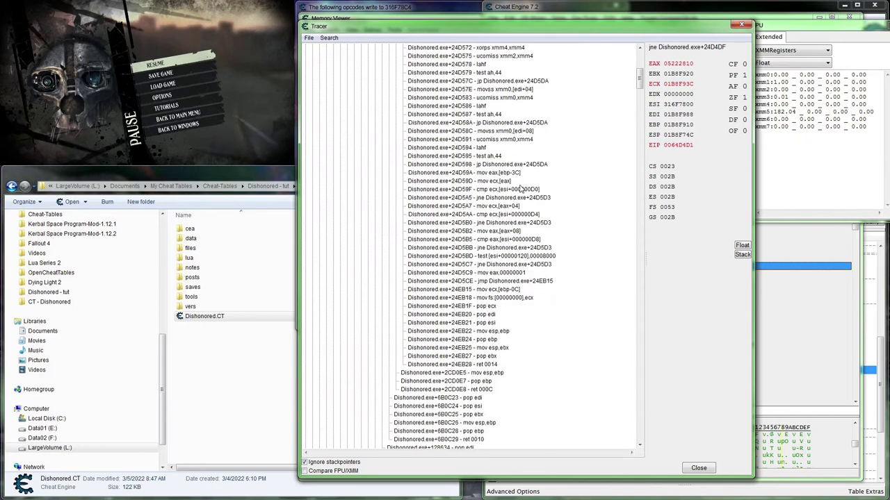
scroll(521, 189, "down", 1)
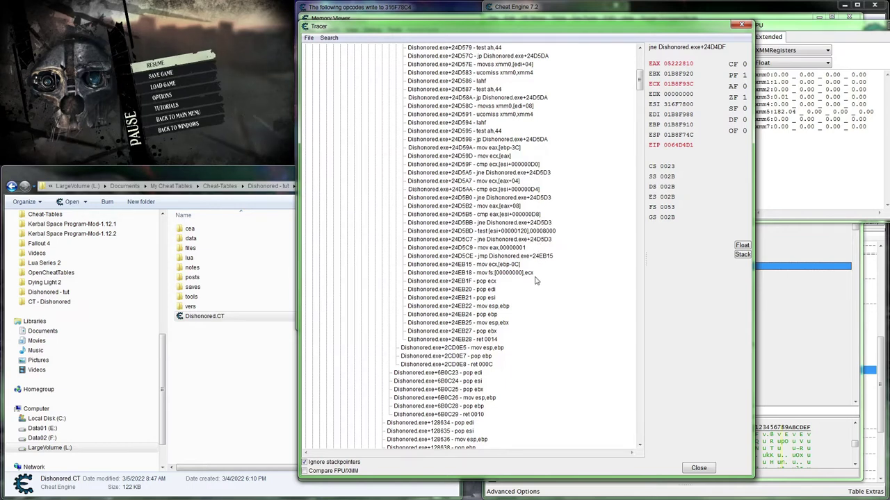
scroll(524, 339, "down", 4)
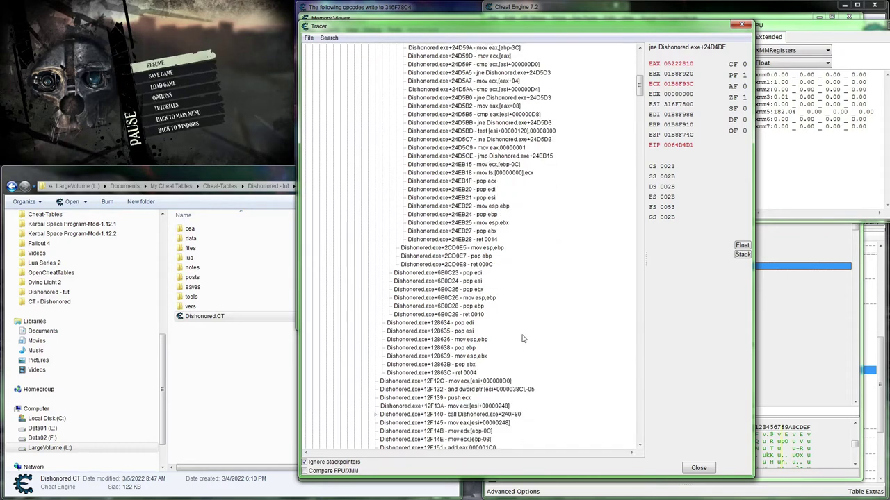
- Select the traced mov esp,ebp at Dishonored.exe+2CD0E5, bring the trace window back to the front and close the float register window
left_click(460, 248)
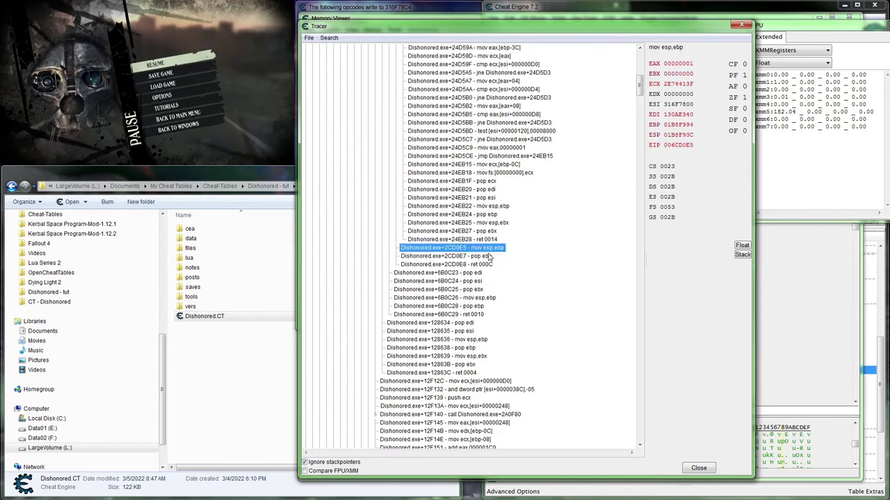
left_click(802, 280)
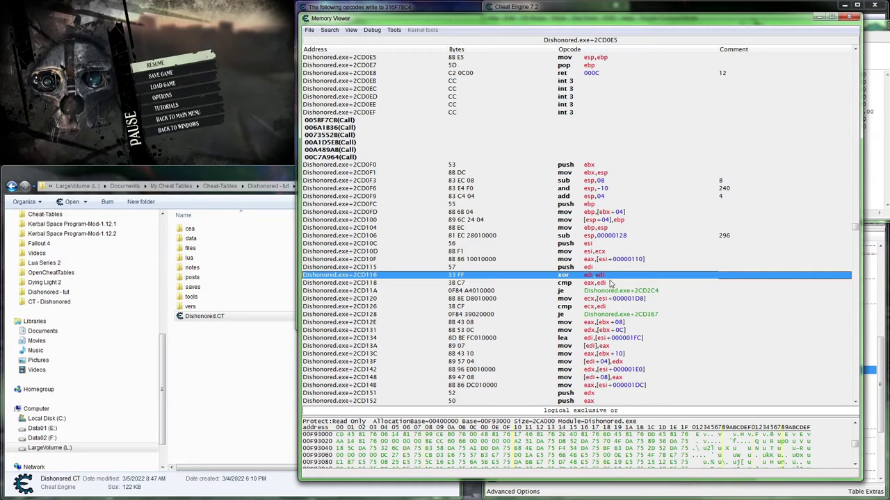
scroll(612, 282, "down", 2)
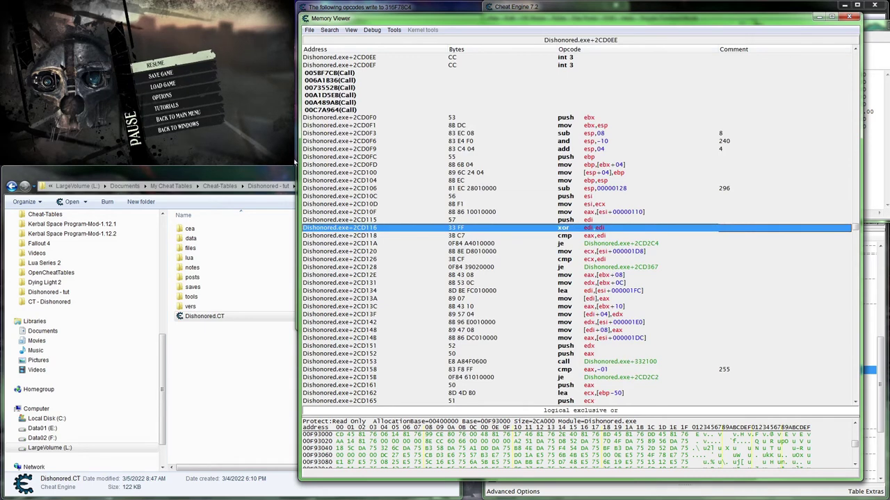
left_click(330, 7)
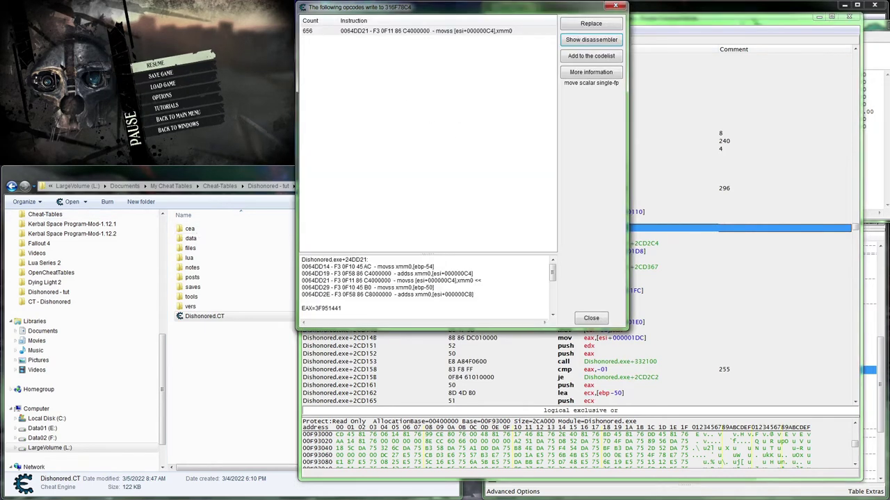
key("alt+Tab")
key("alt+Tab")
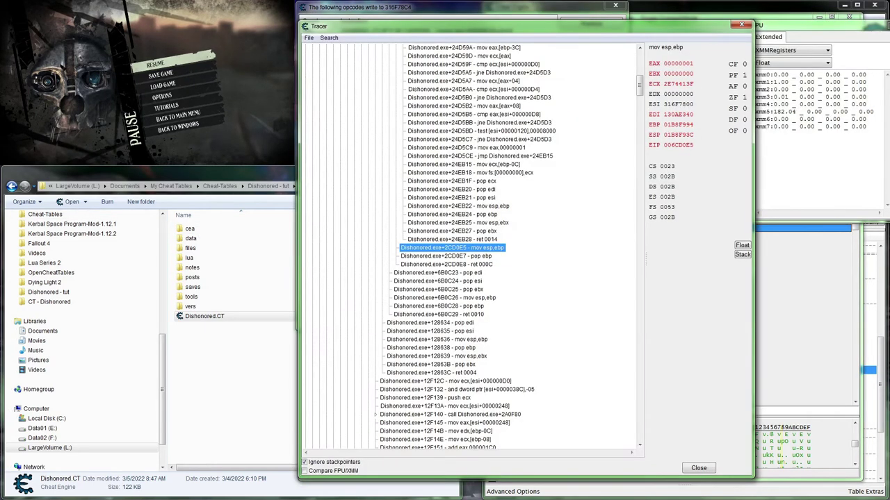
left_click(881, 26)
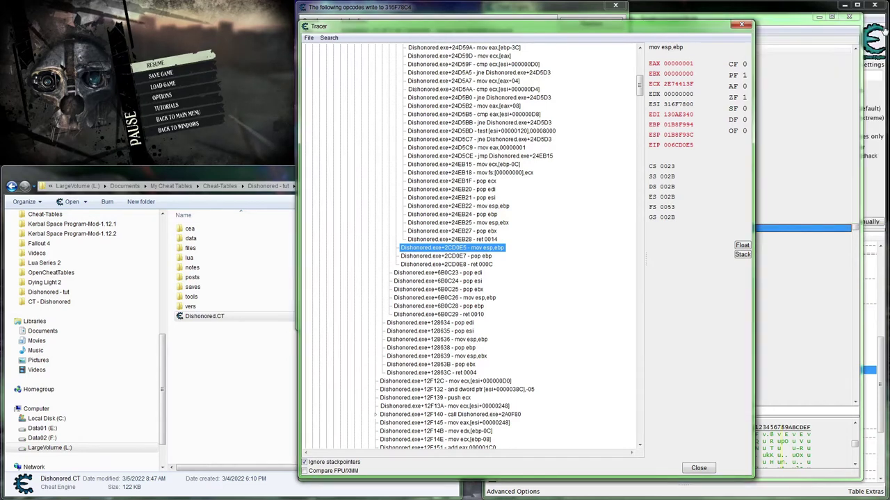
- Open the traced Dishonored.exe+2CD0E5 instruction in the disassembler and locate the movss instructions preceding the call to Dishonored.exe+24D460
double_click(474, 249)
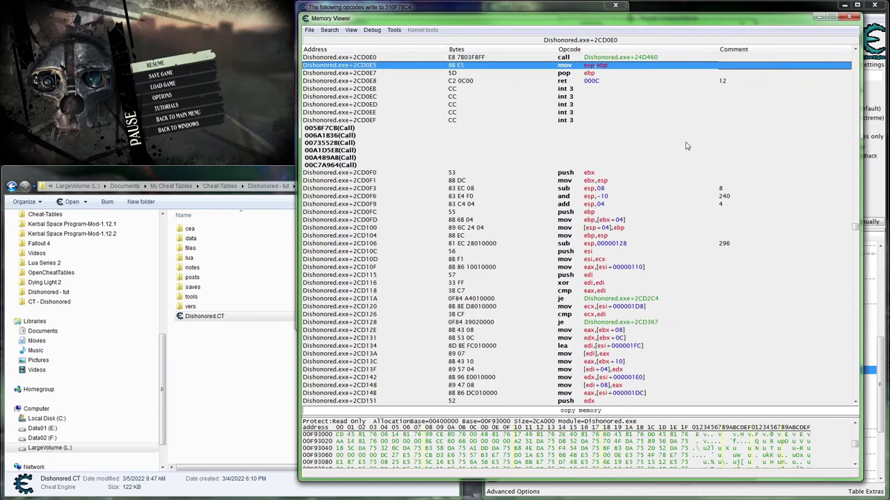
scroll(685, 146, "up", 7)
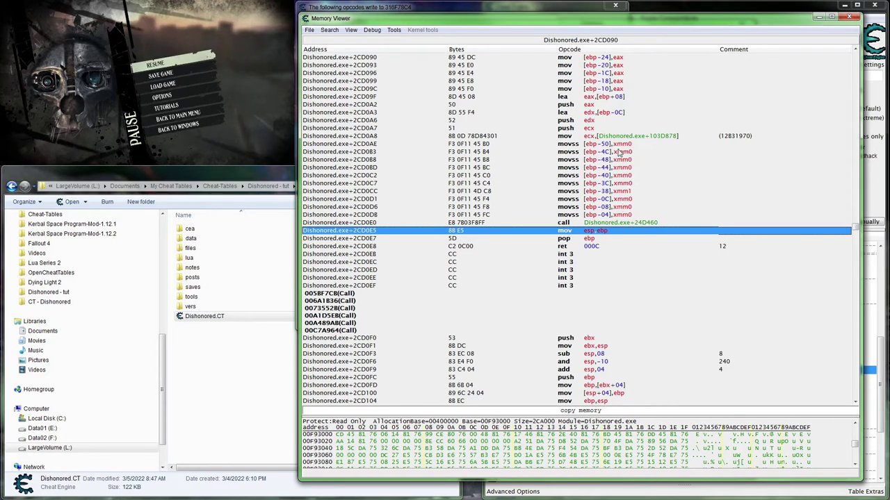
left_click(621, 152)
scroll(621, 153, "down", 1)
scroll(623, 162, "up", 6)
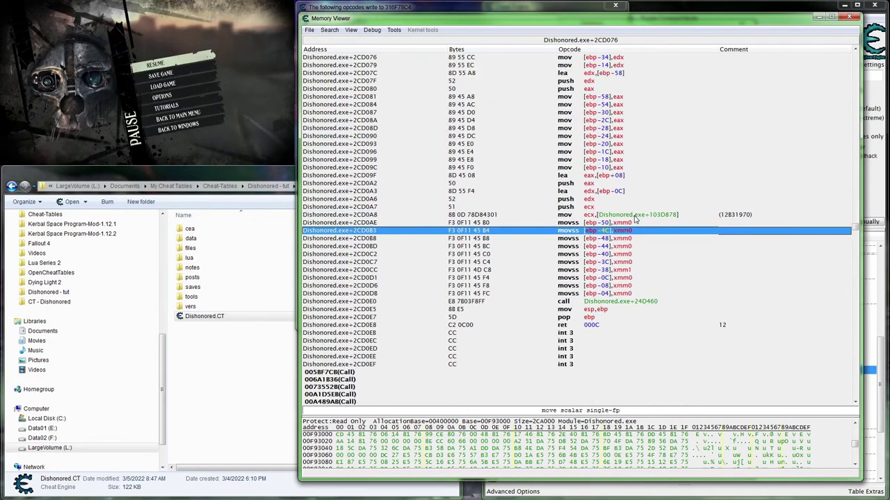
- Start a break and trace at Dishonored.exe+2CD0AE with a maximum count of 100, start condition ESI == 0x316F7800 and a hardware breakpoint
right_click(630, 223)
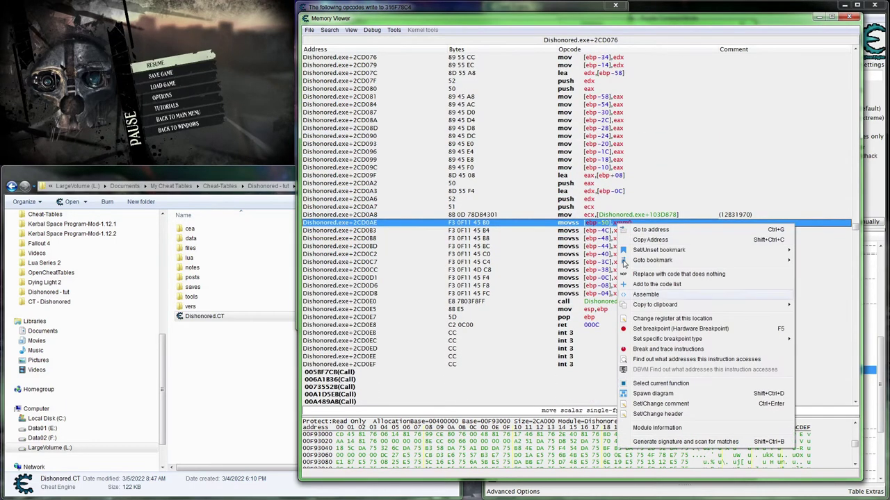
left_click(640, 350)
left_click_drag(391, 201, 375, 206)
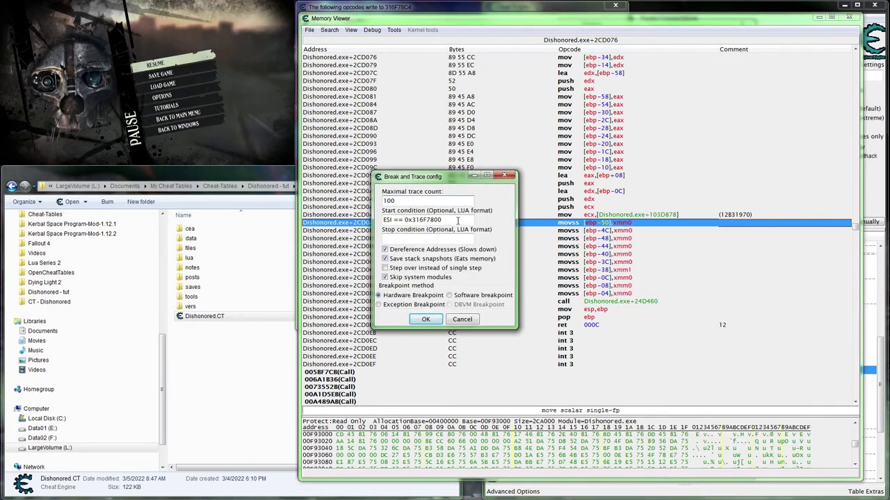
left_click_drag(458, 220, 380, 221)
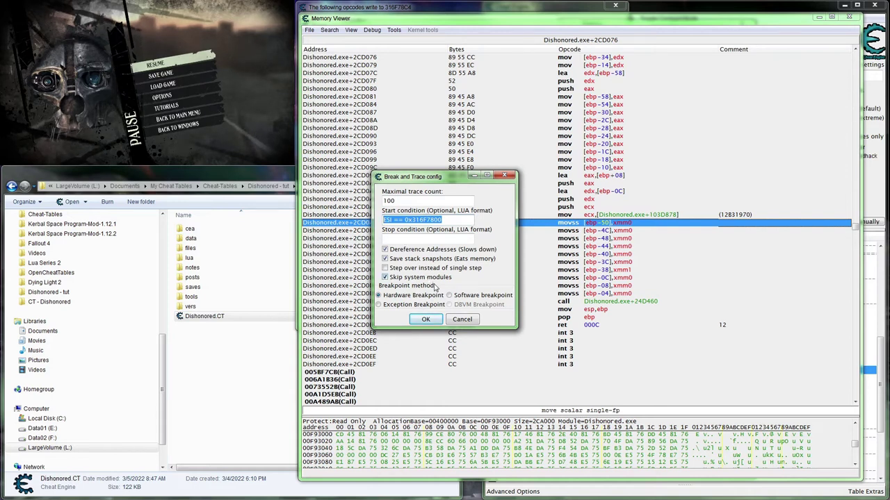
left_click(426, 320)
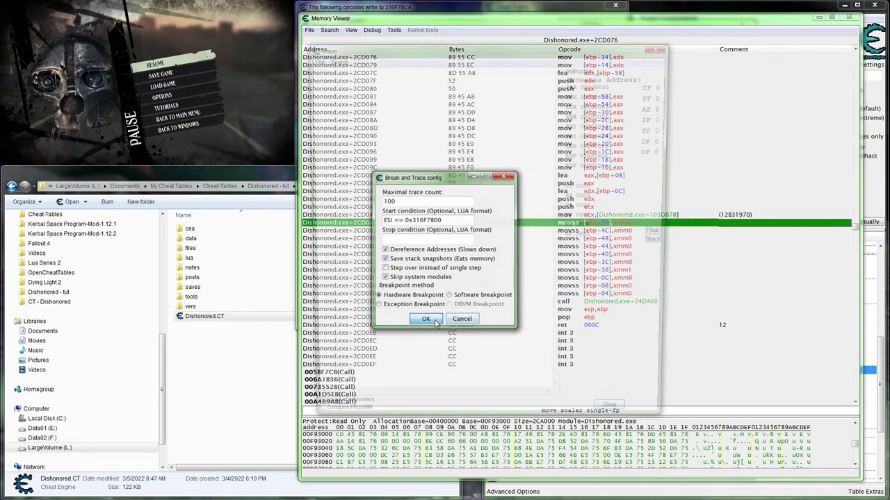
- Resume the game briefly to trigger the trace, and pause it again
left_click(273, 43)
key("Escape")
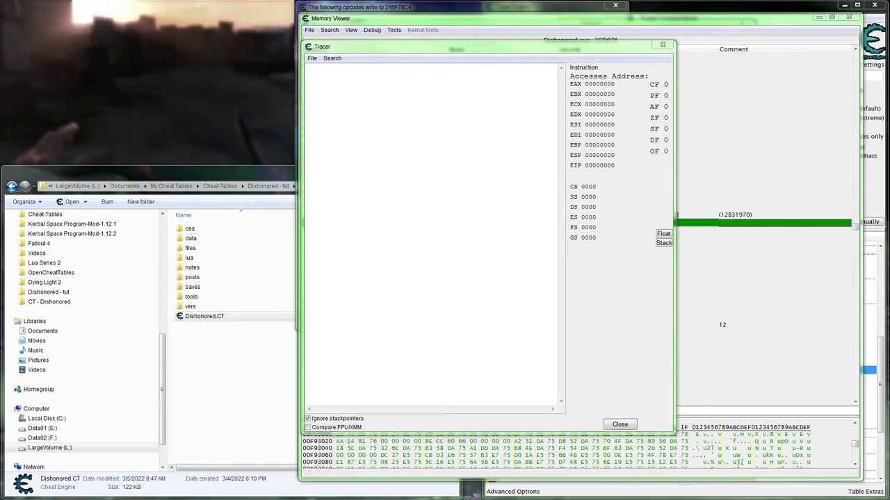
key("Escape")
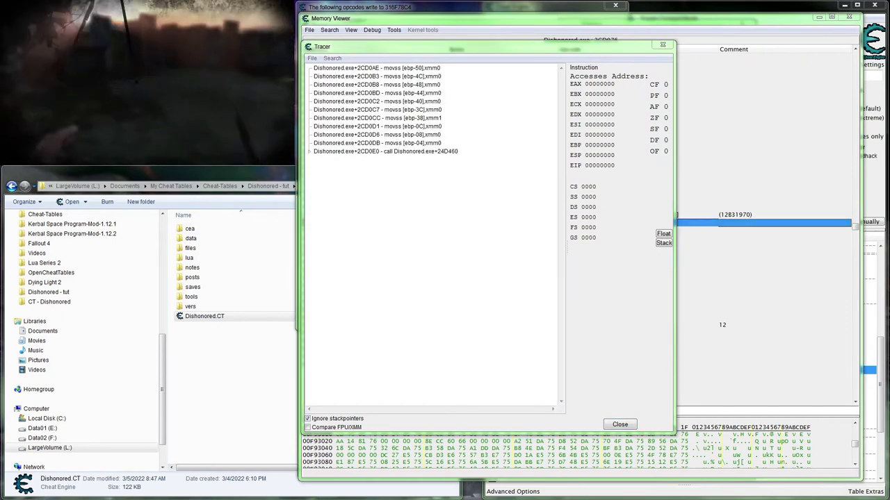
- Show the float registers for the first traced instruction, movss [ebp-50],xmm0
left_click(440, 69)
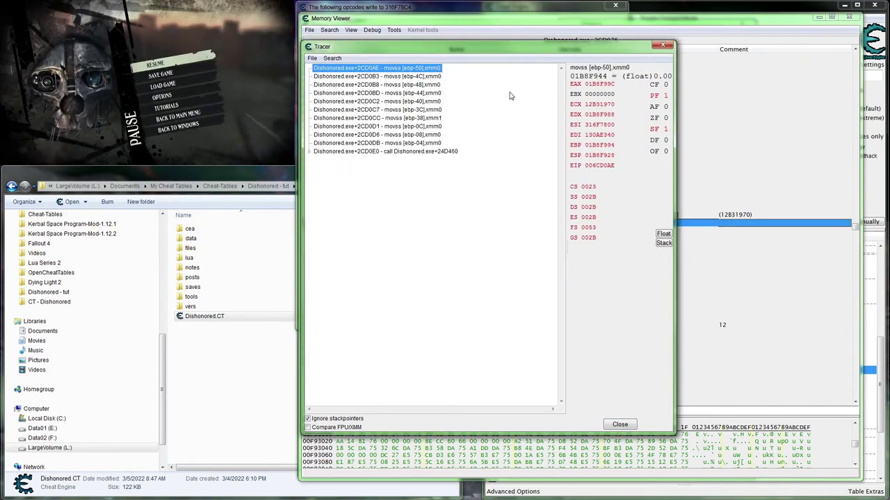
left_click(663, 235)
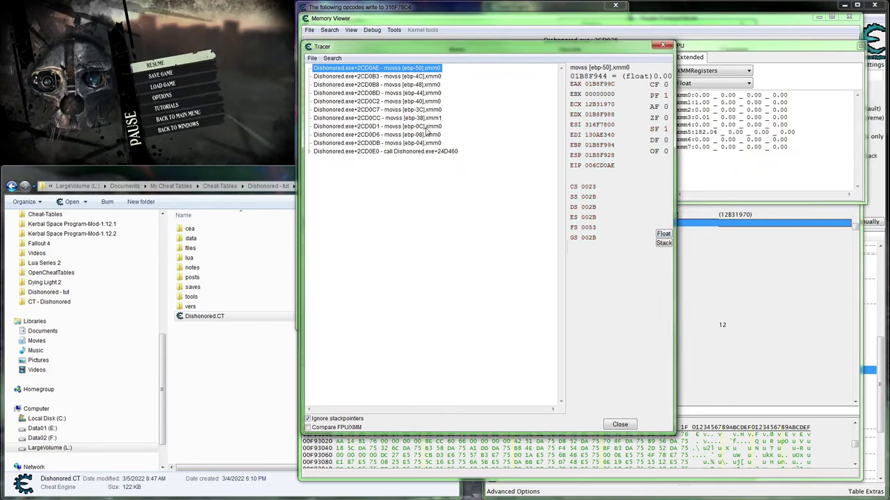
- Compare the float registers of the traced movss instructions, focusing on movss [ebp-38],xmm1, and close this trace
left_click(424, 118)
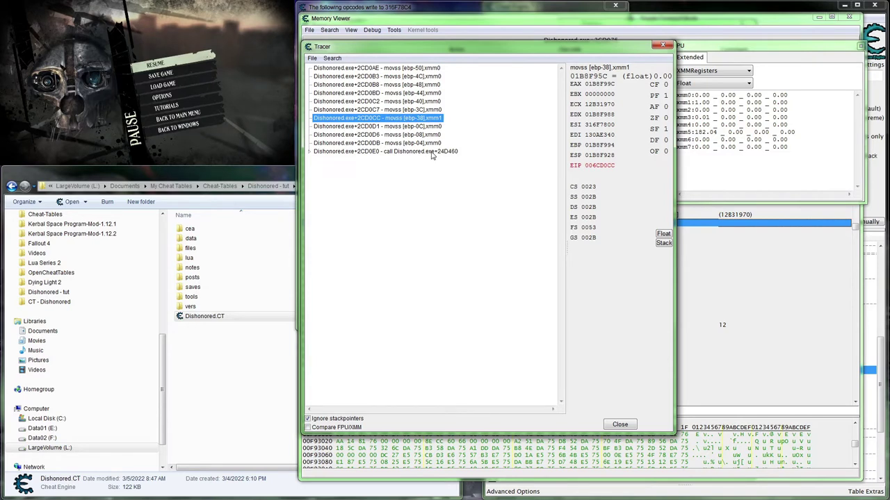
key("Down")
key("Up")
key("Up")
key("Up")
key("Up")
key("Up")
key("Up")
key("Up")
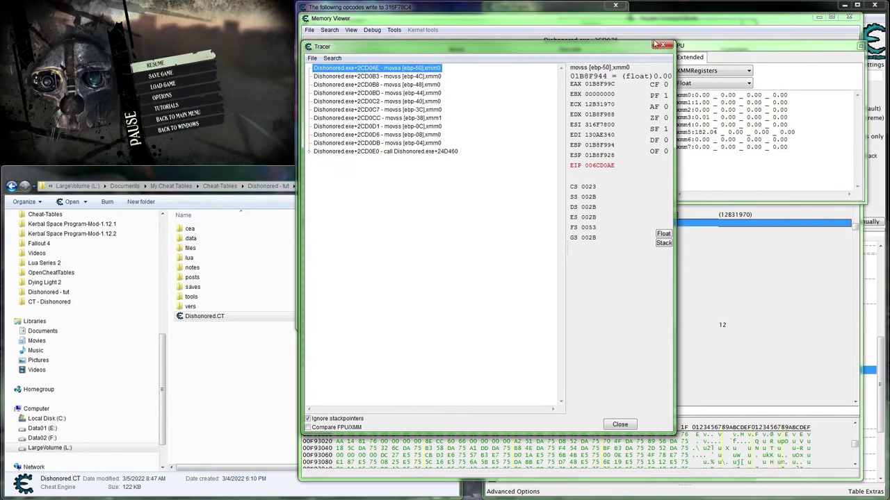
left_click(424, 118)
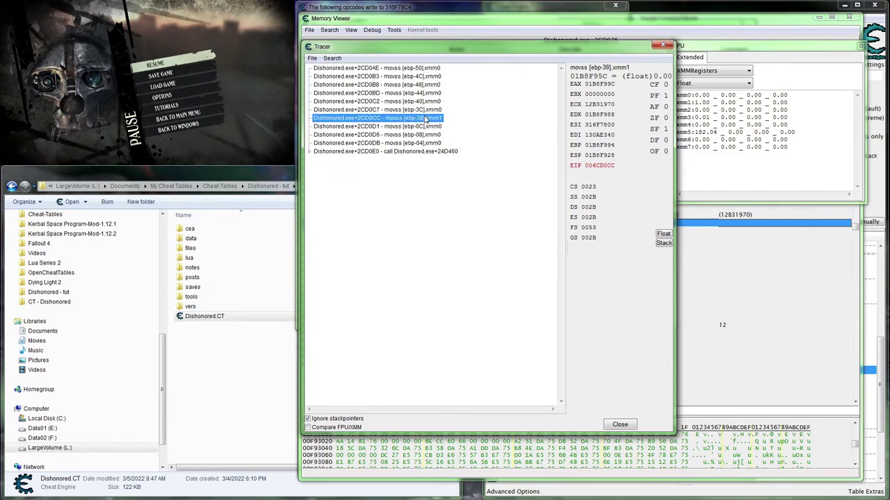
key("Down")
key("Up")
key("Down")
key("Down")
key("Down")
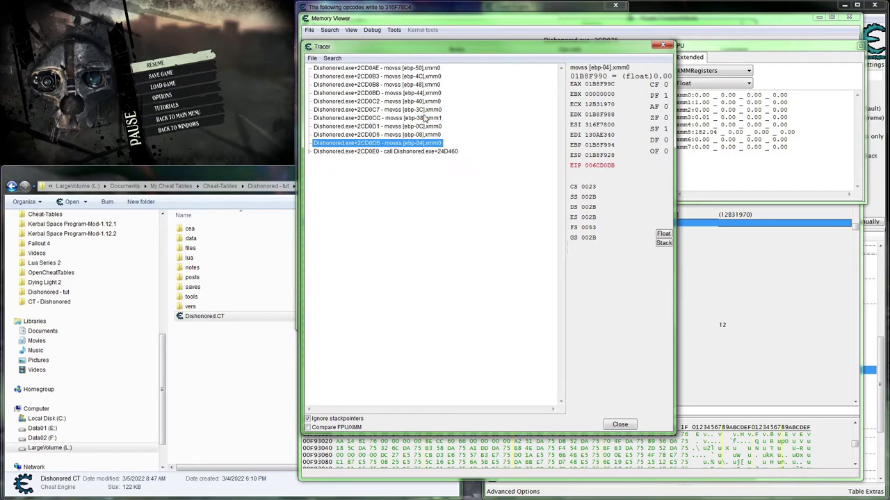
key("Up")
key("Up")
key("Up")
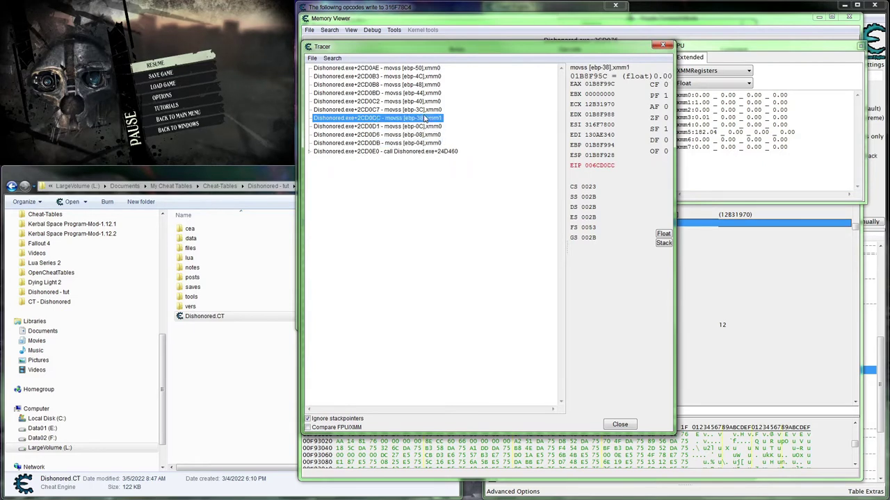
left_click(662, 47)
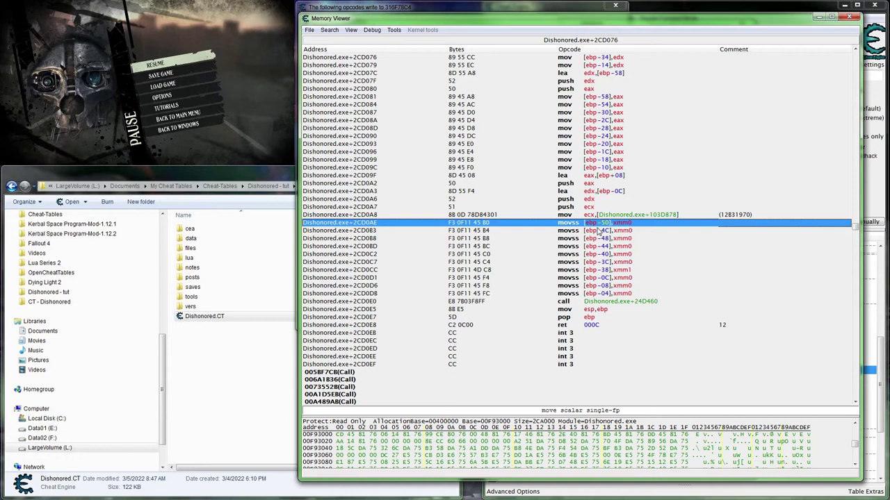
- Trace xmm1 in movss [ebp-38],xmm1 back to its load from Dishonored.exe+DE5C90 near the start of the function
left_click(629, 270)
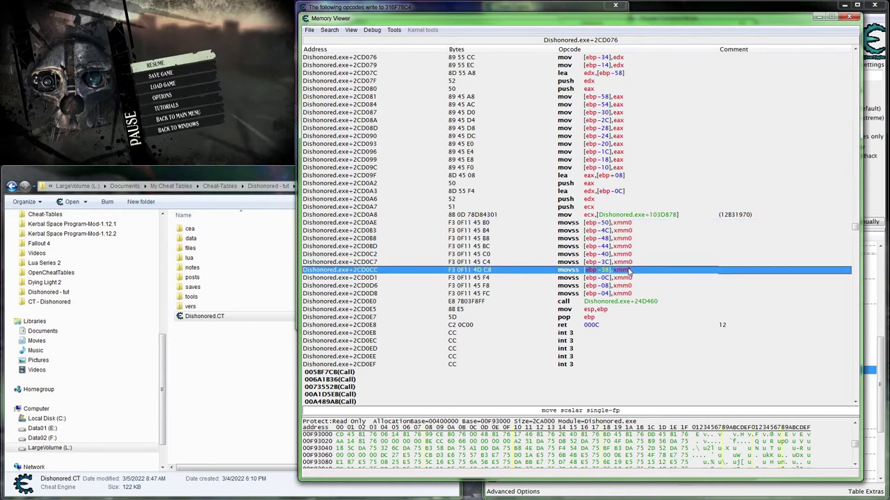
scroll(661, 258, "up", 3)
scroll(659, 257, "up", 2)
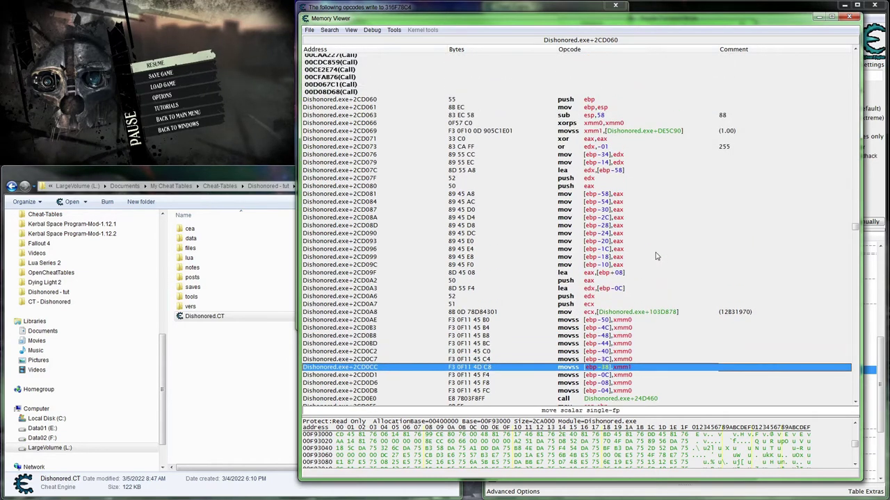
left_click(633, 132)
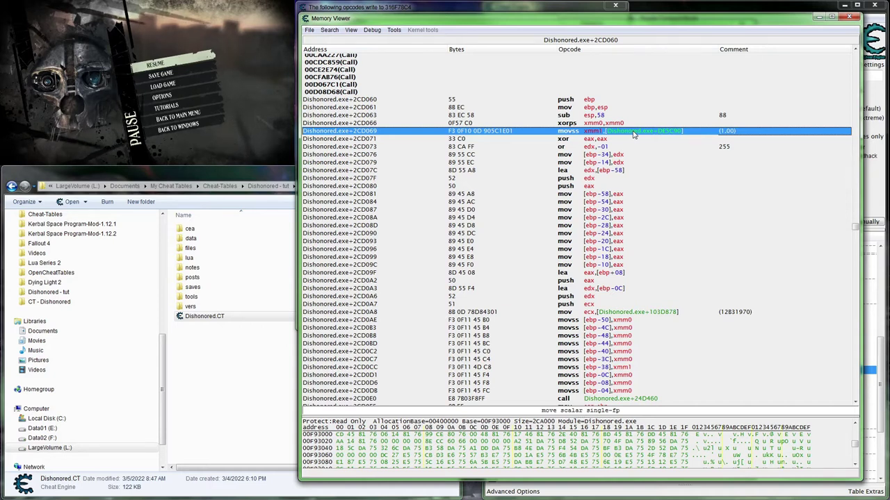
- Copy the xmm1 load instruction without bytes and comment into the text editor, and copy the address Dishonored.exe+DE5C90 from it
key("ctrl+c")
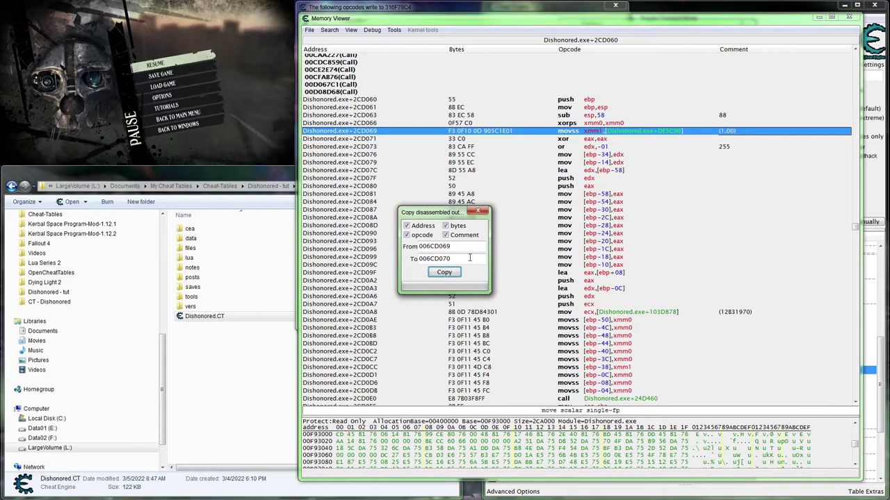
left_click(446, 235)
left_click(445, 226)
left_click(433, 227)
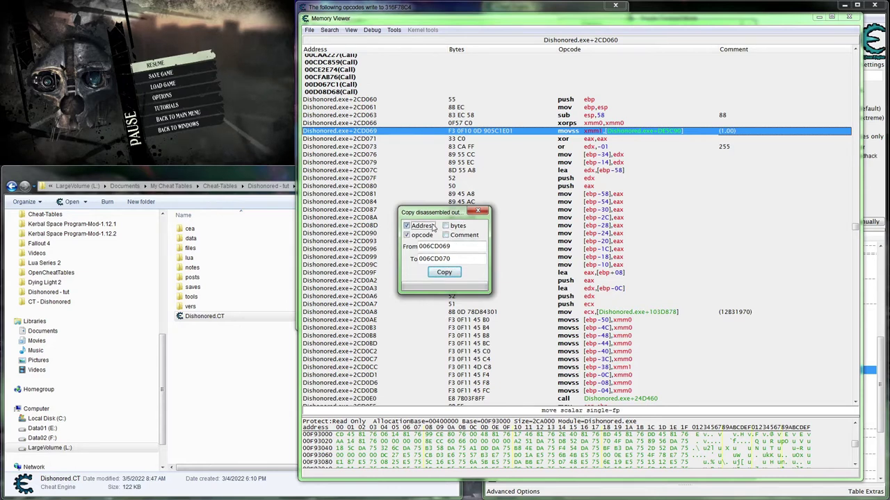
left_click(444, 272)
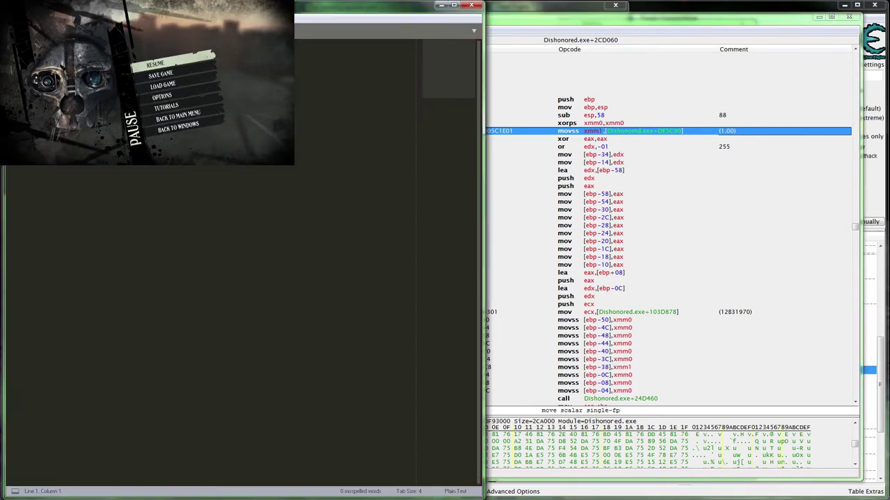
key("ctrl+v")
double_click(129, 44)
key("ctrl+c")
- Add a Single address record for Dishonored.exe+DE5C90 and place it below the separator after the Instruction records
left_click(872, 252)
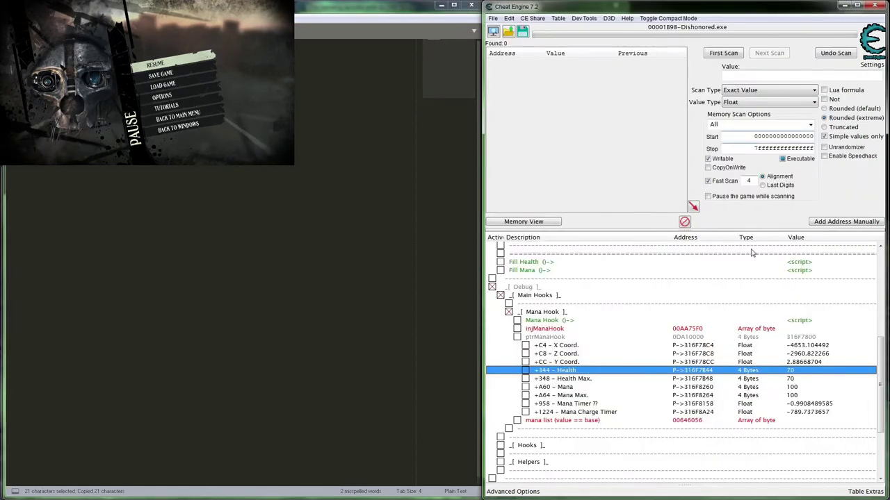
left_click(673, 450)
scroll(672, 451, "down", 4)
left_click(600, 422)
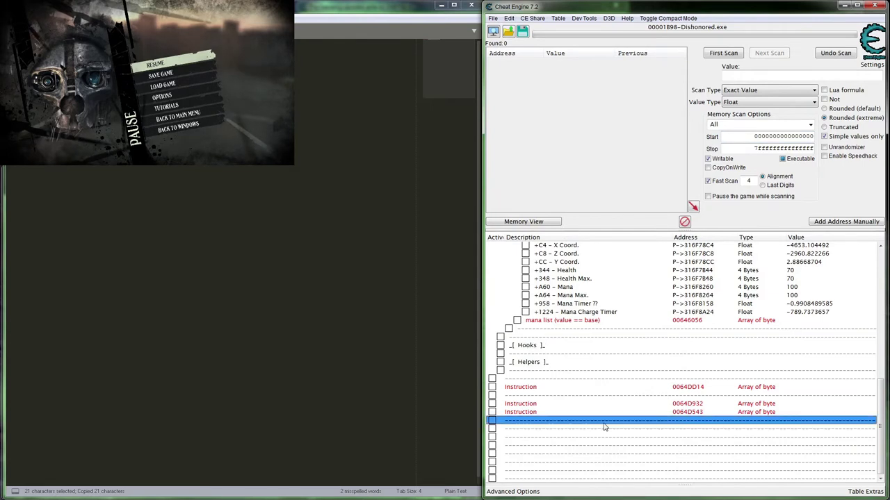
right_click(843, 224)
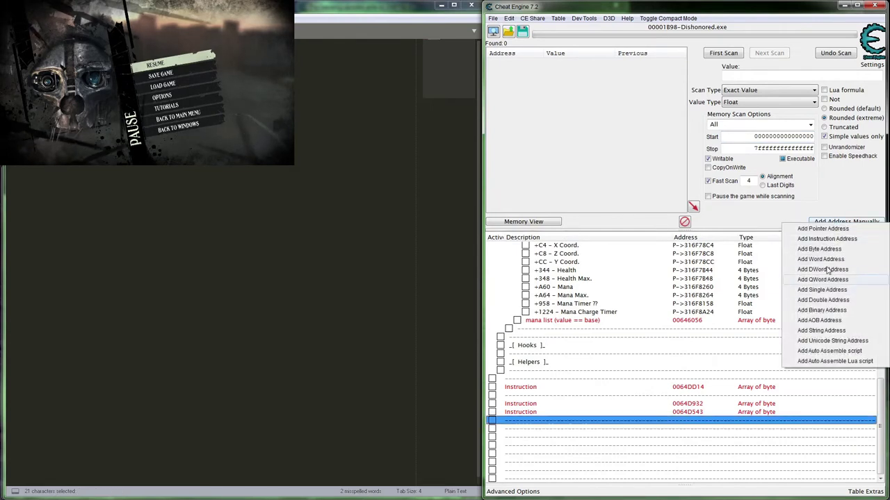
left_click(820, 291)
key("ctrl+v")
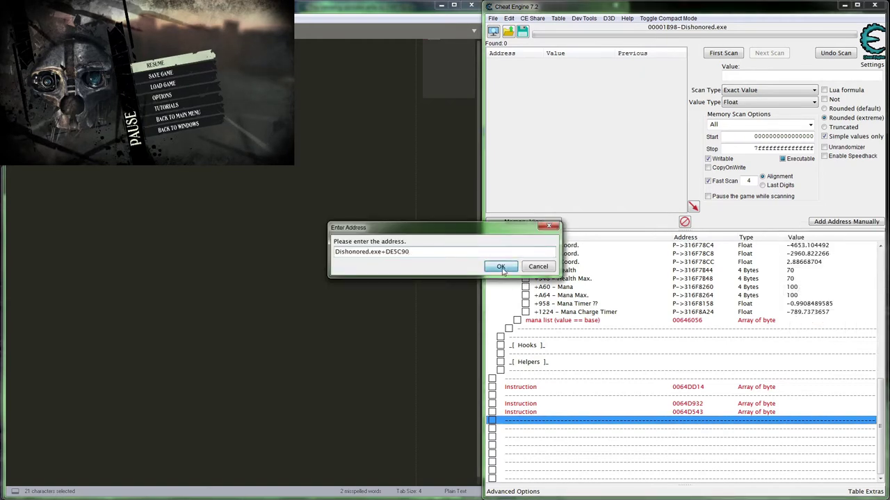
left_click(501, 266)
left_click_drag(688, 481, 695, 419)
- Set the value of the Single record for Dishonored.exe+DE5C90 to 2
double_click(795, 420)
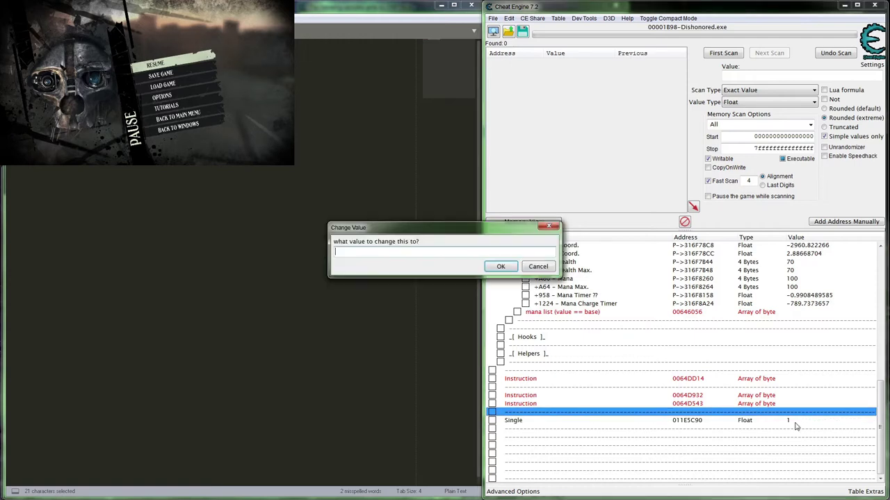
key("Escape")
double_click(787, 420)
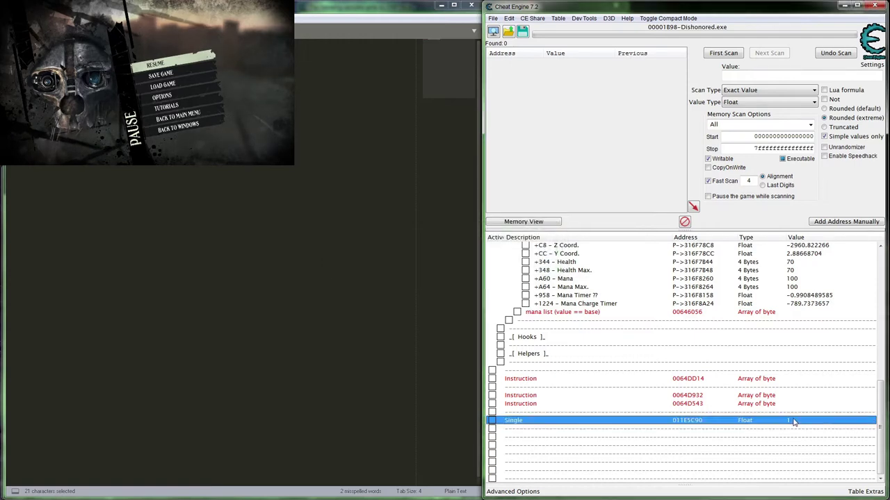
type("2")
key("Return")
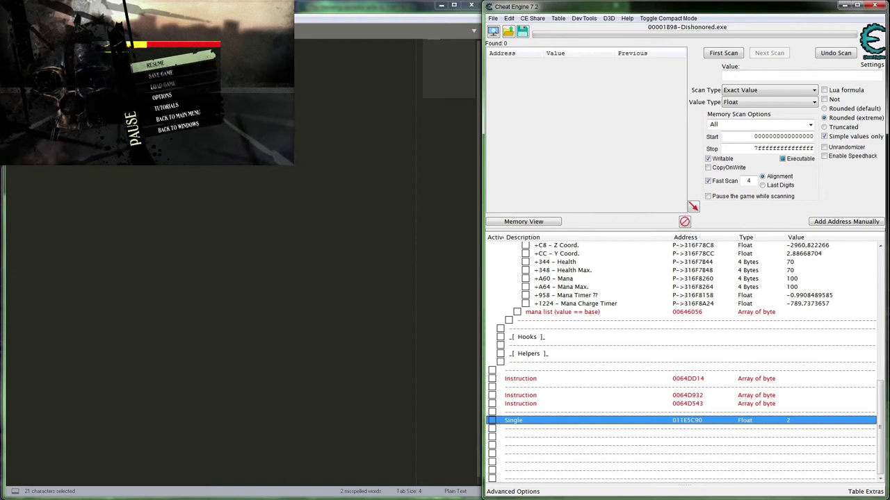
- Edit the Single record's value once more and delete the record from the address list
double_click(790, 421)
key("Return")
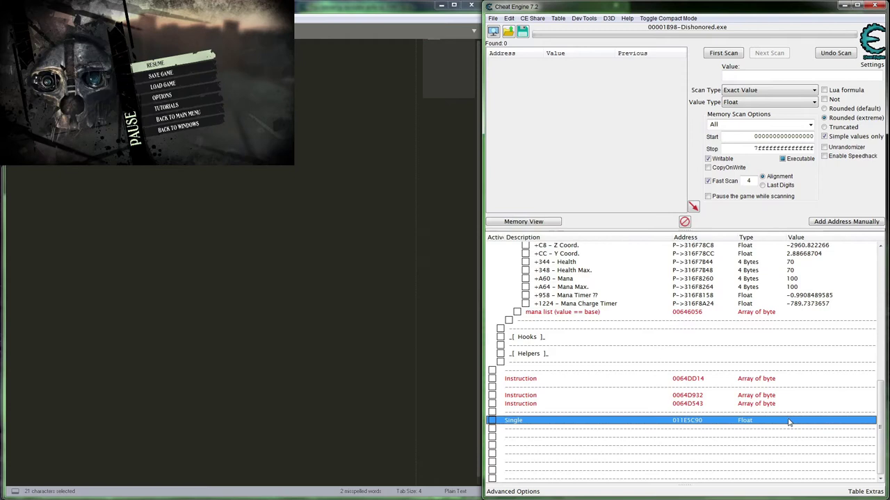
left_click(759, 439)
left_click(741, 422)
key("Delete")
key("Return")
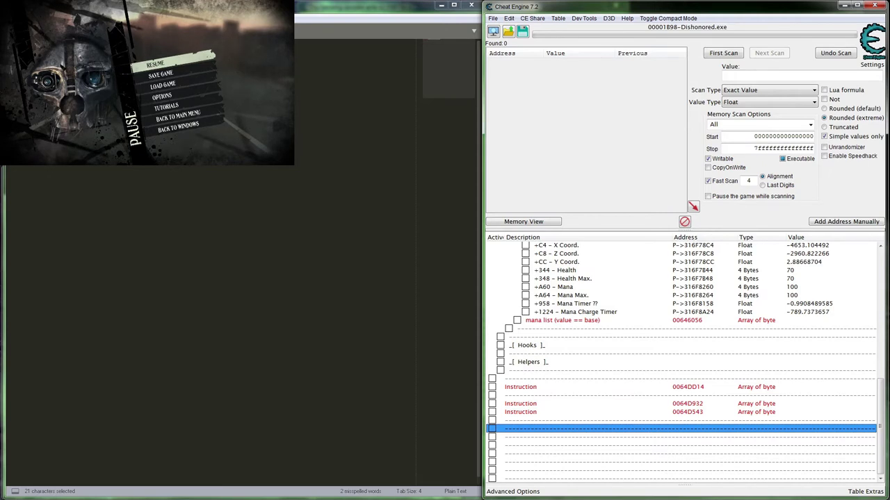
- Discard the unsaved scratch text and close the text editor
key("ctrl+n")
left_click(459, 290)
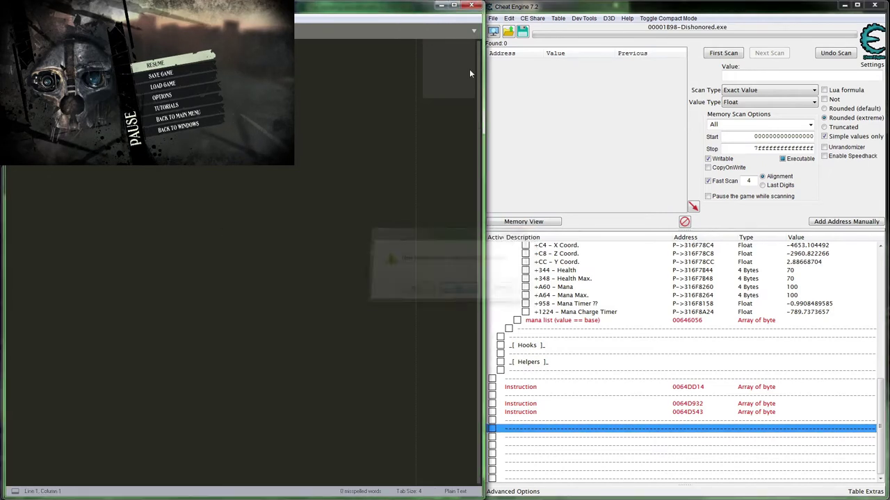
left_click(472, 5)
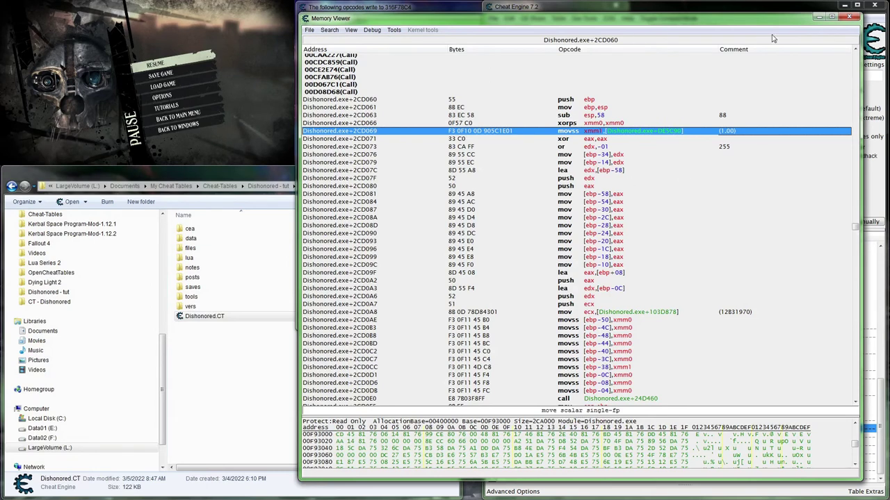
- Close the Memory Viewer and the old trace, and show the opcode writing to 316F78C4 in the disassembler
left_click(848, 16)
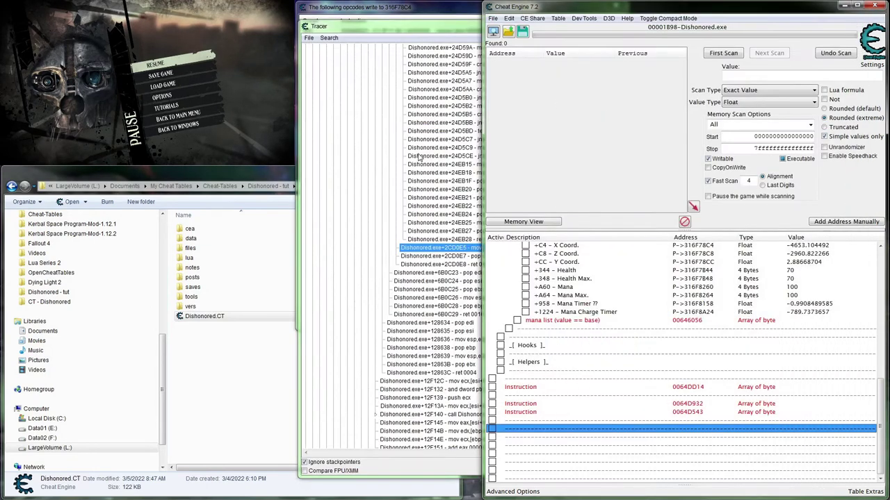
scroll(534, 189, "up", 12)
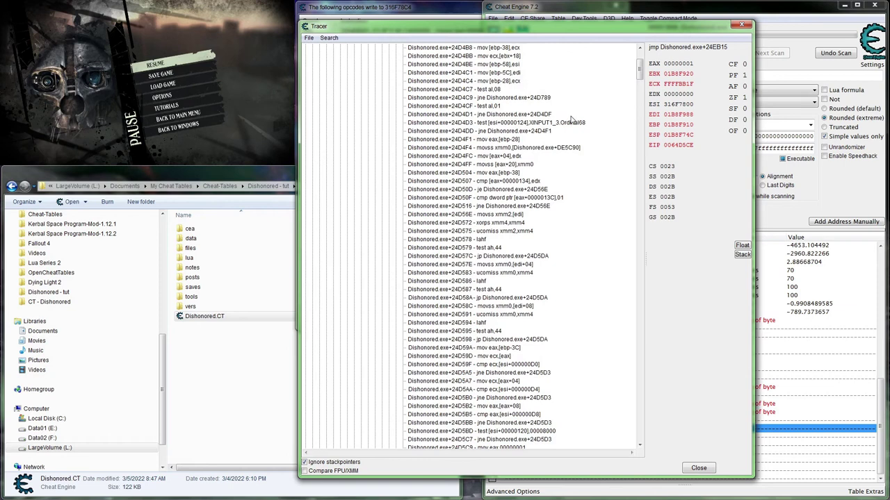
left_click(741, 25)
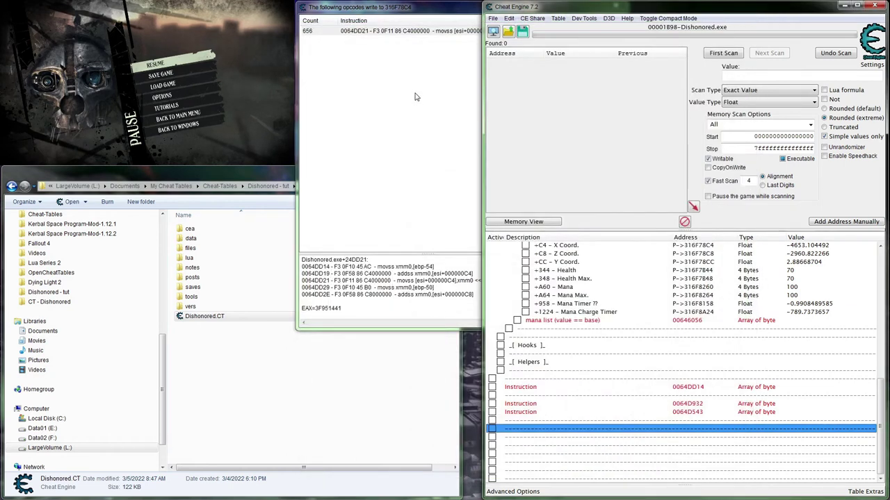
left_click(426, 32)
left_click(584, 40)
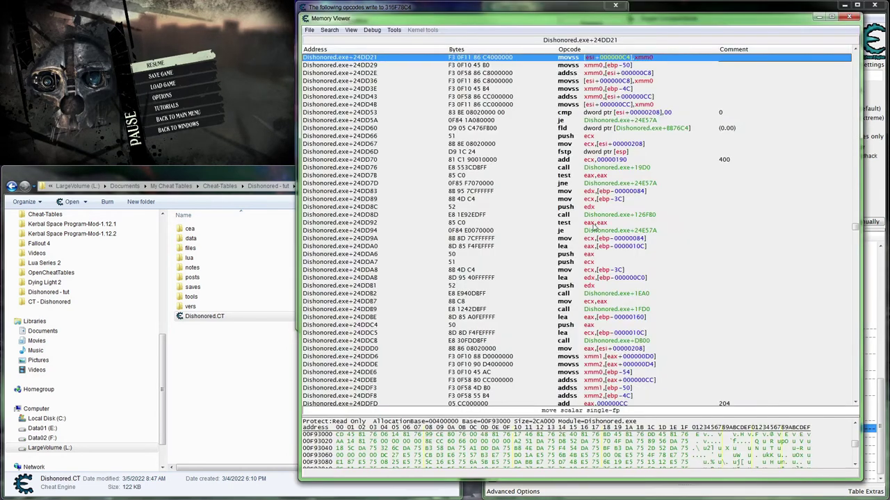
- Inspect the conditional jump references above addss xmm0,[esi+000000C4] and the movss xmm0,[ebp-54] instruction before them
scroll(671, 217, "up", 2)
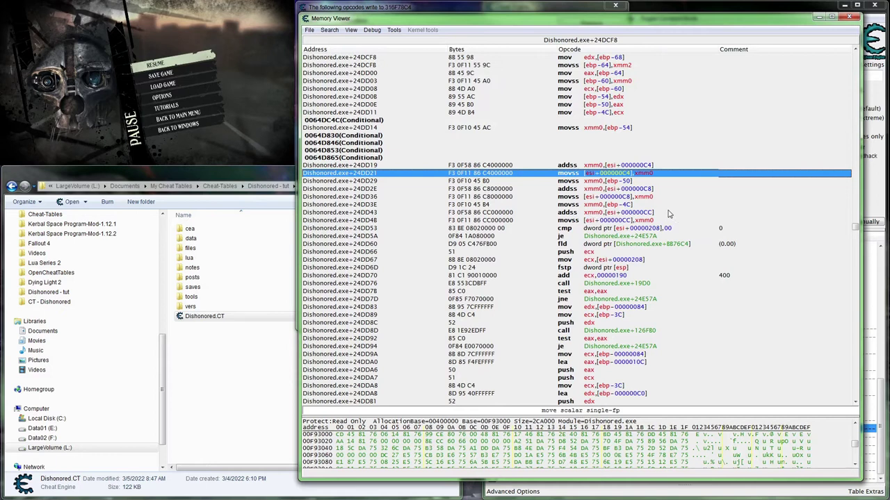
scroll(668, 213, "up", 1)
scroll(668, 213, "up", 4)
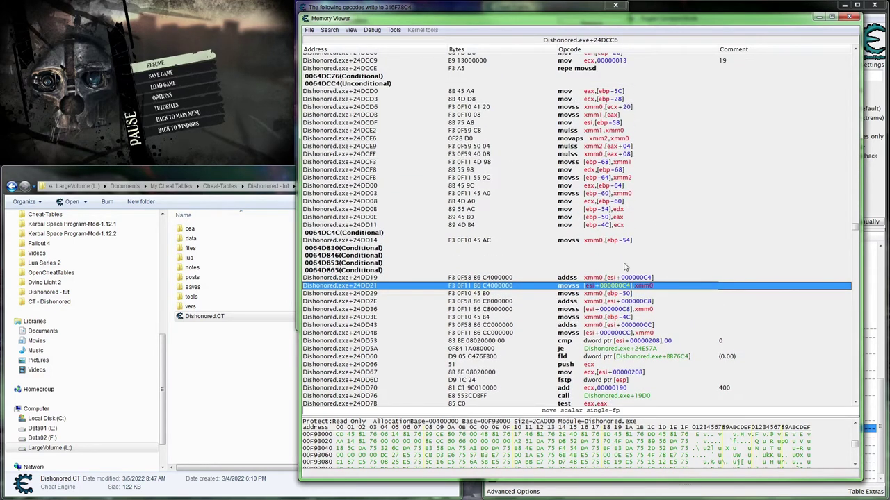
left_click(381, 259)
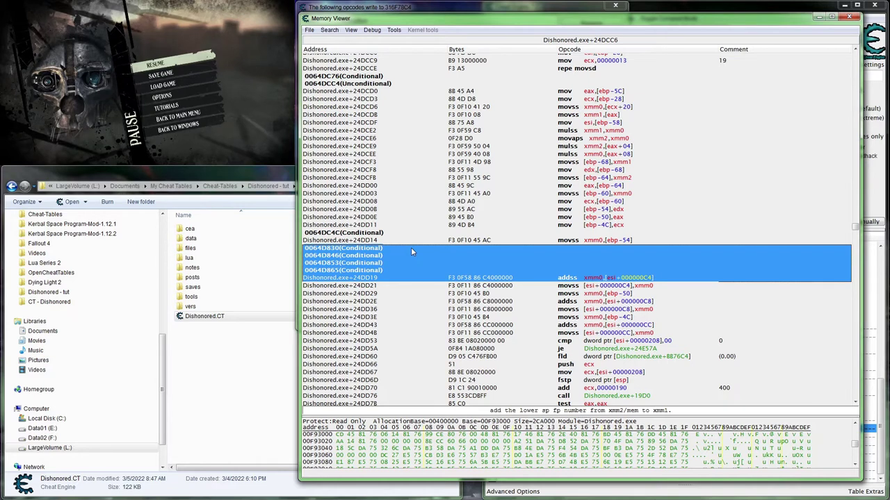
left_click(606, 242)
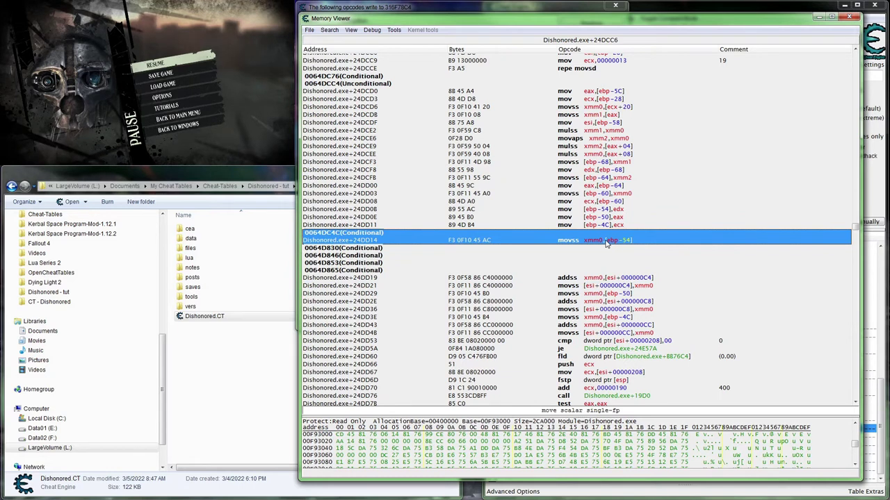
- Examine the mulss and mov instructions before Dishonored.exe+24DD14 that calculate and store the value in [ebp-54]
scroll(618, 243, "up", 3)
scroll(619, 243, "up", 6)
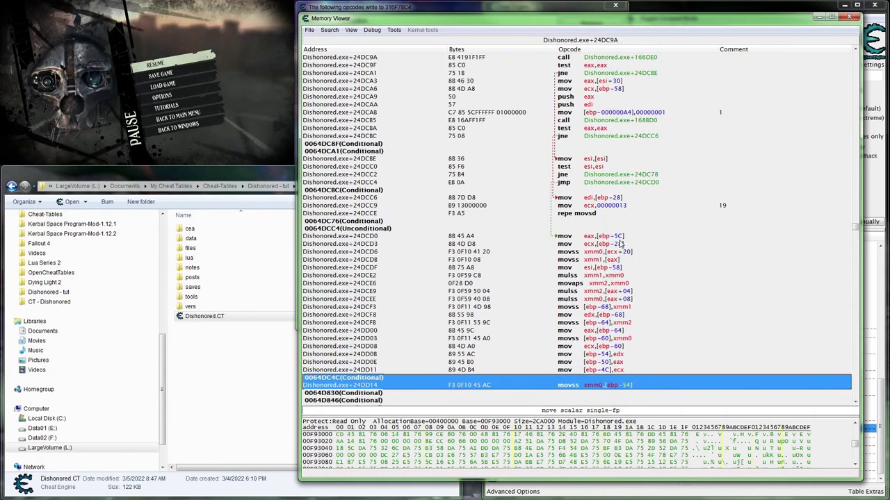
scroll(620, 243, "down", 6)
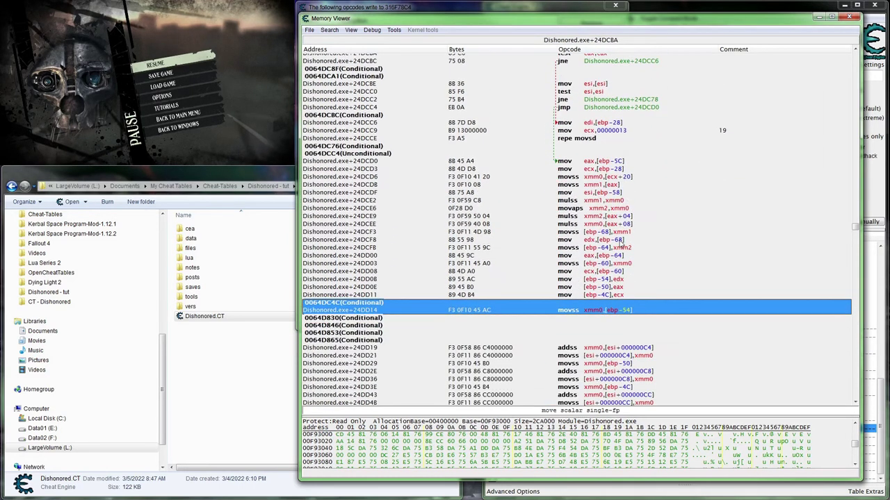
scroll(620, 242, "down", 4)
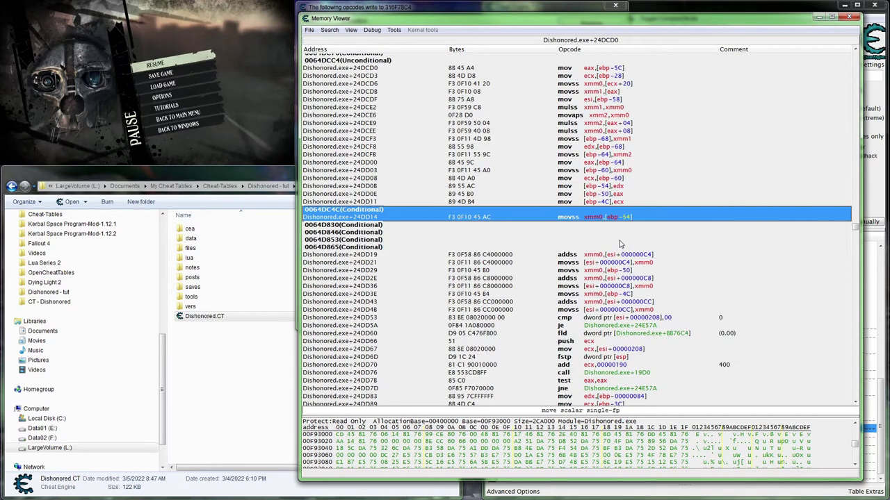
scroll(620, 243, "up", 2)
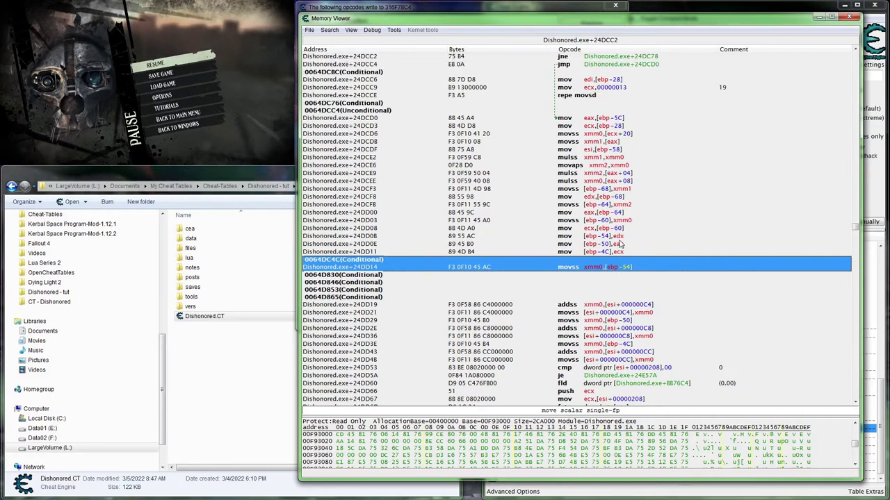
- Examine the calls, tests and conditional jumps in the code above Dishonored.exe+24DD11 in the disassembler
right_click(598, 252)
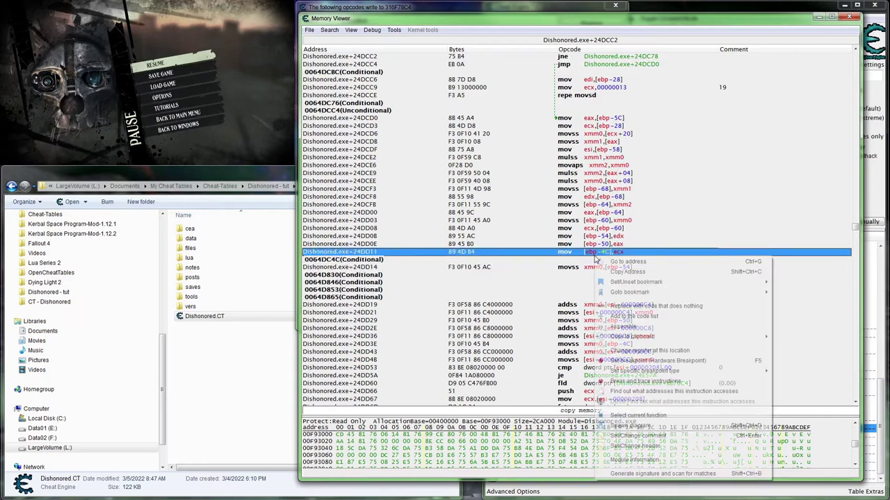
left_click(611, 262)
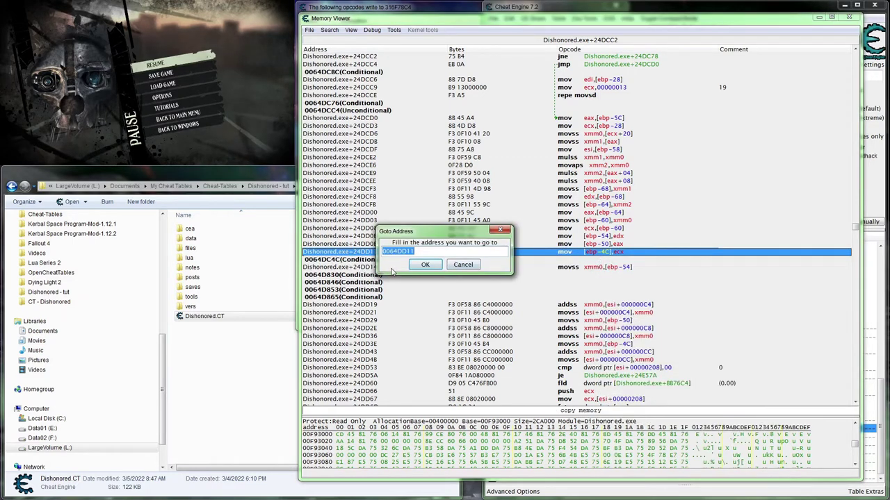
left_click(425, 264)
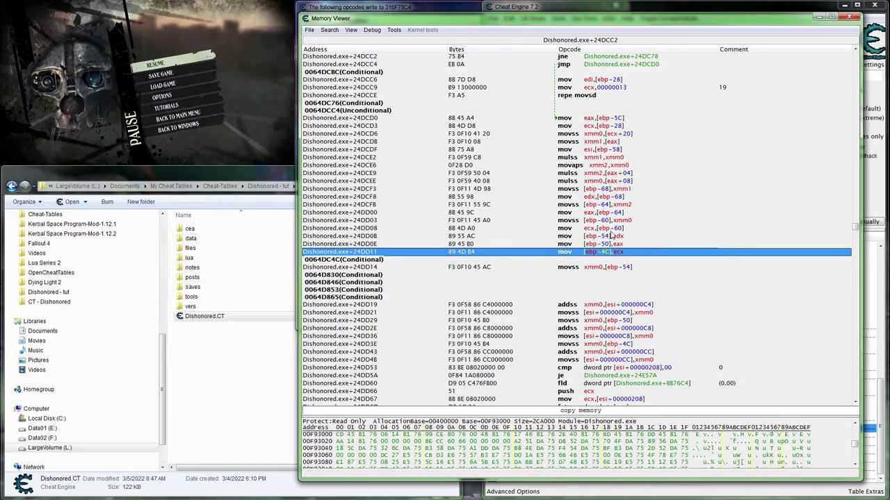
scroll(610, 233, "up", 3)
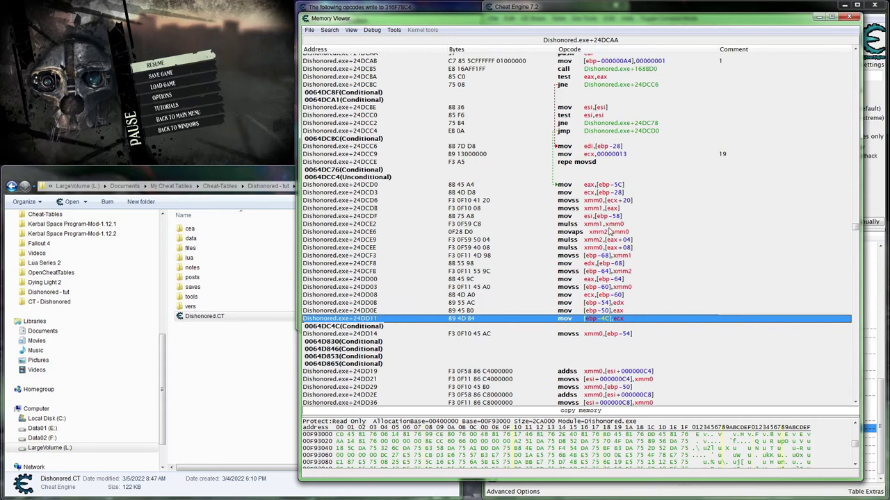
scroll(610, 234, "up", 6)
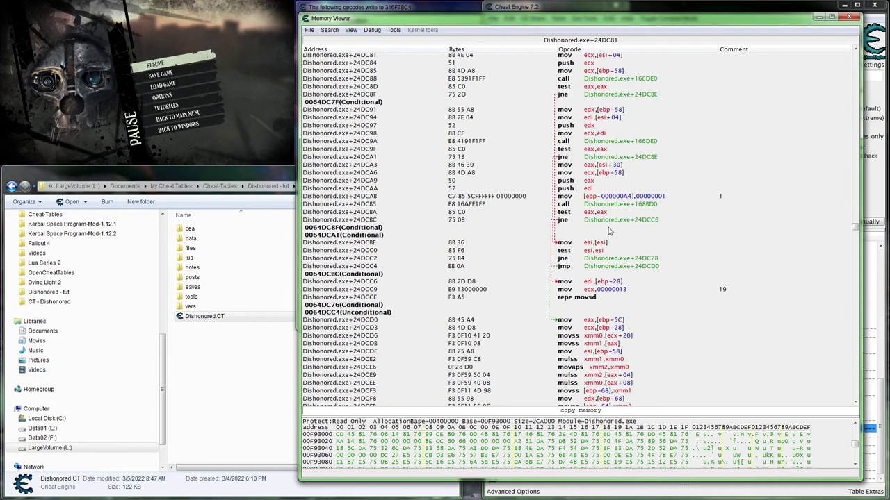
scroll(609, 232, "up", 4)
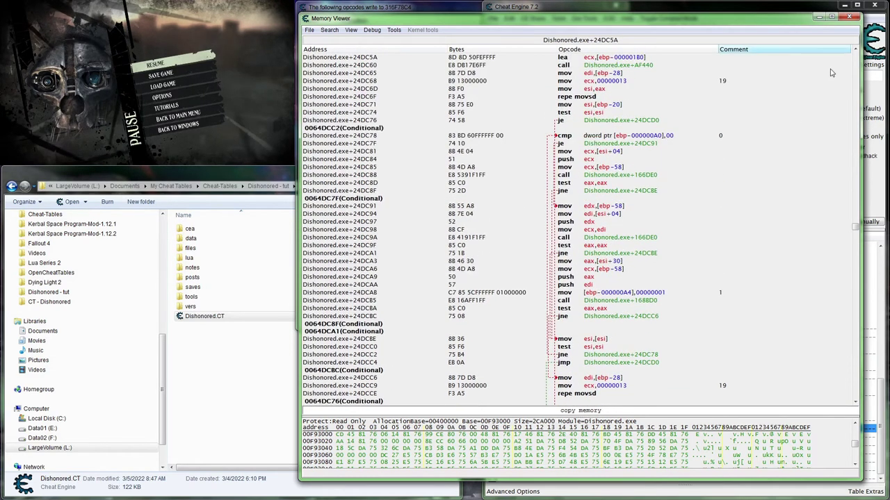
- Close the Memory Viewer and the opcode list, and copy the base address stored in ptrManaHook
left_click(854, 15)
left_click(591, 318)
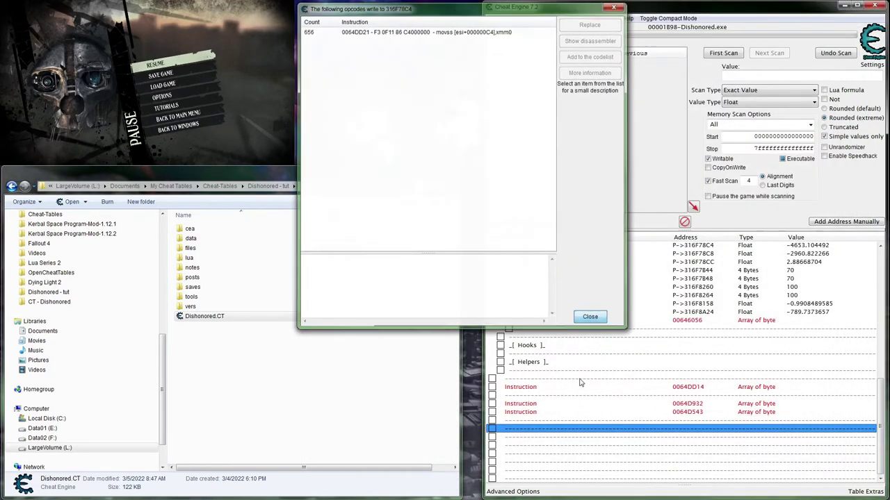
left_click(572, 387)
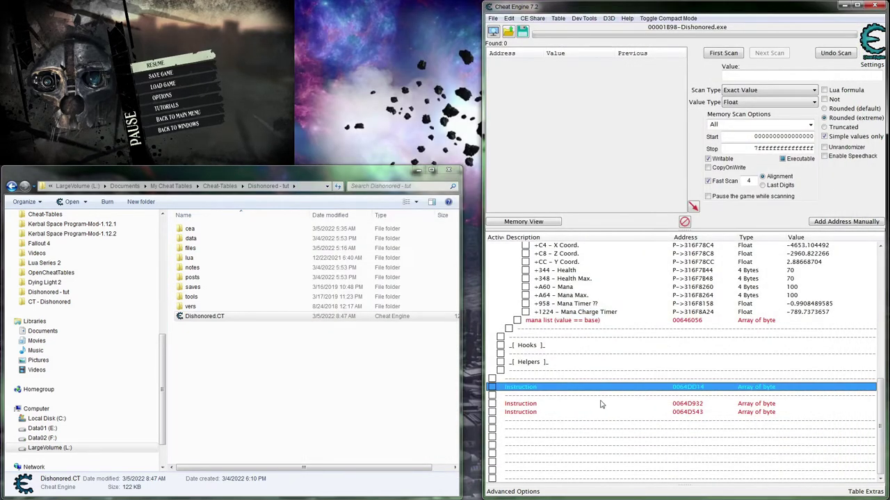
scroll(594, 393, "up", 3)
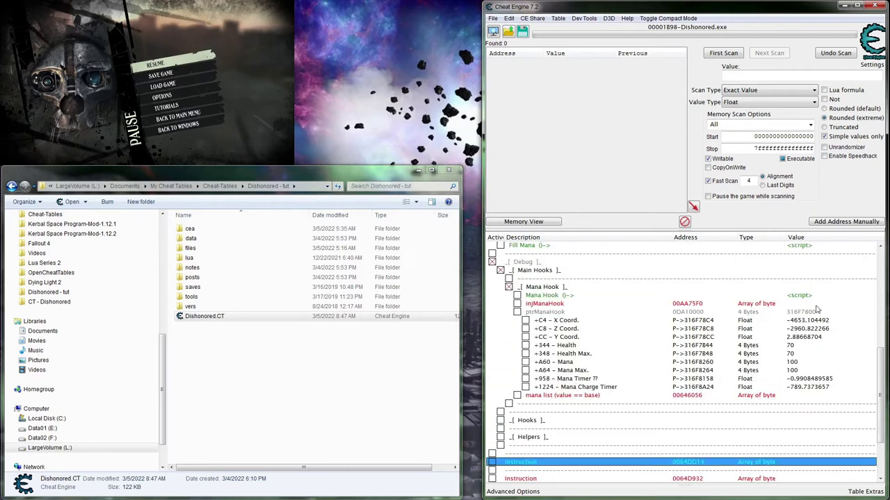
left_click(810, 313)
double_click(810, 313)
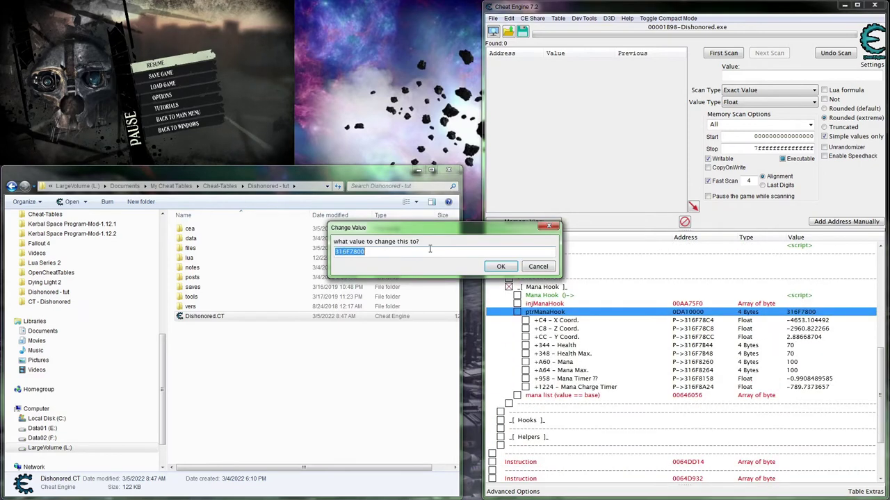
left_click(528, 270)
- Open a structure dissection from the Memory Viewer and set its group address to 316F7800
left_click(502, 223)
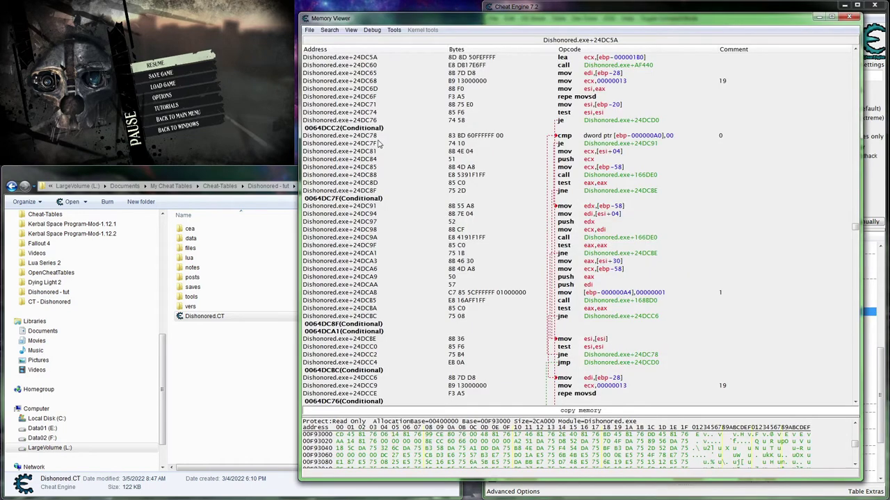
left_click(394, 30)
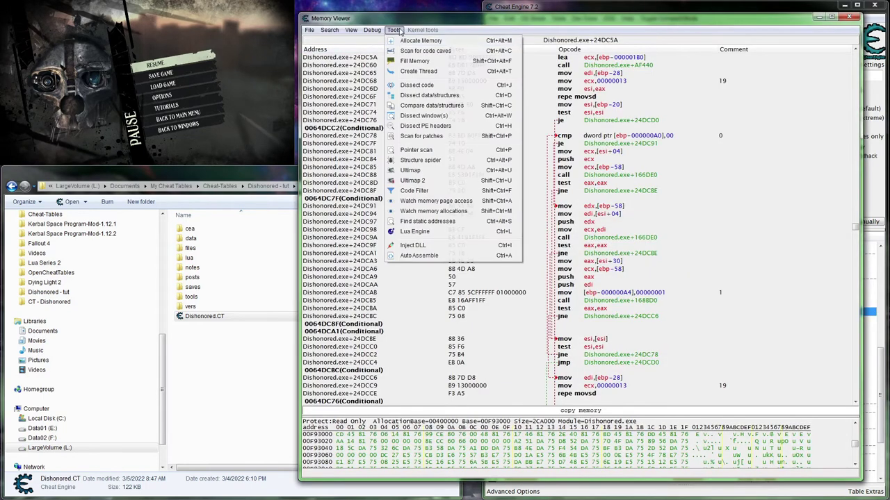
left_click(416, 85)
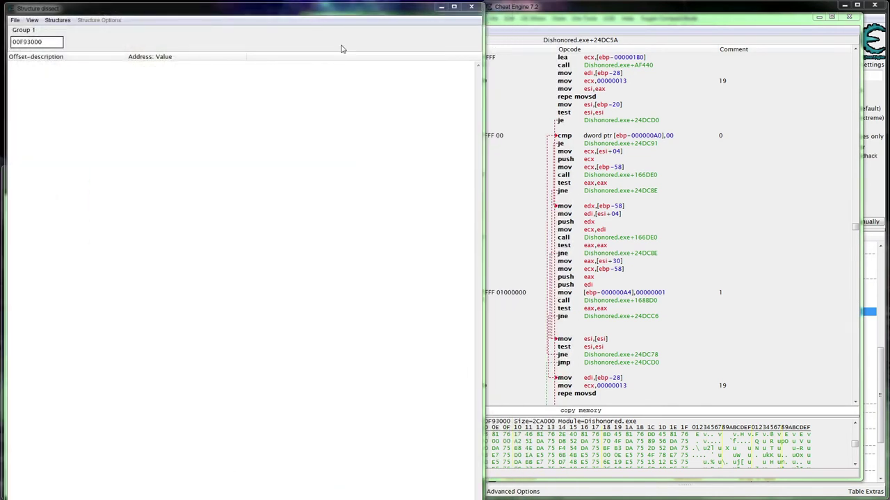
left_click_drag(279, 66, 251, 2)
type("316F7800")
- Define a new structure named player with guessed field types and size 4096, and put the Memory Viewer away
left_click(56, 18)
left_click(69, 29)
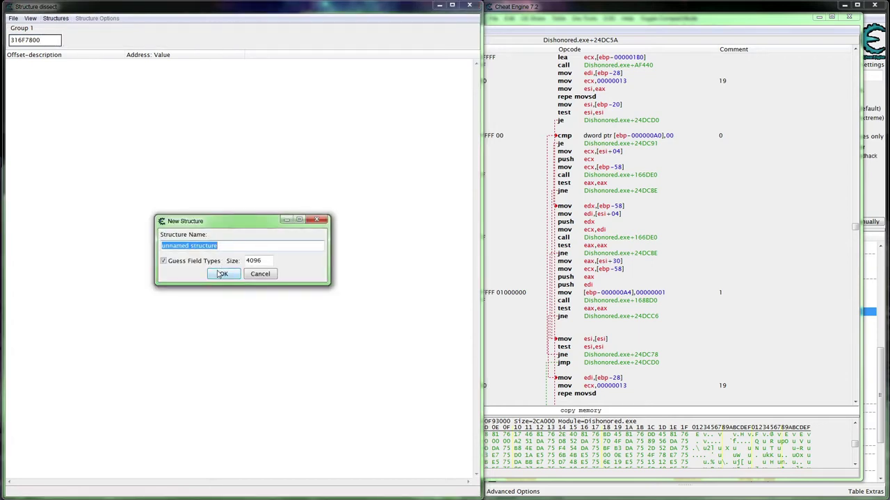
type("main")
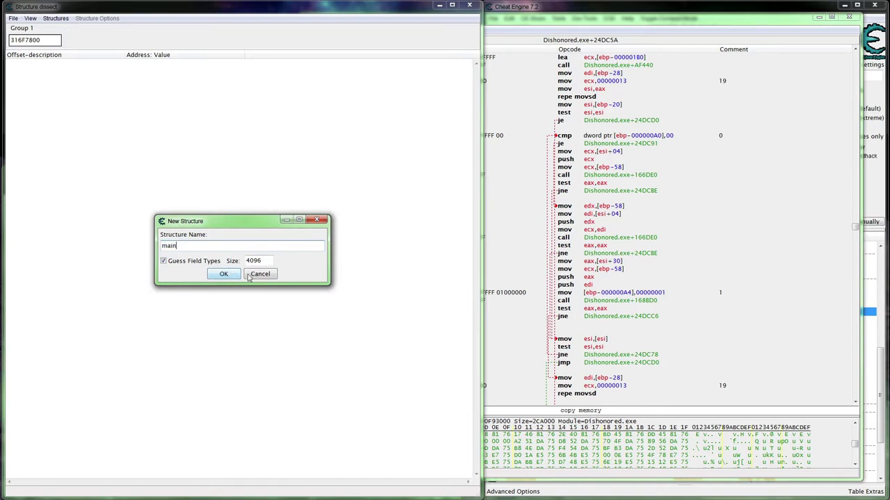
type("player")
left_click(223, 274)
left_click(278, 203)
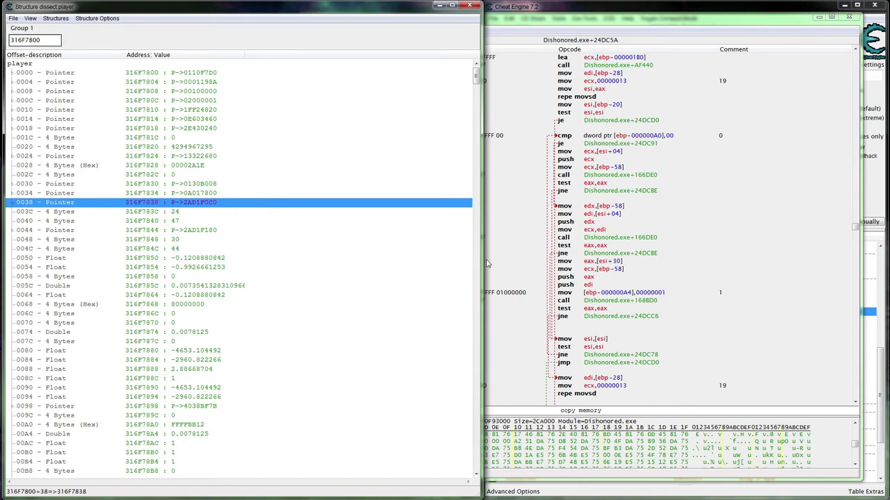
left_click(829, 7)
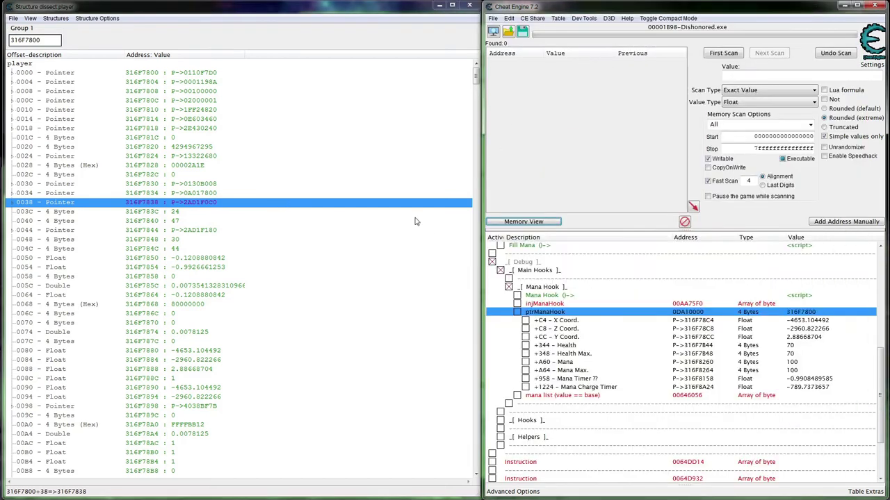
- Change the type of the player structure's field at offset CC to Float
left_click(214, 277)
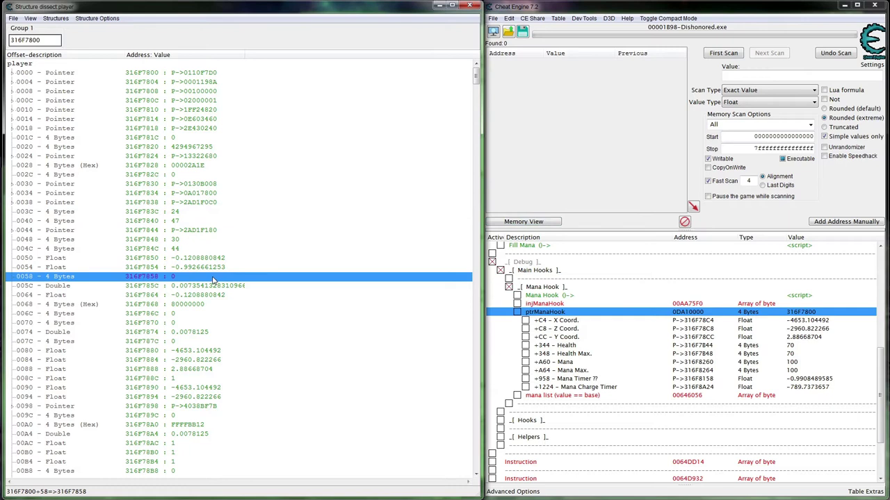
scroll(142, 245, "down", 8)
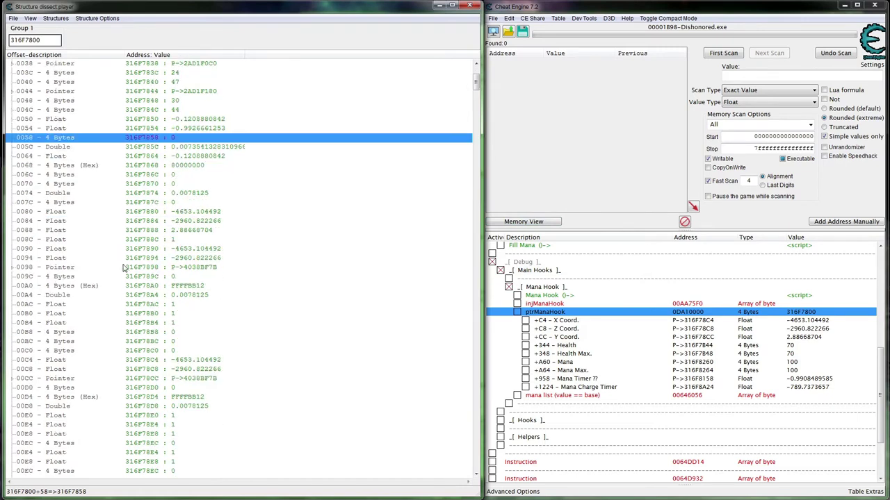
left_click(97, 297)
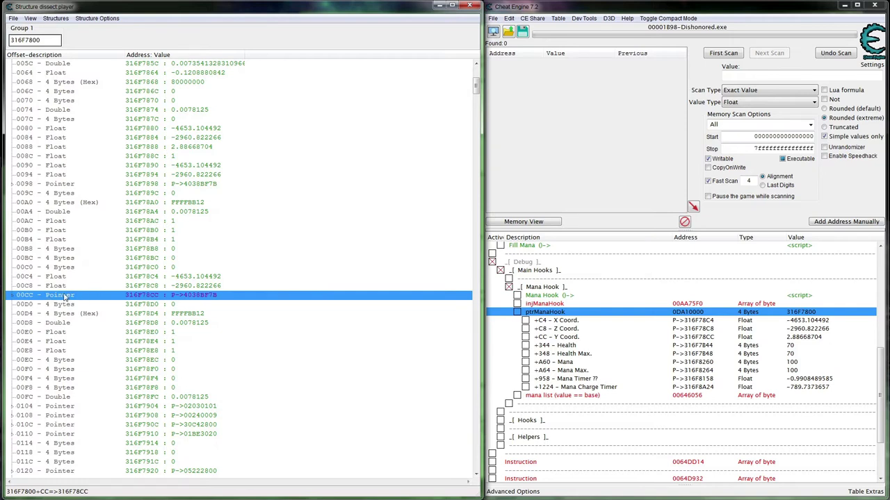
double_click(78, 297)
left_click(413, 240)
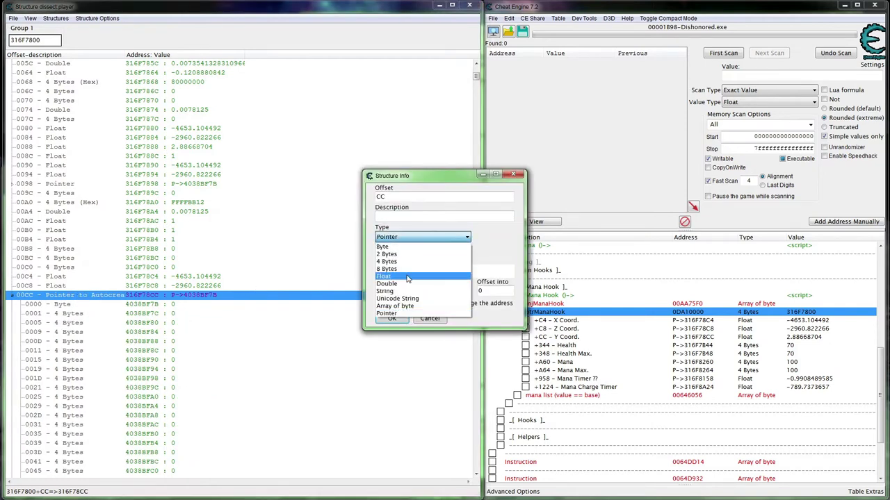
left_click(394, 278)
left_click(392, 319)
- Describe the player structure's fields at offsets C4, C8 and CC as X, Z and Y
double_click(56, 279)
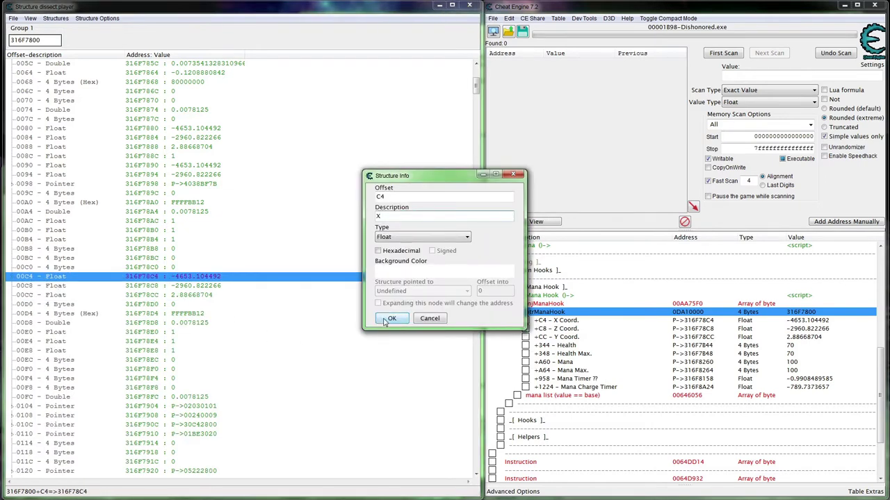
left_click(391, 318)
double_click(82, 288)
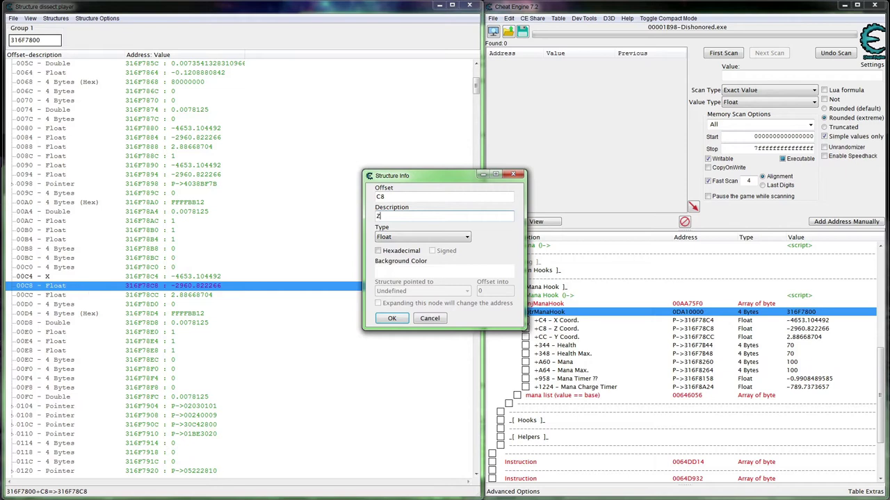
left_click(391, 318)
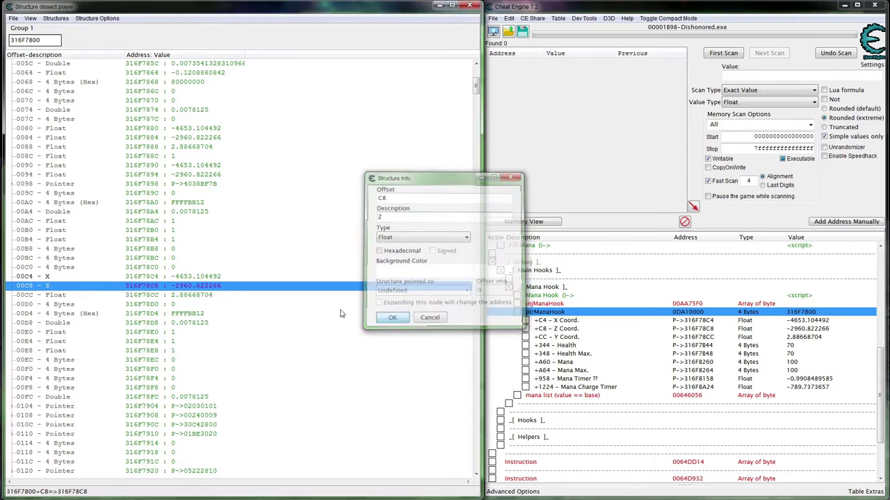
double_click(75, 297)
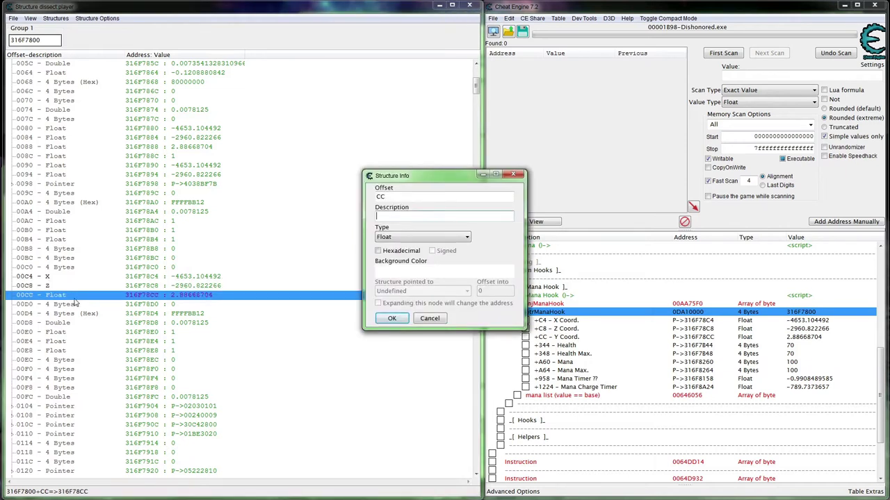
key("Return")
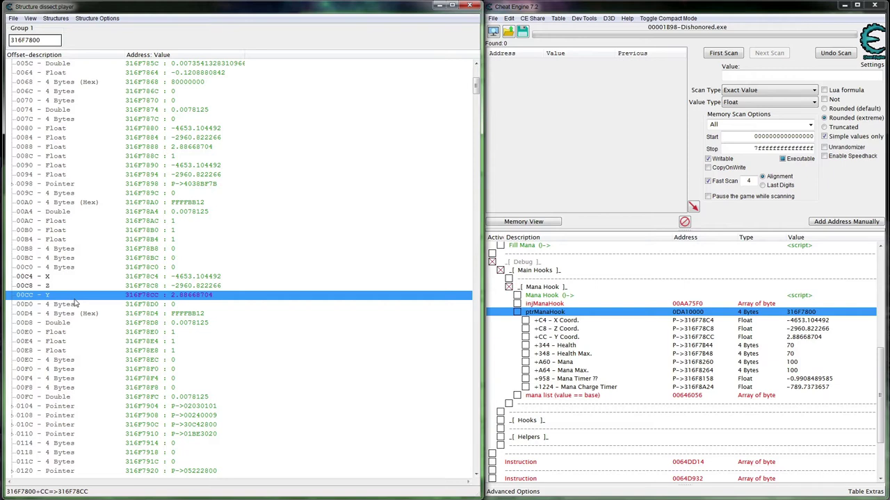
- Set the value of the player structure's float at offset E0 to 2
scroll(76, 303, "down", 2)
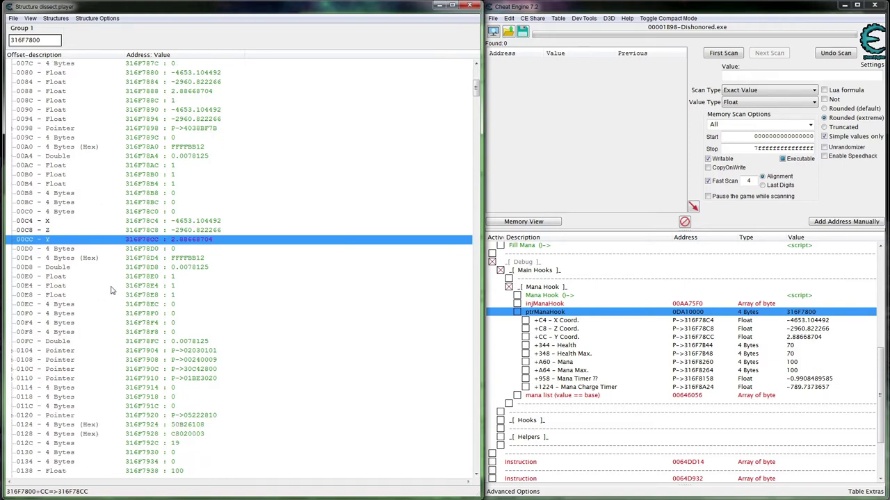
left_click(100, 277)
left_click(89, 295)
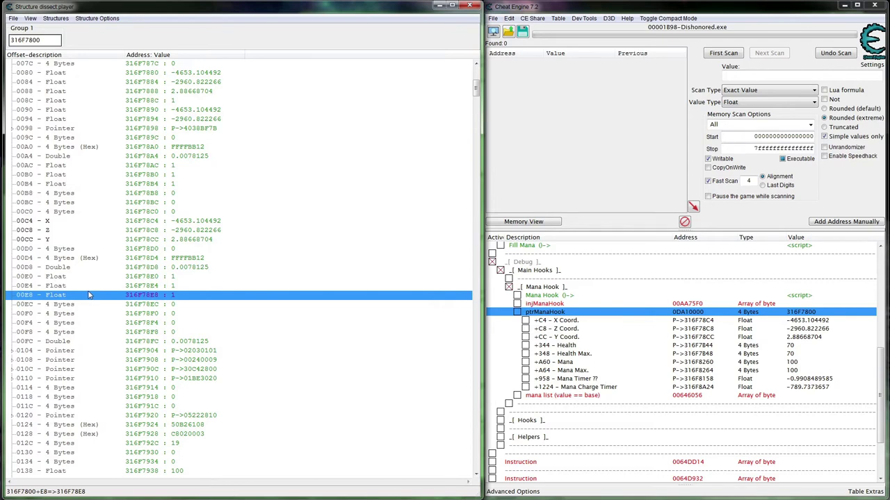
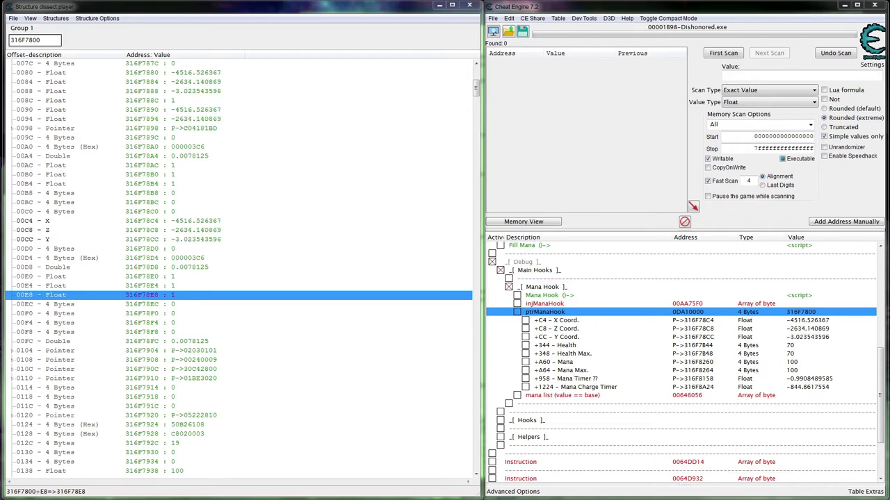
scroll(200, 297, "down", 5)
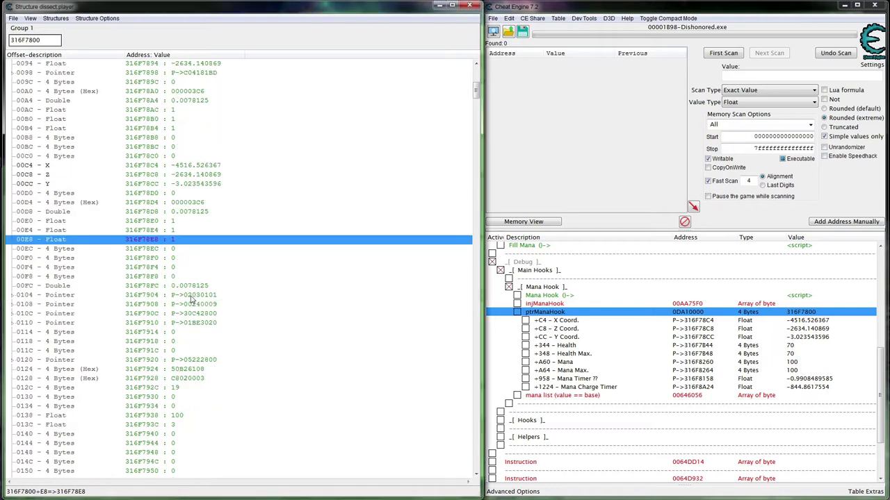
scroll(229, 302, "down", 1)
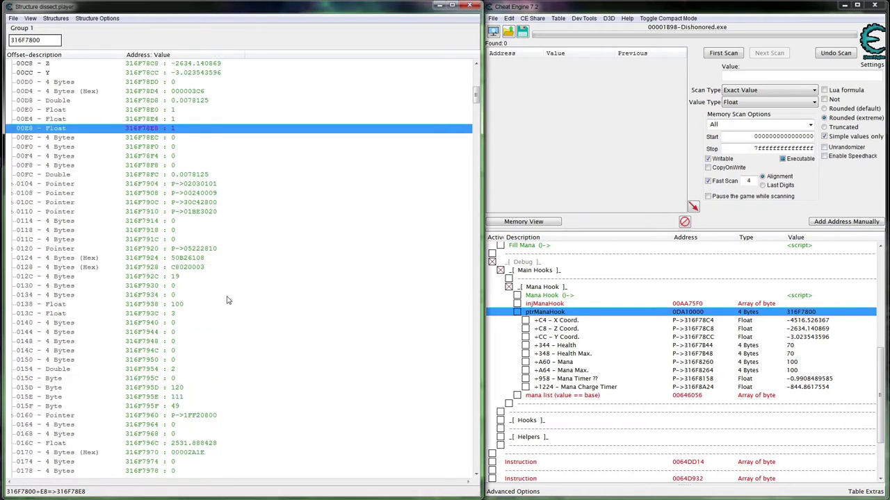
left_click(180, 112)
double_click(182, 116)
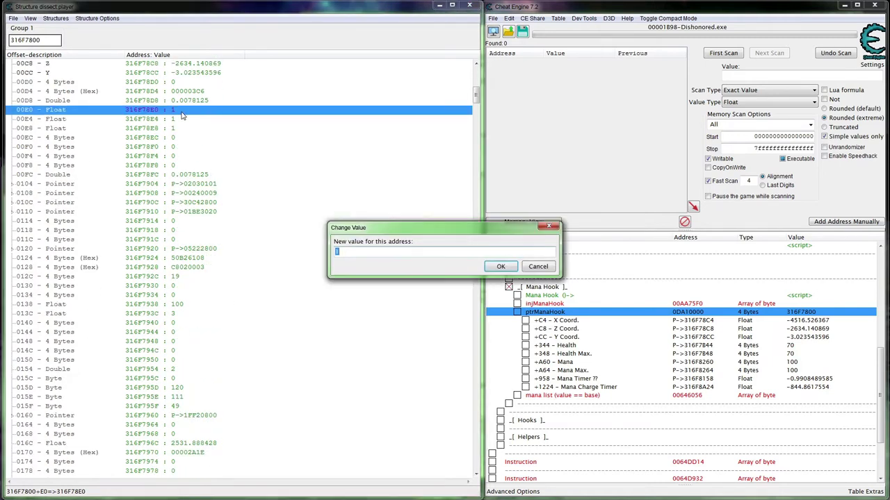
type("2")
key("Return")
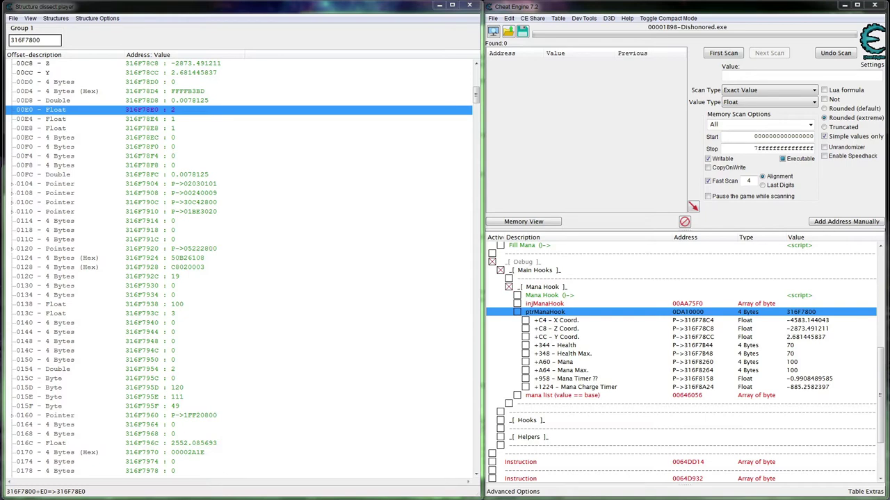
- Set the player structure's float at offset E0 back to 1
double_click(212, 113)
type("1")
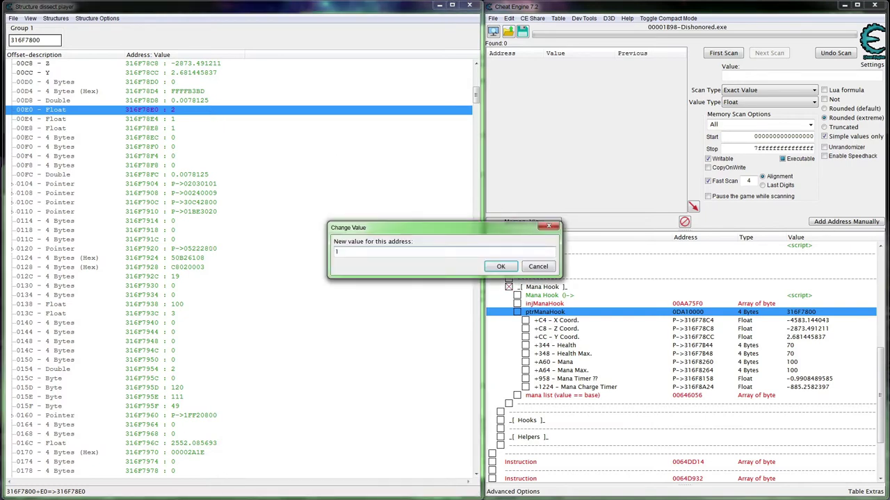
key("Return")
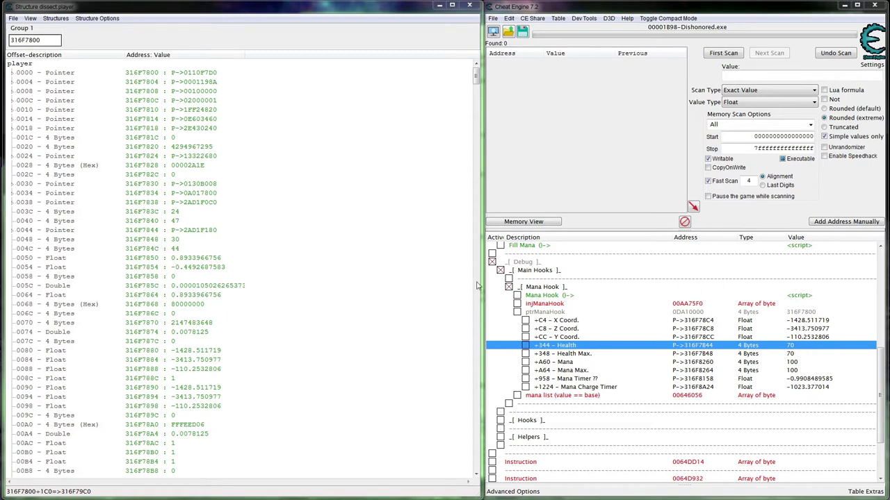
- Add an extra address column to the player structure dissection and point it to 316F7800, the same base address as the first column
left_click(291, 255)
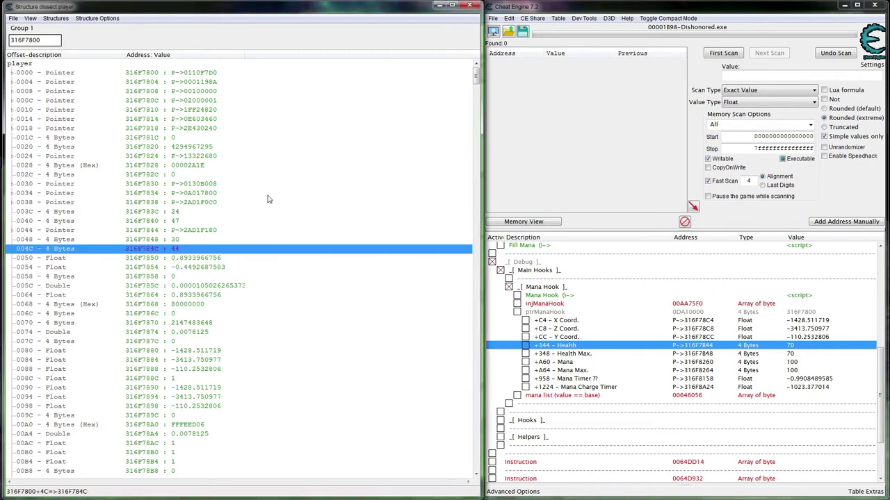
double_click(55, 39)
right_click(29, 35)
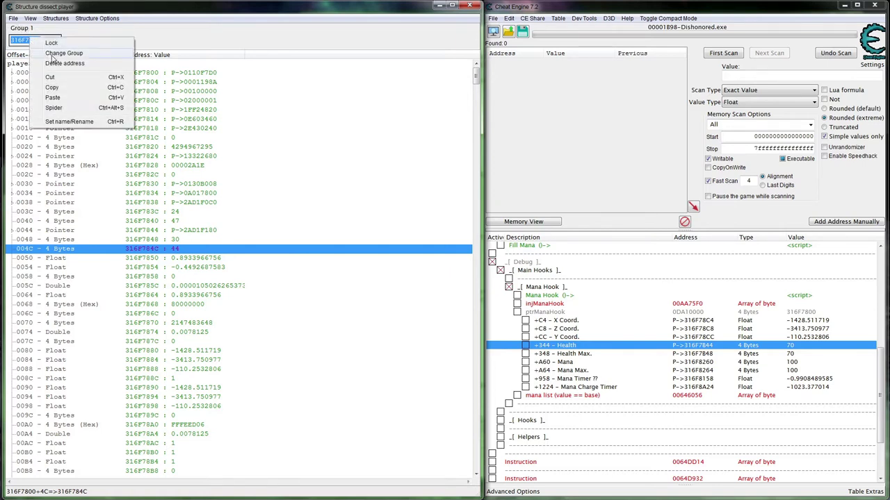
left_click(13, 18)
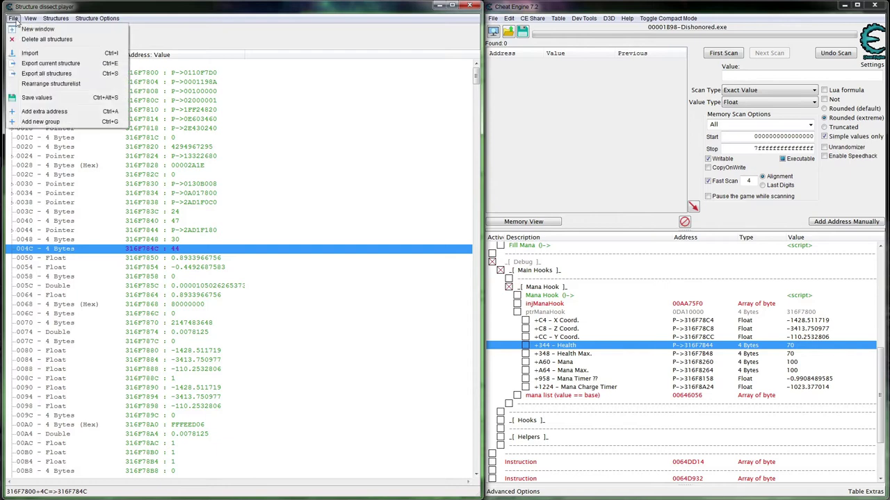
left_click(42, 111)
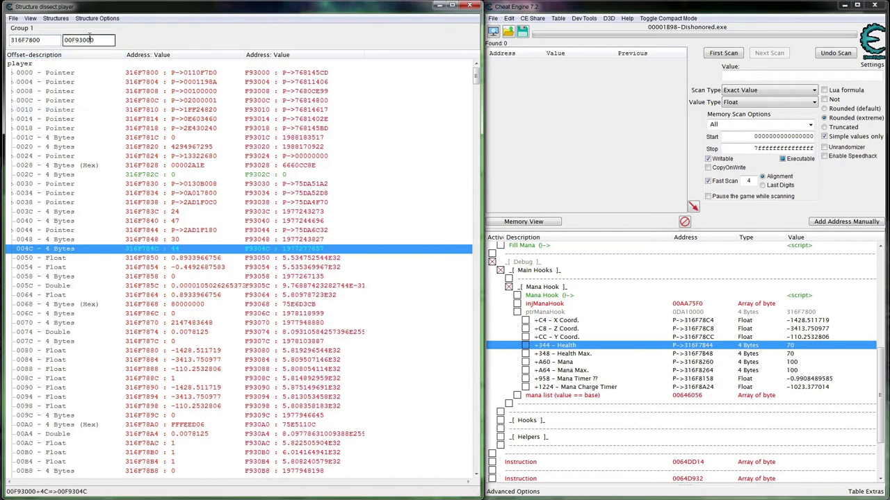
double_click(83, 40)
key("ctrl+v")
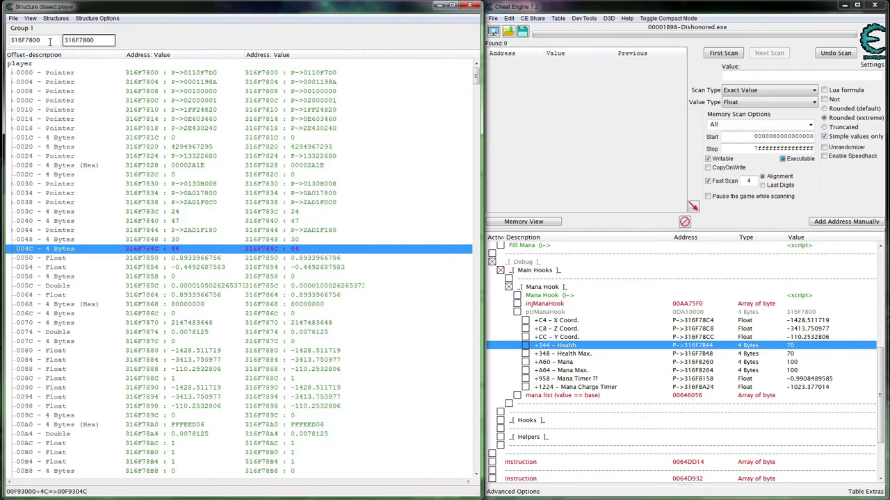
- Lock the first address column as a shadow copy of the player structure's values
right_click(49, 41)
left_click(71, 50)
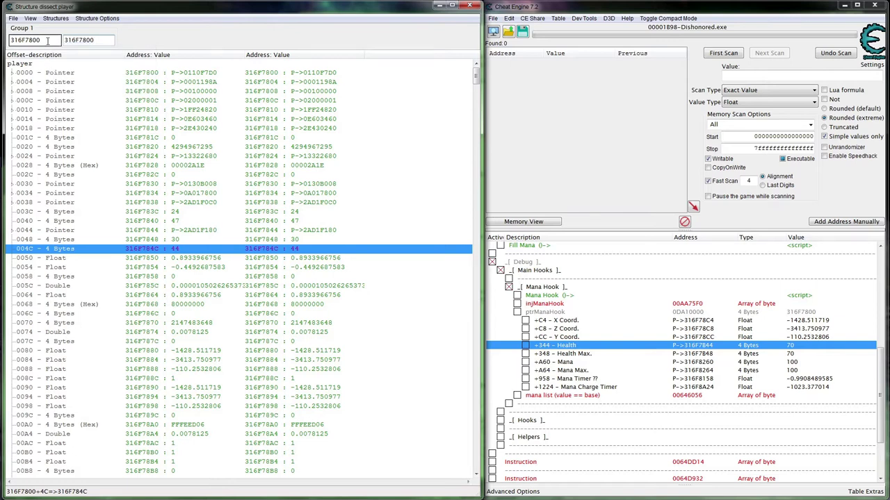
right_click(47, 40)
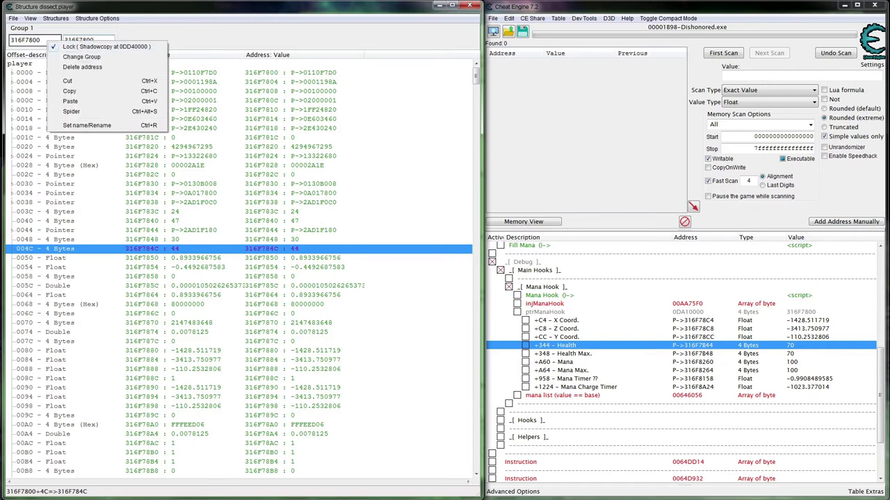
key("Escape")
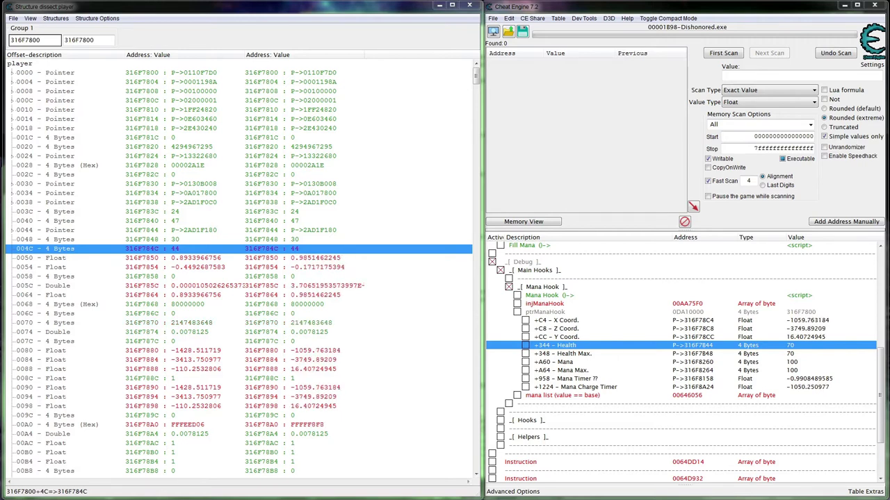
- Compare the locked and live values from offset 50 to 1C4, checking the floats at 1B4 and 1B8 for movement-related changes
left_click(310, 261)
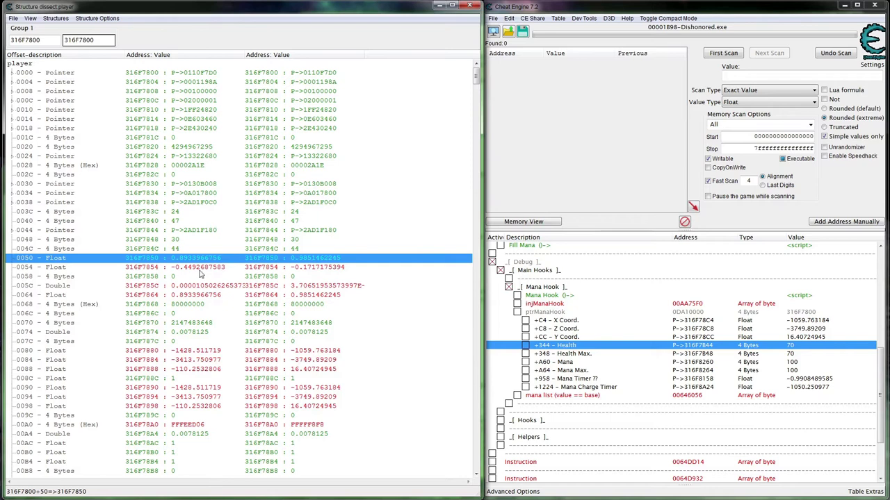
scroll(213, 278, "down", 4)
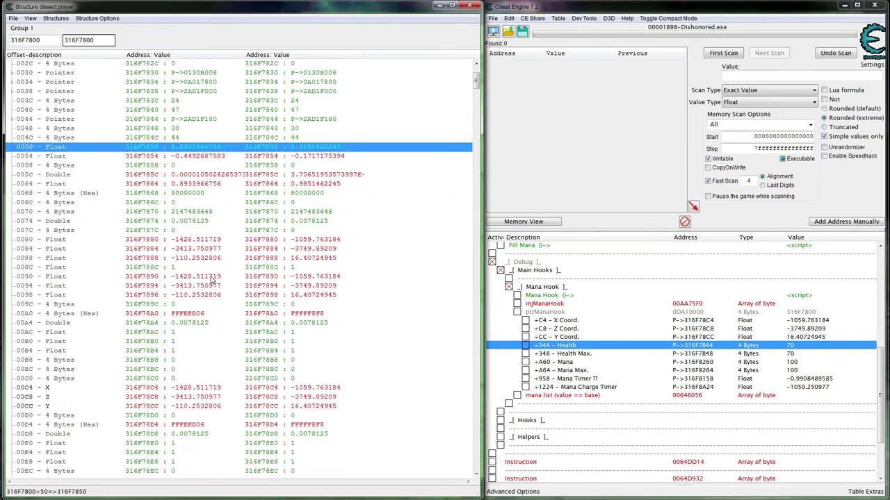
left_click(209, 166)
left_click(207, 179)
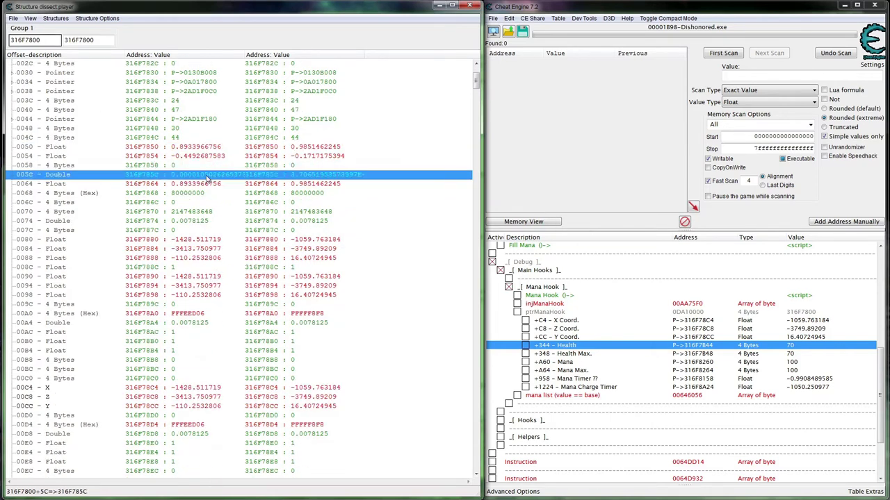
scroll(205, 180, "down", 9)
scroll(205, 185, "down", 13)
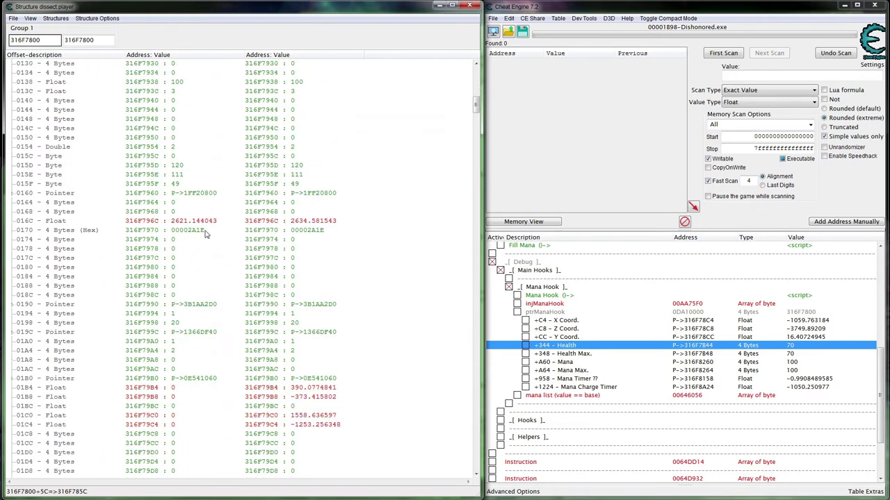
scroll(202, 229, "down", 7)
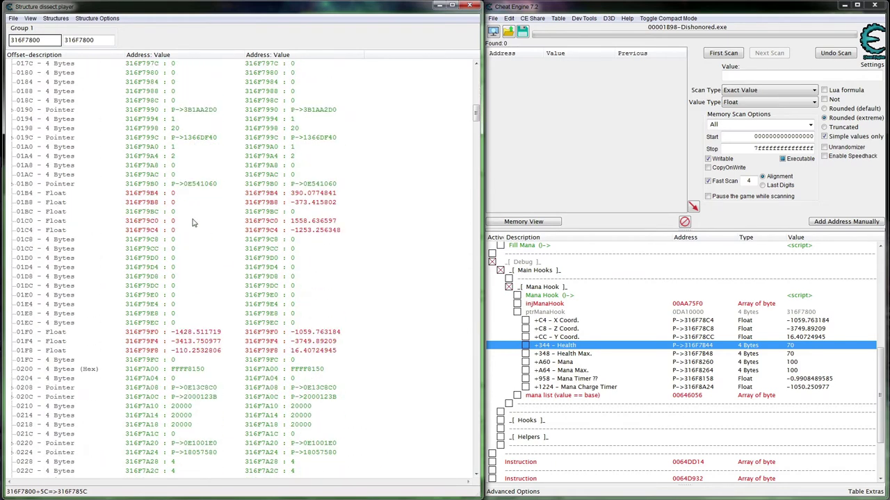
left_click(202, 203)
left_click(197, 195)
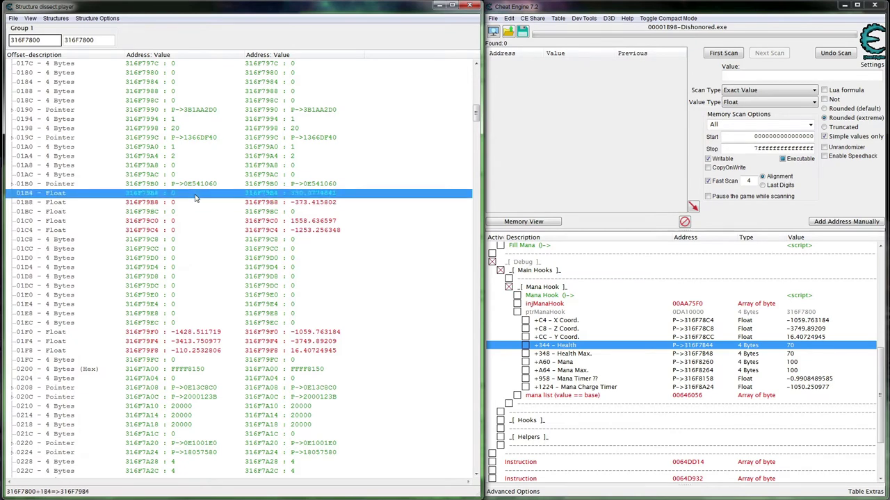
left_click(195, 208)
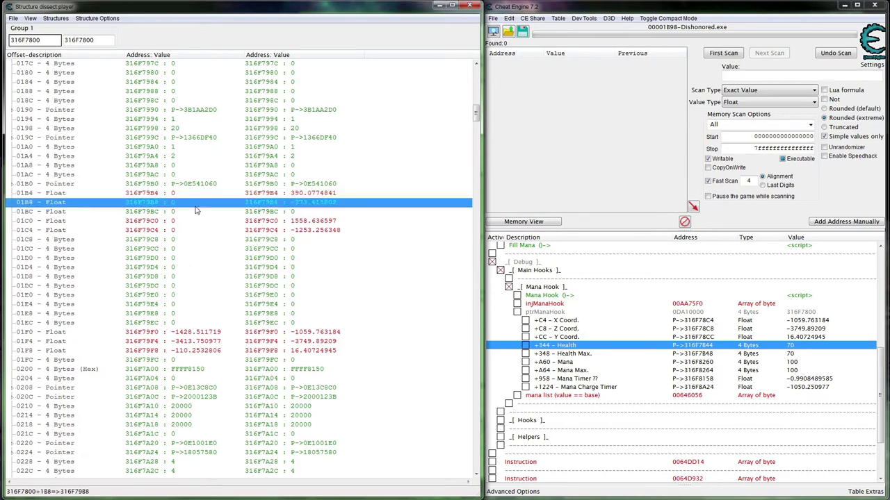
left_click(827, 337)
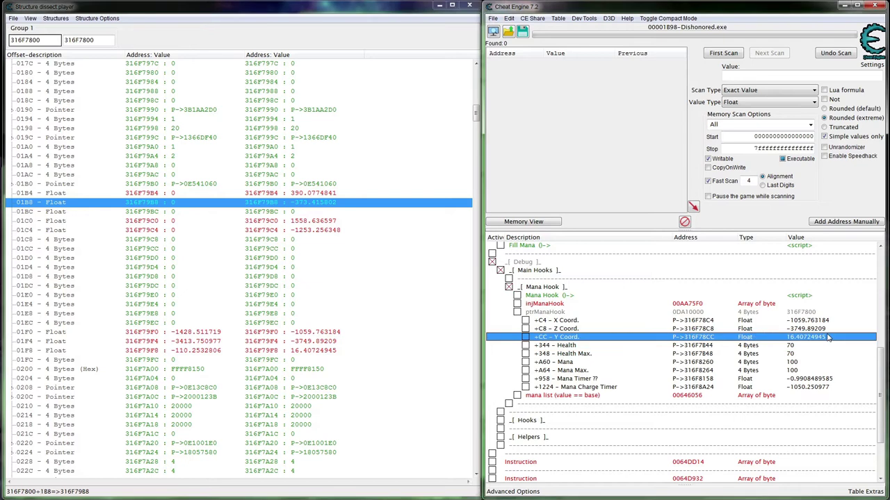
left_click(286, 233)
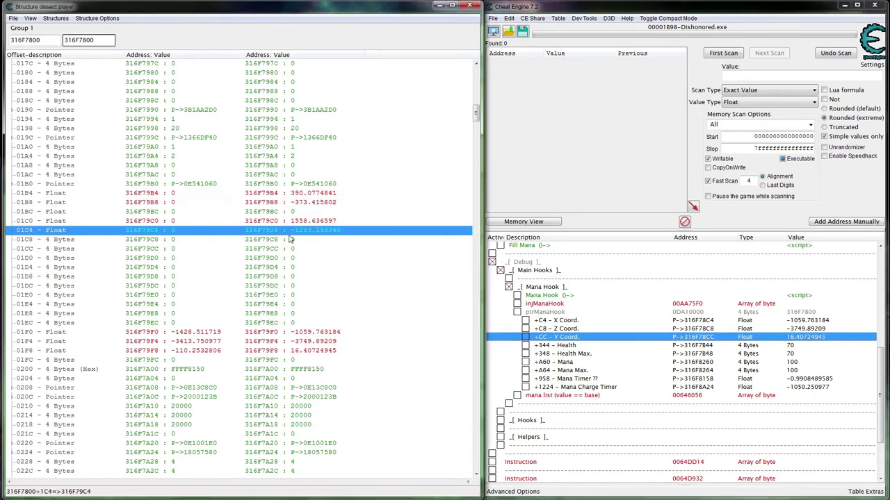
- Compare the Y coordinate at offset CC with the changed floats at 1B4 to 1C4 and 1F0 to 1F8
scroll(285, 236, "up", 5)
scroll(285, 237, "up", 18)
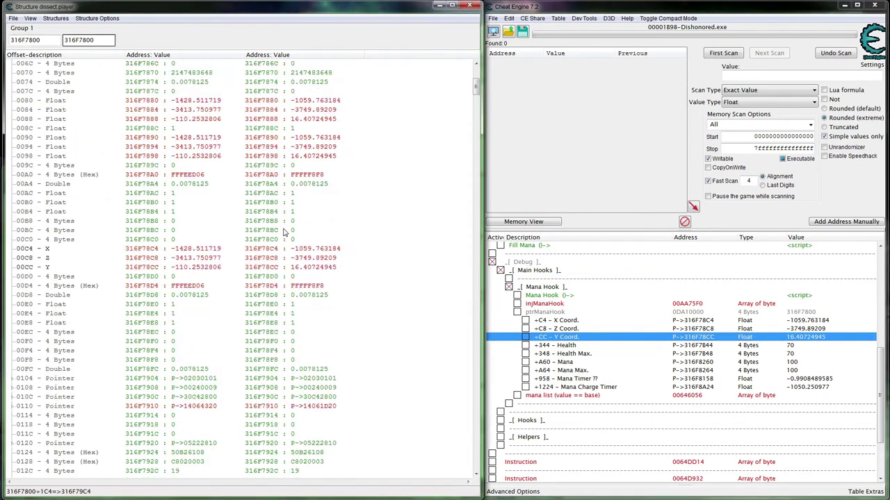
left_click(220, 268)
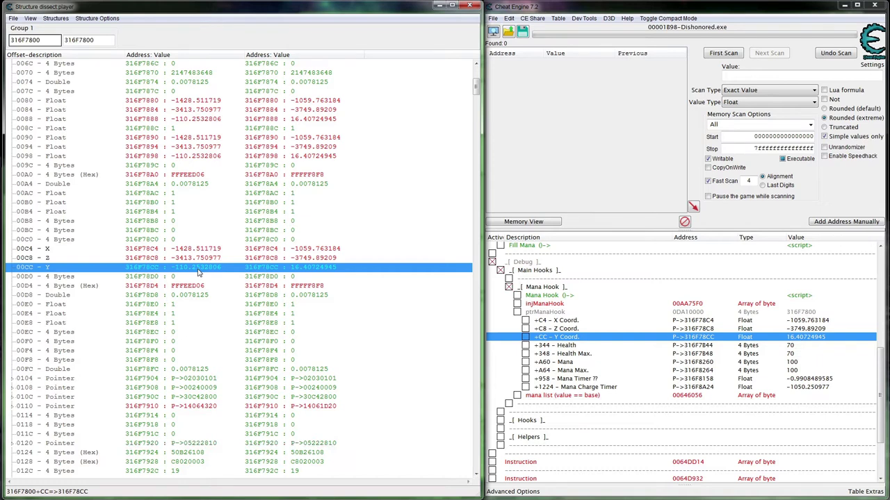
scroll(198, 273, "down", 5)
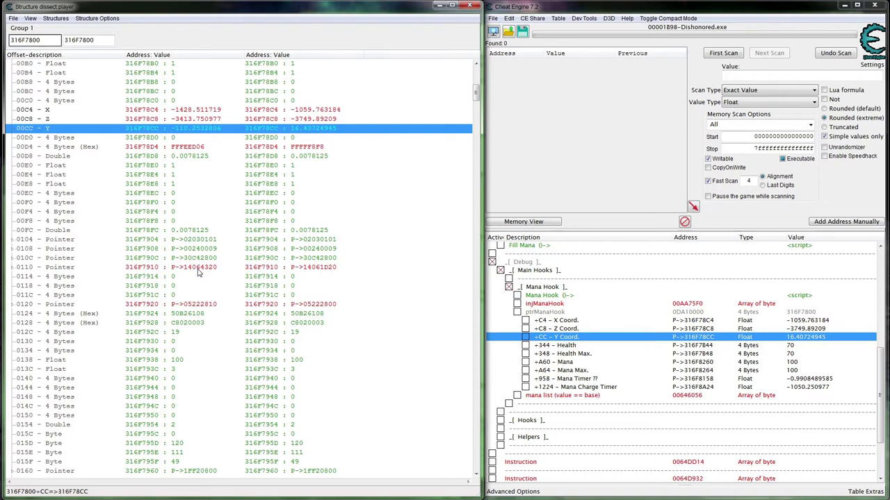
scroll(198, 272, "down", 12)
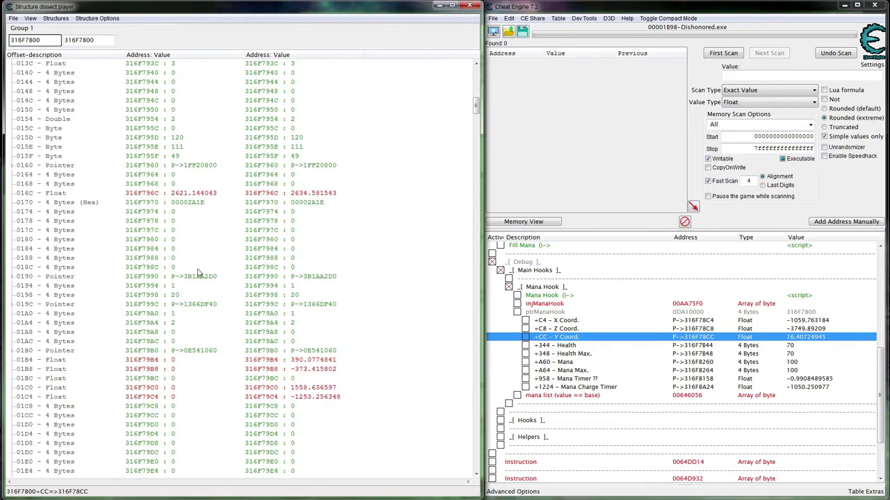
scroll(198, 273, "down", 5)
left_click(289, 230)
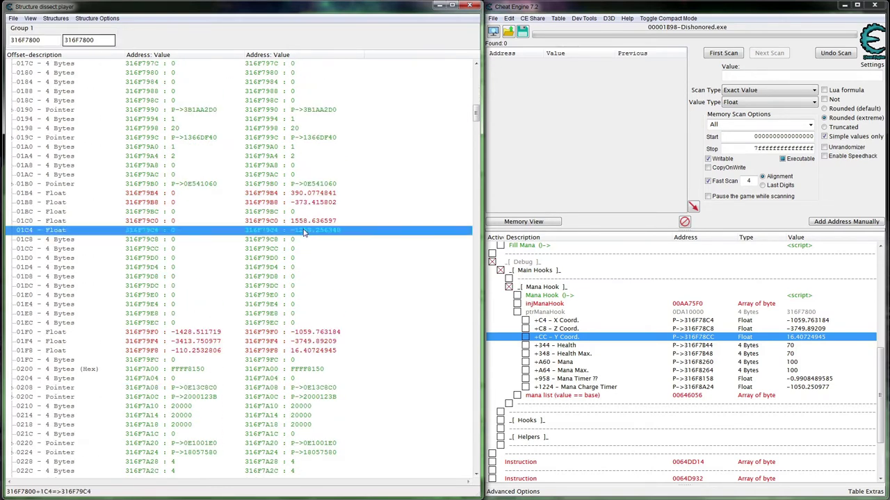
left_click(295, 203)
left_click(294, 211)
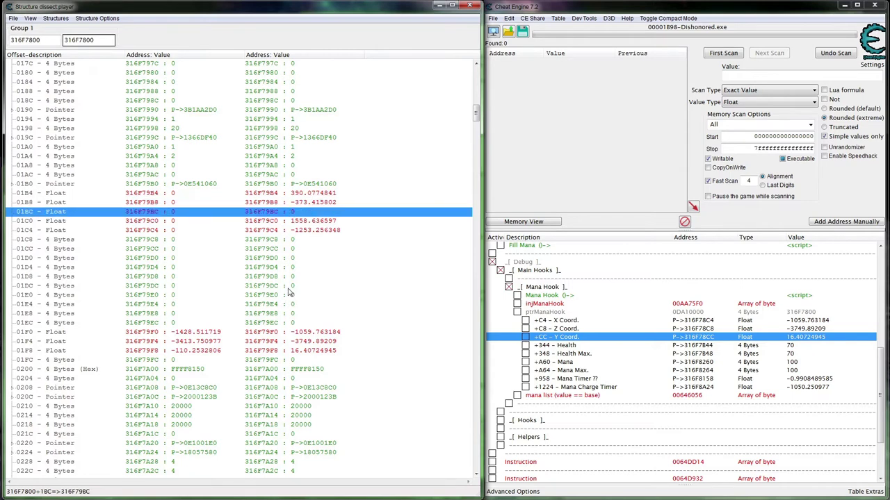
left_click(303, 359)
left_click(304, 352)
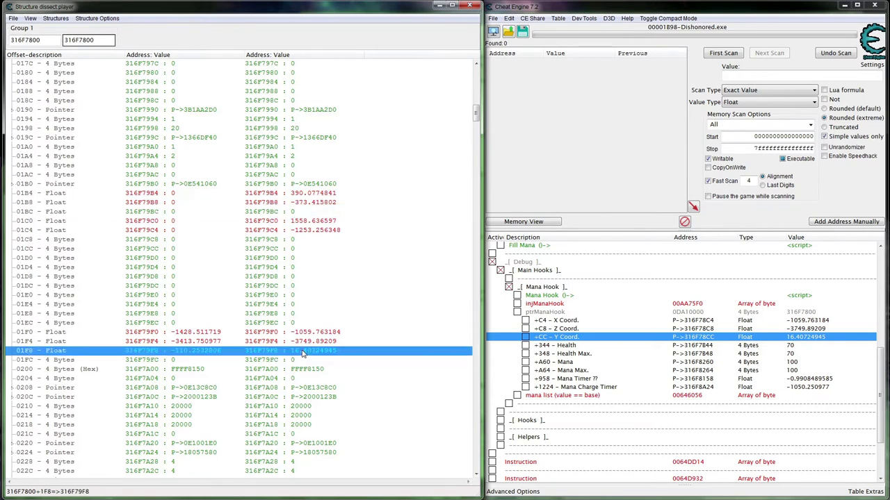
scroll(304, 352, "down", 4)
left_click(304, 229)
key("Up")
- Compare the locked and live player structure values from offset 1F0 to 3B4, checking around the Health field at 344
scroll(308, 250, "down", 3)
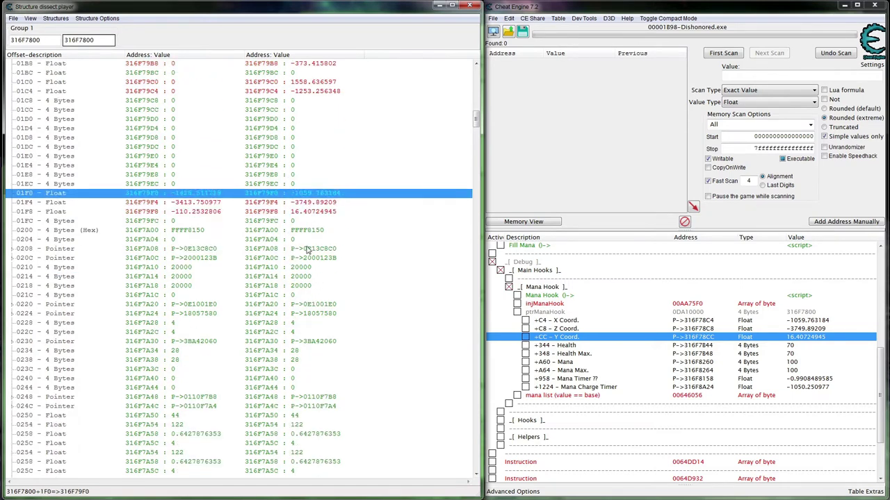
scroll(303, 241, "down", 2)
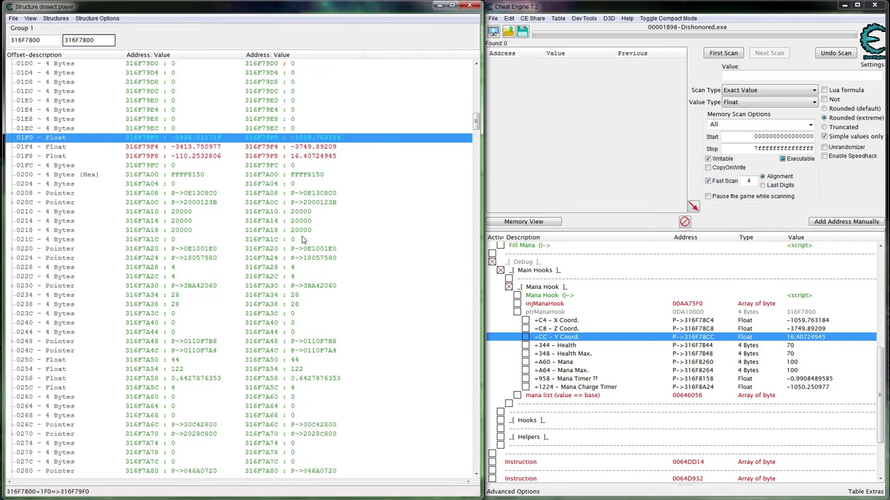
scroll(301, 238, "down", 13)
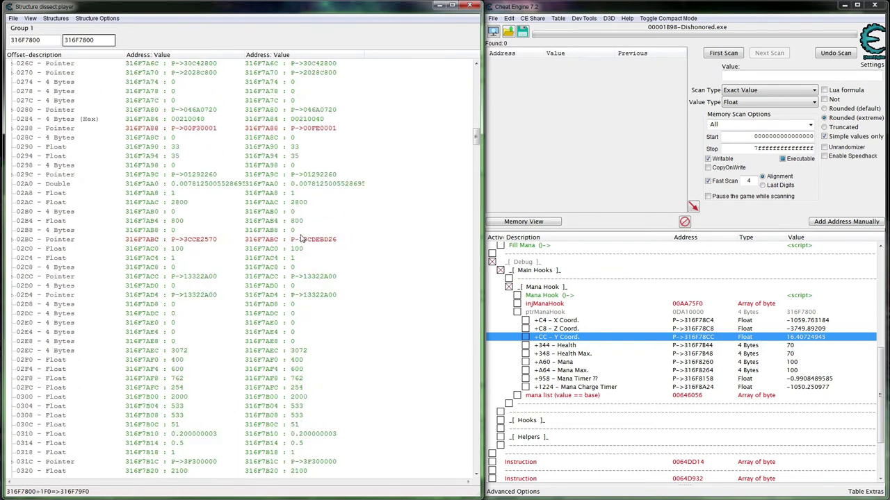
scroll(301, 237, "down", 8)
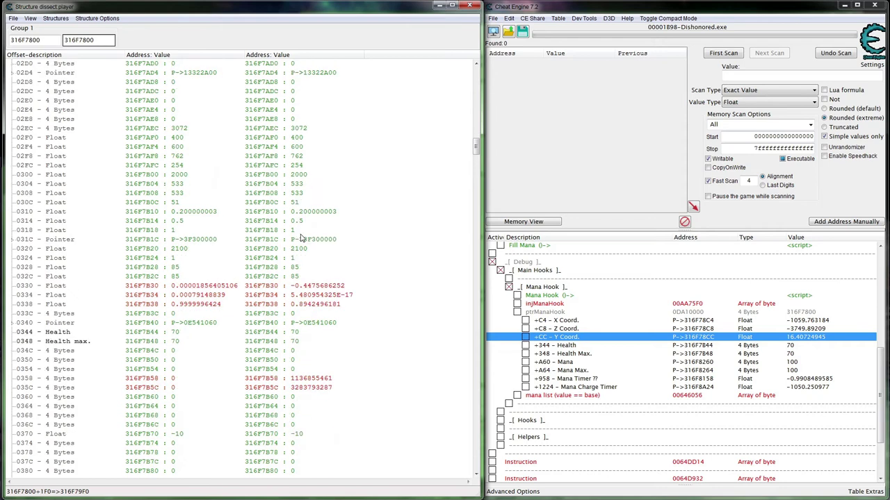
scroll(301, 238, "down", 4)
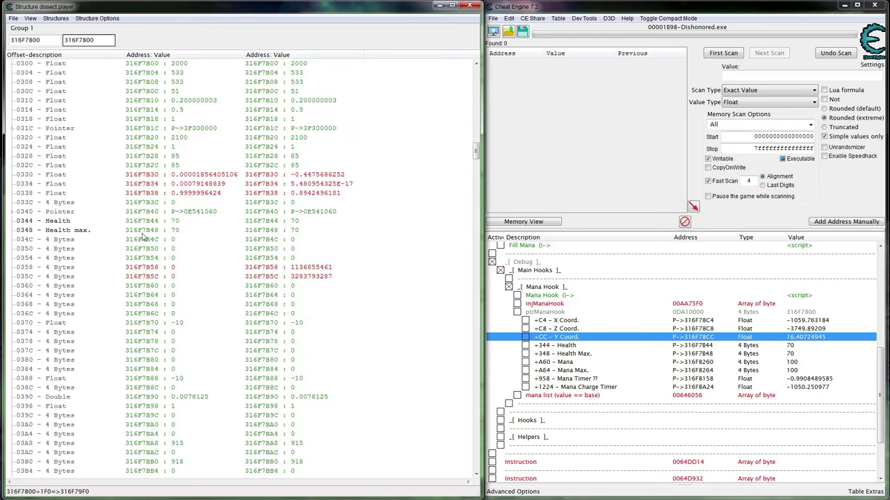
left_click(103, 224)
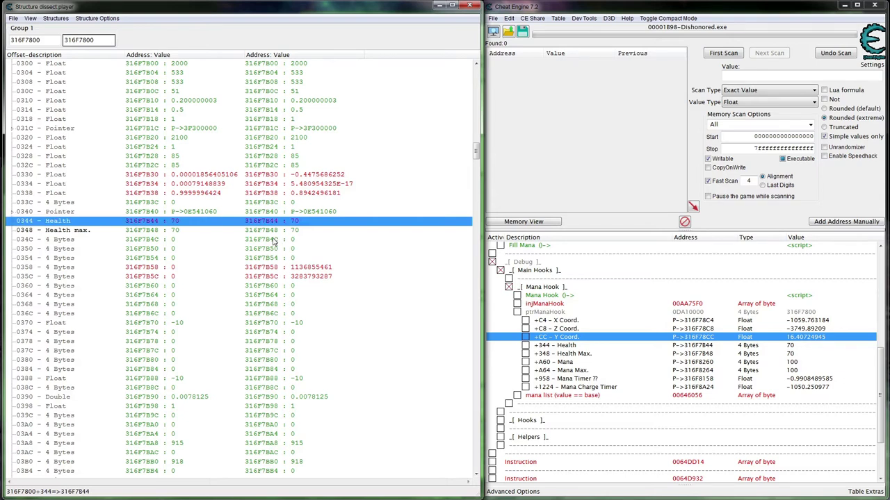
- Compare the locked and live values from offset 3B8 to 77C, checking the changed coordinate-like floats at 650 to 674 and 6F0 to 734
scroll(266, 235, "down", 11)
scroll(263, 234, "down", 17)
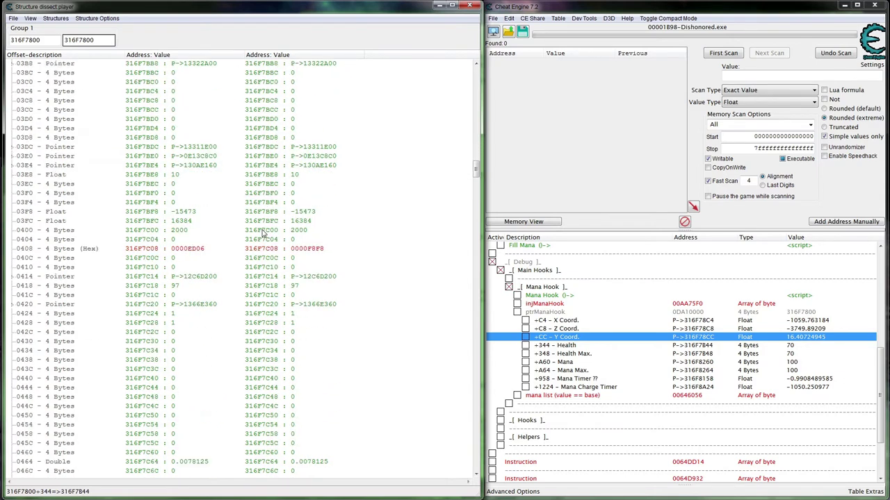
scroll(263, 234, "down", 17)
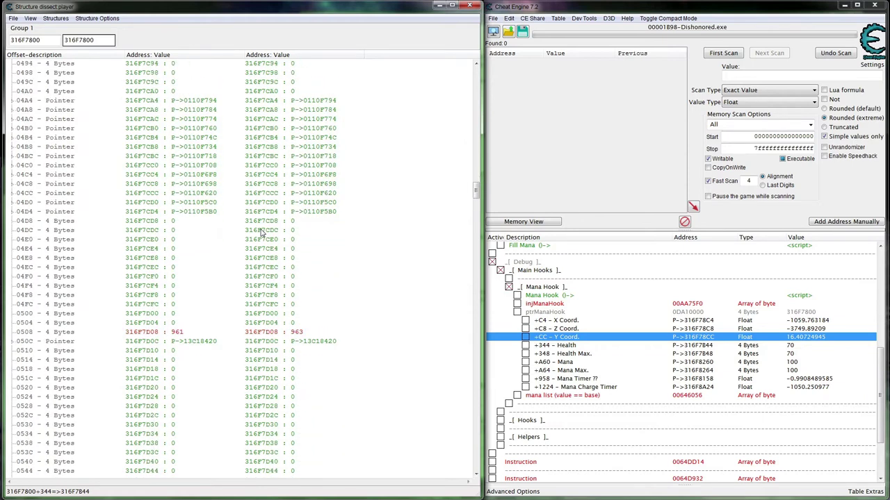
scroll(262, 234, "down", 9)
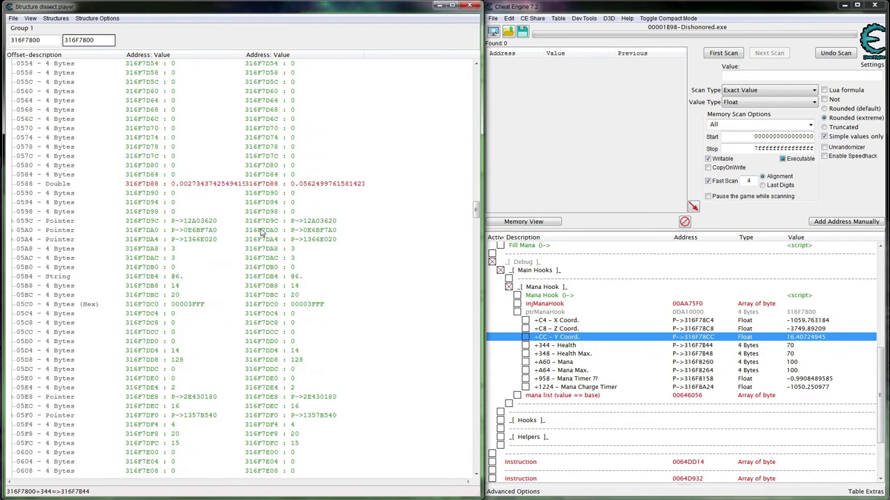
scroll(262, 234, "down", 11)
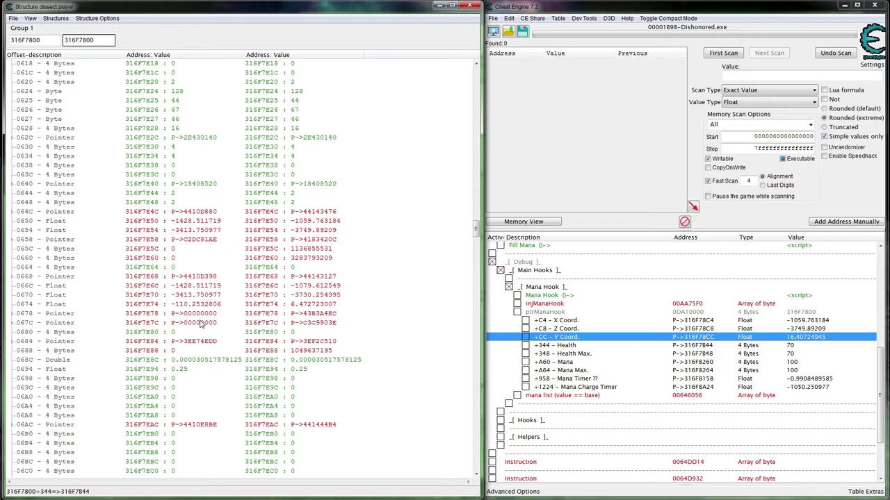
scroll(199, 372, "down", 8)
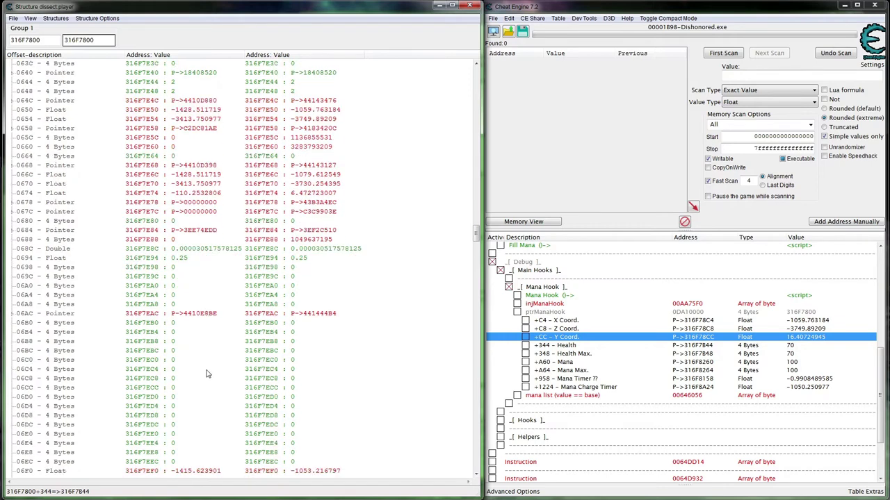
scroll(206, 374, "down", 4)
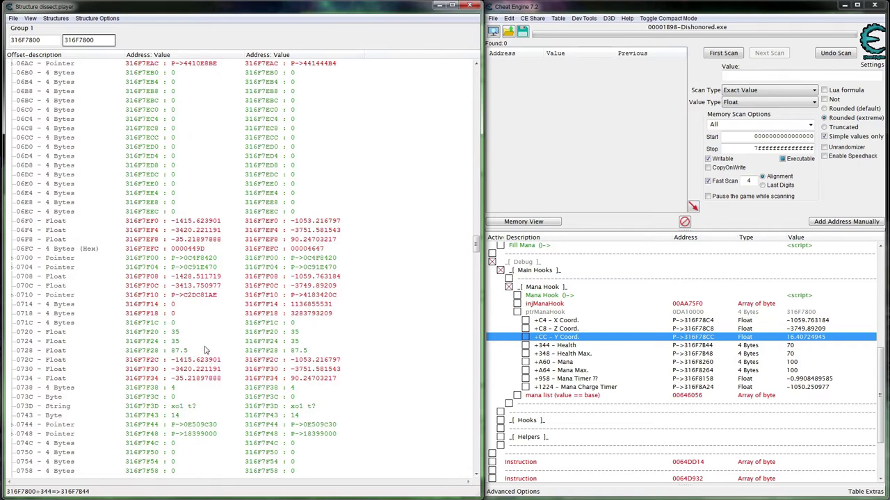
scroll(203, 332, "down", 3)
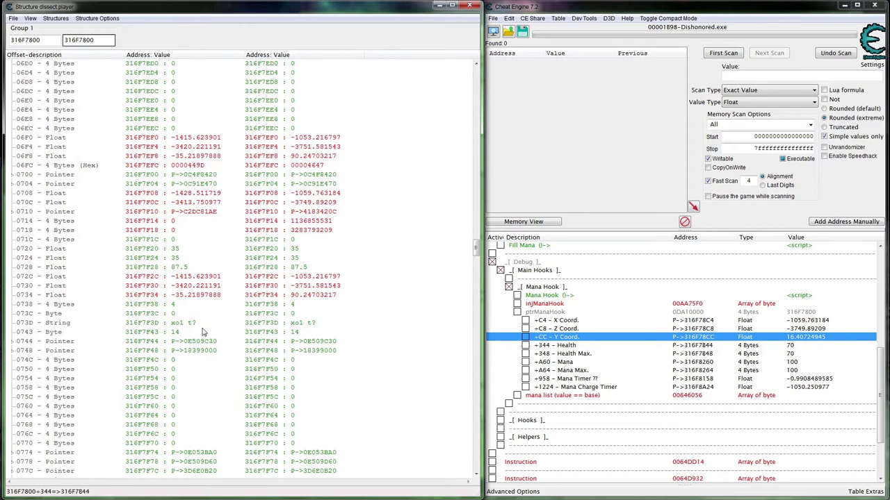
- Compare the remaining locked and live values from offset 750 to B28, and return to the start of the player structure
scroll(203, 332, "down", 10)
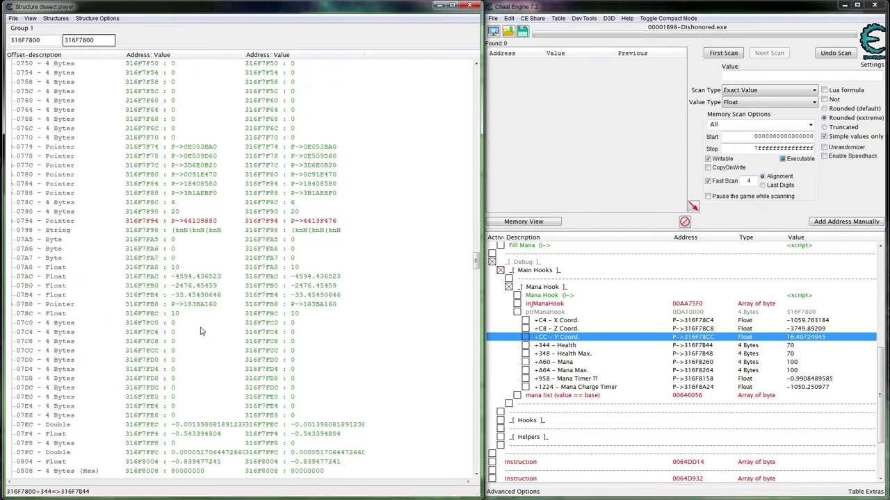
scroll(200, 332, "down", 11)
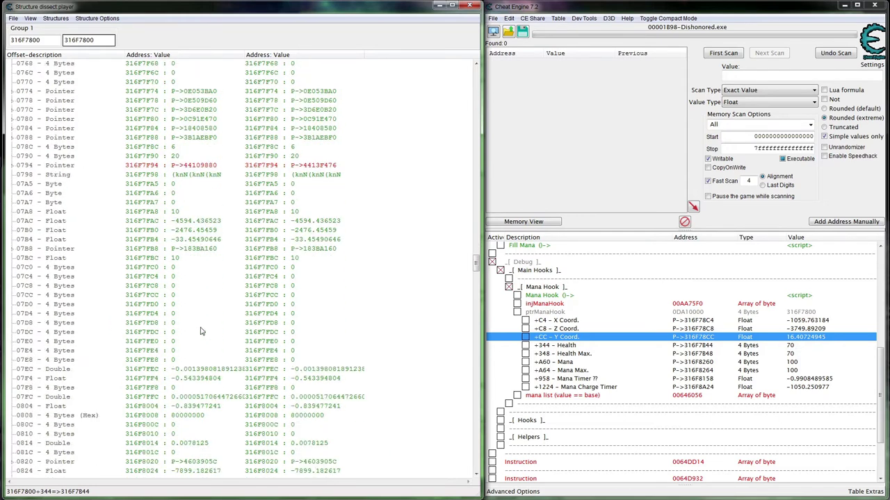
scroll(198, 331, "down", 10)
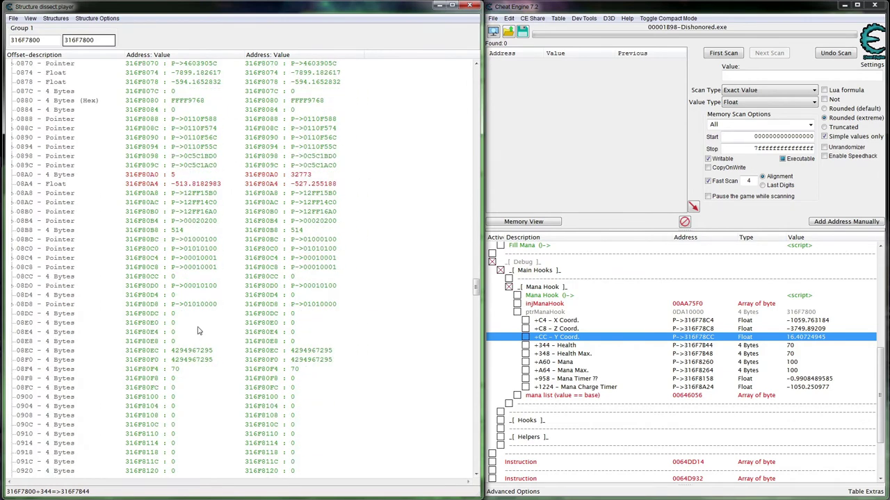
scroll(198, 331, "down", 4)
scroll(198, 330, "down", 16)
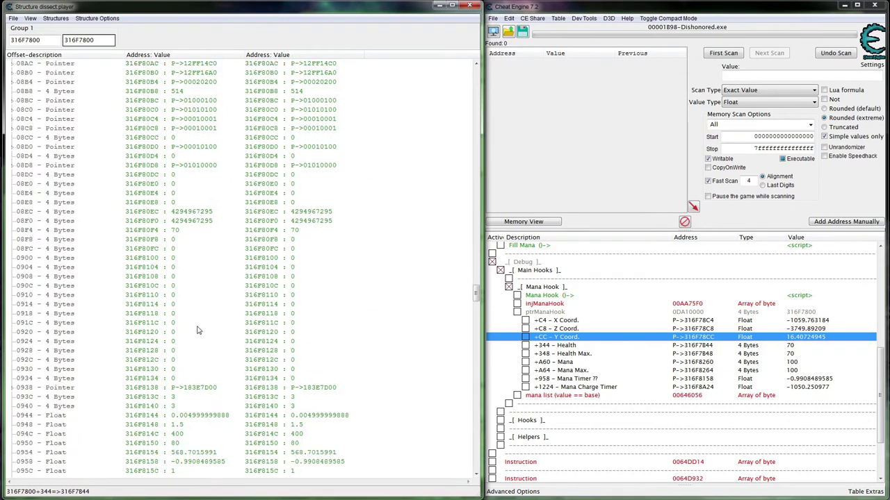
scroll(198, 331, "down", 18)
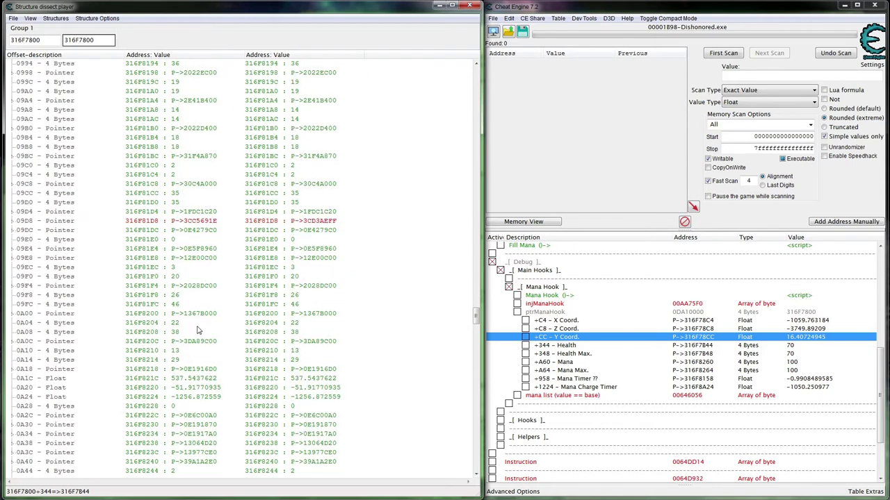
scroll(199, 330, "down", 5)
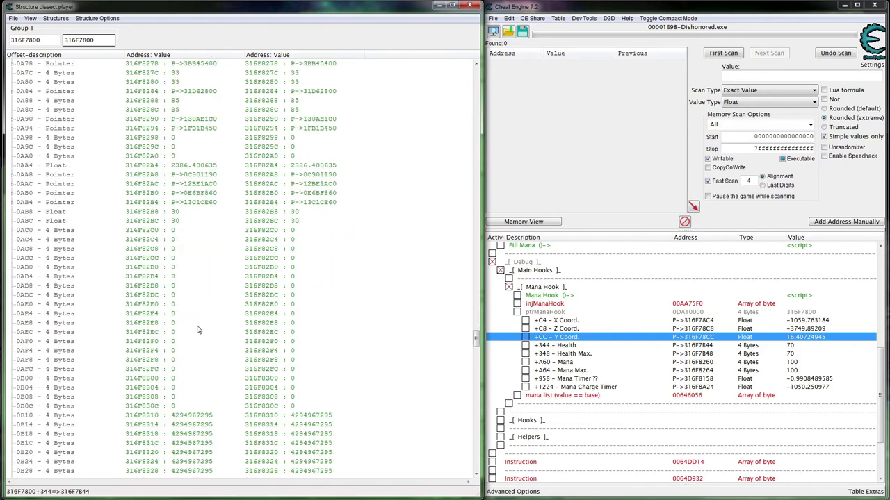
left_click_drag(477, 340, 468, 64)
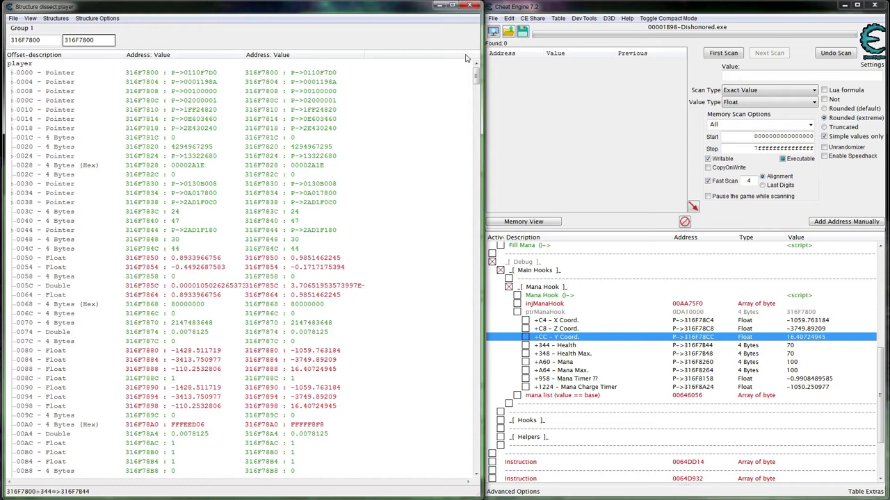
- Close the player structure dissection and the Memory Viewer, and bring the Mana Hook coordinate entries into view in the cheat table
left_click(471, 6)
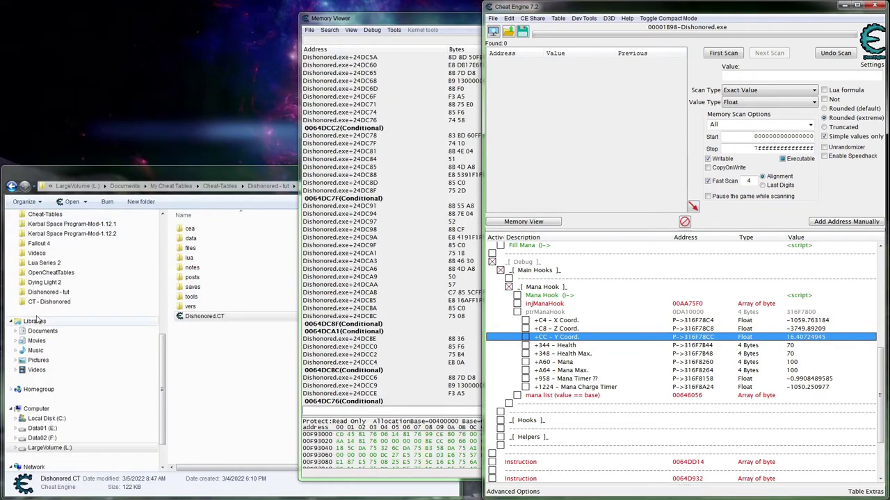
left_click(427, 24)
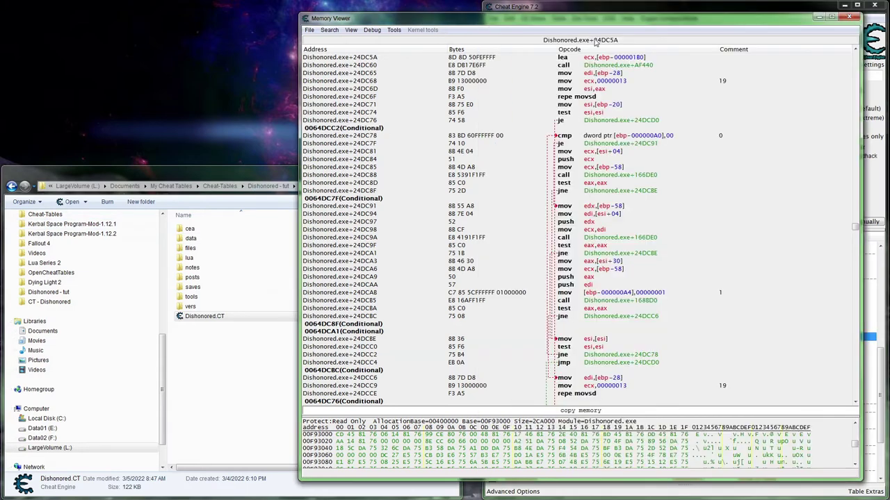
left_click(849, 16)
left_click(656, 424)
scroll(653, 422, "up", 2)
scroll(653, 422, "up", 2)
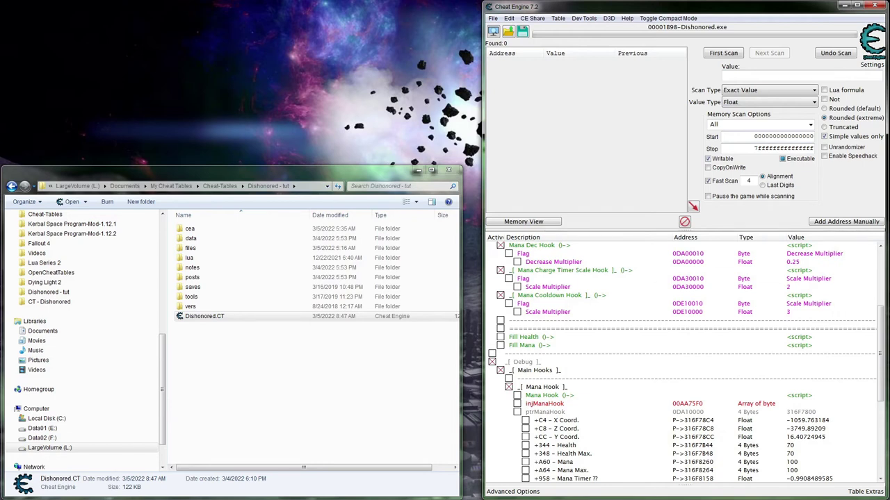
- Switch to Dishonored, resume the paused game and walk the player up and down the indoor stairs
key("alt+Tab")
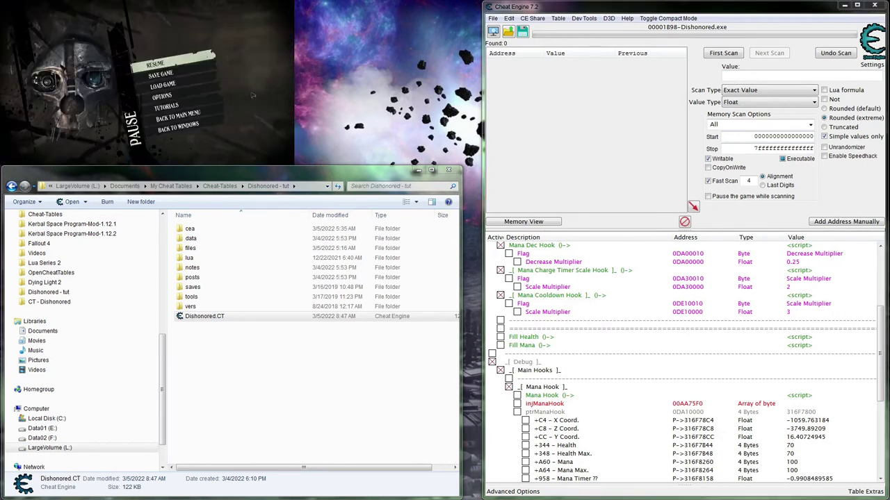
key("Escape")
key("w")
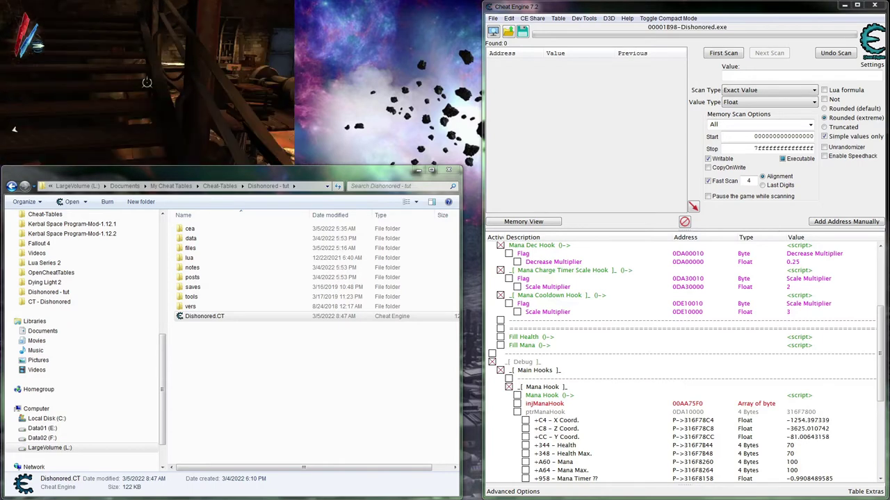
key("w")
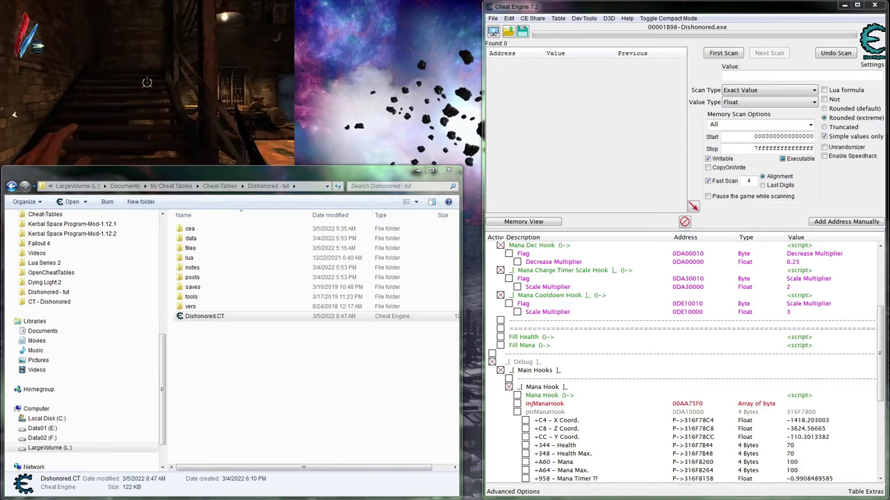
key("w")
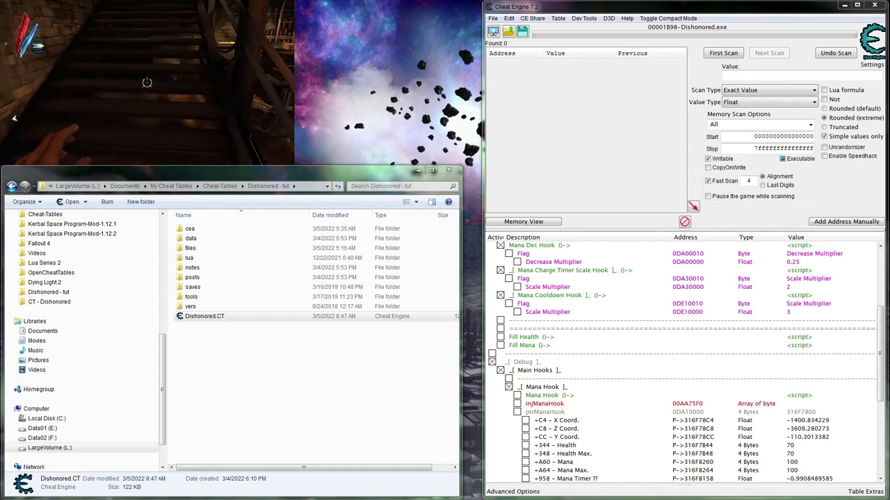
key("w")
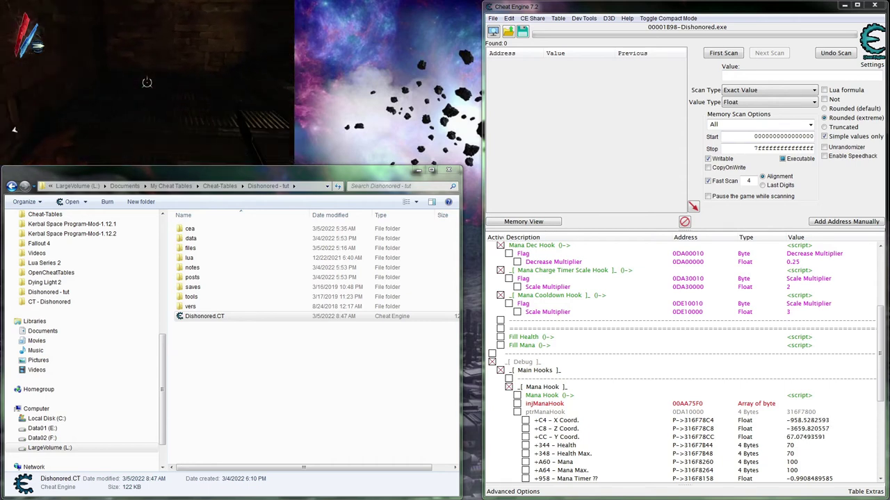
key("w")
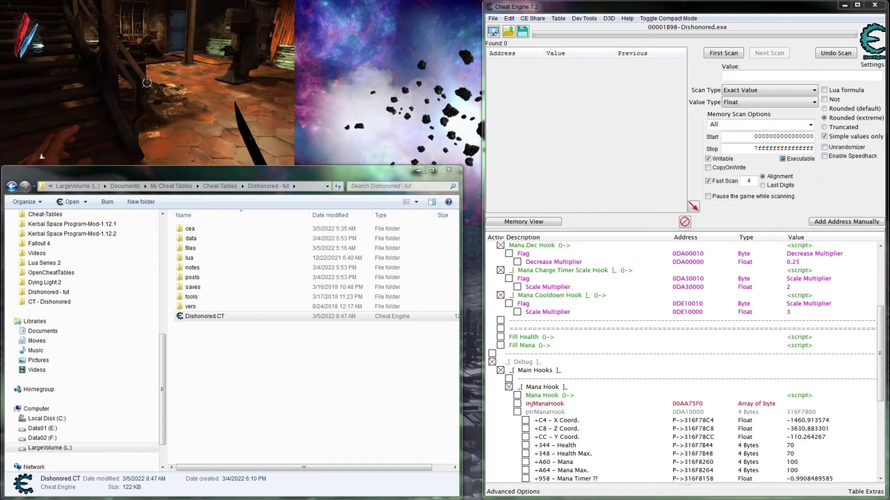
- Walk the player out of the building, around the outdoor area and back inside towards the stairs
key("w")
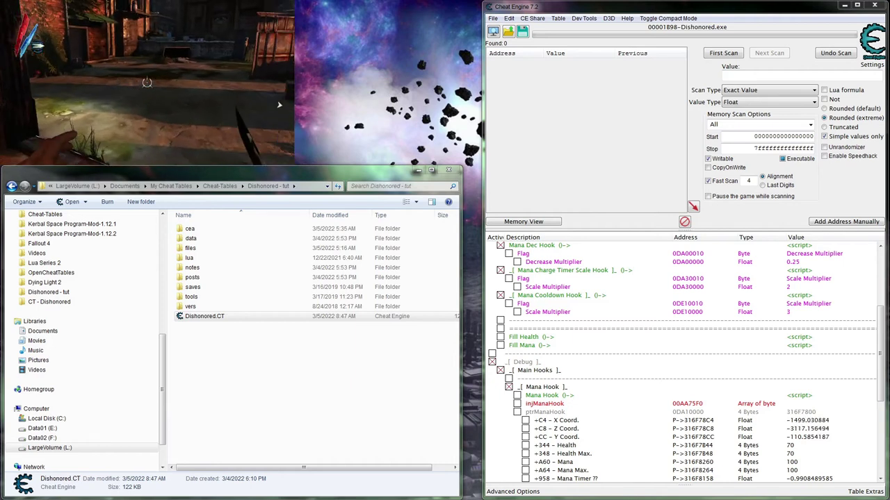
key("w")
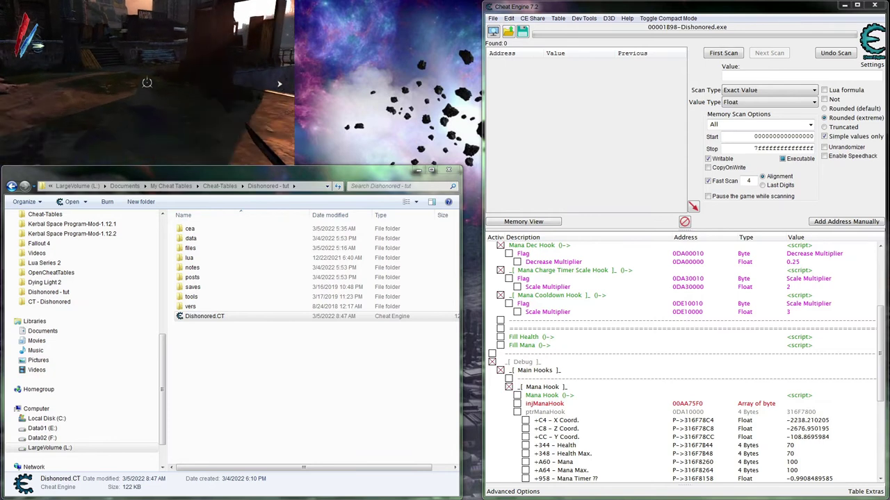
key("w")
key("w")
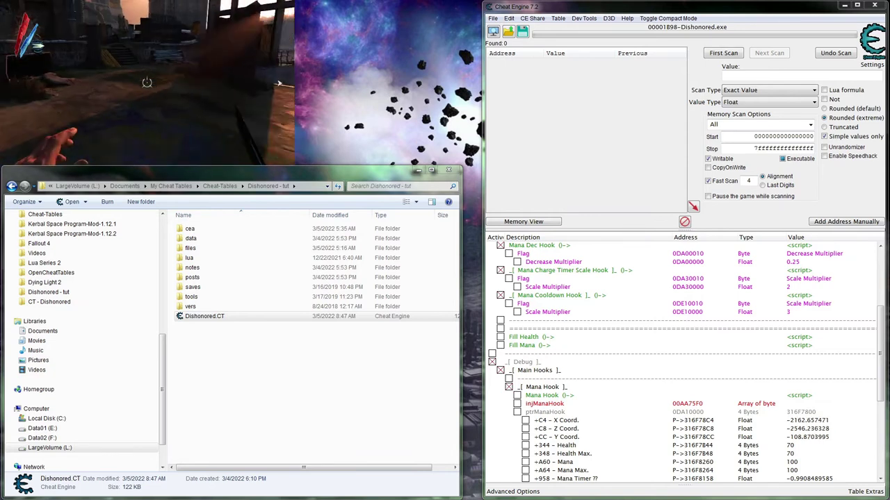
key("w")
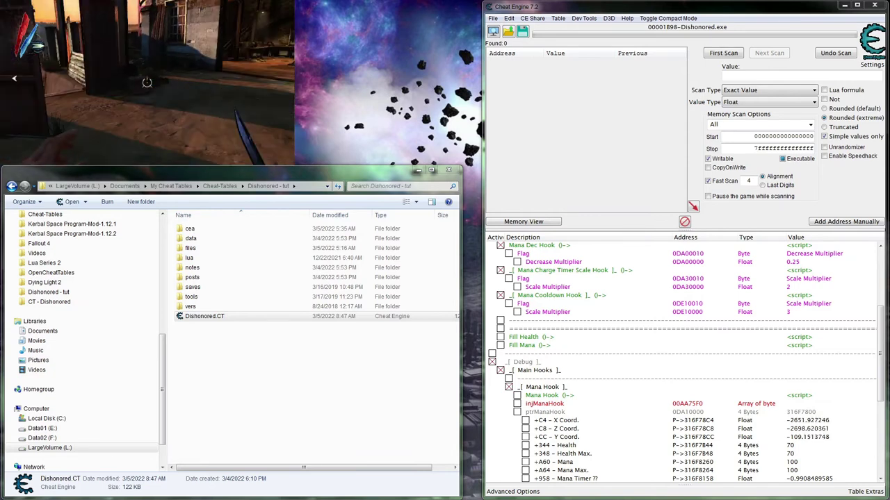
key("w")
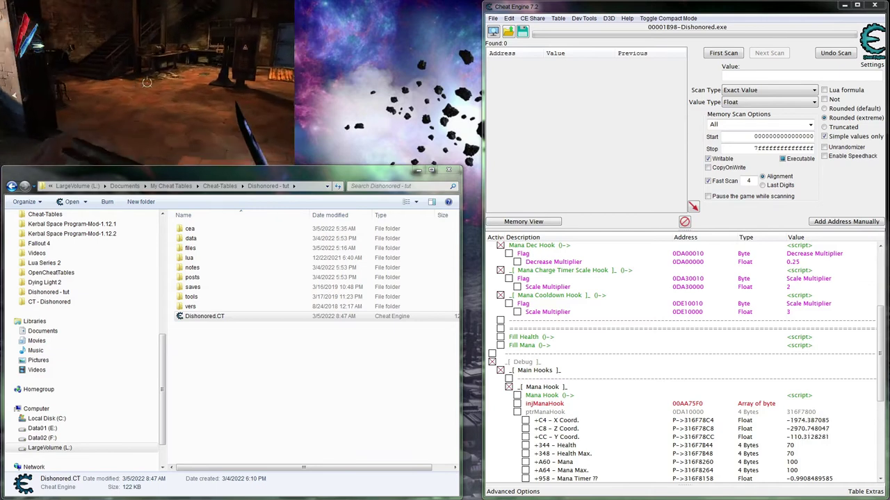
key("w")
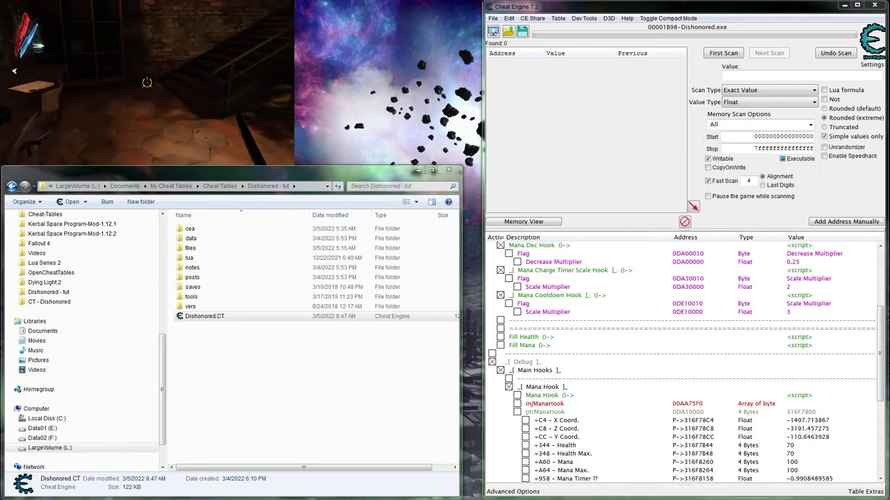
- Walk the player up and back down the indoor stairs several times while watching the X, Y and Z coordinate entries
key("w")
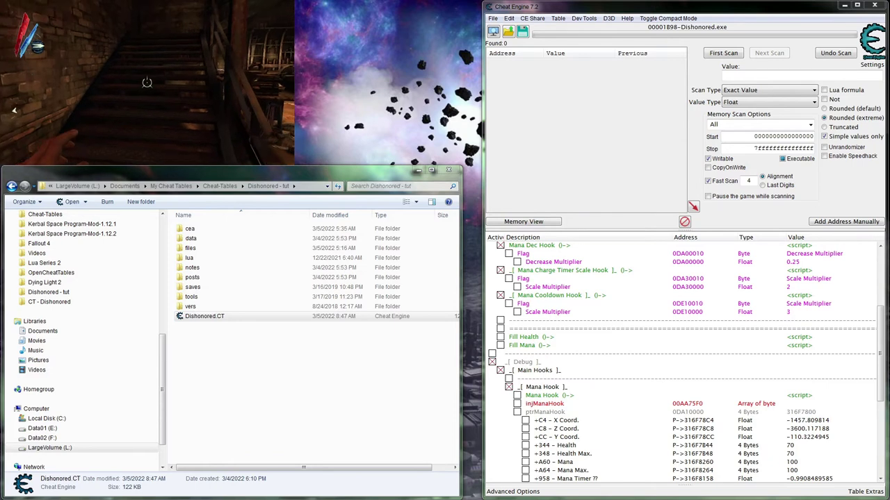
key("w")
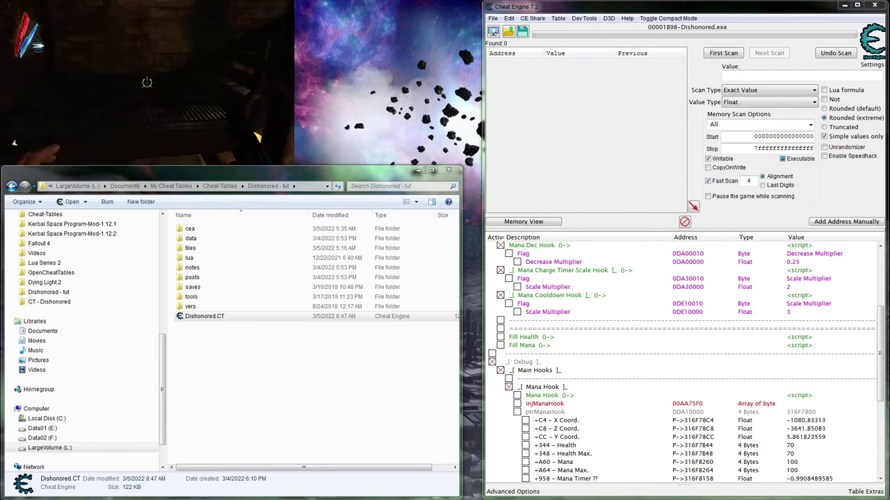
key("w")
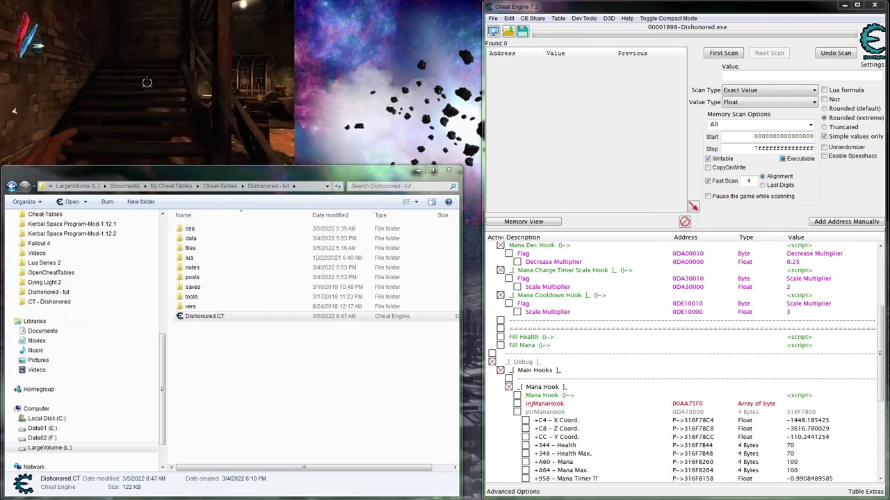
key("w")
key("w")
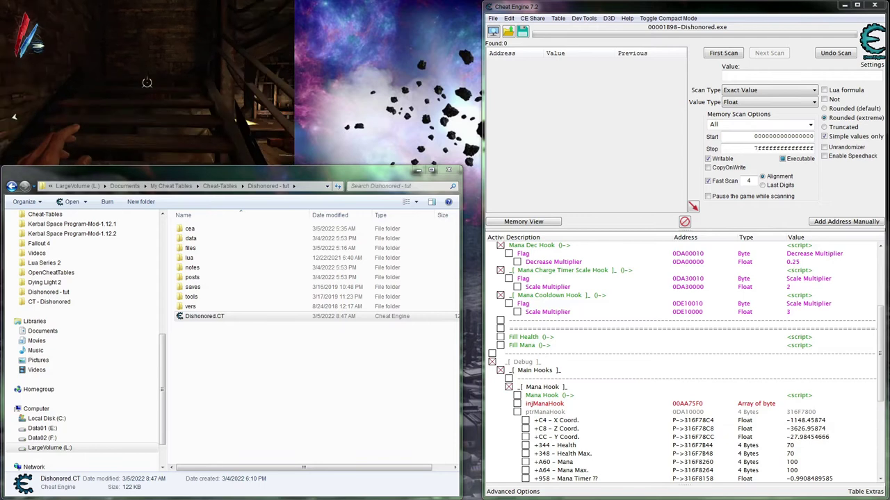
key("w")
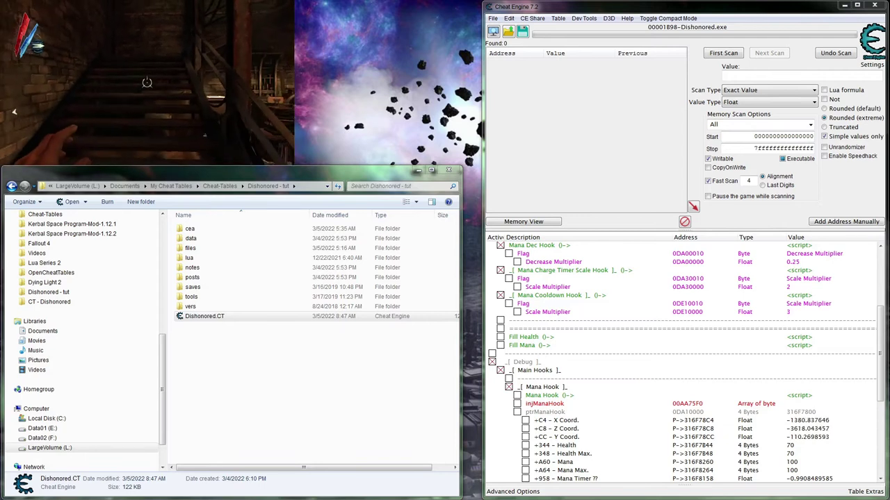
key("w")
key("w")
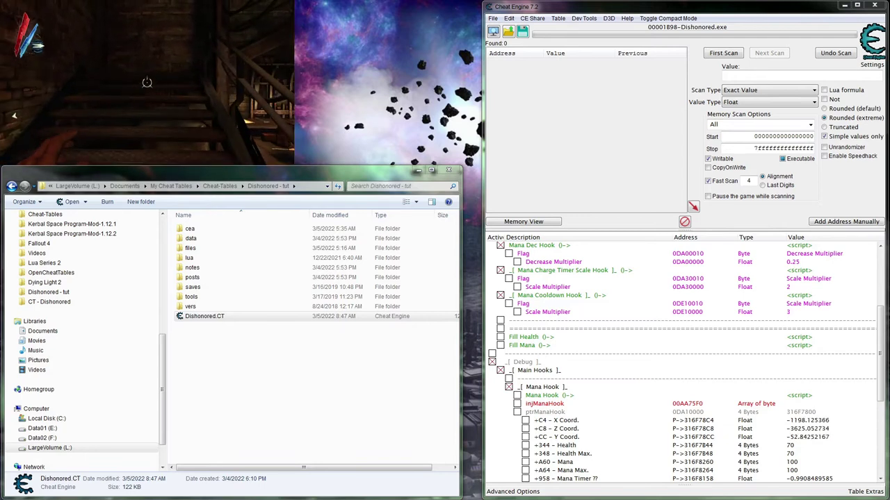
key("w")
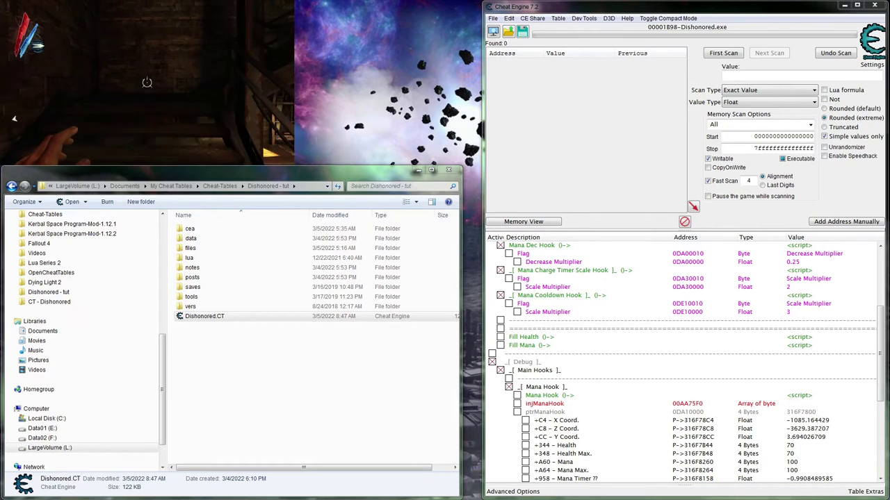
key("s")
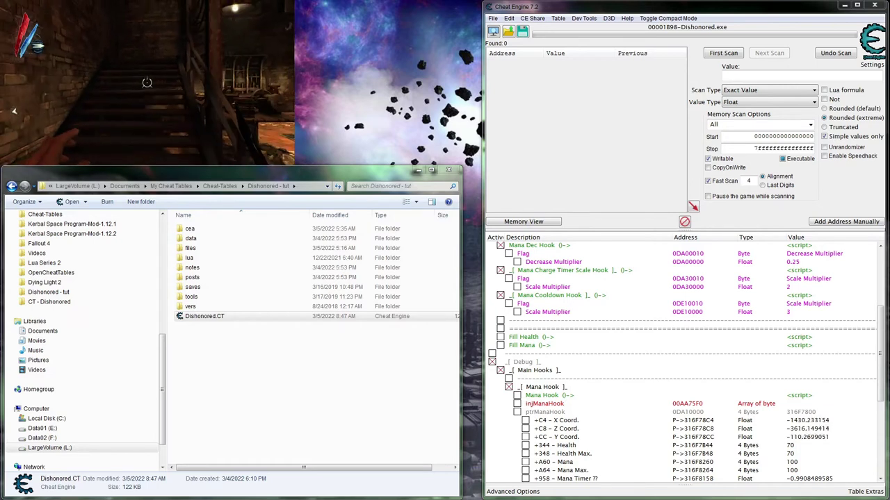
- Pause the game and run a first scan for an unknown initial value of type Float
key("Escape")
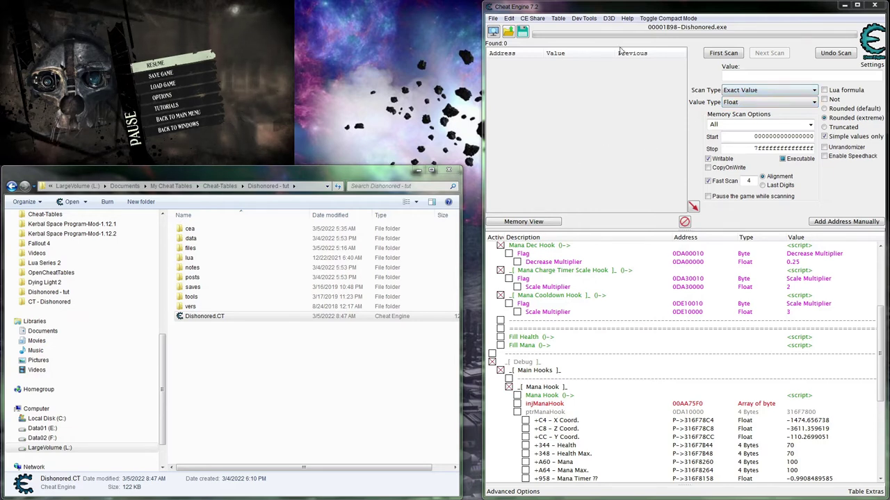
left_click(760, 92)
left_click(742, 130)
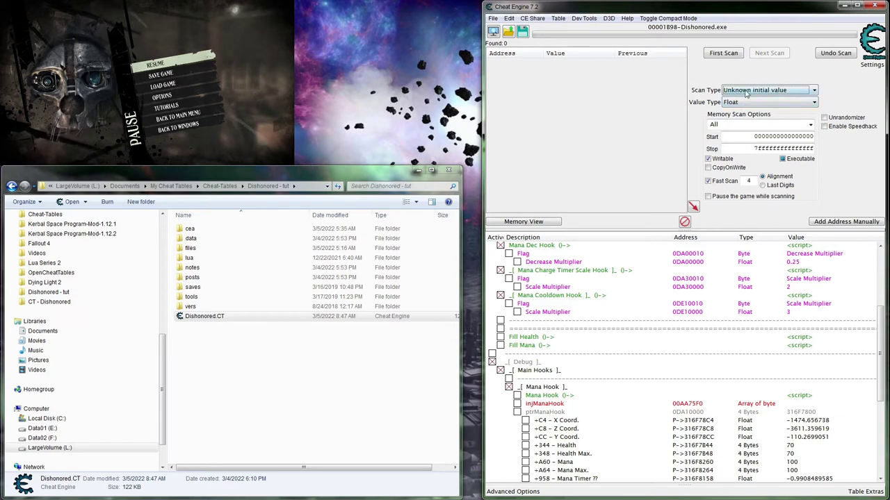
left_click(724, 52)
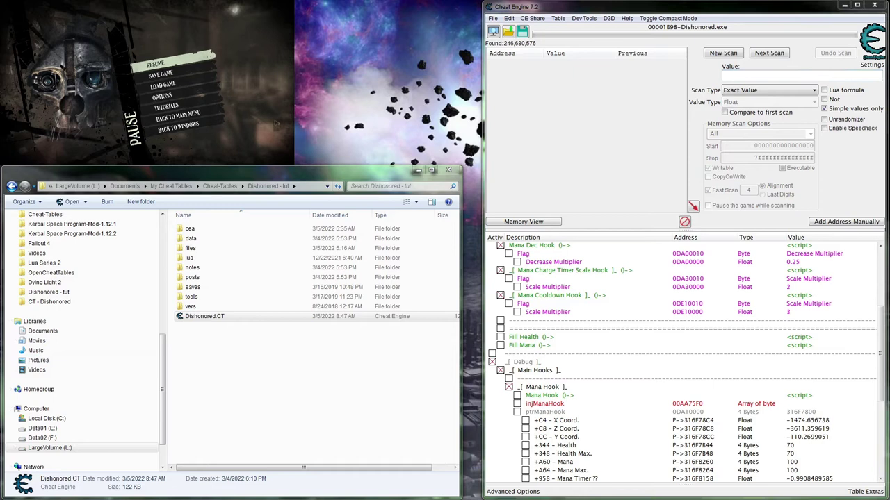
- Resume the game, walk the player up the stairs, pause and narrow the scan by increased and unchanged values
key("Escape")
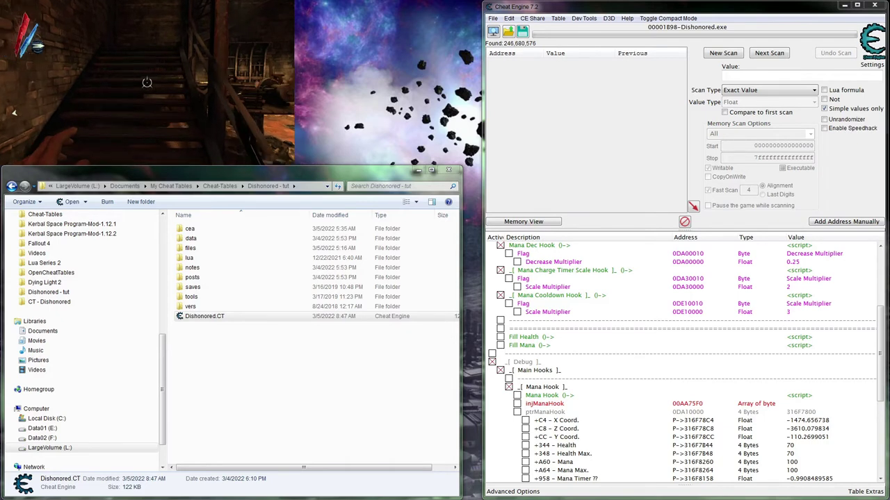
key("Escape")
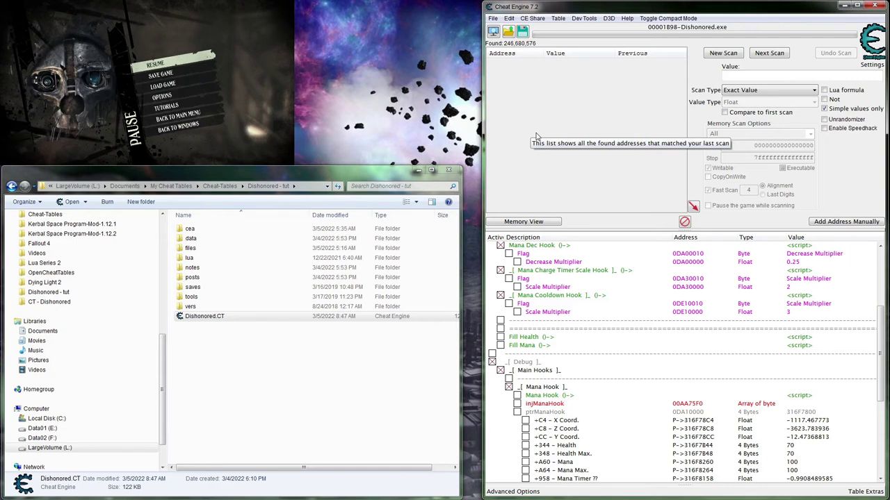
key("F6")
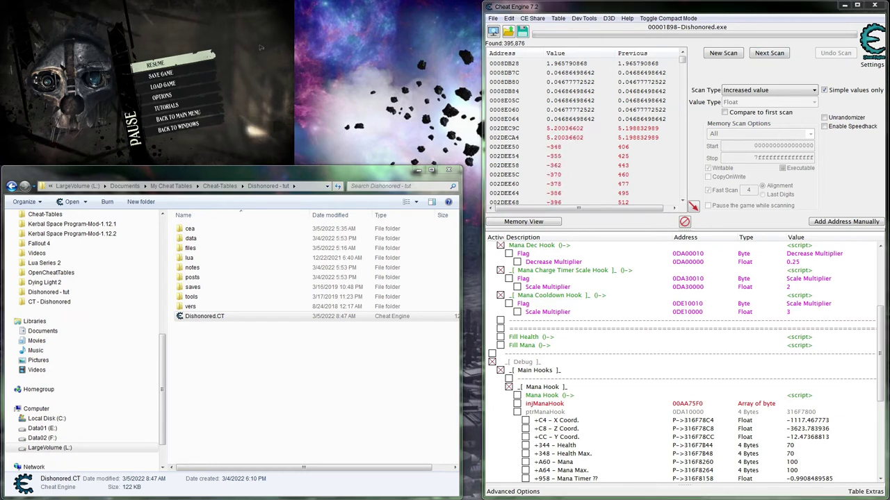
key("F5")
key("F5")
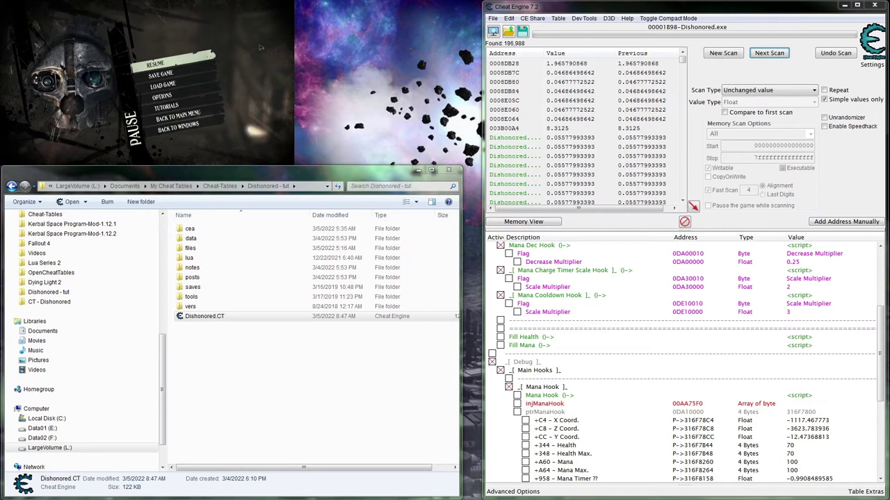
- Move the player slightly farther up the stairs, pause the game again and filter the results by decreased value
key("Escape")
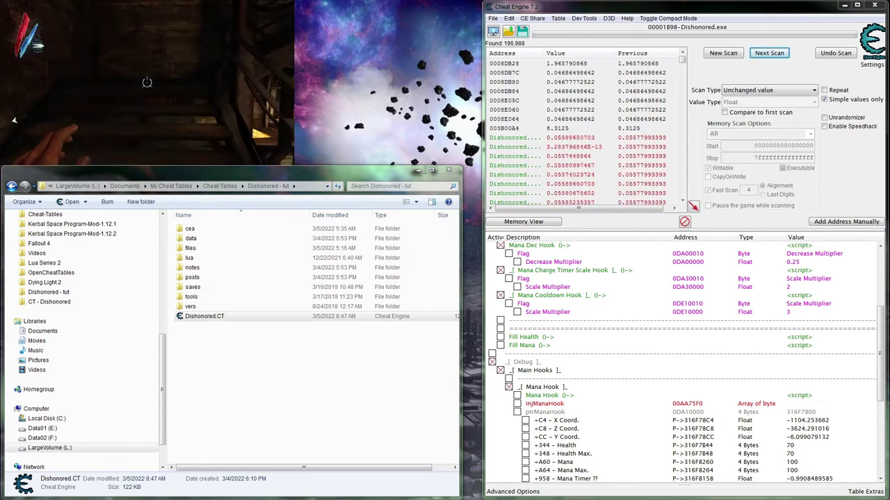
key("Escape")
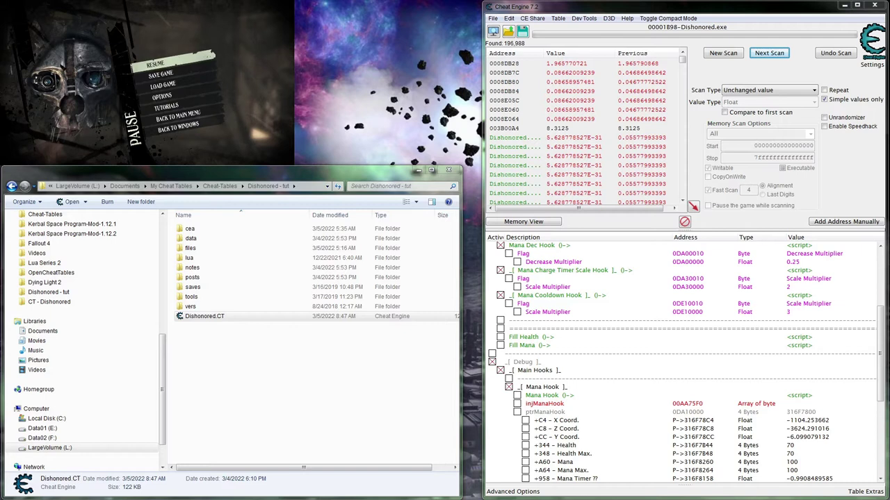
key("F8")
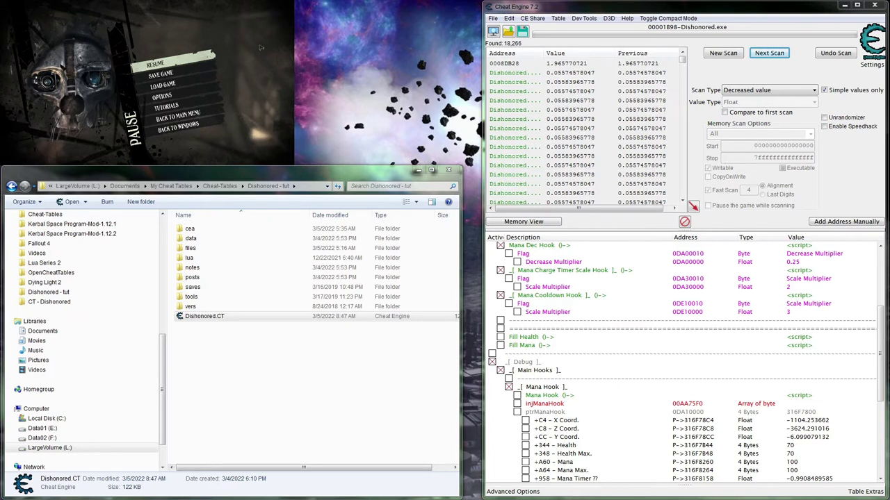
- Resume and pause the game with the player standing still, and filter the results by unchanged value
key("Escape")
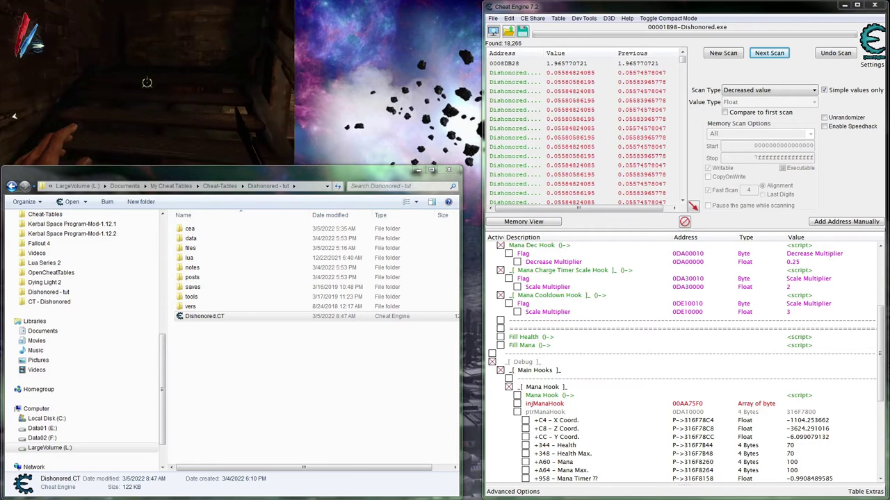
key("Escape")
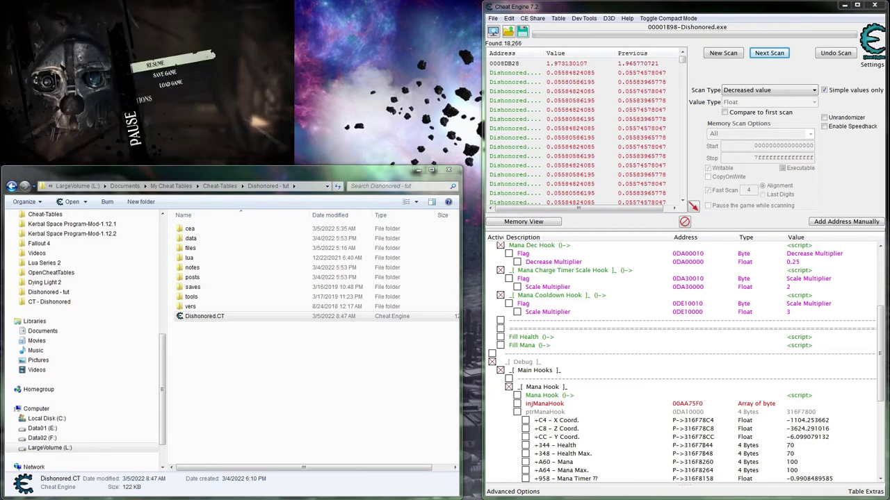
key("ctrl+alt+u")
key("ctrl+alt+u")
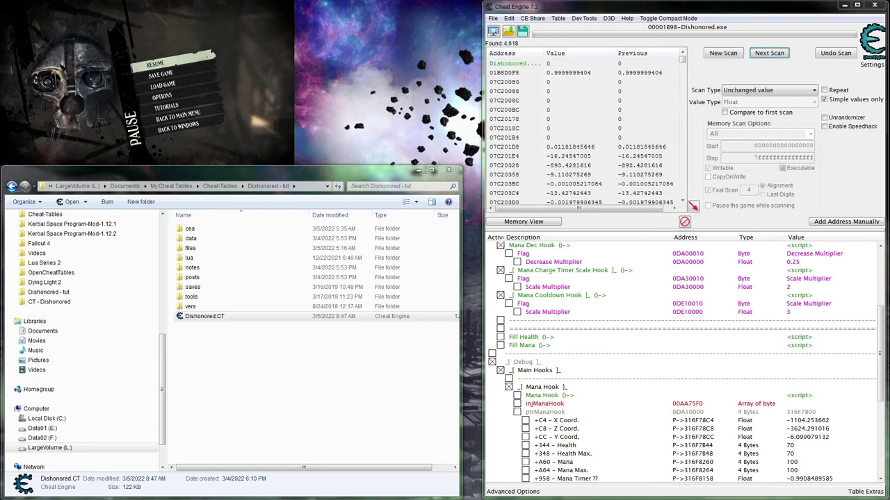
- Switch to Cheat Engine and run a next scan for the exact value 0.00000
key("alt+Tab")
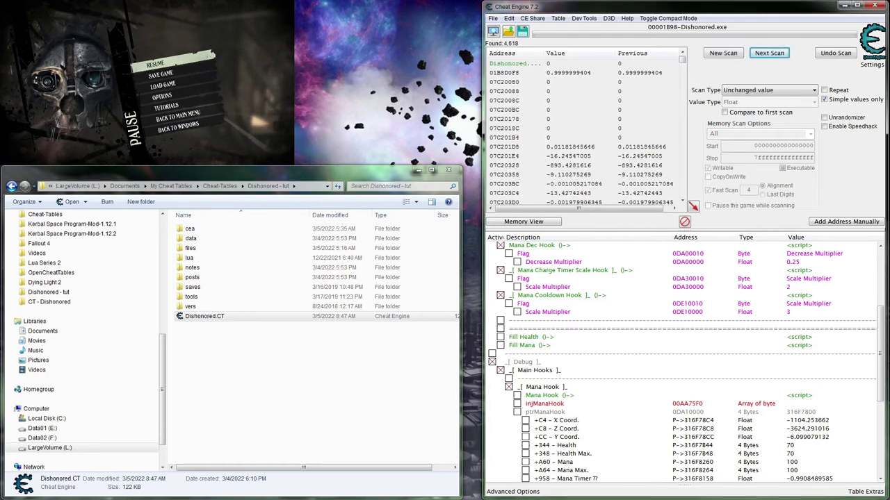
left_click(741, 91)
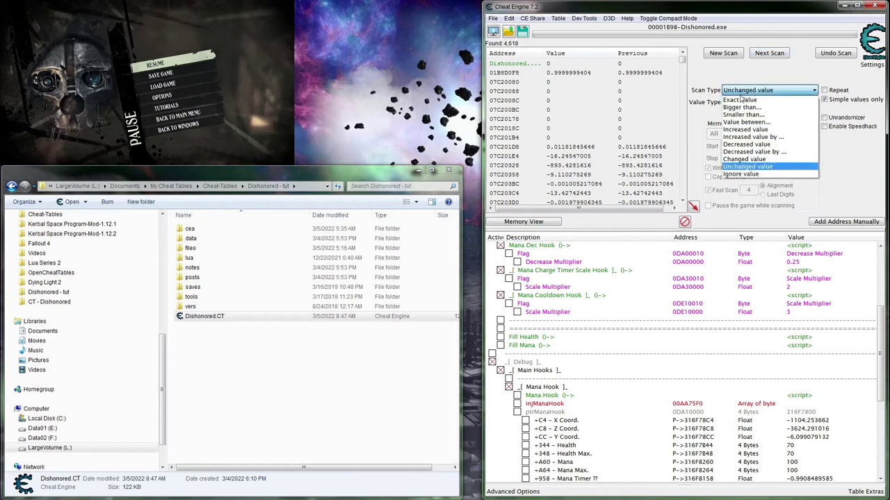
left_click(741, 100)
type("0.00000")
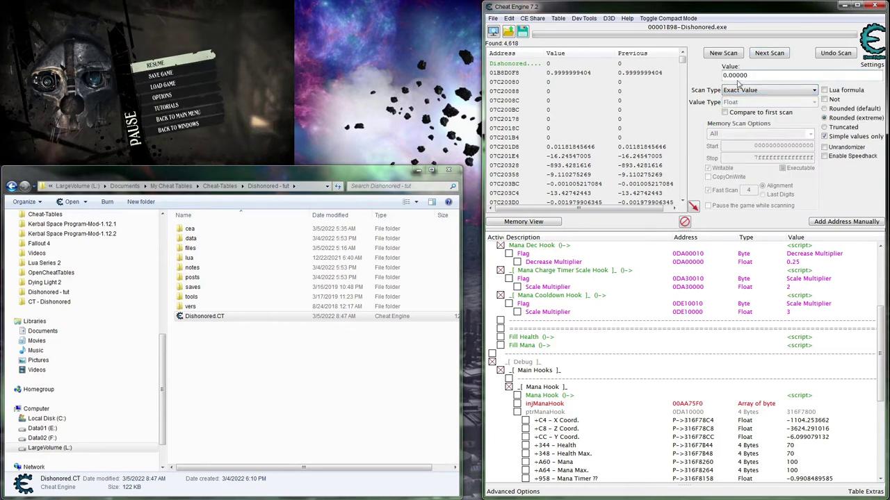
left_click_drag(749, 75, 728, 77)
left_click(747, 75)
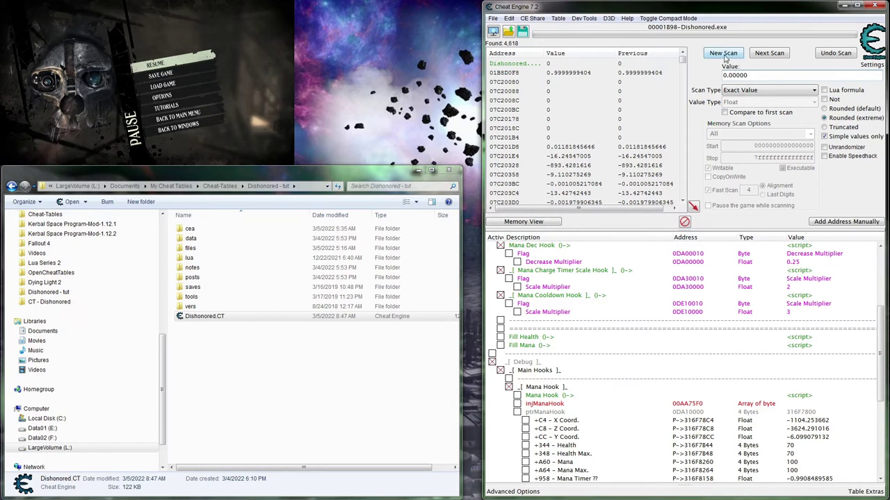
left_click(767, 53)
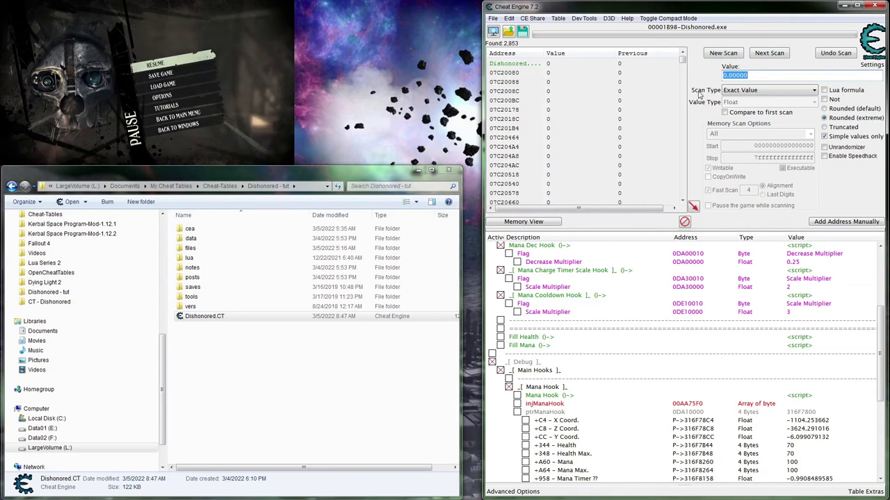
- Repeat the exact value scan for 0.00000 compared to the first scan, and turn that comparison off again
left_click(725, 112)
left_click(767, 53)
left_click(724, 112)
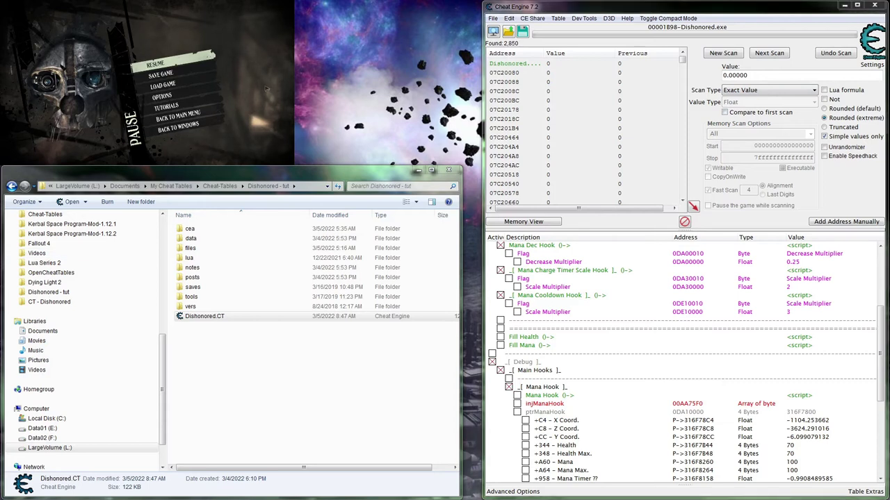
- Resume the game, move the player farther up the stairs, pause and filter the results by increased value
key("Escape")
key("Escape")
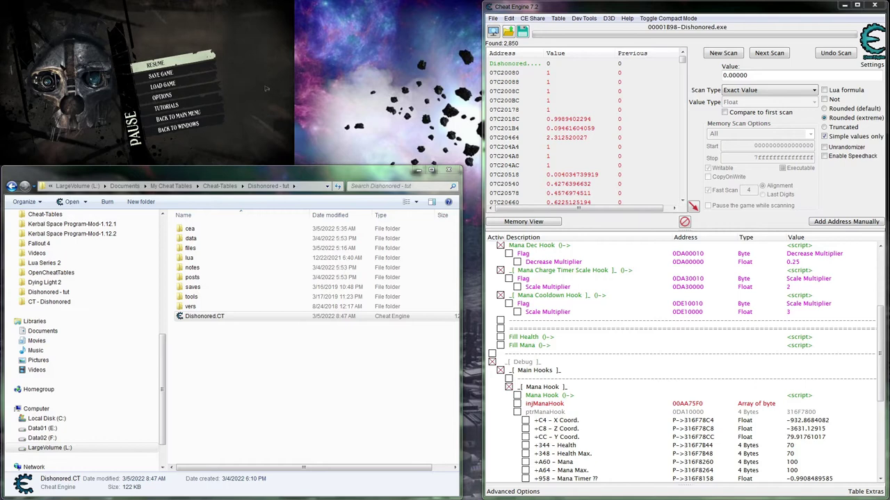
key("F3")
- Move the player slightly on the stairs, pause again and narrow the results by decreased and unchanged values
key("Escape")
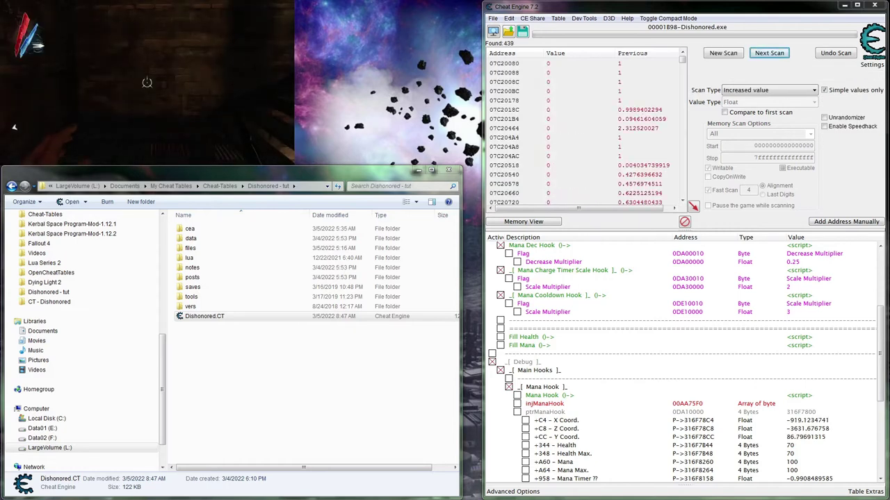
key("Escape")
key("F3")
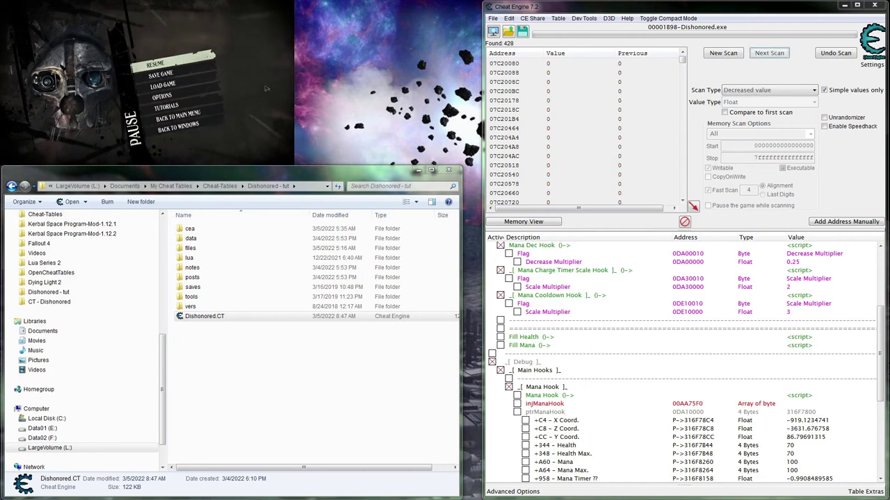
key("F4")
key("F4")
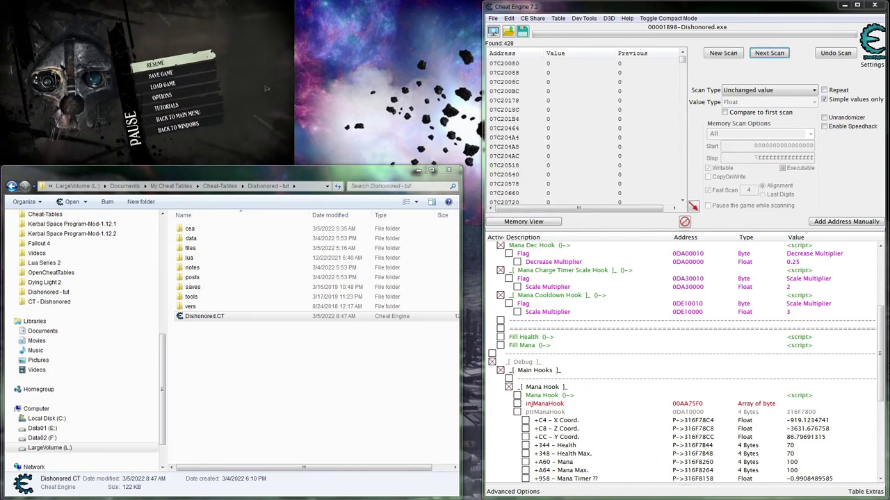
- Walk the player back down the stairs, pause the game and look through the remaining scan results
key("Escape")
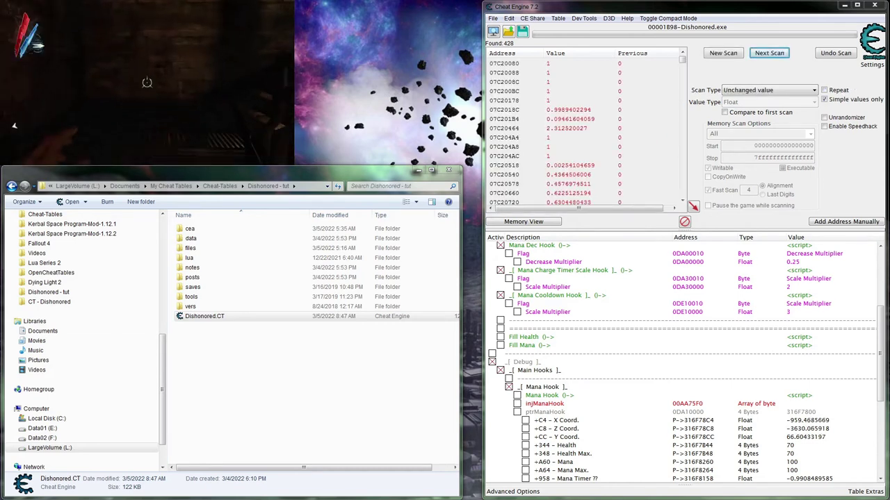
key("Escape")
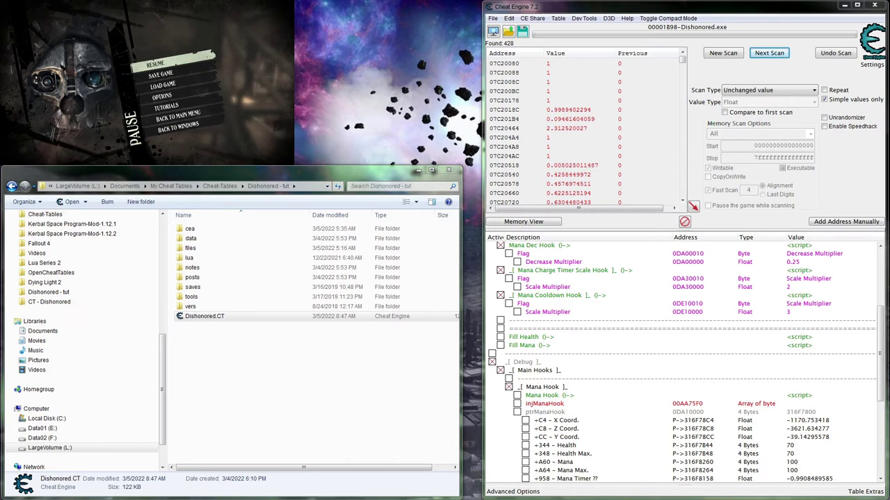
left_click(615, 158)
scroll(614, 163, "down", 5)
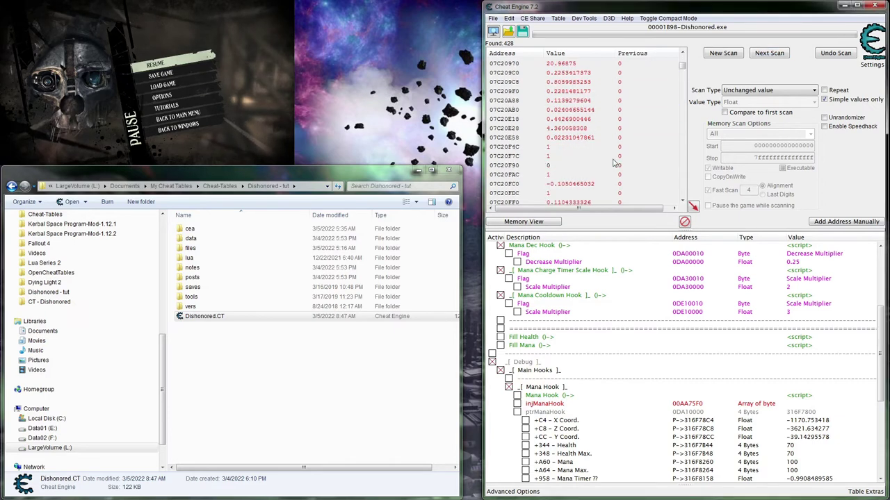
scroll(614, 162, "down", 4)
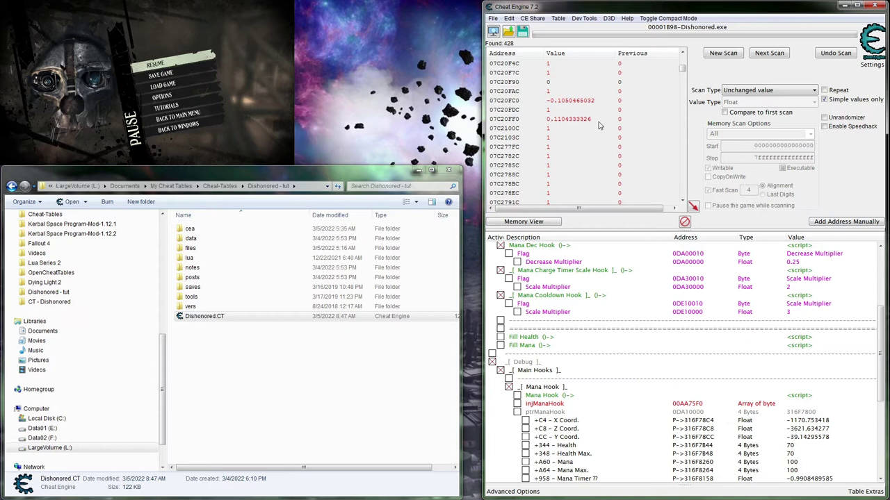
- Filter the scan results by decreased value, briefly resume and pause the game, and filter by unchanged value
scroll(599, 126, "down", 5)
scroll(599, 126, "down", 5)
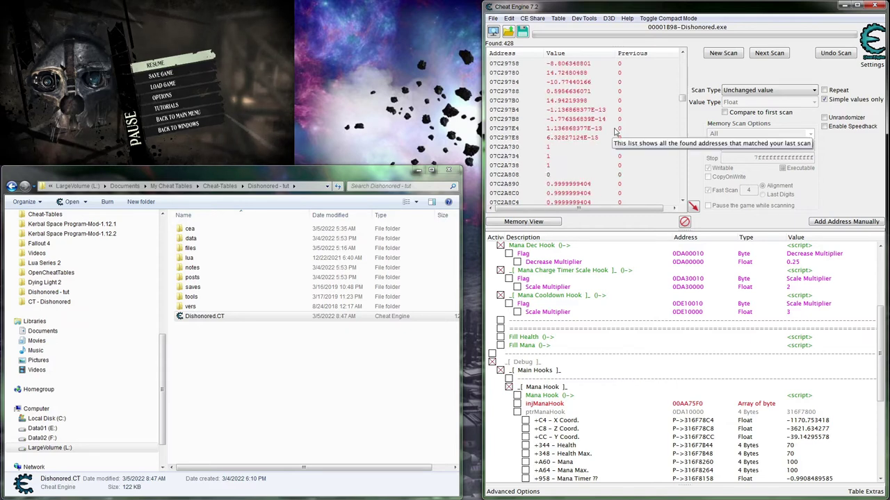
key("minus")
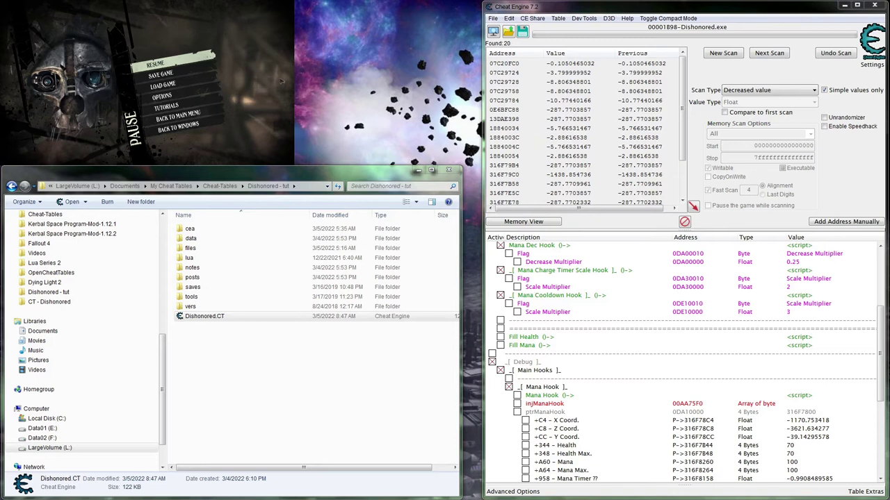
key("Escape")
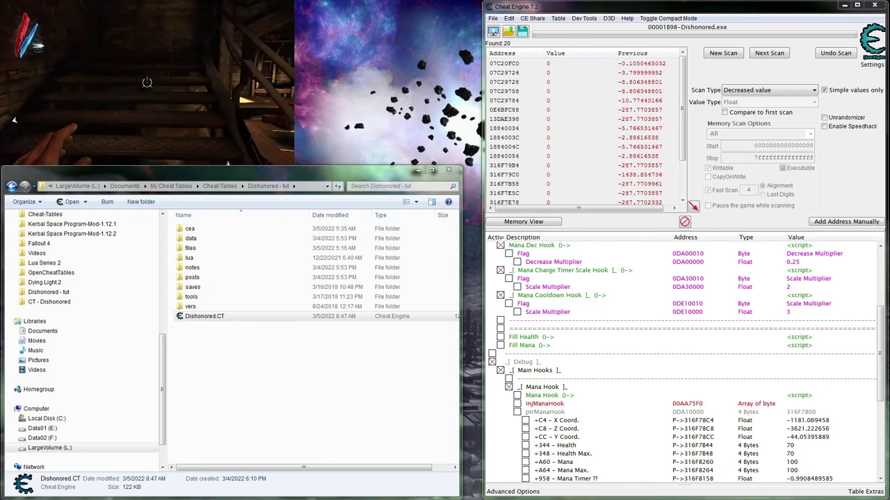
key("Escape")
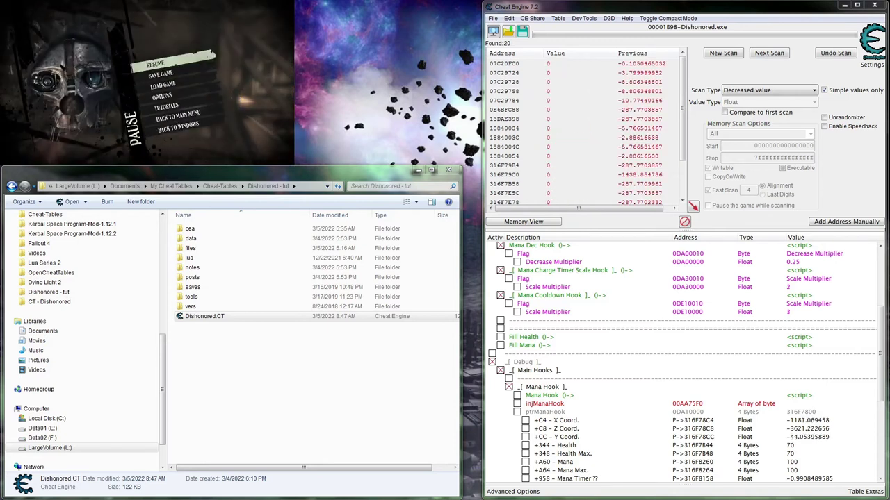
key("F3")
key("F4")
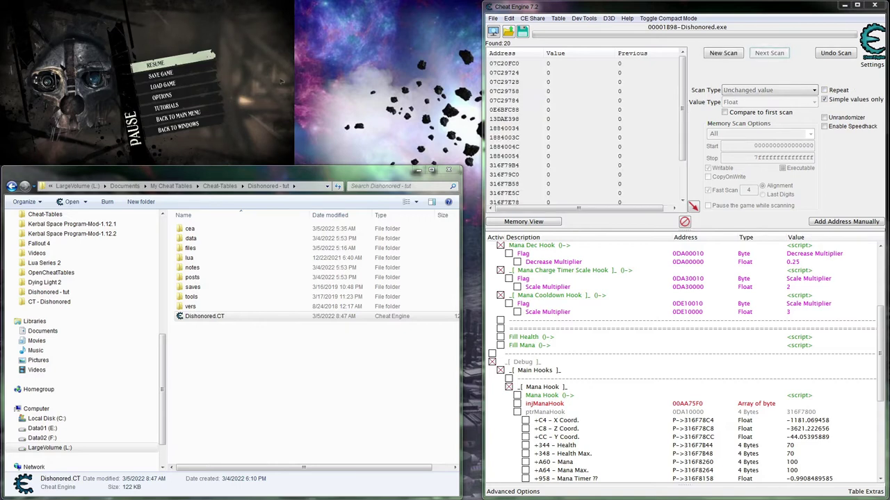
- Resume the game, pause it mid-jump, try narrowing the results by increased value and undo that scan
key("Escape")
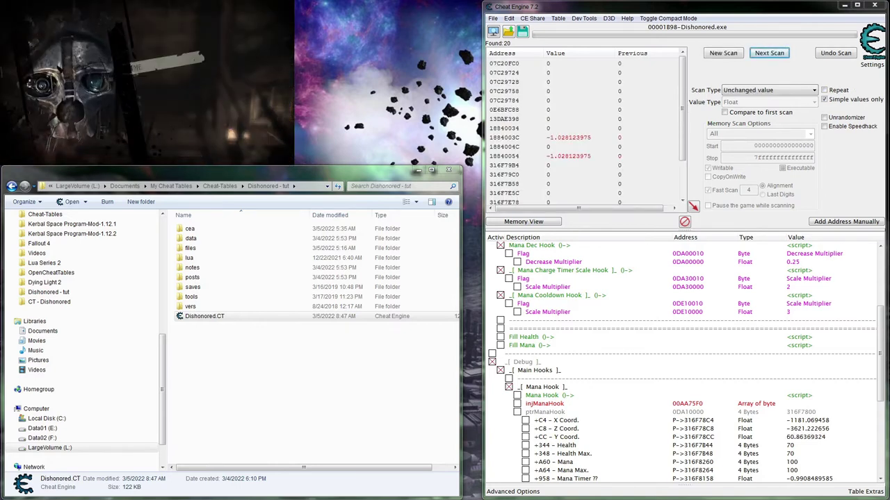
key("Escape")
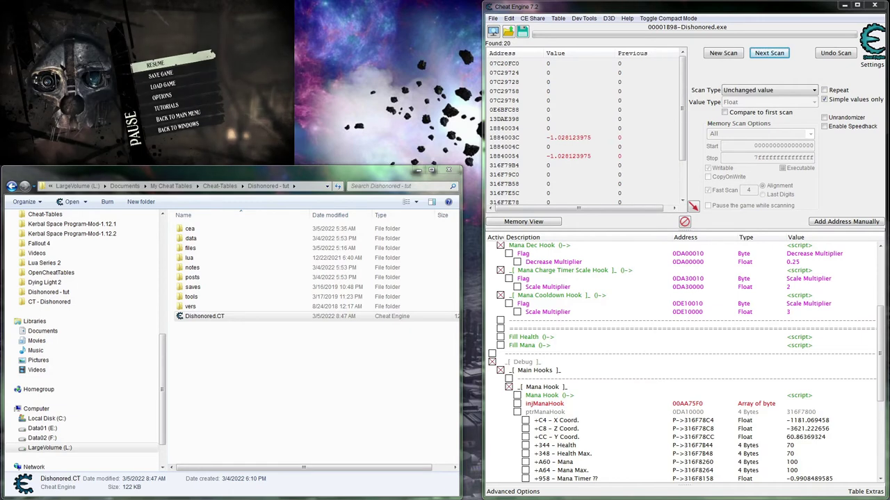
key("F5")
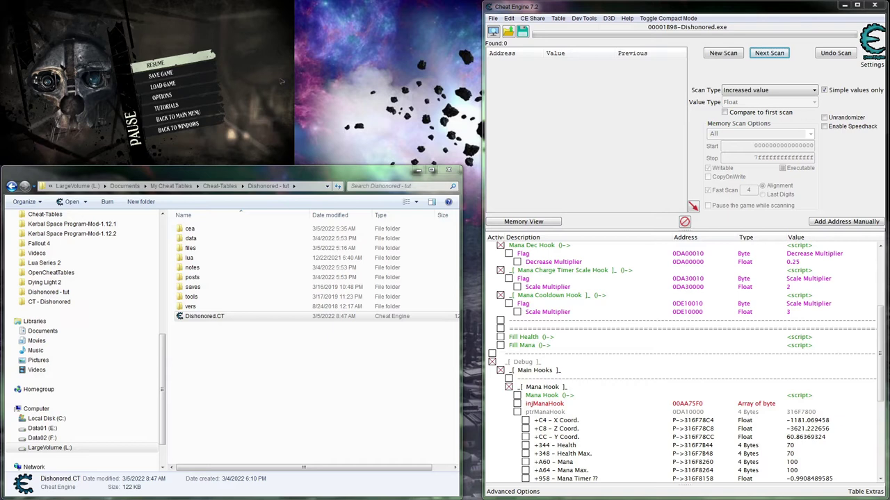
left_click(836, 53)
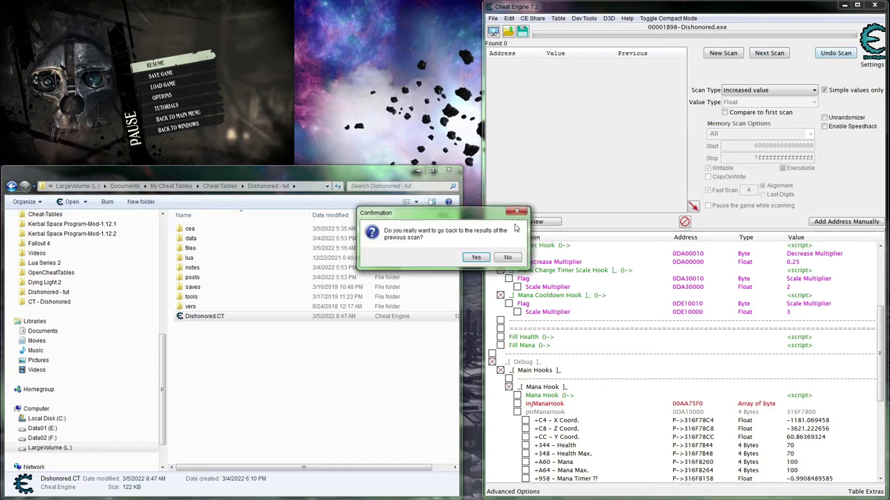
left_click(477, 257)
- Check the restored results, make the player jump again, pause in mid-air and narrow the results by increased value
left_click(586, 147)
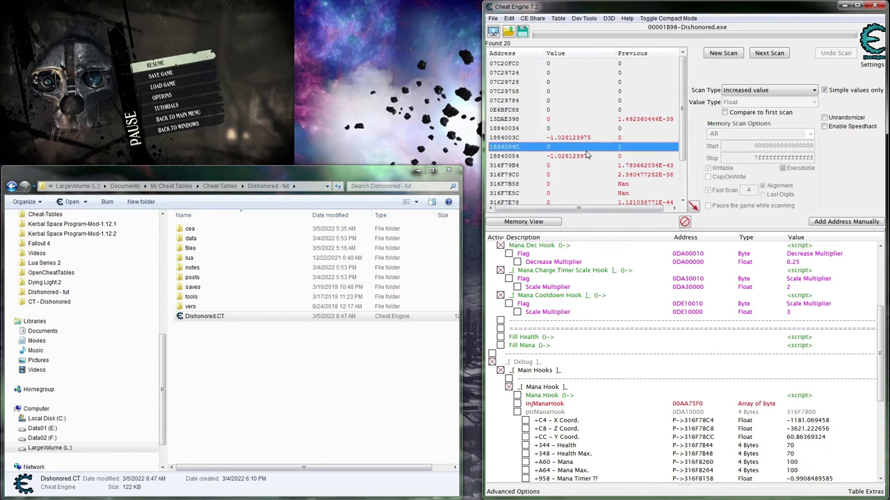
scroll(586, 154, "down", 2)
left_click(561, 175)
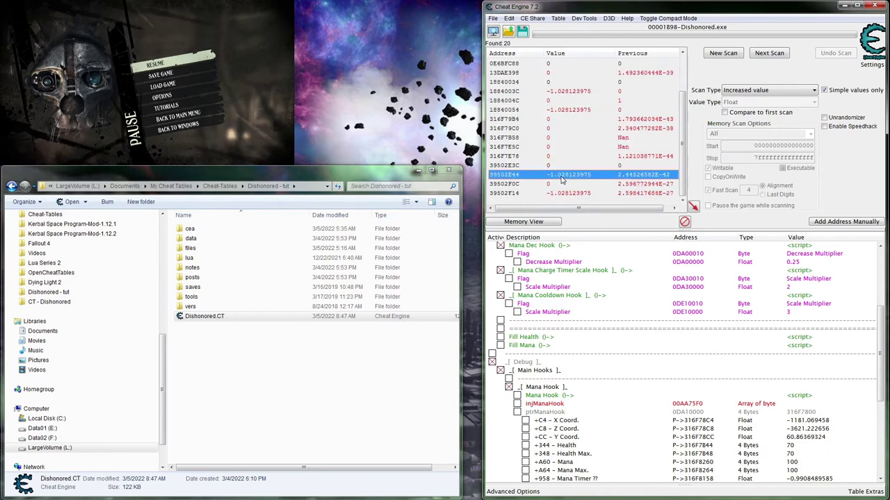
left_click(263, 70)
key("Escape")
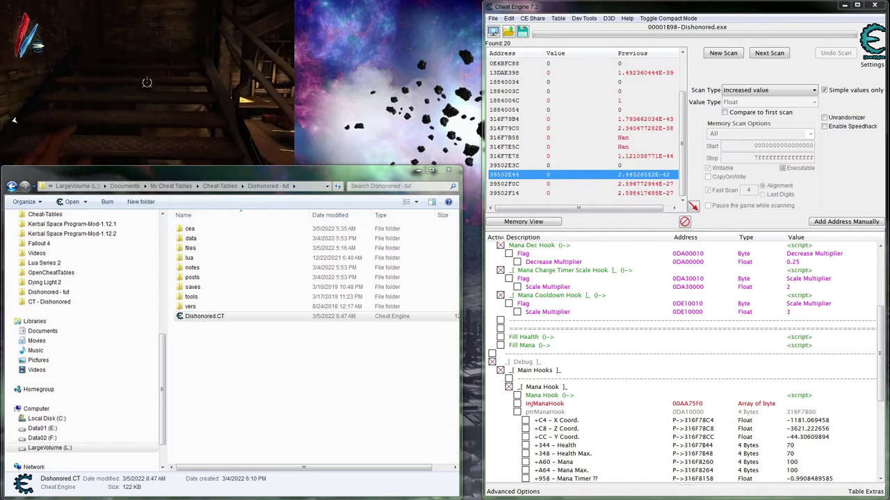
key("Escape")
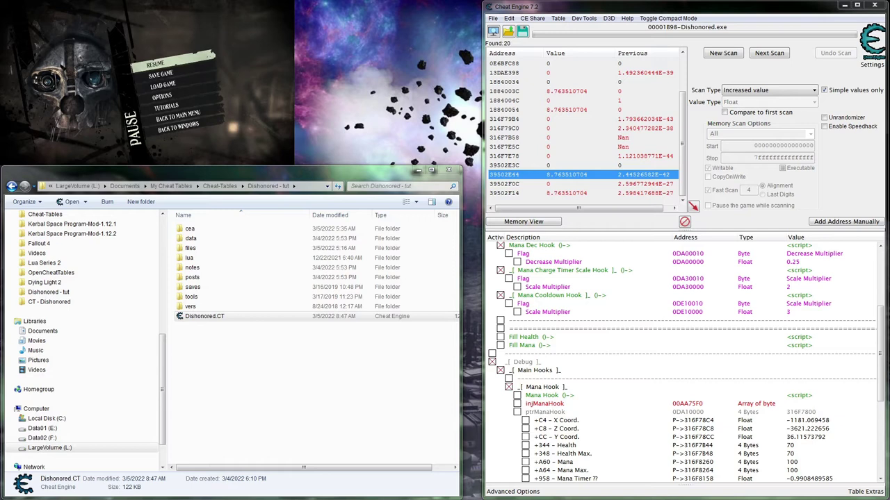
key("Return")
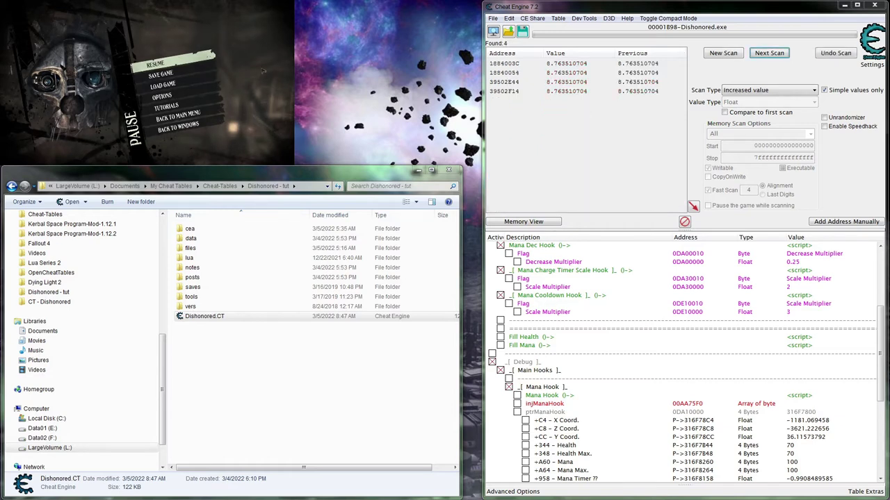
- Resume the game and move the player along the stairs while watching the remaining values, and pause again
key("Escape")
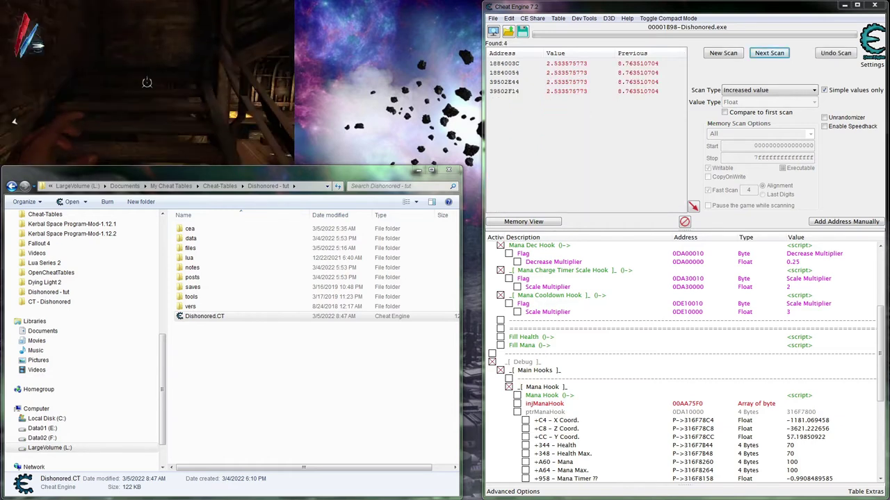
key("w")
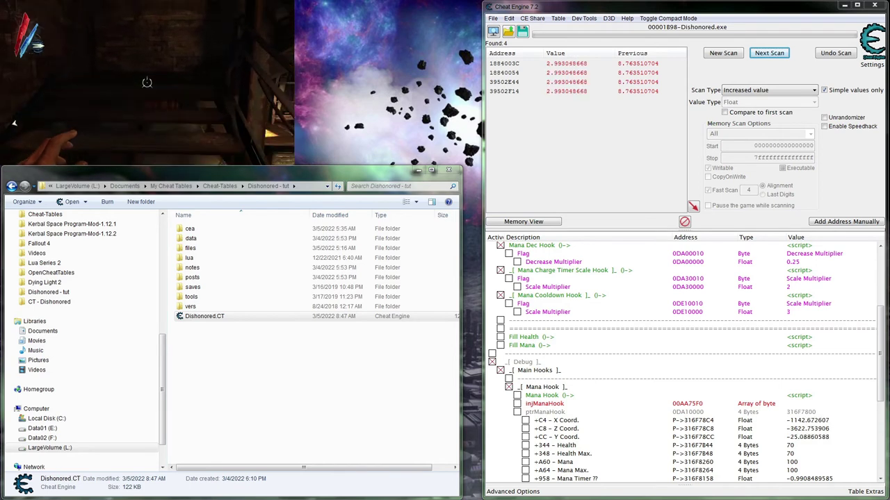
key("w")
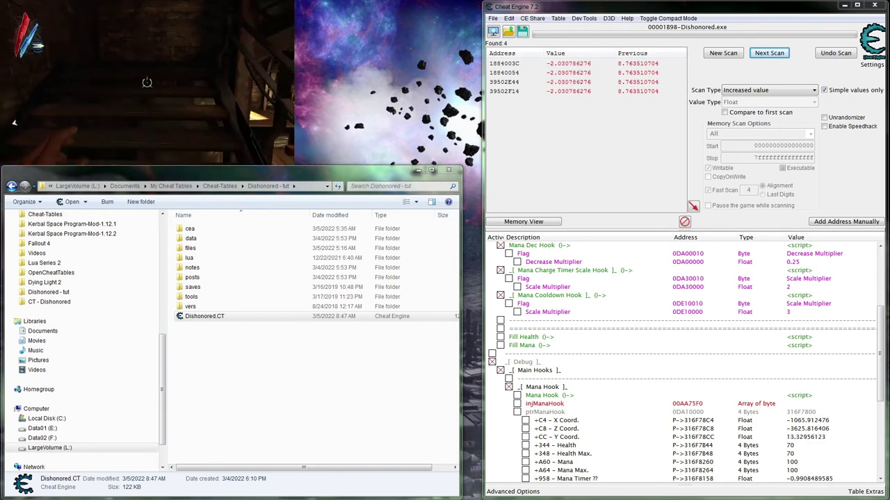
key("Escape")
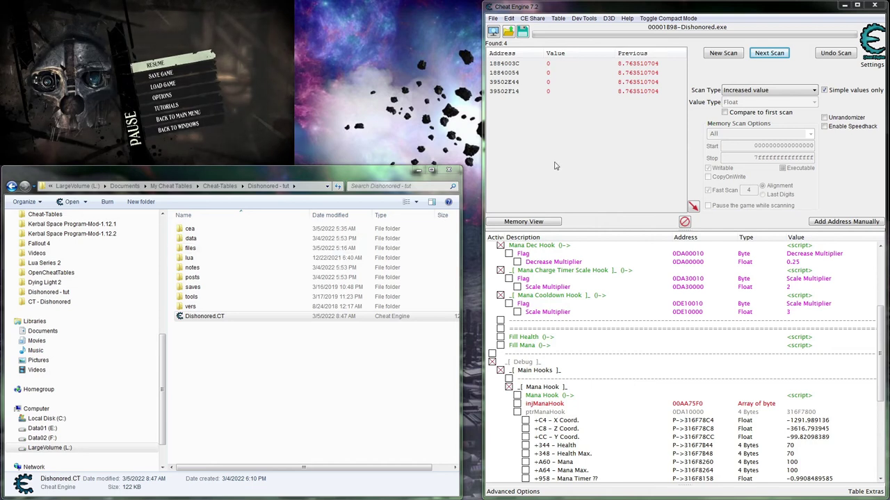
- Add the remaining results 1884003C, 18840054, 39502E44 and 39502F14 to the address list
left_click(644, 422)
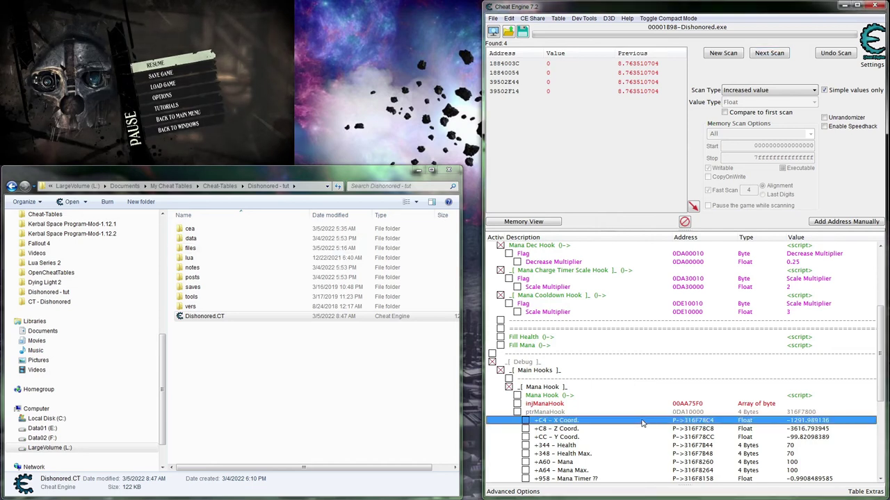
left_click(525, 83)
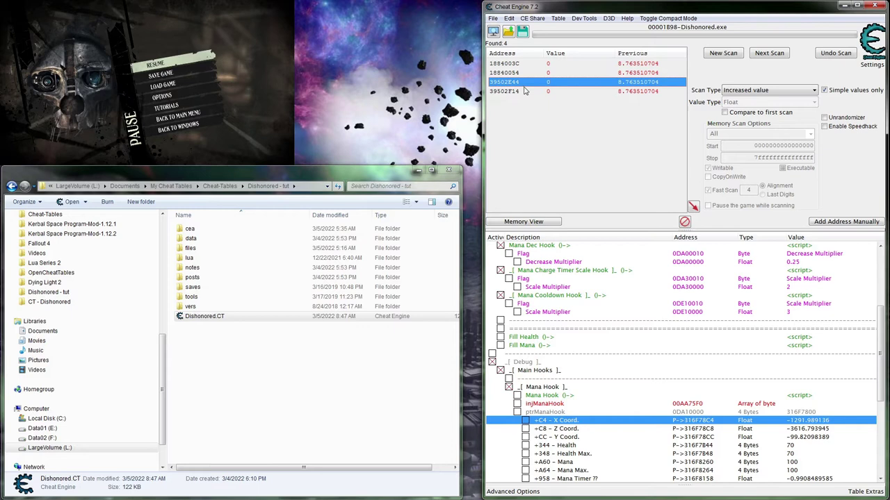
left_click(513, 93)
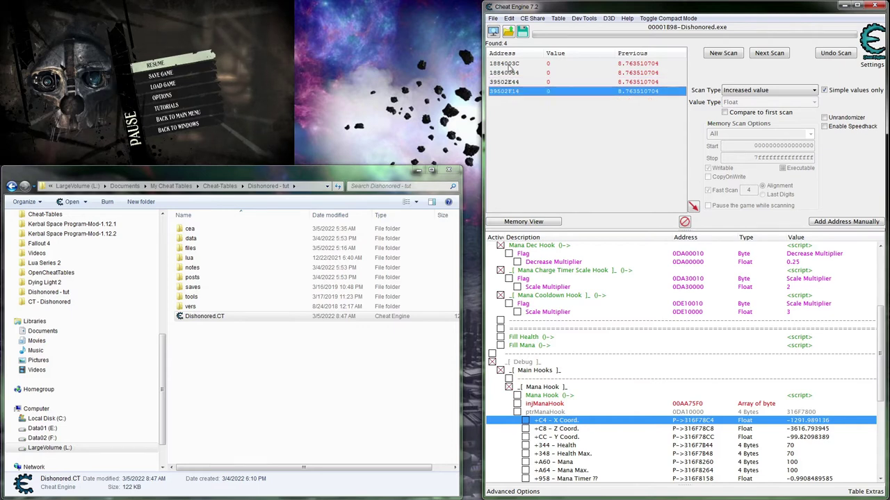
left_click(509, 66, "shift")
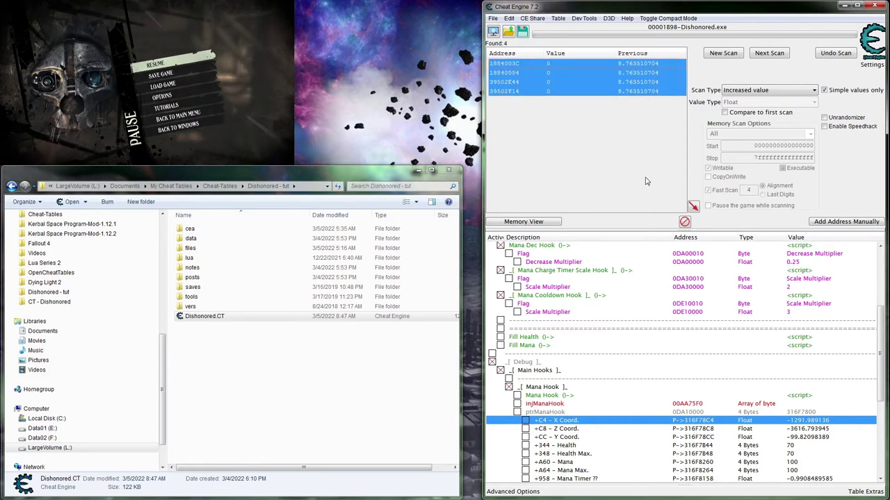
left_click(693, 208)
scroll(615, 471, "down", 8)
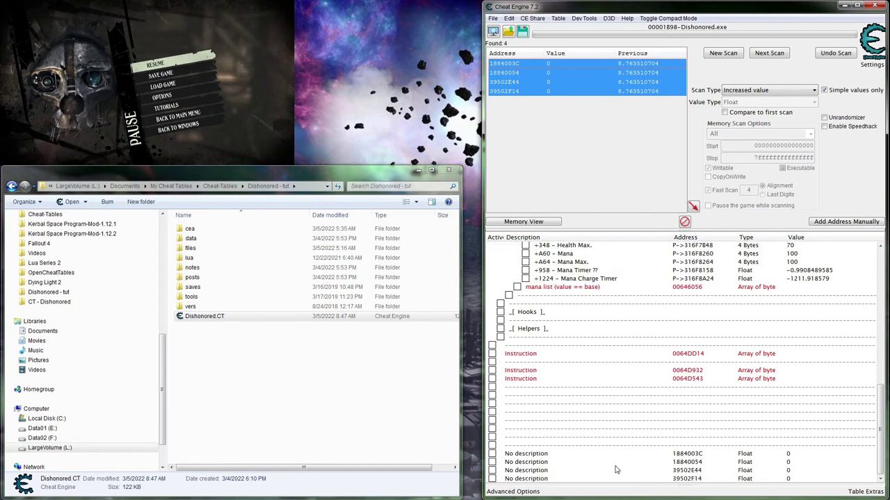
- Freeze 39502E44 and 39502F14, test the player's movement on the stairs, pause and unfreeze both addresses
left_click(546, 479)
left_click(536, 470, "shift")
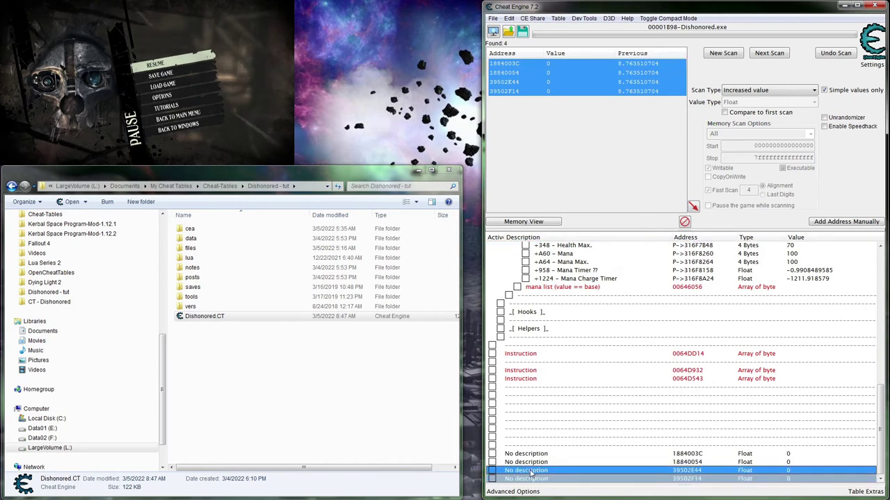
left_click(223, 79)
key("Escape")
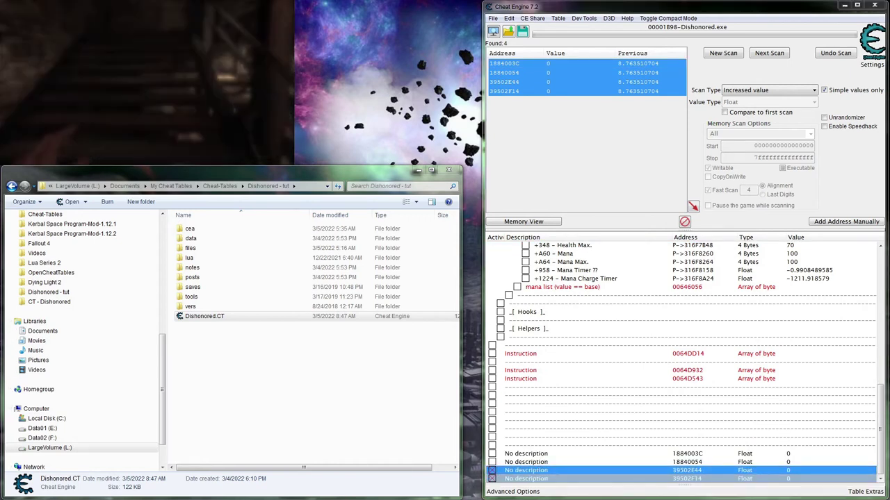
key("w")
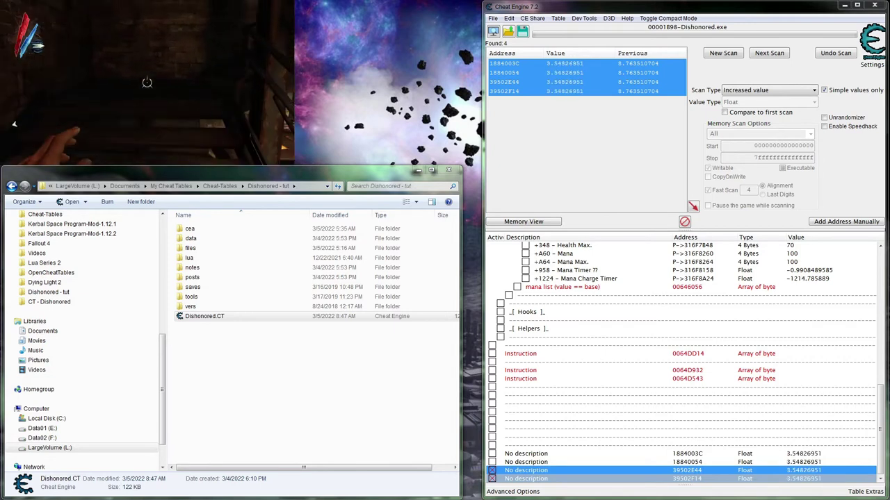
key("Escape")
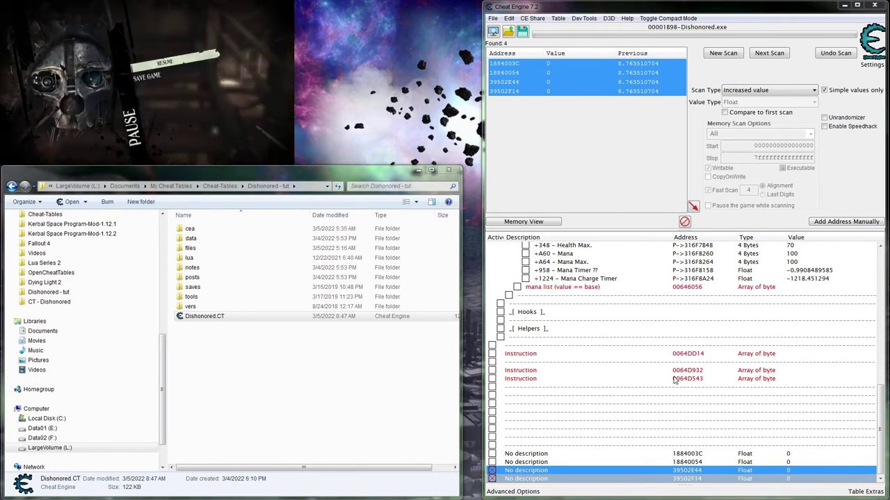
left_click(495, 470)
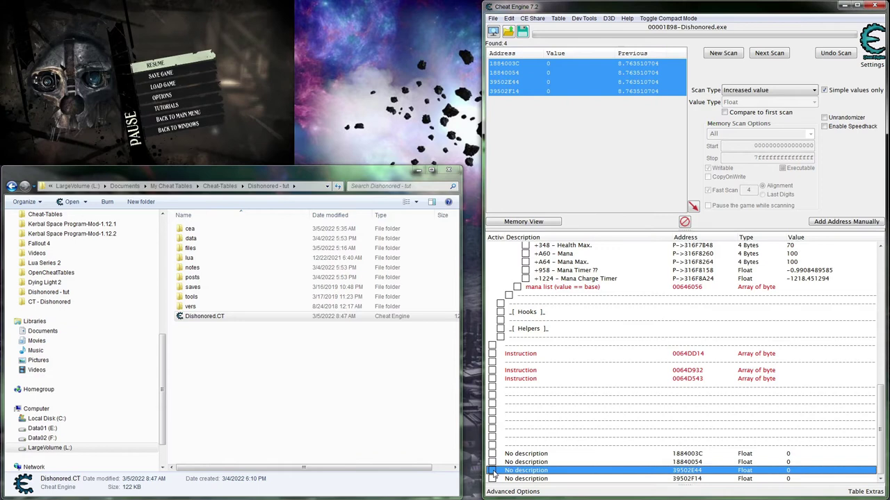
- Freeze 1884003C and 18840054, test walking back and forth on the stairs, pause and unfreeze both addresses
left_click(495, 462)
left_click(491, 453)
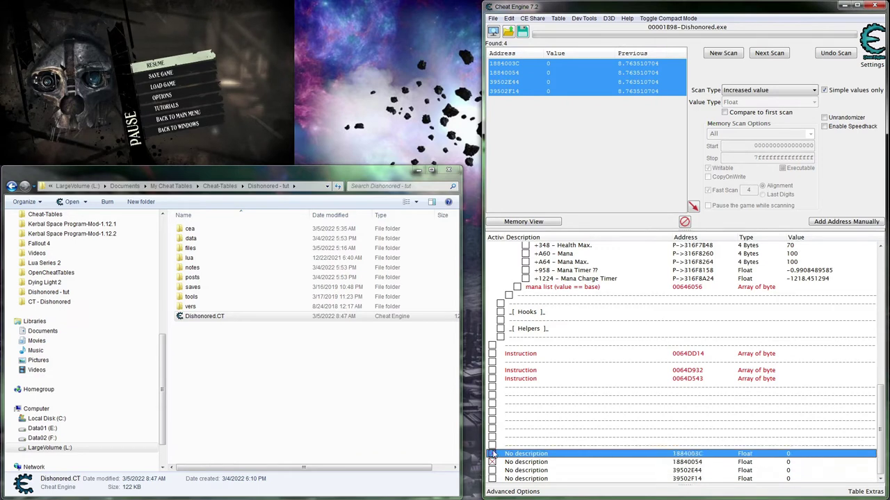
left_click(286, 89)
key("Escape")
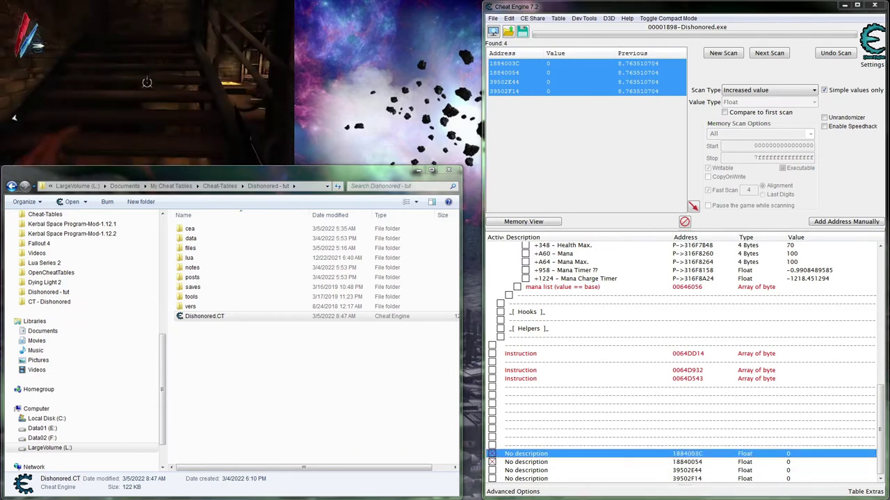
key("s")
key("w")
key("s")
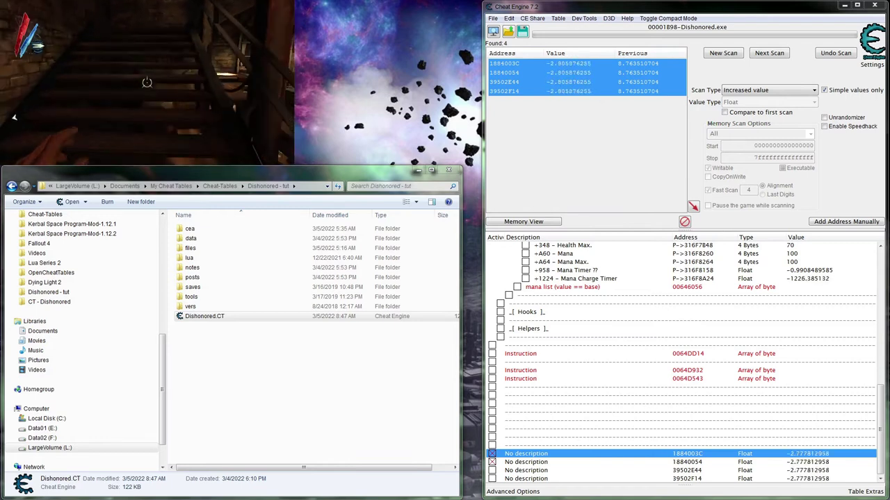
key("Escape")
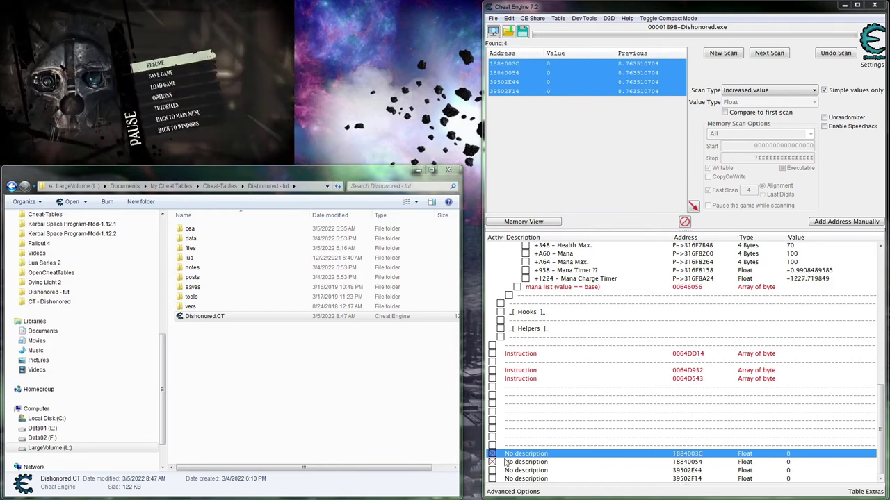
left_click(495, 462)
left_click(491, 454)
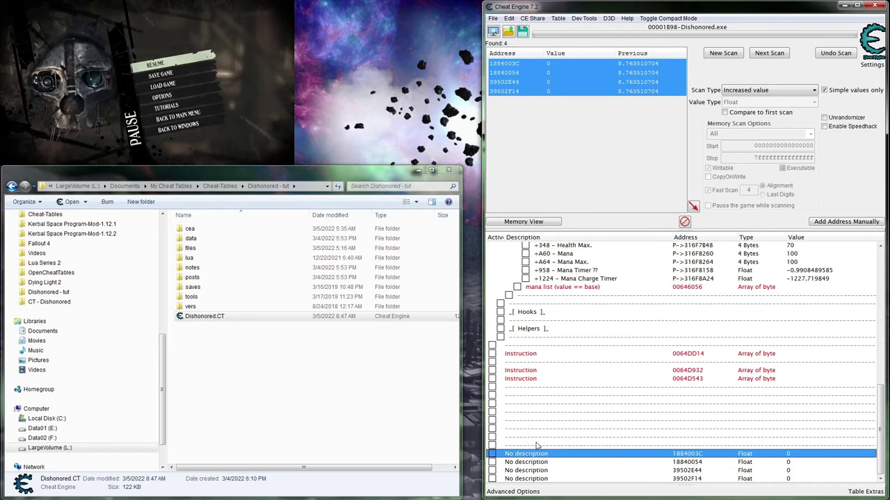
- Find out what accesses address 39502E44, resume the game, walk back and forth on the stairs, and pause again
left_click(551, 472)
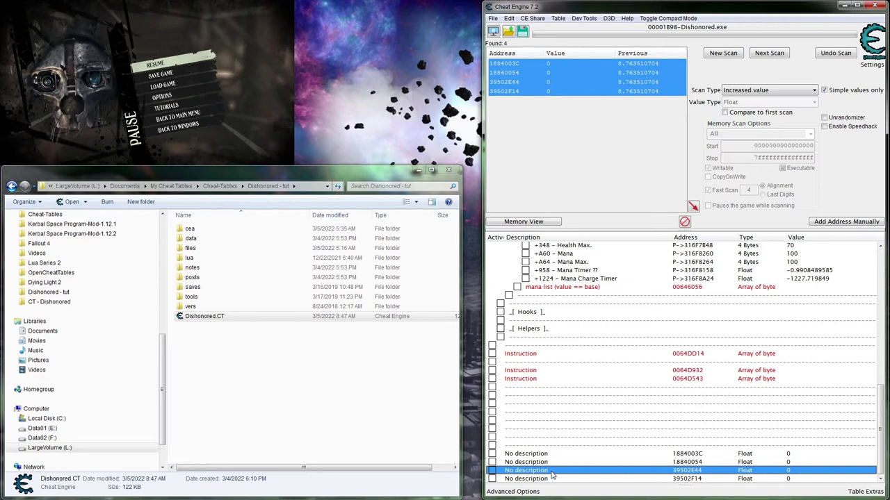
right_click(551, 471)
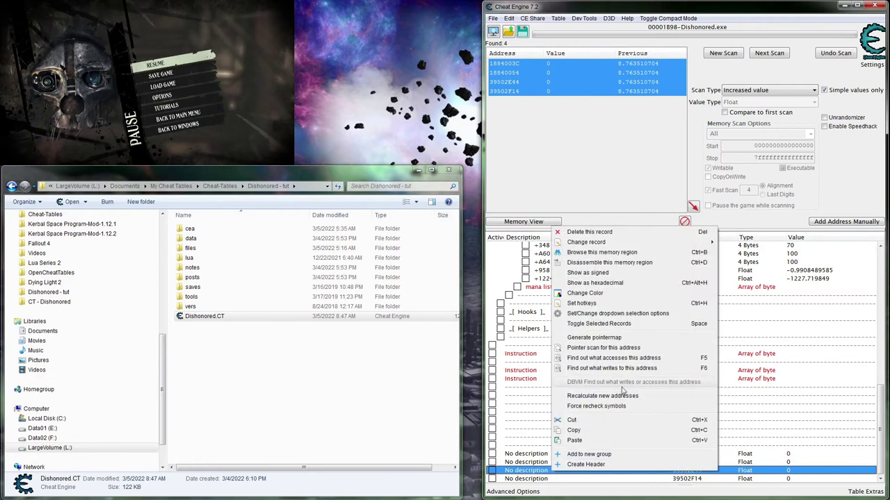
left_click(594, 358)
key("Escape")
key("w")
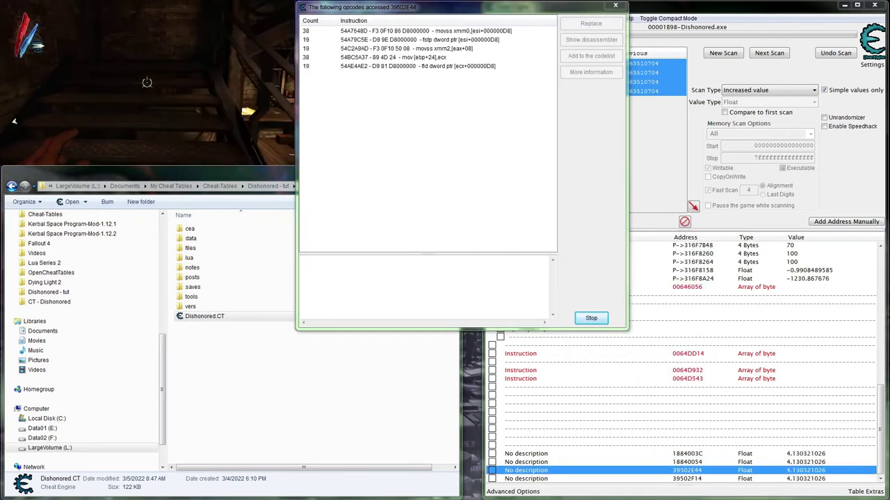
key("s")
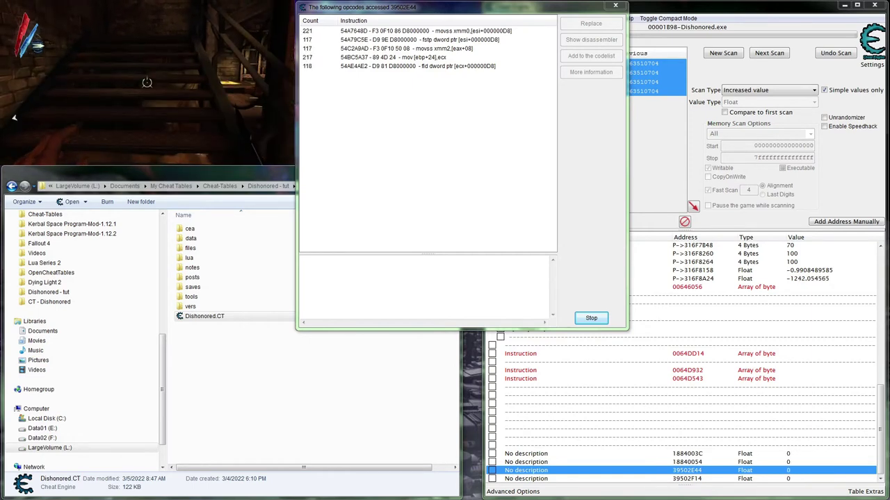
key("Escape")
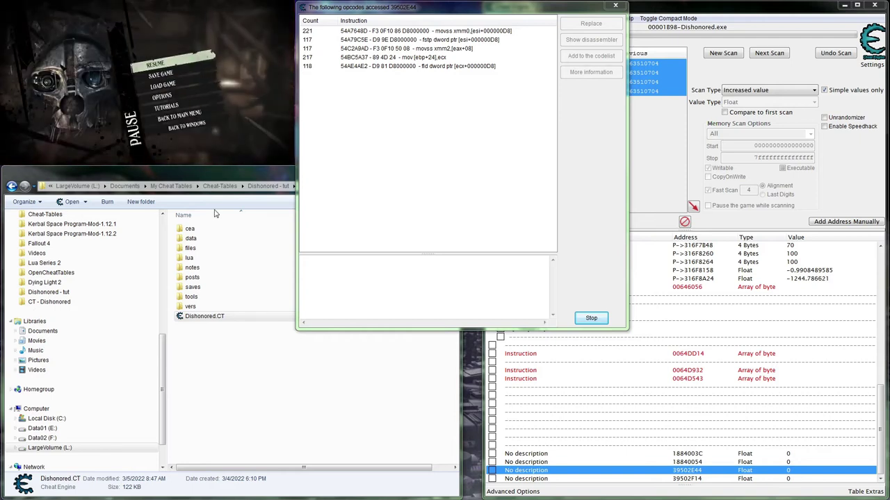
- Stop the access trace and examine the disassembly around the accessing instruction movss xmm0,[esi+000000D8]
left_click(473, 32)
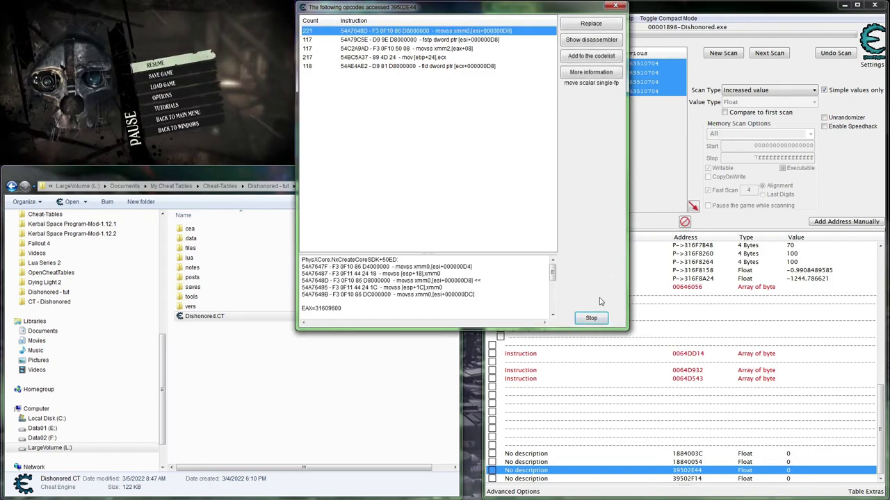
left_click(591, 317)
left_click(591, 40)
scroll(653, 150, "up", 2)
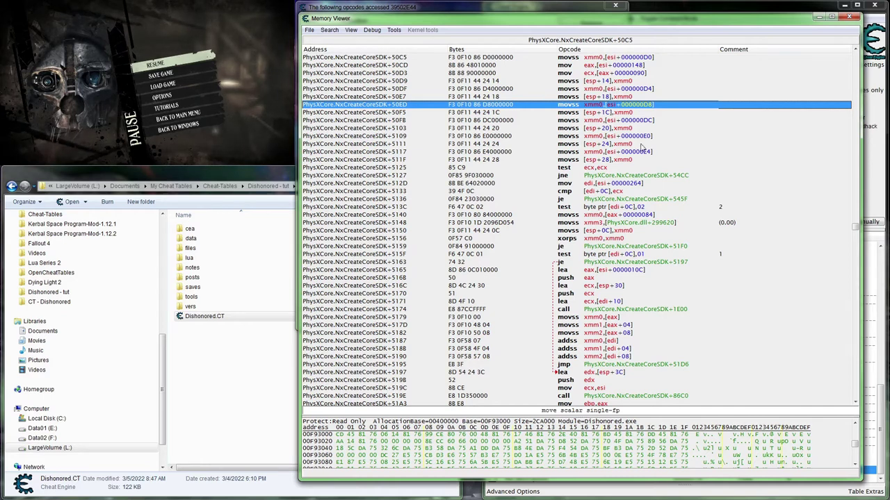
scroll(641, 146, "up", 4)
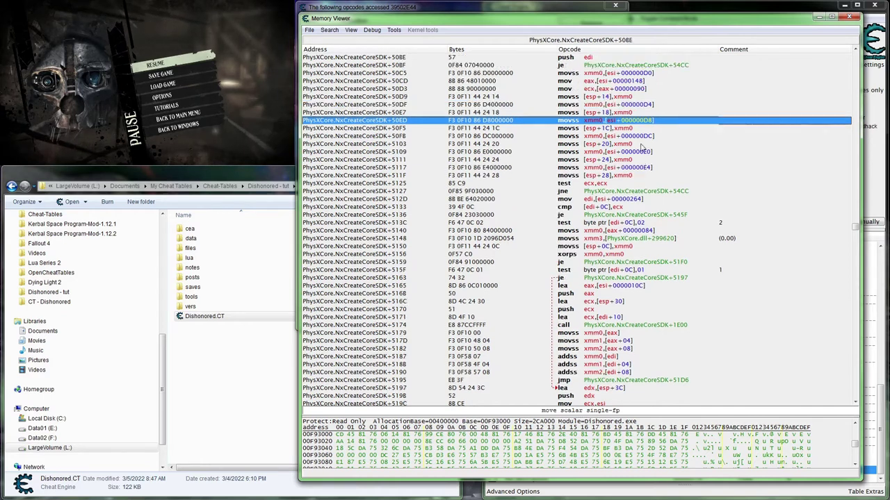
scroll(641, 146, "down", 1)
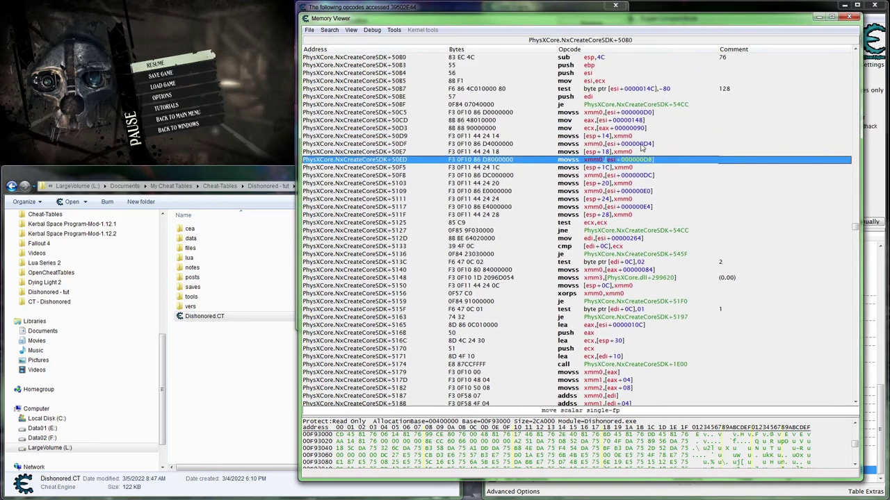
scroll(641, 146, "up", 2)
scroll(641, 146, "down", 3)
scroll(641, 147, "down", 5)
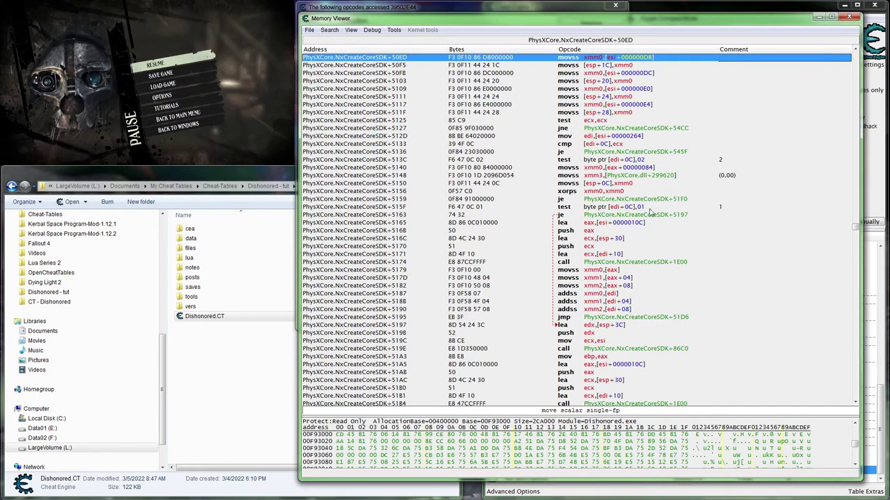
- Trace which addresses the movss xmm0,[eax] instruction at PhysXCore.NxCreateCoreSDK+5179 accesses while the game runs, then pause and close the trace
right_click(626, 272)
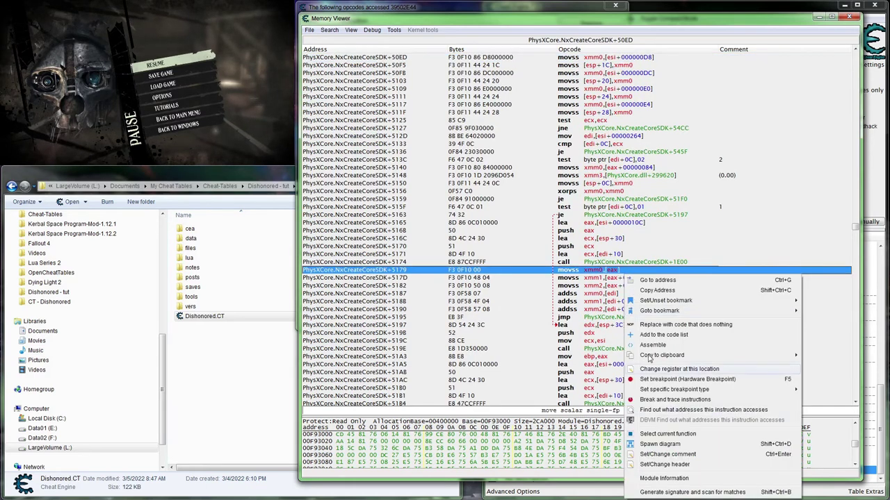
left_click(703, 409)
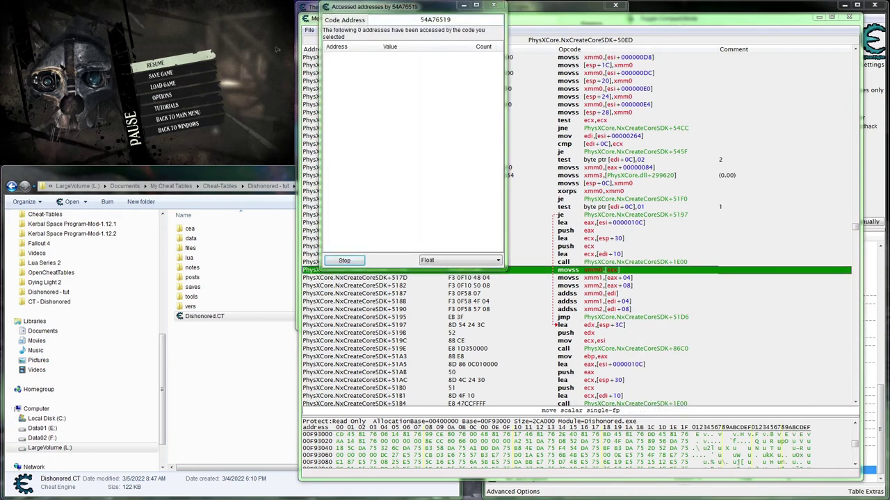
key("Escape")
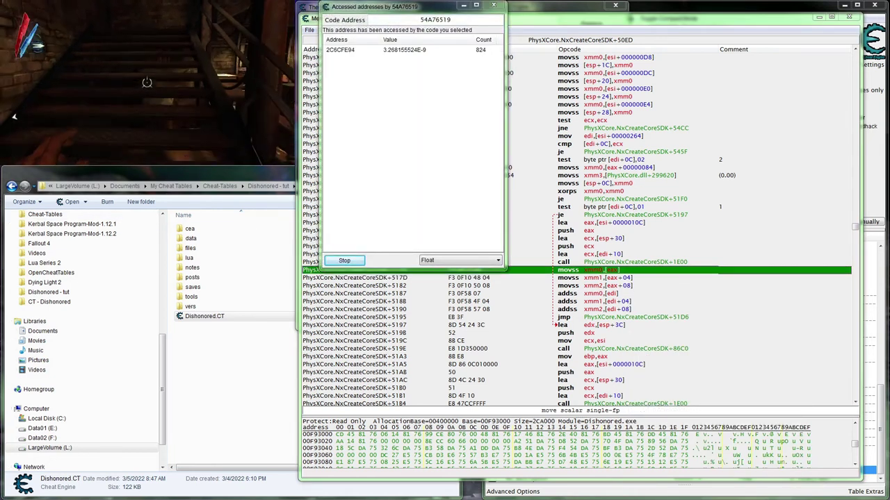
key("Escape")
left_click(344, 261)
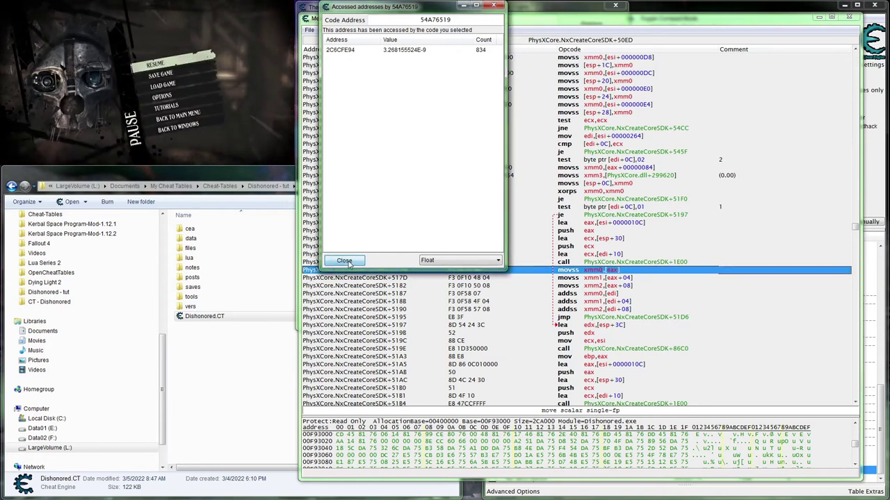
left_click(347, 261)
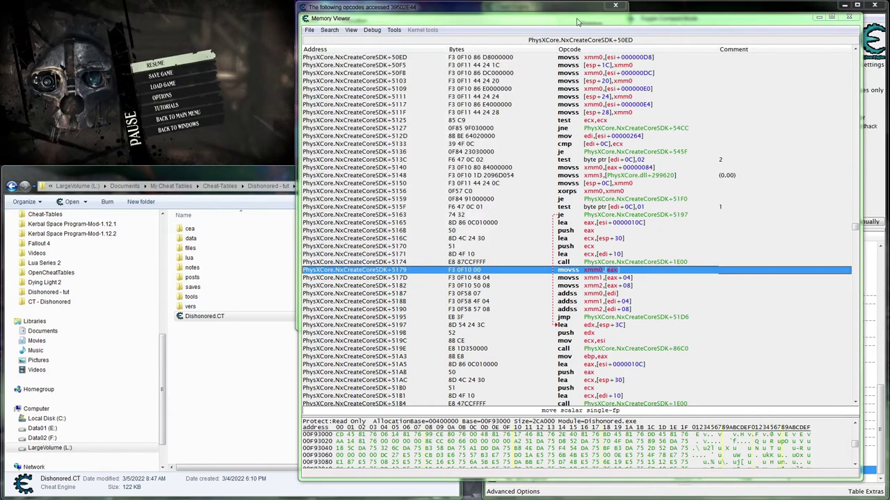
- Examine the disassembly around fstp dword ptr [esi+000000D8], checking the loads from eax that feed the coordinate stores
left_click(554, 6)
left_click(486, 31)
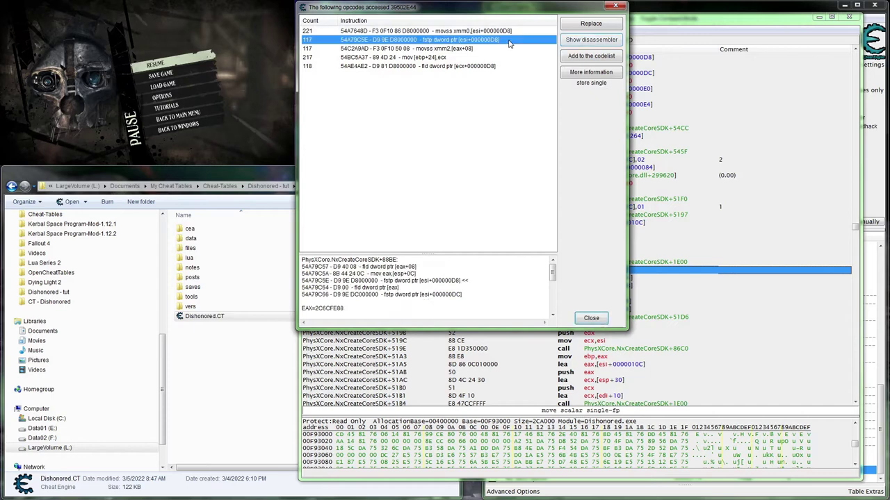
left_click(591, 40)
scroll(648, 208, "up", 5)
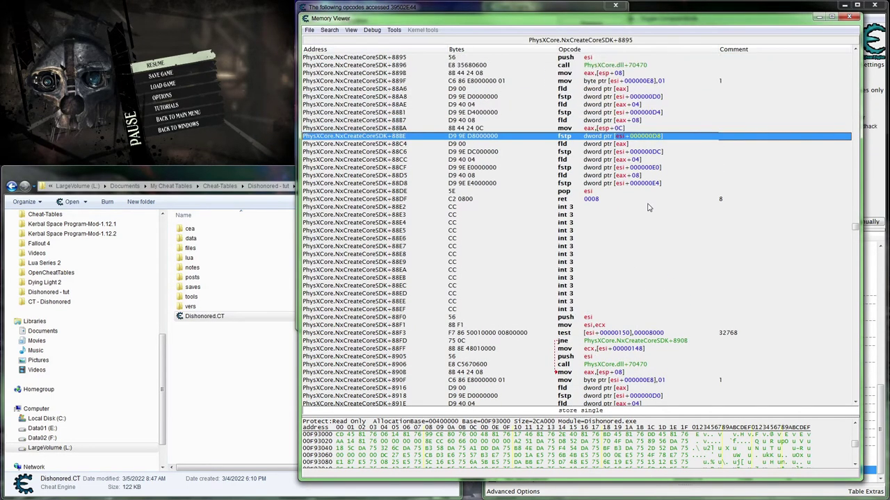
scroll(648, 207, "up", 4)
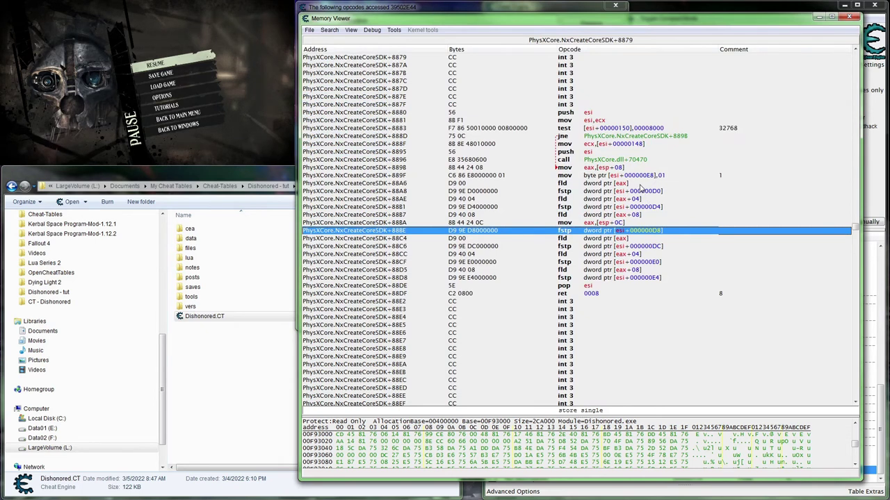
left_click(638, 185)
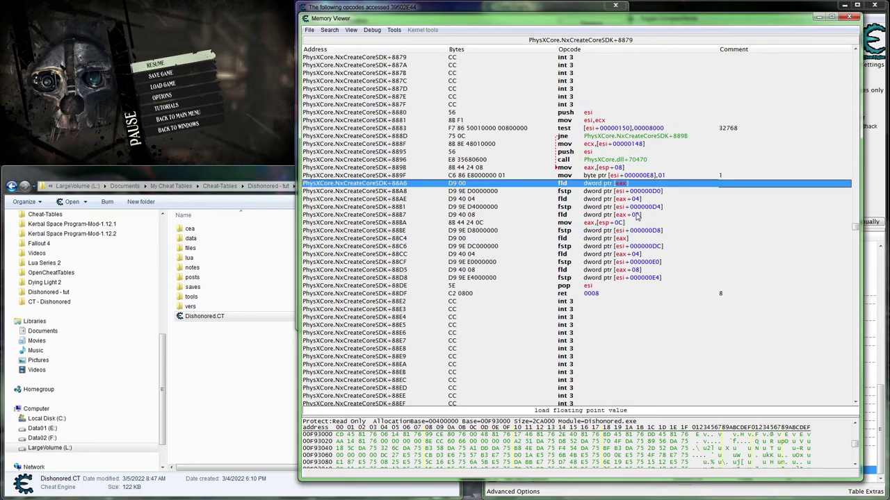
left_click(634, 216)
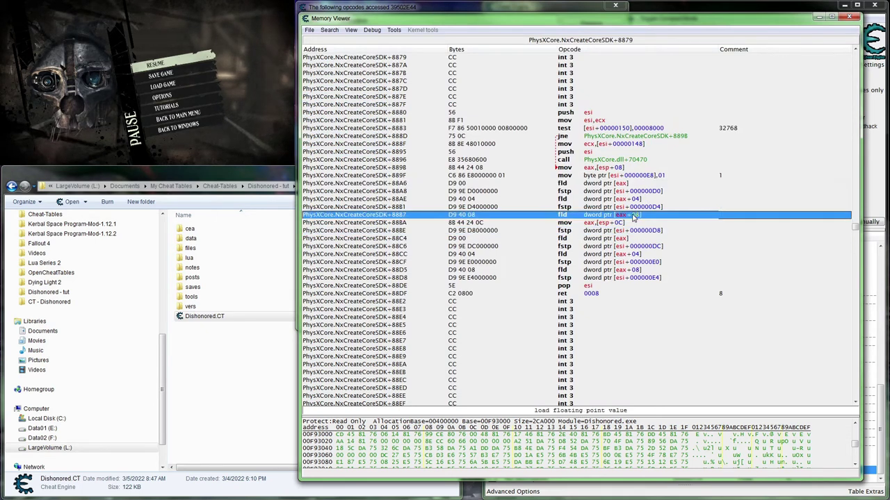
left_click(631, 231)
- Examine the disassembly around movss xmm2,[eax+08] from the list of opcodes accessing 39502E44
left_click(477, 8)
left_click(431, 48)
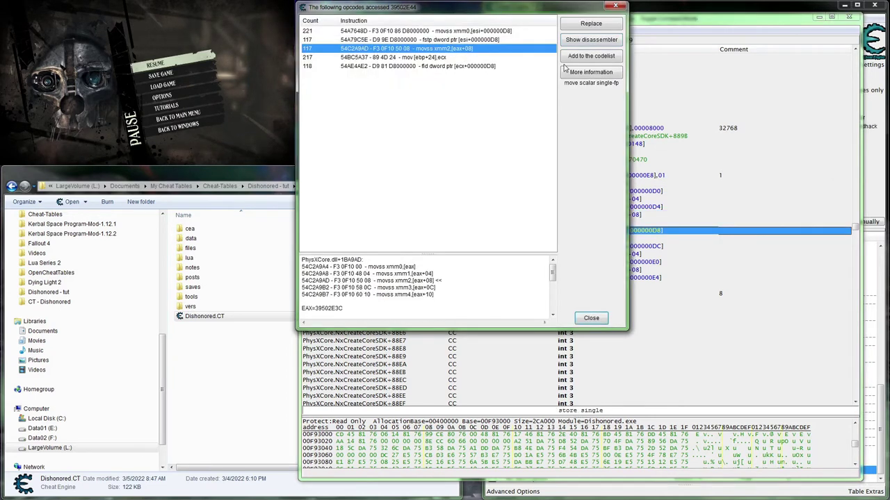
left_click(591, 40)
scroll(638, 184, "up", 3)
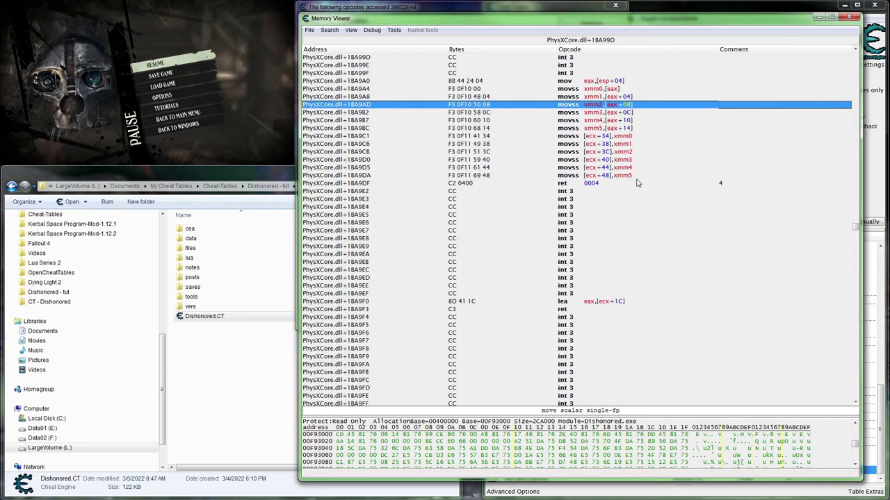
scroll(638, 183, "up", 2)
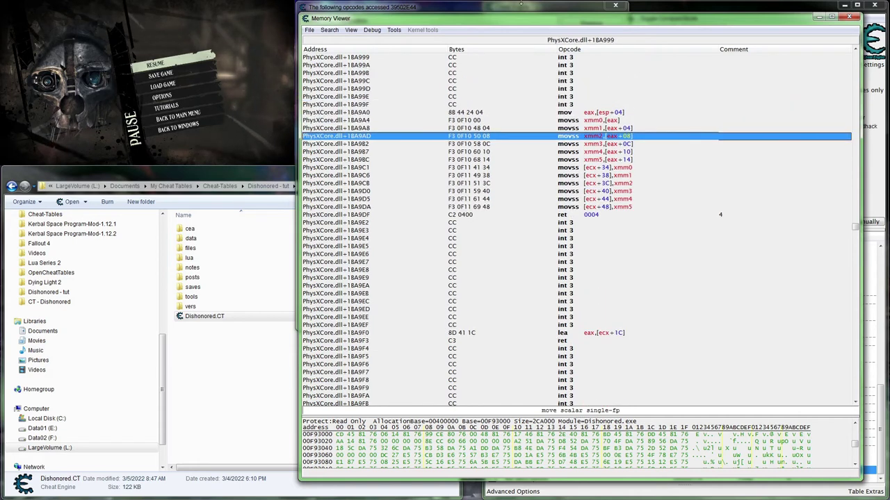
- Examine the disassembly around fld dword ptr [ecx+000000D8], then close the opcode list and the memory viewer
left_click(497, 8)
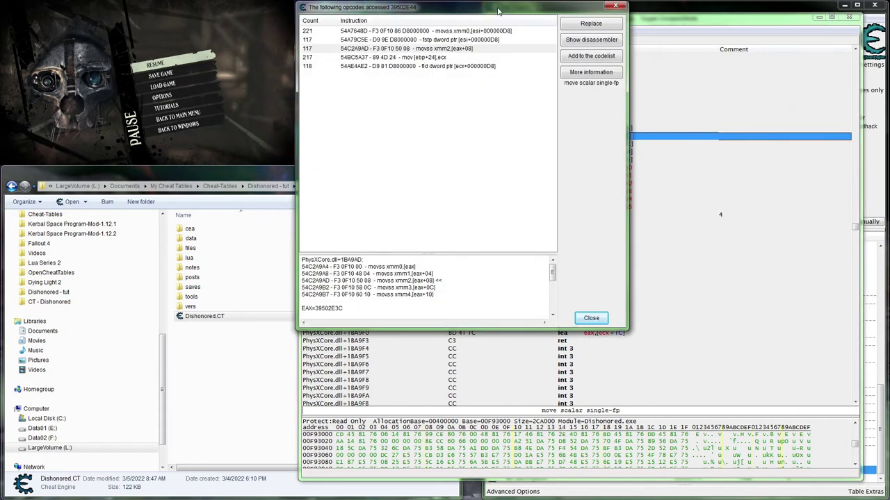
left_click(489, 67)
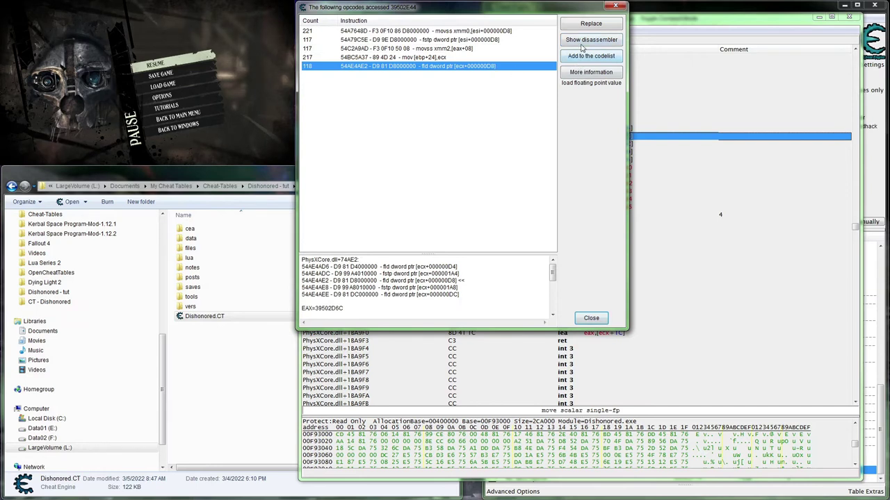
left_click(590, 40)
scroll(650, 154, "up", 6)
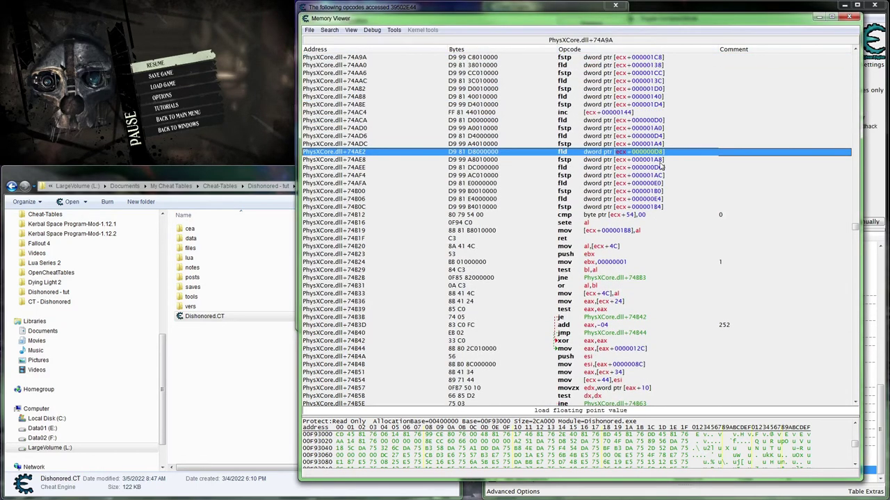
scroll(662, 167, "up", 2)
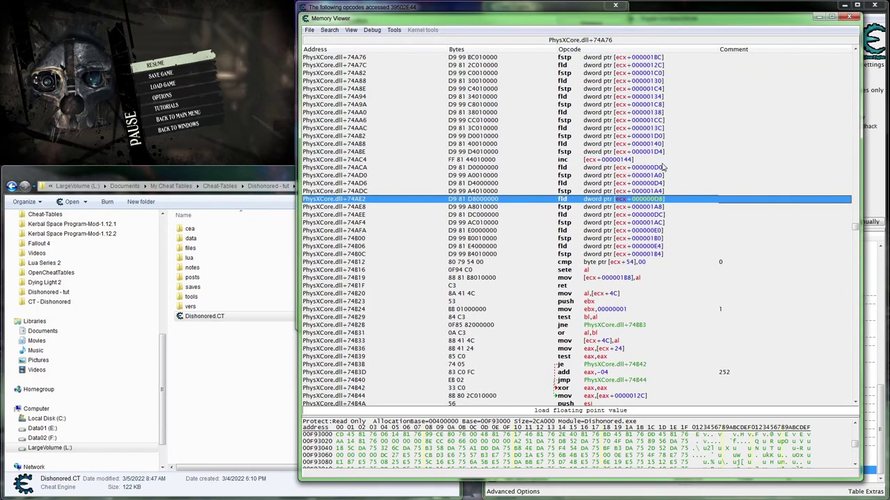
left_click(624, 6)
left_click(615, 6)
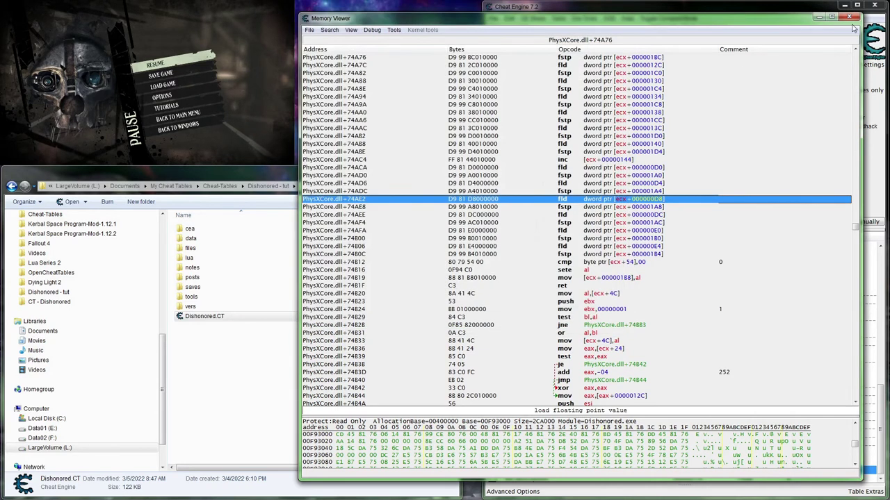
left_click(849, 17)
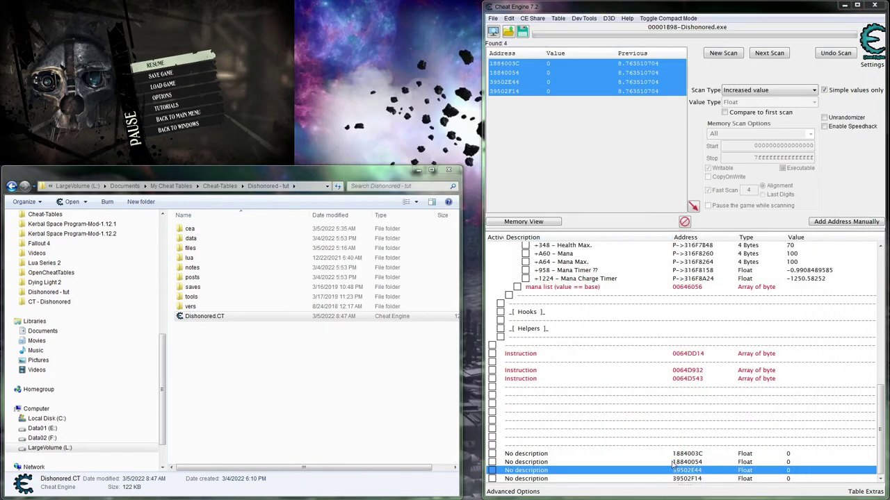
- Trace what accesses 39502F14 while moving back and forth on the stairs, then pause the game and close the trace
left_click(652, 480)
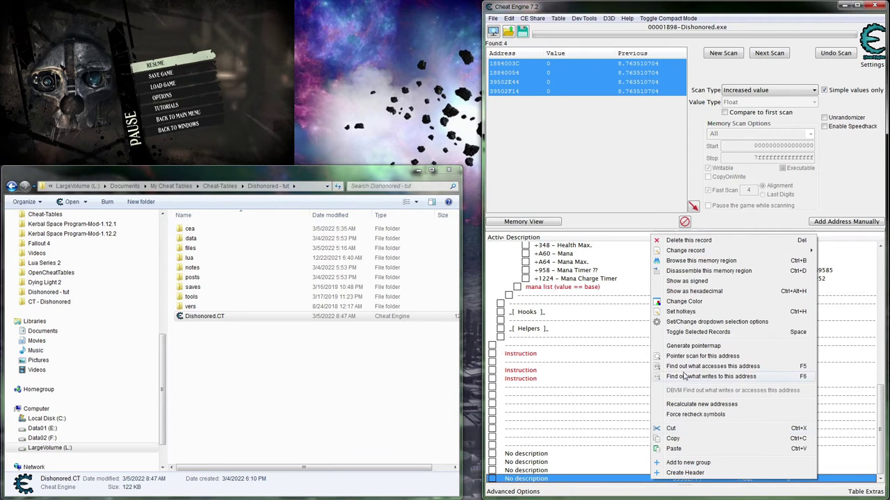
left_click(685, 367)
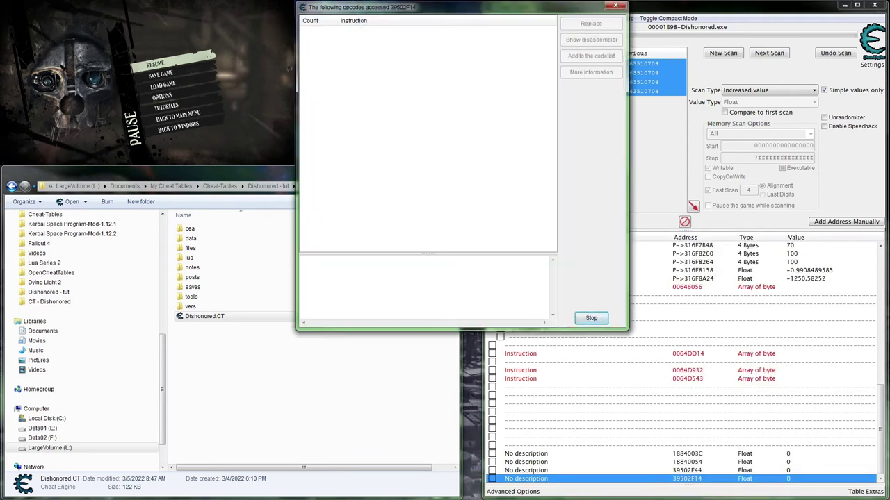
left_click(289, 69)
key("Escape")
key("w")
key("s")
key("s")
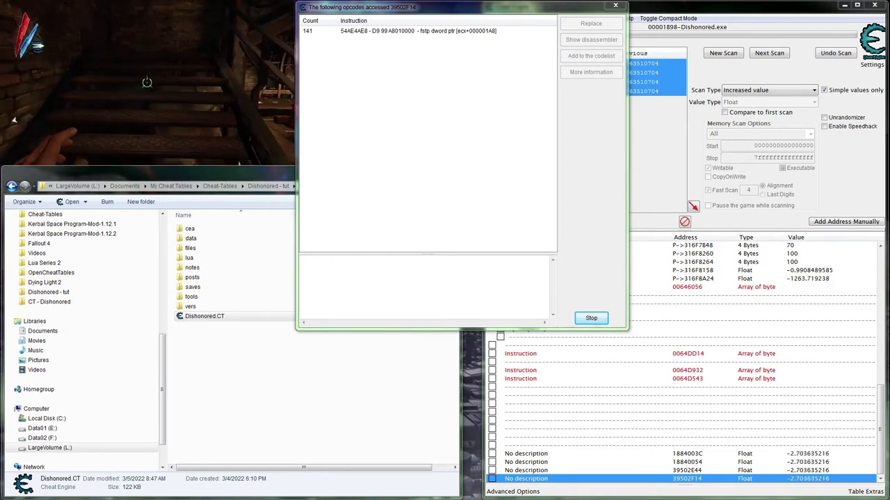
key("Escape")
left_click(586, 320)
left_click(586, 320)
- Trace what accesses 1884003C while moving on the stairs in the game, then pause the game
right_click(701, 453)
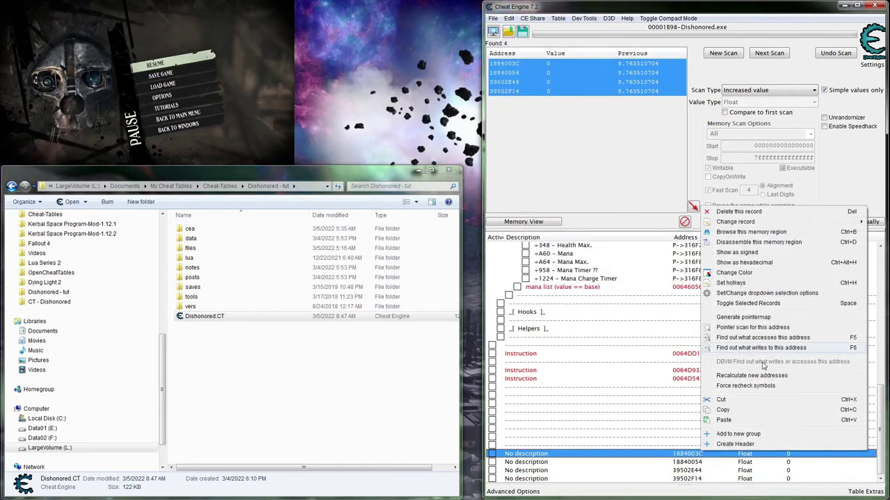
left_click(751, 338)
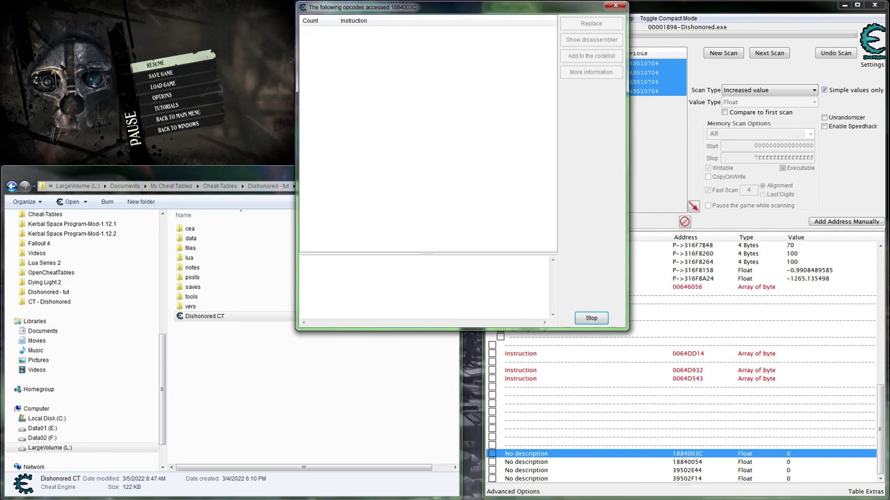
left_click(156, 63)
key("w")
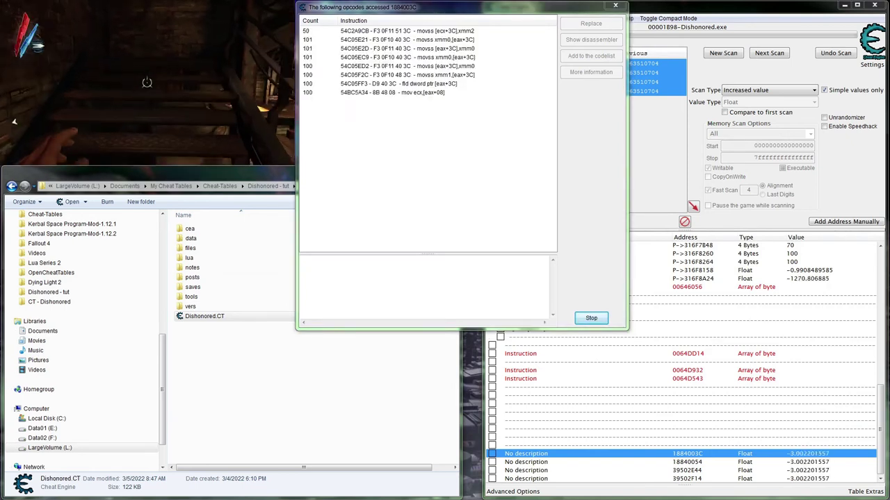
key("Escape")
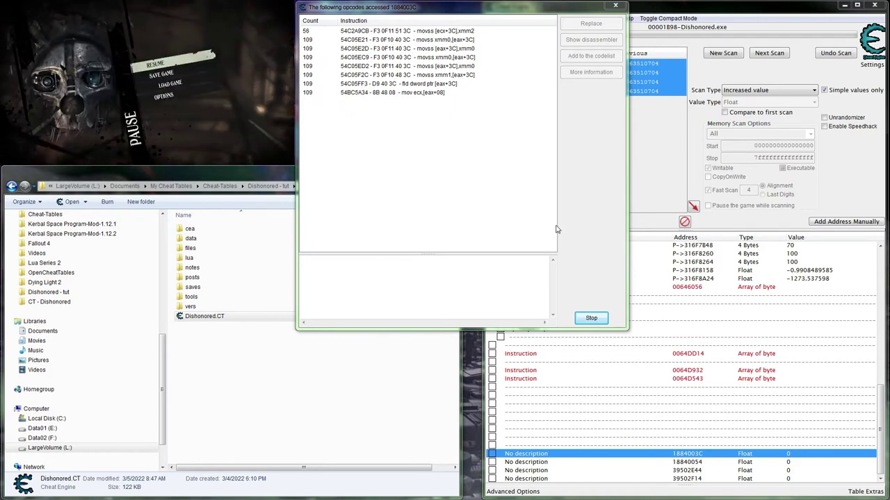
- Examine the disassembly around movss [ecx+3C],xmm2 from the list of opcodes accessing 1884003C
left_click(472, 31)
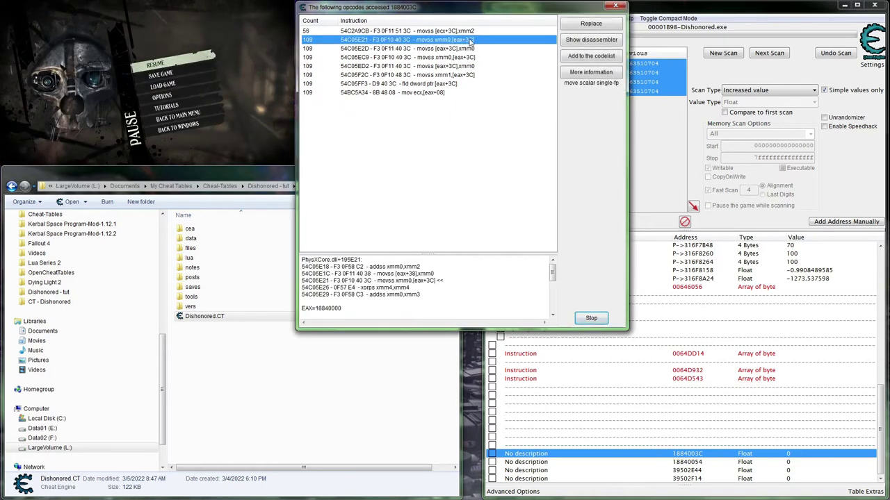
left_click(577, 42)
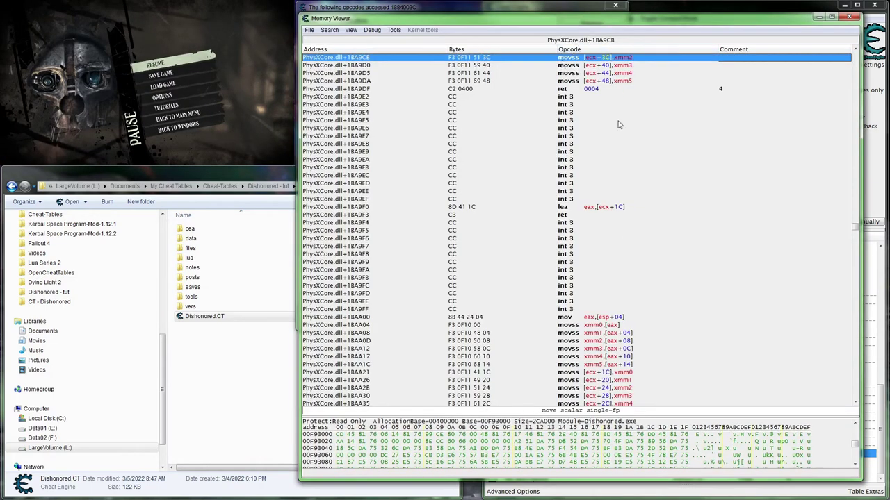
scroll(655, 136, "up", 5)
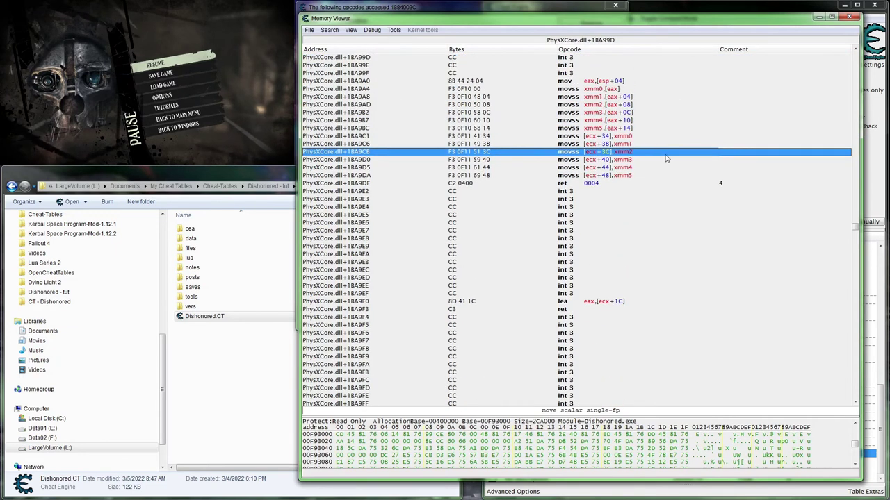
scroll(663, 146, "up", 2)
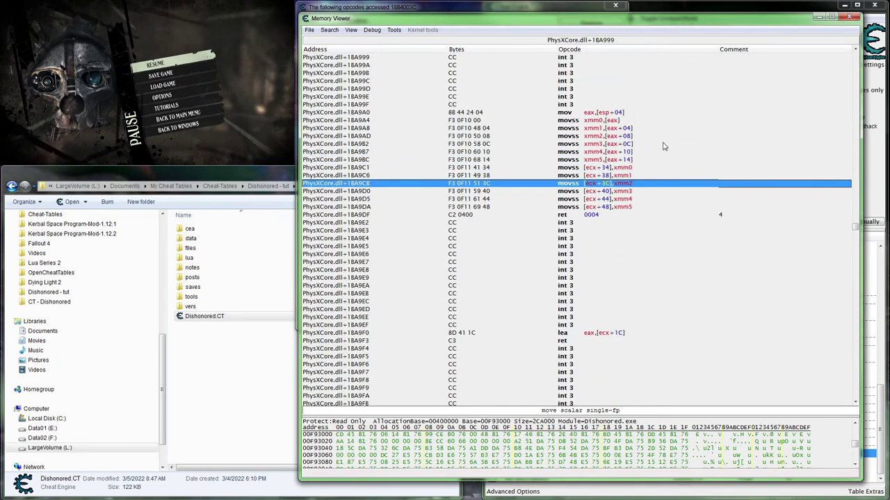
- Examine the disassembly around movss xmm0,[eax+3C], following the additions and multiplications back to the function's first loads from ecx and eax
left_click(515, 8)
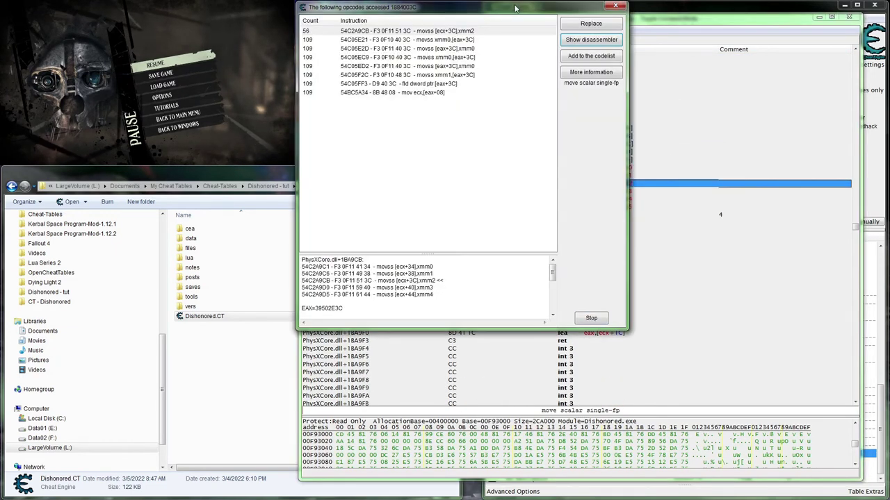
left_click(482, 40)
left_click(586, 43)
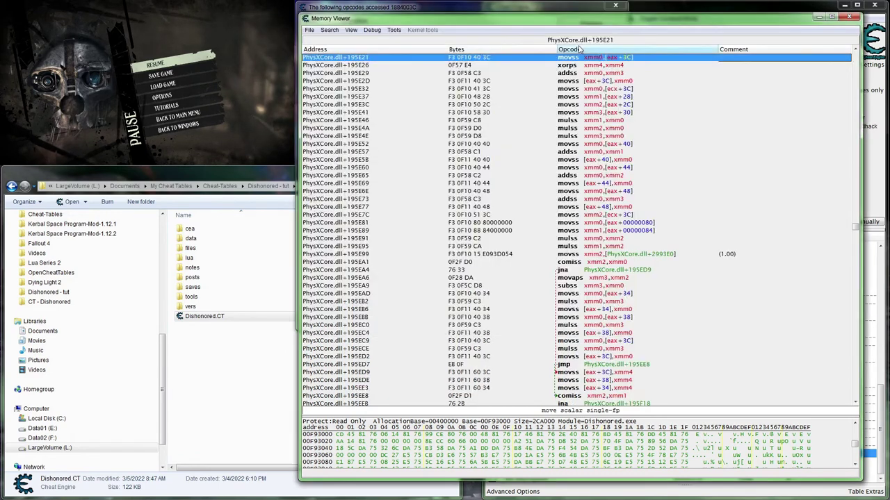
scroll(631, 182, "up", 2)
scroll(632, 182, "up", 4)
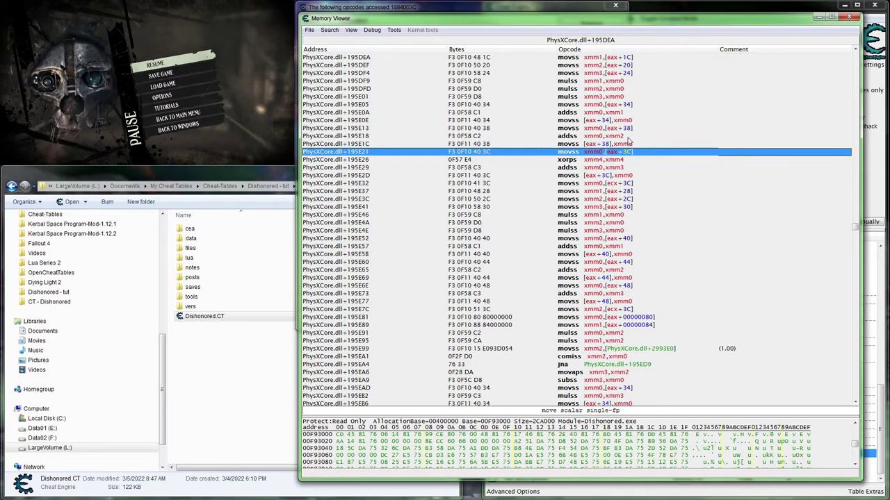
left_click(627, 114)
scroll(632, 132, "up", 2)
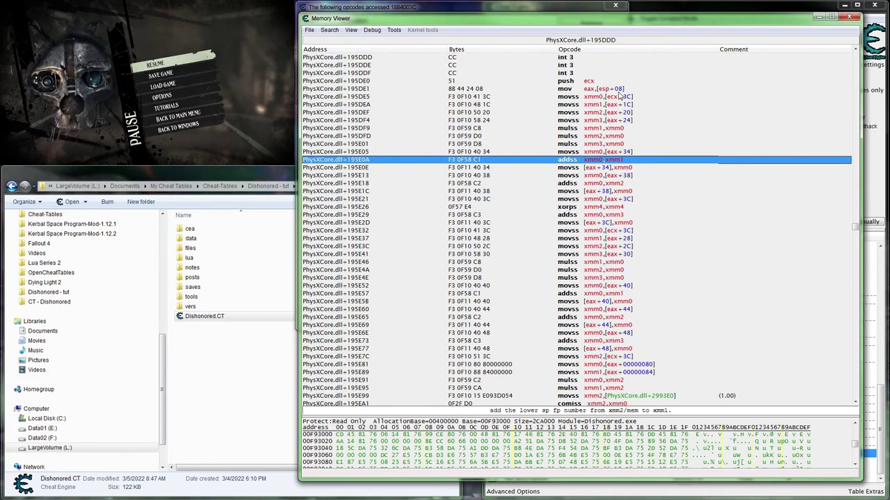
right_click(611, 105)
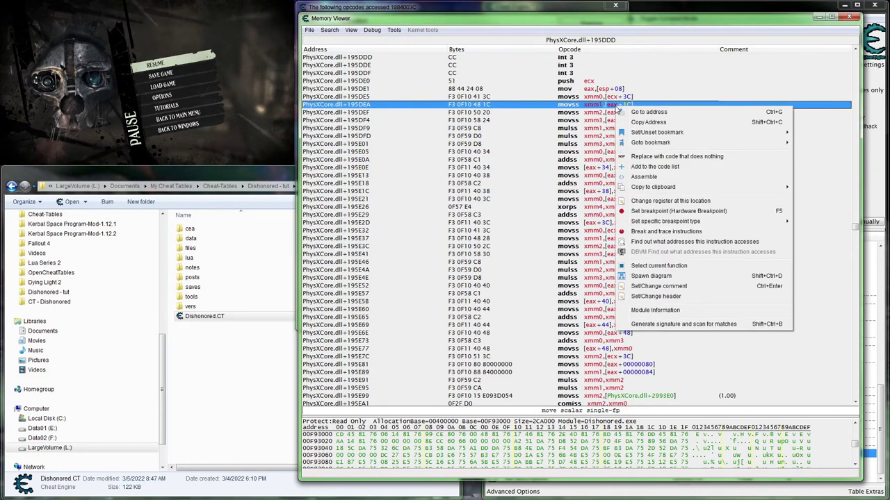
left_click(606, 107)
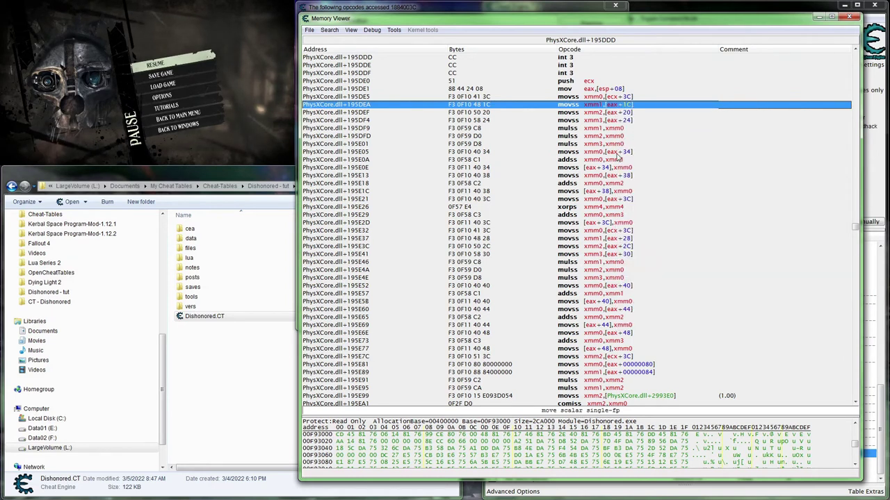
- Trace which addresses movss xmm0,[ecx+3C] at PhysXCore.dll+195DE5 accesses while the game runs, and add 135A253C to the address list
right_click(611, 97)
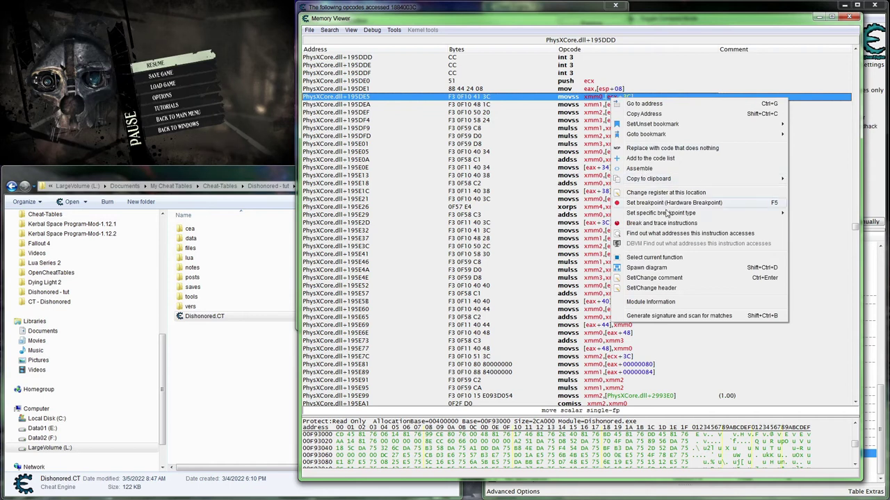
left_click(652, 232)
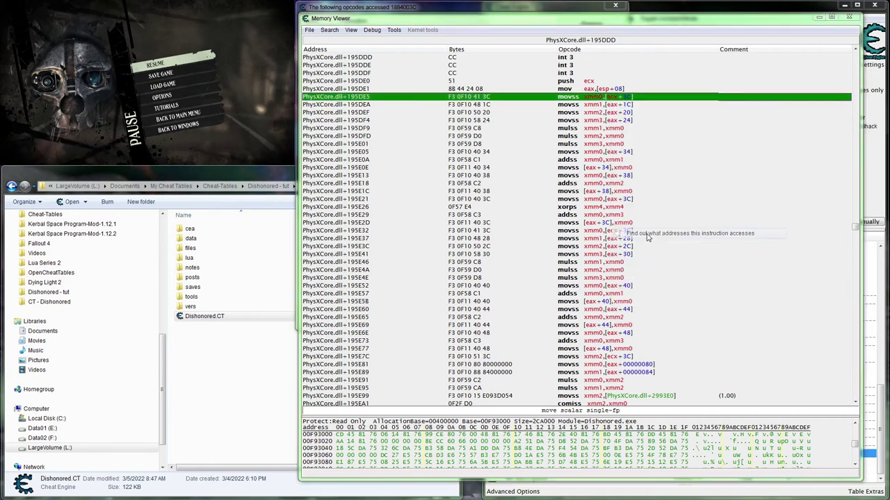
key("Escape")
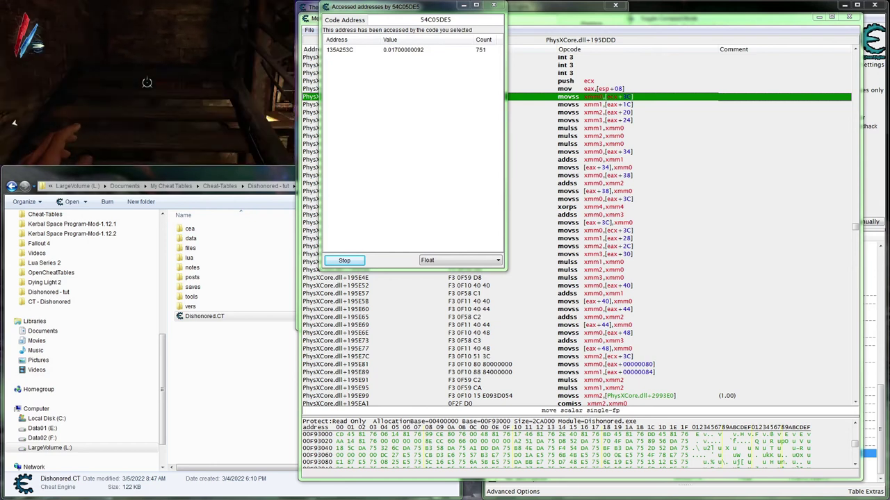
key("Escape")
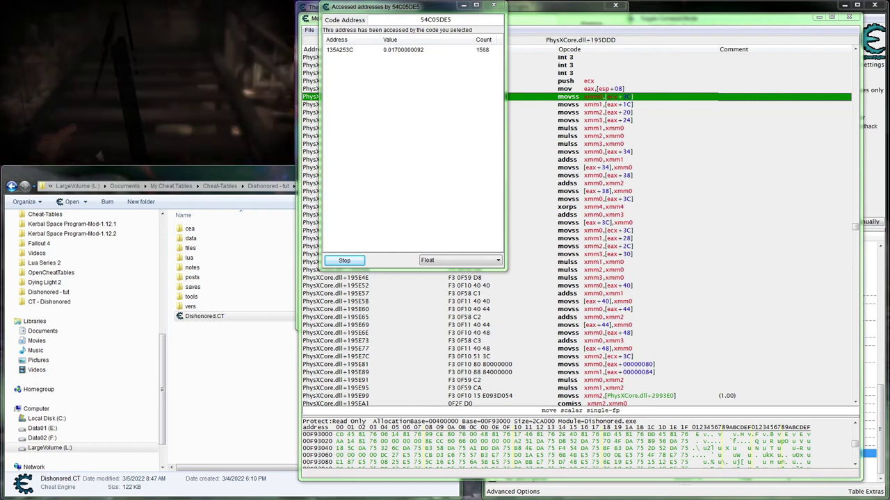
left_click(400, 51)
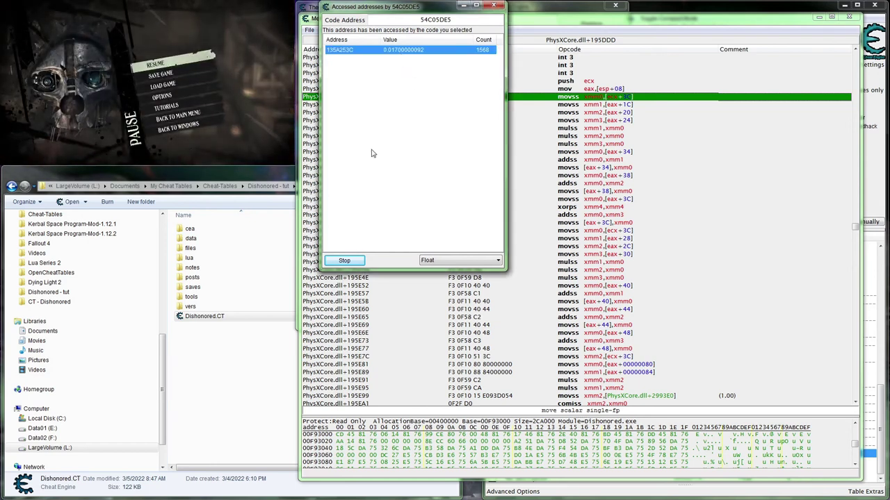
left_click(344, 261)
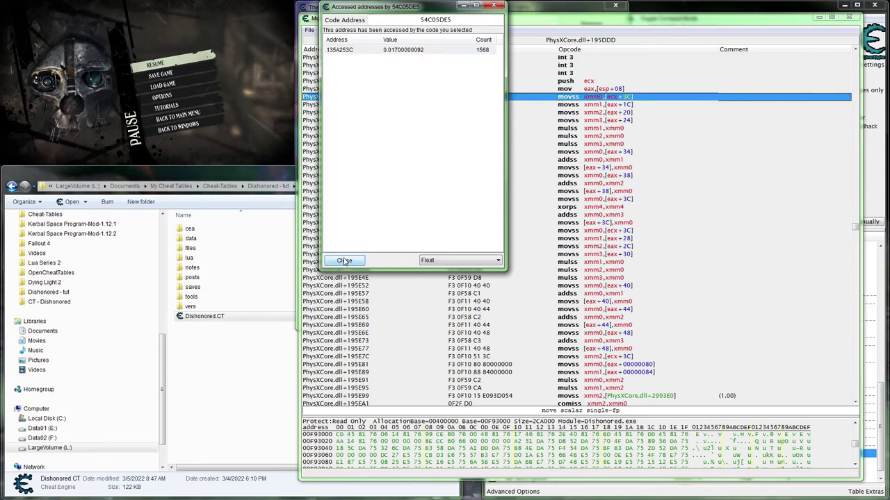
left_click(344, 260)
- Trace which addresses movss xmm1,[eax+1C] at PhysXCore.dll+195DEA accesses while the game runs briefly, then stop and close the trace
right_click(634, 104)
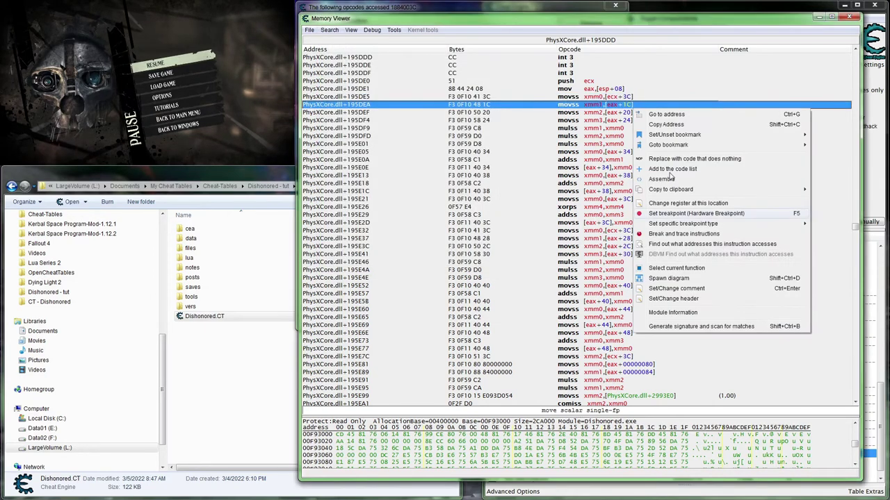
left_click(685, 244)
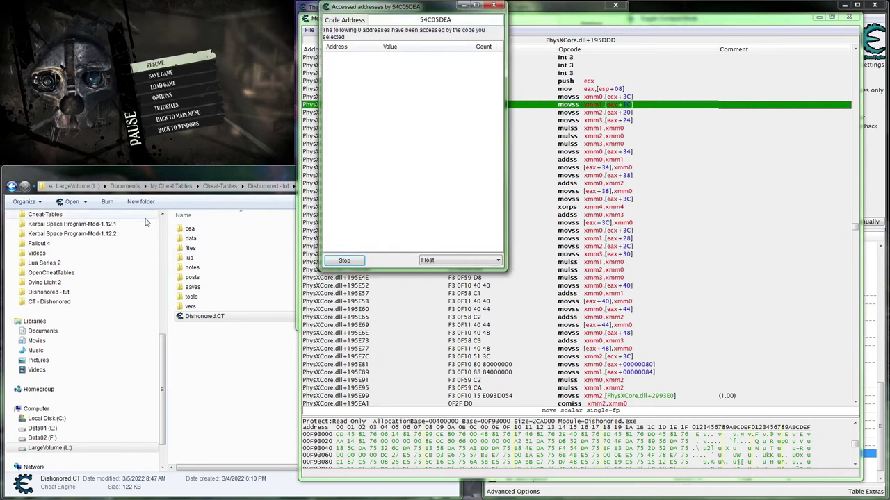
key("Escape")
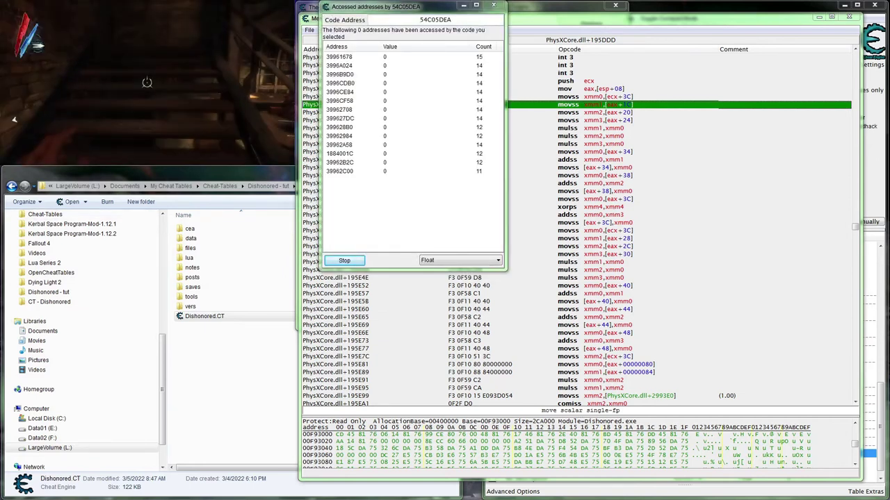
key("Escape")
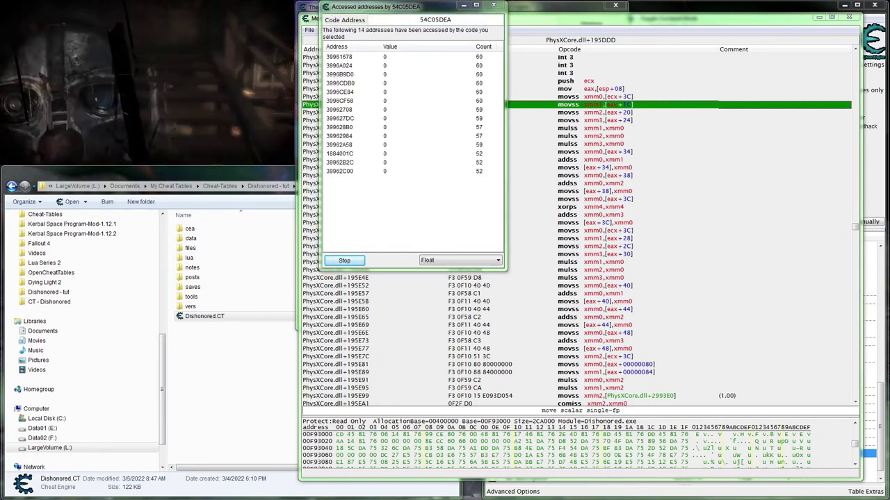
left_click(345, 260)
left_click(345, 261)
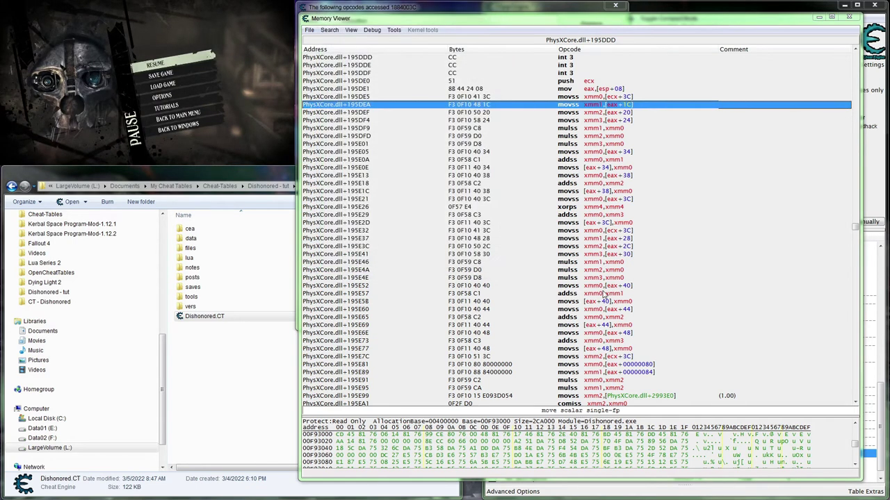
- Move the 135A253C record up the address list to sit below the Instruction entries
left_click(878, 454)
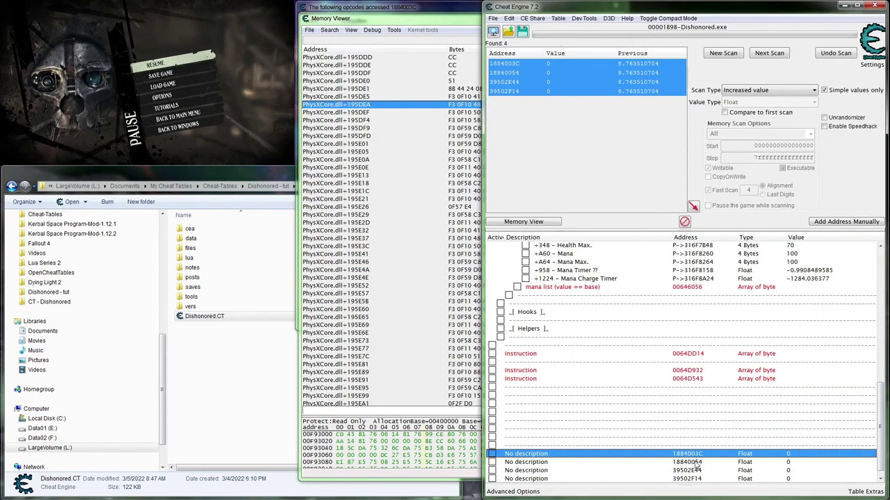
scroll(700, 473, "down", 1)
left_click_drag(672, 480, 693, 391)
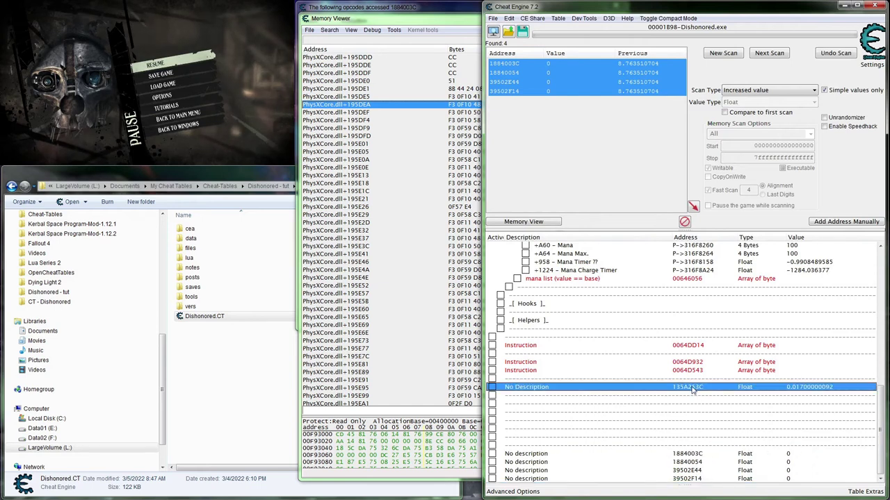
- Set the value of 135A253C to 0.05
double_click(820, 388)
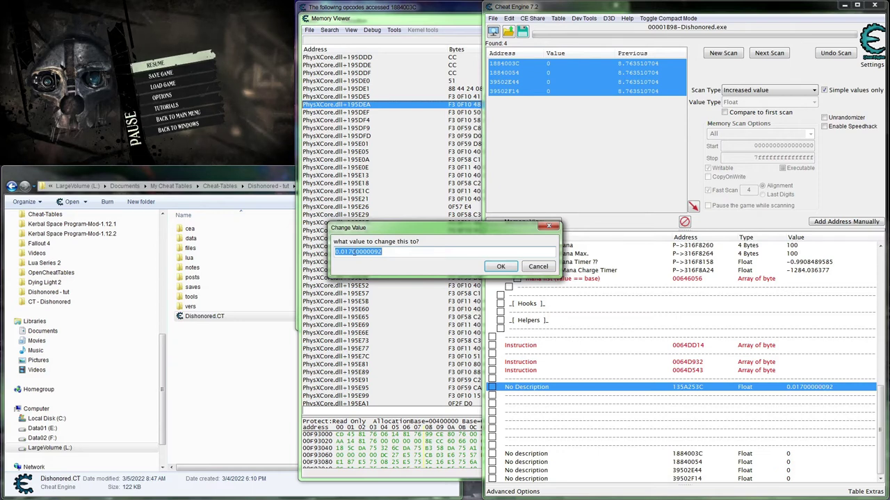
left_click_drag(344, 252, 366, 252)
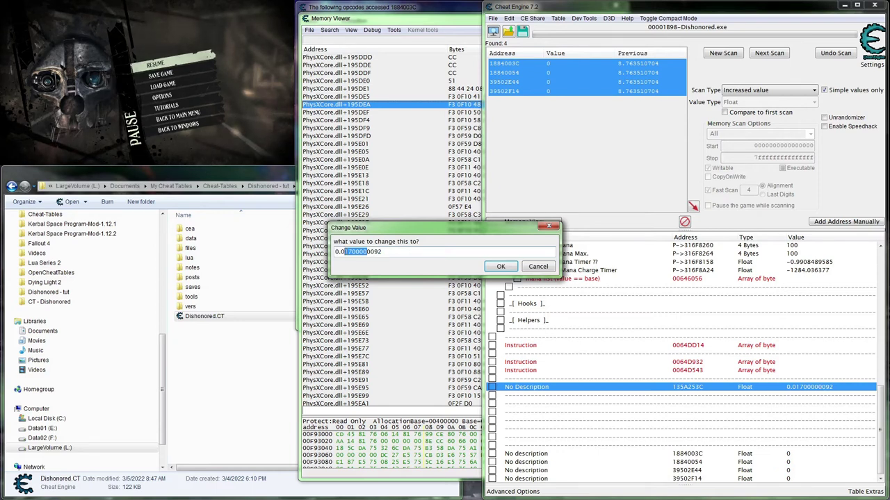
type("5")
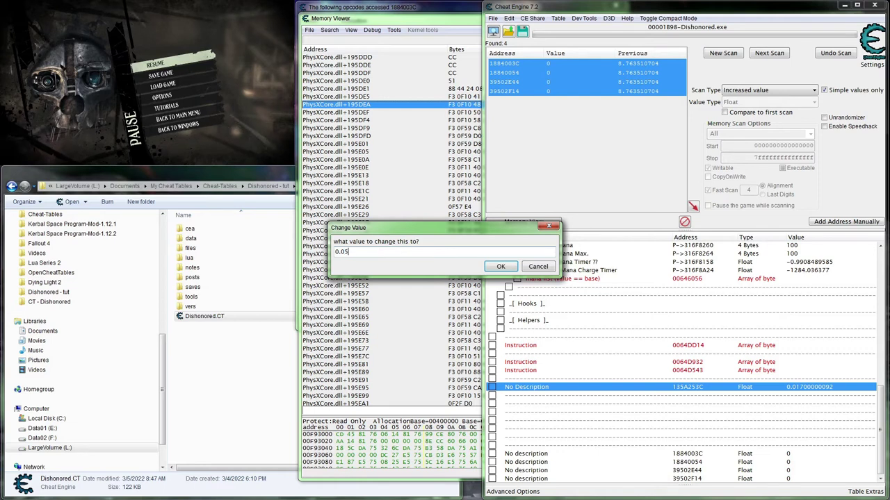
key("Return")
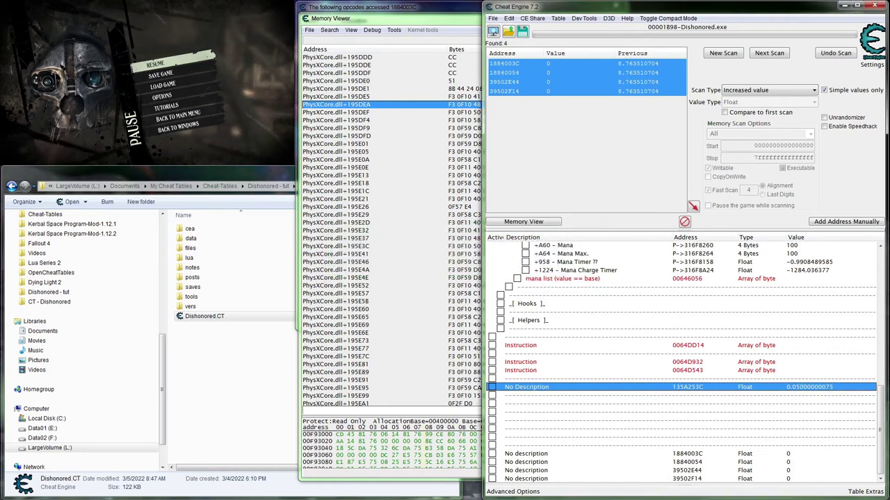
- Resume the game and walk around to test the edited 135A253C value, then pause the game
left_click(249, 98)
key("Escape")
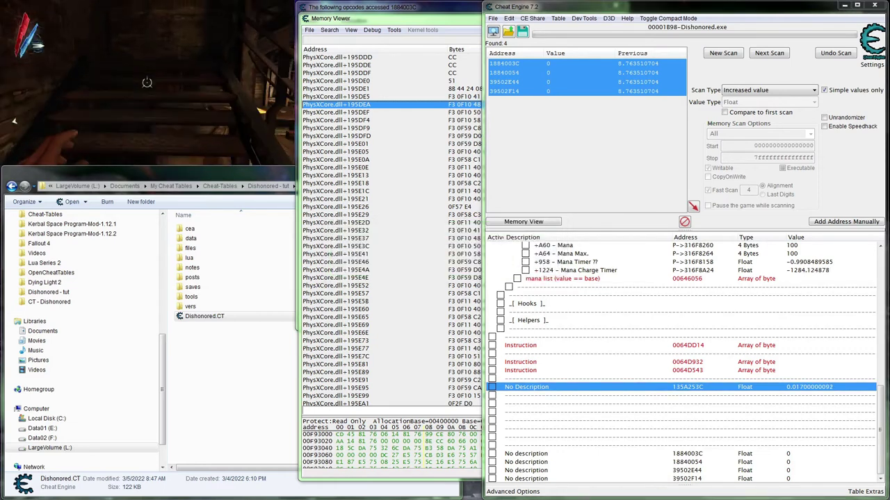
key("w")
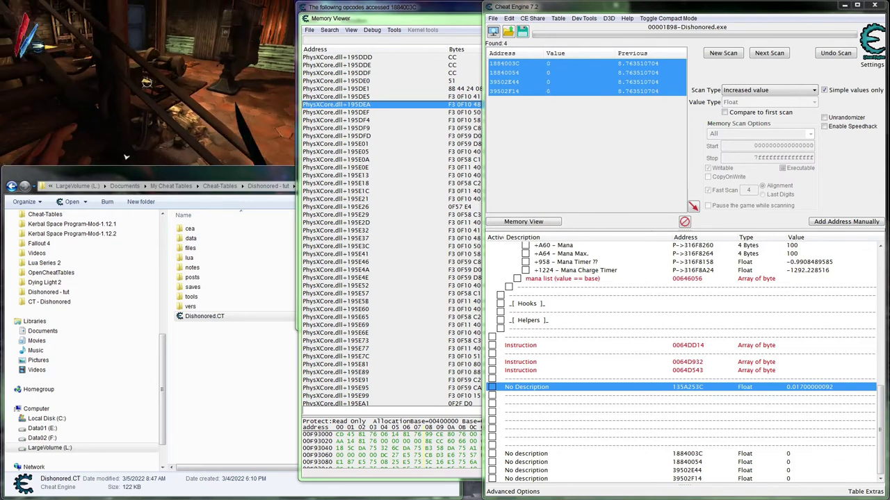
key("Escape")
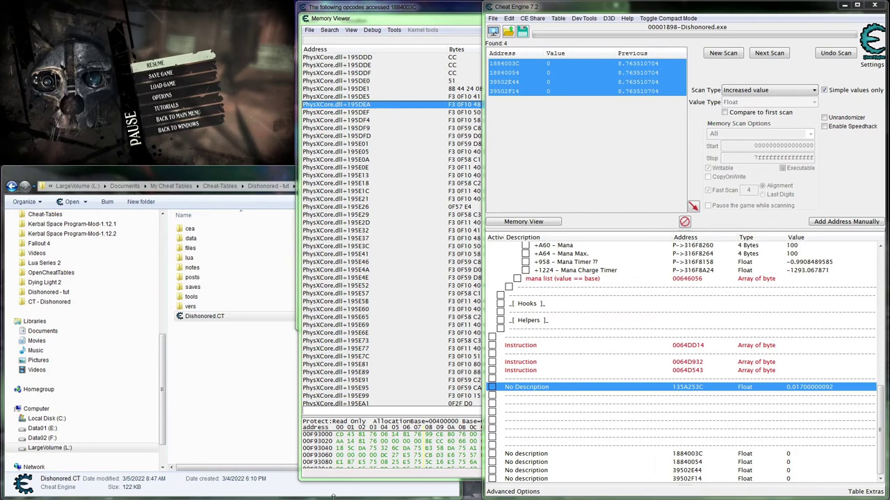
- Examine the movss instructions from PhysXCore.dll+195DEF back to PhysXCore.dll+195DE5 in the disassembly
left_click(763, 402)
left_click(430, 113)
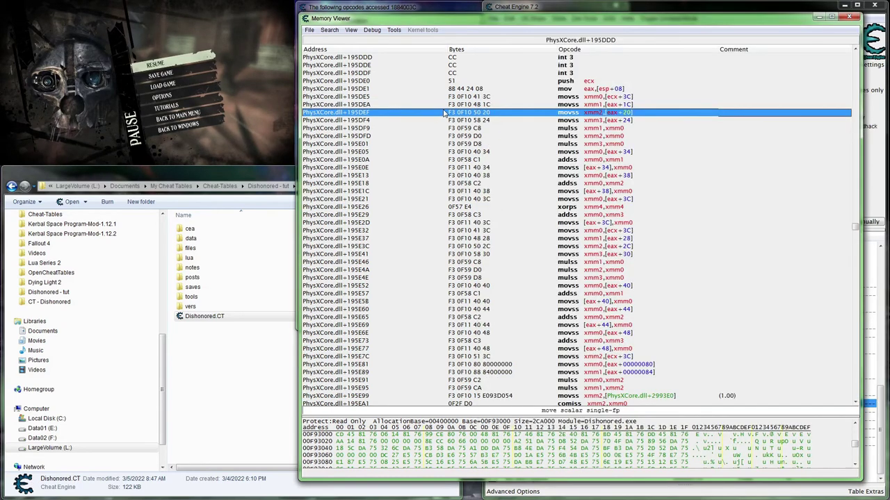
left_click(457, 105)
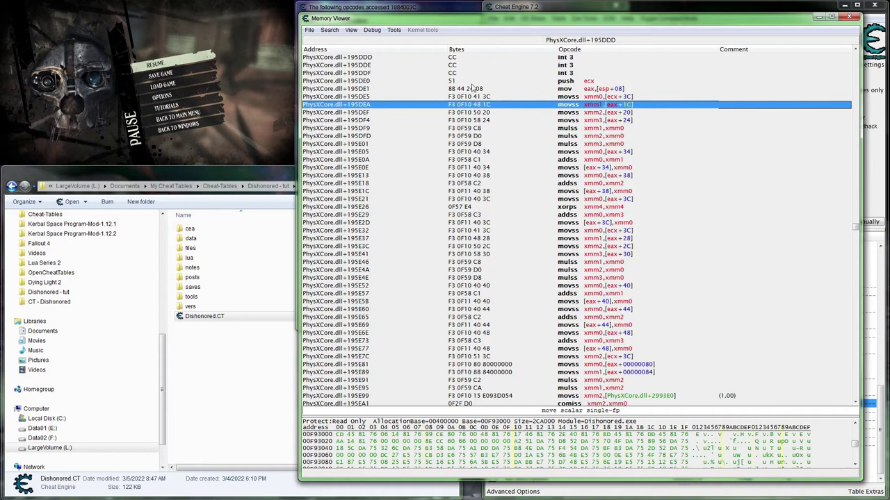
left_click(469, 98)
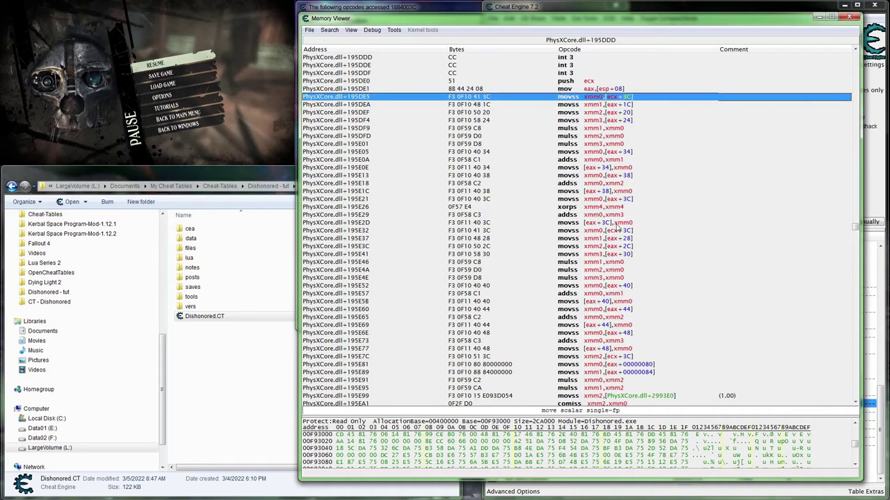
- Freeze 135A253C at 0.05 in the address list, walk around in the resumed game to test it, and pause again
left_click(868, 487)
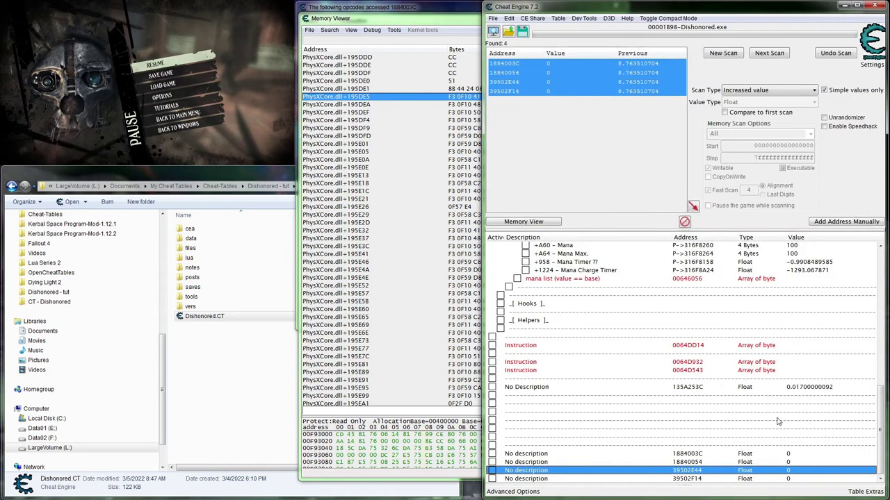
left_click(671, 388)
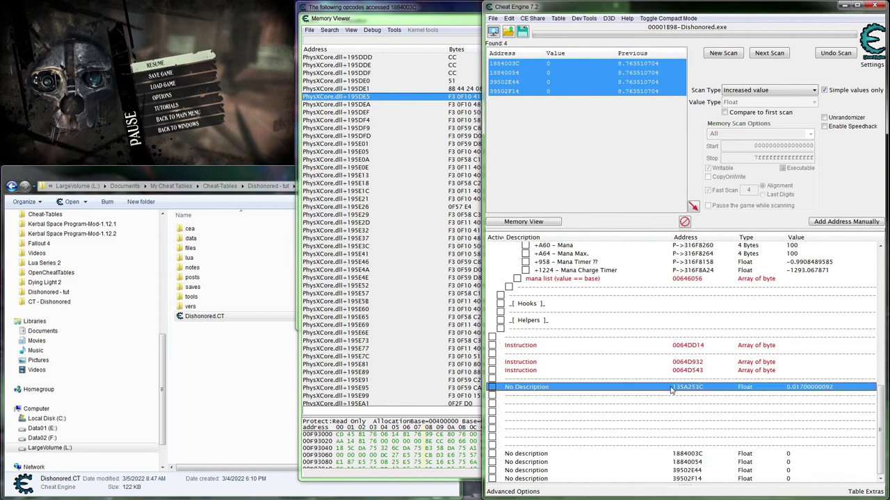
double_click(798, 388)
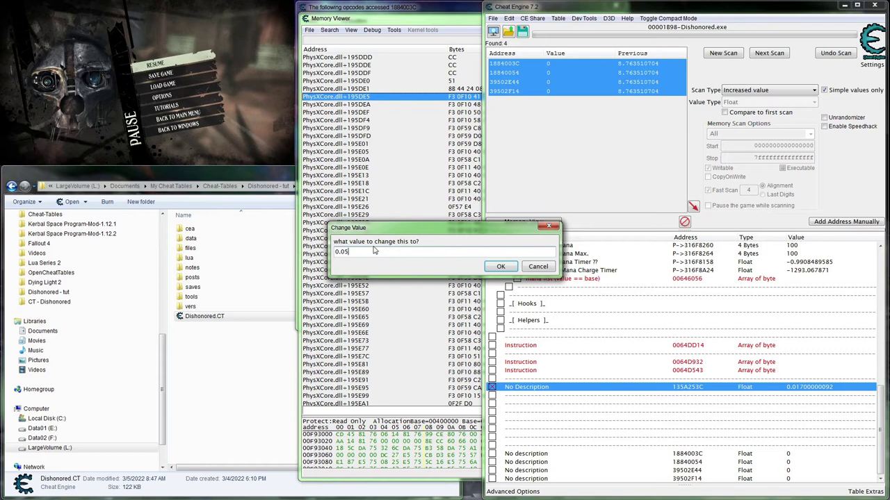
key("Return")
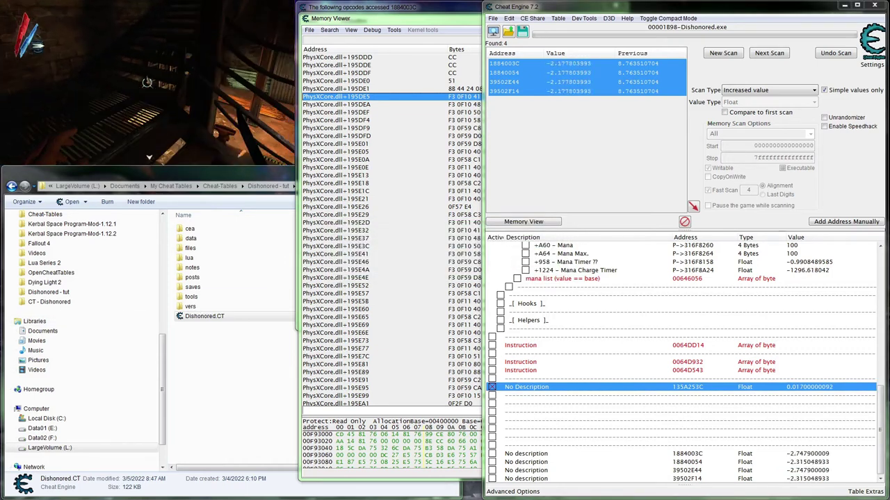
key("w")
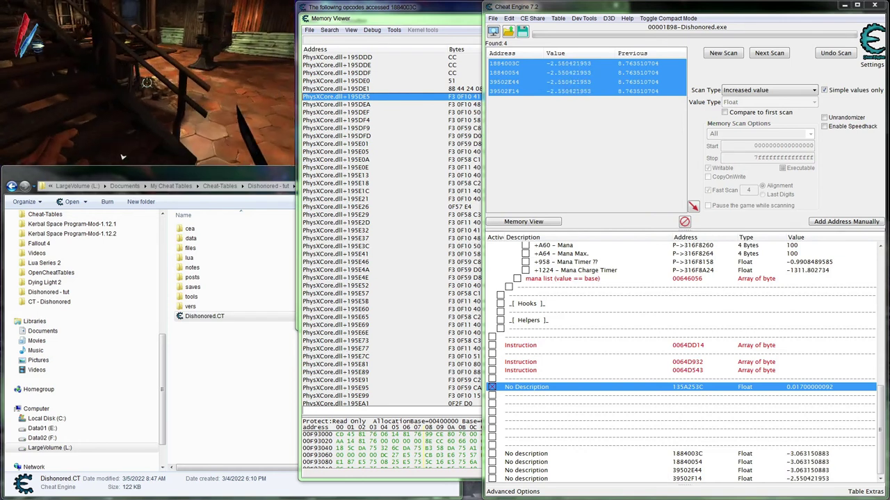
key("Escape")
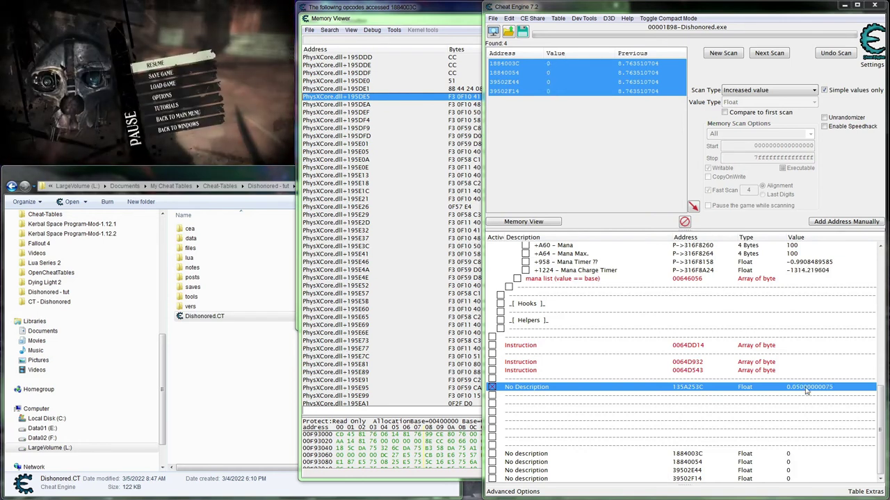
- Unfreeze 135A253C without entering another value, run the game briefly, and pause it again
double_click(806, 387)
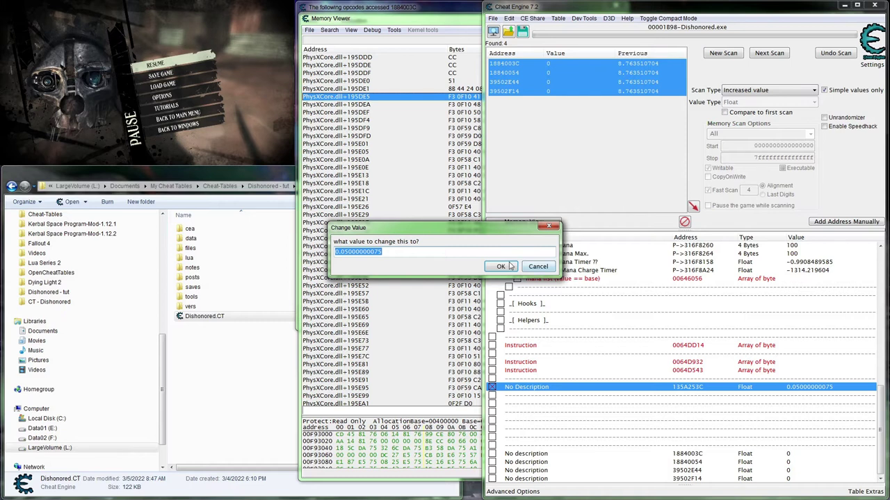
left_click(547, 271)
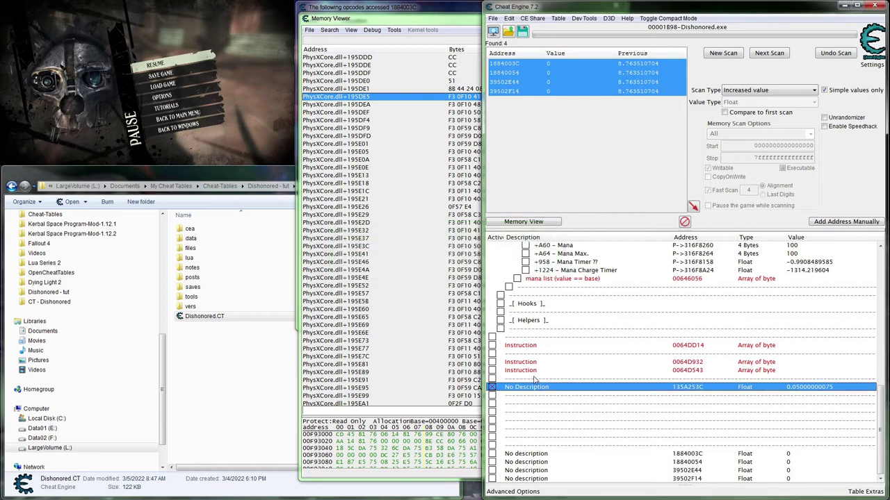
left_click(252, 84)
key("Escape")
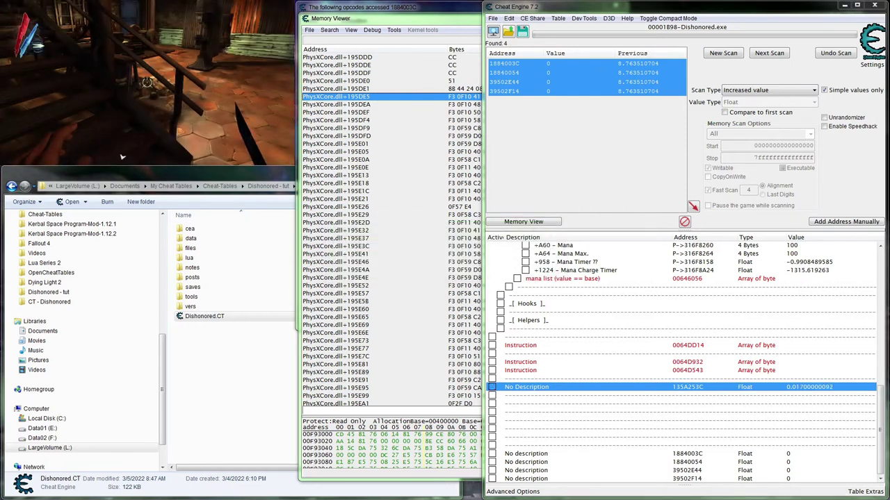
key("Escape")
- From the opcodes that accessed 1884003C, show movss [eax+3C],xmm0 at PhysXCore.dll+195E2D in the disassembler
left_click(412, 155)
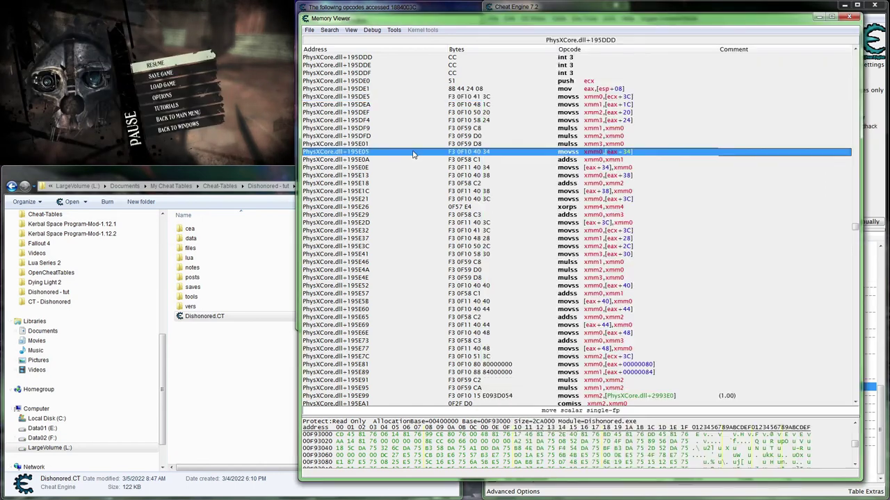
left_click(850, 17)
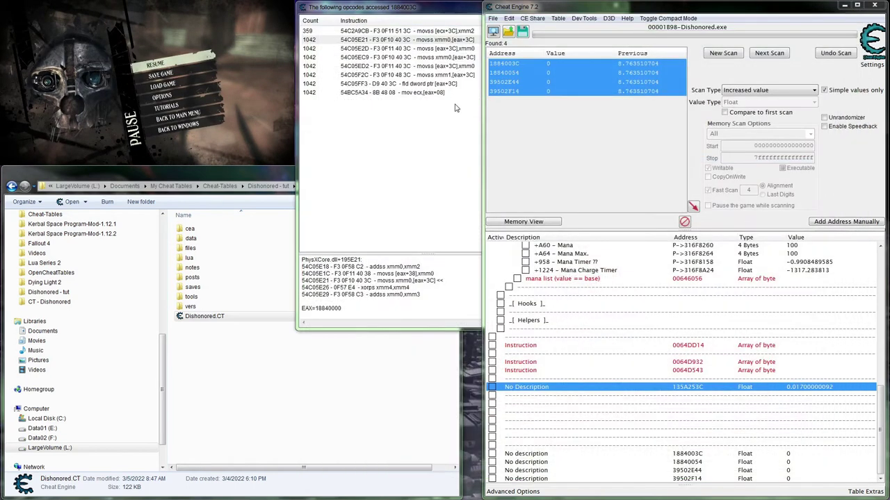
left_click(449, 49)
left_click(581, 42)
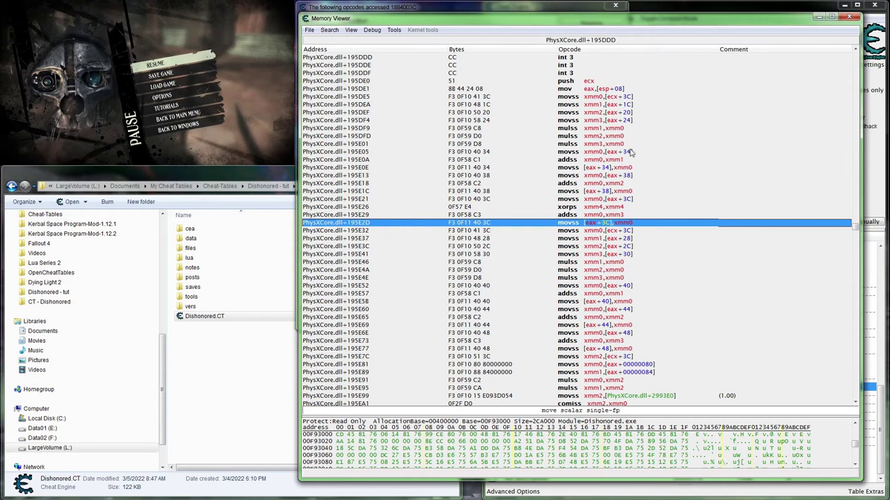
- Show the opcode movss xmm0,[eax+3C] at PhysXCore.dll+195EC9 in the disassembler and examine the calculations leading up to it
left_click(528, 8)
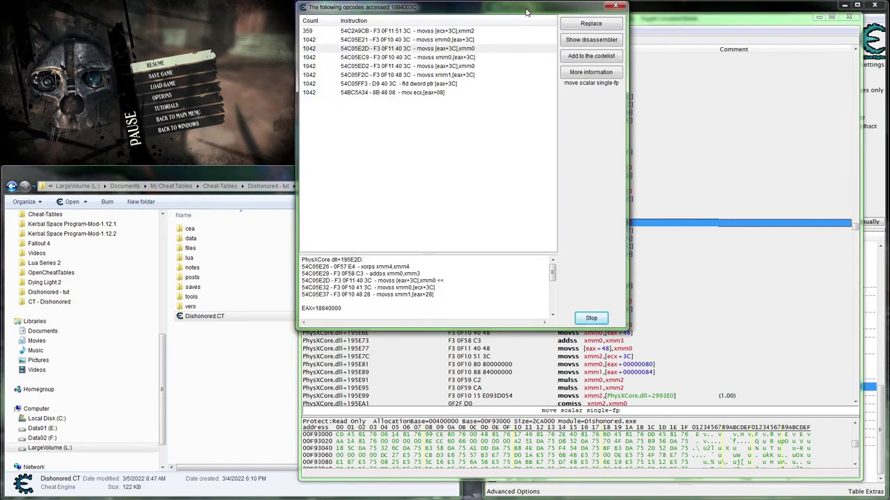
left_click(459, 59)
left_click(589, 40)
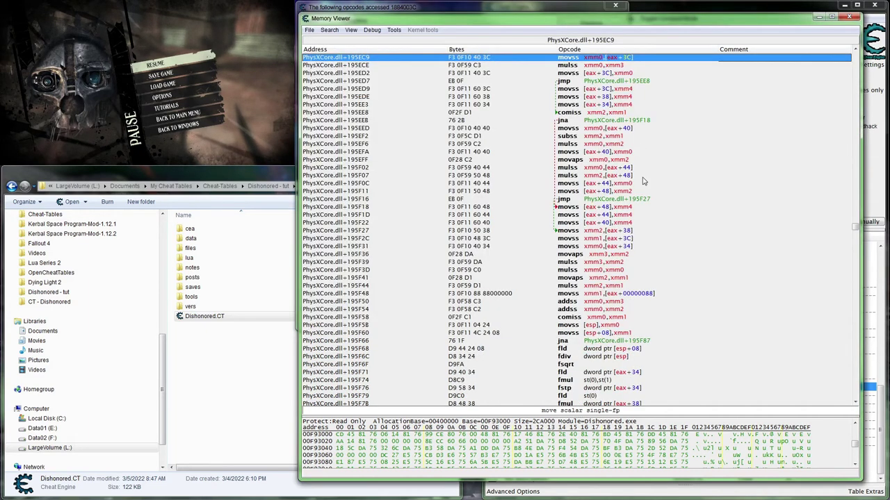
scroll(645, 188, "up", 3)
scroll(645, 187, "down", 1)
scroll(645, 188, "up", 3)
scroll(645, 186, "up", 8)
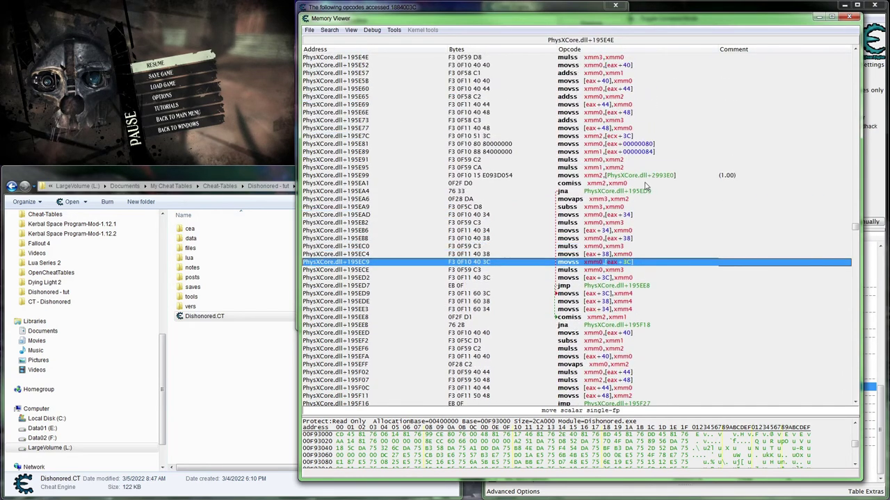
scroll(645, 186, "up", 1)
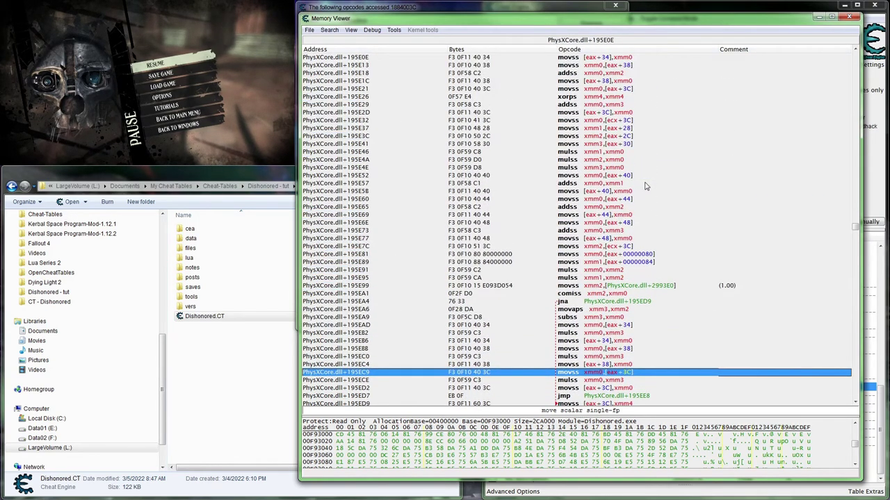
scroll(647, 217, "down", 3)
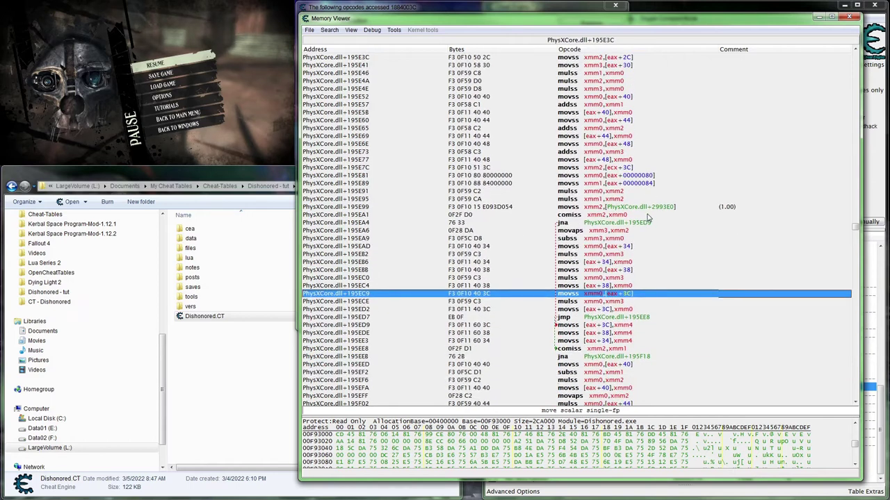
scroll(645, 219, "down", 2)
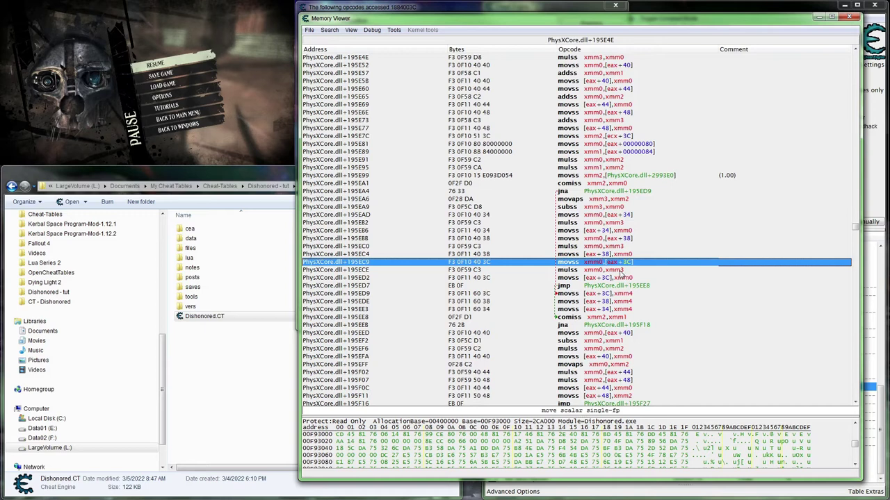
- Follow the source of xmm3 back from the mulss instruction at PhysXCore.dll+195EC0 to movaps xmm3,xmm2 at PhysXCore.dll+195EA6
left_click(611, 249)
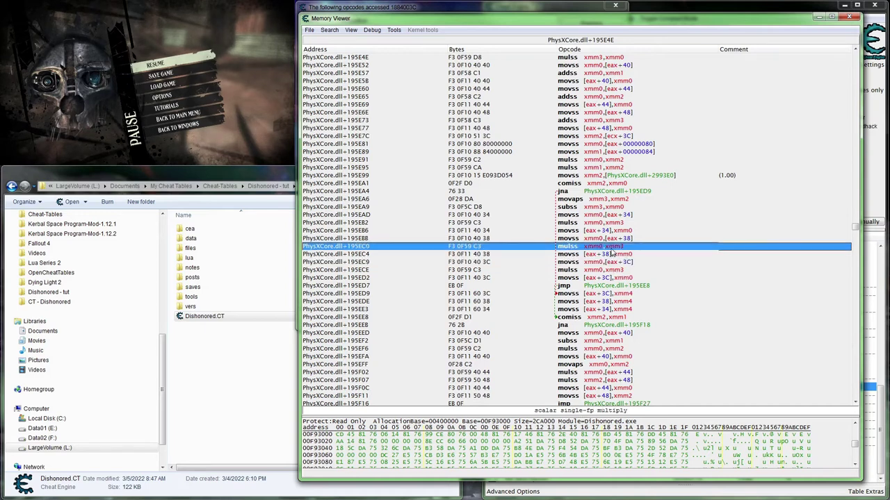
left_click(618, 223)
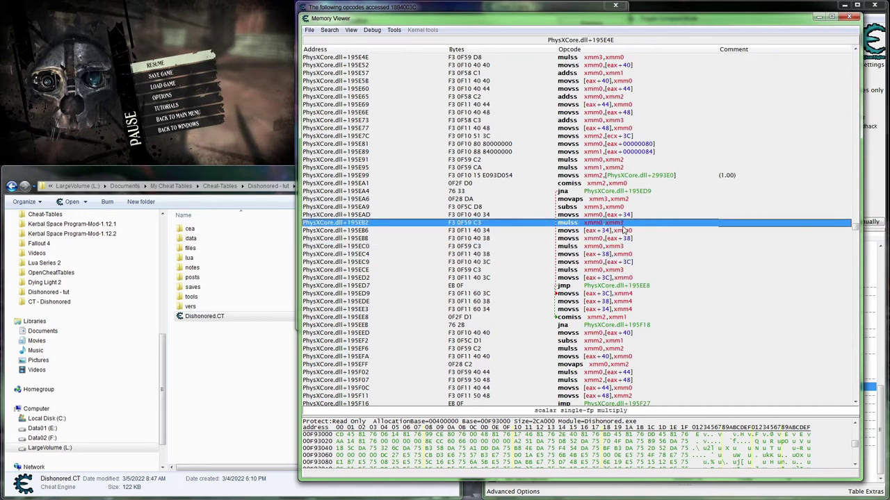
left_click(615, 201)
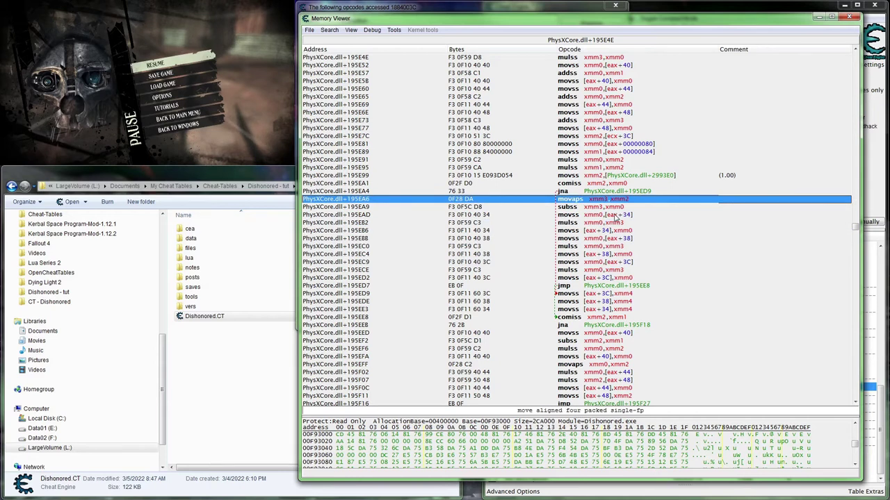
scroll(614, 219, "up", 2)
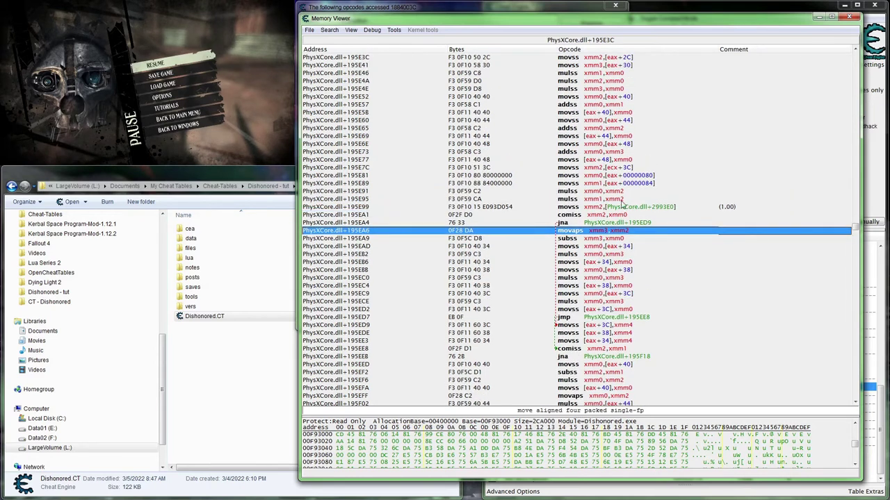
- Trace which addresses movss xmm2,[ecx+3C] at PhysXCore.dll+195E7C accesses while the game runs briefly, then stop and close the trace
right_click(616, 168)
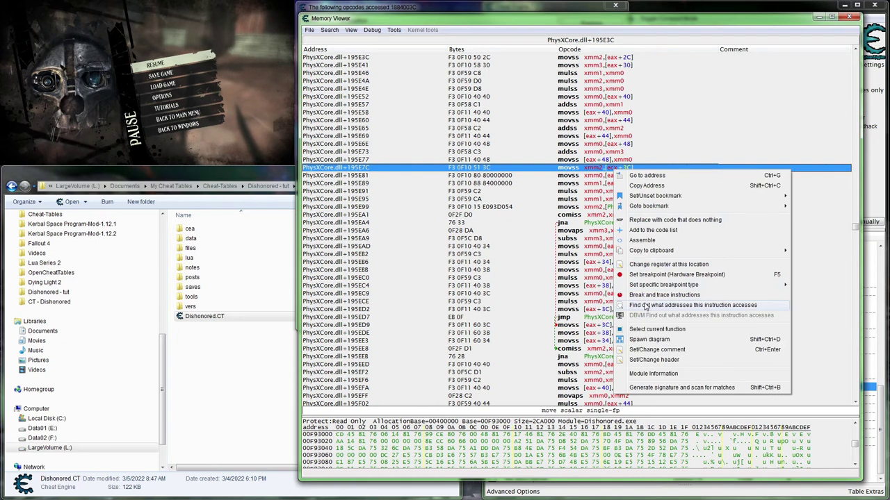
left_click(645, 307)
left_click(252, 129)
key("Escape")
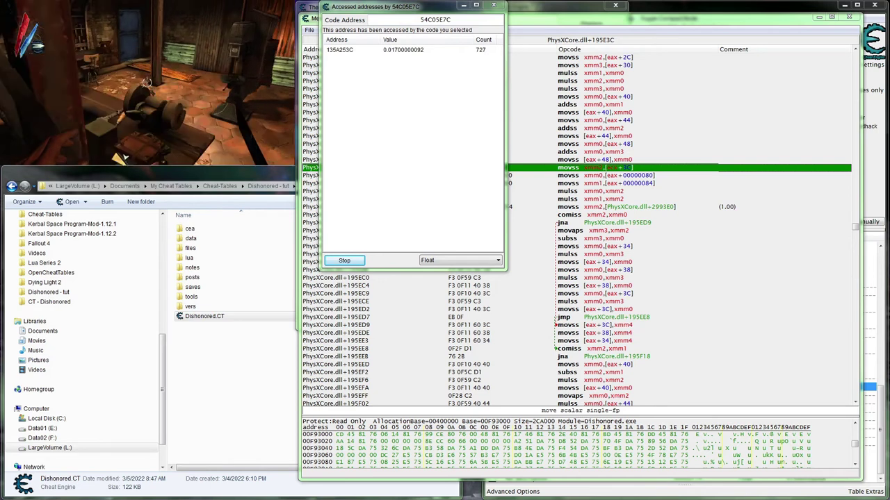
key("Escape")
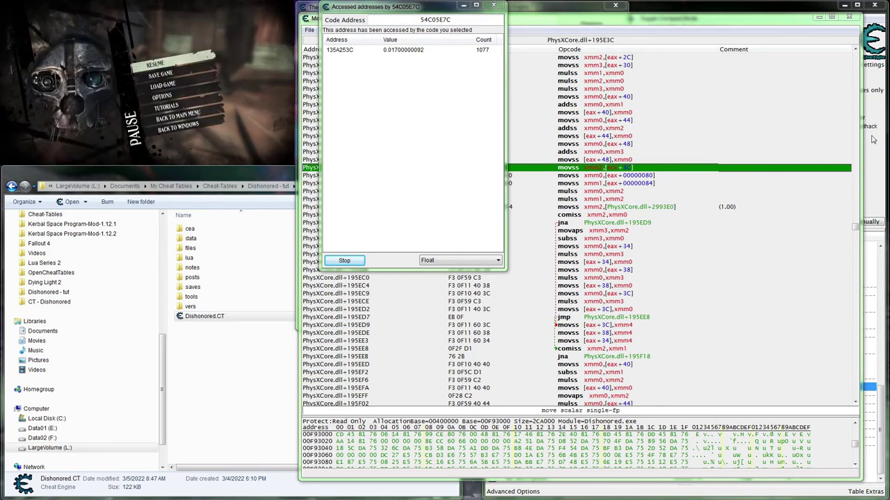
left_click(740, 9)
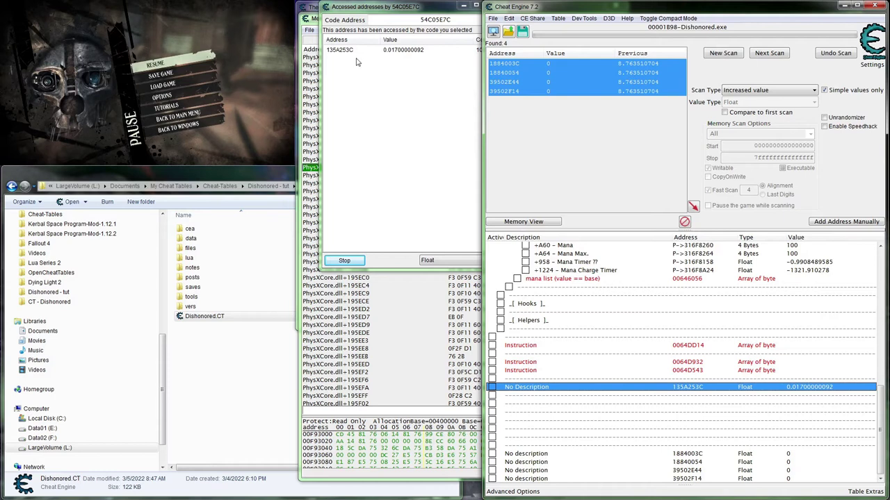
left_click(344, 261)
left_click(344, 260)
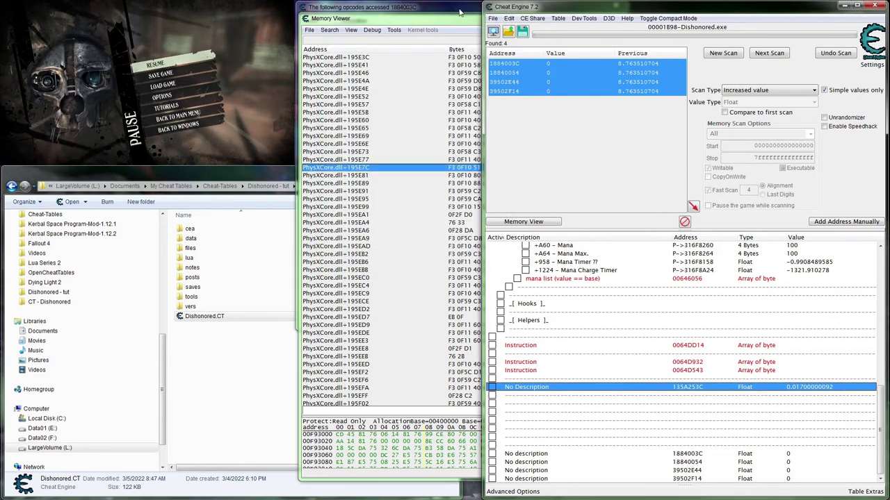
- Show the opcode movss [eax+3C],xmm0 at PhysXCore.dll+195ED2 in the disassembler from the 1884003C access list
left_click(462, 11)
left_click(478, 65)
left_click(584, 40)
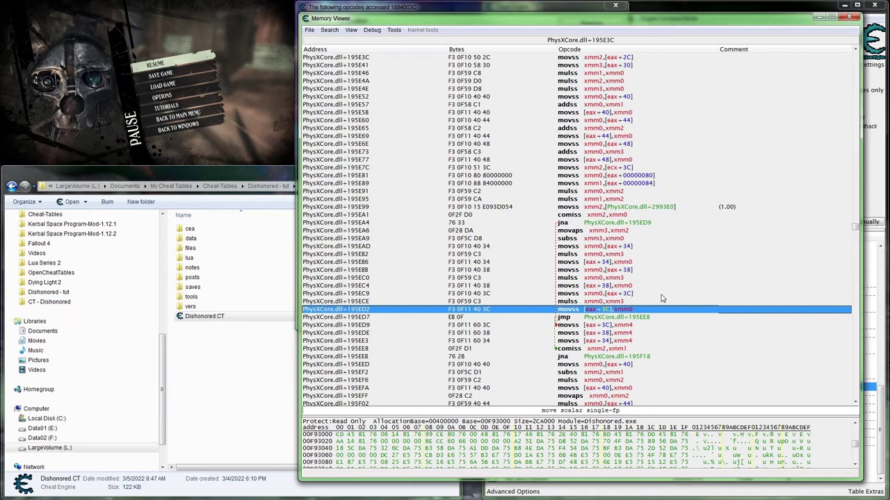
- Show the opcode movss xmm1,[eax+3C] at PhysXCore.dll+195F2C in the disassembler and examine the surrounding code
left_click(522, 10)
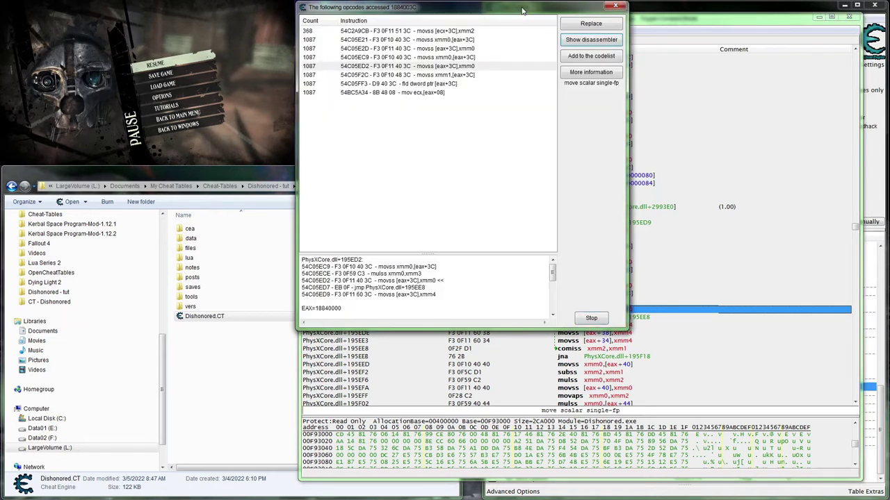
left_click(506, 74)
left_click(590, 40)
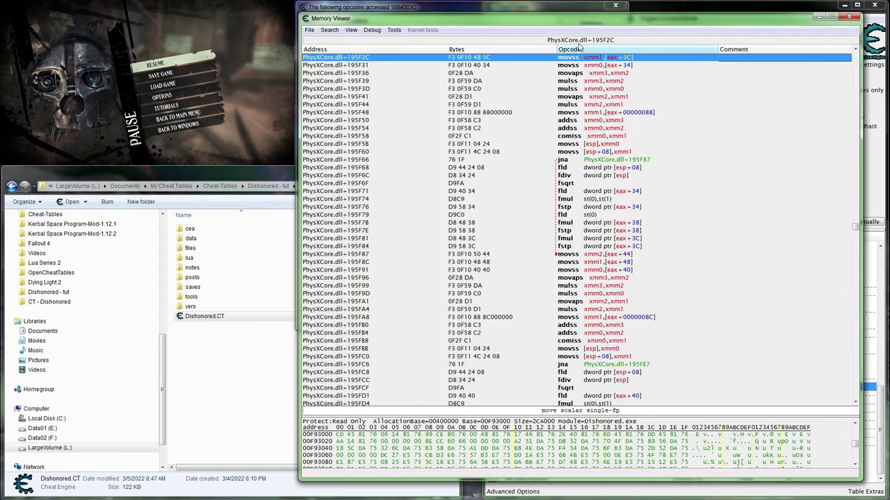
scroll(581, 149, "up", 2)
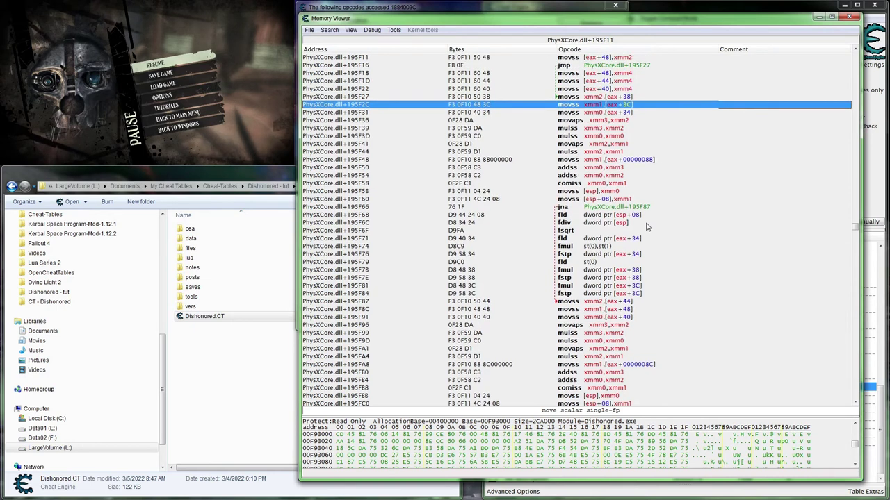
scroll(647, 226, "up", 2)
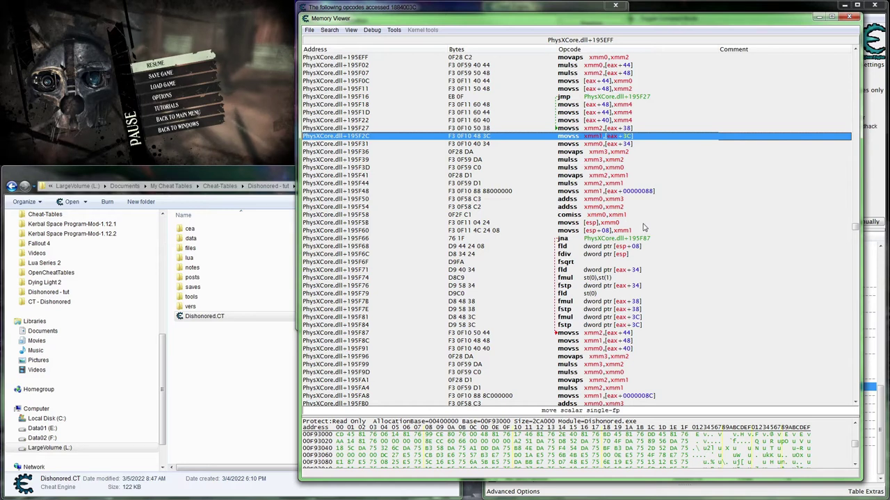
- Show the opcode fld dword ptr [eax+3C] at PhysXCore.dll+195FF3 in the disassembler from the 1884003C access list
scroll(643, 228, "up", 6)
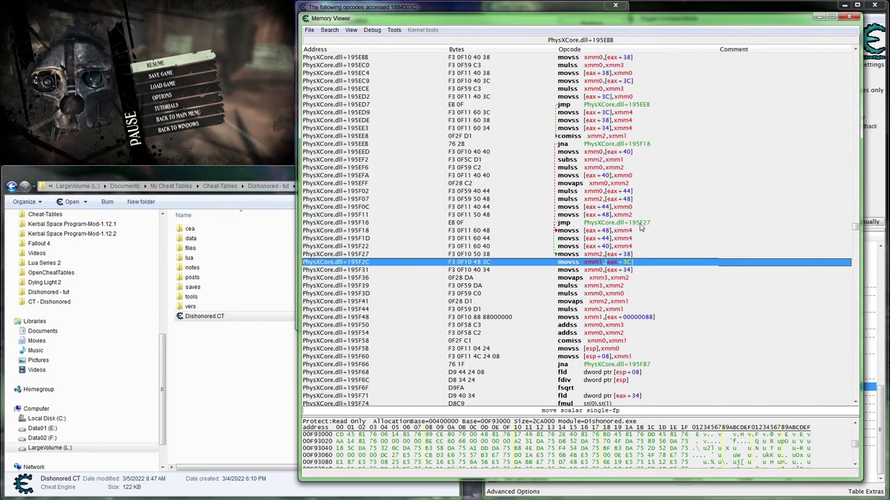
left_click(502, 8)
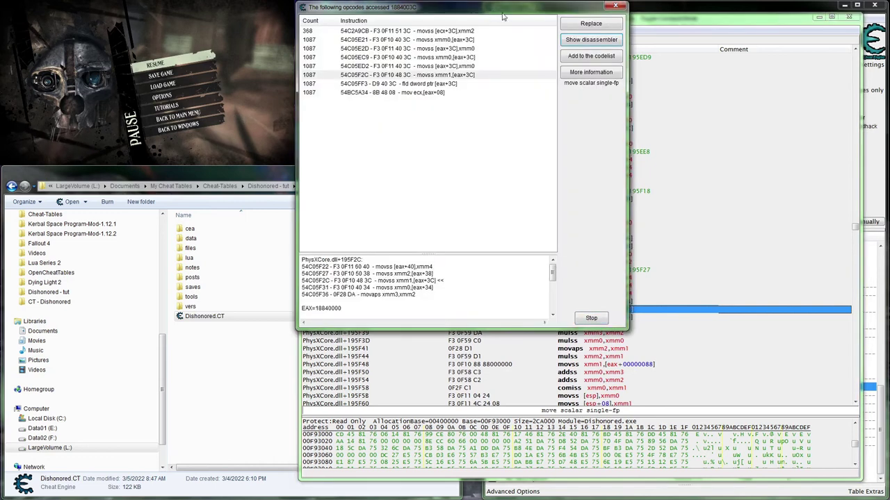
left_click(508, 95)
left_click(508, 87)
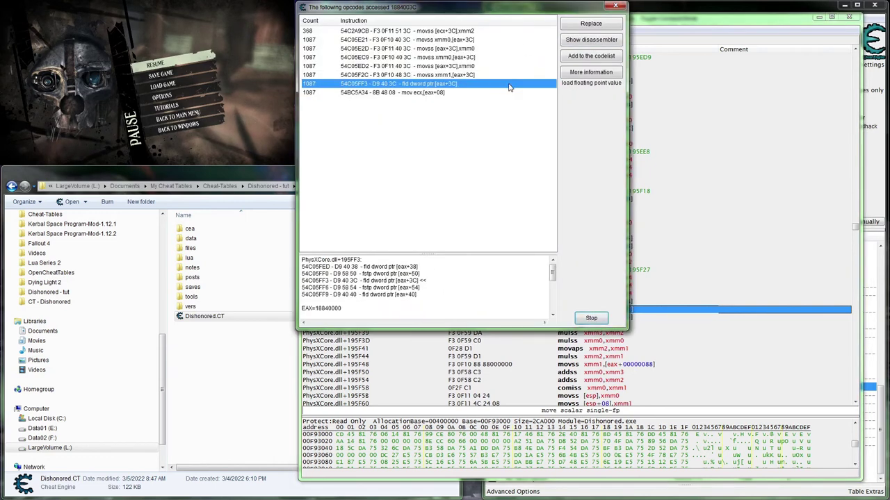
left_click(568, 42)
scroll(644, 173, "up", 3)
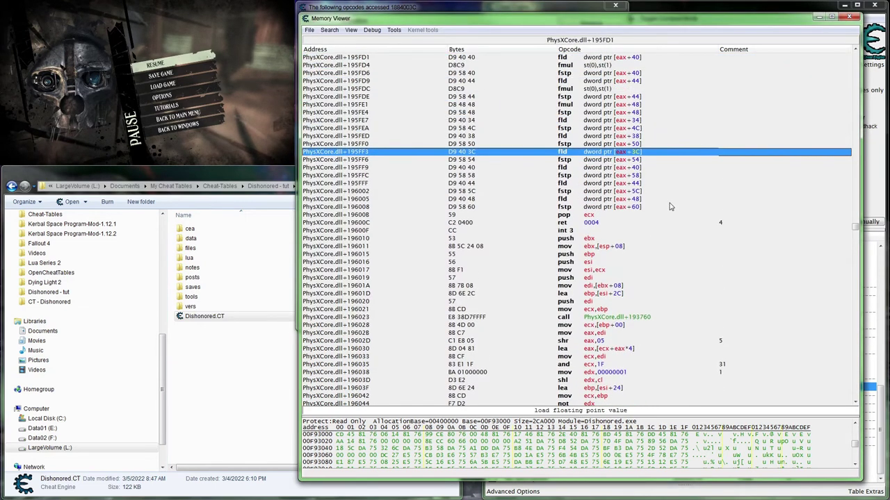
- Show the opcode mov ecx,[eax+08] at PhysXCore.dll+155A34 in the disassembler and examine the surrounding code
left_click(477, 7)
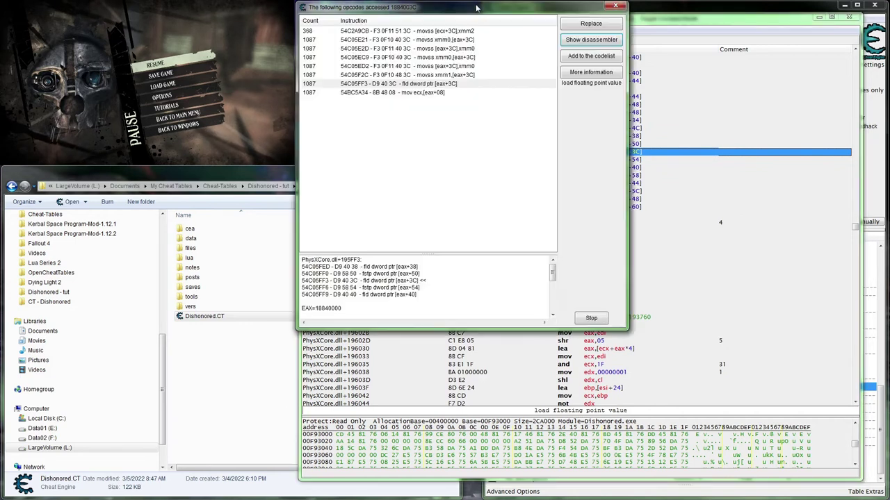
left_click(456, 93)
left_click(591, 39)
scroll(619, 247, "up", 5)
scroll(618, 247, "up", 2)
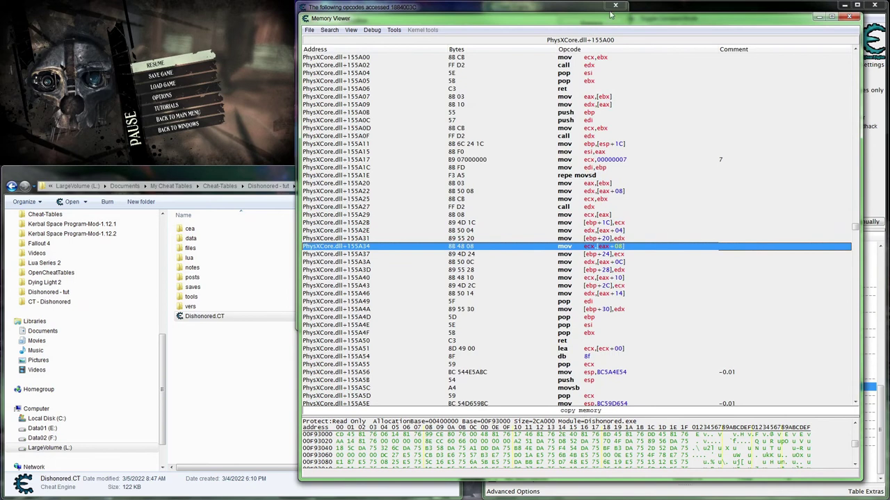
- Close the Memory Viewer, then stop and close the access trace for 1884003C
left_click(851, 18)
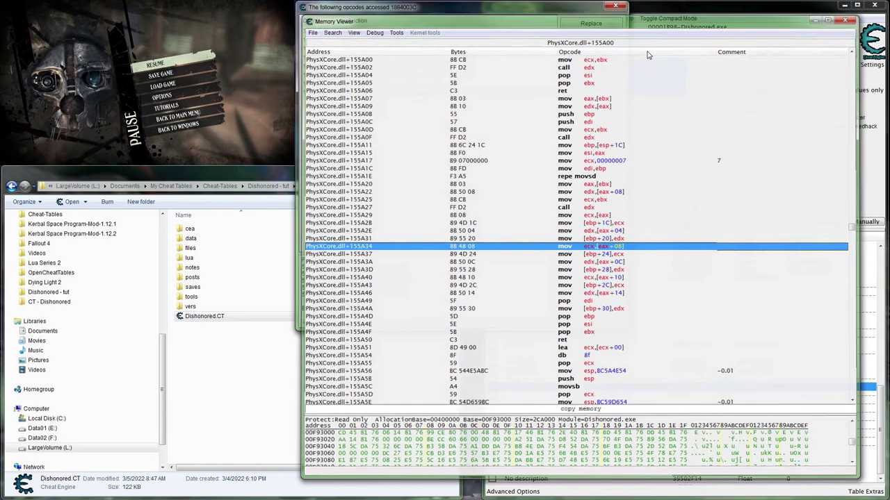
left_click(588, 319)
left_click(588, 319)
left_click(591, 414)
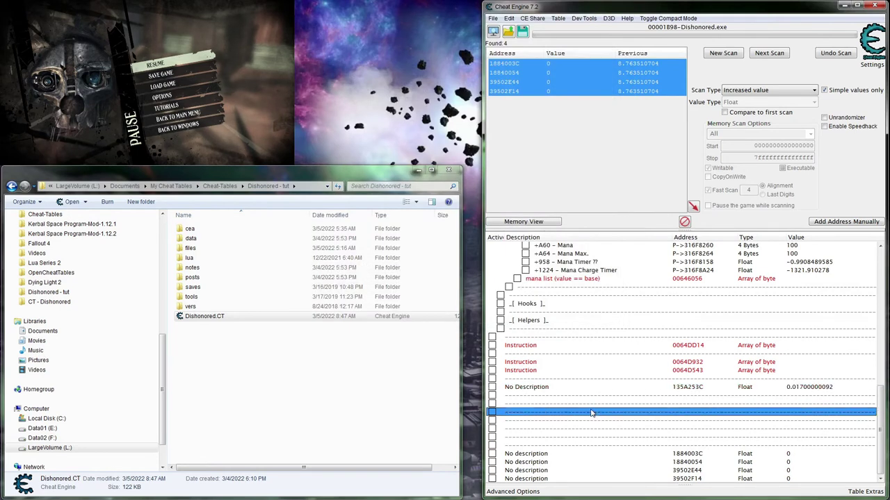
left_click(592, 455)
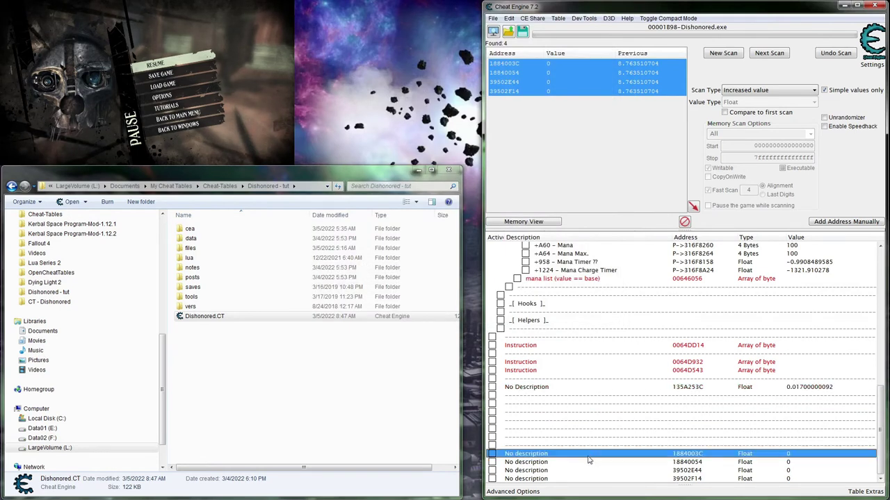
left_click(584, 463)
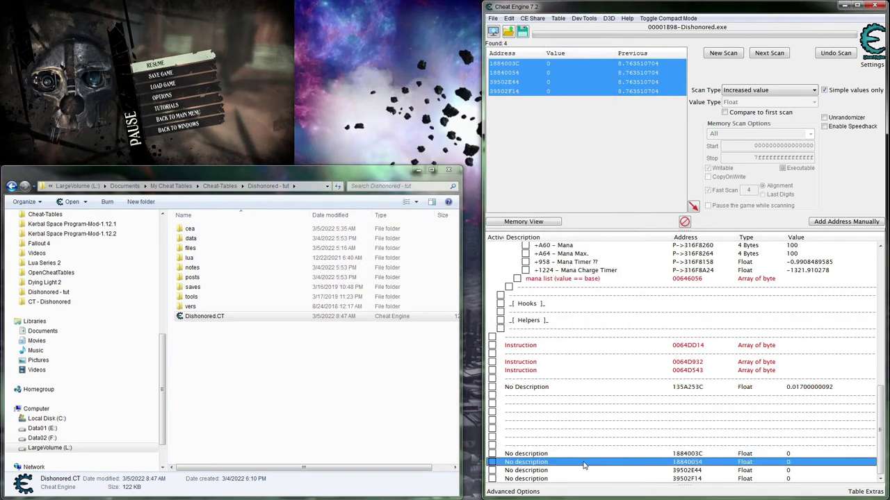
right_click(584, 464)
left_click(563, 420)
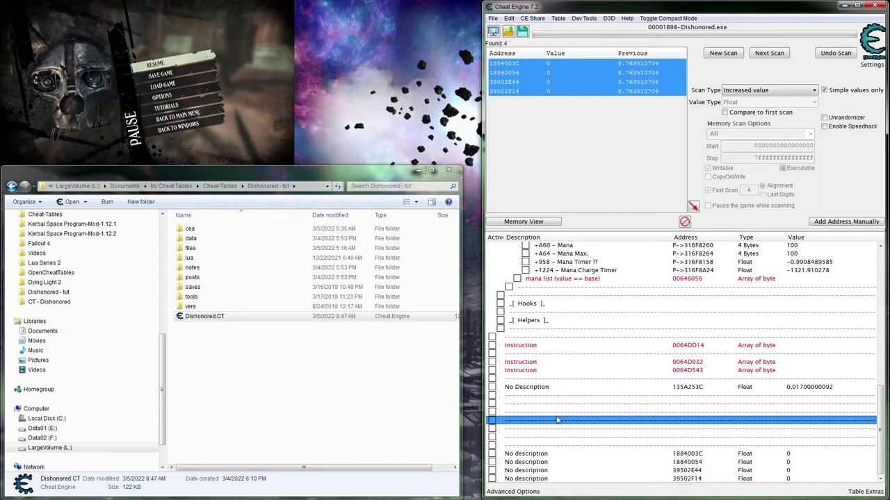
left_click(544, 461)
left_click(540, 454)
left_click(539, 470)
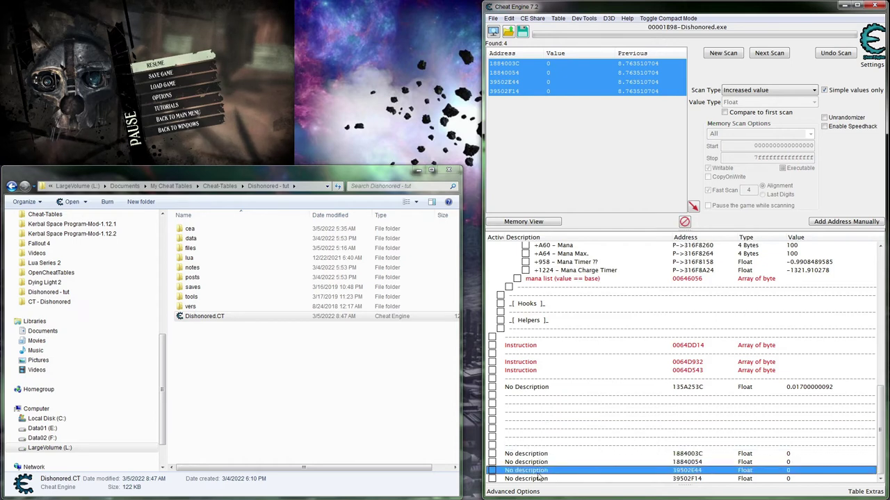
left_click(526, 478)
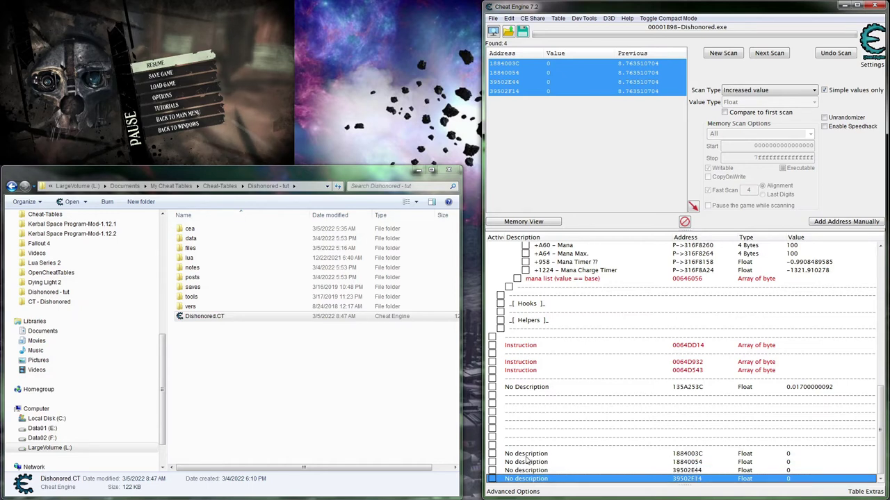
- Freeze the four float entries from 1884003C to 39502F14, try moving in the game, then unfreeze them
left_click(531, 454)
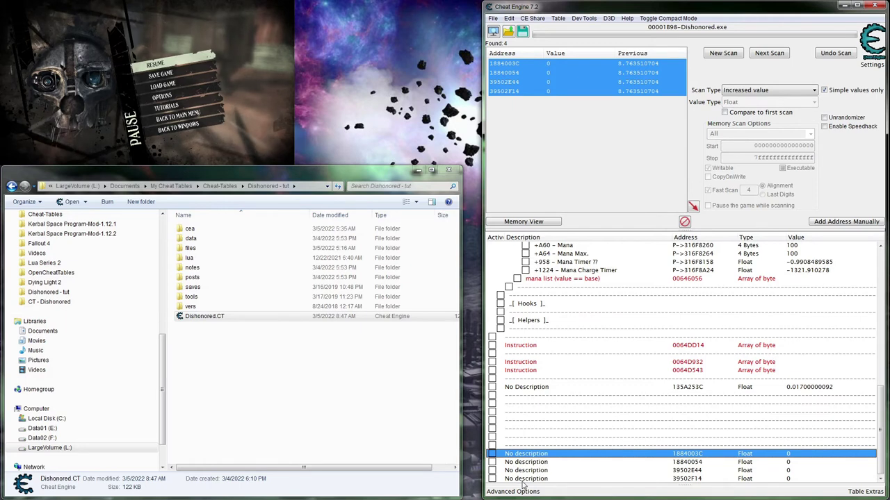
left_click(523, 478, "shift")
key("space")
left_click(267, 102)
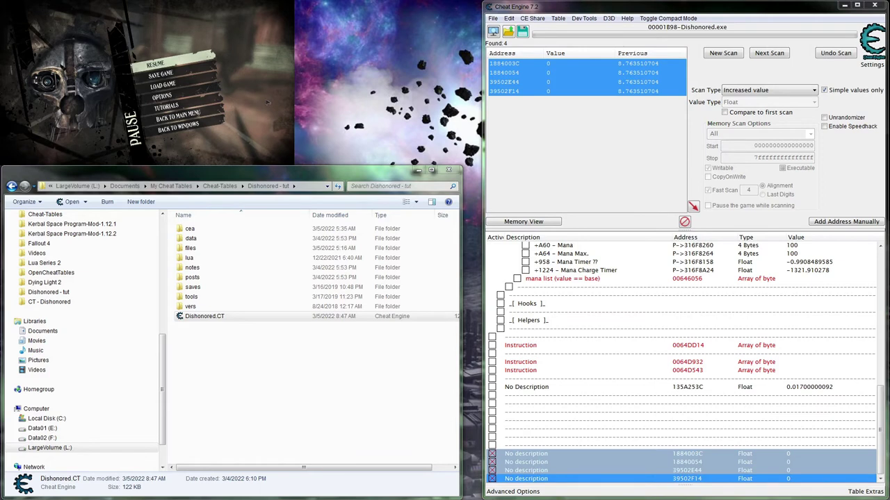
left_click(267, 102)
key("Escape")
key("w")
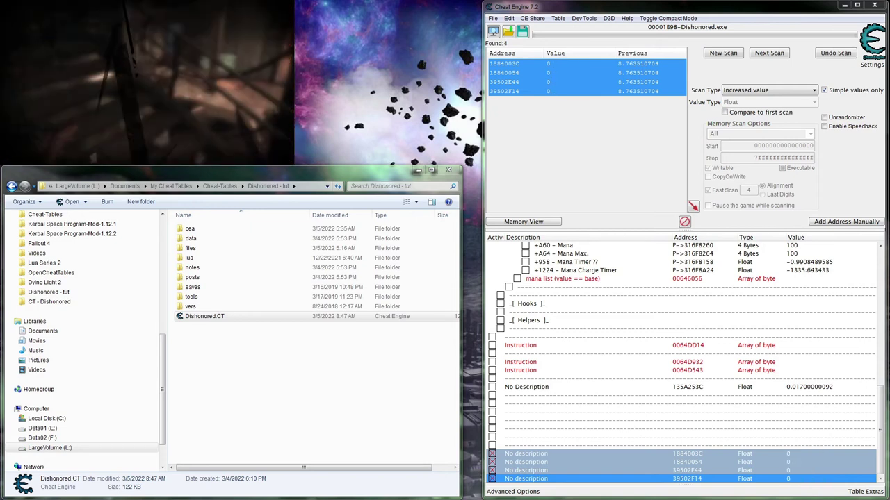
left_click(552, 481)
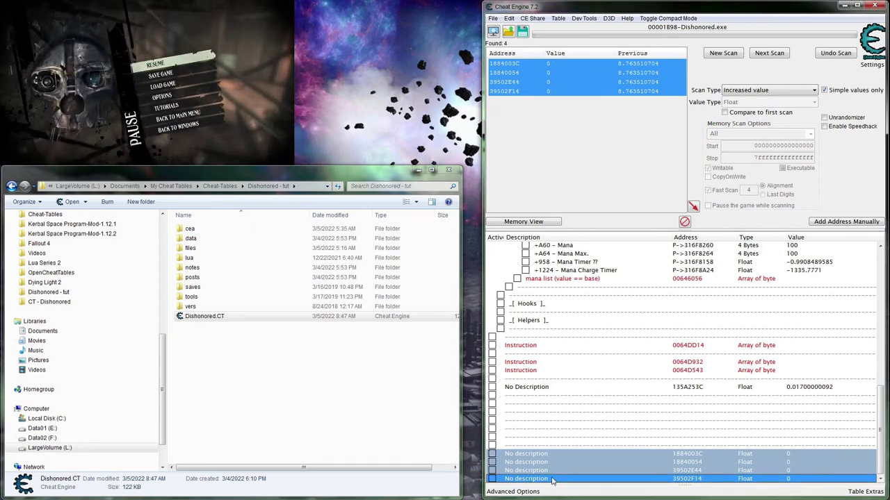
- Paste copies of the 1884003C entry with address adjustments of -4 to add entries for 18840038 and 18840034
left_click(564, 455)
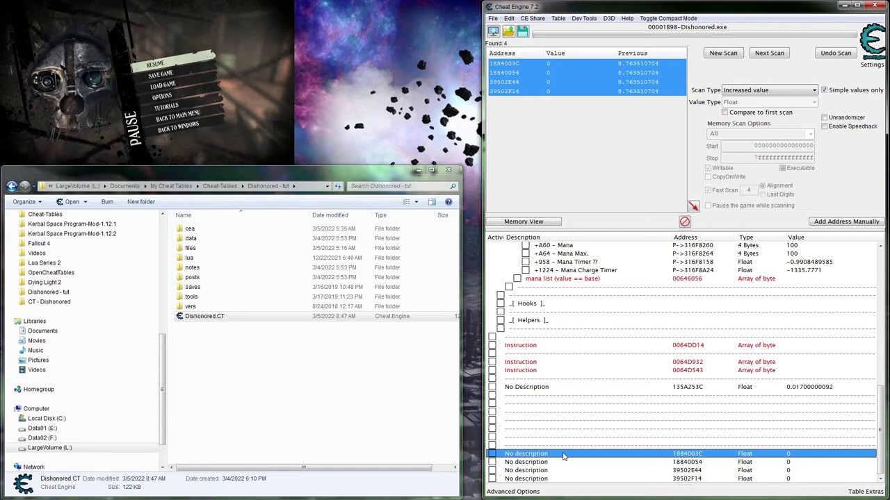
key("Up")
key("ctrl+alt+v")
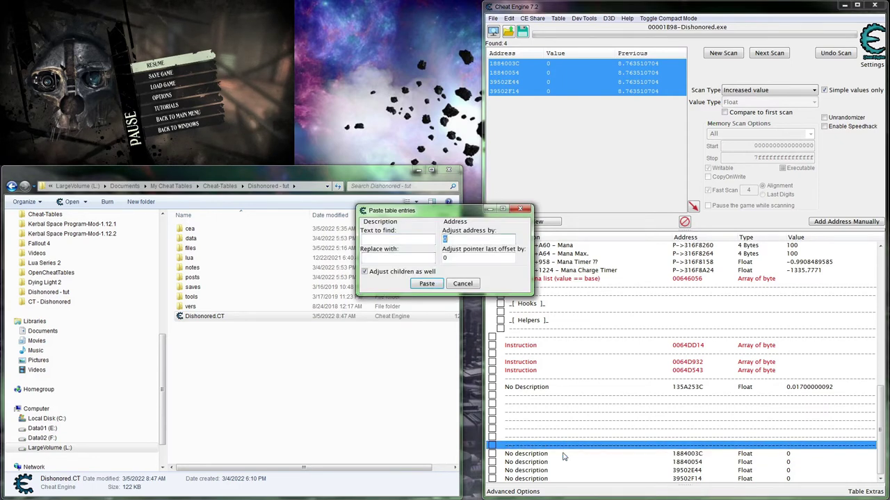
type("-4")
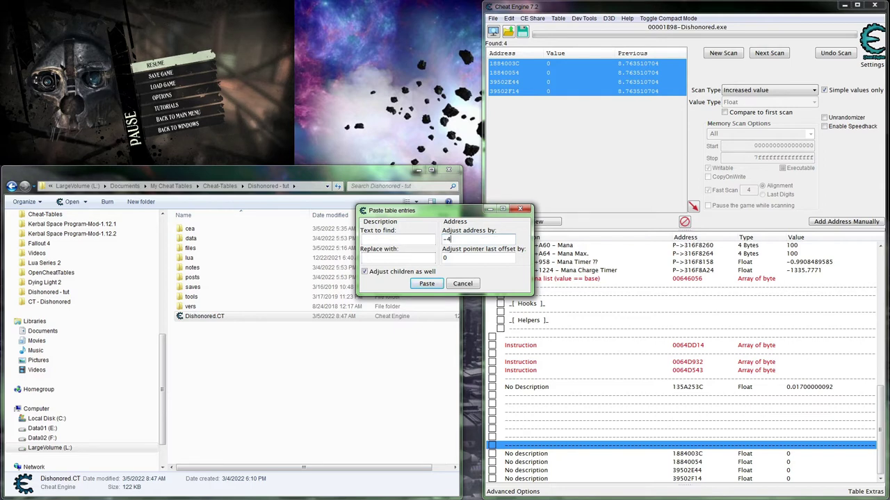
key("Return")
left_click(564, 456)
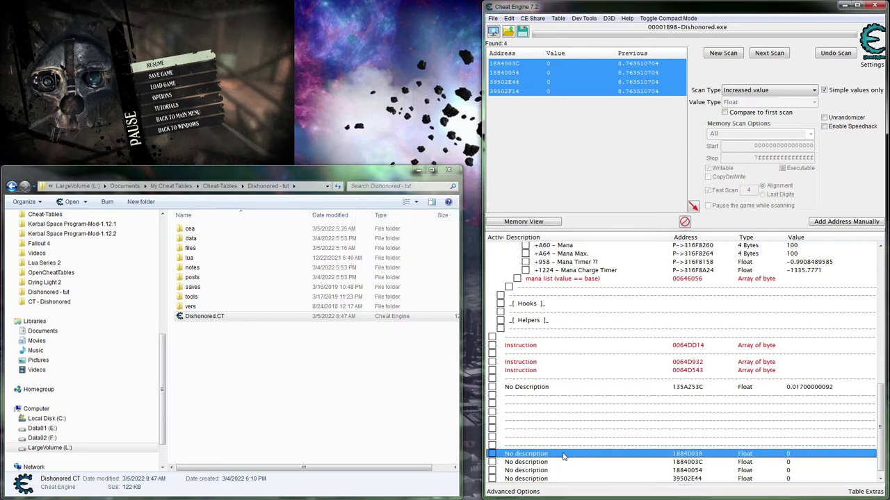
key("Up")
key("ctrl+alt+v")
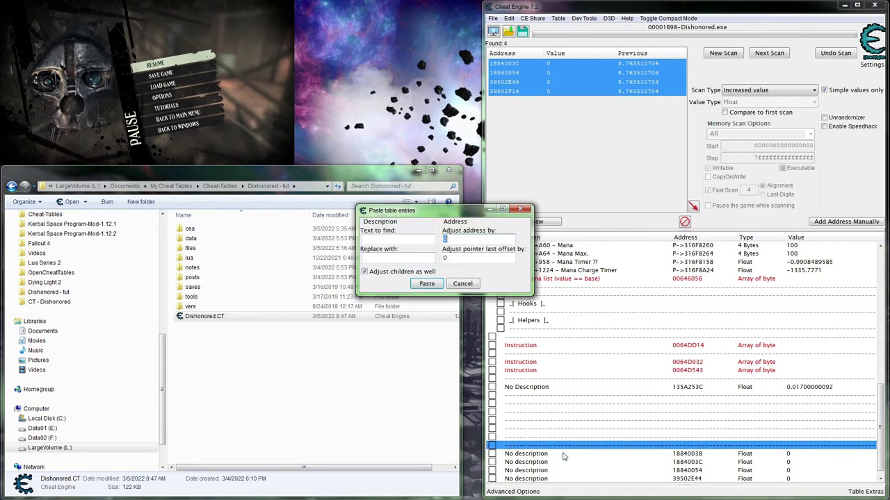
key("Return")
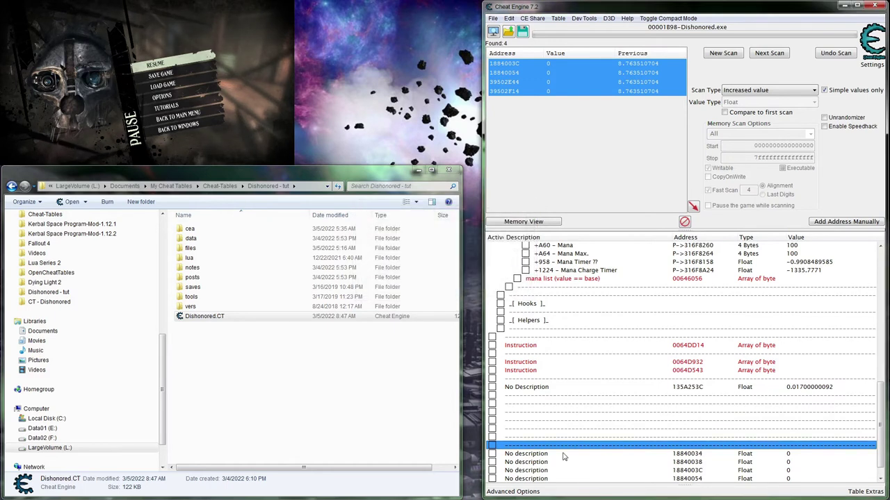
- Resume the game and walk backward and forward while watching how the values at 18840034, 18840038 and 1884003C change
scroll(564, 457, "down", 1)
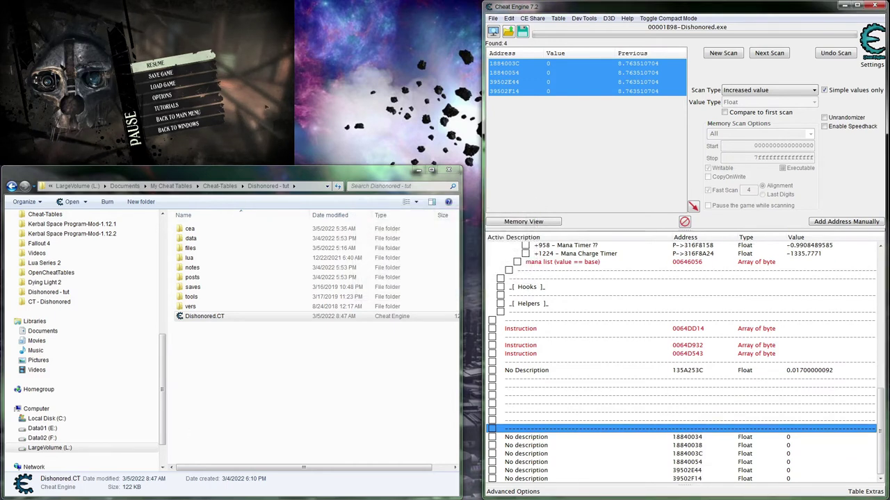
key("alt+Tab")
key("Escape")
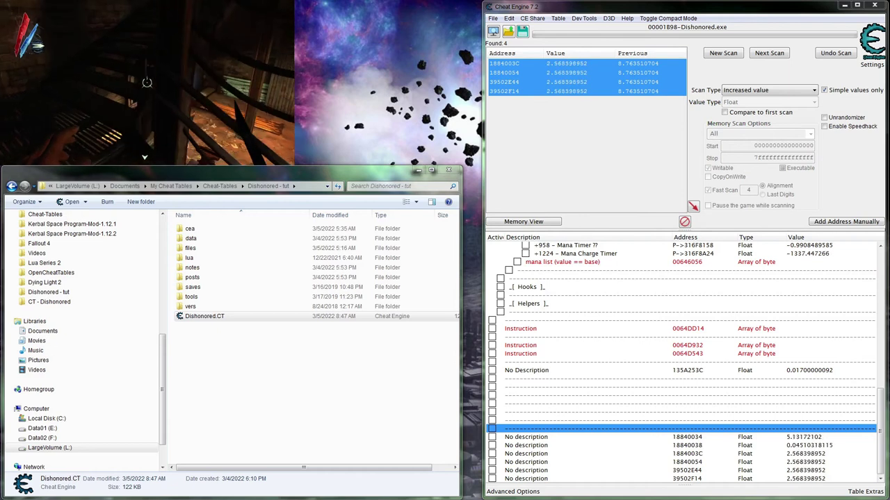
key("s")
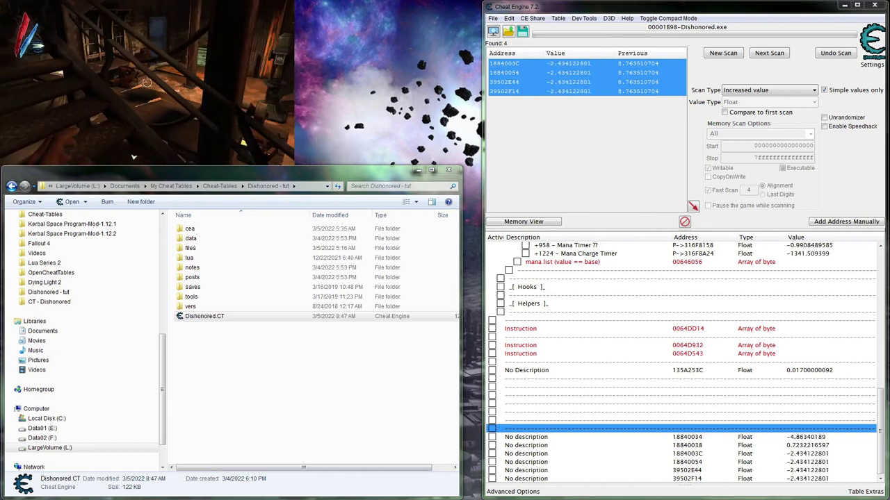
key("w")
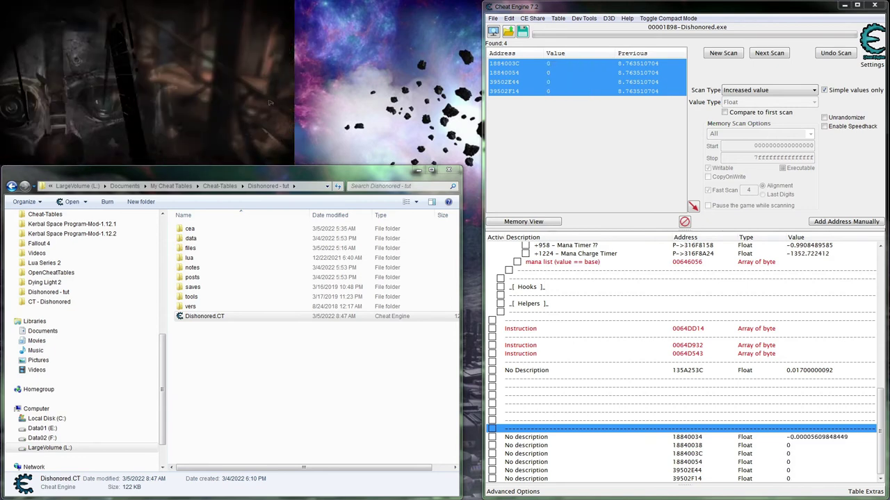
- Delete the 18840034 and 18840038 entries from the address list
left_click(529, 444)
left_click(529, 431)
left_click(528, 439)
left_click(526, 456, "shift")
left_click(525, 446, "shift")
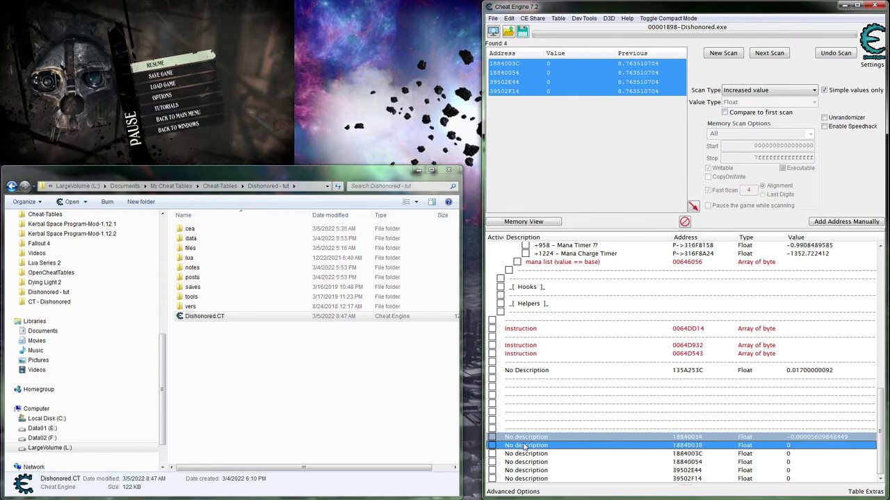
key("Delete")
key("Return")
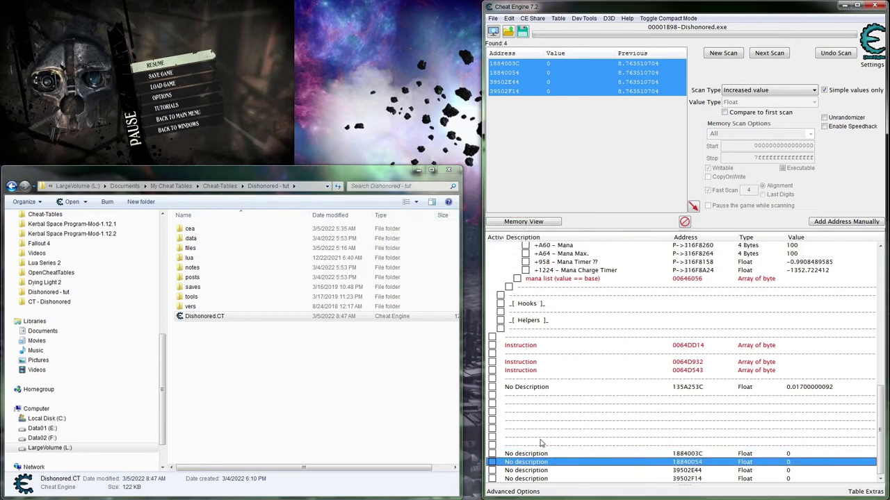
- Clear the scan results with a new scan and delete the four float entries from 1884003C to 39502F14
left_click(538, 438)
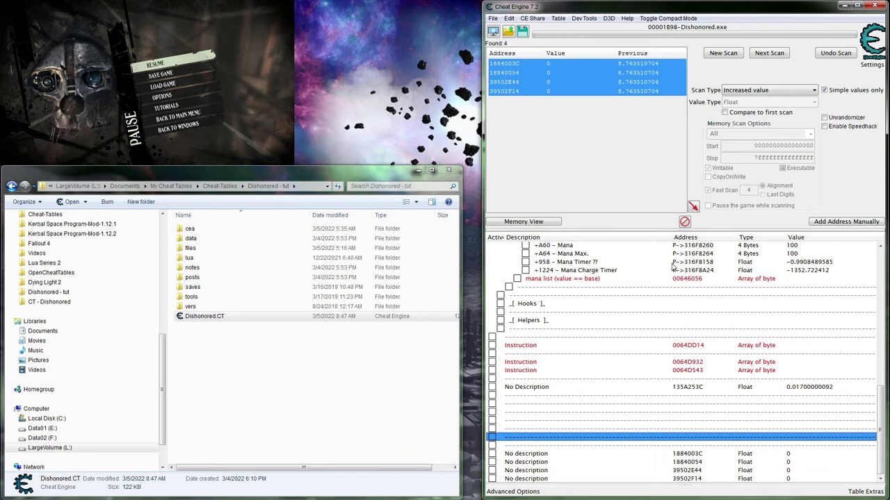
left_click(723, 53)
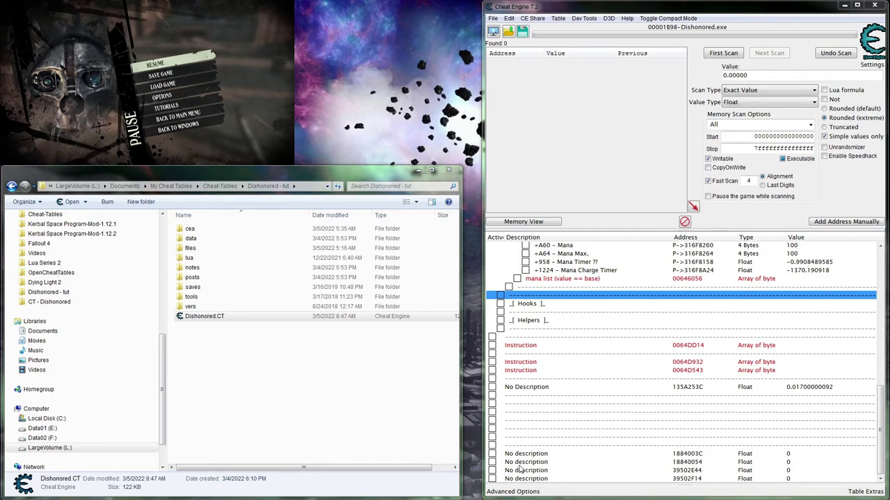
left_click(519, 456)
left_click(516, 479, "shift")
key("Delete")
key("Return")
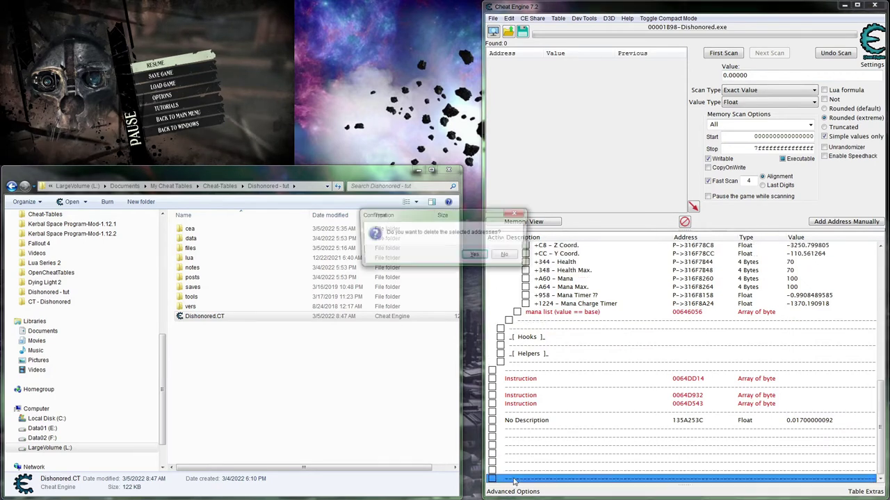
- Delete the 135A253C entry and select the Instruction entry at 0064DD14
left_click(529, 421)
key("Delete")
key("Return")
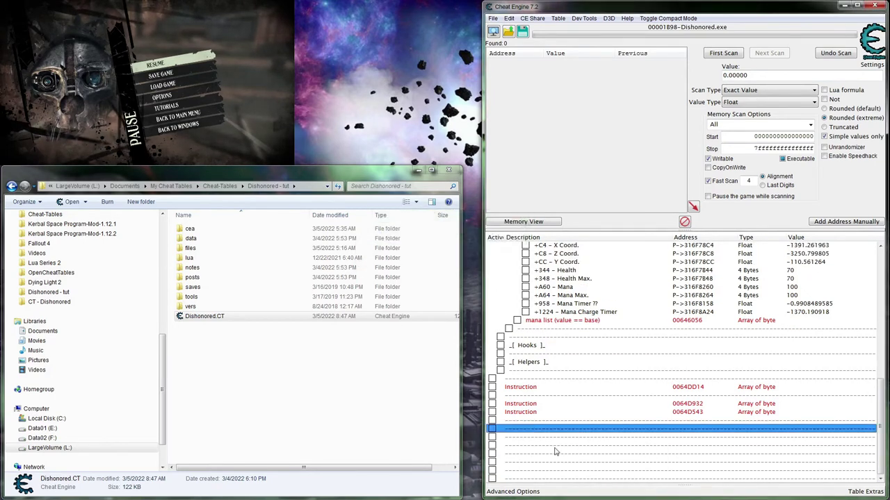
left_click(547, 453)
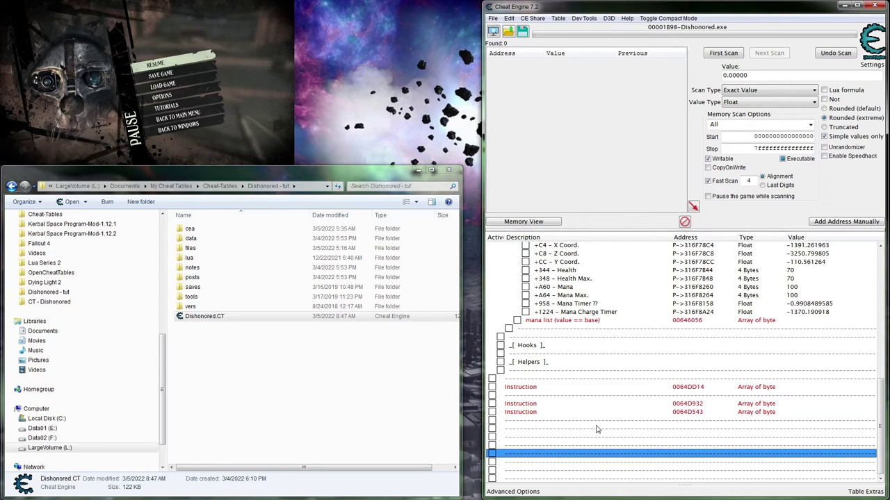
left_click(591, 387)
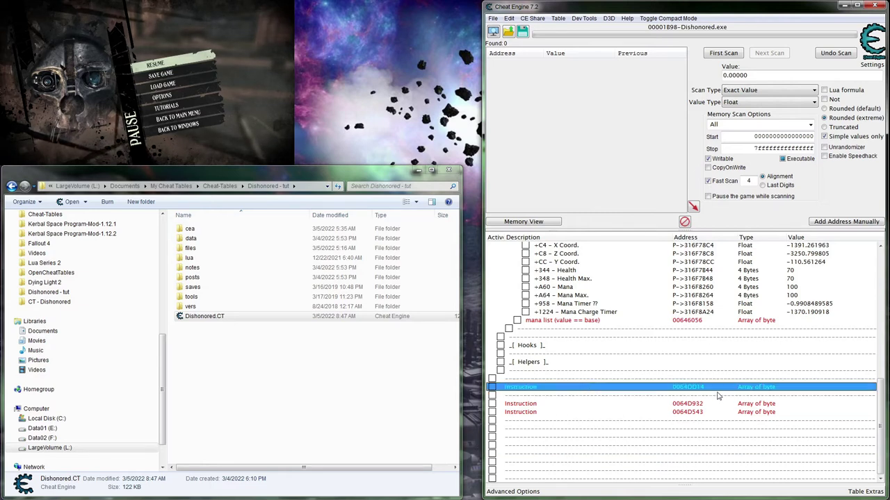
- Examine the disassembly around the Instruction entry at 0064DD14 in the memory viewer, then close the viewer
key("ctrl+d")
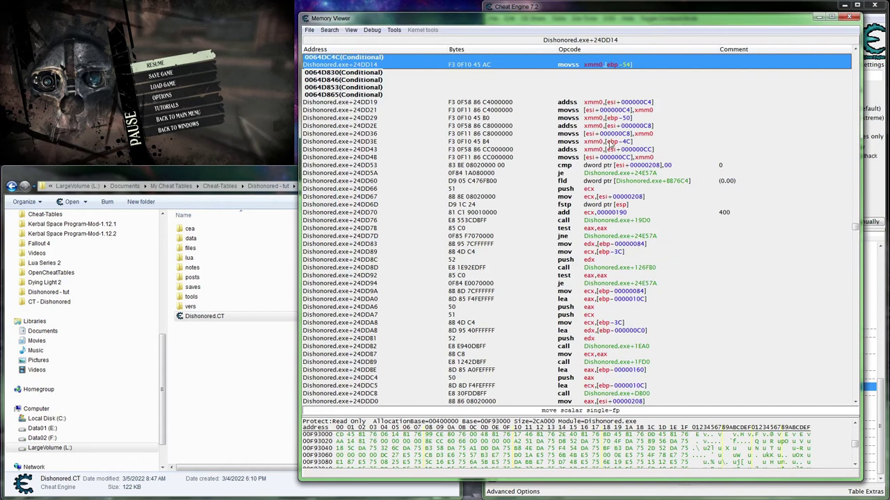
left_click(713, 8)
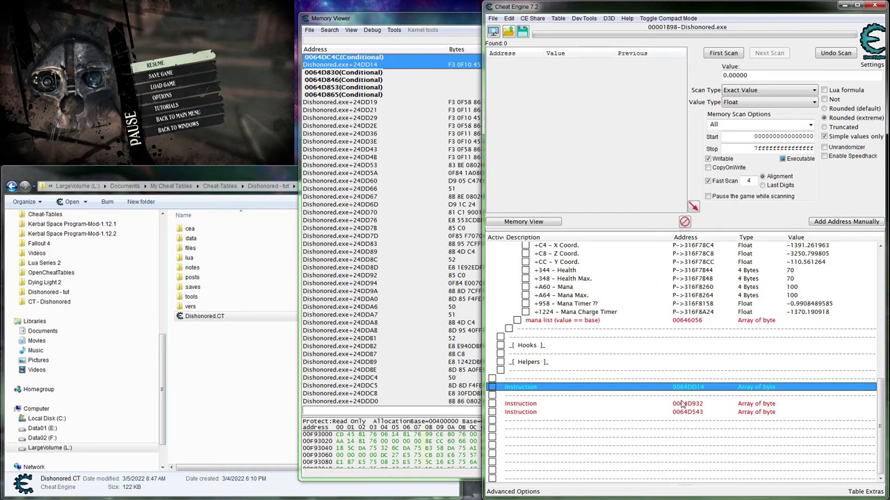
left_click(417, 22)
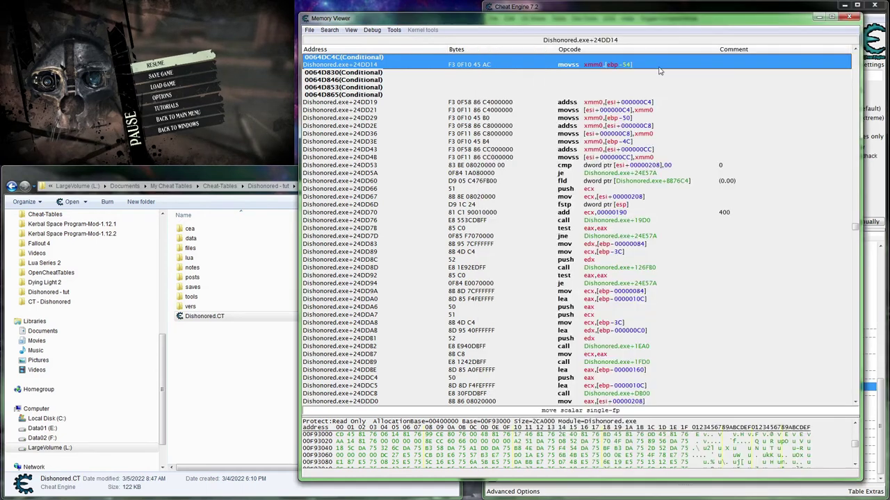
left_click(847, 19)
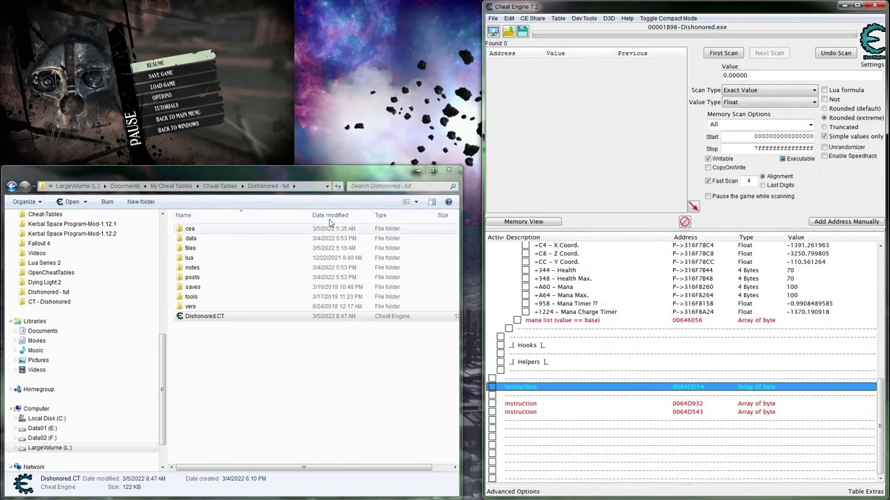
- Resume the game and walk the player forward through the level
key("Escape")
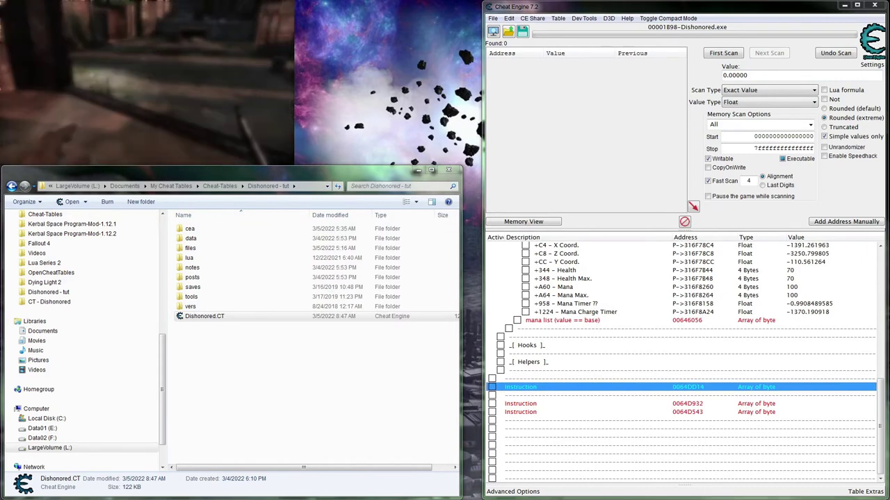
key("w")
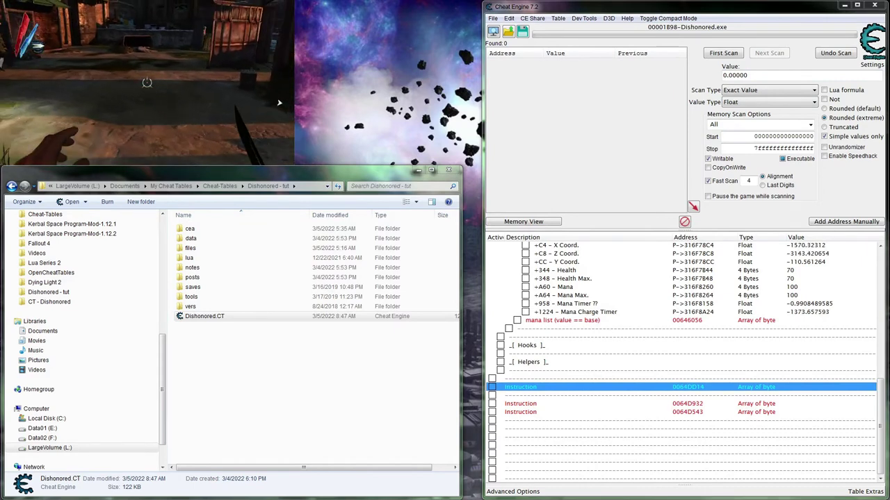
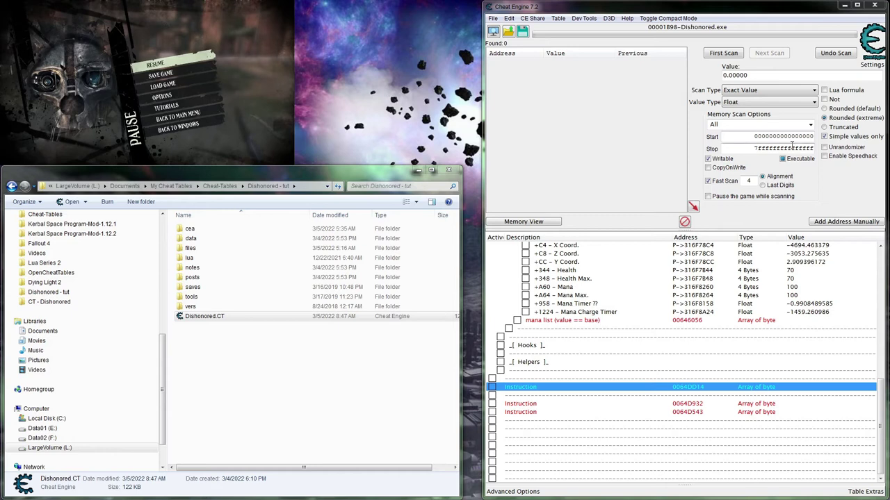
- Run a first scan of the game's memory for float values with an unknown initial value
left_click(735, 90)
left_click(743, 131)
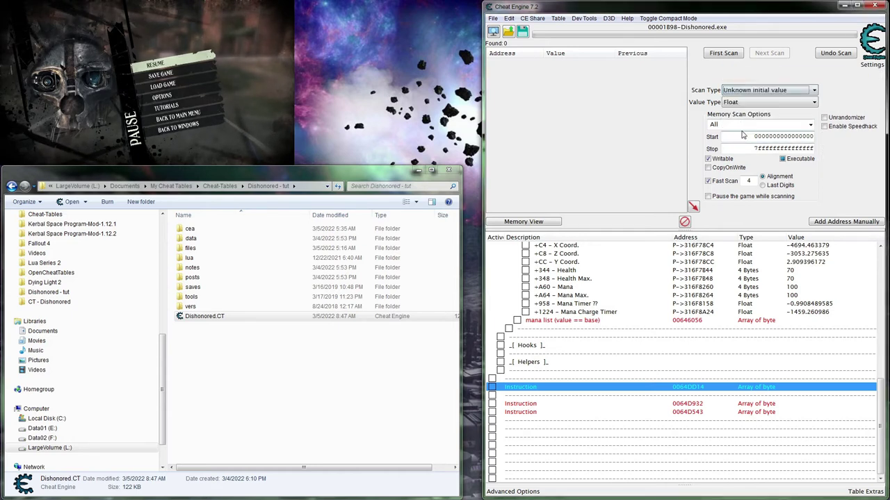
left_click(722, 56)
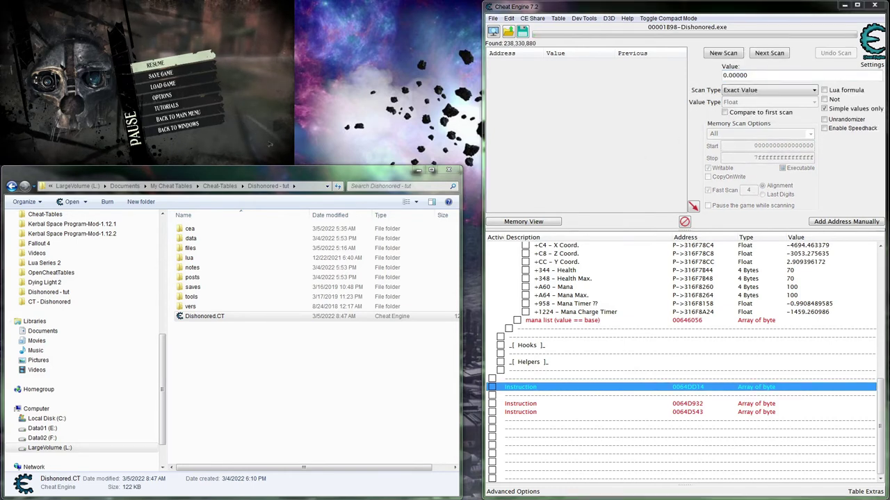
- Crouch in the game, pause it, and narrow the results to decreased values, followed by unchanged values
key("Escape")
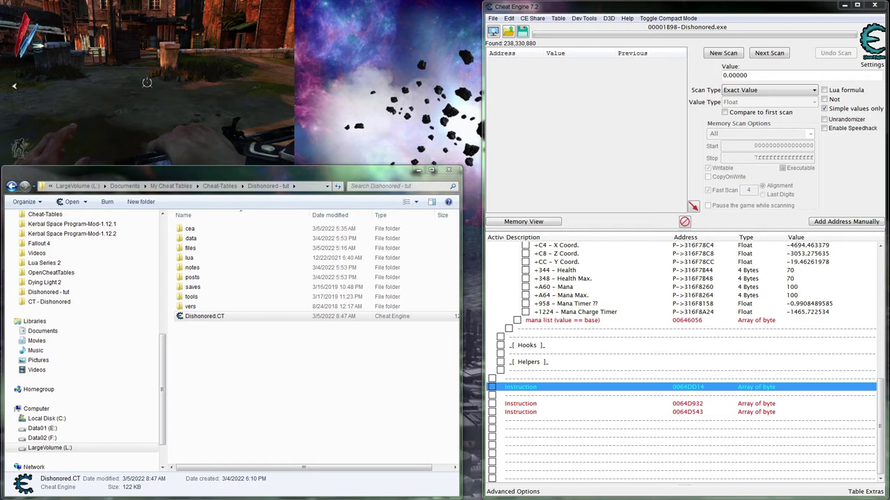
key("Escape")
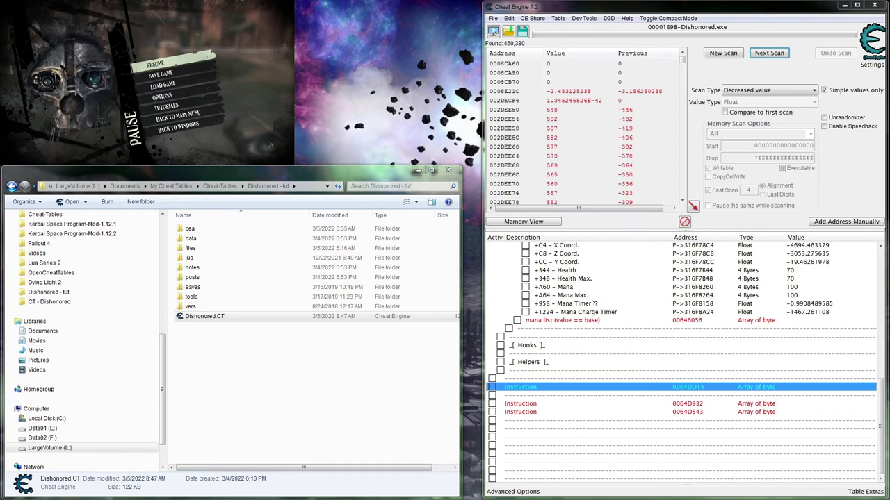
key("F7")
key("F7")
key("F7")
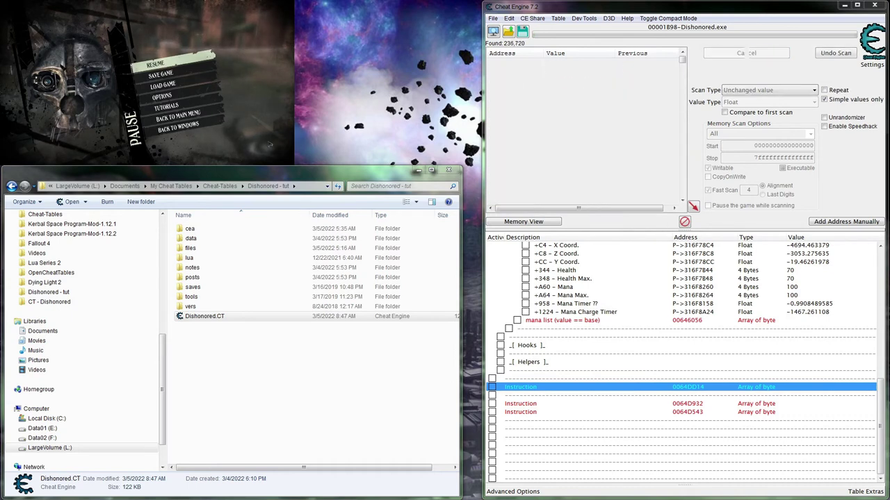
- Stand up in the game, pause it, and narrow the results to increased values, followed by unchanged values
key("Escape")
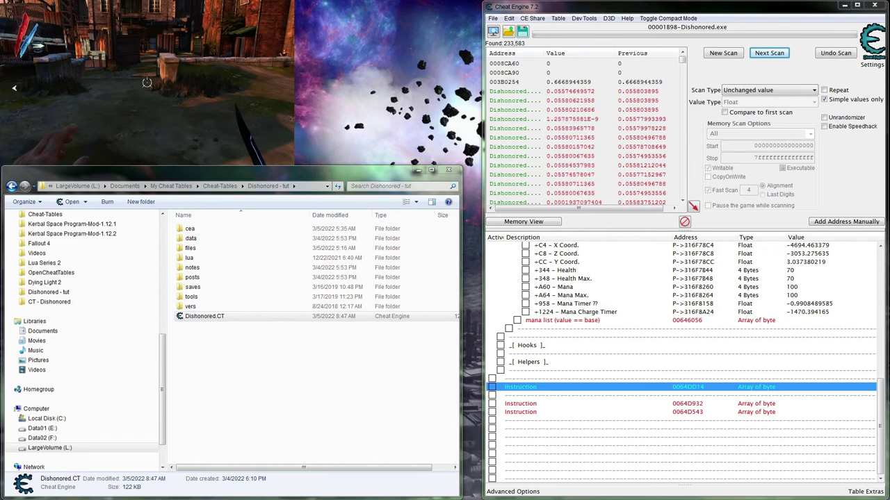
key("Escape")
key("F3")
key("F4")
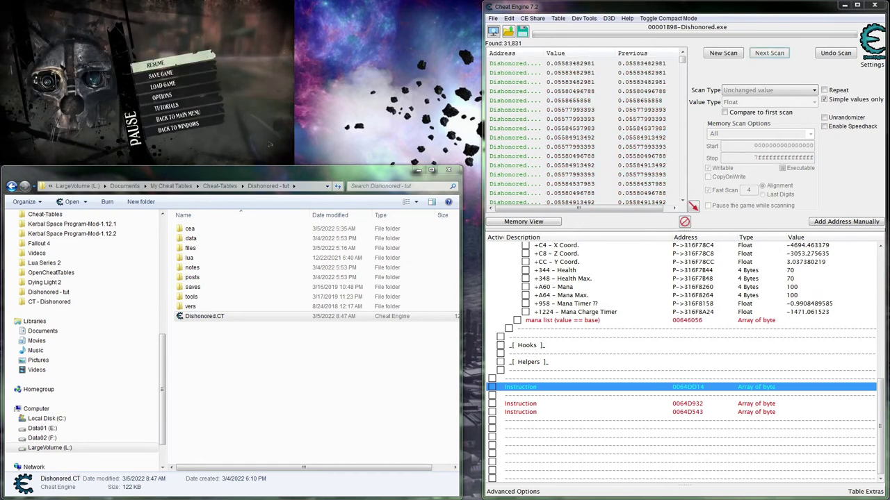
- Crouch again in the game, pause it, and filter the remaining results for decreased values
key("Escape")
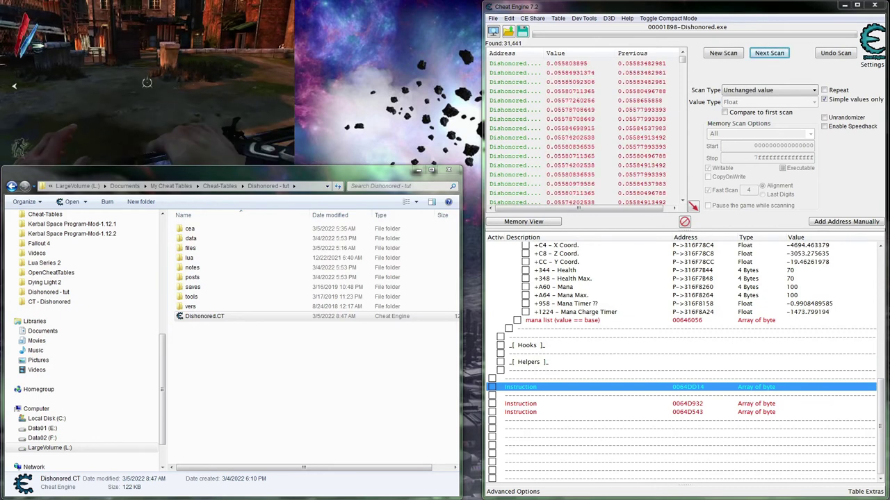
key("Escape")
key("F2")
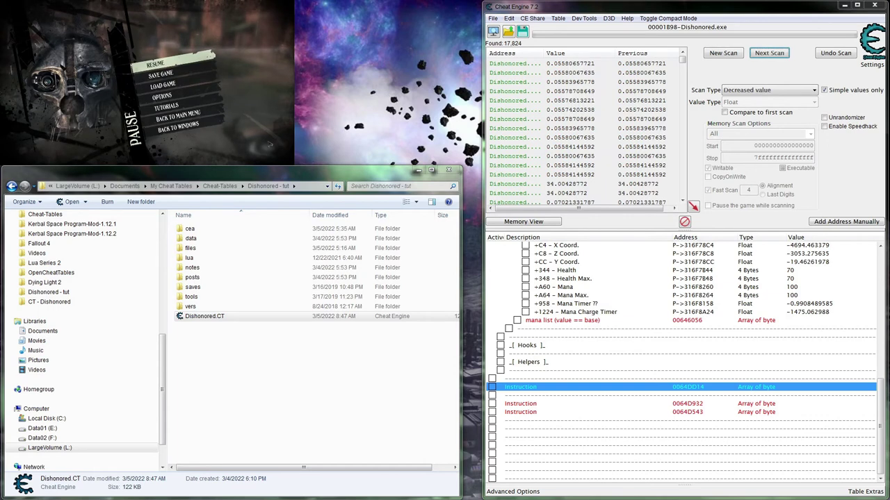
- Return to standing in the game, pause it, and filter the results for increased and unchanged values
key("Escape")
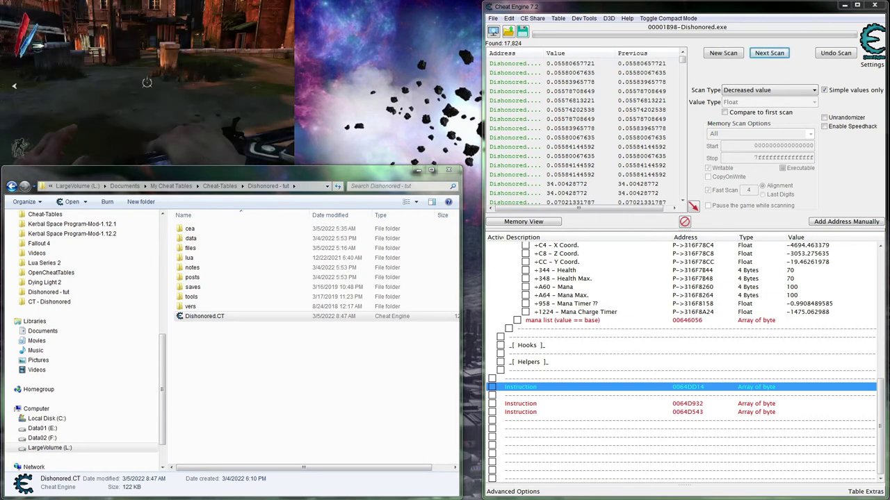
key("Escape")
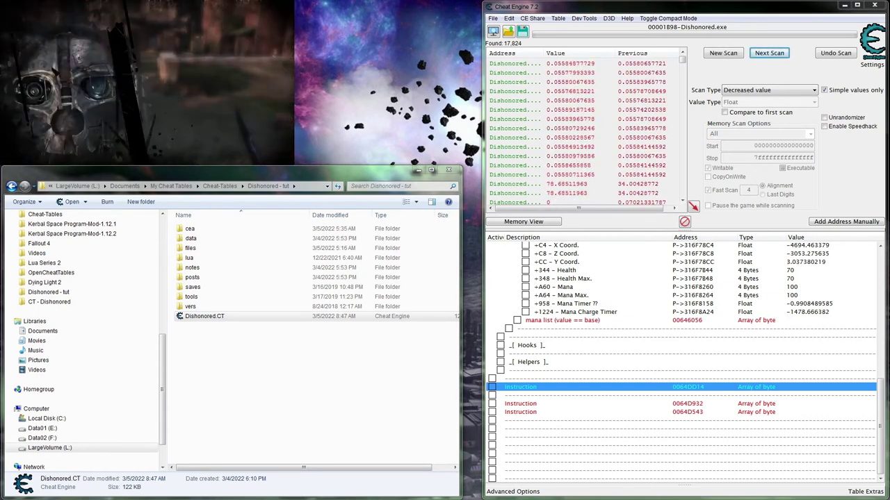
key("F1")
key("F3")
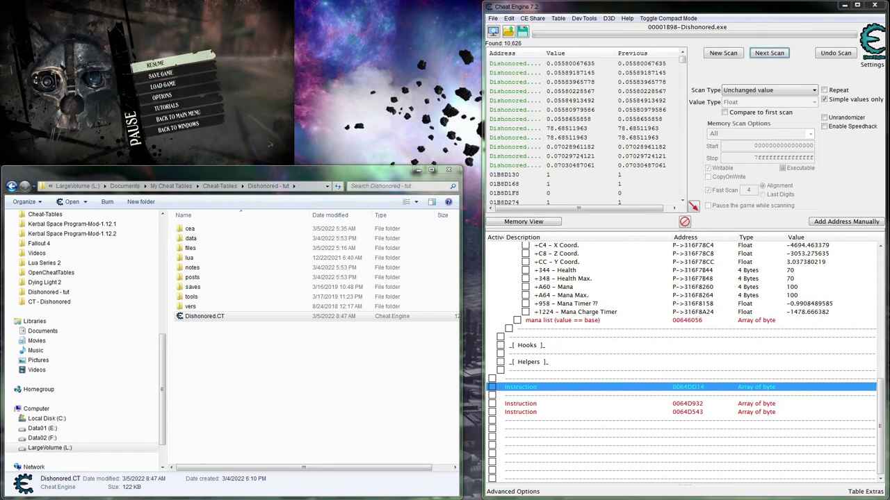
- Crouch once more in the game, pause it, and rescan for decreased values and repeatedly for unchanged values
key("Escape")
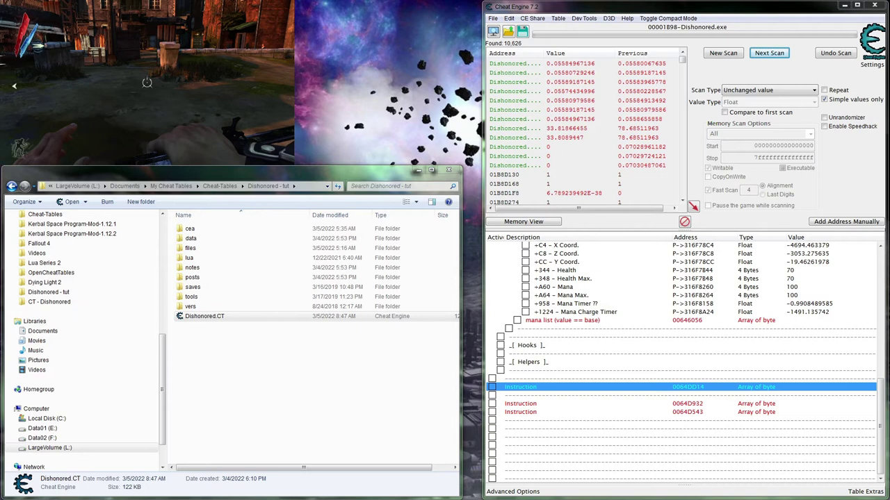
key("Escape")
key("Return")
key("Return")
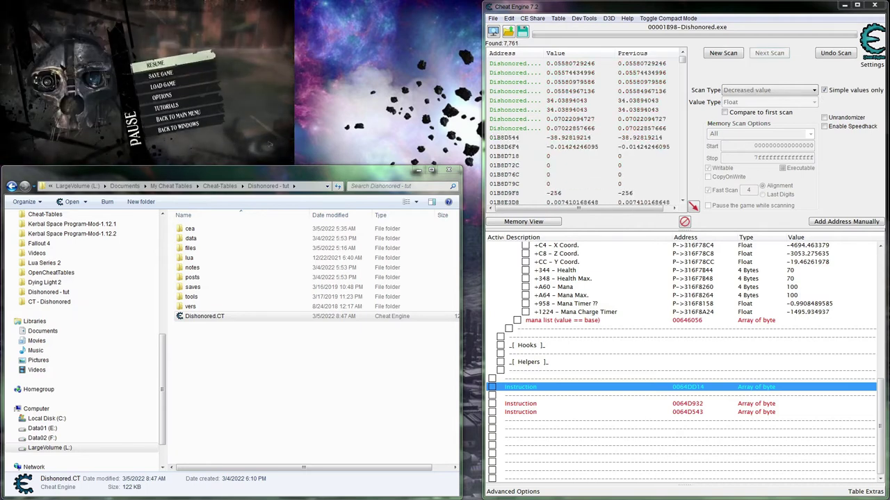
key("Return")
key("Return")
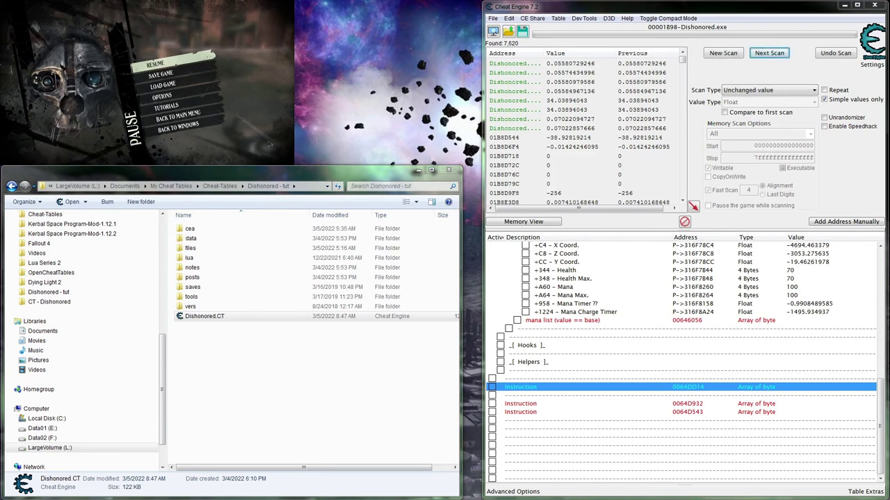
- Toggle the stance back to standing, pause the game, and rescan the results for increased values
key("Escape")
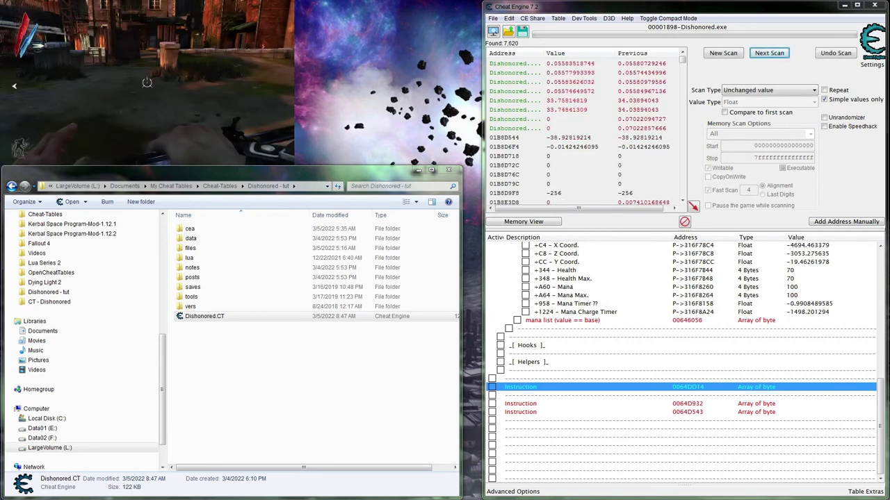
key("Escape")
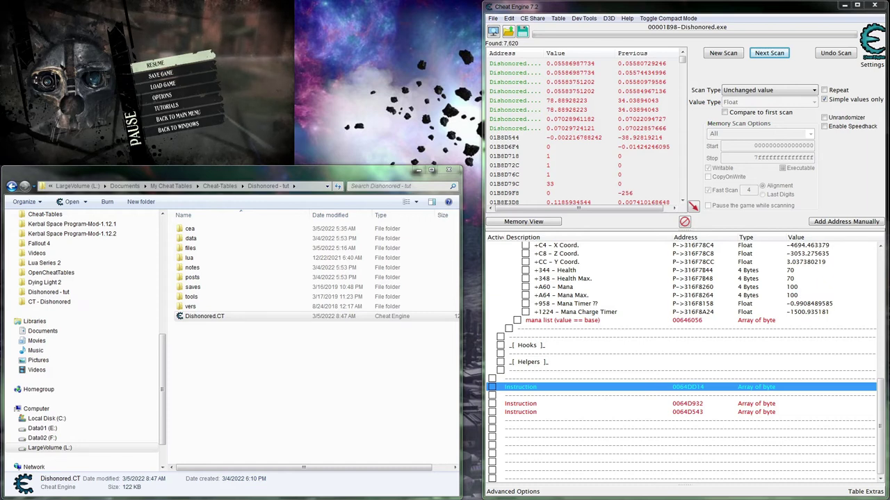
key("Escape")
key("Escape")
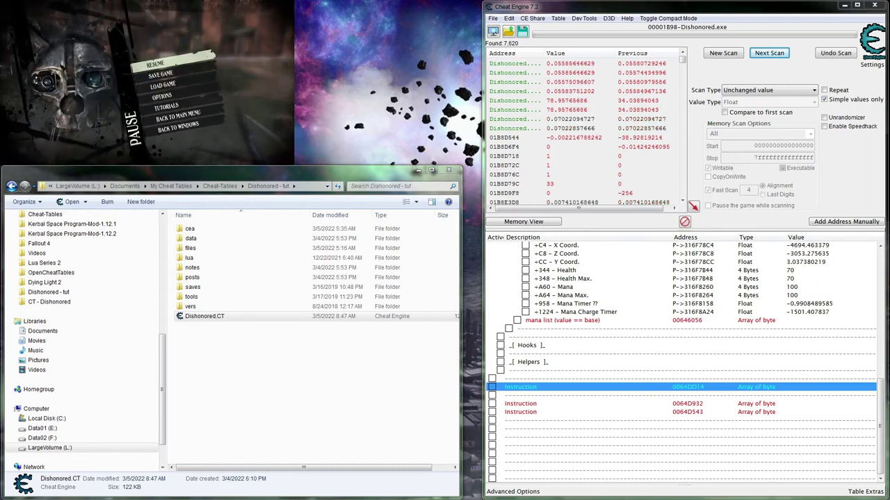
key("ctrl+Up")
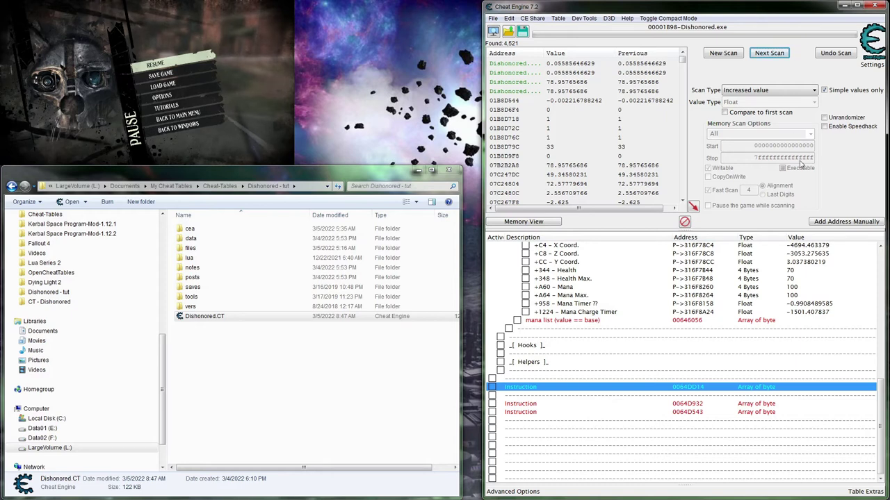
- Locate the scan results near the ptrManaHook base address 316F7800 and add result 316F7D8C to the address list
left_click(526, 166)
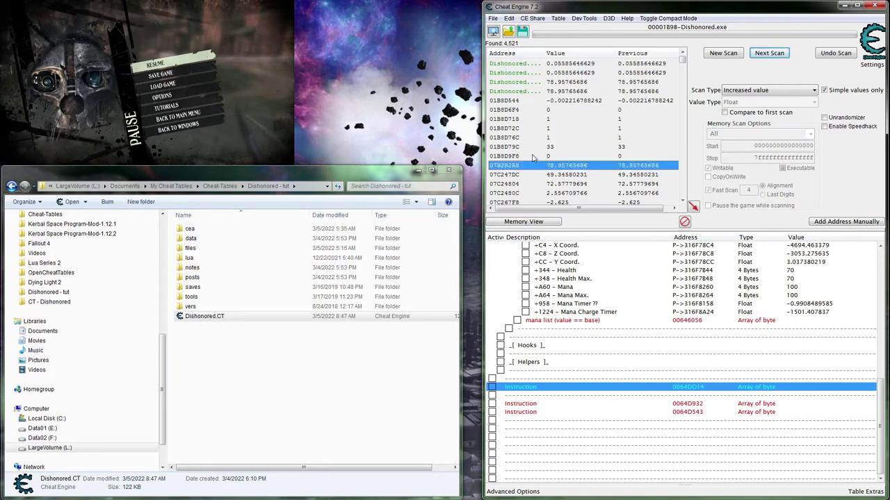
left_click(826, 279)
scroll(826, 282, "up", 2)
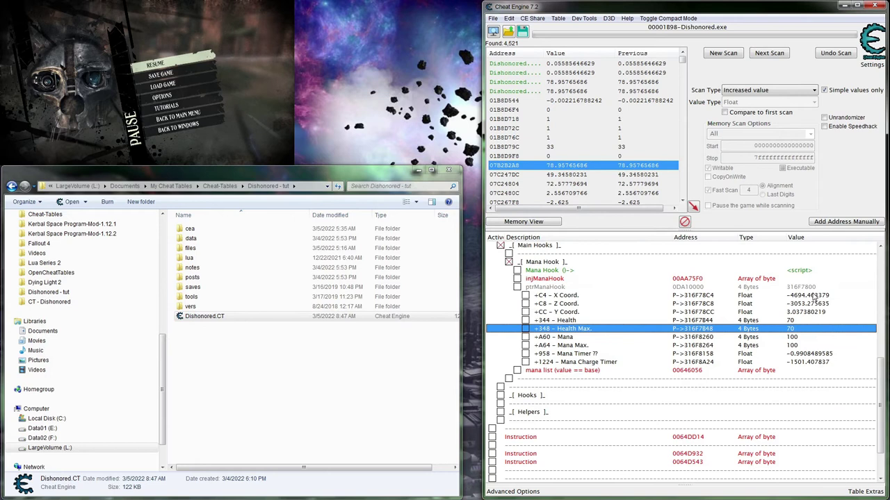
left_click(809, 291)
left_click(526, 184)
scroll(526, 187, "down", 2)
scroll(526, 186, "down", 5)
left_click_drag(681, 63, 681, 120)
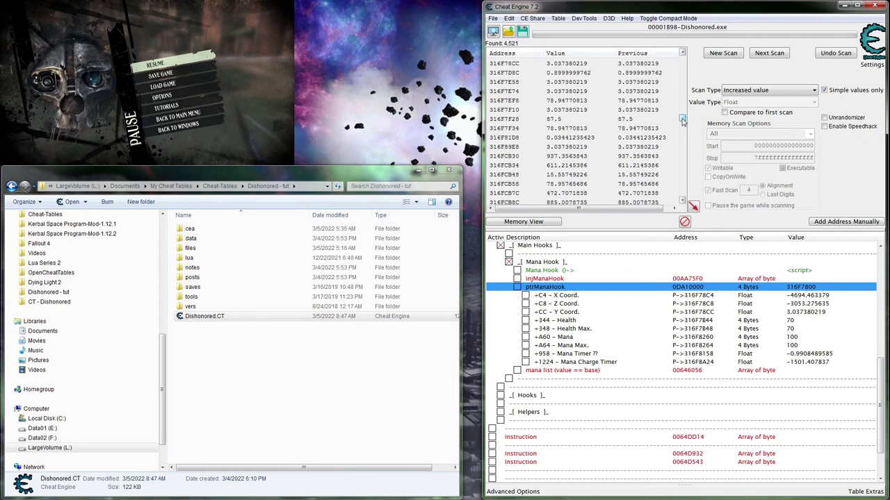
left_click(511, 110)
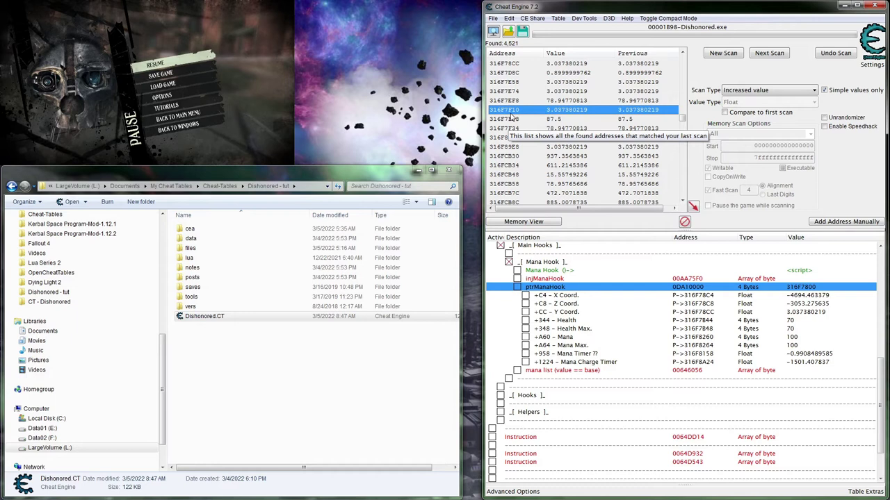
scroll(518, 139, "up", 3)
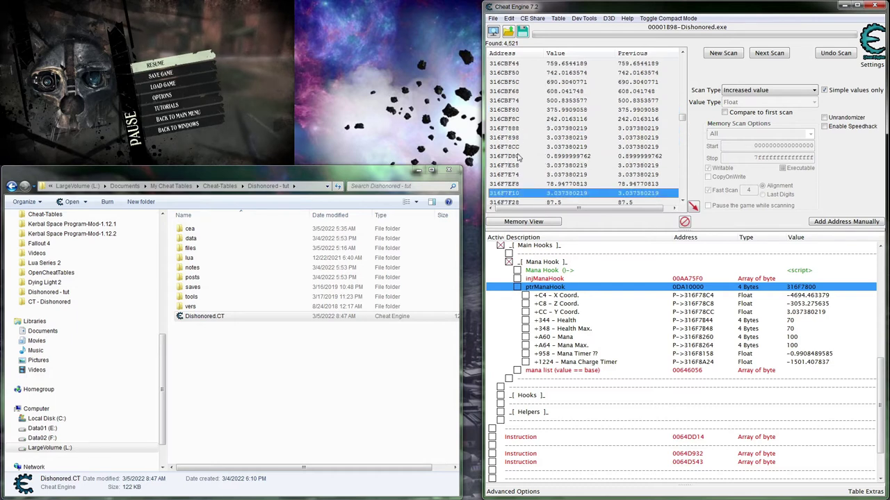
left_click(518, 157)
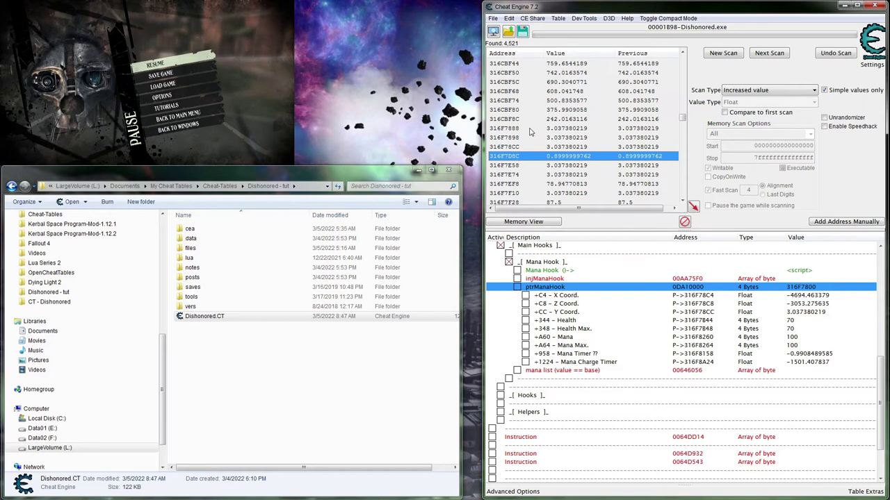
- Check the neighbouring results in the player structure and add result 316F81D8 to the address list
scroll(528, 131, "up", 1)
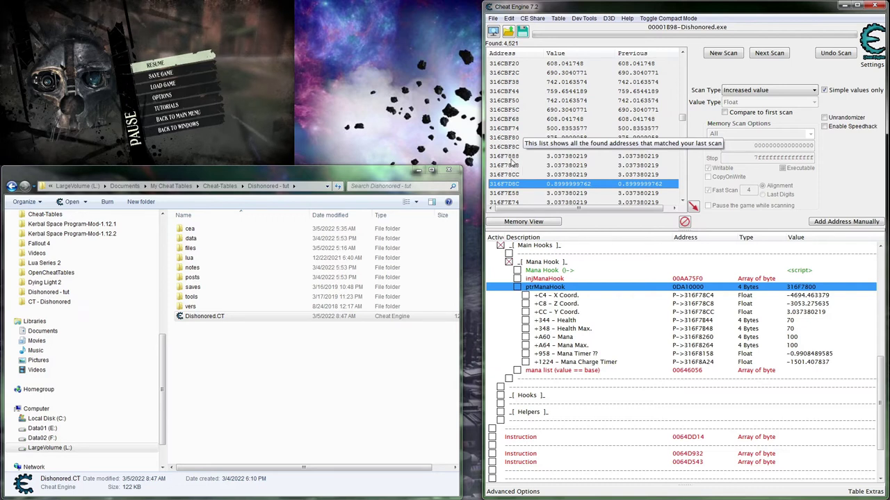
left_click(511, 166)
left_click(513, 148)
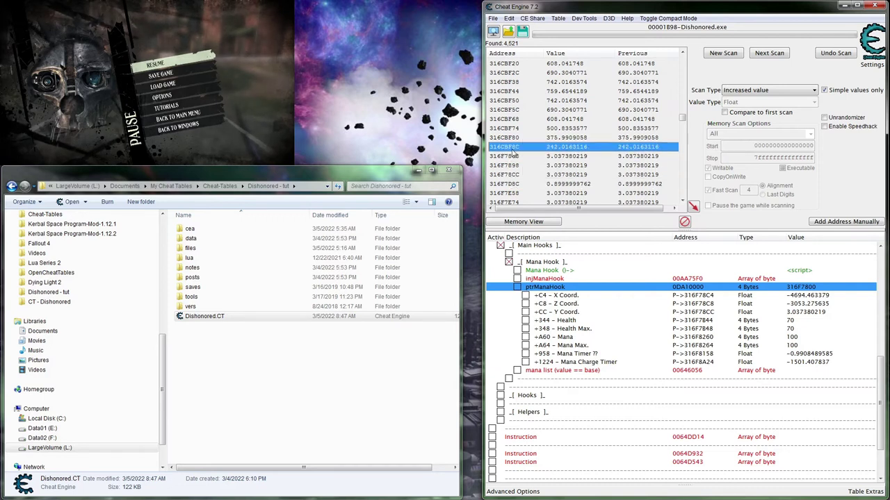
left_click(512, 173)
scroll(513, 172, "down", 1)
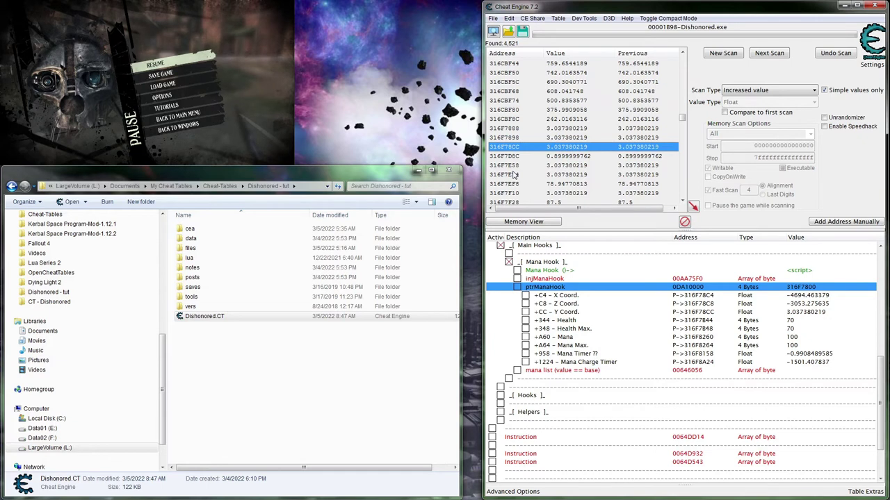
left_click(514, 174)
scroll(510, 181, "down", 1)
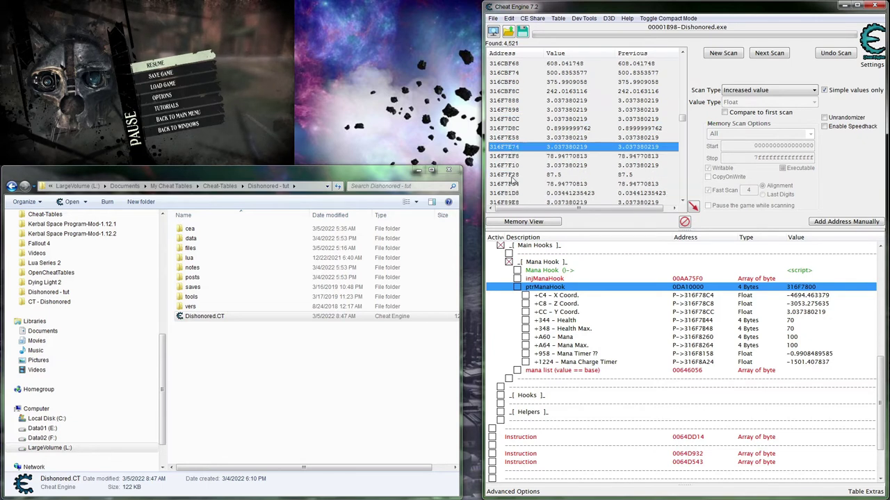
scroll(511, 181, "down", 1)
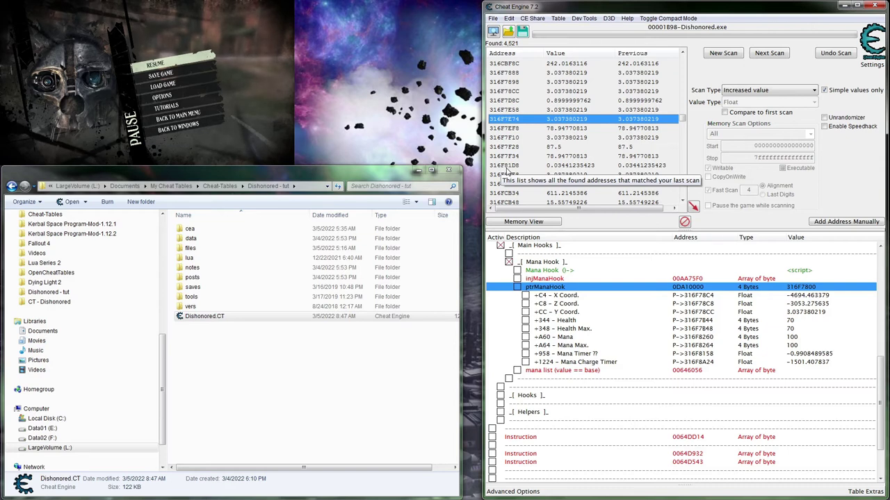
left_click(506, 168)
scroll(513, 174, "down", 1)
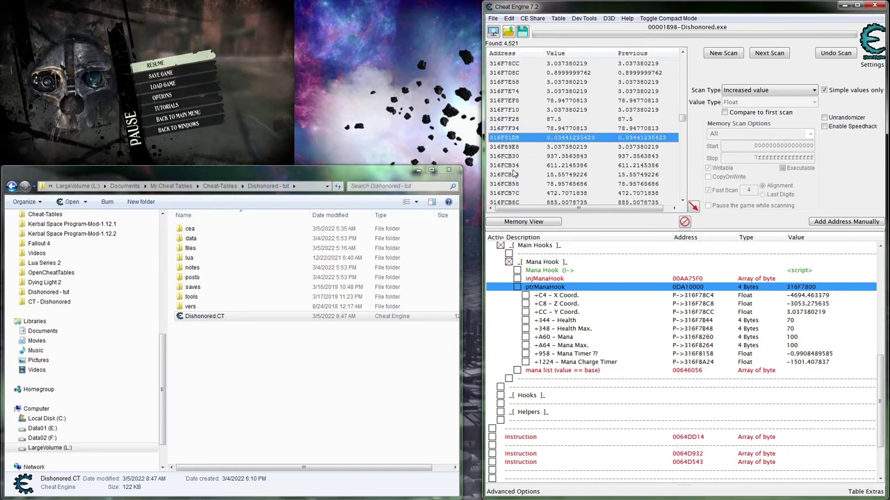
scroll(512, 174, "down", 1)
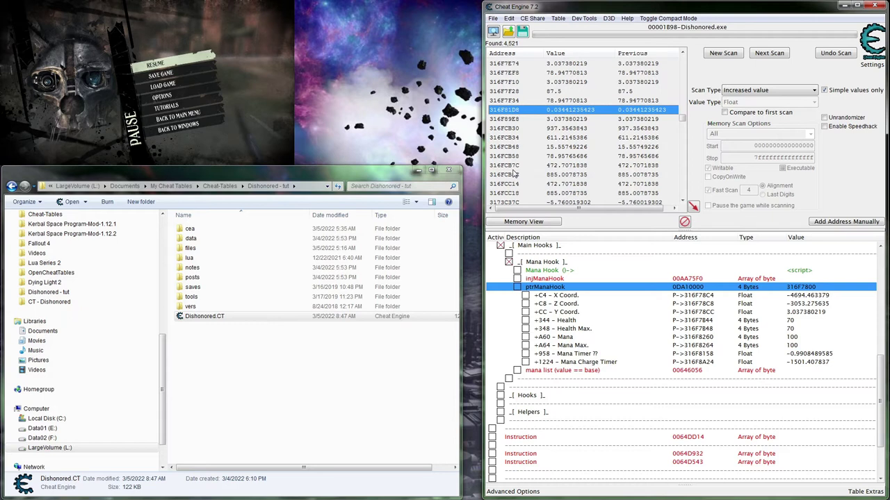
- Move the 316F7D8C entry in the address list to the separator rows below the Instruction entries
left_click(656, 438)
scroll(656, 437, "down", 3)
left_click_drag(678, 470, 683, 414)
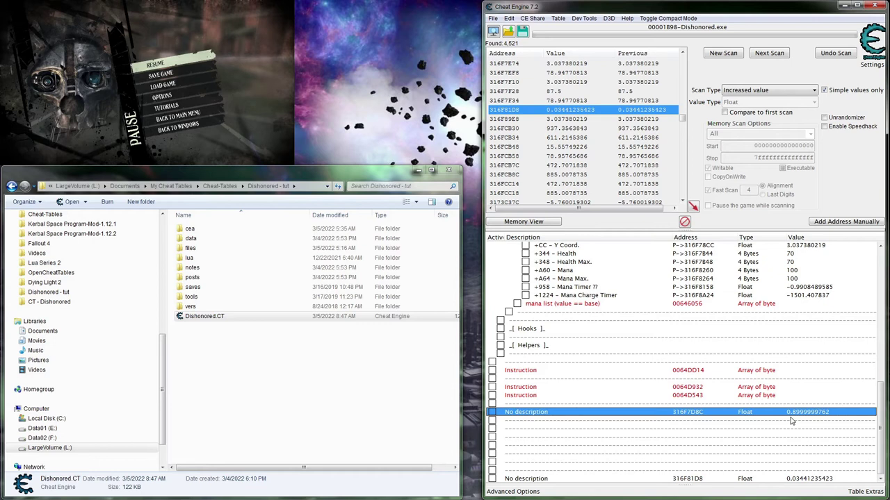
- Set the float value of the 316F7D8C entry to 2
double_click(790, 418)
left_click(538, 266)
double_click(809, 413)
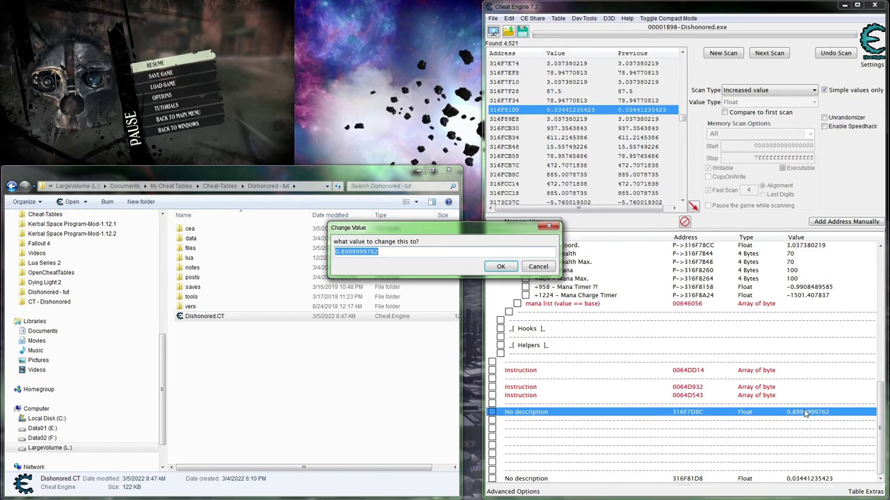
type("2")
key("Return")
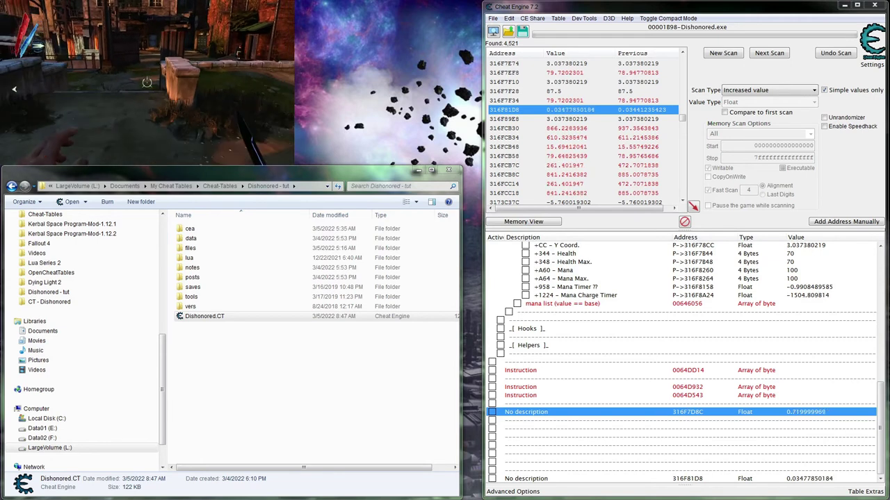
- Resume the game, watch the 316F7D8C value while crouching and standing, and pause the game again
key("Escape")
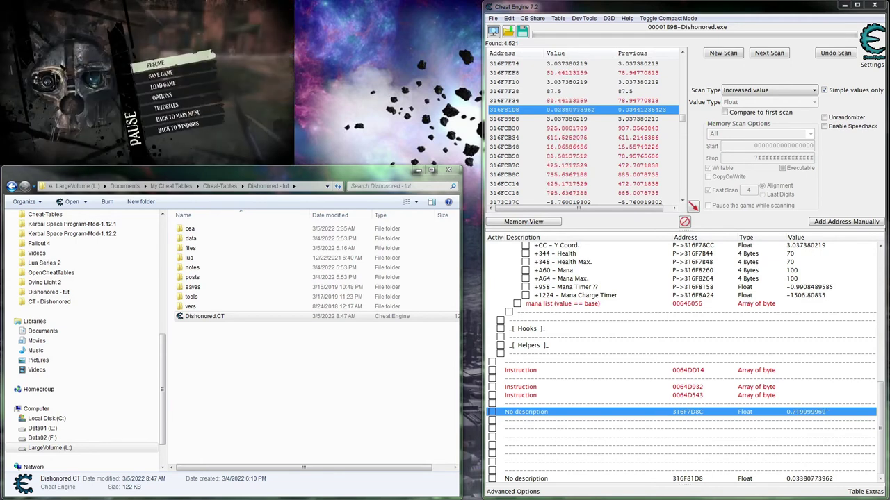
key("Escape")
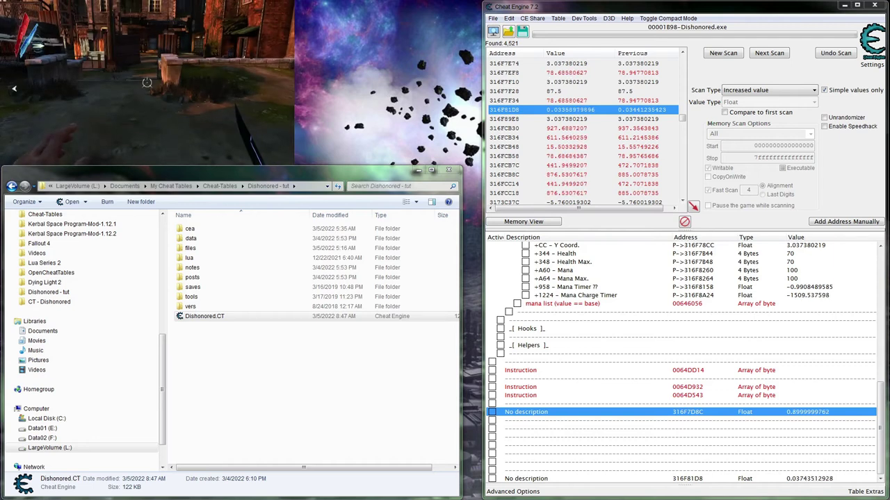
key("Escape")
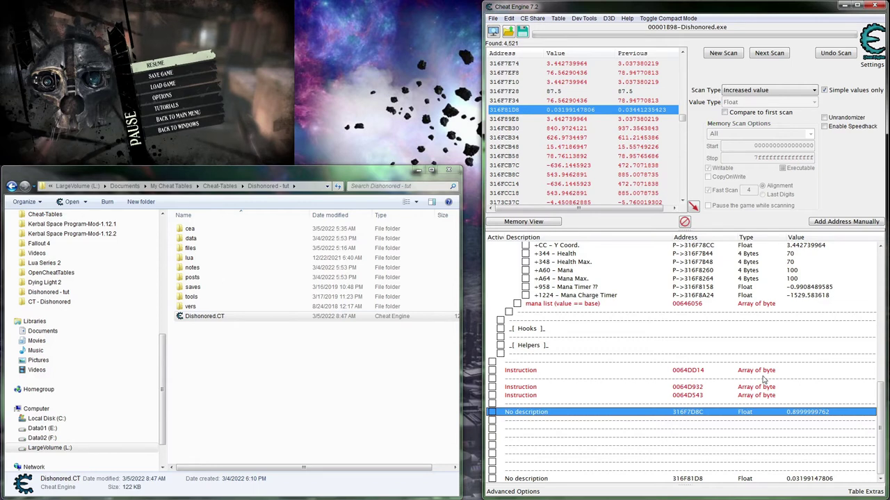
- Set the 316F7D8C entry's value to 2, freeze it, and test the effect by moving in the game before pausing
double_click(799, 414)
type("2")
key("Return")
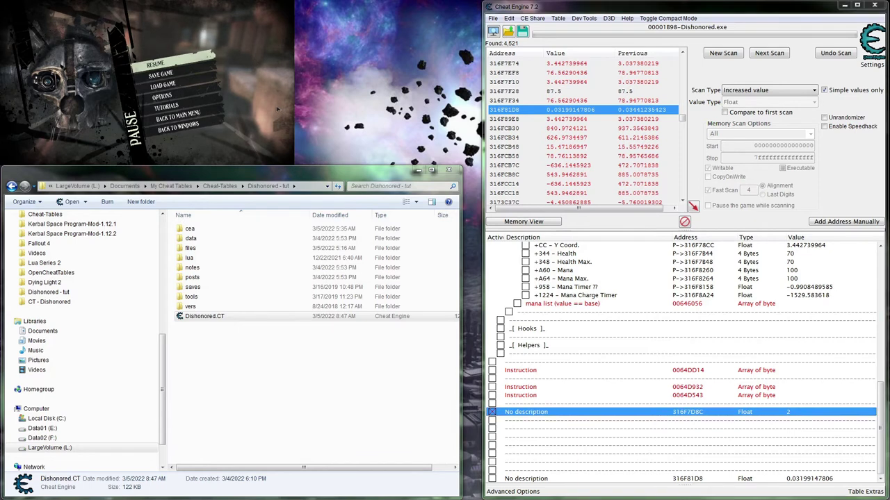
key("w")
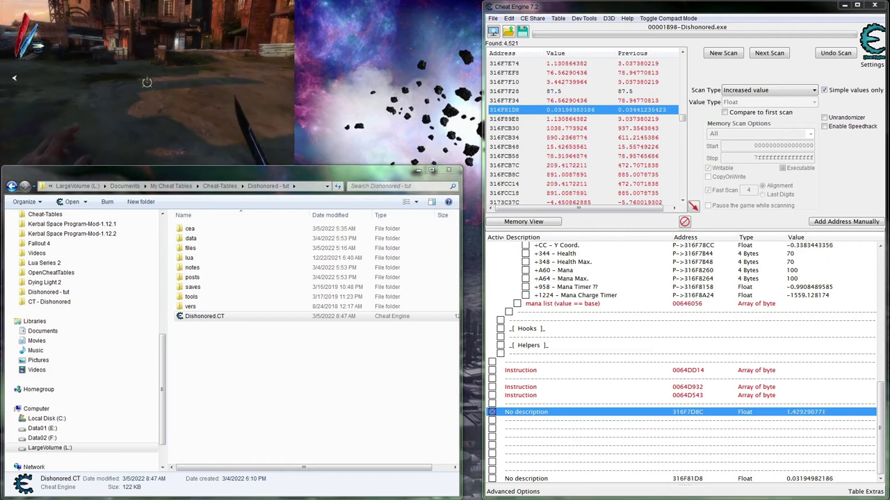
key("Escape")
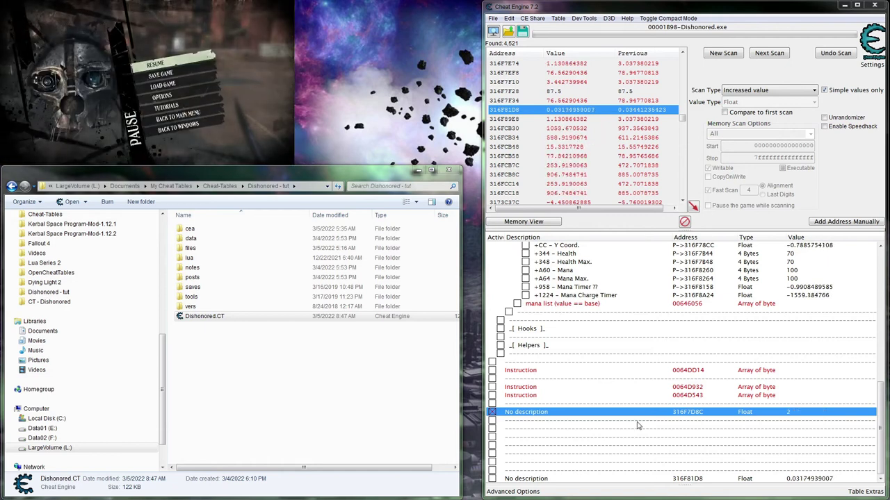
- Find out what accesses address 316F7D8C while playing, pausing the game and stopping the capture once instructions are collected
right_click(530, 419)
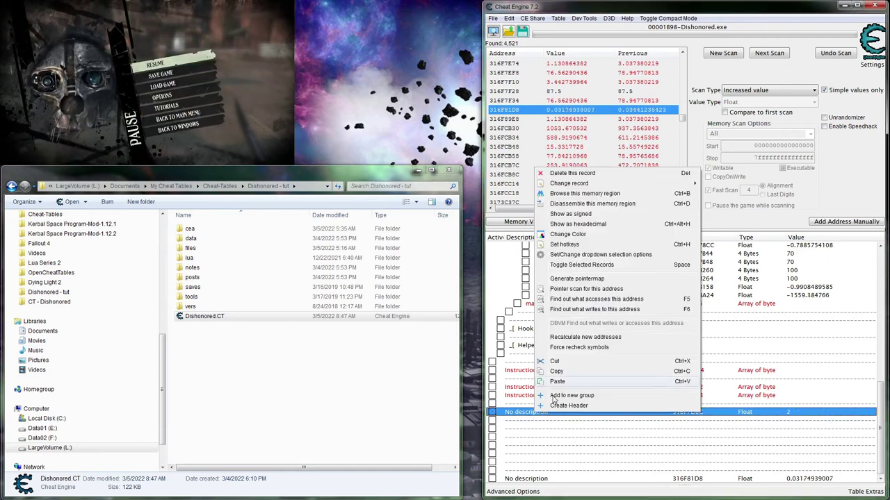
left_click(553, 295)
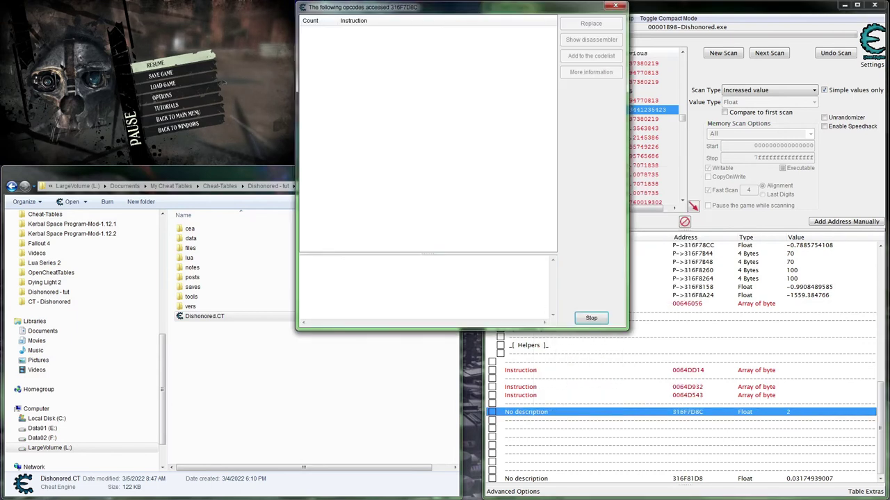
left_click(156, 63)
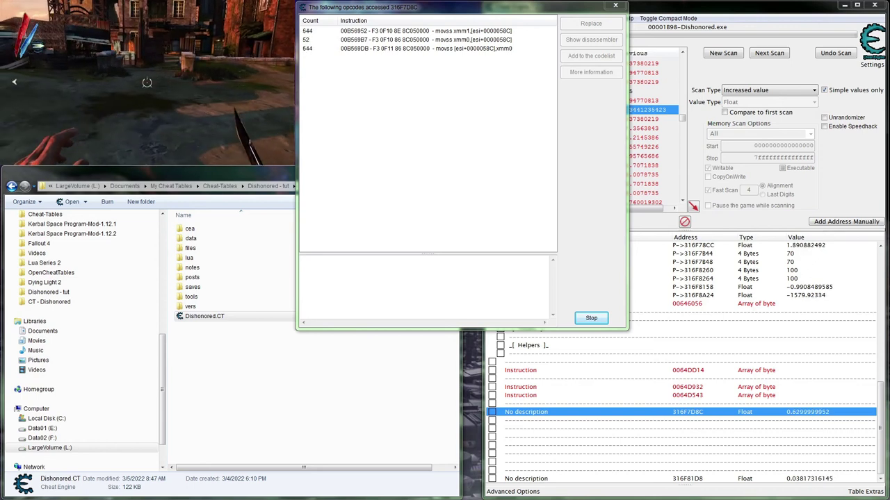
key("Escape")
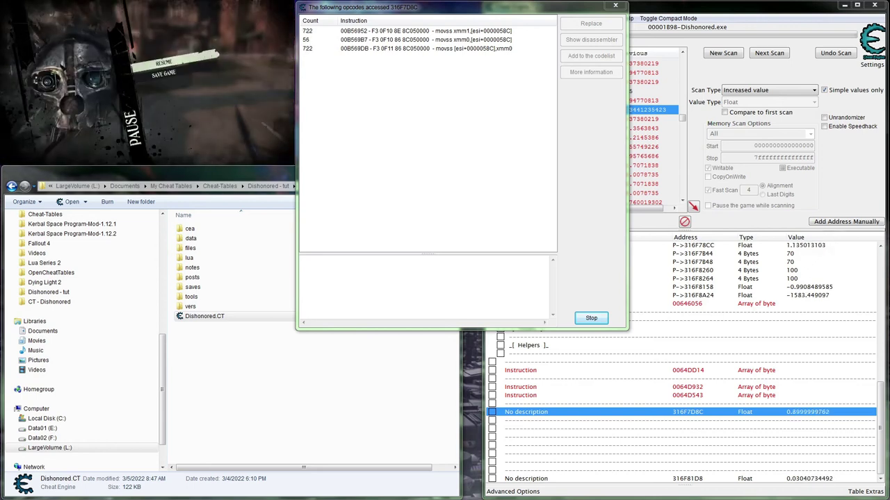
left_click(591, 317)
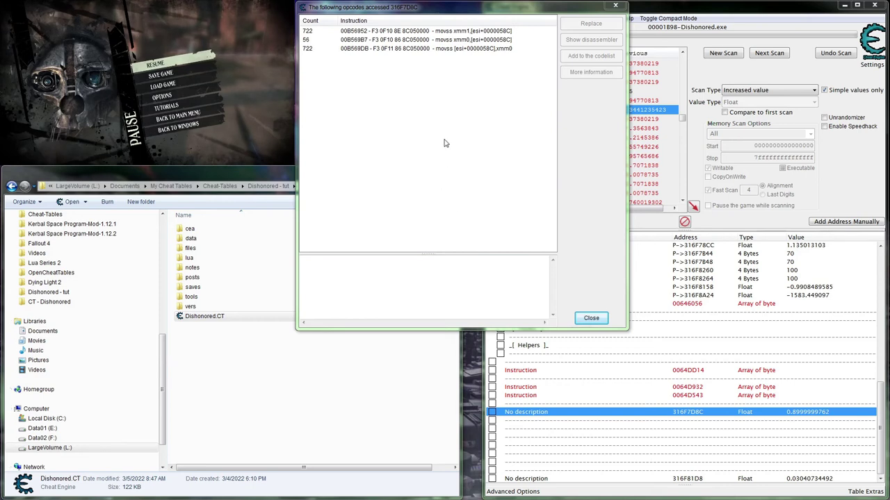
- Show the captured movss [esi+0000058C],xmm0 instruction in the disassembler together with the code above it
left_click(479, 49)
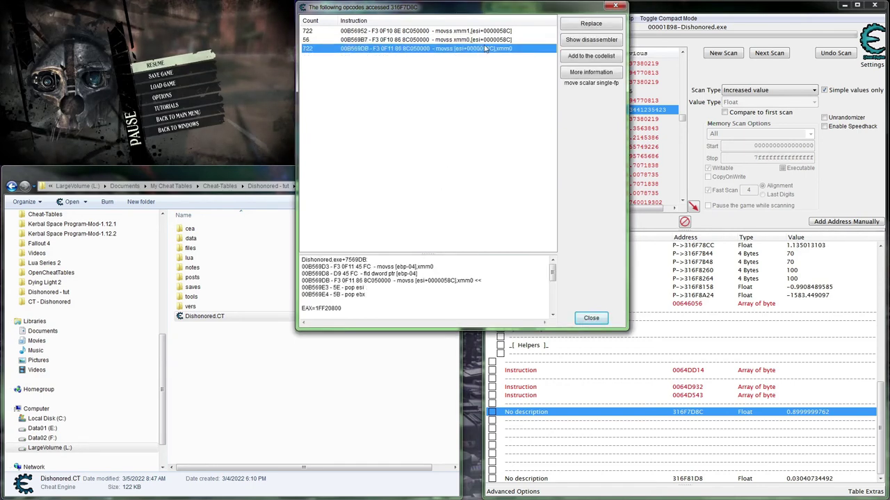
left_click(564, 40)
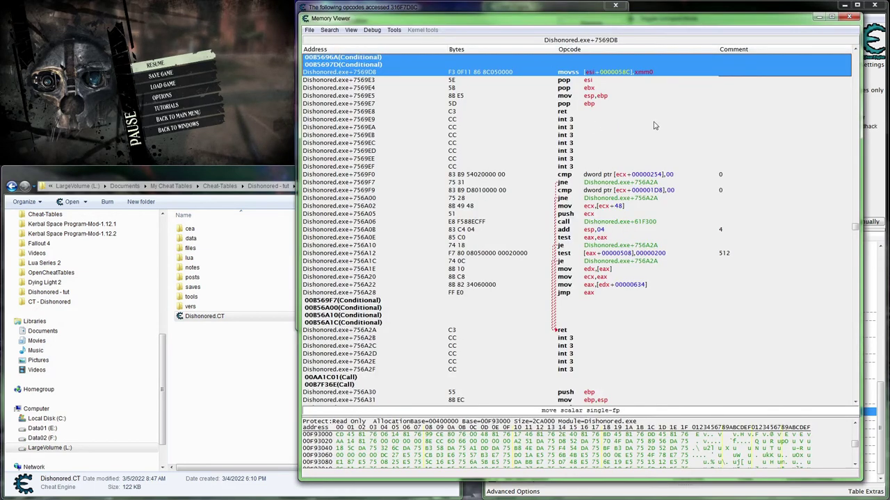
scroll(641, 174, "up", 4)
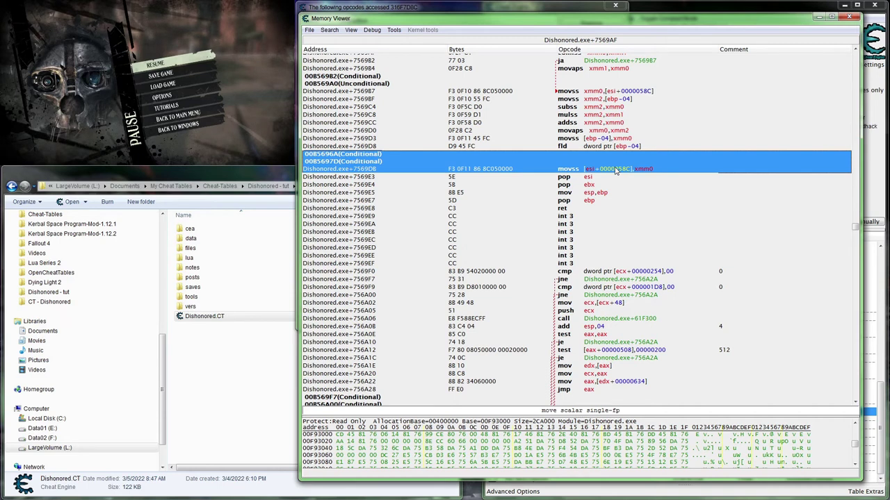
scroll(614, 169, "up", 2)
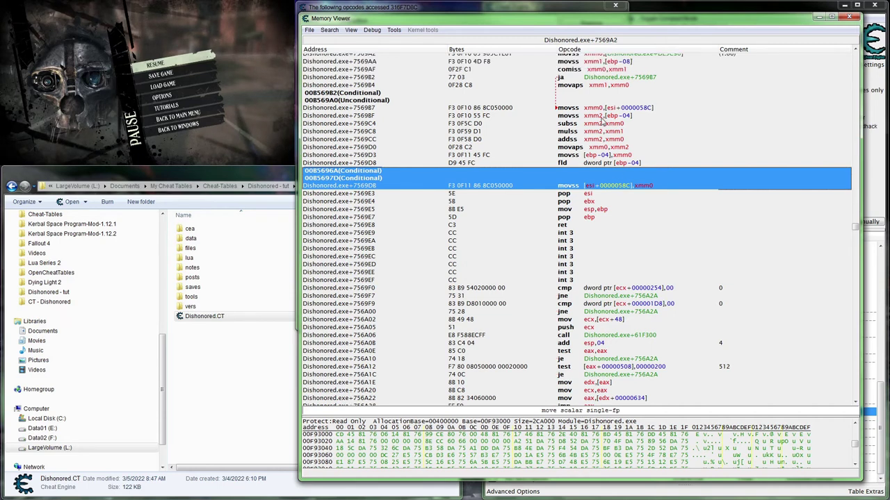
- Examine each instruction from the movss xmm0,[esi+0000058C] read through to the write back to [esi+0000058C]
left_click(594, 110)
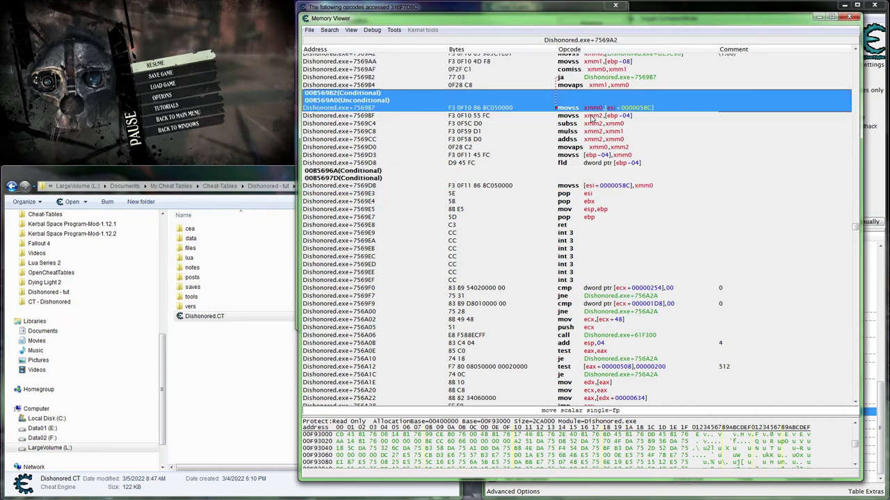
left_click(592, 124)
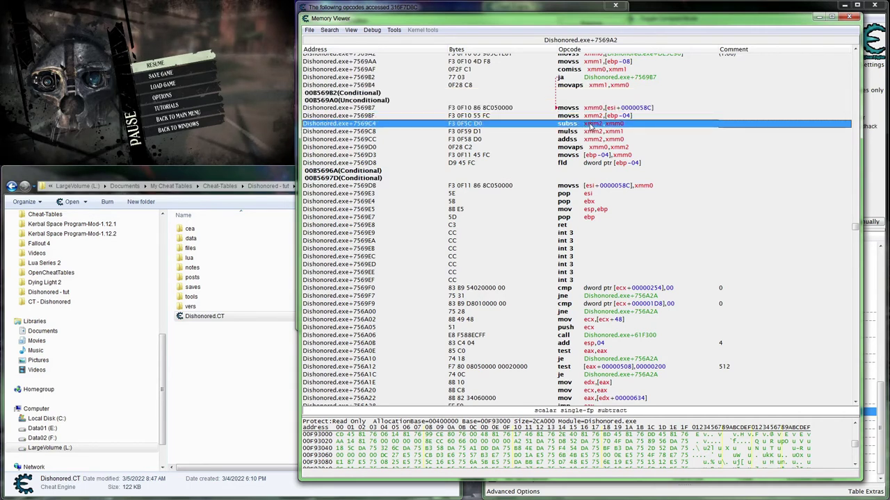
left_click(589, 132)
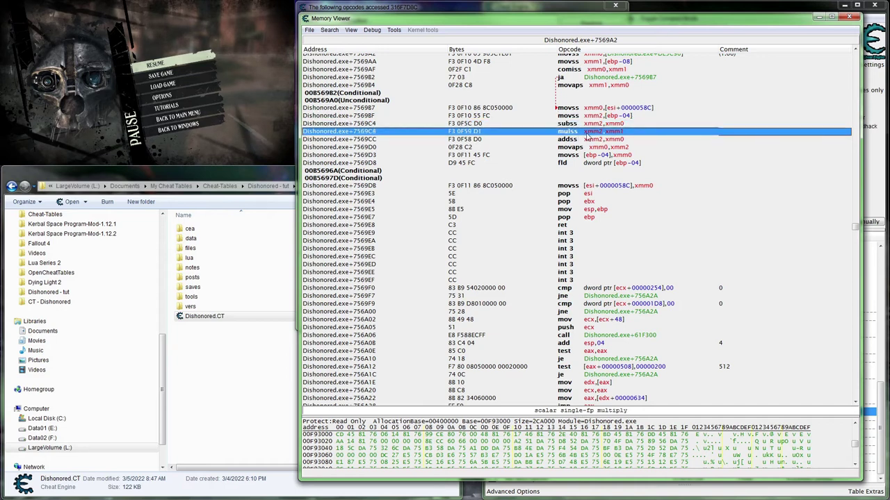
left_click(594, 140)
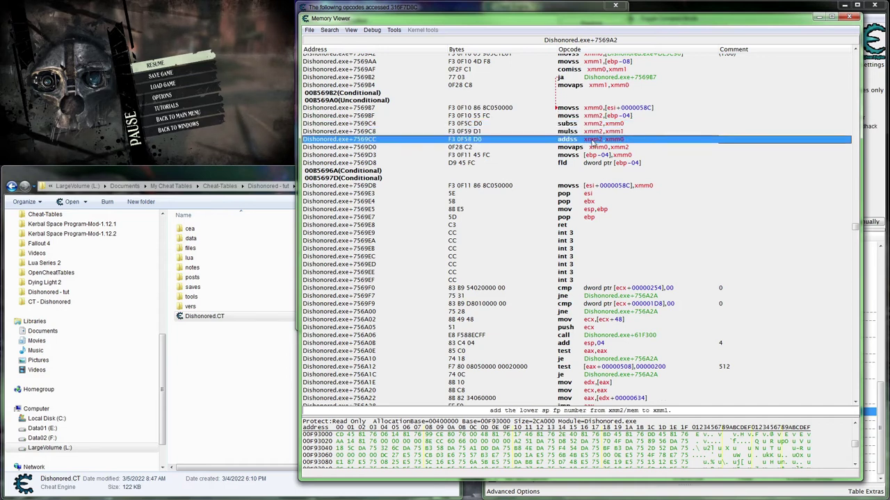
left_click(595, 147)
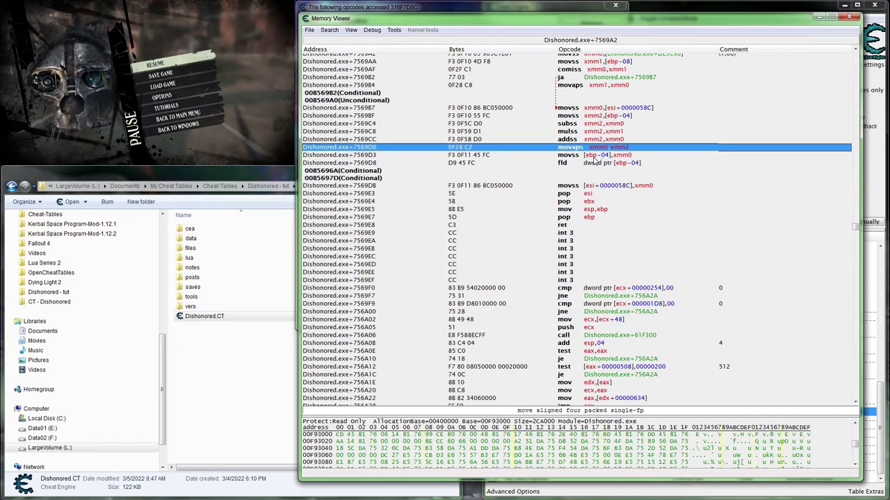
left_click(594, 158)
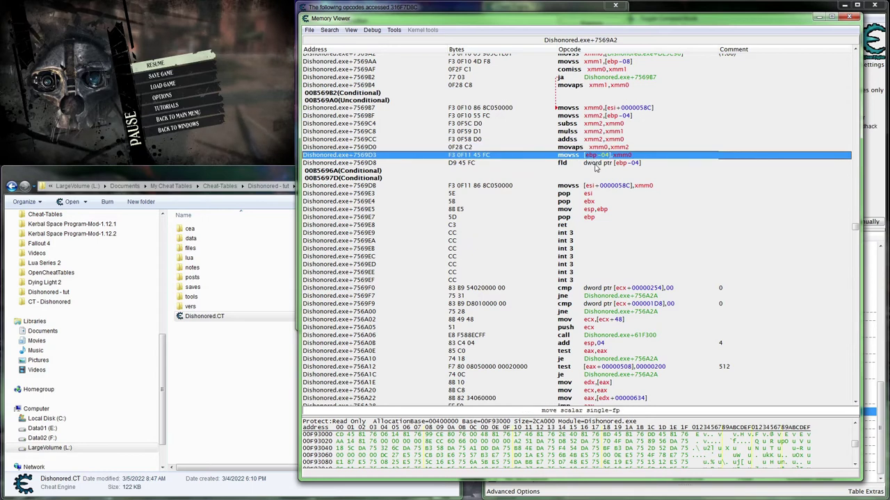
left_click(602, 164)
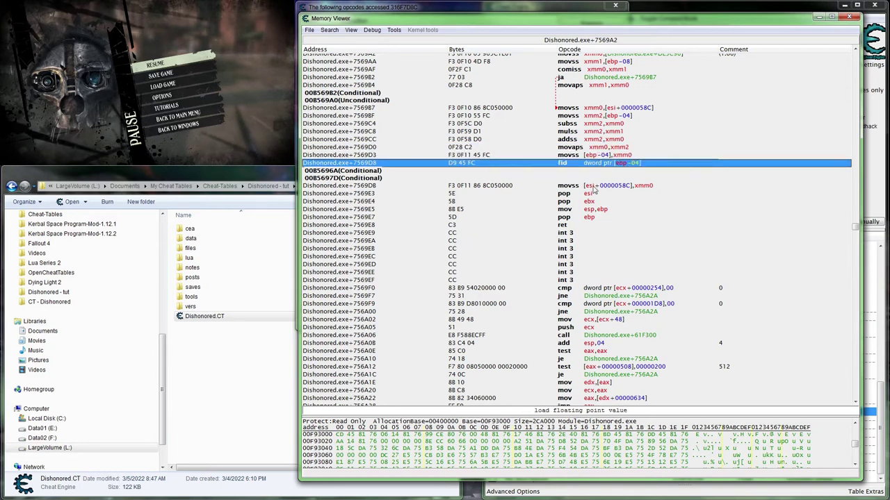
left_click(593, 186)
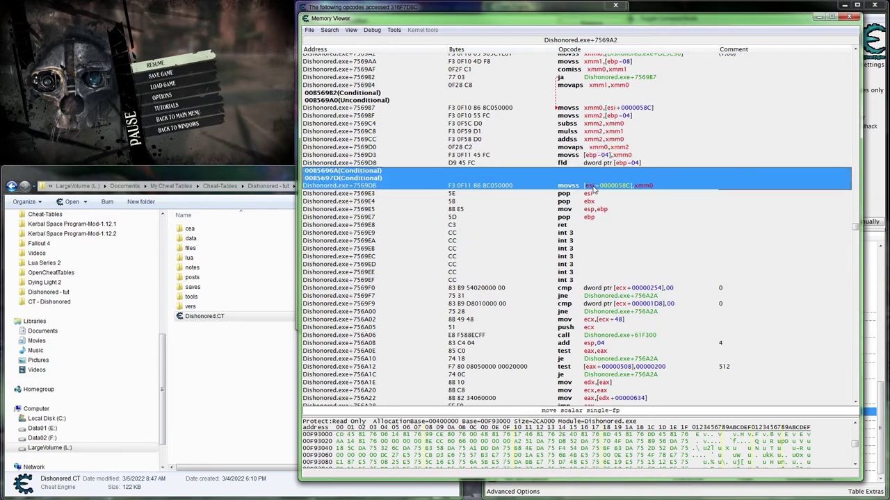
left_click(596, 163)
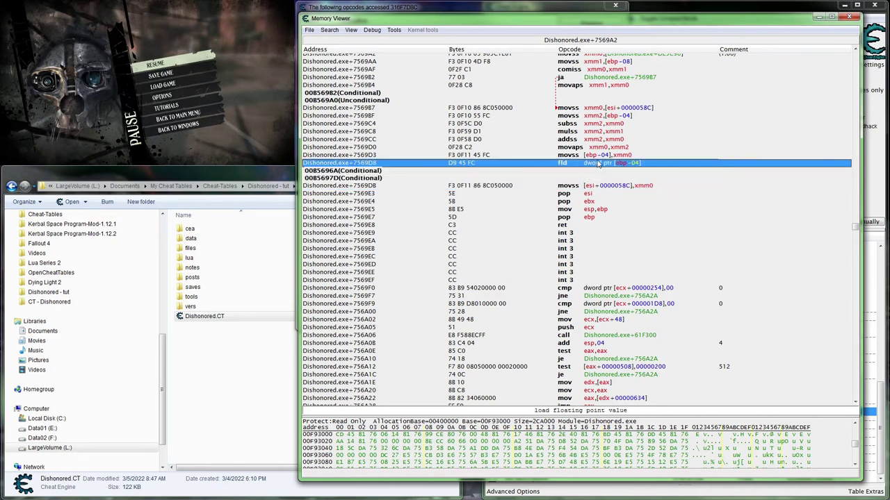
left_click(597, 155)
left_click(597, 164)
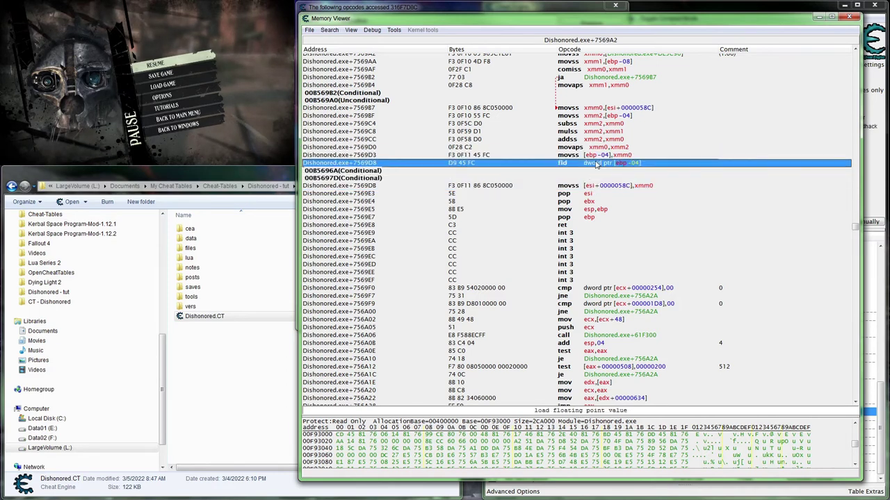
scroll(596, 165, "up", 2)
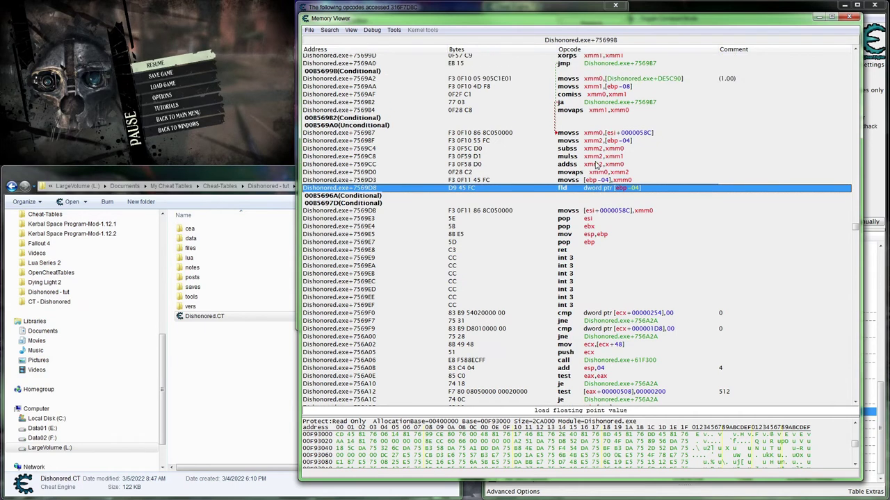
- Start a break and trace on movss xmm0,[esi+0000058C] with the start condition cleared, and close the tracer
right_click(587, 126)
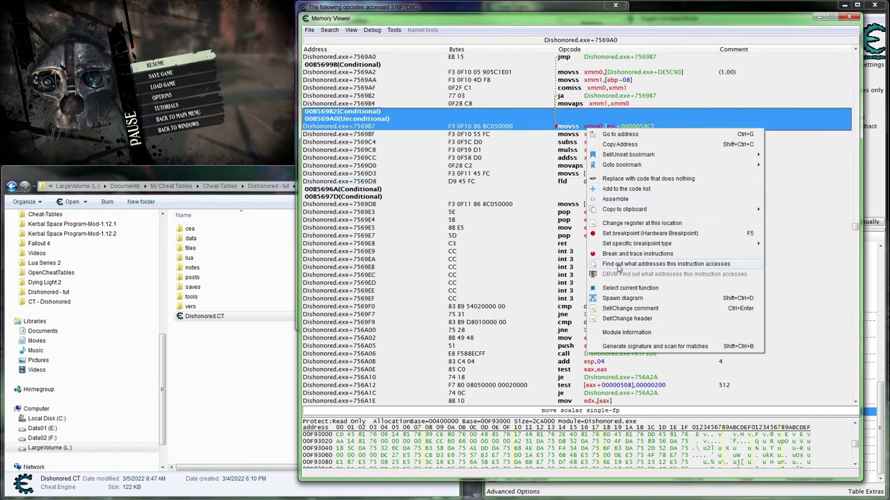
left_click(616, 256)
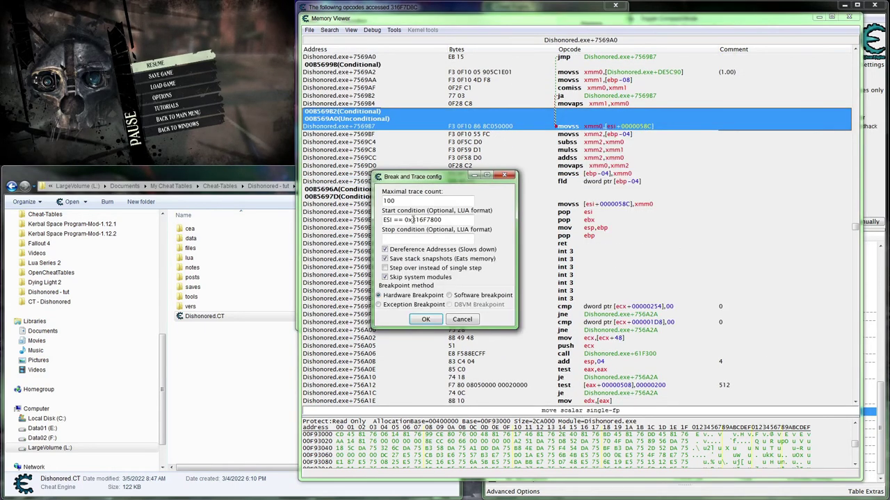
triple_click(405, 221)
key("BackSpace")
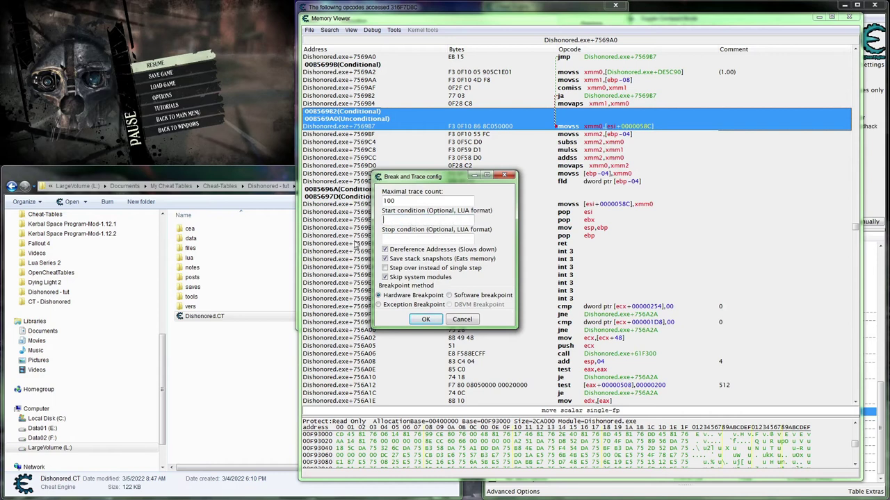
left_click(426, 319)
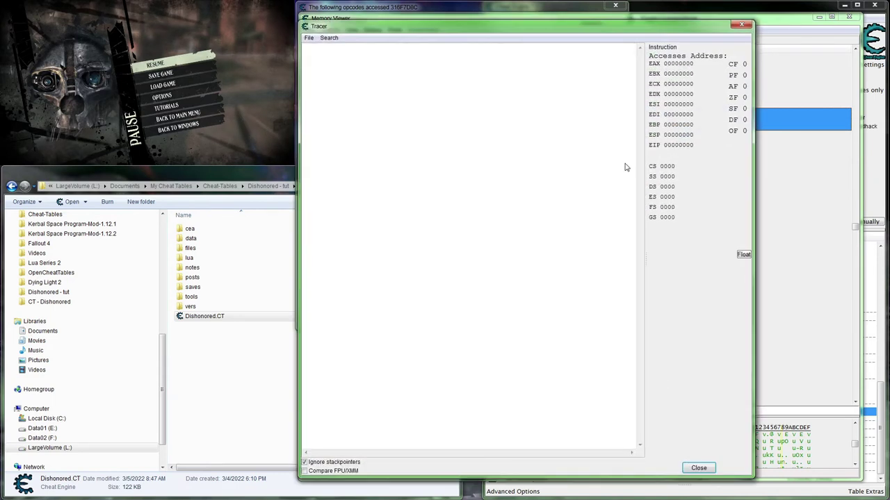
left_click(697, 470)
- Find out which addresses movss xmm0,[esi+0000058C] accesses while the game runs, and close the capture after pausing
right_click(604, 128)
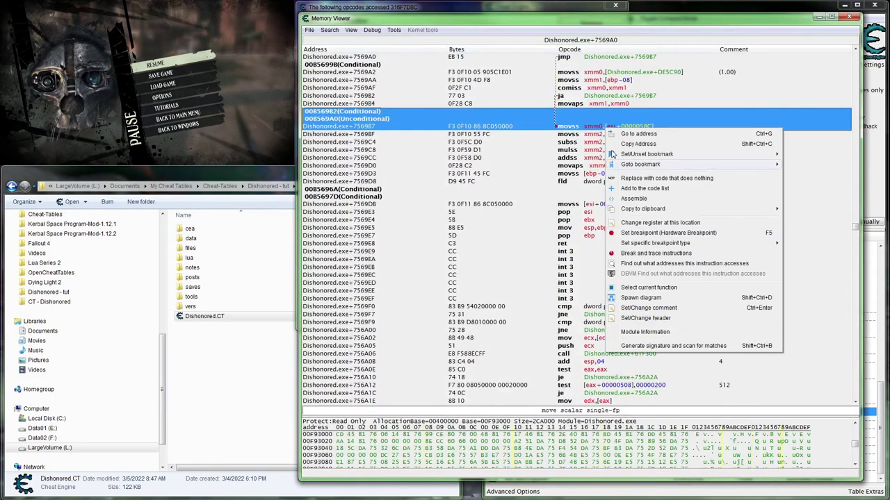
left_click(646, 264)
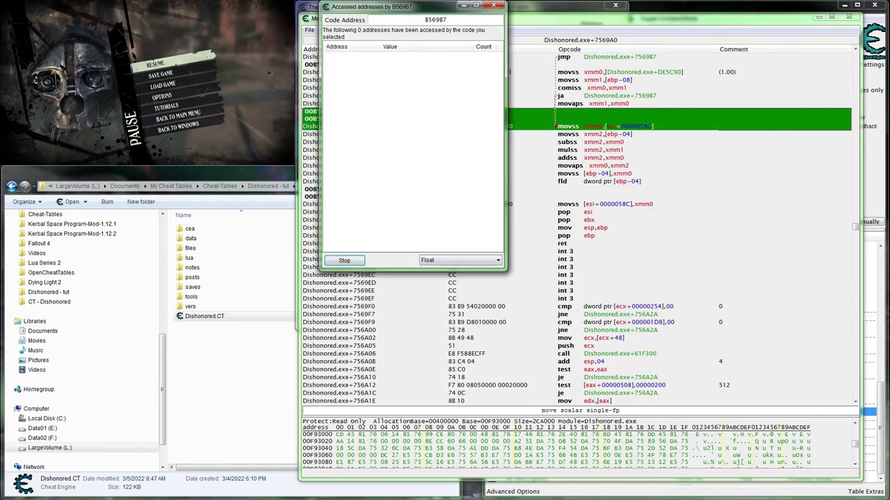
key("Escape")
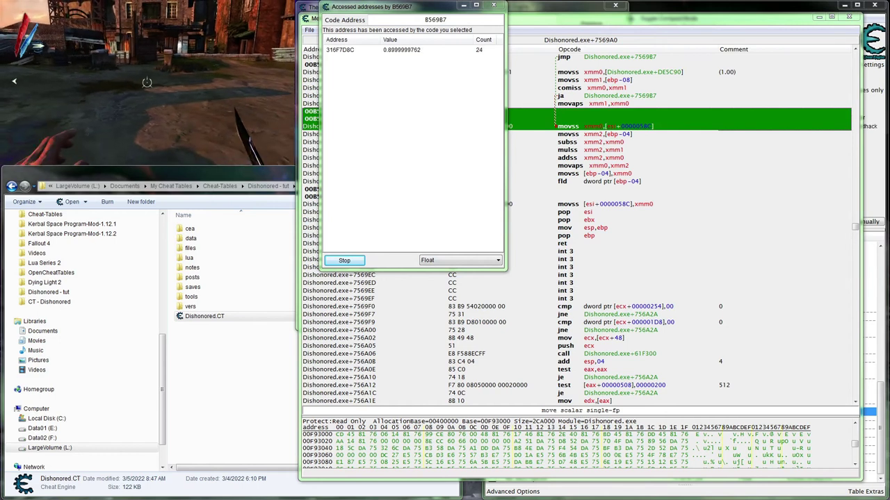
key("Escape")
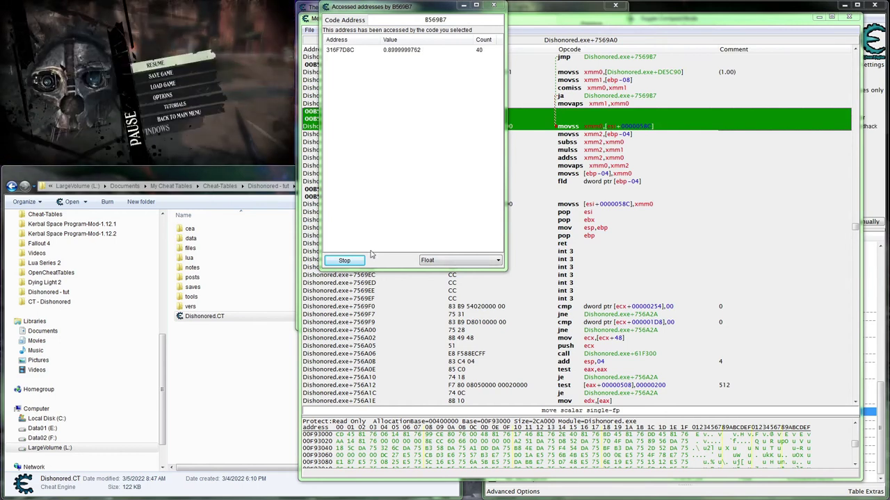
left_click(351, 260)
left_click(345, 260)
- Break and trace movss xmm0,[esi+0000058C] for 100 instructions while the game runs, and expand the whole trace at its first entry
right_click(604, 133)
left_click(646, 256)
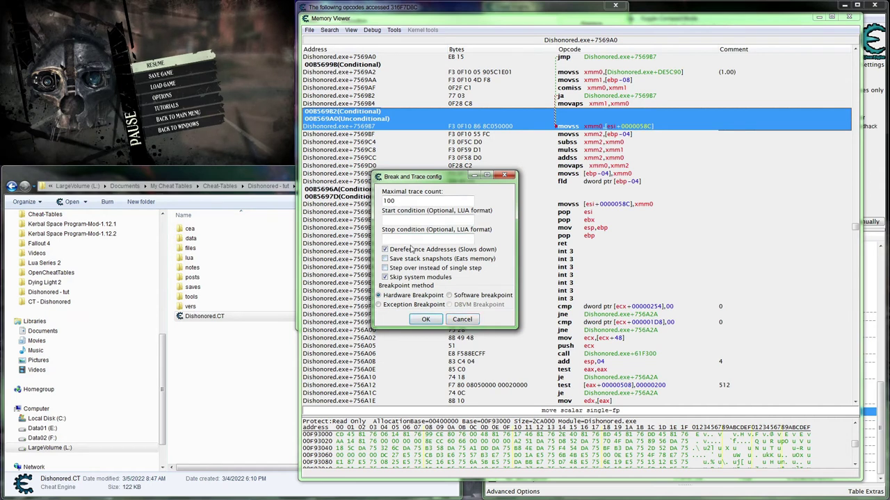
left_click(424, 320)
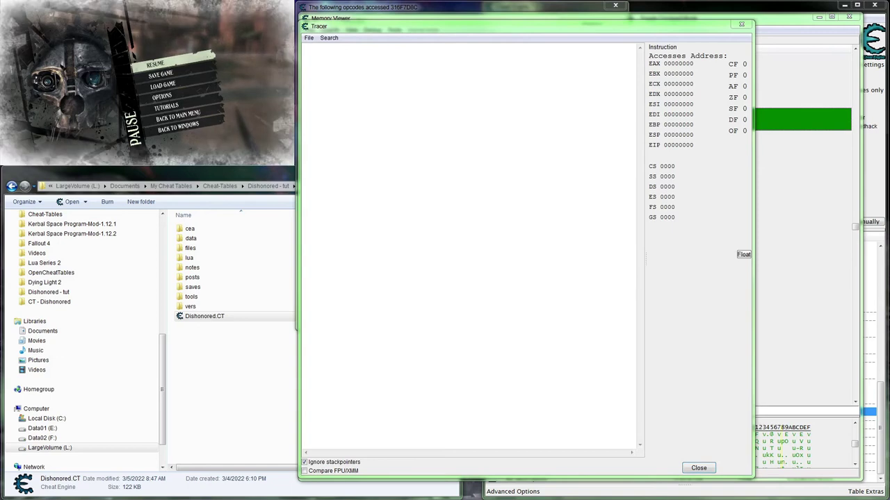
key("Escape")
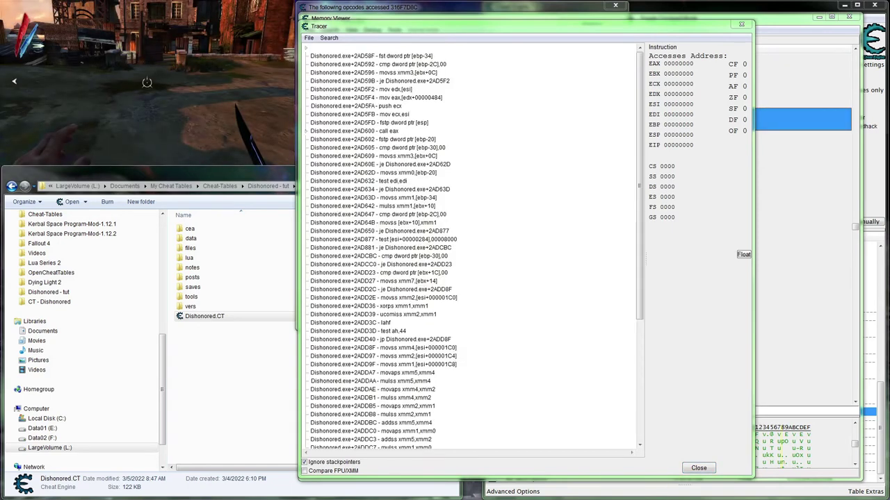
right_click(487, 137)
left_click(496, 139)
left_click(388, 59)
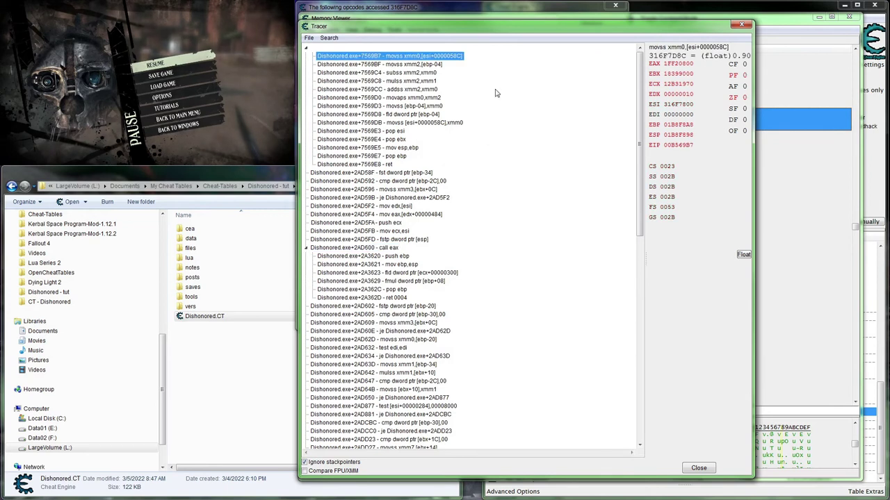
- Examine the XMM register values as floats for each traced instruction from movss xmm0,[esi+0000058C] to movss [esi+0000058C],xmm0
left_click(743, 254)
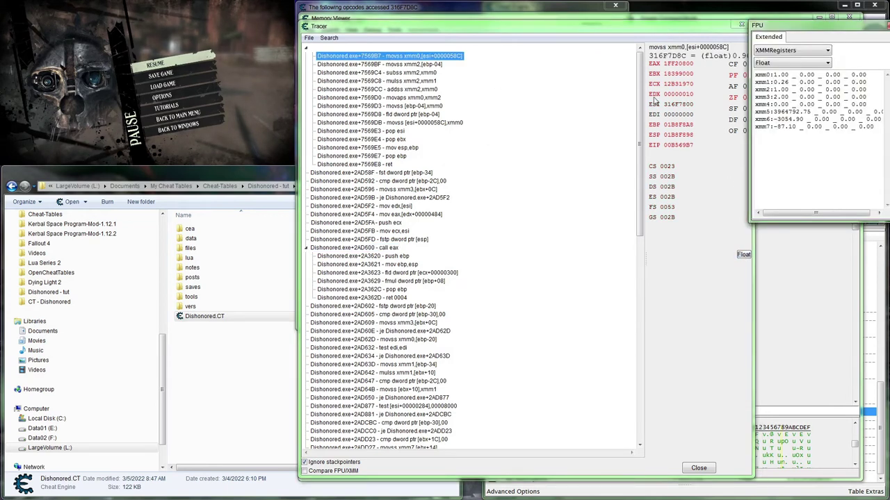
left_click(420, 59)
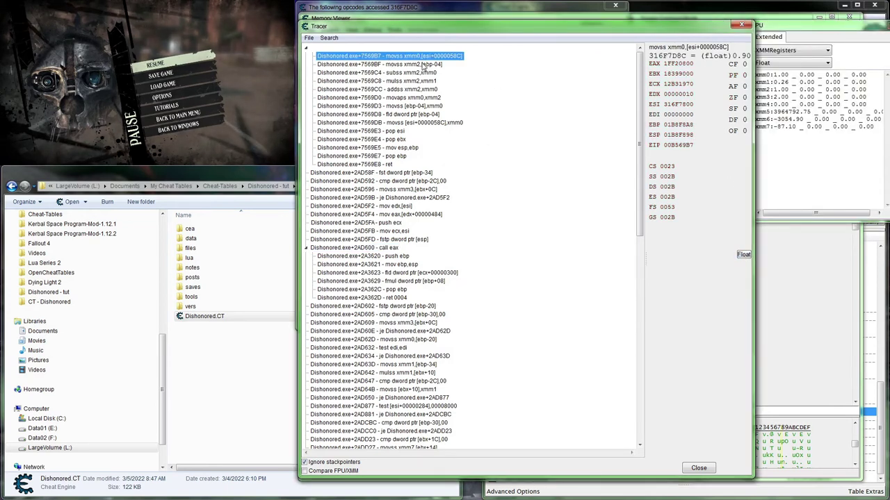
left_click(423, 65)
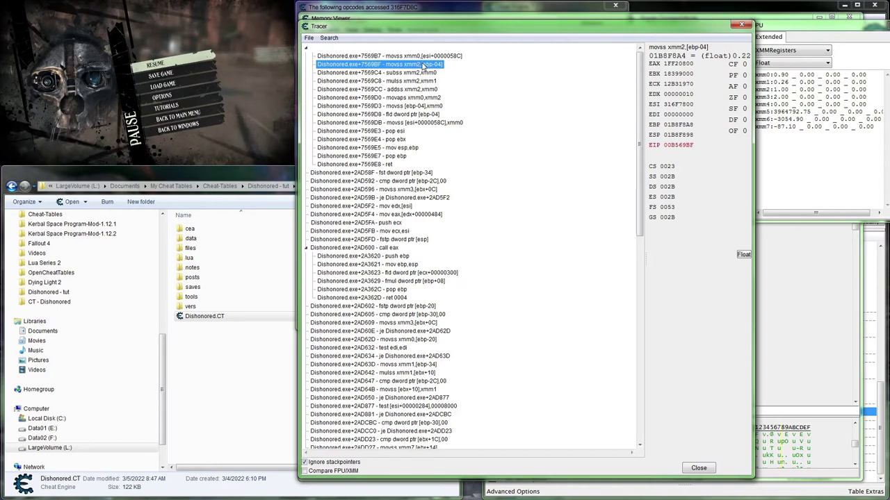
key("Down")
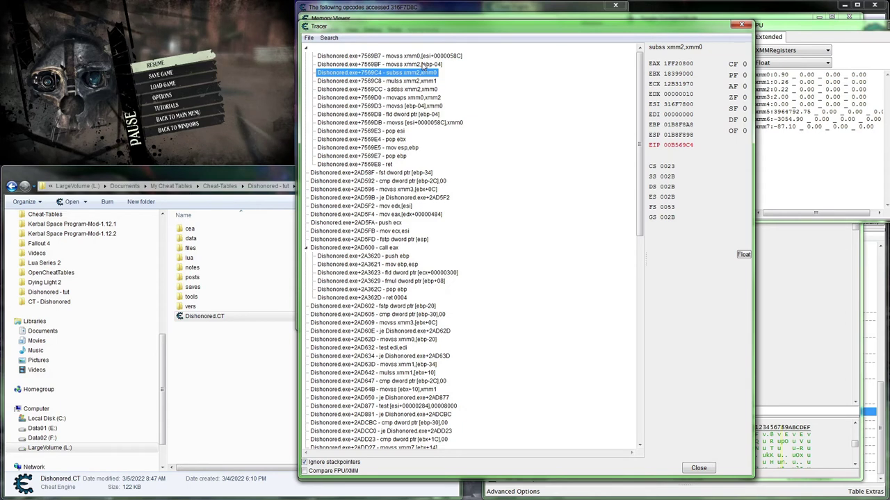
key("Down")
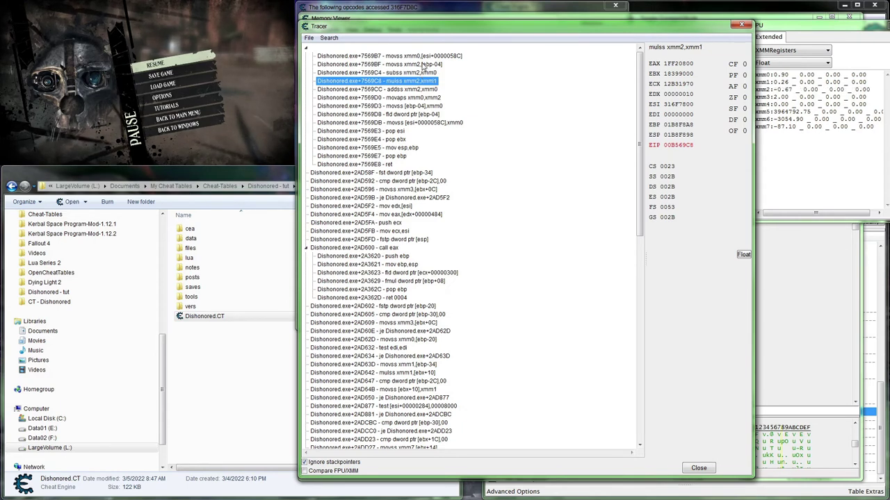
key("Down")
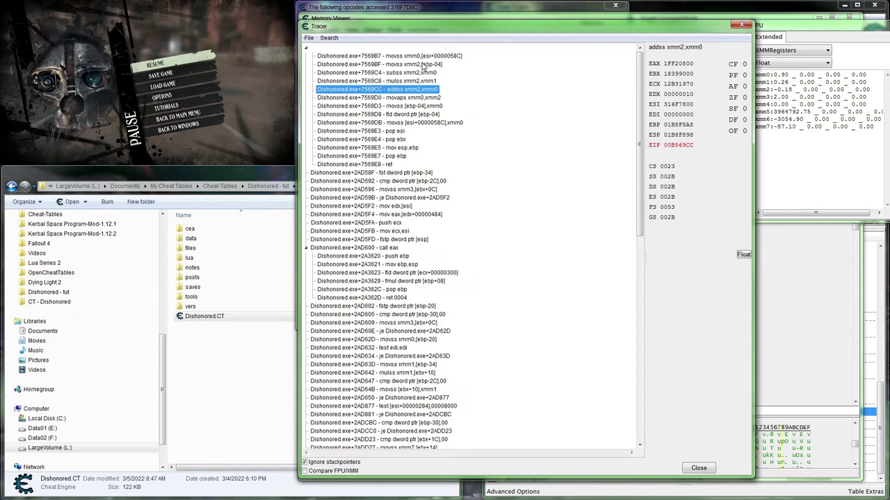
key("Down")
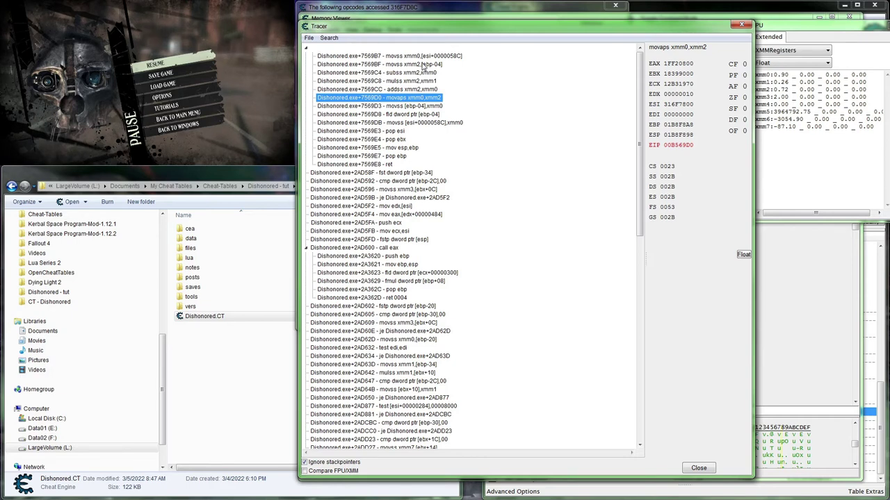
key("Down")
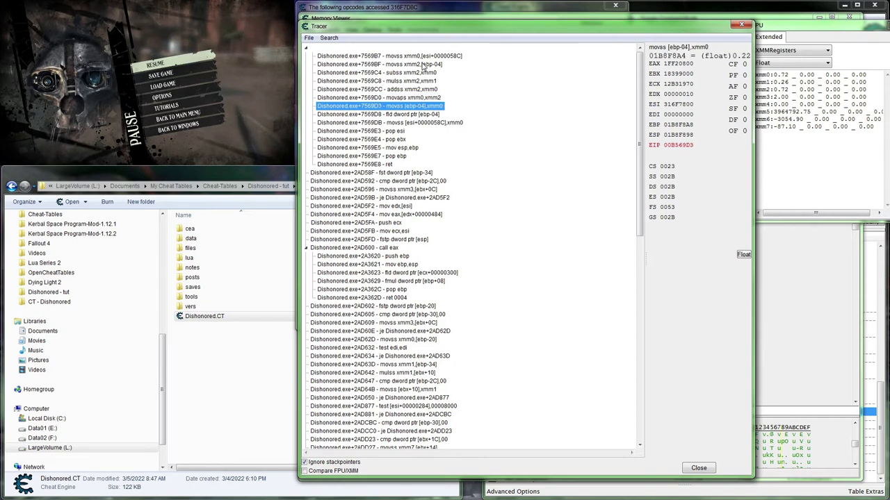
key("Down")
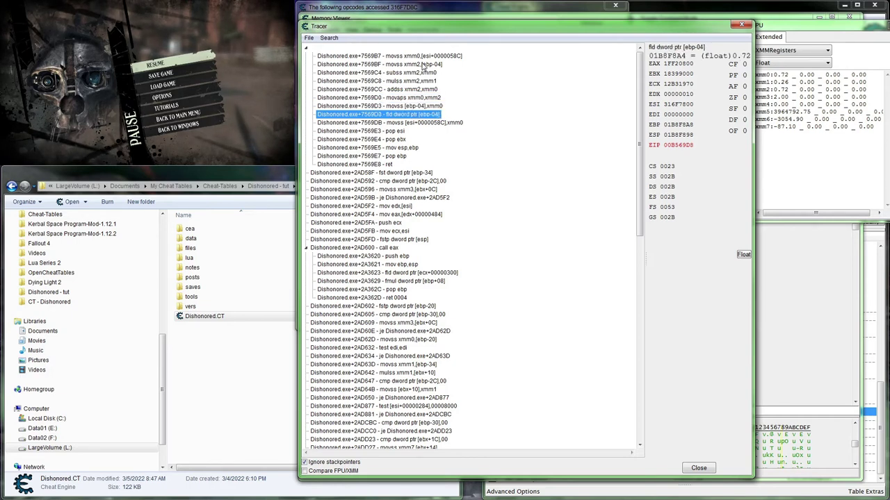
key("Down")
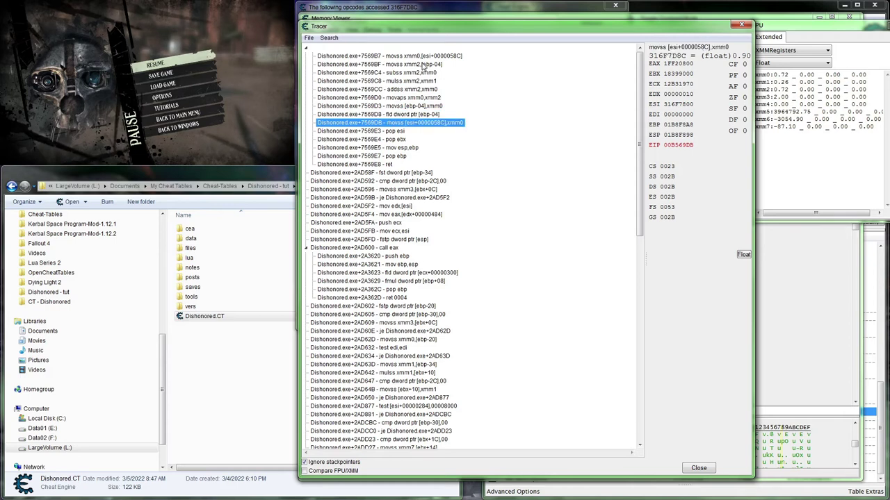
key("Up")
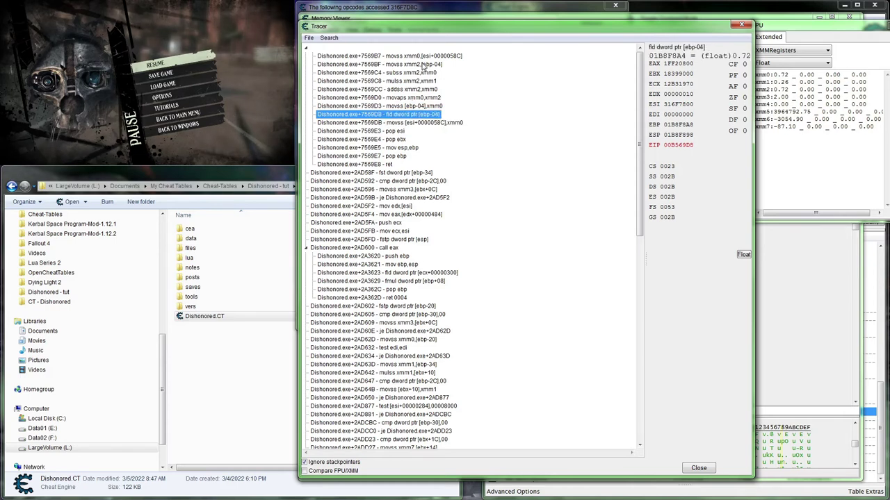
- Watch the float at 316F7D8C in the address list while the game runs, and close the tracer after pausing
left_click(759, 7)
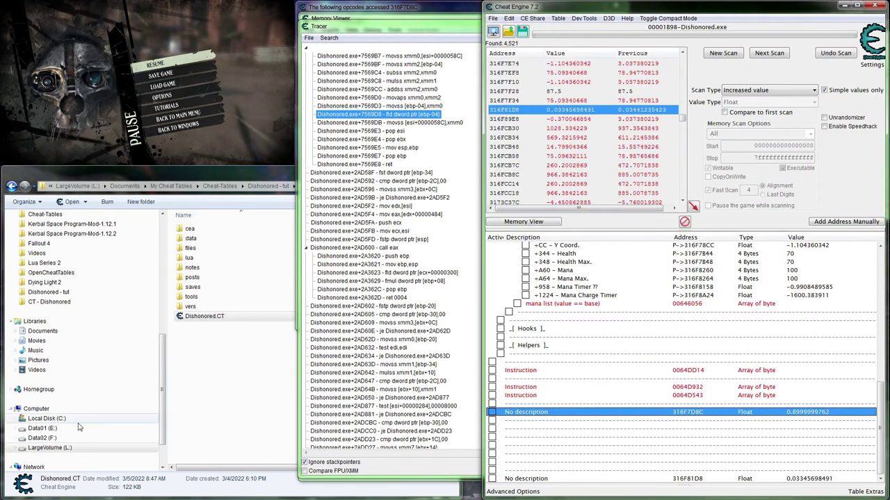
left_click(179, 49)
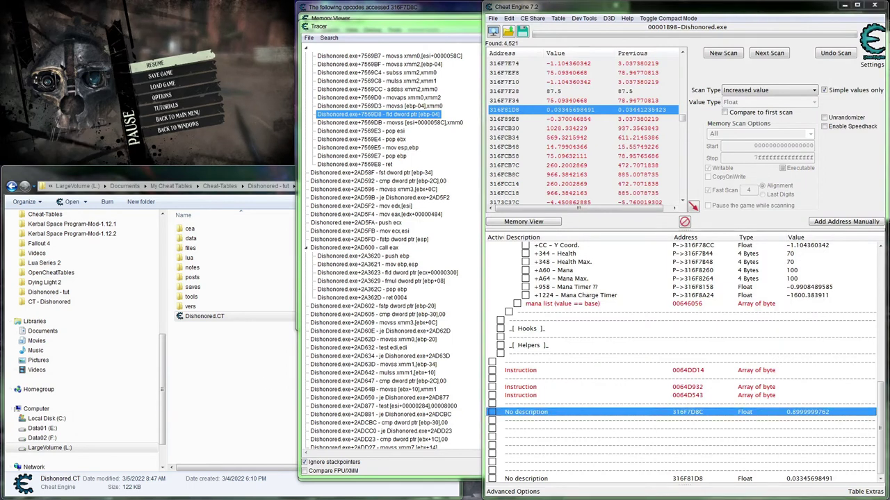
key("Escape")
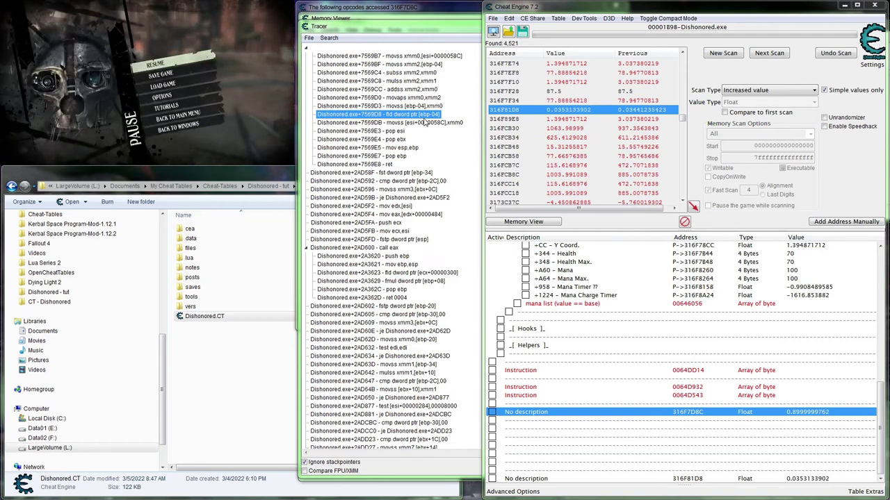
left_click(427, 57)
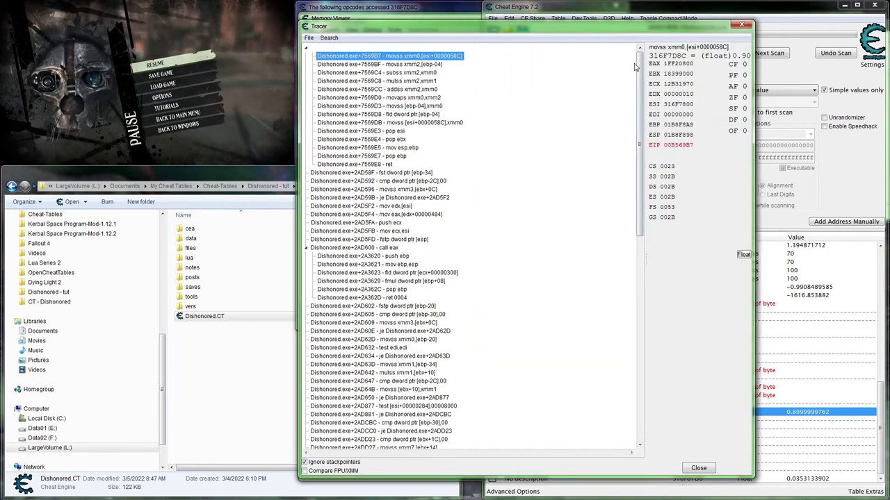
left_click(741, 26)
left_click(399, 19)
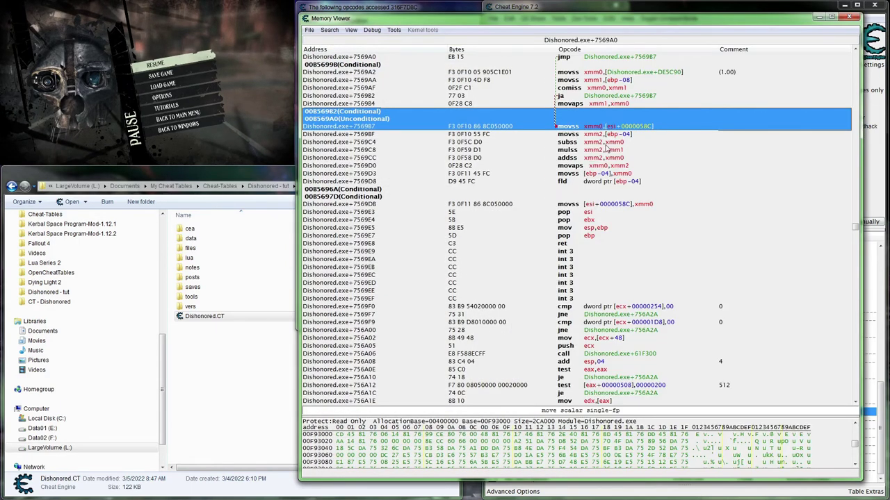
- Scan for the signature starting at movss [ebp-04],xmm0 up to movss [esi+0000058C],xmm0, and rescan with it extended to pop ebx
left_click(599, 173)
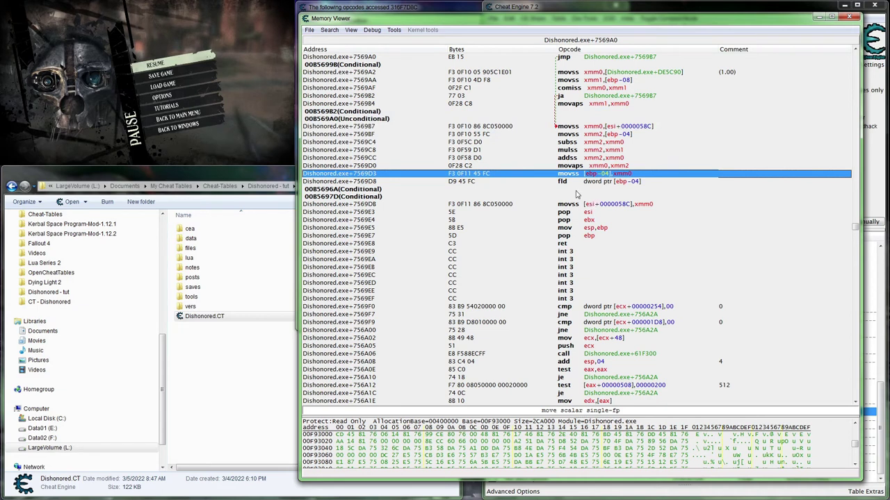
left_click(582, 205, "shift")
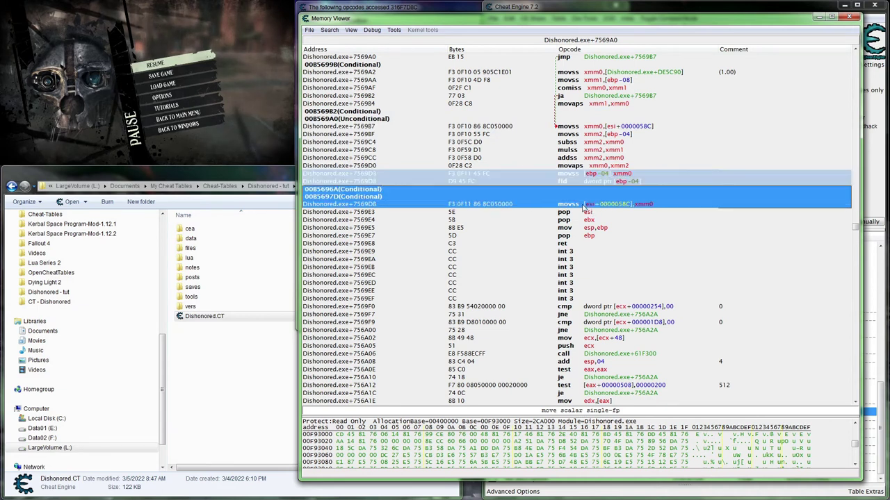
key("ctrl+shift+s")
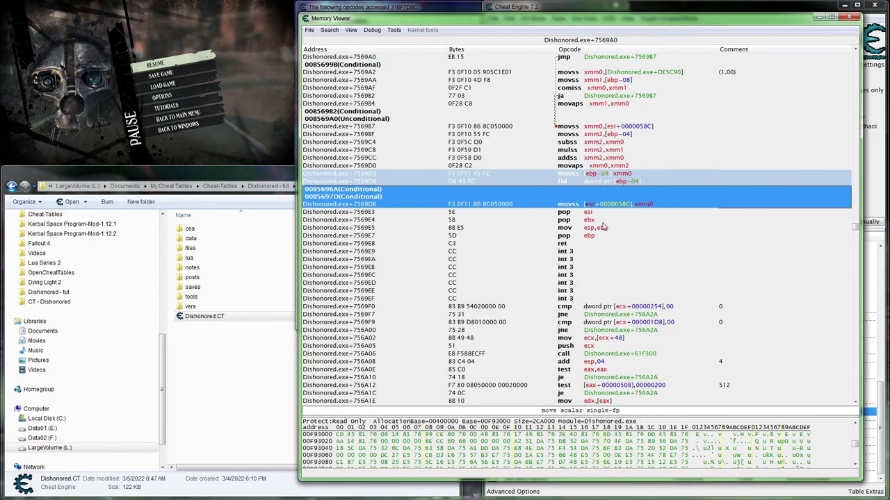
left_click(599, 221, "shift")
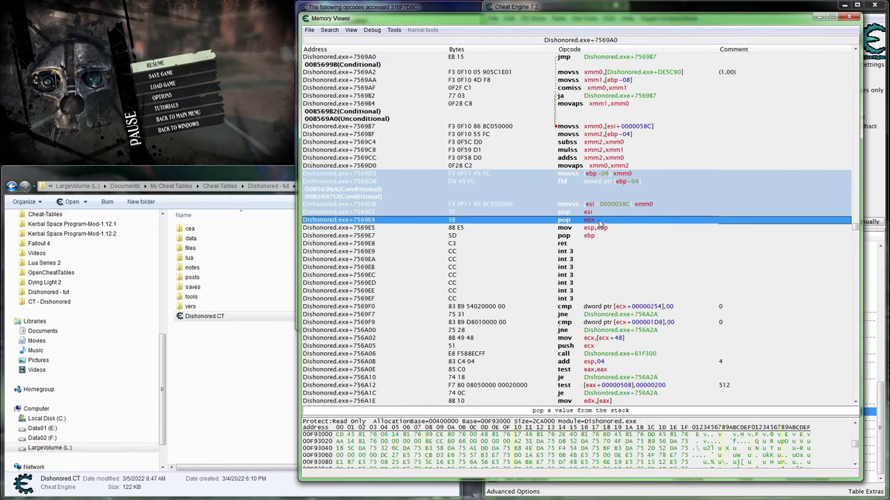
key("ctrl+alt+s")
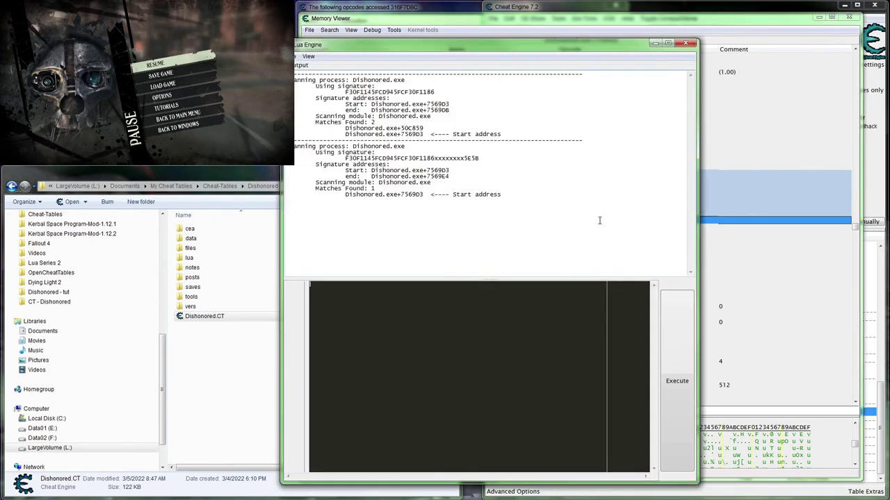
- Generate a custom AOB Full Injection With Values script in the auto assembler with the hook name "movement speed"
left_click(704, 221, "shift")
key("ctrl+a")
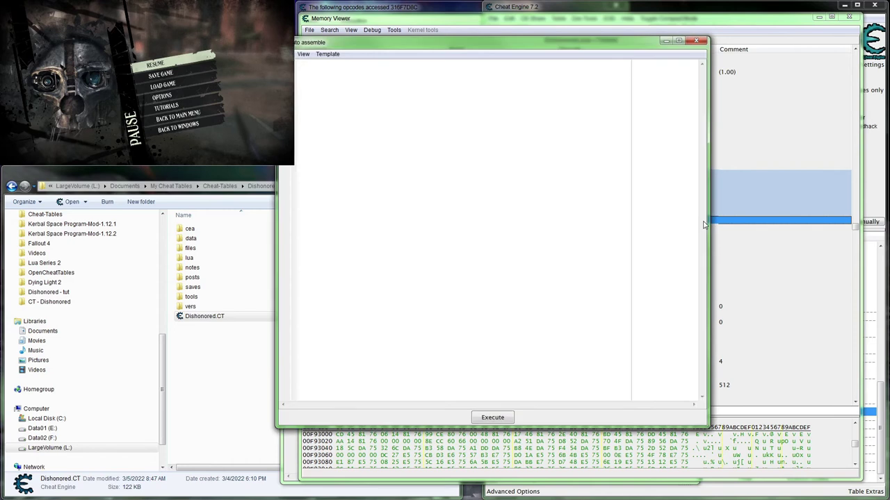
key("ctrl+alt+f")
key("Return")
type("movement sp")
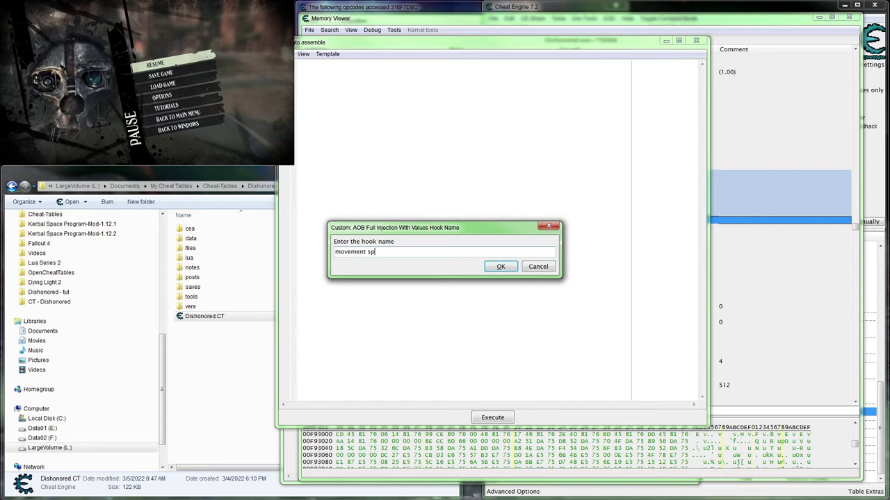
type("ped")
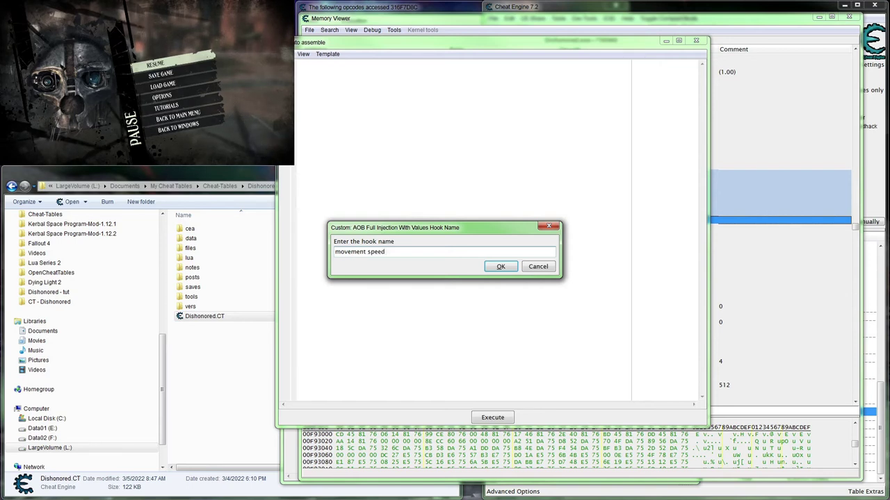
type(" mu")
key("BackSpace")
key("BackSpace")
key("BackSpace")
key("Return")
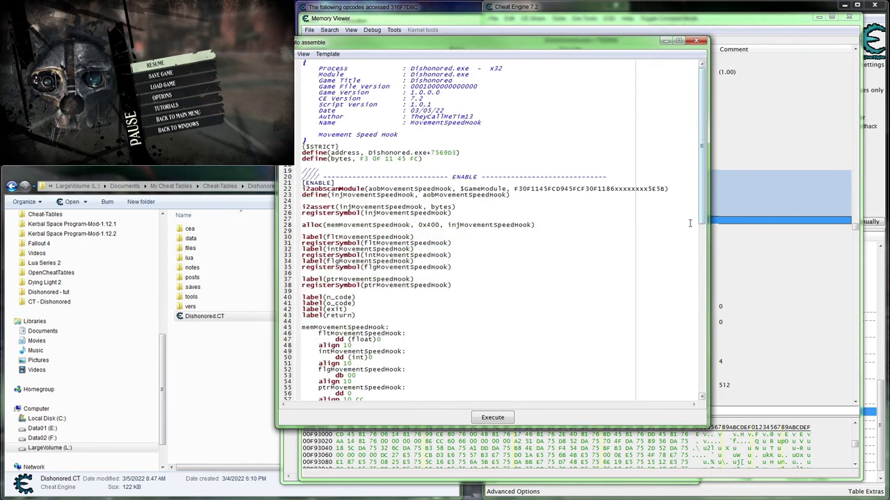
- Save the script as MovementSpeedHook in the cea folder of Dishonored - tut, and close the auto assembler
key("ctrl+s")
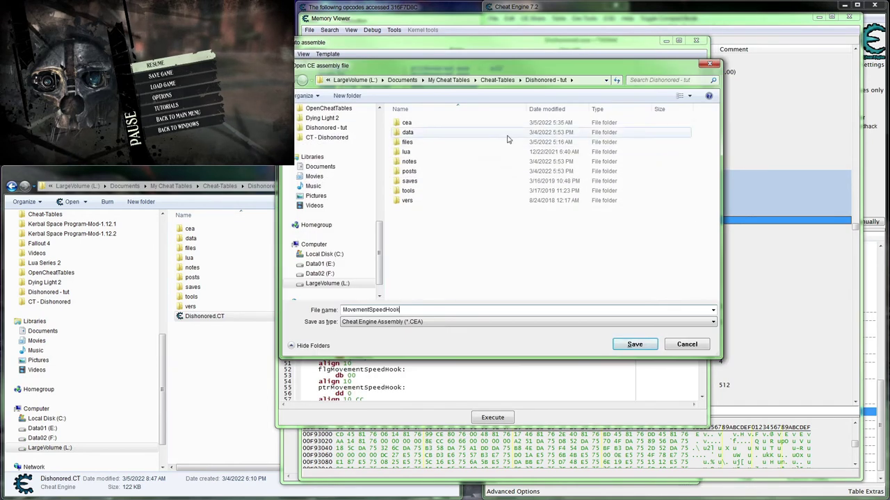
double_click(406, 122)
left_click(633, 346)
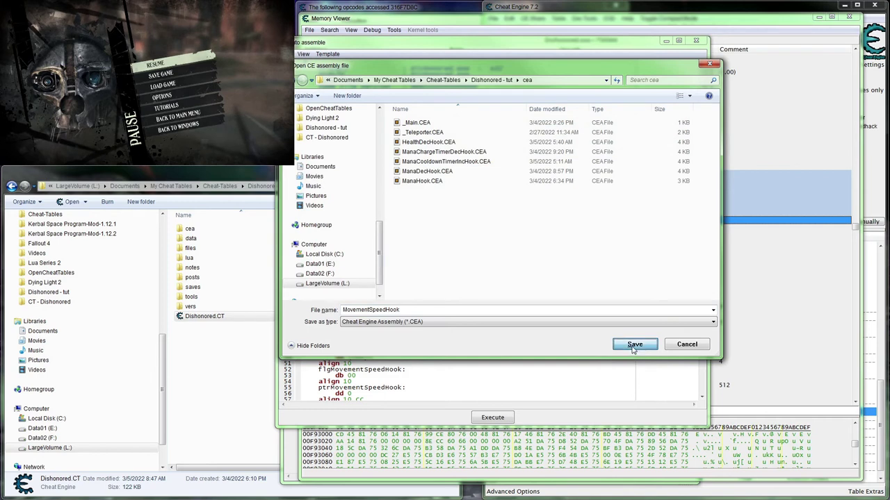
left_click(695, 41)
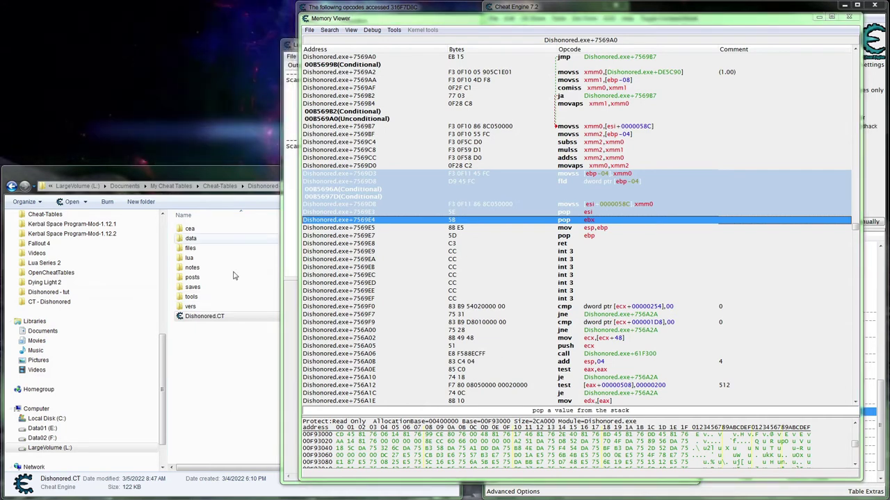
- Open MovementSpeedHook.CEA from the cea folder in Sublime Text at its label and memory definitions
left_click(196, 183)
double_click(189, 229)
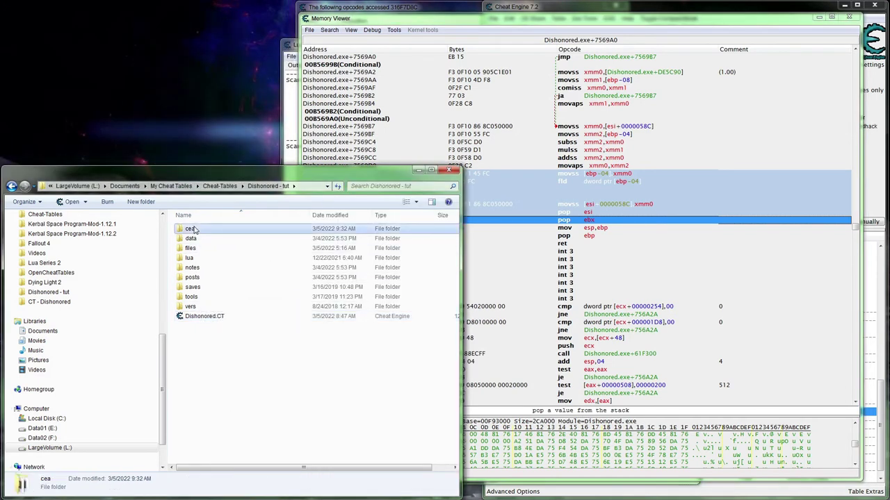
double_click(216, 297)
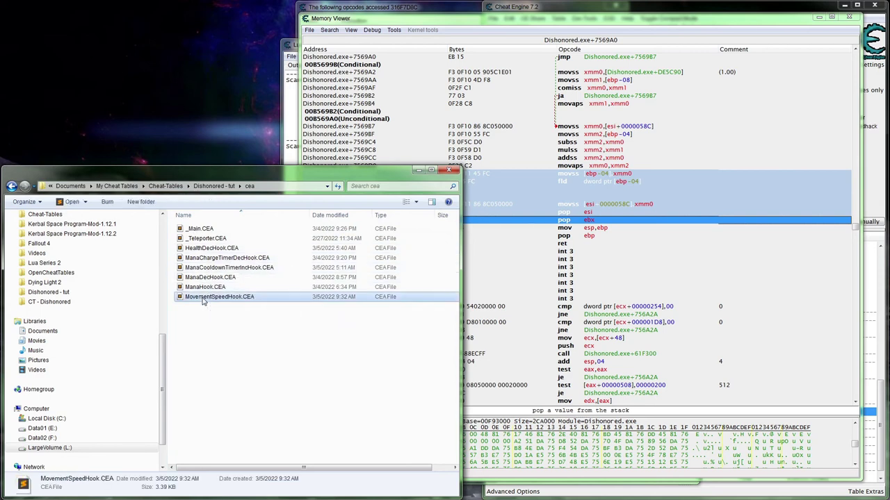
scroll(198, 270, "down", 7)
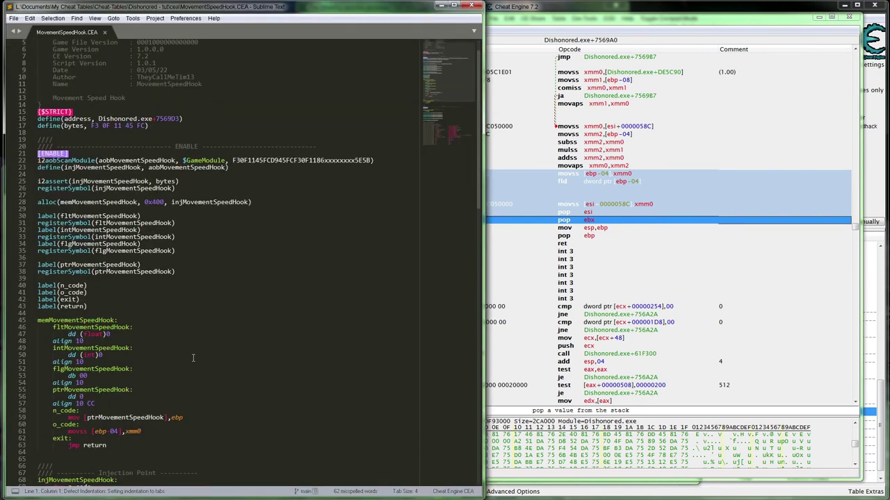
- Add mulss xmm0,[fltMovementSpeedHook] below the mov line in n_code and save the script
left_click(198, 297)
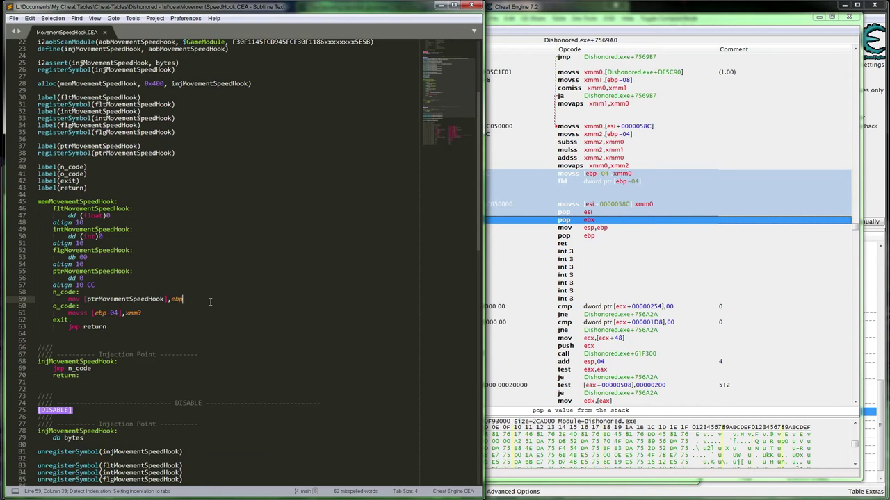
key("Return")
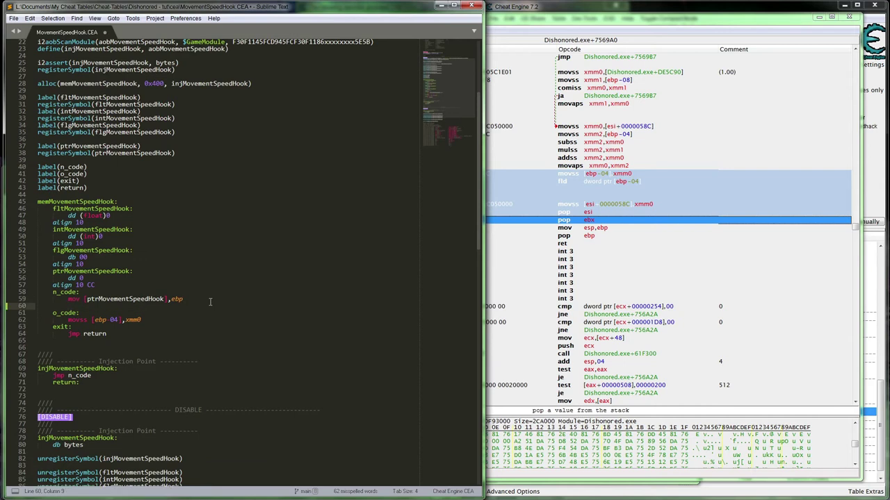
type("mul")
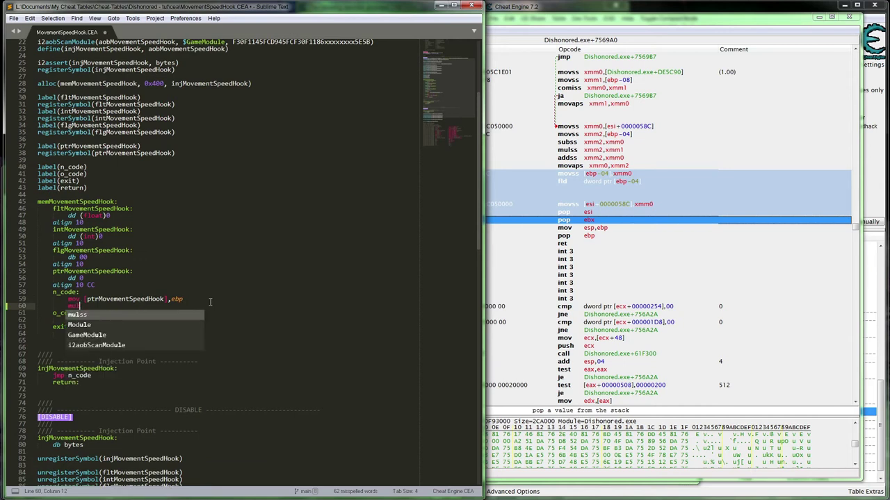
type("d")
key("BackSpace")
type("ss ")
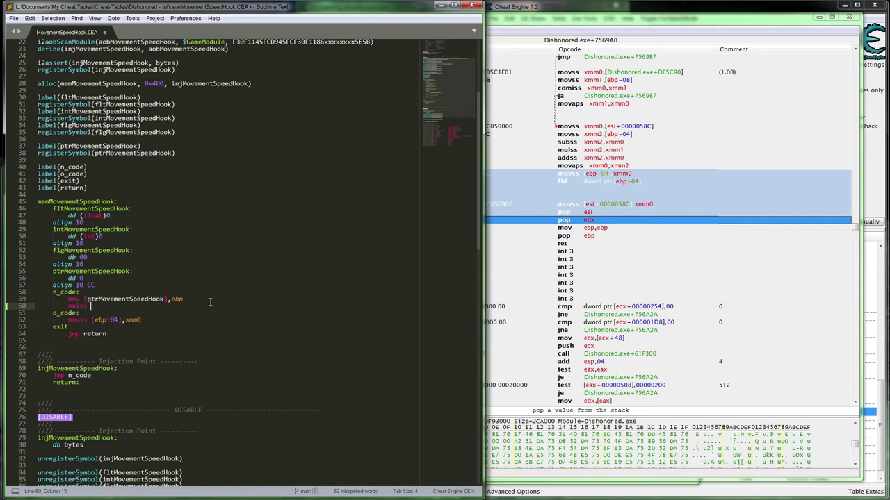
type("xmm0, flt")
key("ctrl+s")
- Set the default float of fltMovementSpeedHook to 2 in the memory block and save the script
key("Up")
key("Up")
key("Up")
key("Up")
key("Up")
key("Up")
key("Up")
key("Up")
key("Up")
key("Up")
key("Up")
key("Up")
key("Up")
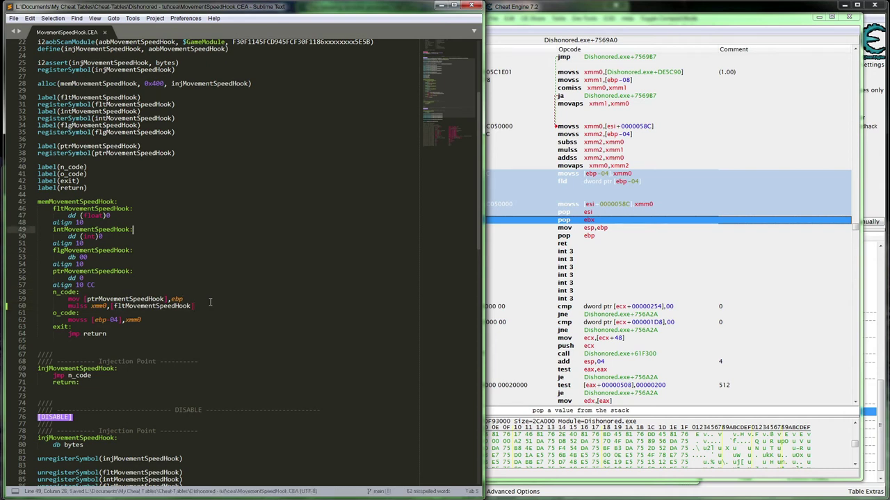
key("BackSpace")
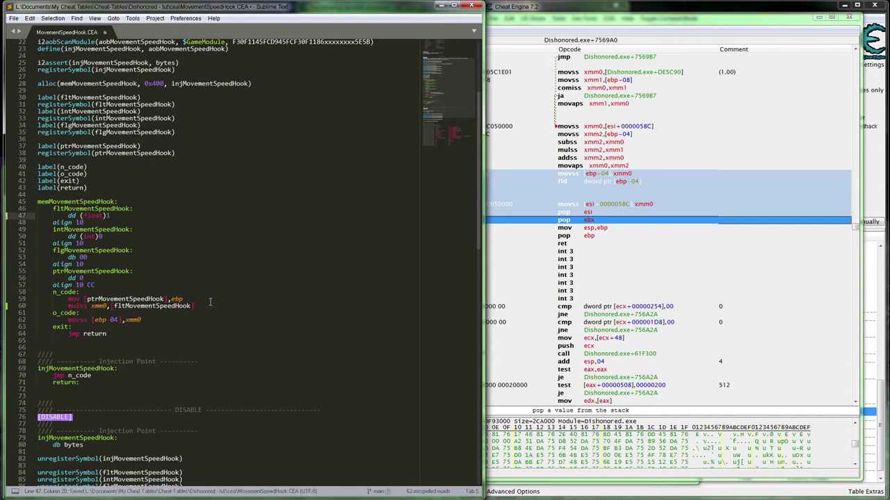
type("2")
key("ctrl+s")
- Switch to Cheat Engine, move the Movement Speed Hook group above the 316F7D8C float entry, and activate the group
left_click(762, 7)
left_click(536, 435)
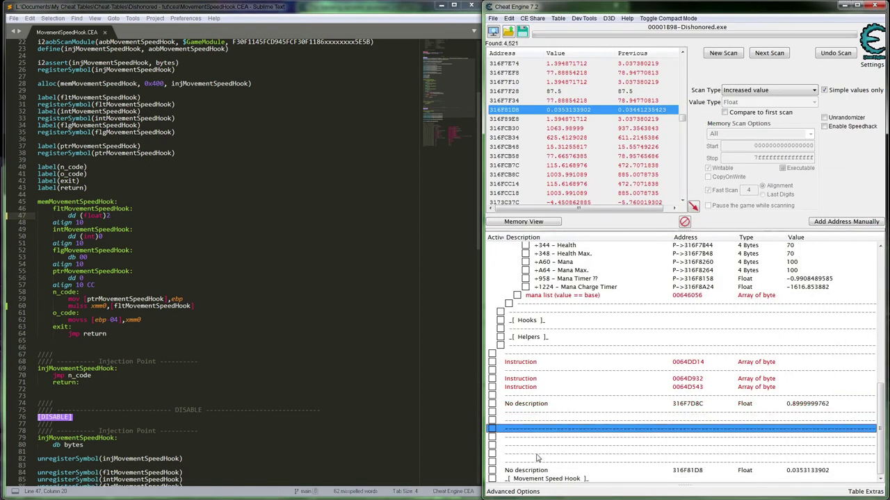
left_click_drag(528, 480, 545, 416)
key("space")
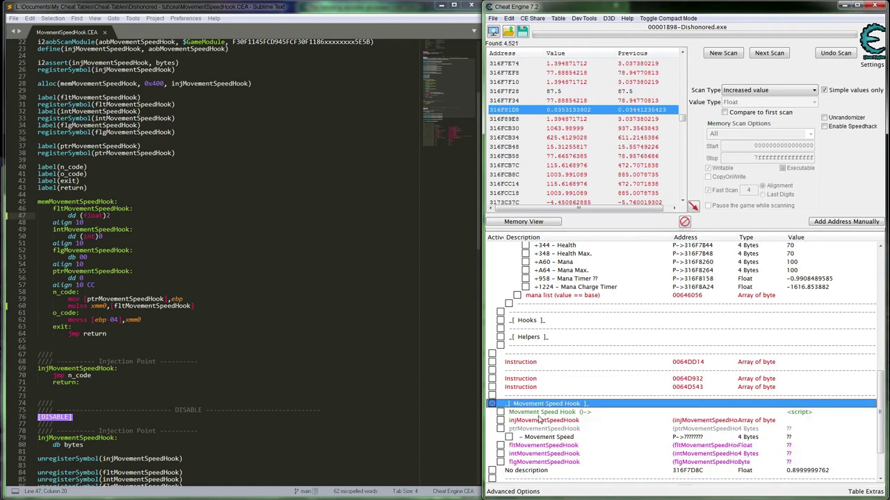
- Enable the Movement Speed Hook script and select its fltMovementSpeedHook entry
left_click(530, 413)
key("space")
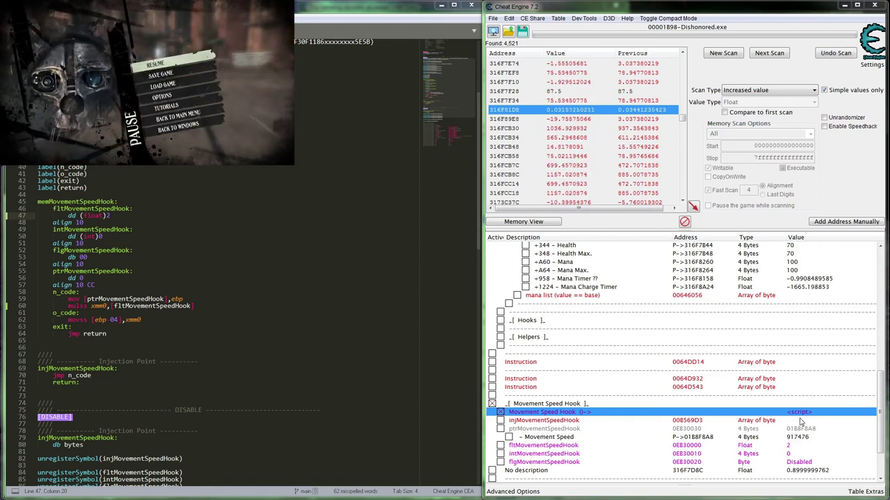
left_click(797, 448)
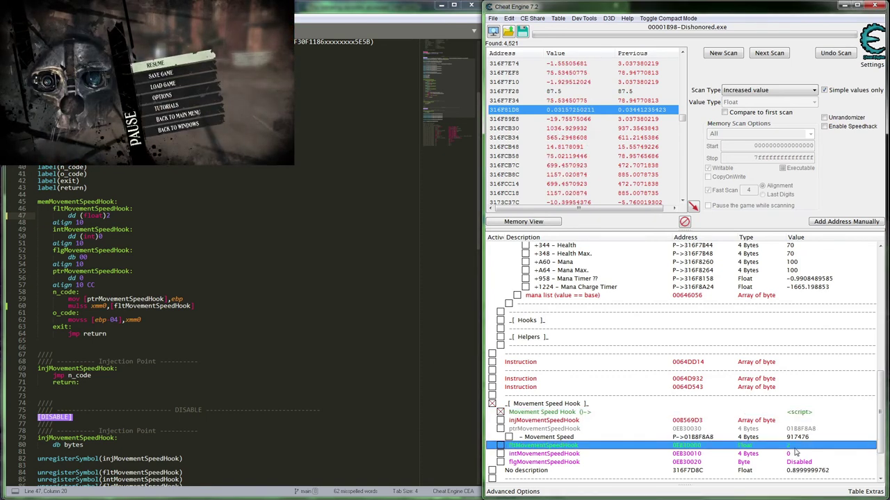
- In Sublime Text, make n_code store esi instead of ebp in ptrMovementSpeedHook and save the script
left_click(187, 312)
scroll(194, 327, "down", 9)
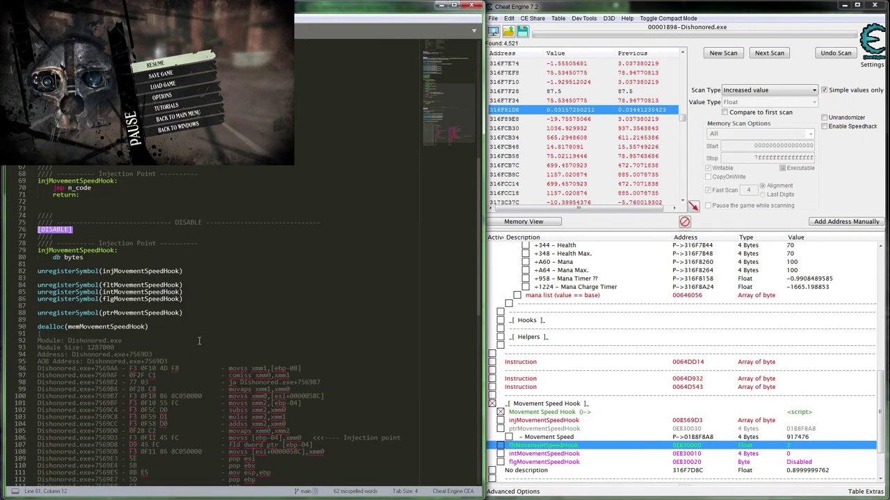
scroll(199, 341, "up", 4)
double_click(177, 195)
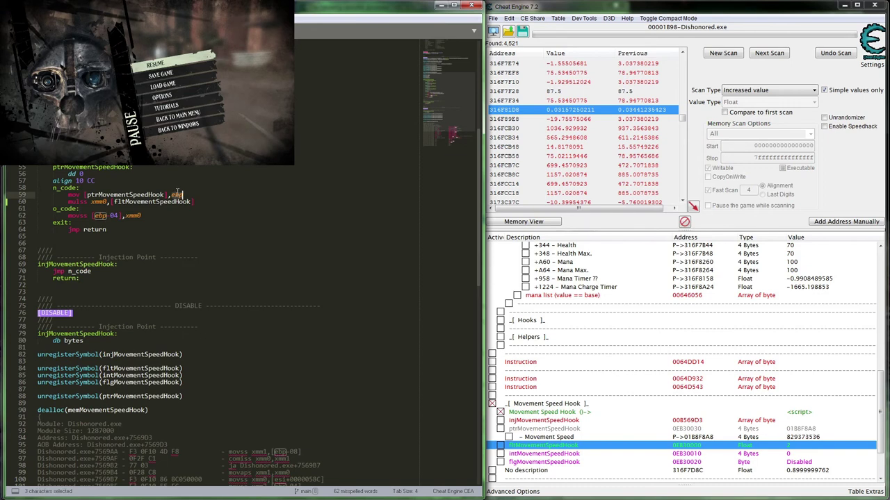
type("esi")
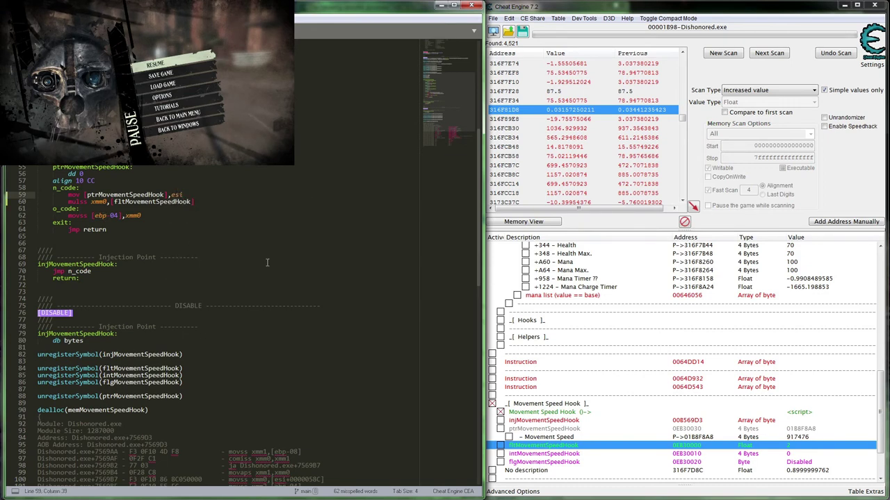
key("ctrl+s")
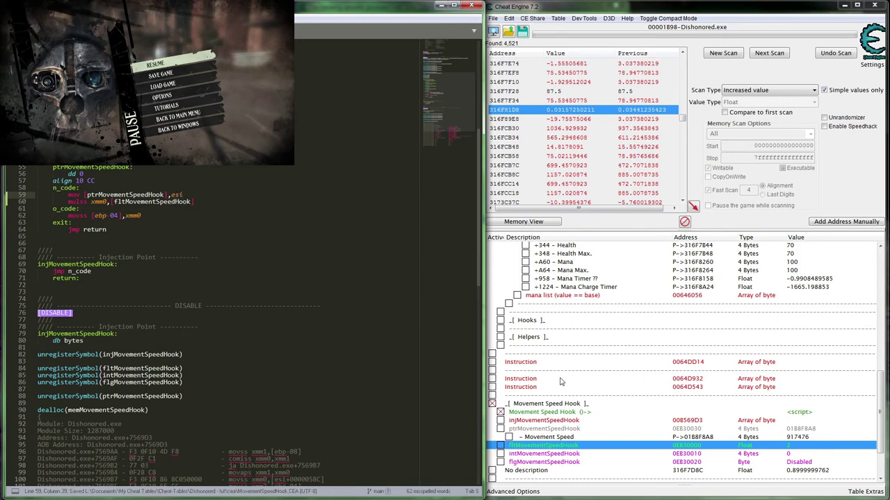
- Disable the Movement Speed Hook script, set fltMovementSpeedHook's default float to 1.25 in the file, and save it
left_click(501, 413)
left_click(130, 125)
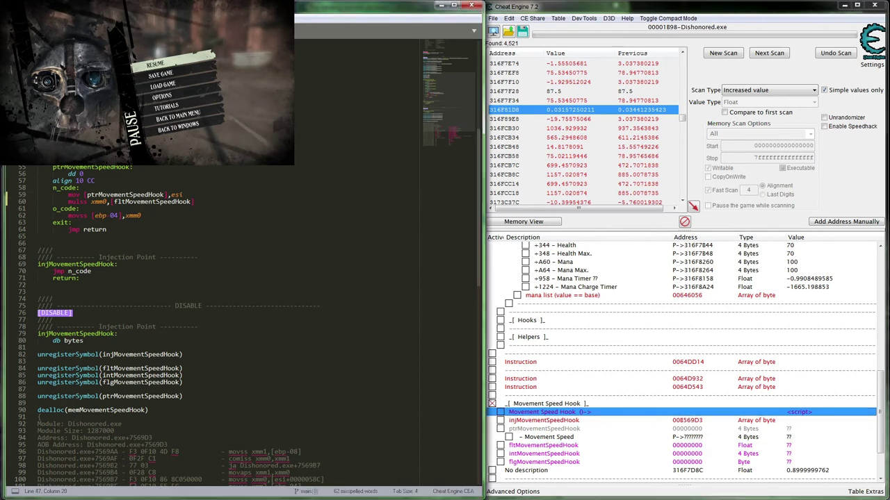
key("Right")
key("Right")
key("ctrl+s")
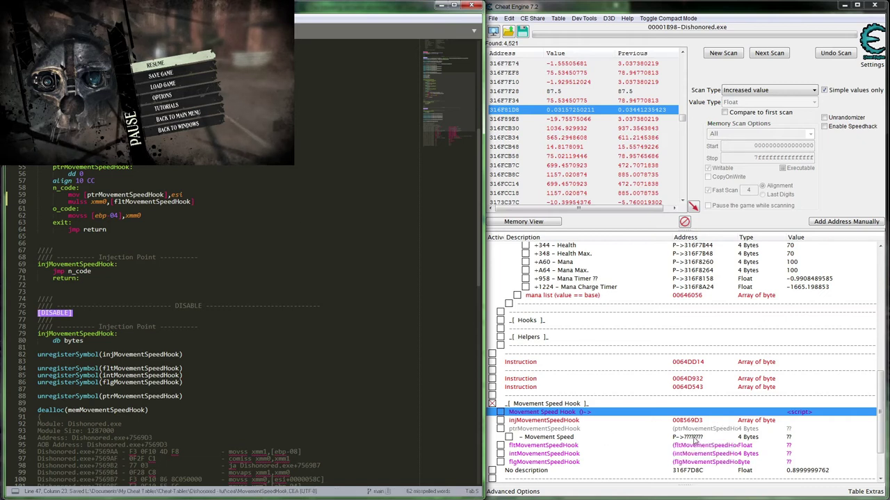
- Give the Movement Speed pointer entry the offset 58C and prefix its description with +58C
left_click(334, 431)
scroll(334, 432, "down", 9)
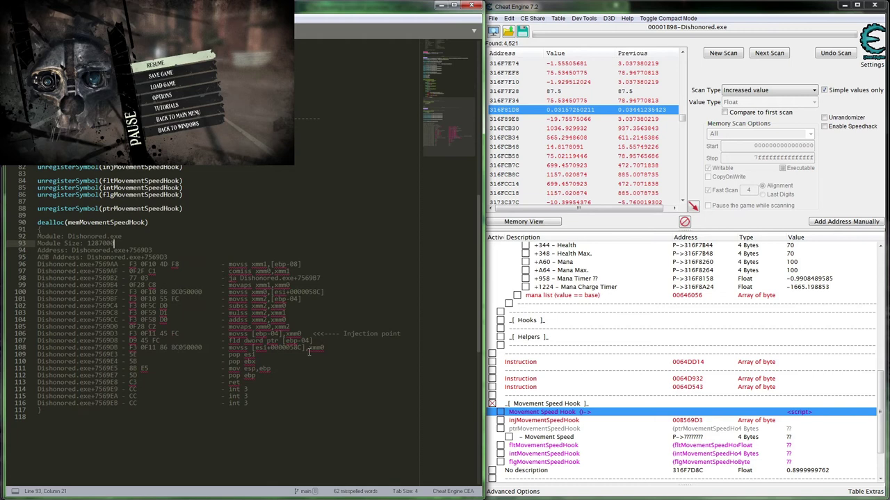
double_click(718, 436)
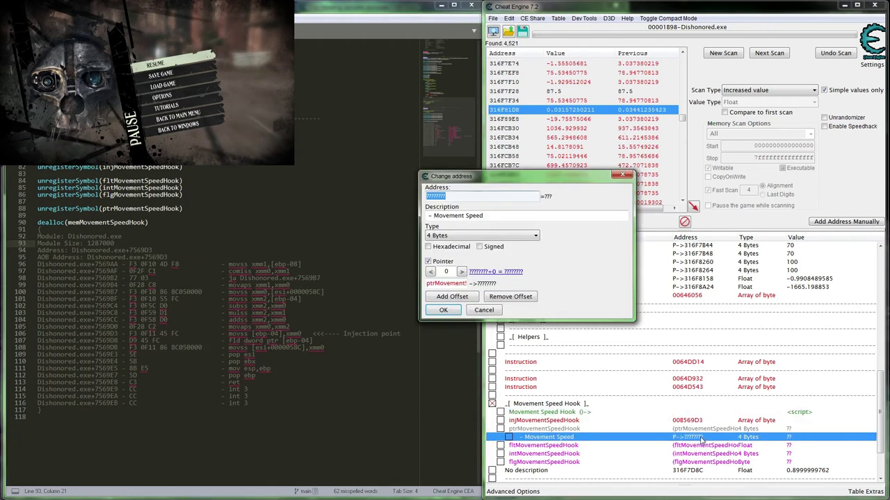
double_click(448, 272)
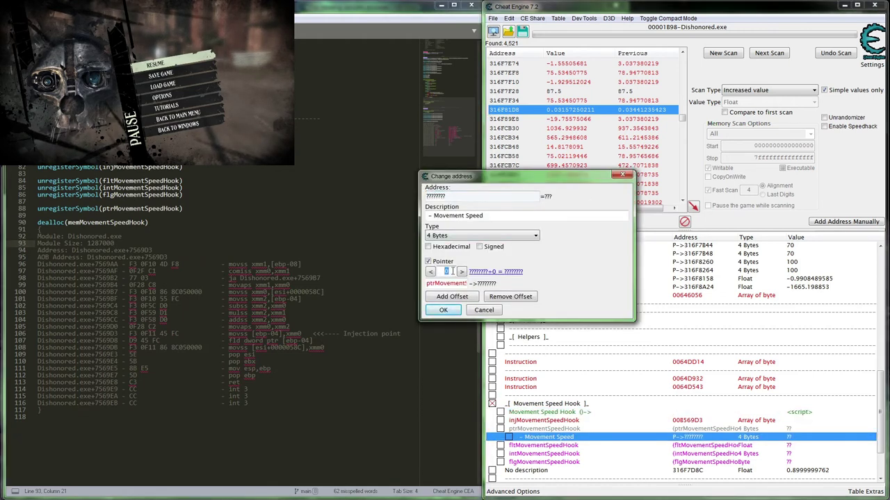
type("58C")
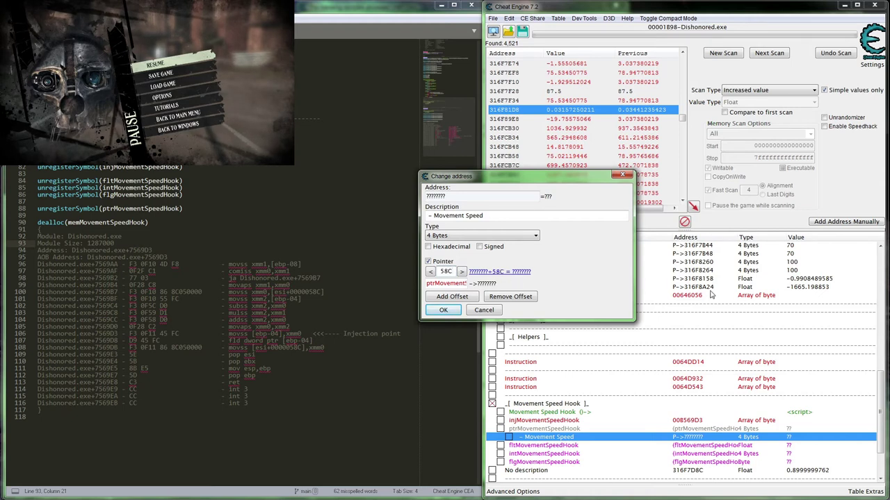
key("ctrl+a")
key("ctrl+c")
left_click(428, 216)
type("+")
key("ctrl+v")
key("Return")
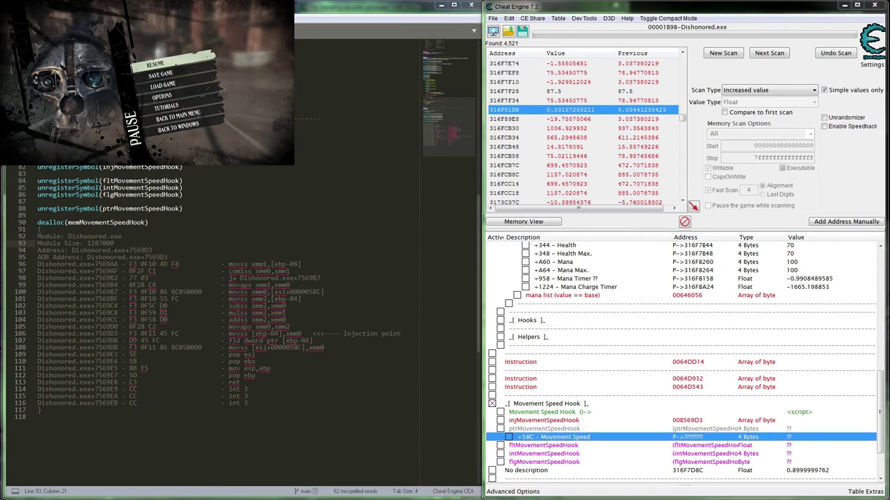
- Enable the Movement Speed Hook script again and test the player's movement in Dishonored, pausing the game when done
left_click(544, 421)
left_click(531, 413)
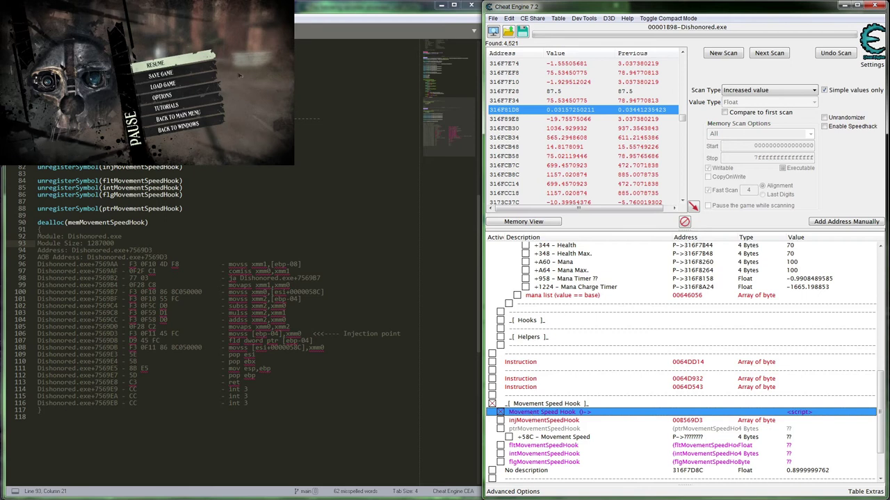
key("Escape")
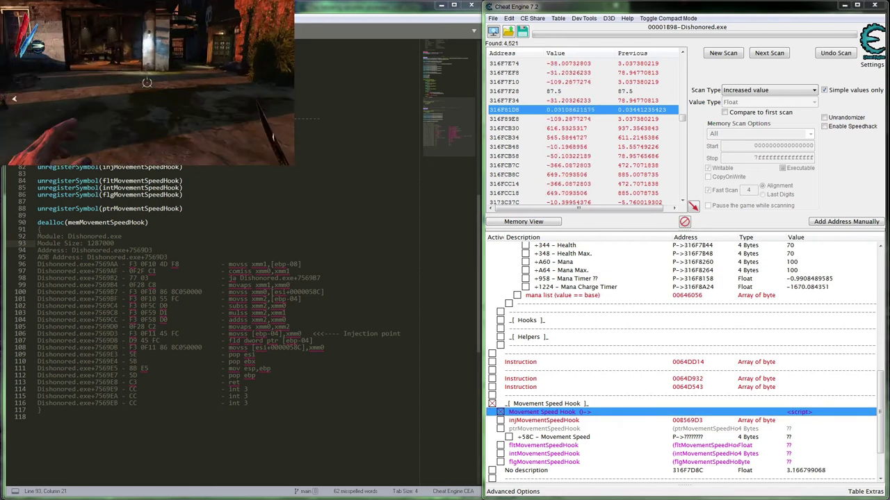
key("w")
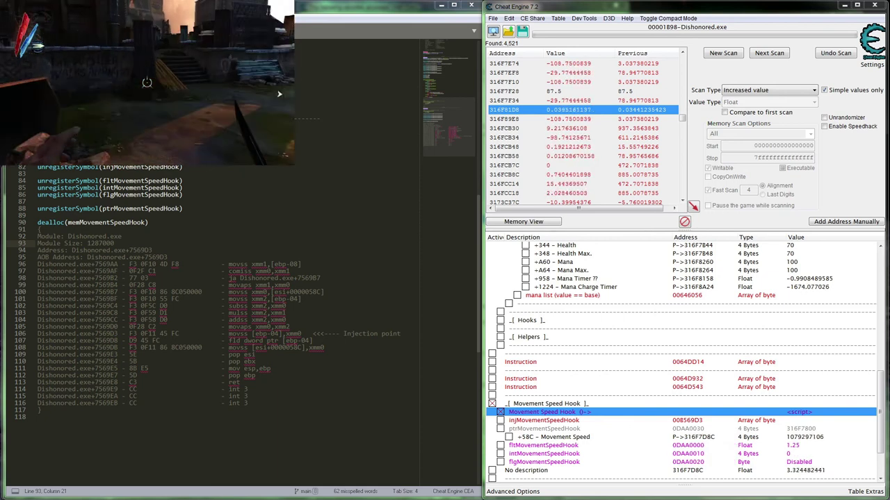
key("space")
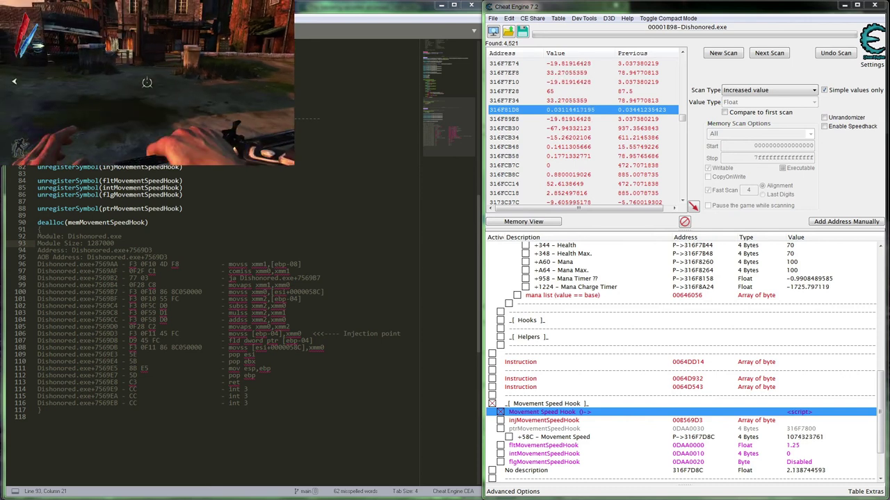
key("Escape")
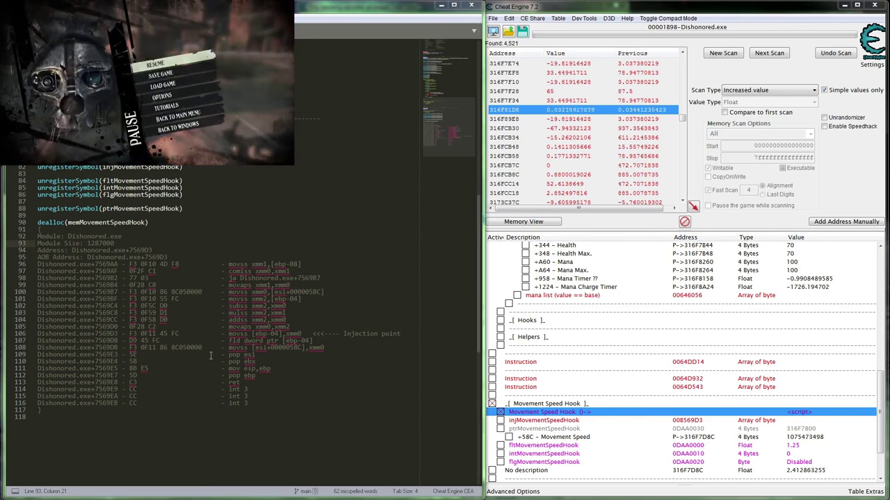
- Set the value of fltMovementSpeedHook to 1.125 in the cheat table
left_click(331, 315)
scroll(327, 320, "up", 9)
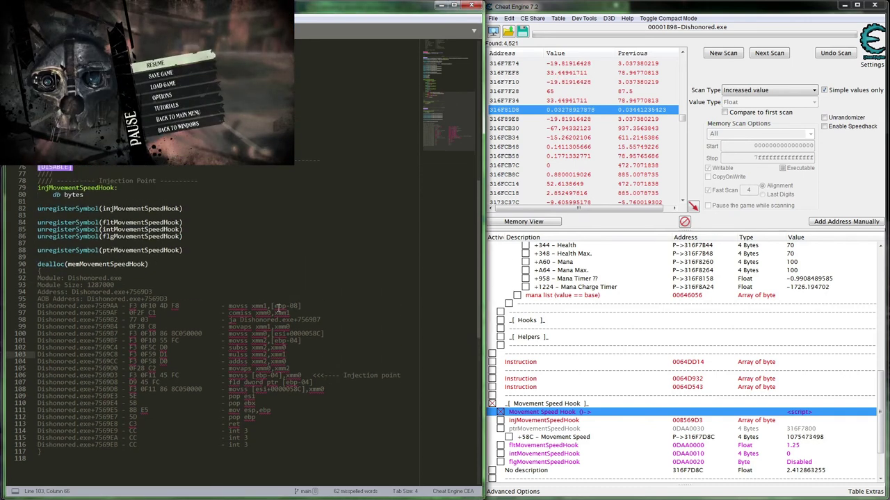
double_click(805, 446)
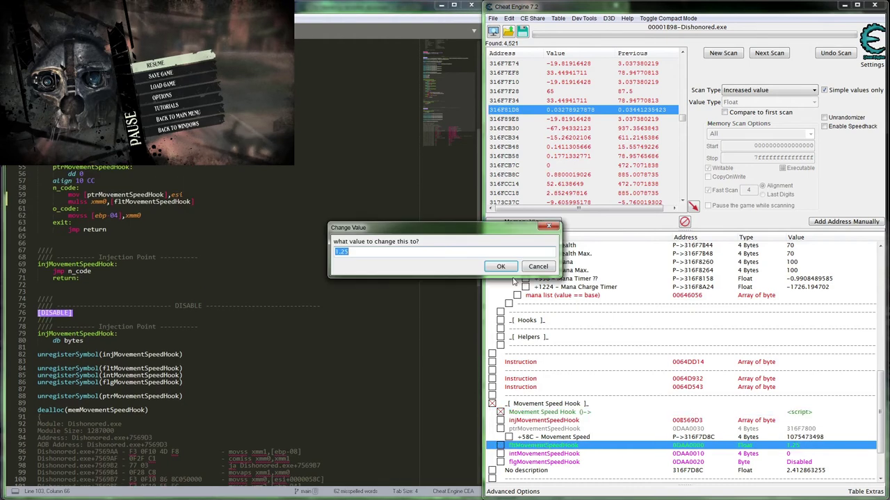
left_click(341, 252)
type("1")
left_click(501, 266)
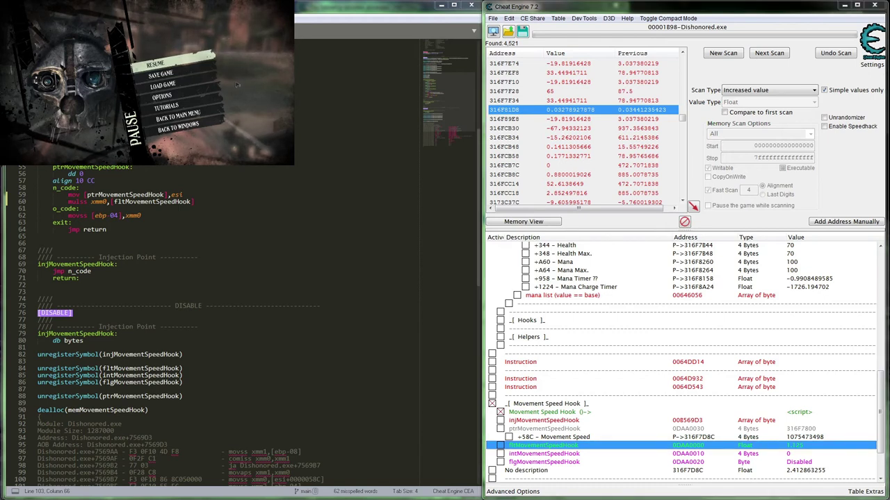
- Change the value type of the +58C - Movement Speed entry to Float
left_click(742, 437)
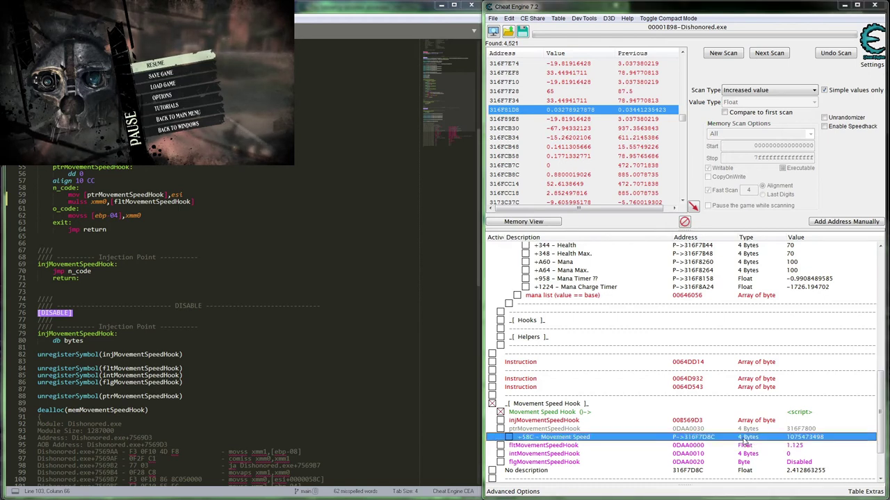
left_click(699, 473)
scroll(699, 474, "down", 2)
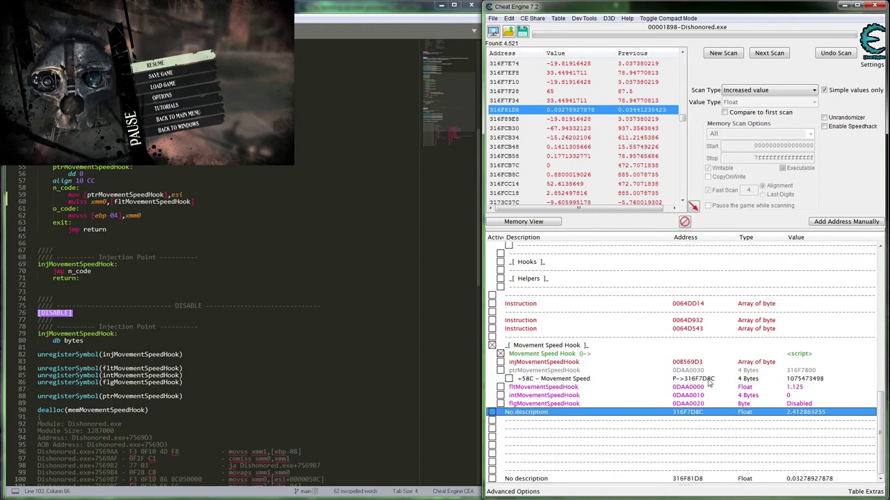
double_click(747, 379)
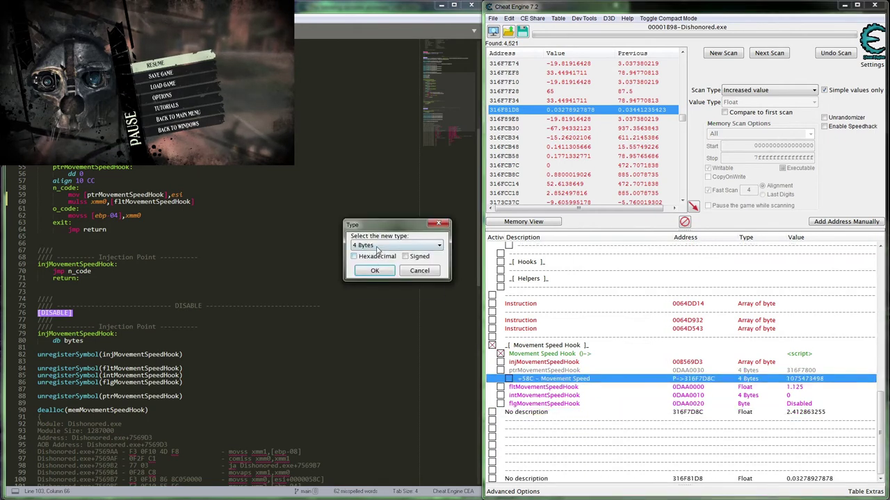
left_click(378, 247)
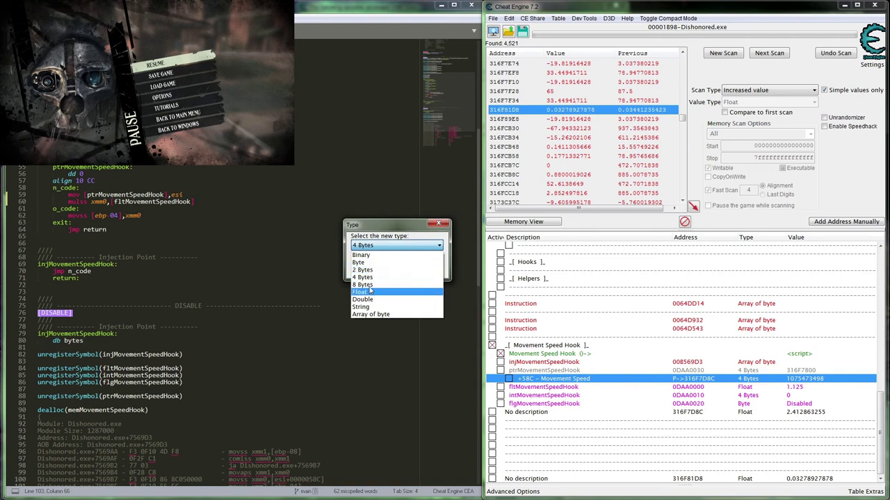
left_click(371, 293)
left_click(372, 275)
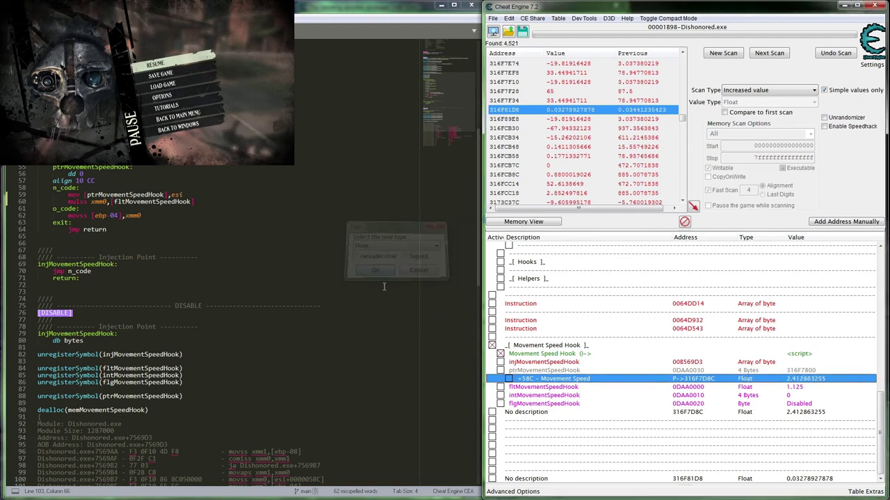
- Set the value of the +58C - Movement Speed pointer entry to .90 in the cheat table
double_click(807, 380)
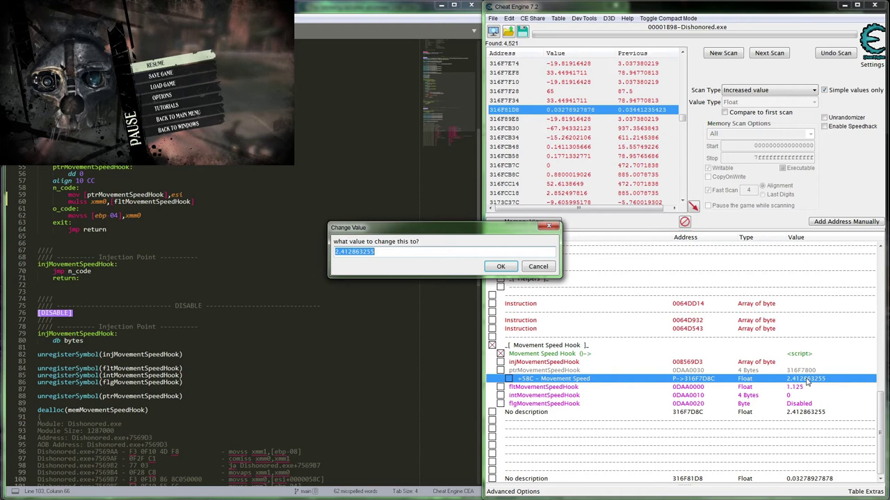
type(".90")
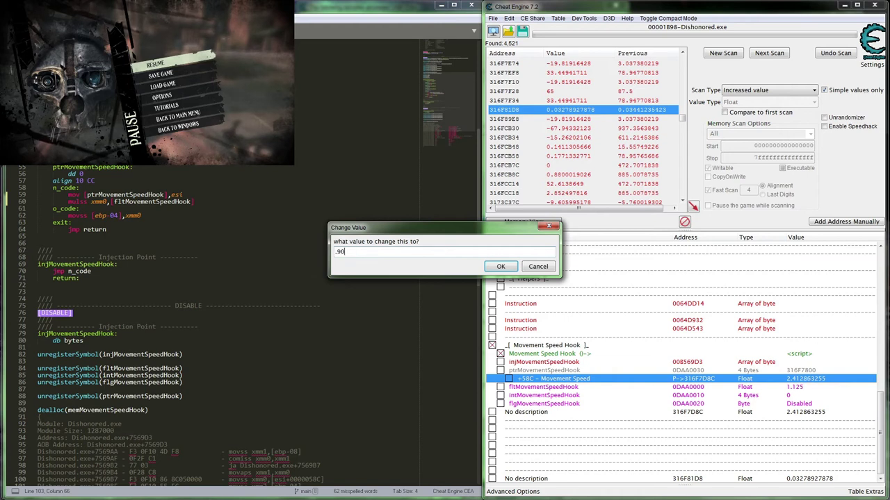
key("Return")
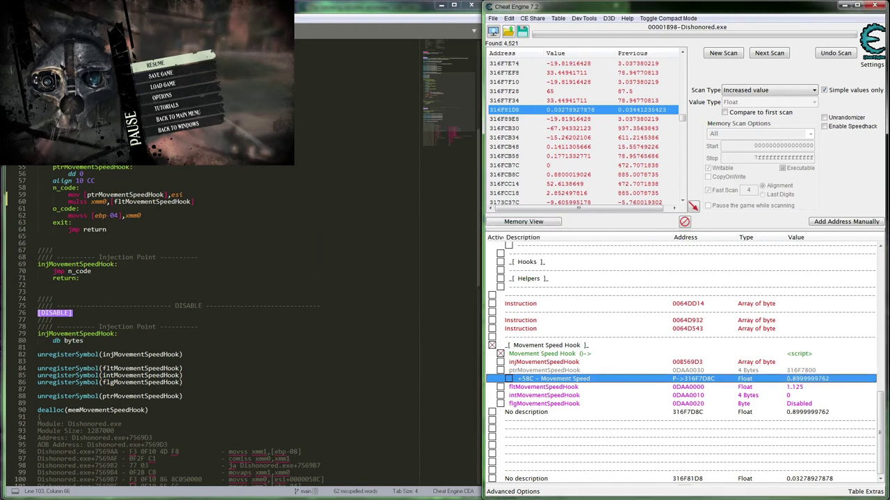
- Resume Dishonored and move the player forward to test the edited movement speed, pausing the game when done
left_click(267, 81)
key("Escape")
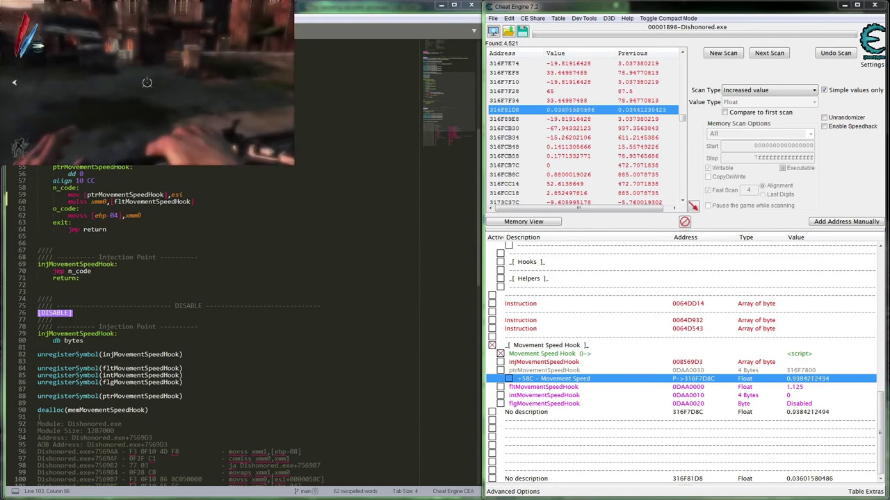
key("w")
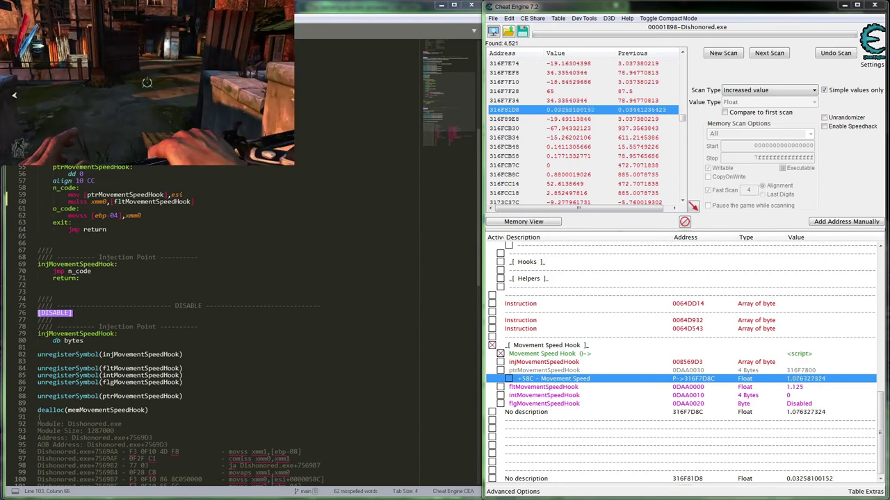
key("w")
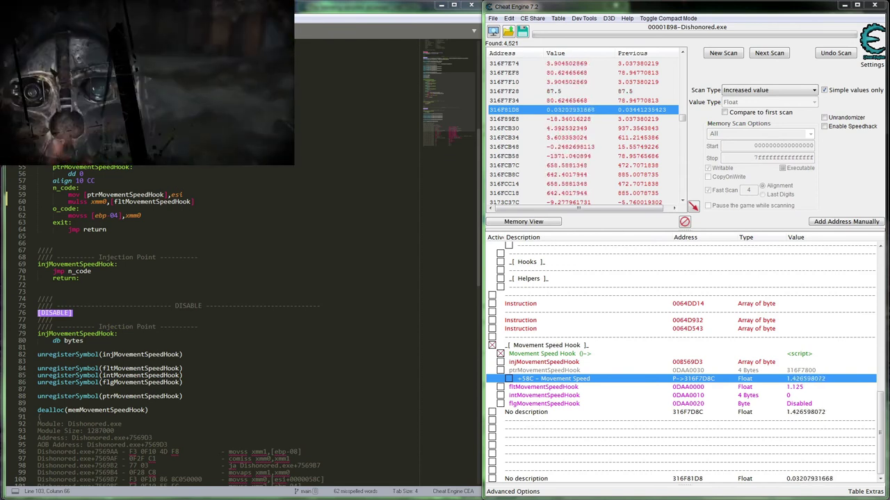
key("Escape")
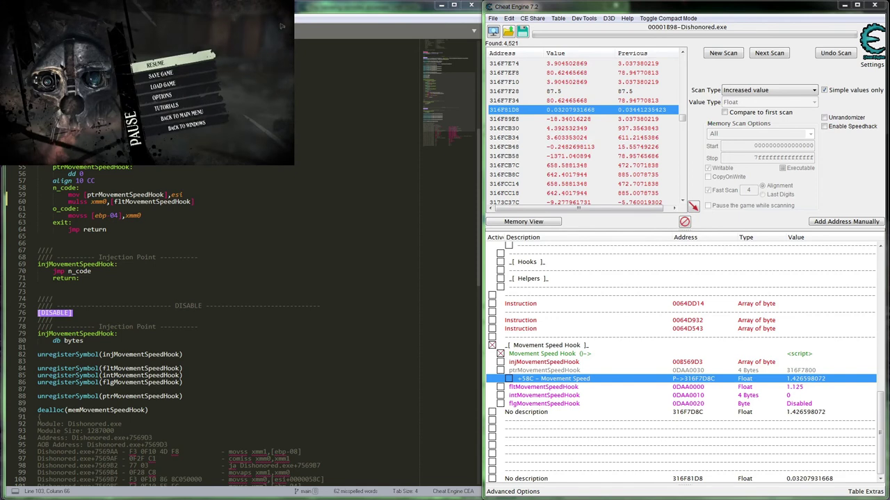
- Set the value of fltMovementSpeedHook to 1.25 in the cheat table
double_click(793, 387)
left_click(345, 251)
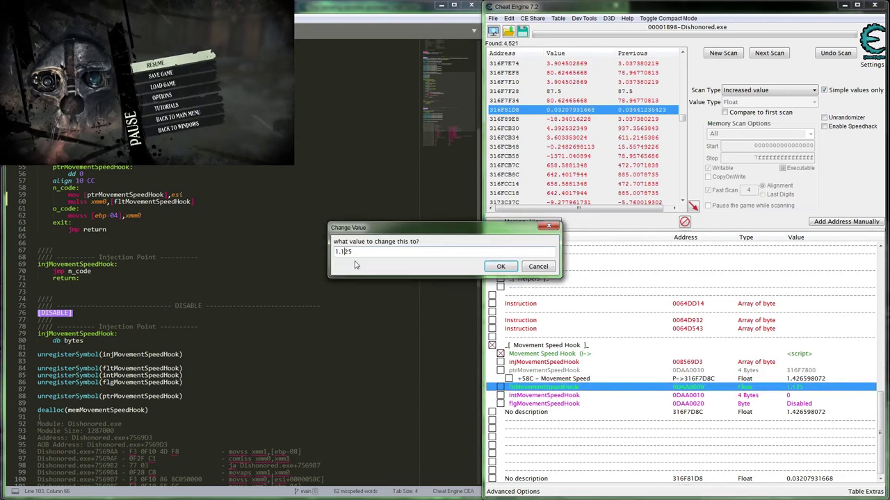
key("BackSpace")
key("Return")
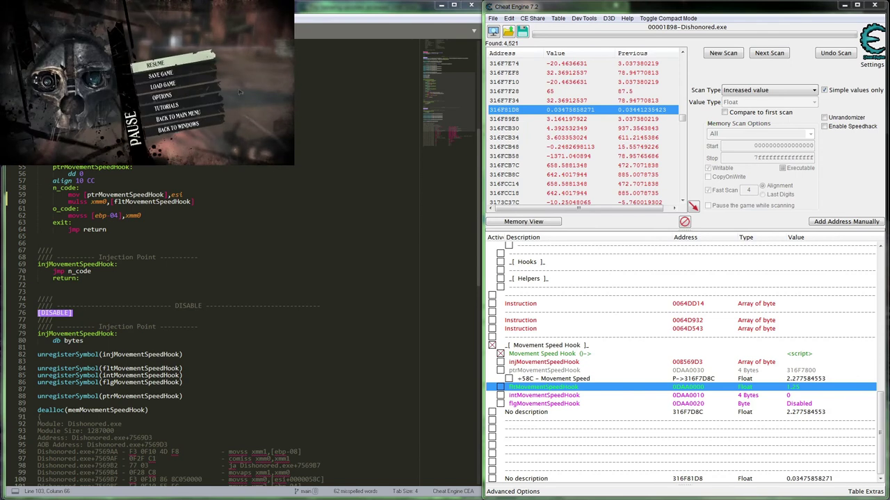
- Return the fltMovementSpeedHook multiplier to 1.125 in the cheat table
double_click(801, 388)
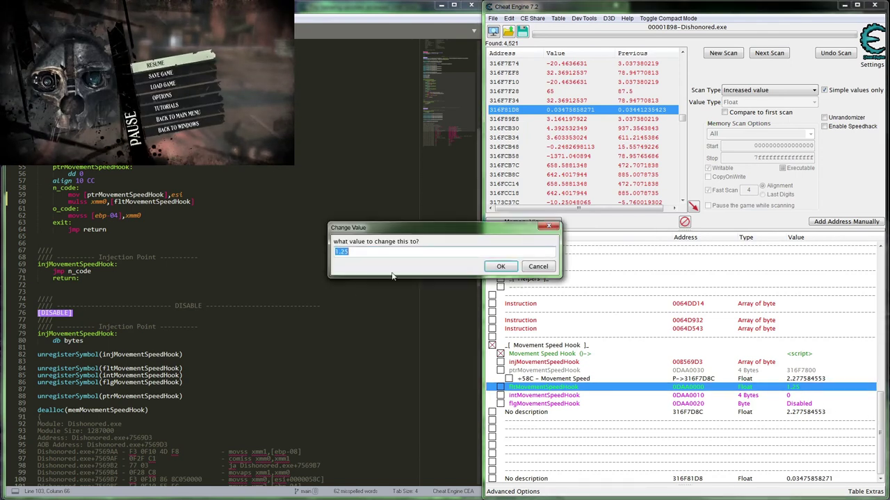
left_click(341, 252)
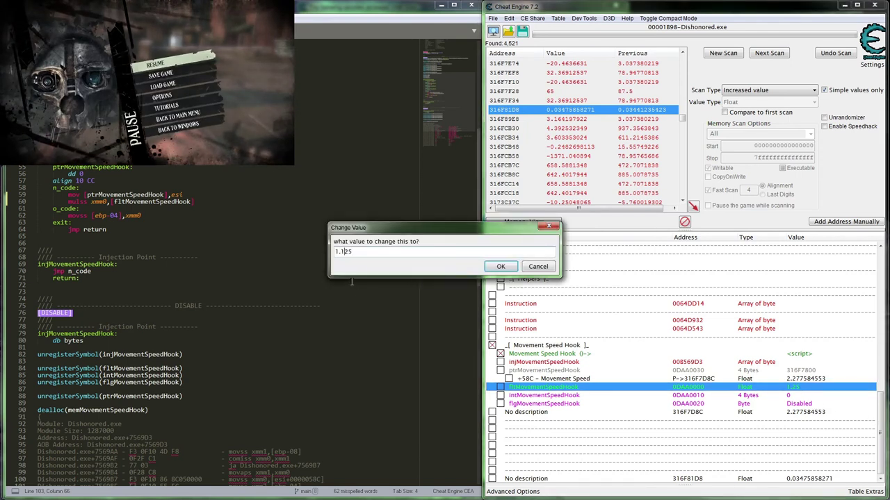
key("Return")
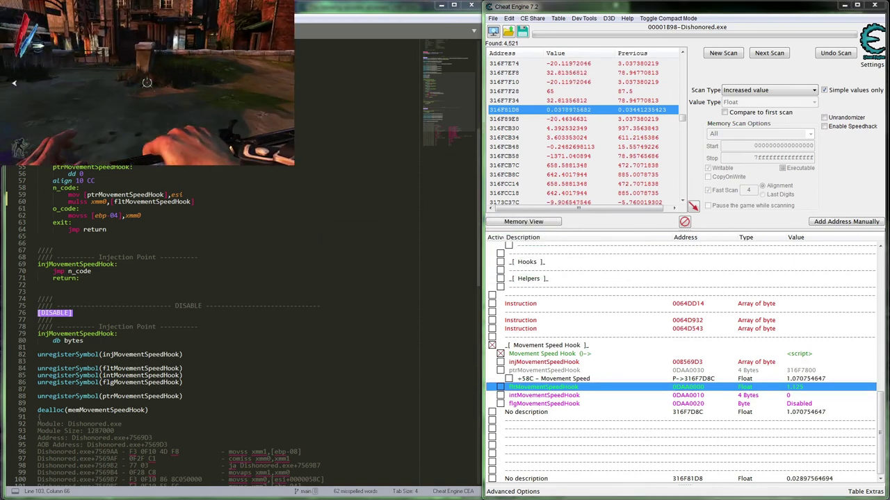
- Run the player forward in Dishonored to test the 1.125 speed multiplier, pausing the game when done
key("w")
key("w")
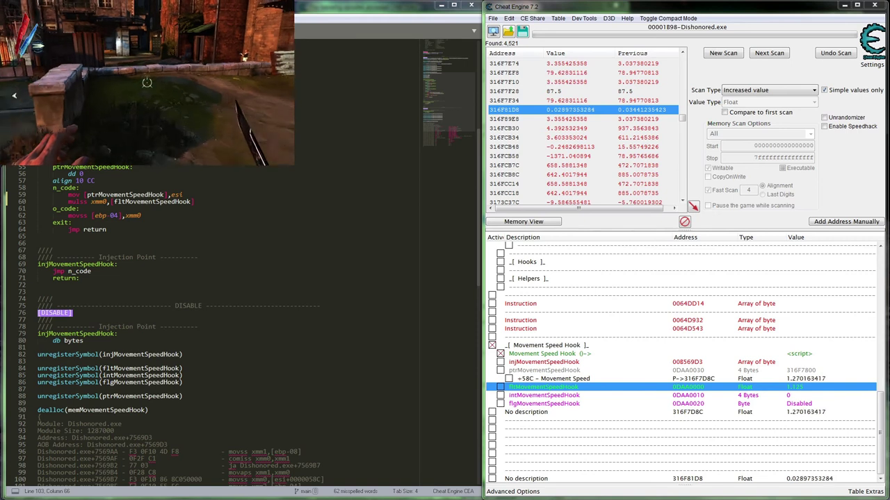
key("w")
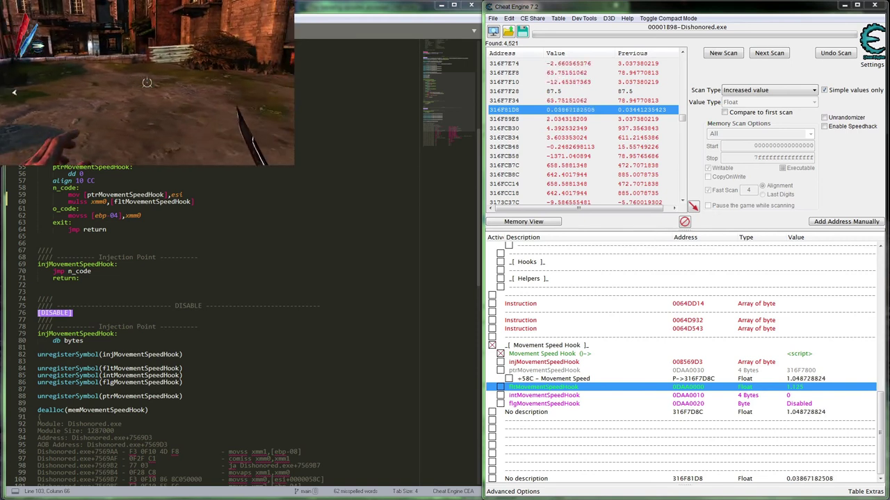
key("Escape")
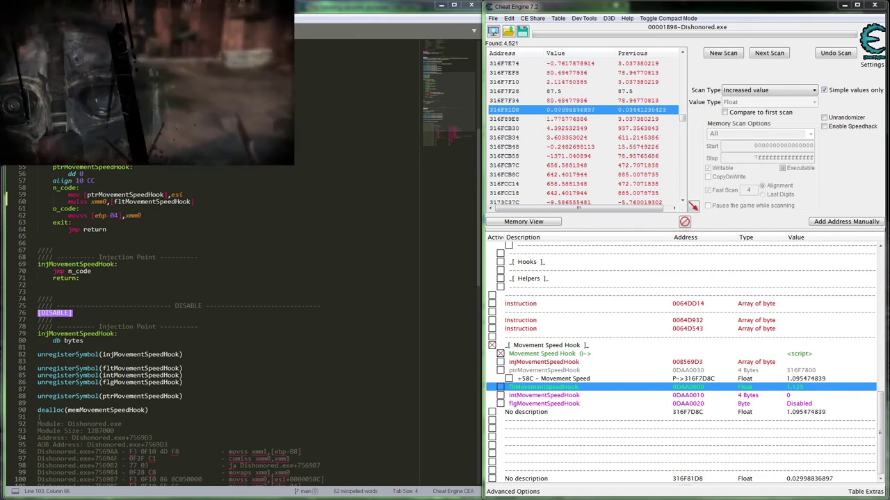
- Disable the Movement Speed Hook script and test the player's unmodified movement in Dishonored, pausing the game when done
left_click(500, 354)
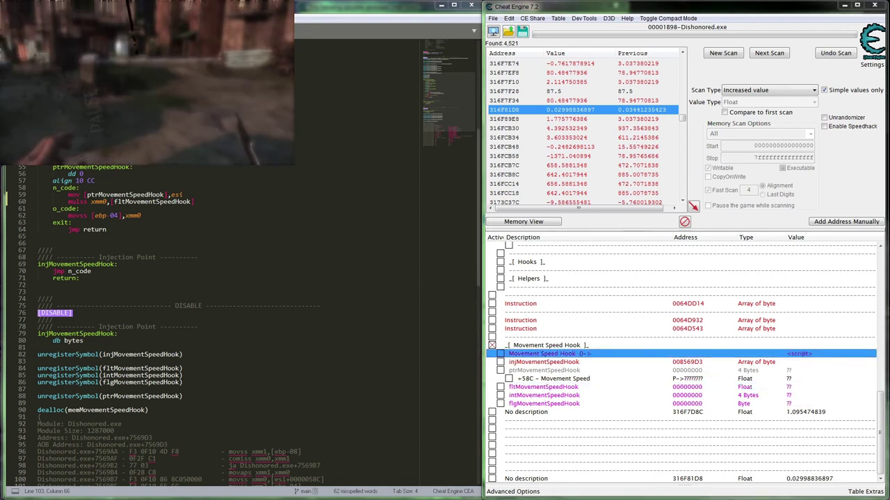
key("w")
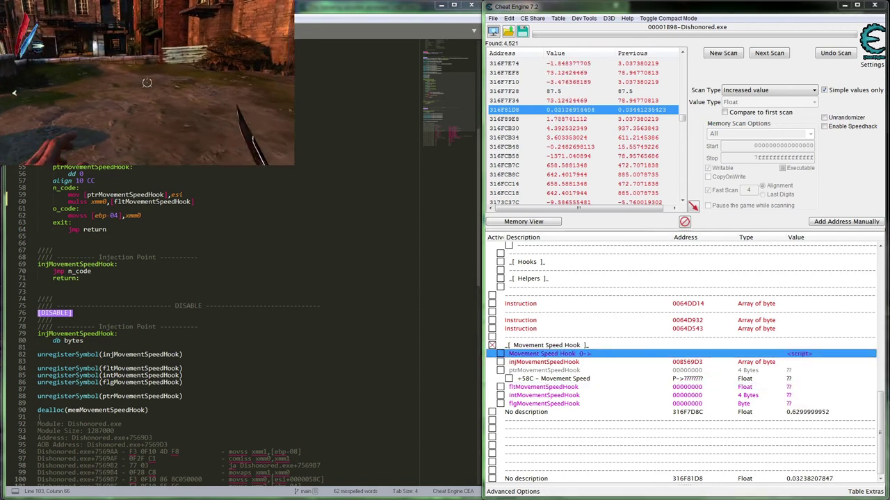
key("w")
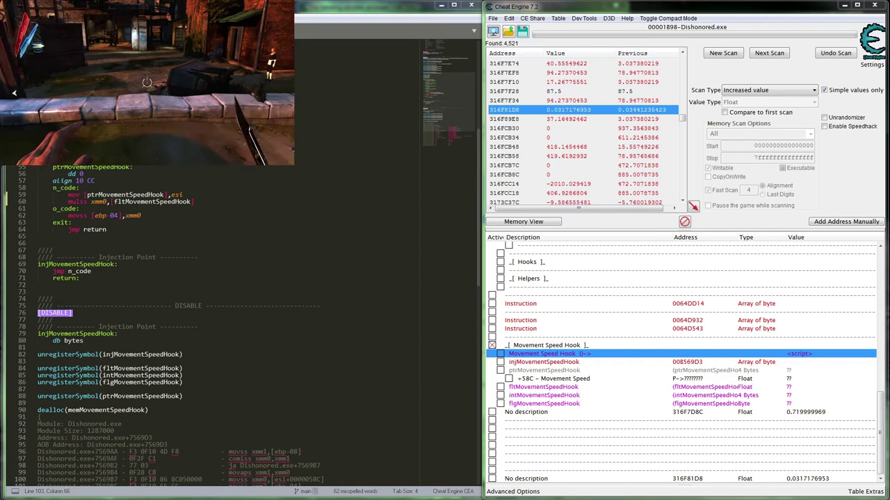
key("Escape")
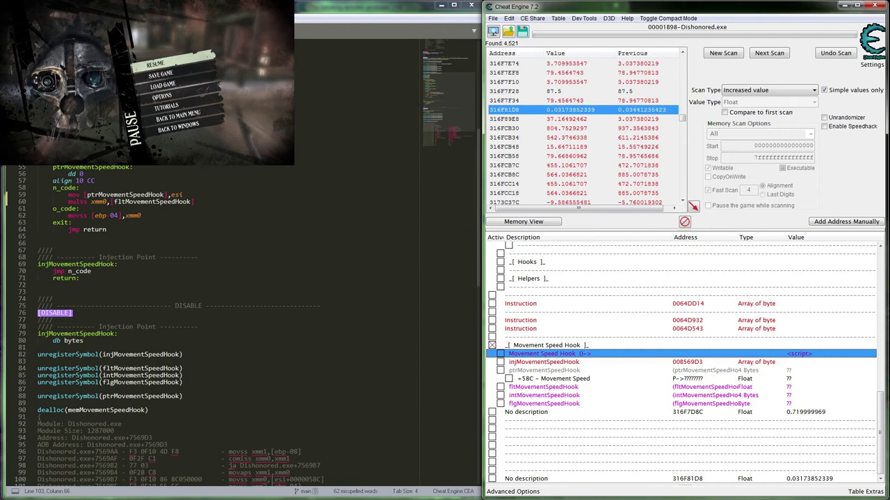
- Change the default float of fltMovementSpeedHook on line 47 of the script to 1.125 and save the file
scroll(209, 313, "up", 8)
left_click(114, 278)
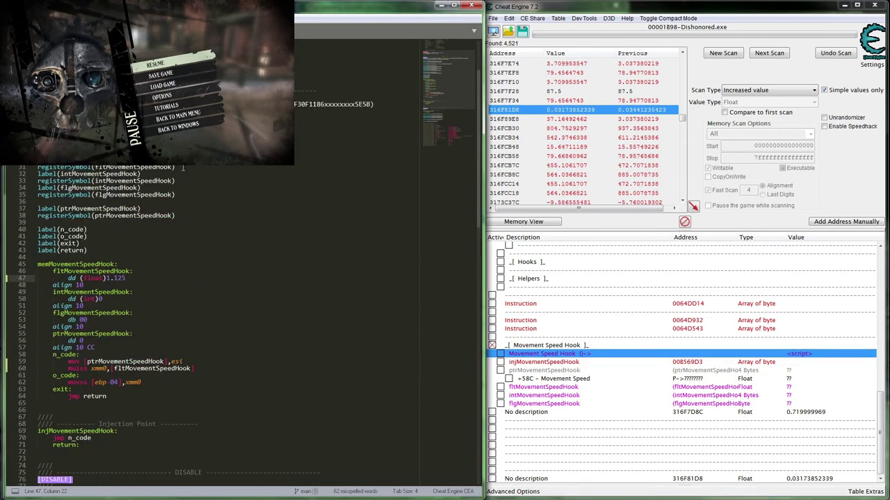
type("1")
key("ctrl+s")
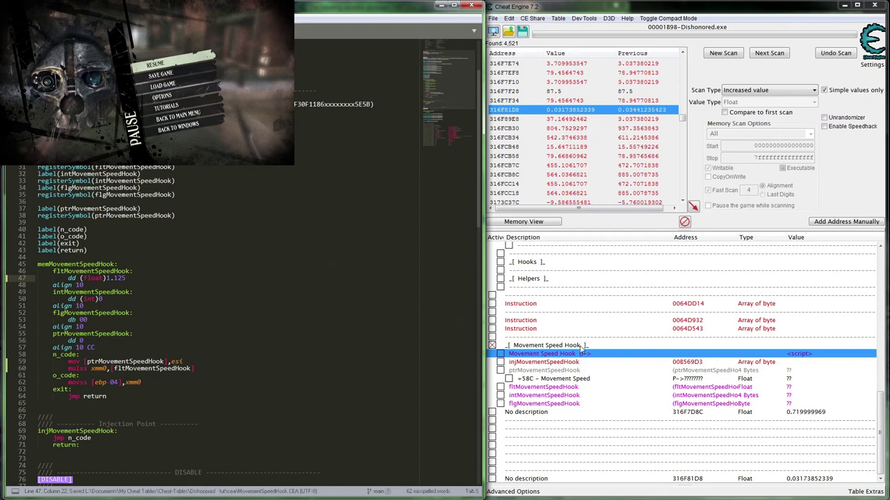
- Enable the Movement Speed Hook script with its new default and test walking in several directions in Dishonored
left_click(500, 354)
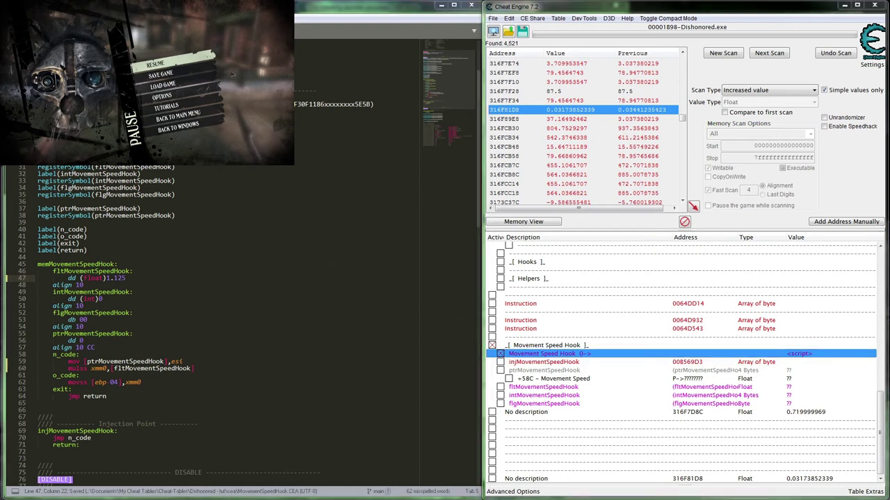
key("Escape")
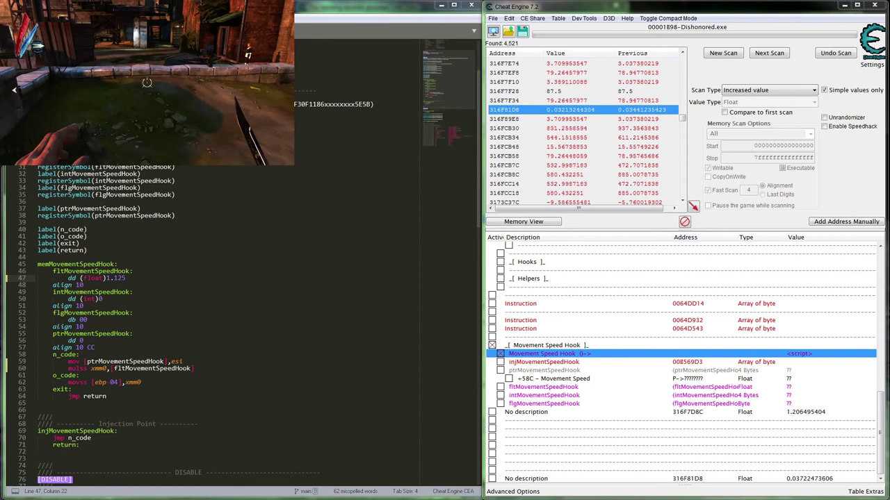
key("w")
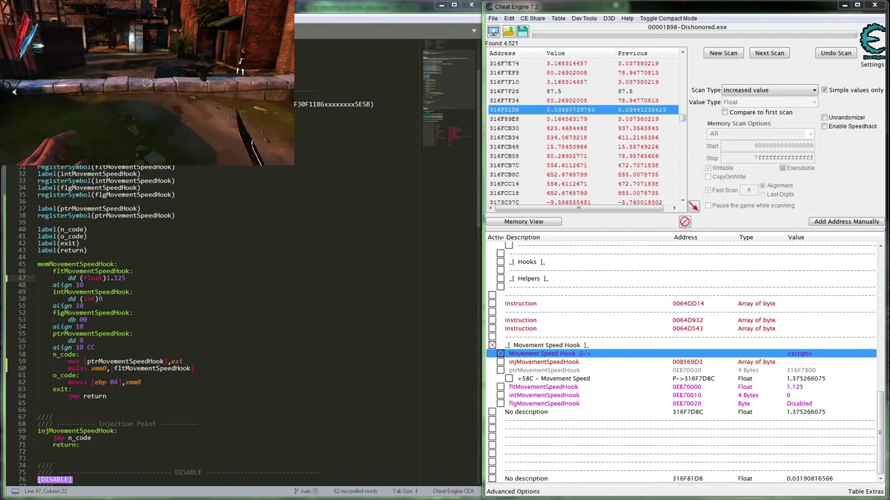
key("s")
key("d")
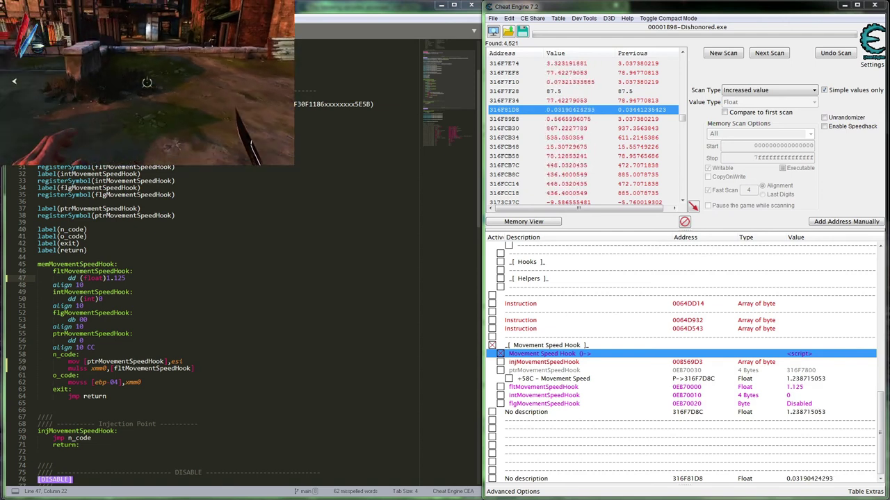
key("w")
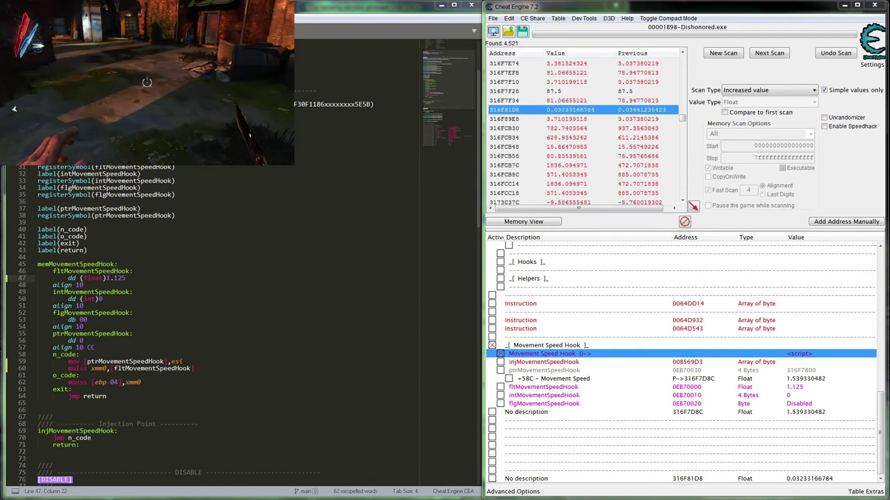
key("w")
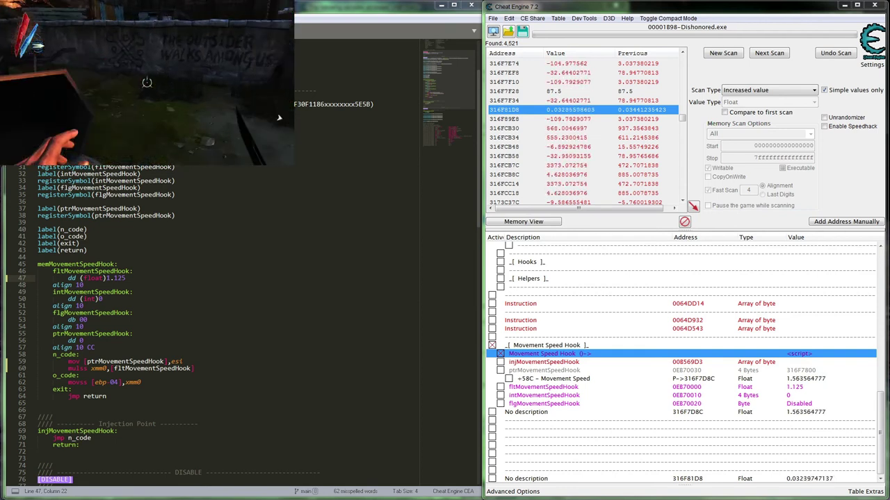
key("w")
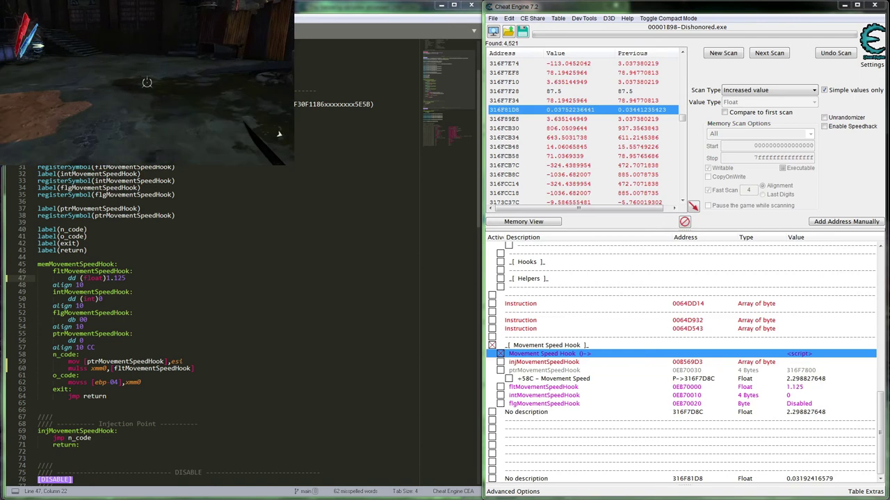
- Test the hooked movement speed in Dishonored while toggling crouch and sprinting around the area
key("w")
key("c")
key("w")
key("w")
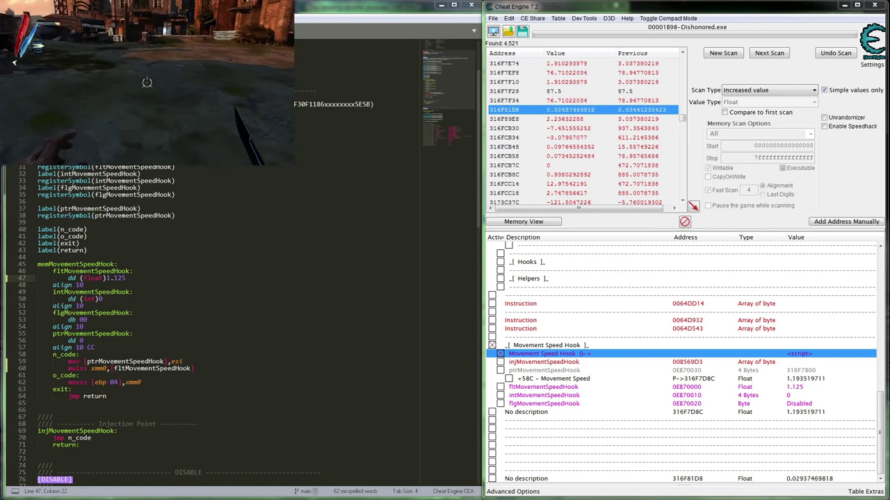
key("w")
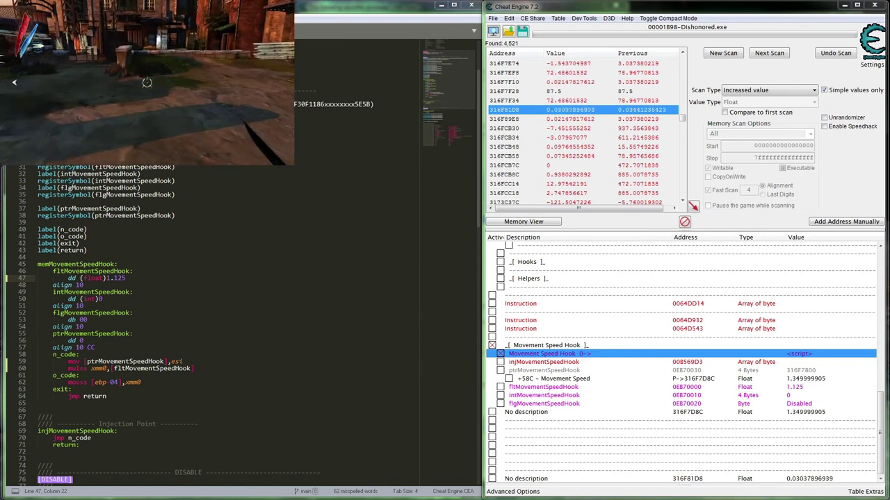
key("w")
key("w")
key("shift")
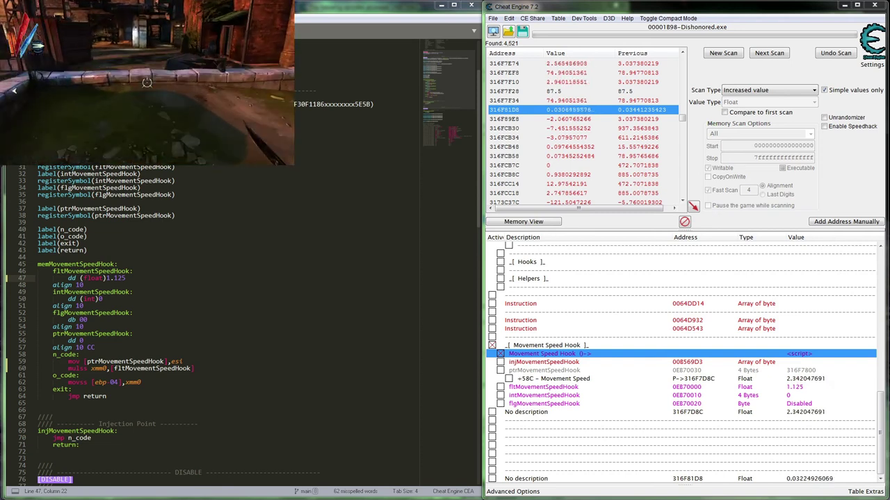
key("w")
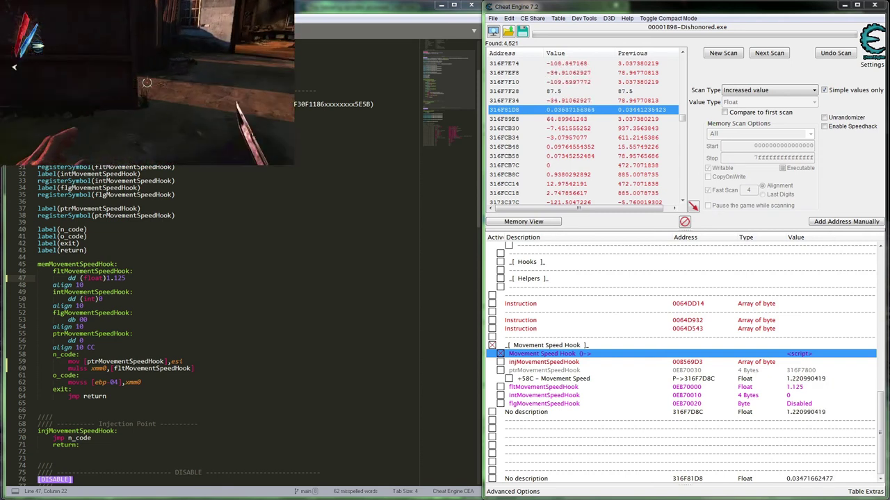
key("w")
key("shift")
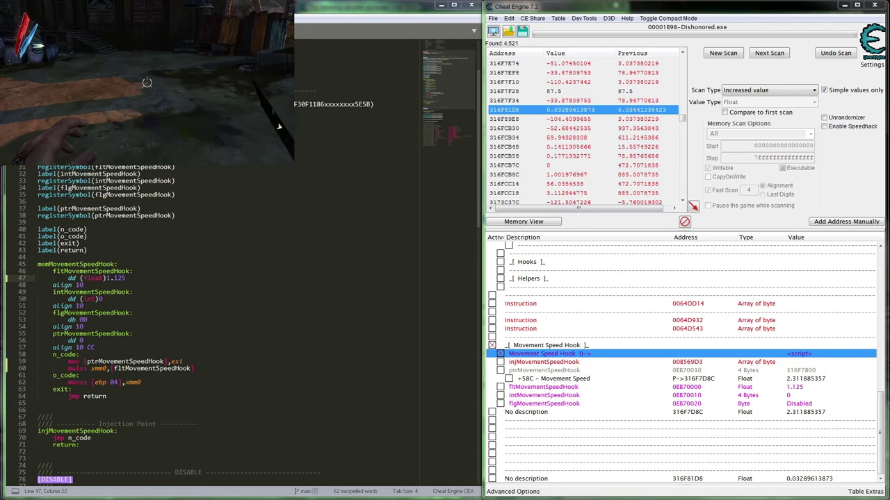
key("w")
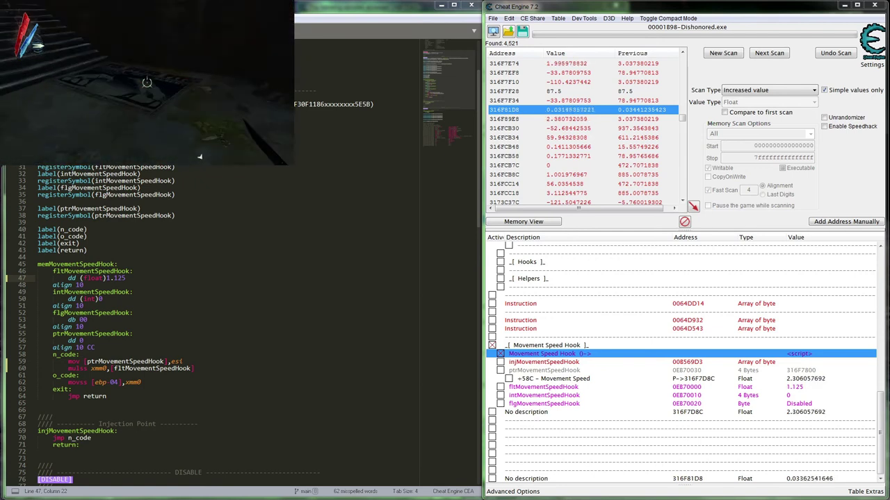
key("w")
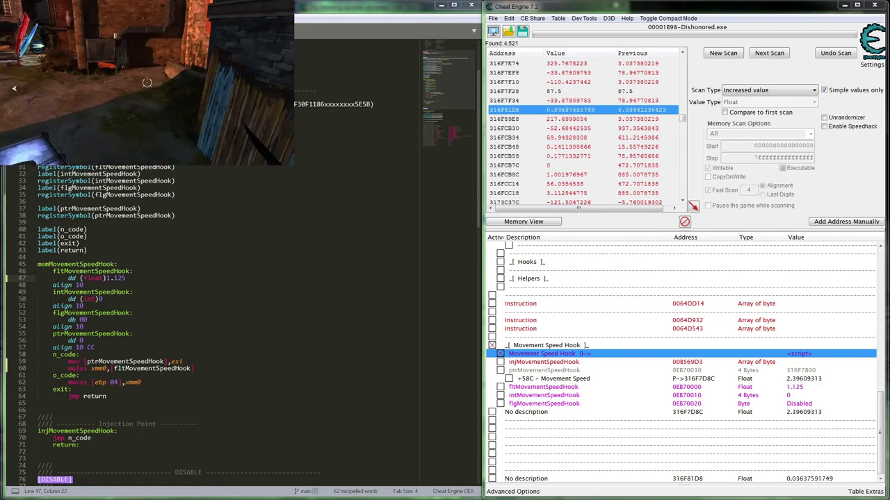
- Test the hooked movement speed in Dishonored by walking through the yard, stairs and buildings, pausing the game when done
key("w")
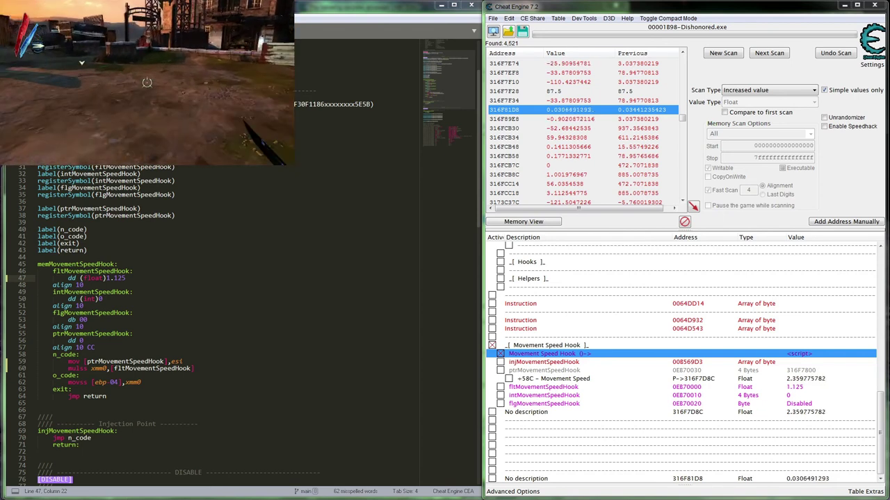
key("w")
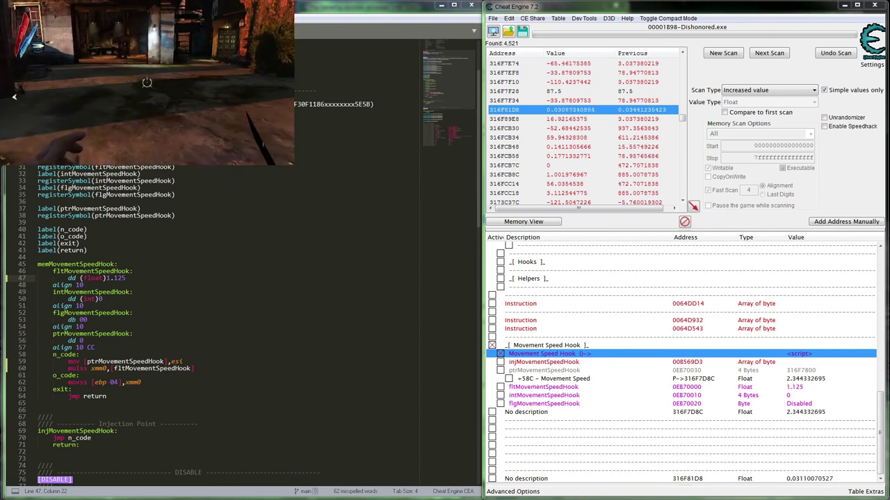
key("w")
key("w")
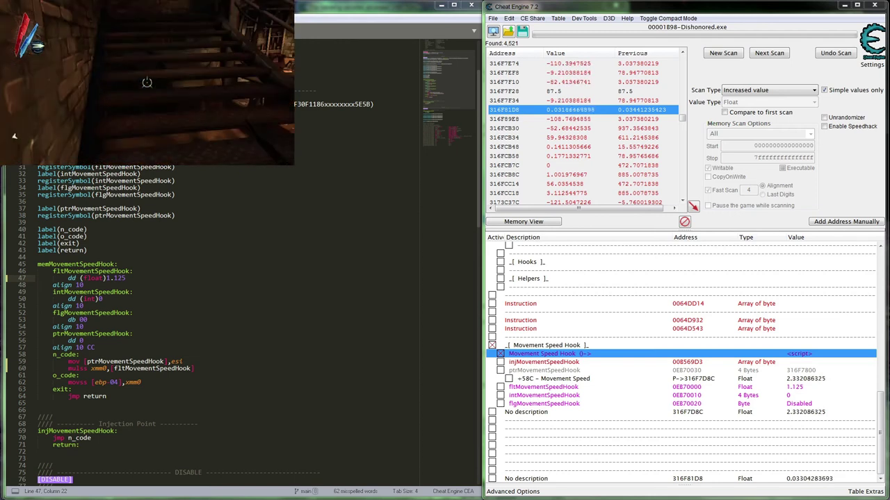
key("w")
key("w")
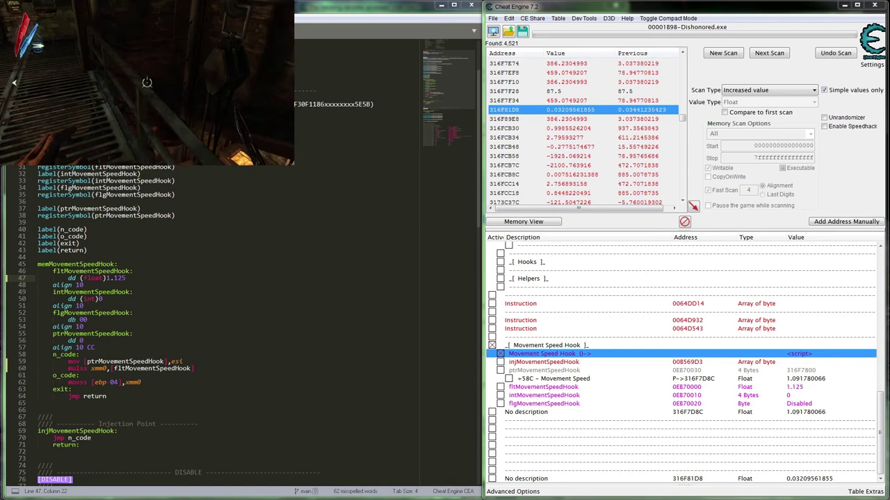
key("w")
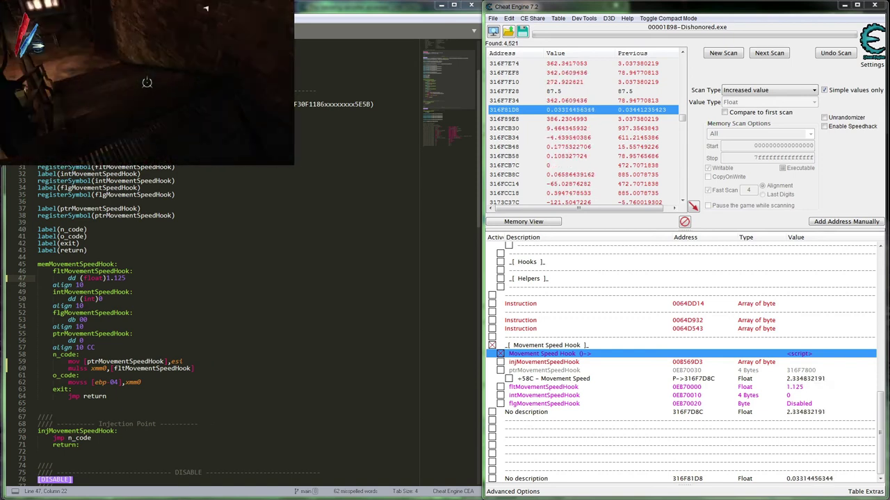
key("w")
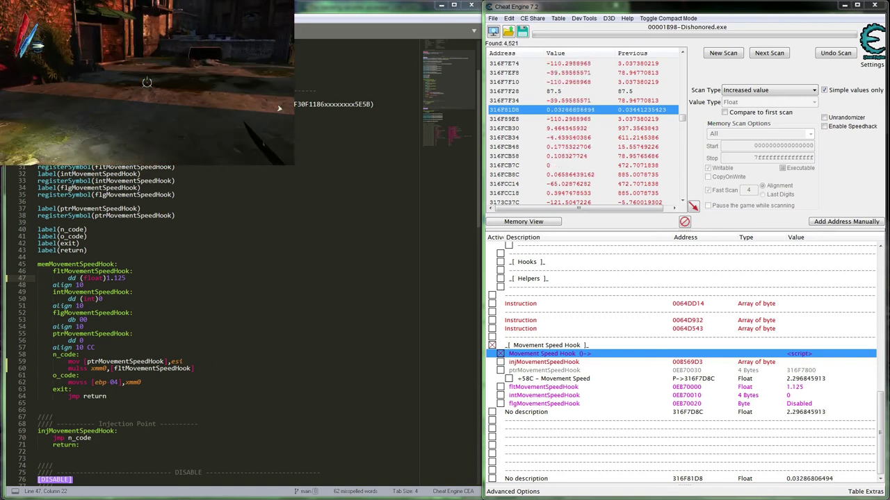
key("w")
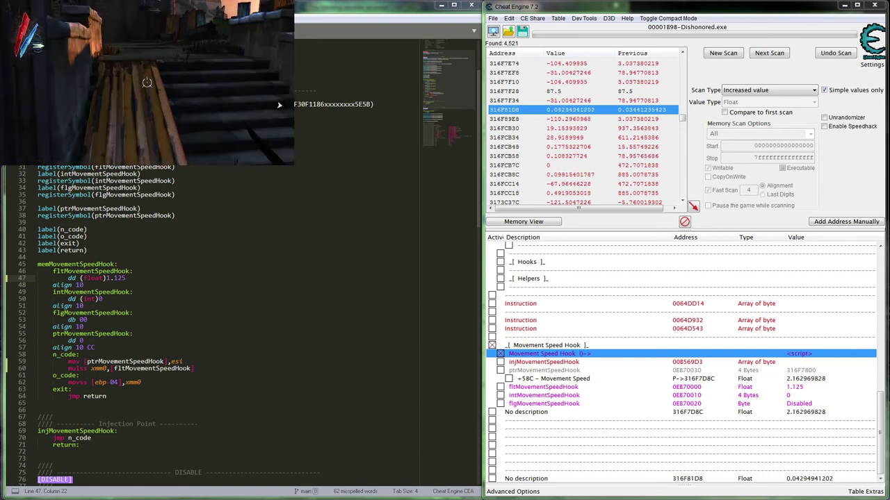
key("w")
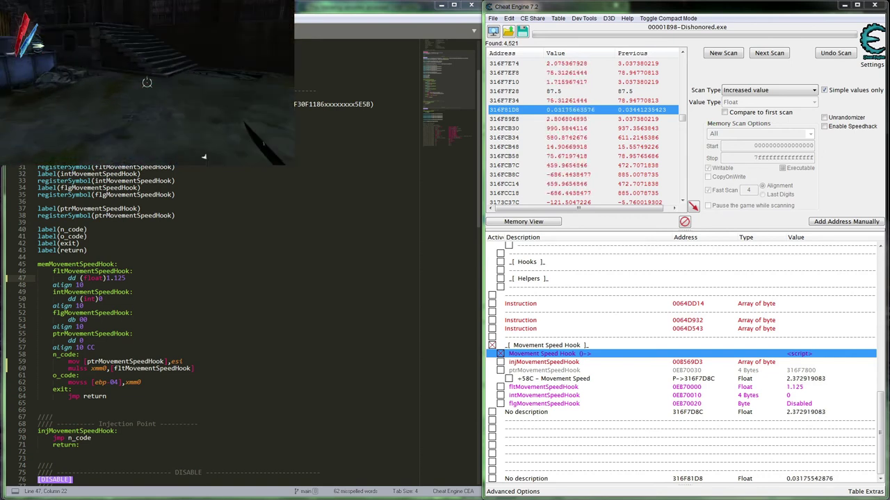
key("w")
key("w")
key("w")
key("w")
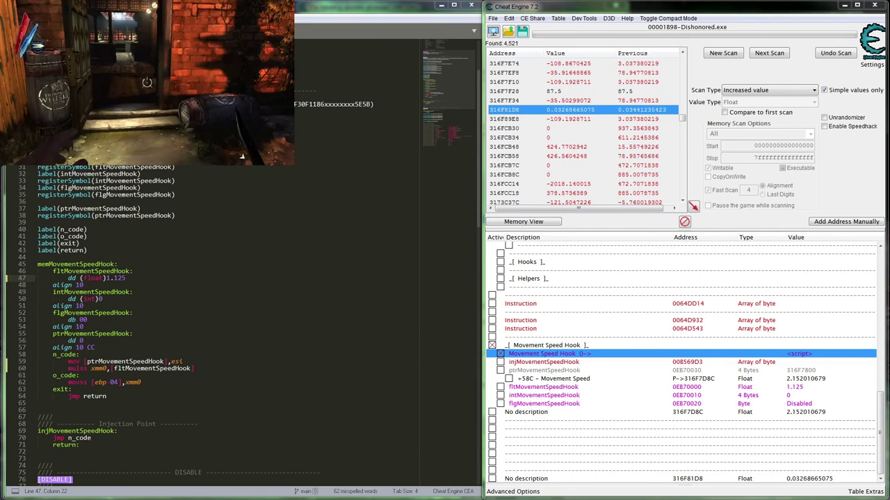
key("w")
key("Escape")
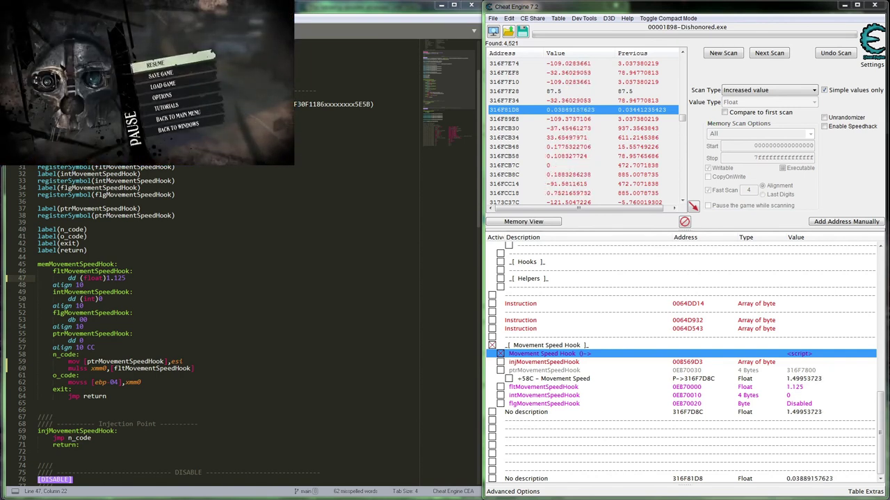
- Move the "+958 - Mana Timer ??" entry above "+A60 - Mana" under ptrManaHook in the address list
left_click(592, 448)
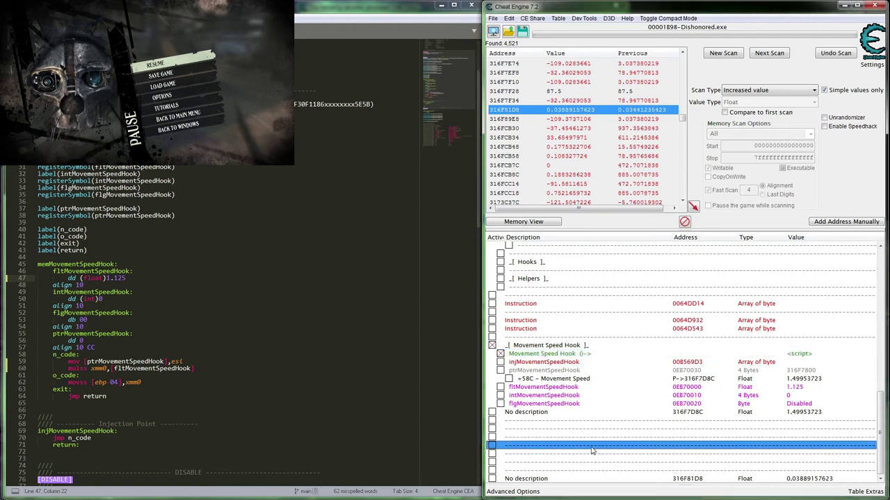
scroll(612, 447, "up", 1)
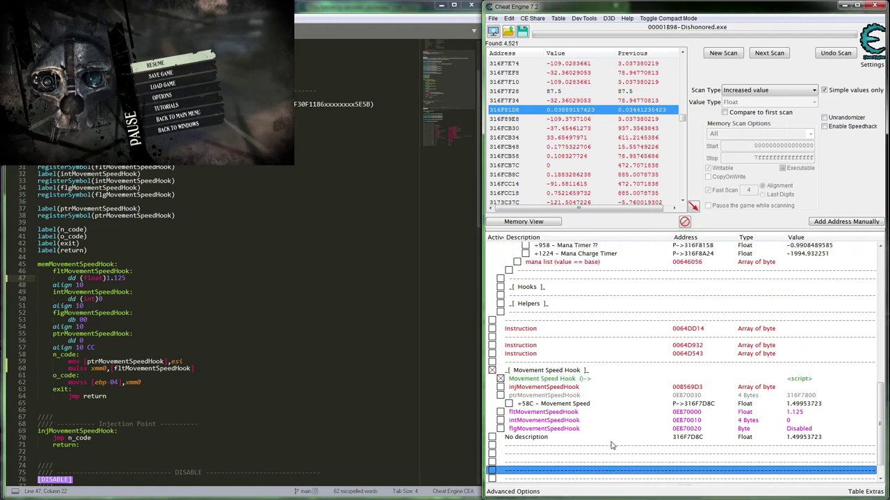
scroll(651, 308, "up", 1)
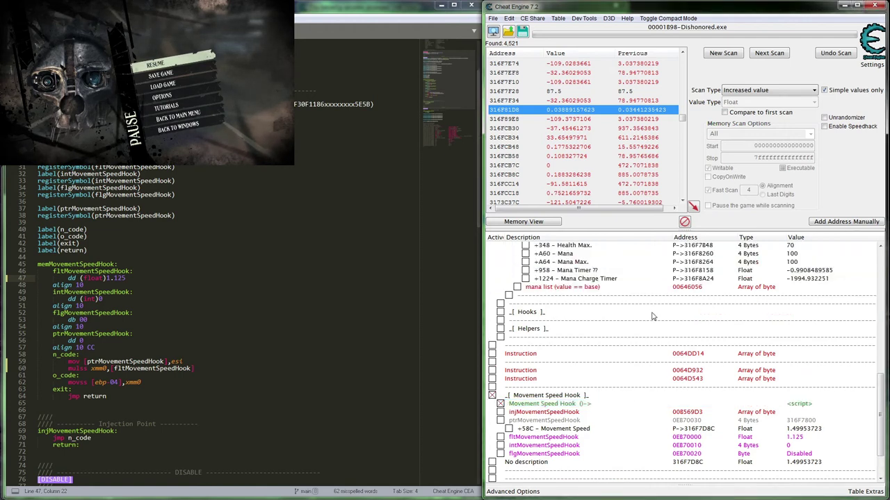
scroll(652, 316, "up", 2)
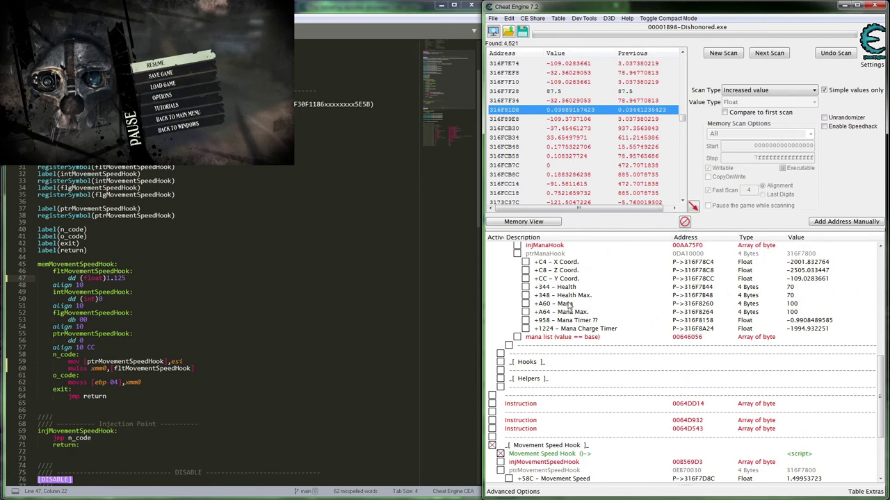
left_click(566, 304)
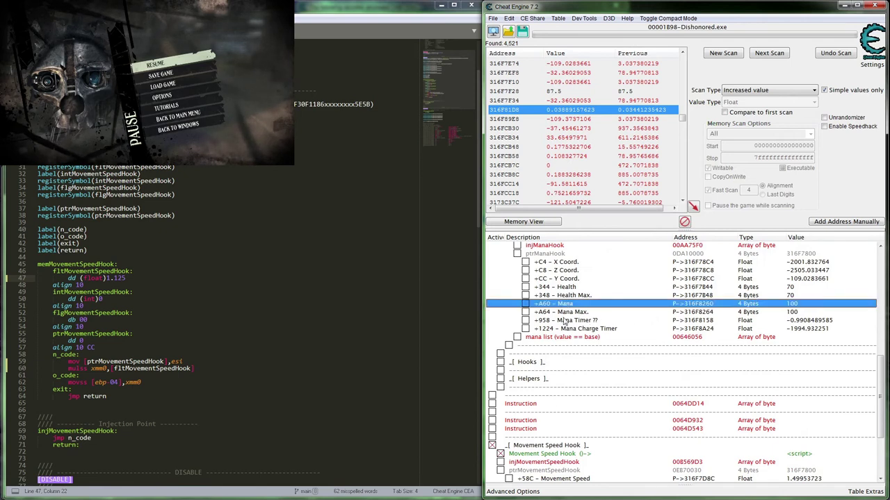
left_click(566, 320)
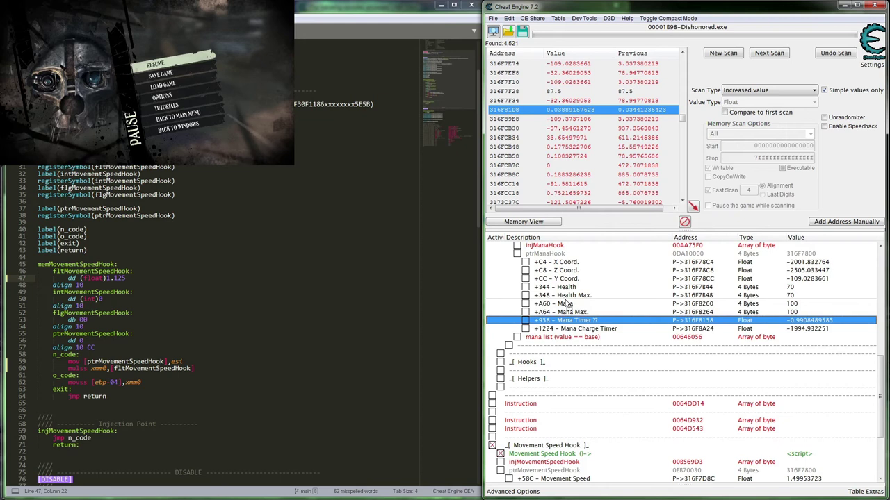
left_click_drag(566, 304, 566, 303)
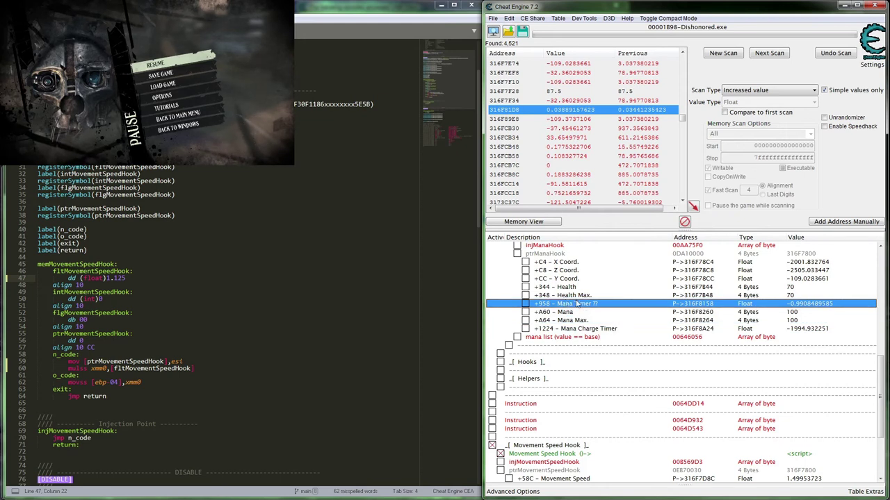
- Paste a copied Mana Timer entry under ptrManaHook and set the upper copy's pointer offset to 58C
key("ctrl+v")
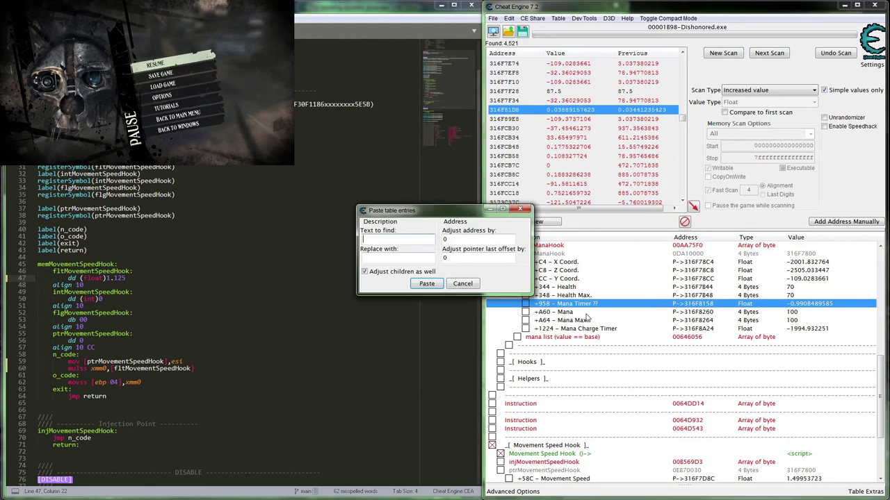
key("Return")
double_click(707, 307)
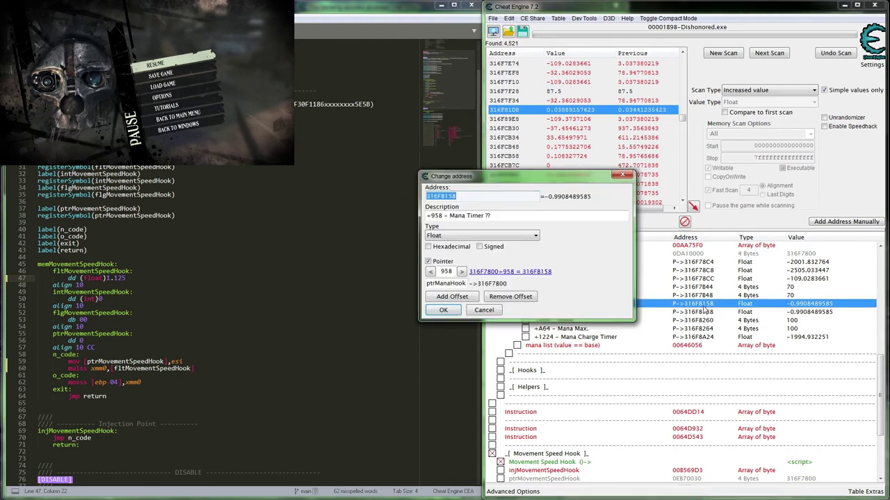
double_click(439, 272)
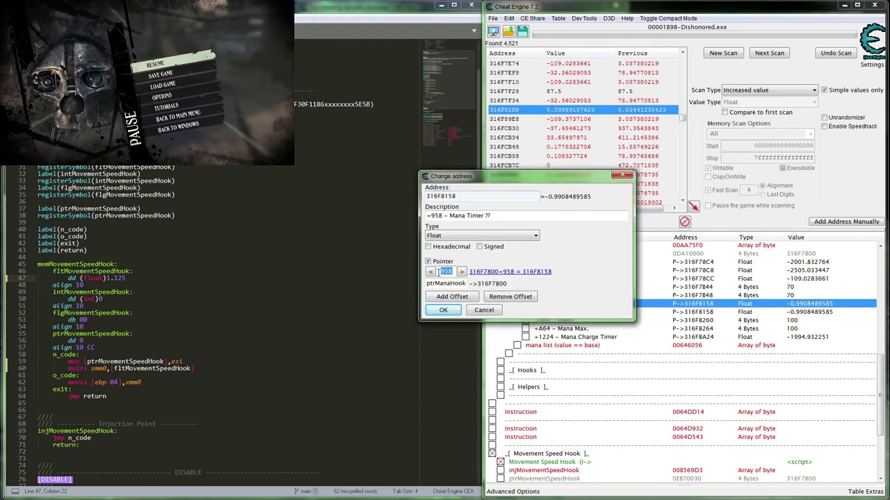
type("58C")
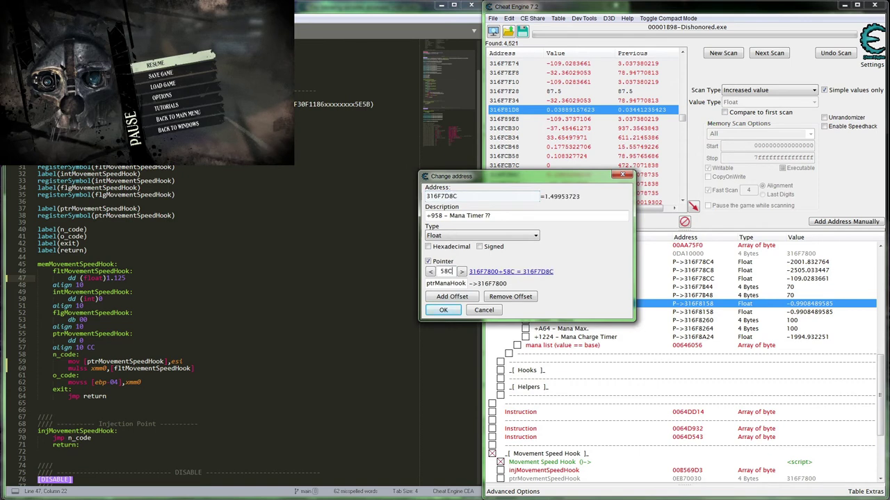
- Change the new pointer entry's description to "+58C - Movement Speed Multiplier" and apply the changes
left_click(429, 216)
double_click(429, 216)
type("+58C")
left_click_drag(450, 216, 512, 215)
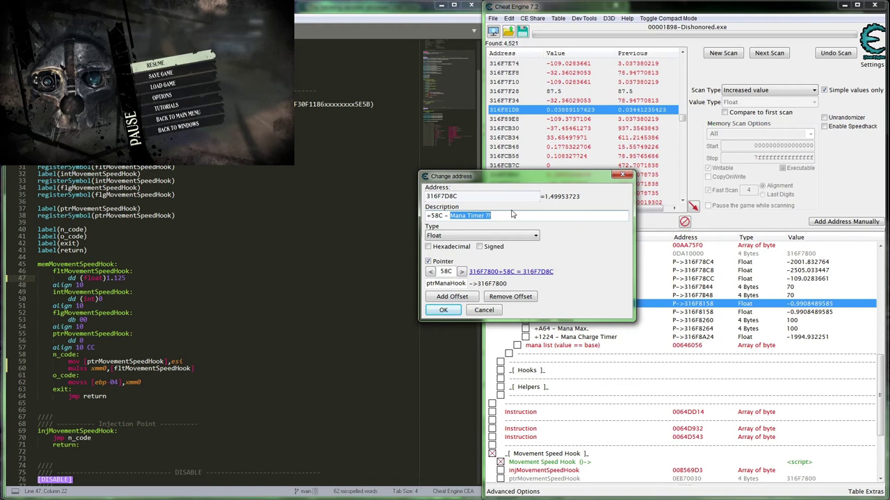
type("Movement Speed Multi")
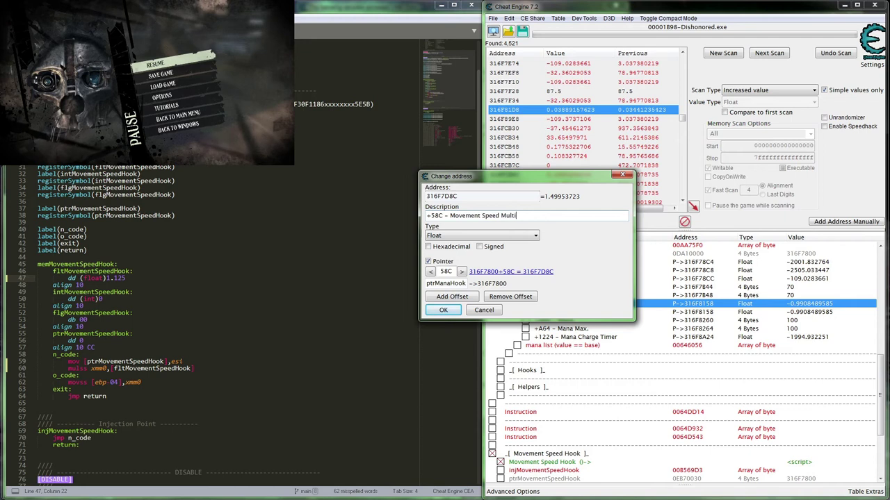
type("plier")
key("Return")
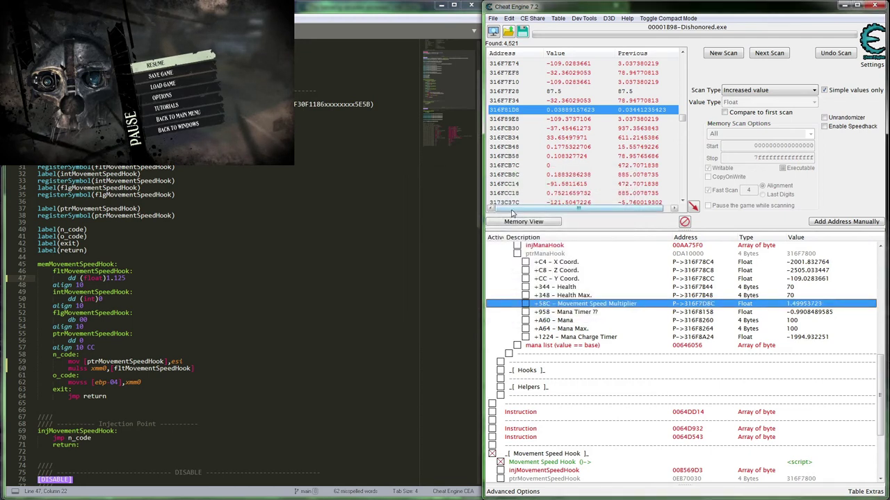
- Close the script editor and bring the Memory Viewer's disassembly to the front
left_click(584, 346)
scroll(584, 349, "down", 2)
scroll(582, 349, "up", 2)
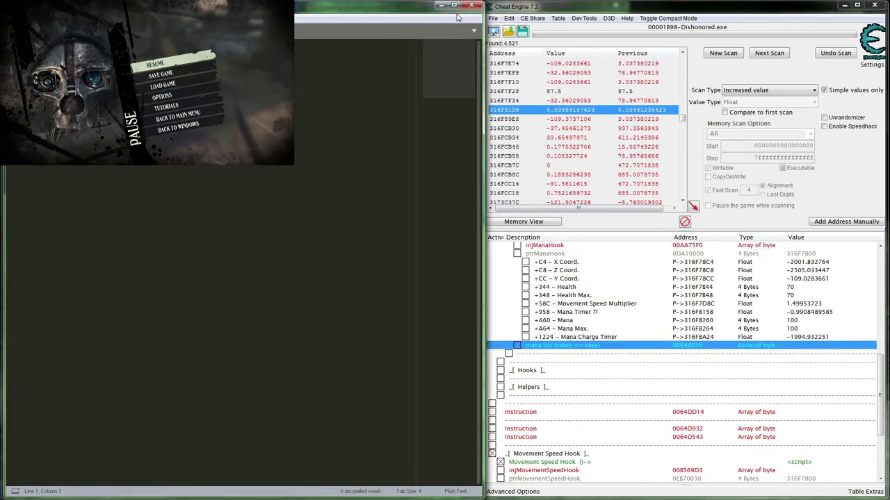
left_click(465, 4)
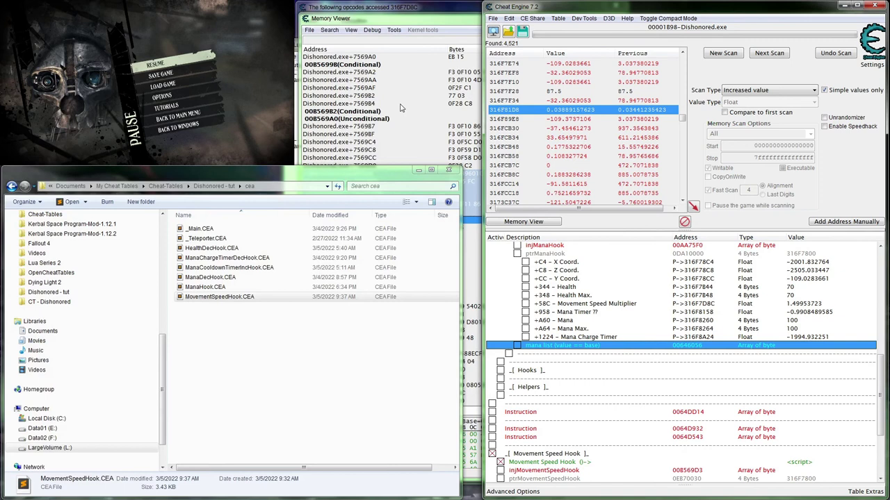
left_click(373, 20)
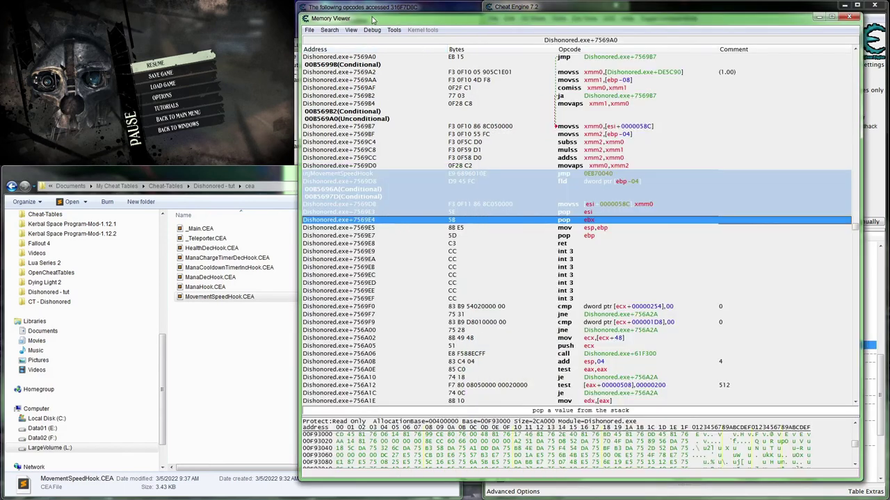
- Examine the disassembly above injMovementSpeedHook, tracing where the [ebp-04] value used in the multiplier calculation is stored
left_click(598, 245)
scroll(596, 212, "up", 2)
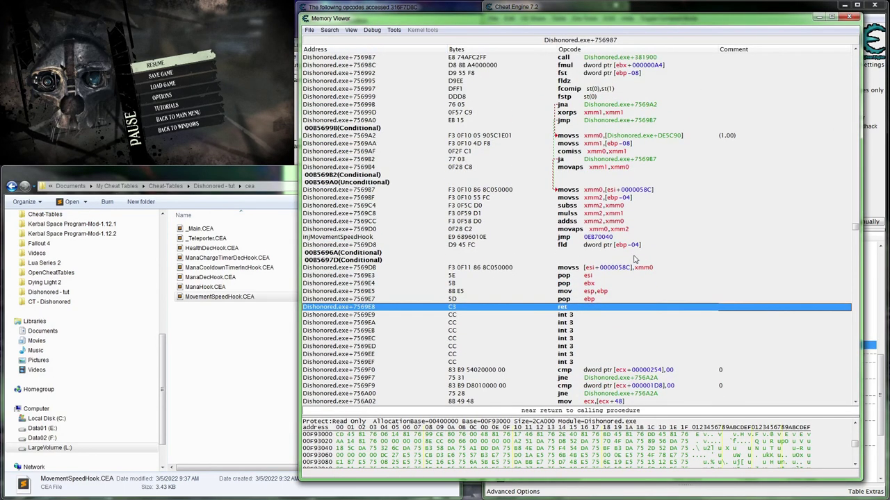
left_click(618, 199)
scroll(640, 264, "up", 5)
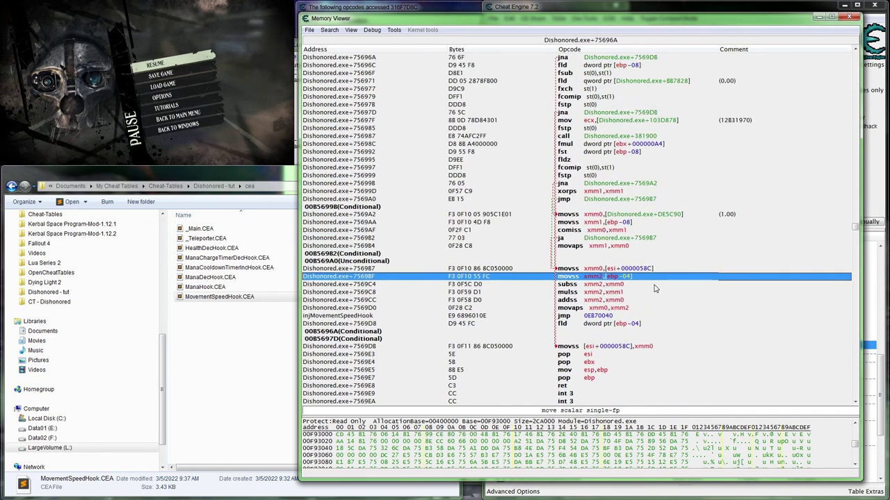
scroll(654, 288, "up", 1)
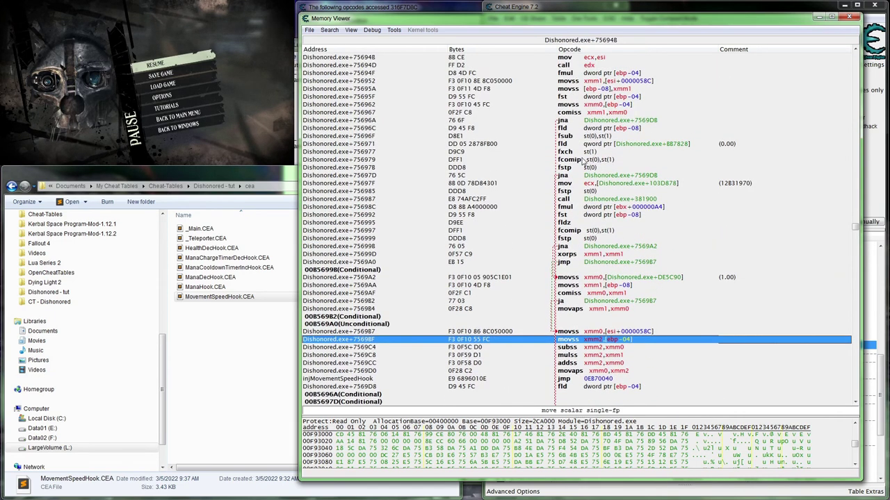
left_click(603, 97)
scroll(586, 185, "up", 3)
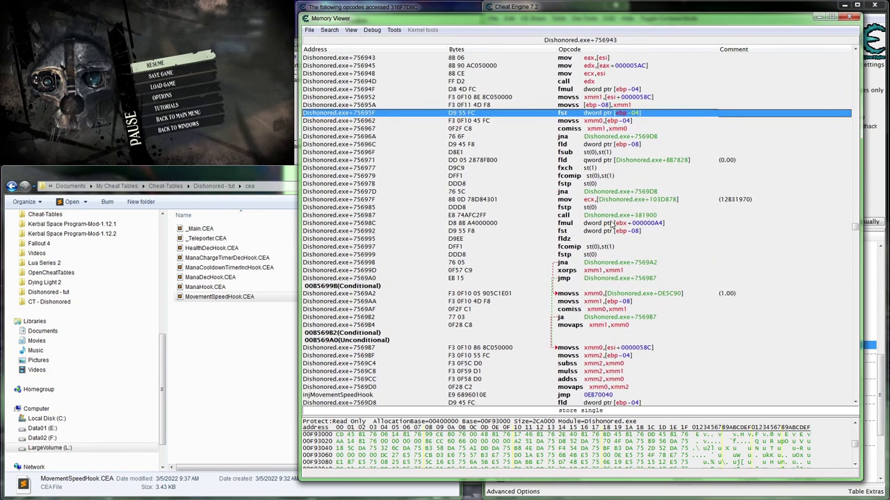
- Inspect the instructions around the fst and fmul on [ebp-04], including the call edx at Dishonored.exe+75694D and the code before it
key("Up")
key("Up")
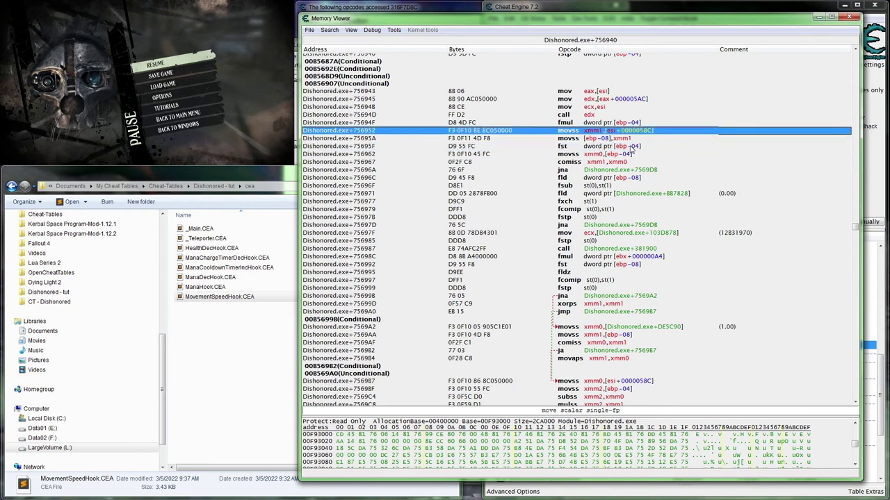
key("Down")
key("Down")
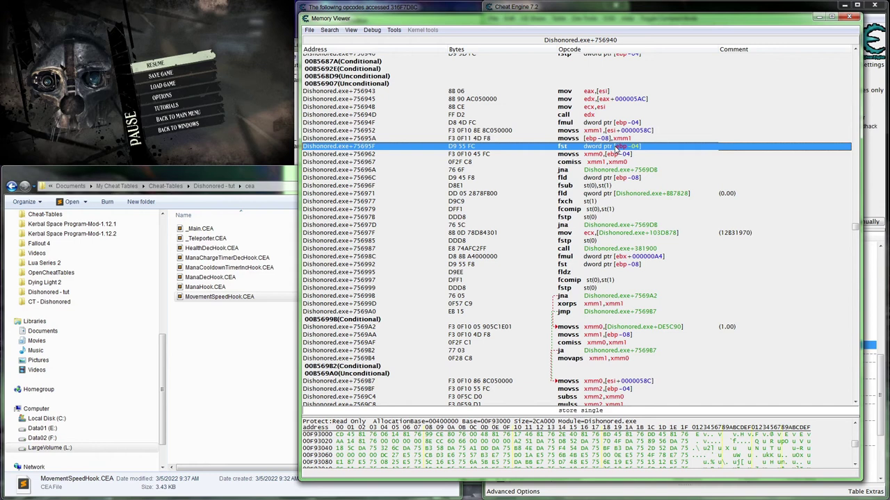
left_click(606, 125)
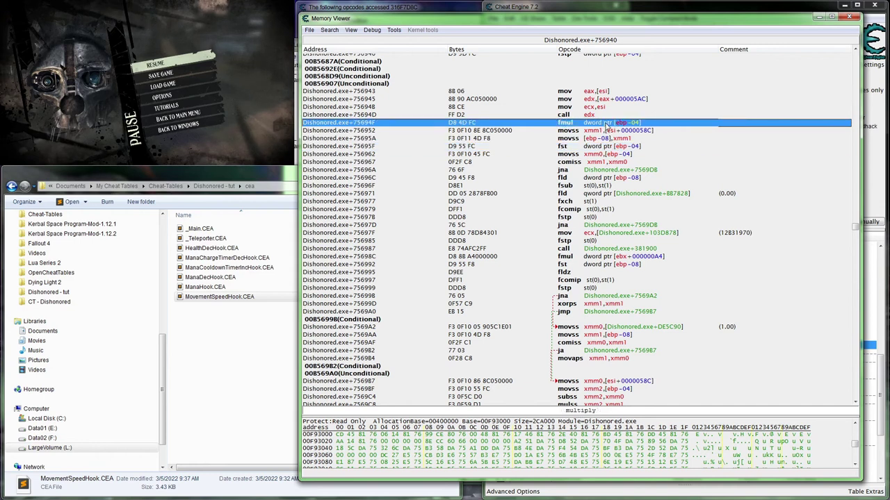
scroll(607, 125, "up", 2)
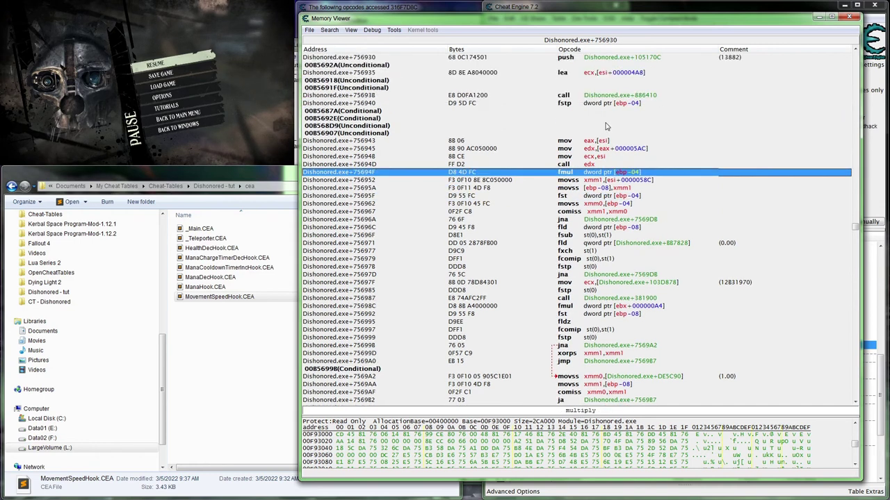
scroll(607, 125, "up", 3)
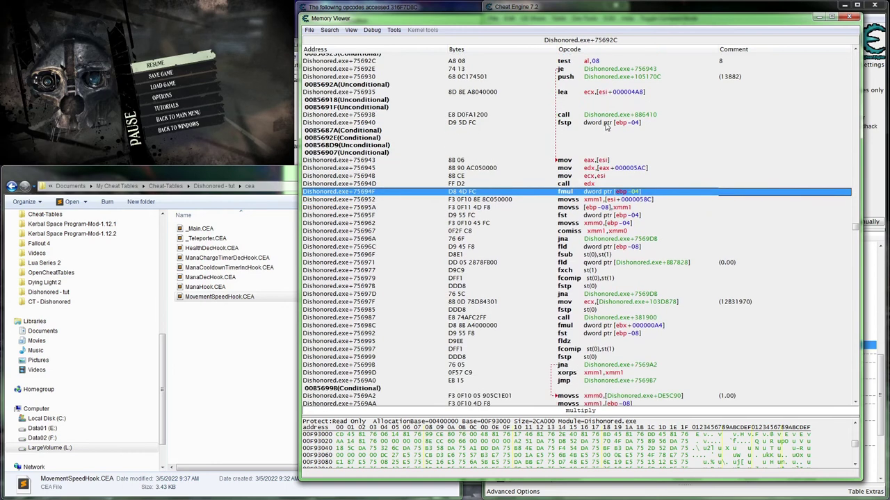
scroll(605, 126, "down", 1)
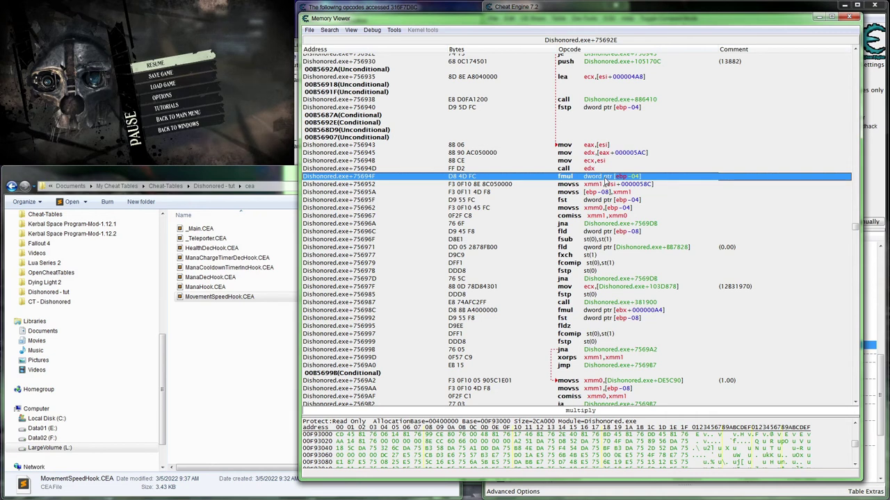
- Break and trace from the instruction at Dishonored.exe+756945 with the default settings, resuming the game briefly to trigger it and pausing again
right_click(604, 153)
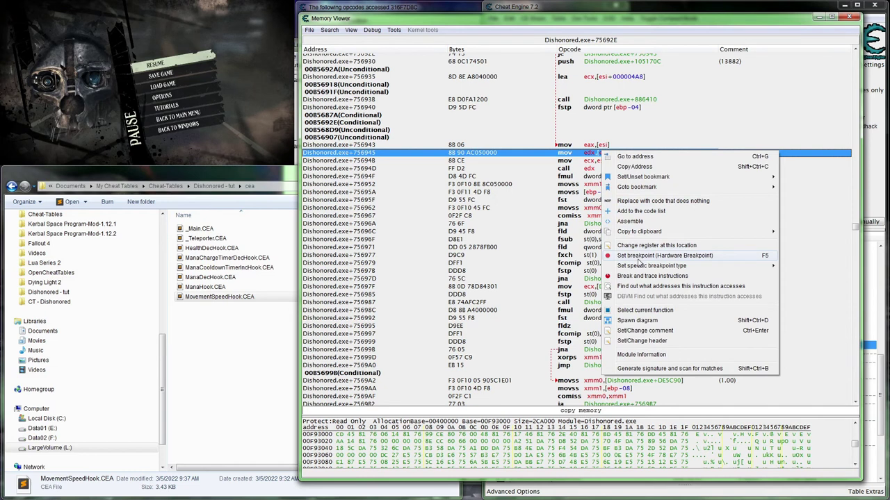
left_click(646, 276)
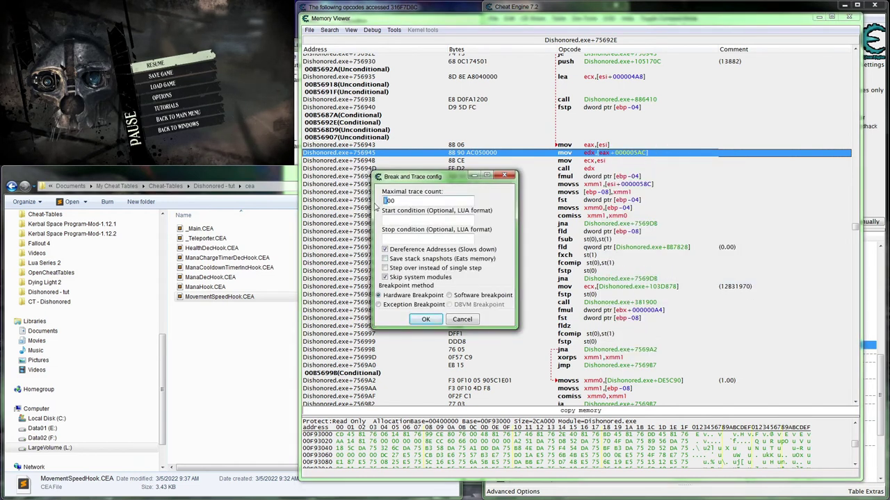
left_click(425, 319)
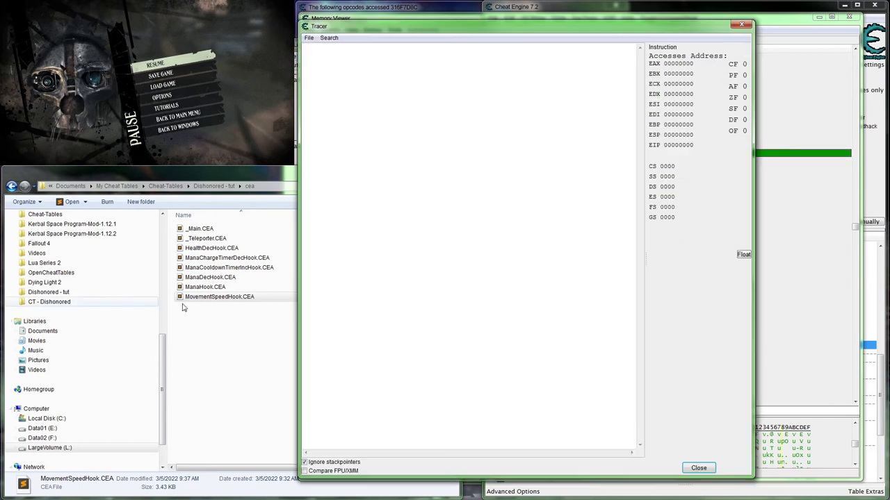
key("alt+Tab")
key("Escape")
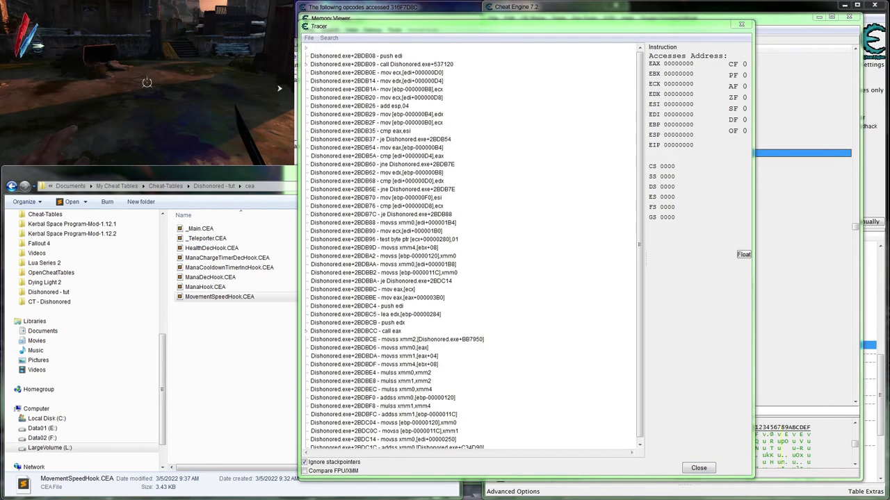
key("Escape")
- Expand all entries of the recorded trace, then collapse the call edx branch at Dishonored.exe+75694D
right_click(556, 156)
left_click(577, 162)
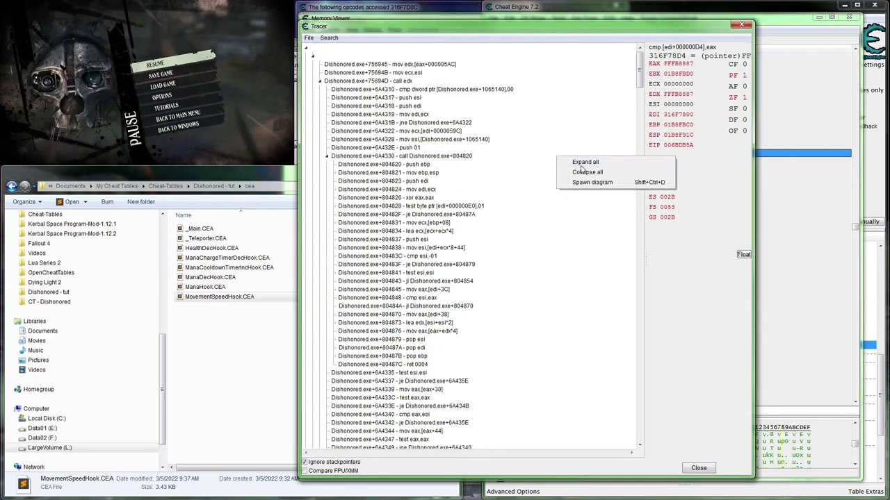
left_click(321, 82)
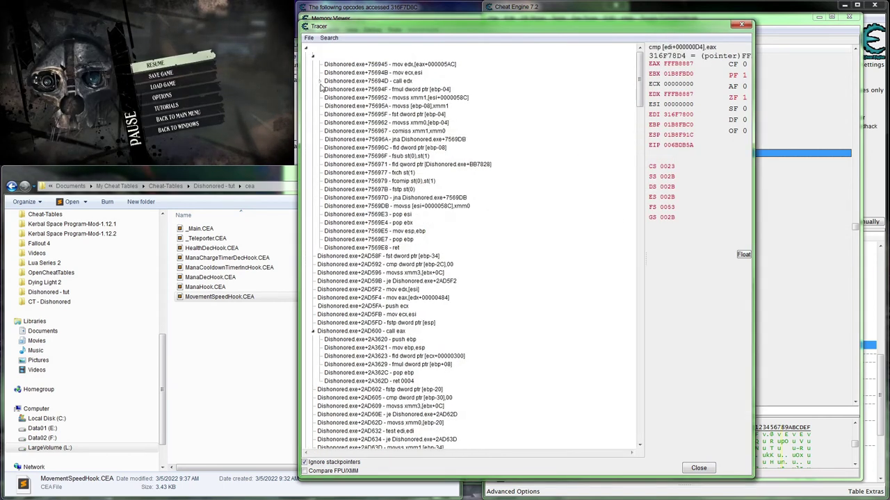
- Inspect the traced fmul on [ebp-04] with the floating-point view set to FPURegisters and Extended (default), widening the register pane
left_click(402, 91)
left_click(743, 254)
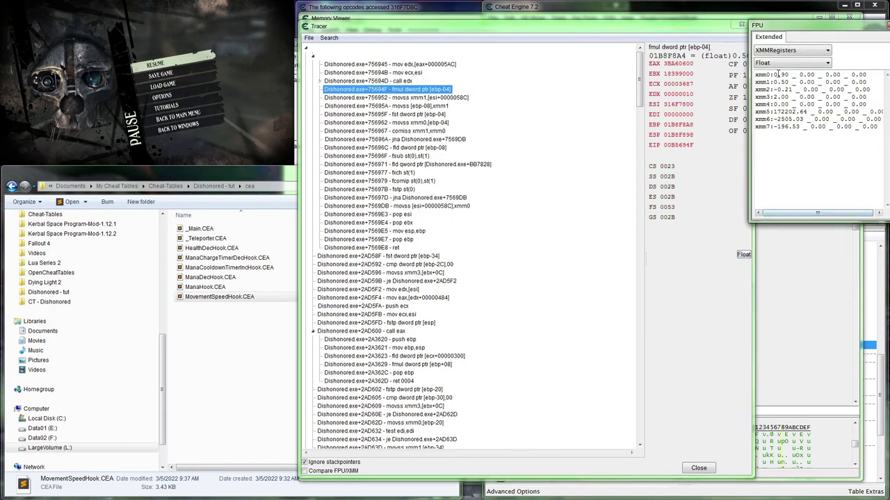
left_click(779, 50)
left_click(775, 68)
left_click(793, 62)
left_click(782, 69)
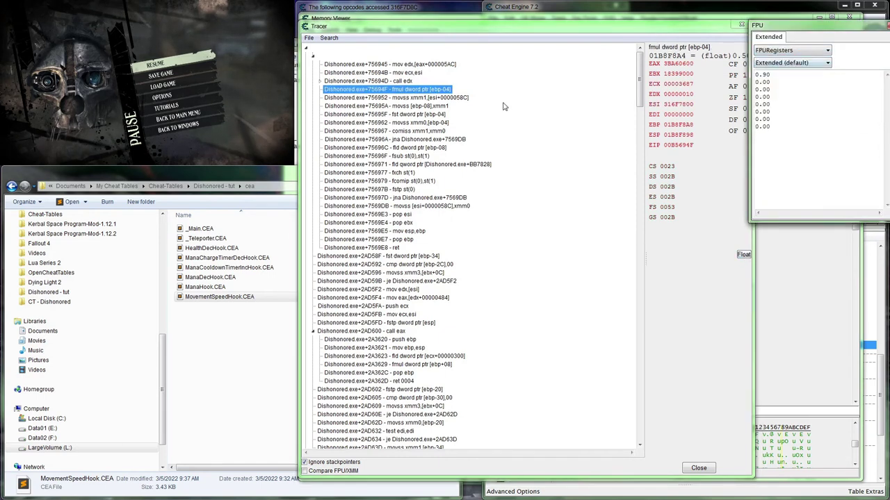
left_click_drag(645, 257, 627, 255)
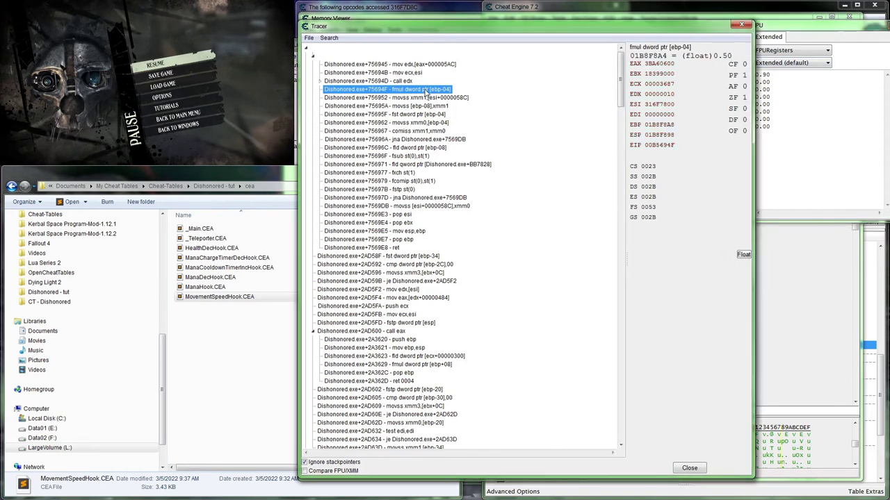
- Check the two movss instructions after the fmul, switching the floating-point view to XMMRegisters shown as Float
left_click(426, 94)
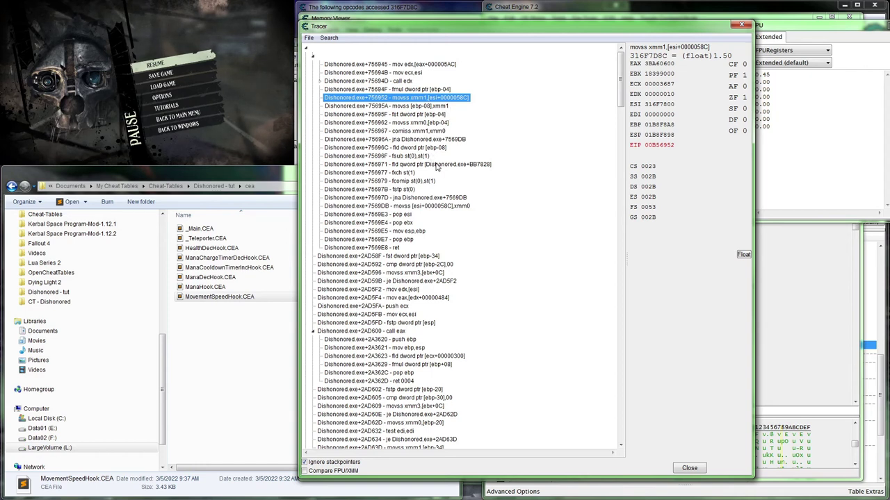
key("Down")
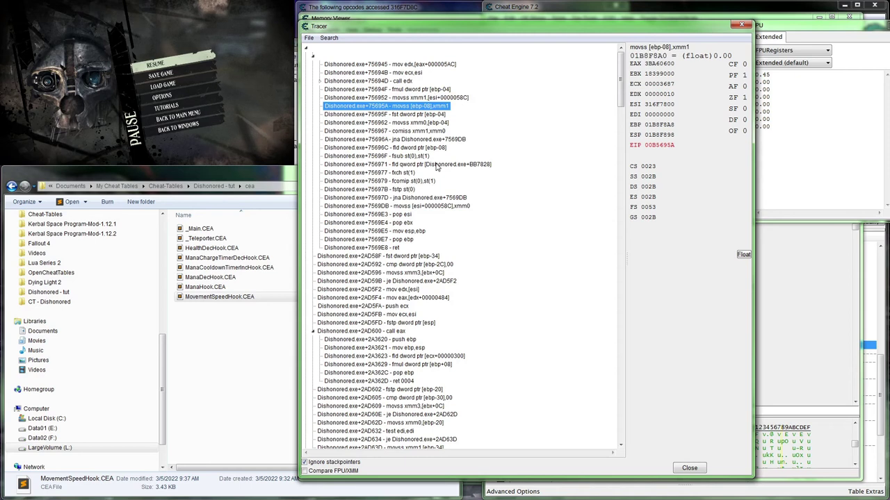
left_click(764, 50)
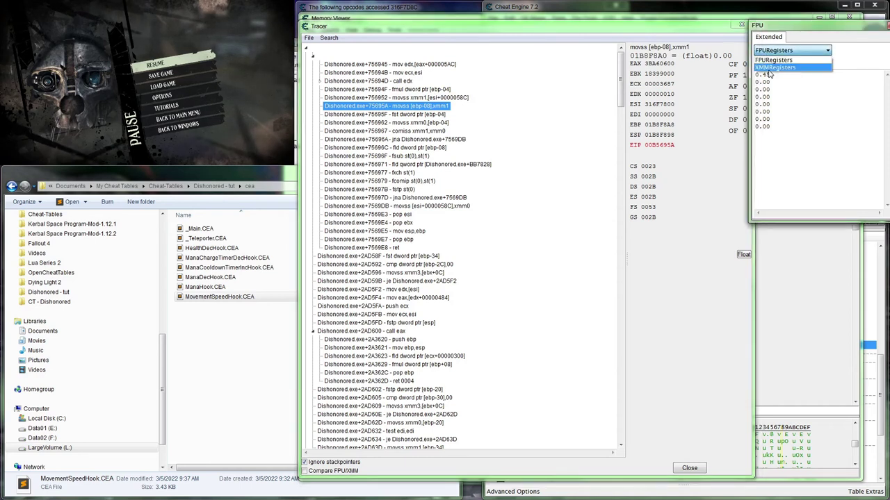
left_click(770, 67)
left_click(434, 108)
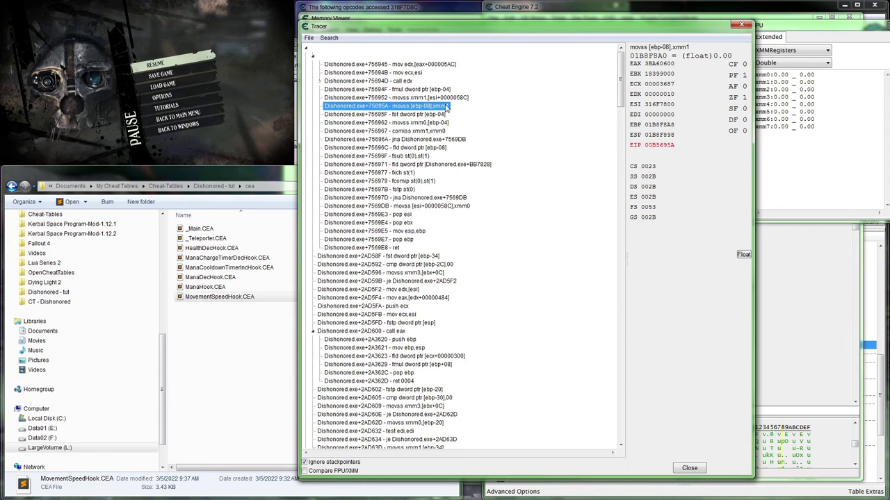
left_click(779, 67)
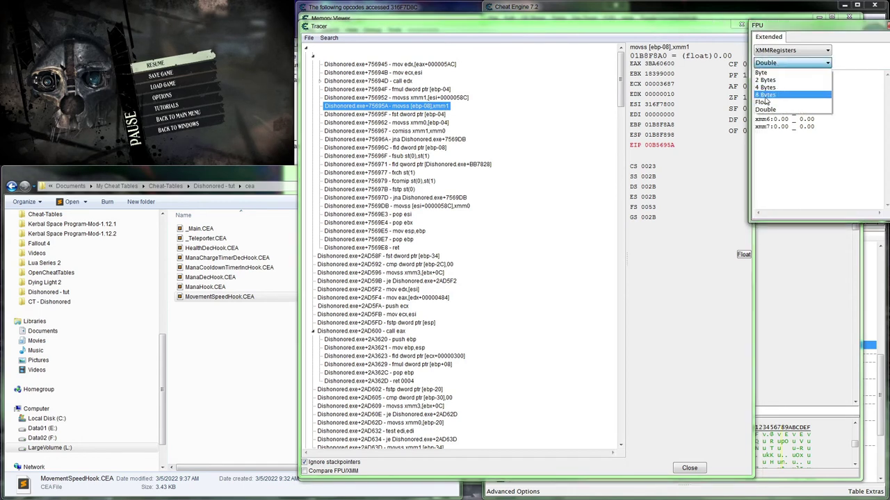
left_click(770, 104)
left_click(440, 110)
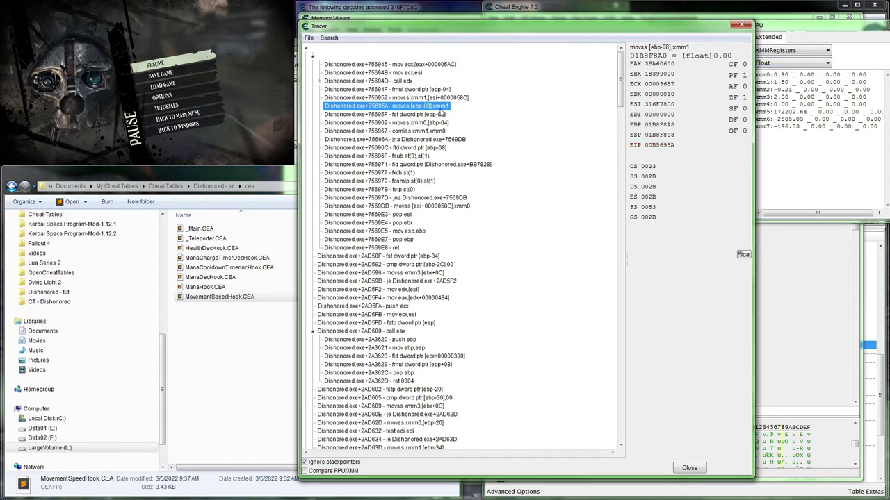
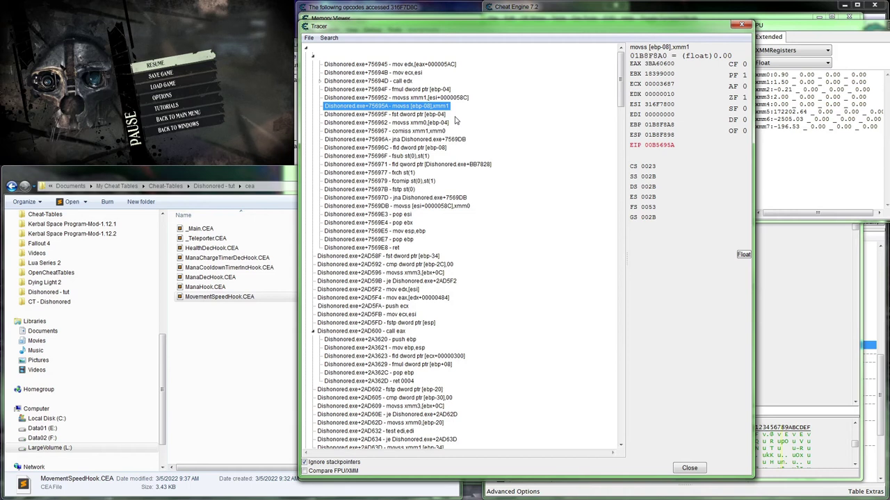
- Step back and forth through the traced instructions around call edx, comparing the XMM register values before and after the call
key("Up")
key("Up")
key("Up")
key("Down")
key("Down")
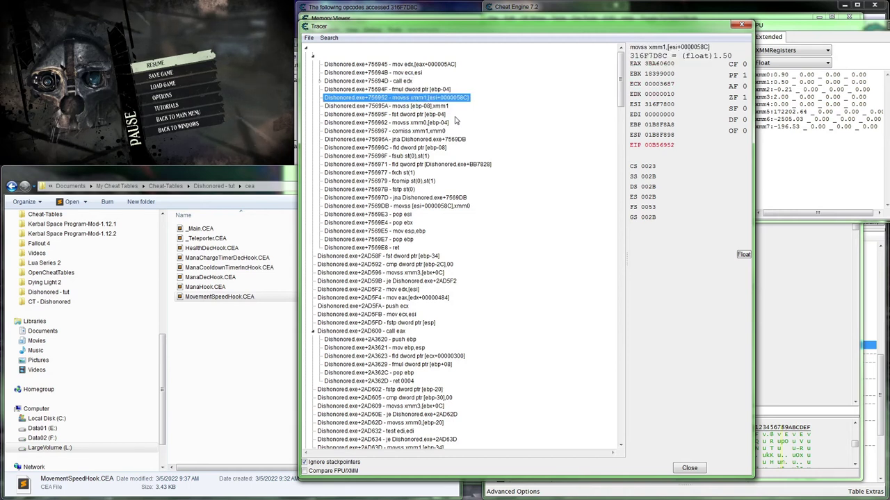
key("Up")
key("Up")
key("Up")
key("Up")
key("Down")
key("Down")
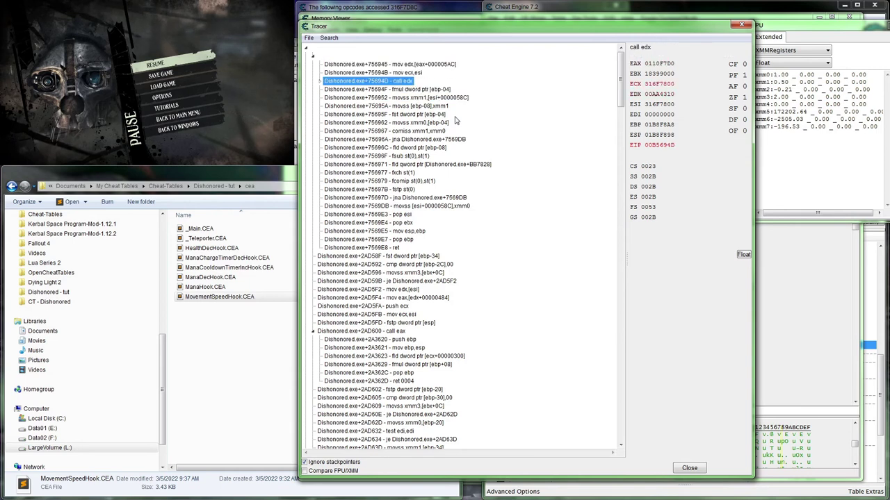
key("Down")
key("Up")
key("Down")
- Expand the call edx branch to review its instructions, collapsing the nested calls to Dishonored.exe+804820 and Dishonored.exe+886410
left_click(320, 82)
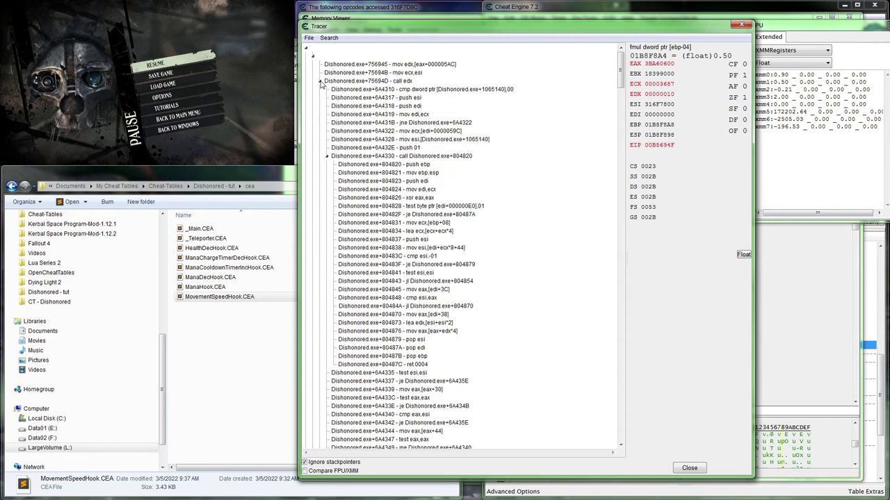
scroll(393, 202, "down", 6)
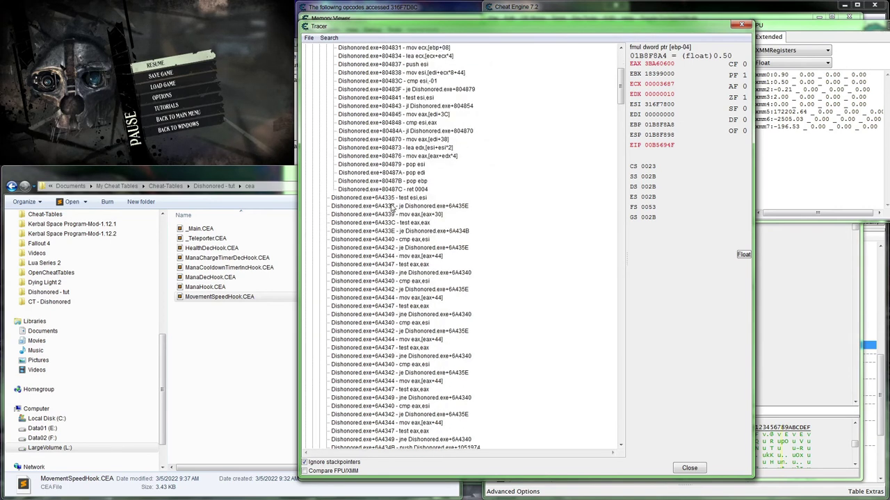
scroll(403, 229, "down", 7)
scroll(442, 313, "down", 15)
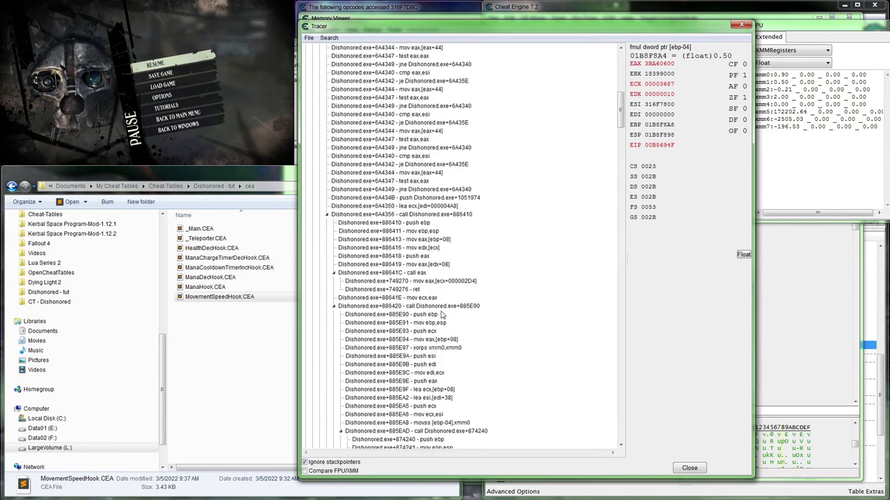
scroll(442, 314, "up", 20)
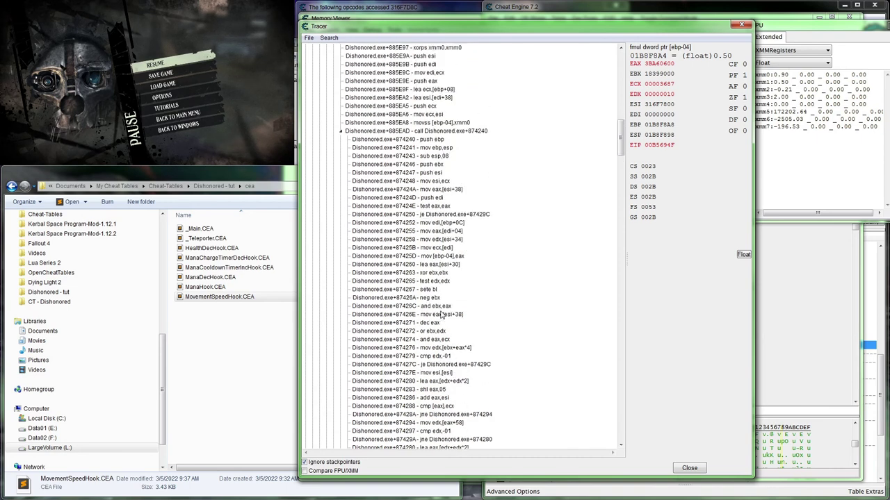
scroll(438, 309, "up", 5)
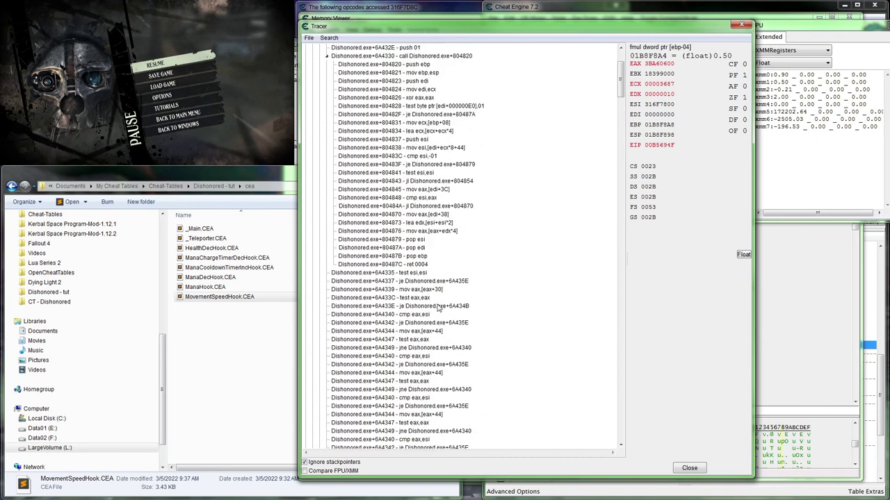
left_click(327, 158)
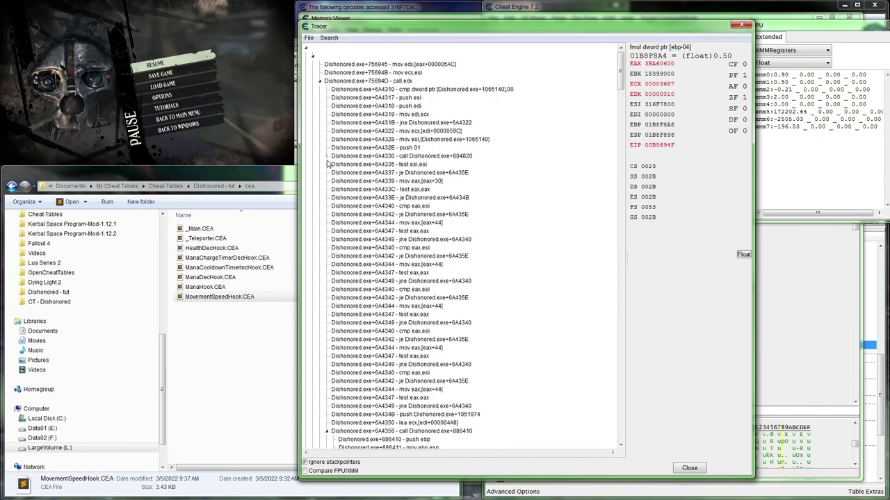
scroll(341, 280, "down", 2)
left_click(327, 381)
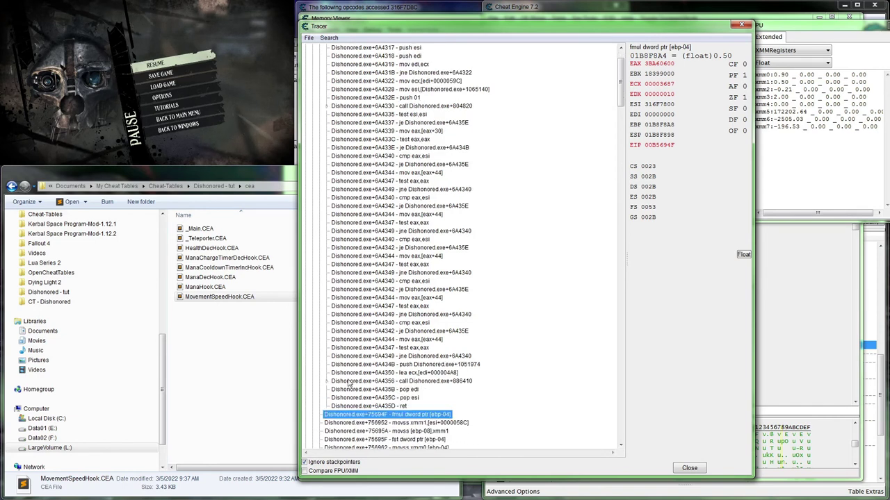
- Switch the floating-point view back to FPURegisters in Extended (default) format and inspect the traced fmul on [ebp-04]
scroll(414, 368, "down", 3)
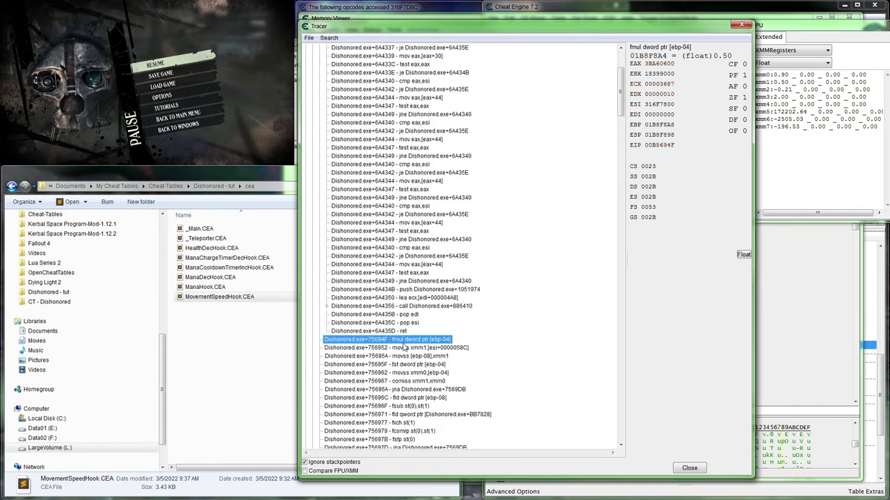
key("Up")
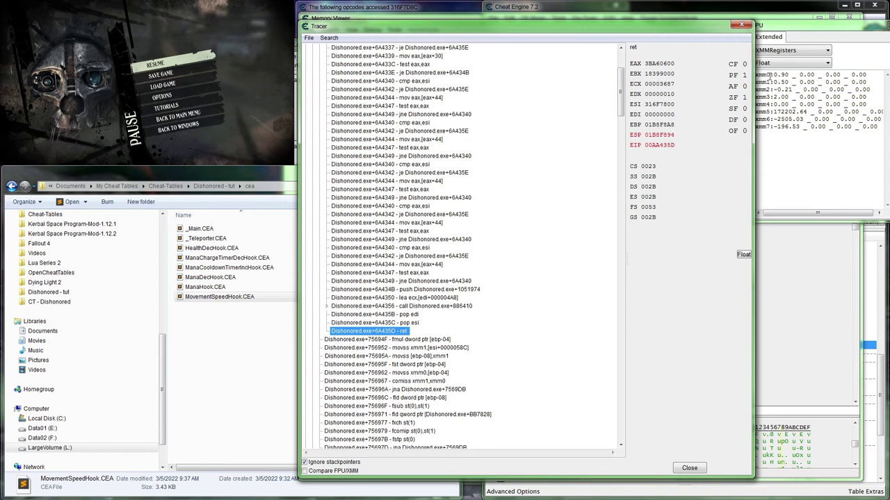
left_click(791, 50)
left_click(777, 58)
key("Down")
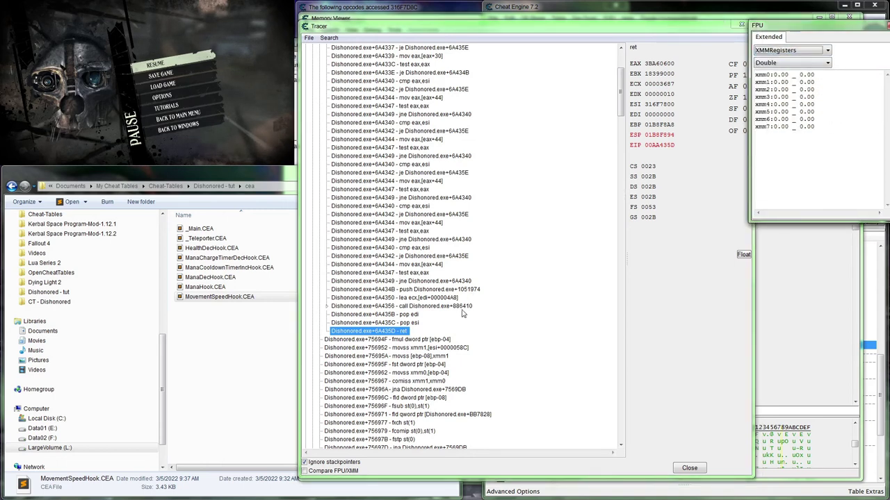
key("Up")
left_click(415, 344)
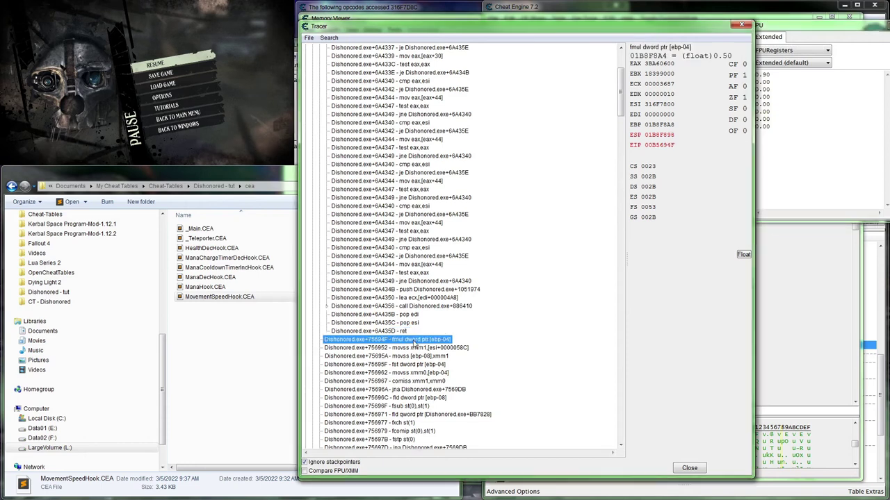
- Step backwards from the fmul to the call to Dishonored.exe+886410, comparing the FPU register values at each instruction
key("Down")
key("Up")
key("Up")
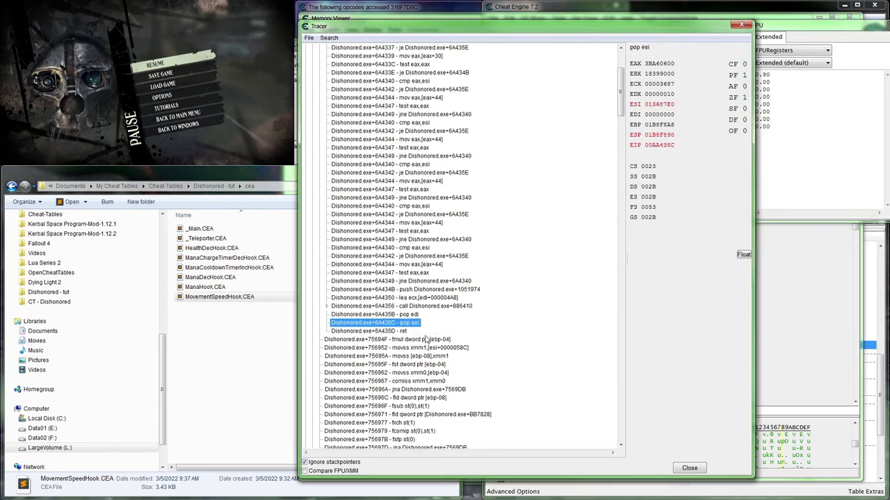
key("Up")
key("Up")
key("Up")
key("Down")
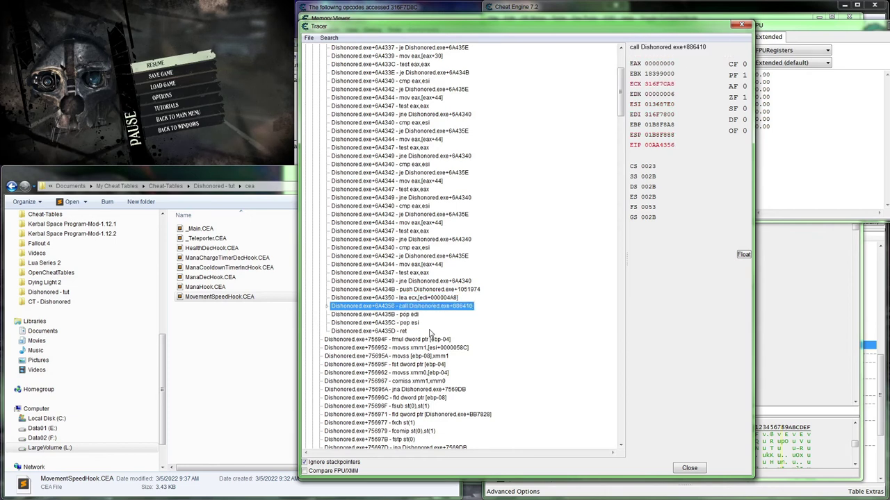
- Expand the call to Dishonored.exe+886410 and its nested call to Dishonored.exe+885E90, collapsing the inner call to Dishonored.exe+874240
key("Right")
left_click(334, 365)
scroll(355, 367, "down", 2)
left_click(335, 332)
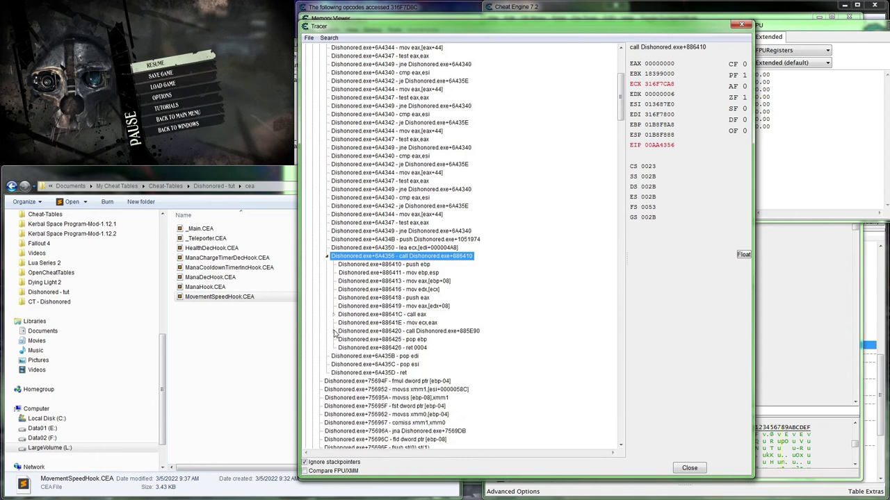
left_click(370, 340)
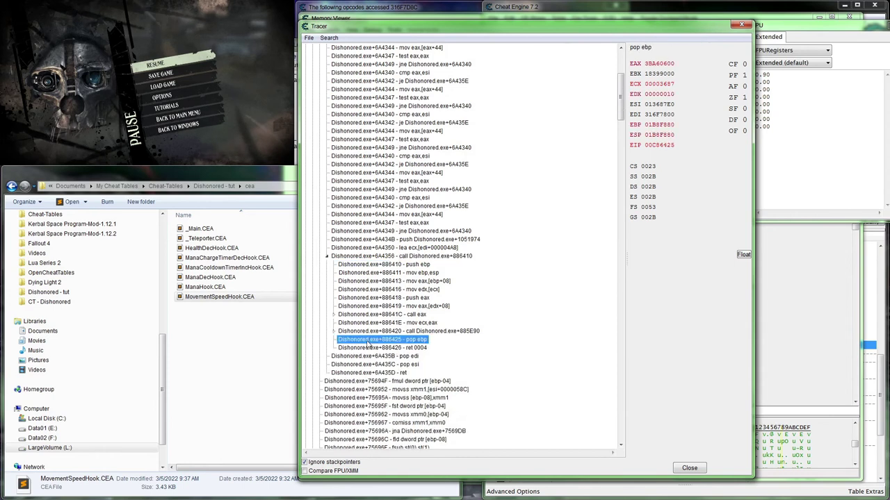
key("Up")
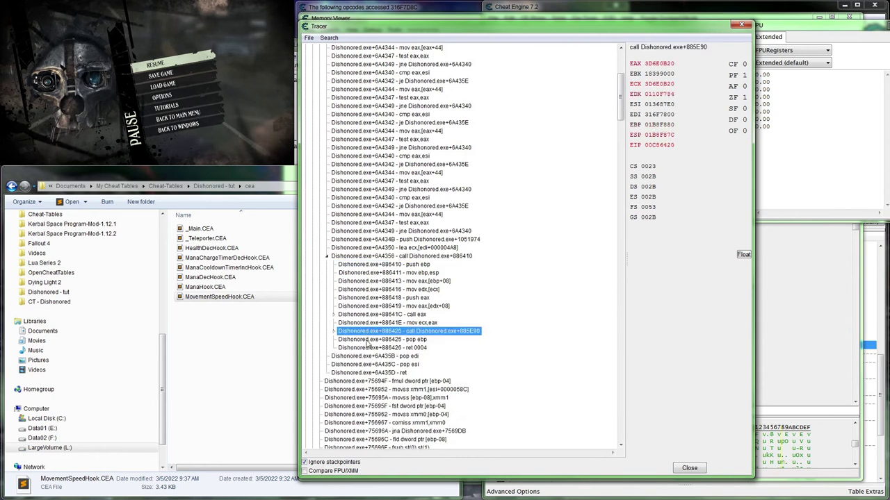
left_click(334, 332)
scroll(346, 340, "down", 5)
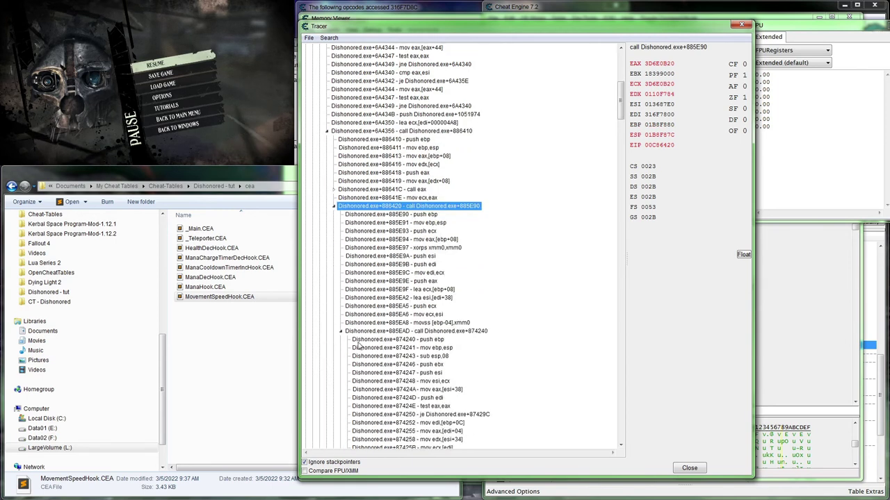
left_click(341, 332)
scroll(354, 344, "down", 6)
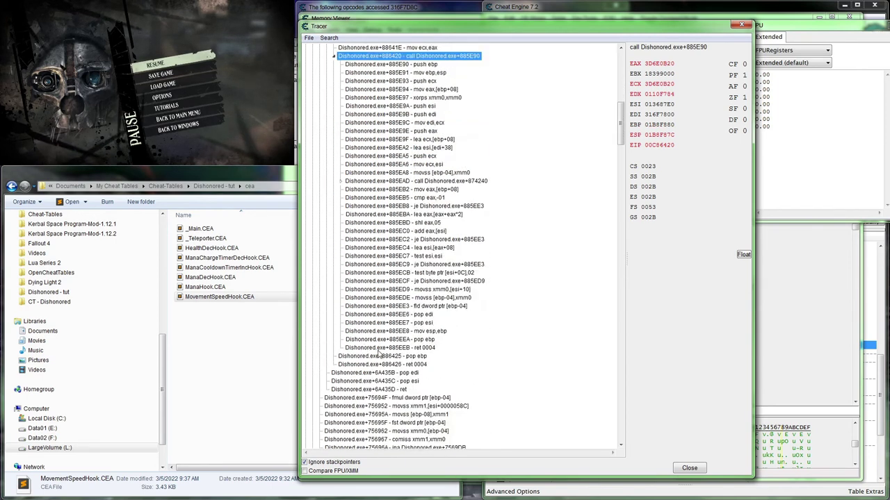
- Step backwards from ret 0004 to the fld on [ebp-04] at Dishonored.exe+885EE3, checking the FPU registers before and after the load
left_click(380, 348)
key("Up")
key("Up")
key("Up")
key("Up")
key("Up")
key("Up")
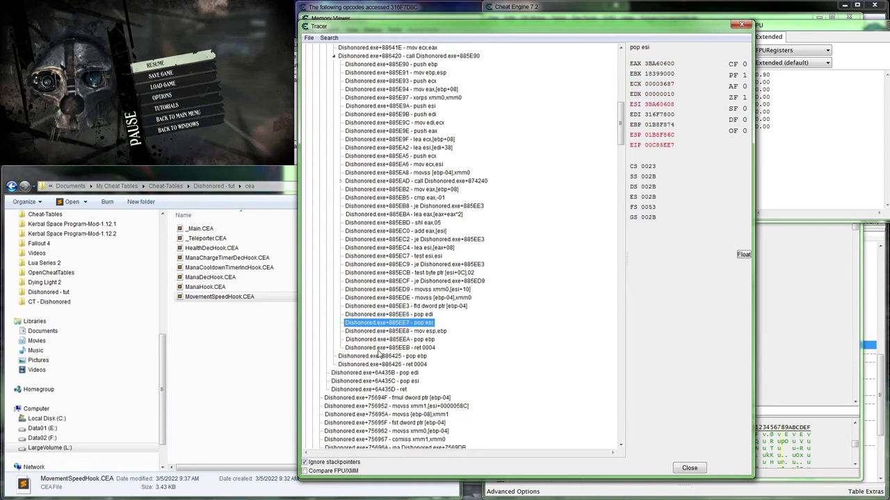
key("Down")
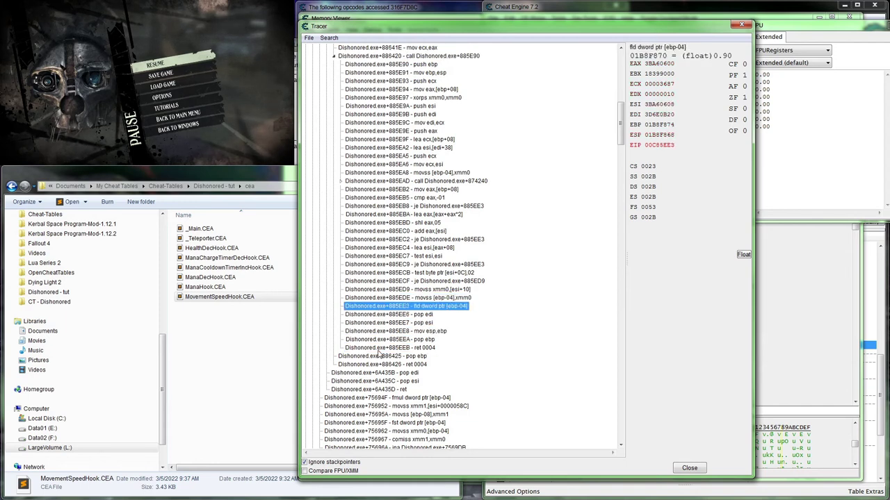
key("Down")
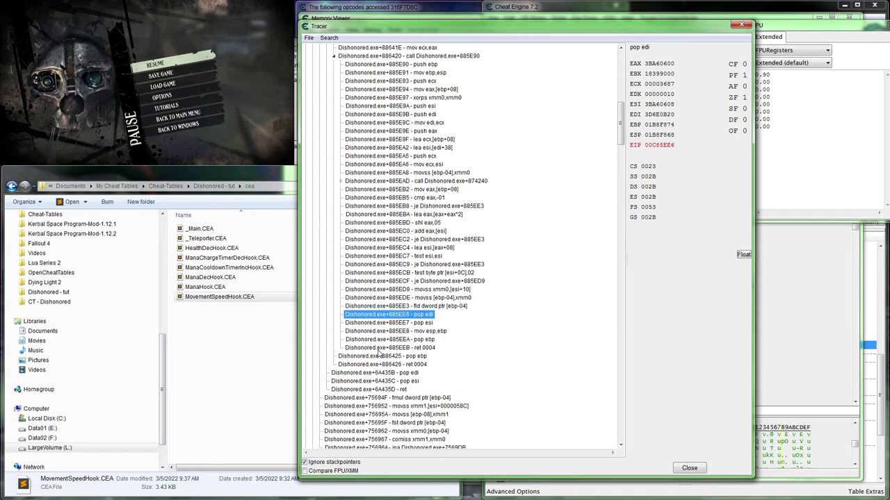
key("Up")
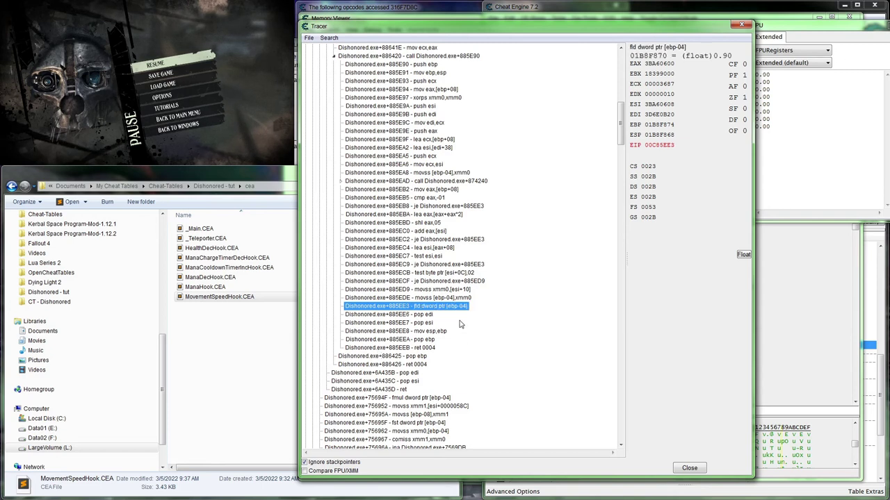
- Trace the loaded value back to movss xmm0,[esi+10] at Dishonored.exe+885ED9 and review its surrounding code in the Memory Viewer
key("Up")
key("Up")
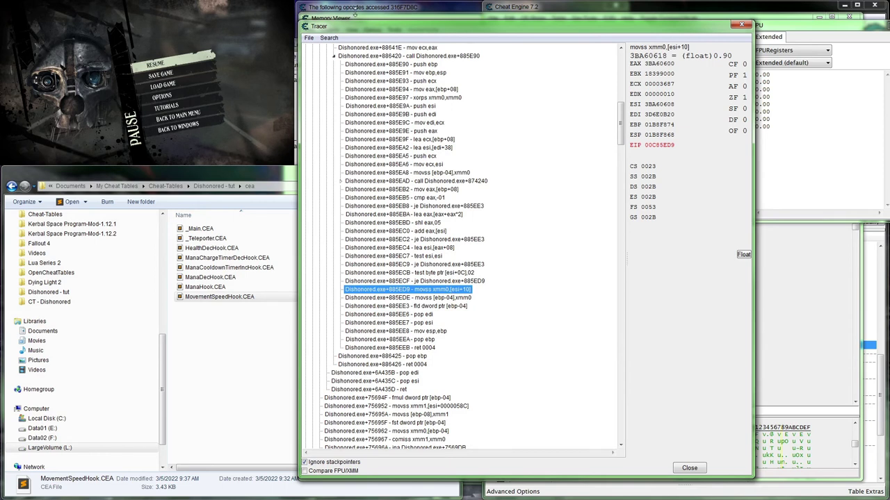
left_click(354, 19)
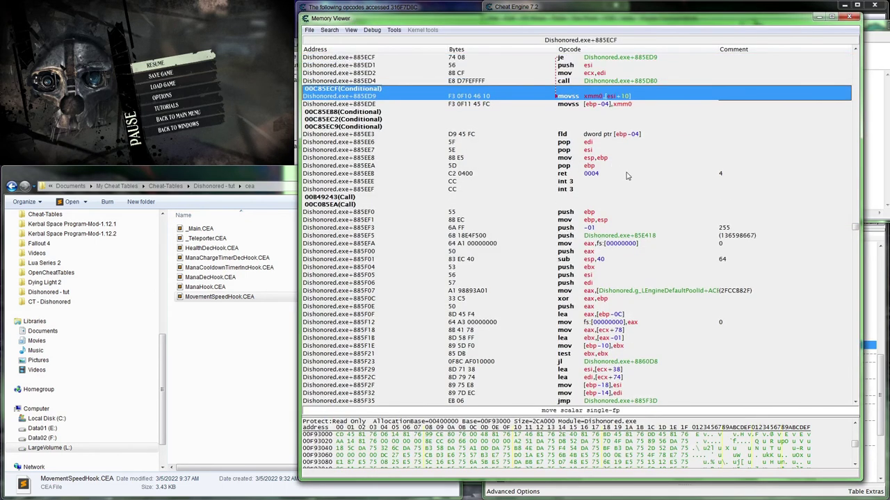
scroll(633, 176, "up", 2)
scroll(629, 174, "up", 2)
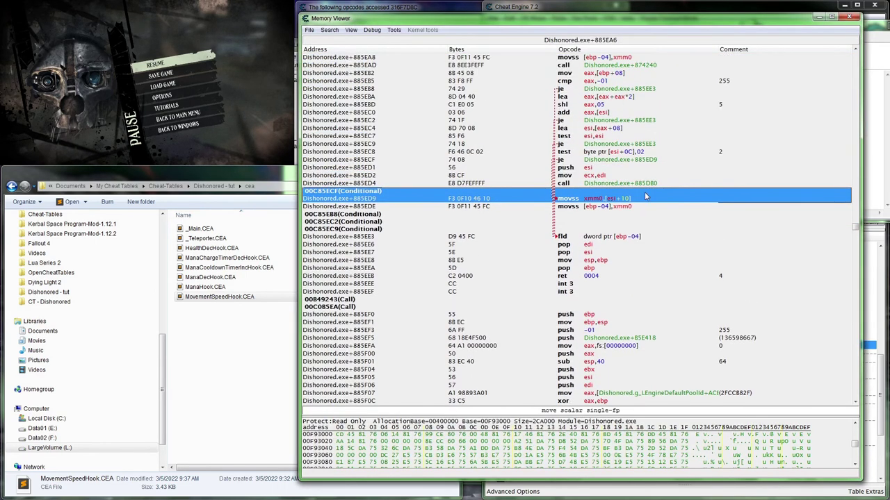
scroll(651, 239, "up", 4)
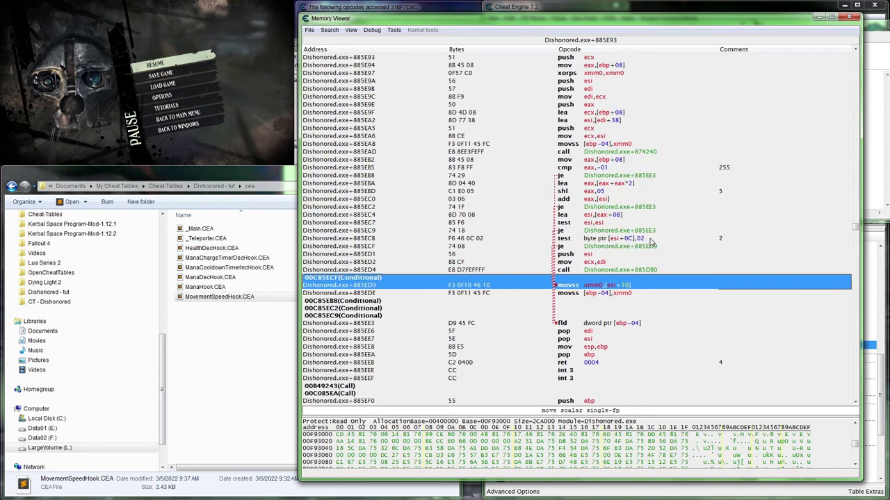
- Find out what addresses the movss at Dishonored.exe+885ED9 accesses, resuming the game briefly to collect them and pausing it again
right_click(613, 284)
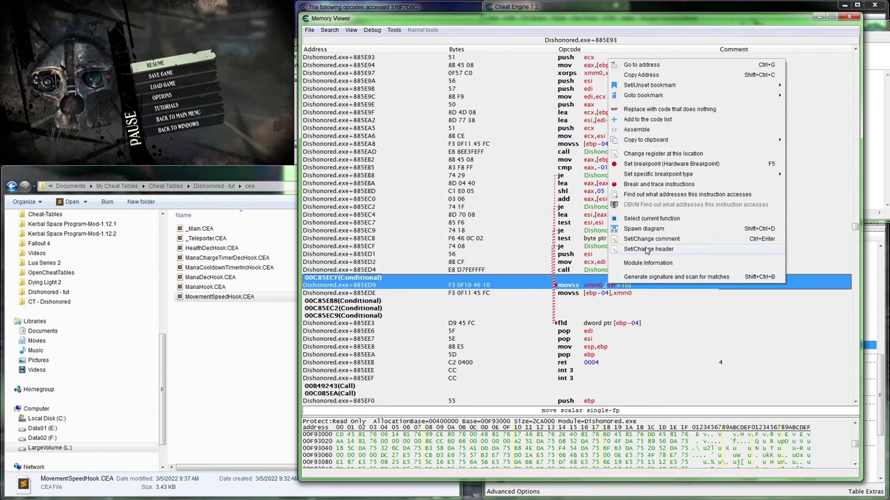
left_click(643, 197)
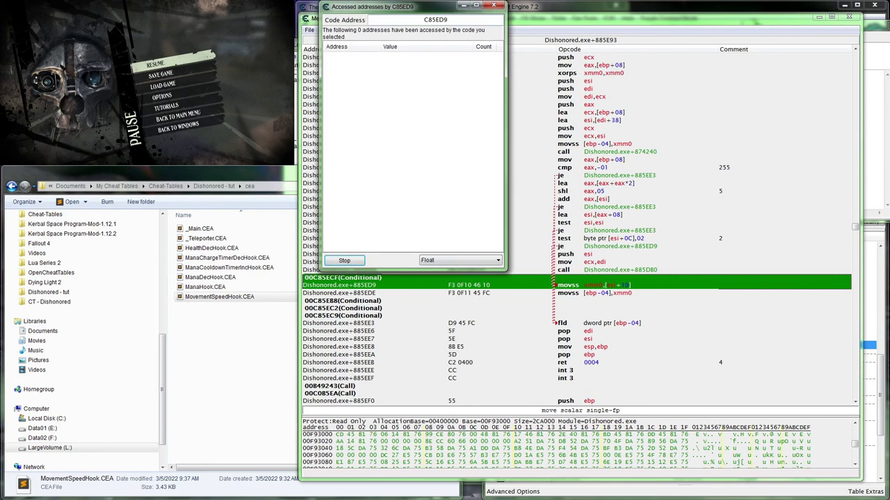
key("Escape")
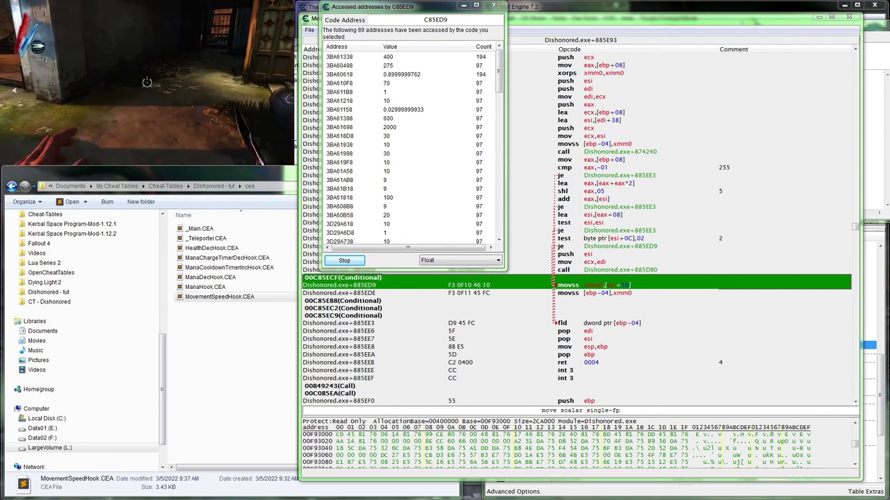
key("Escape")
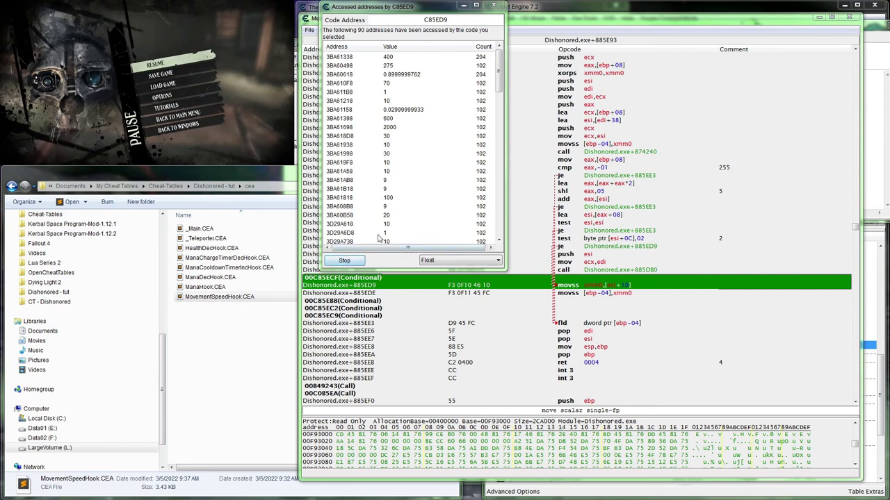
- Look through the collected addresses and stop monitoring the movss instruction
scroll(371, 229, "down", 10)
scroll(372, 229, "down", 10)
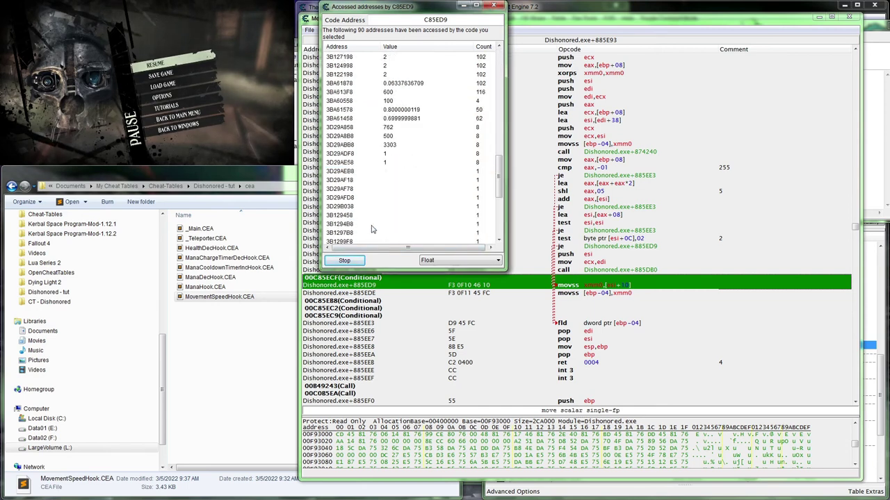
left_click(345, 261)
scroll(414, 214, "up", 10)
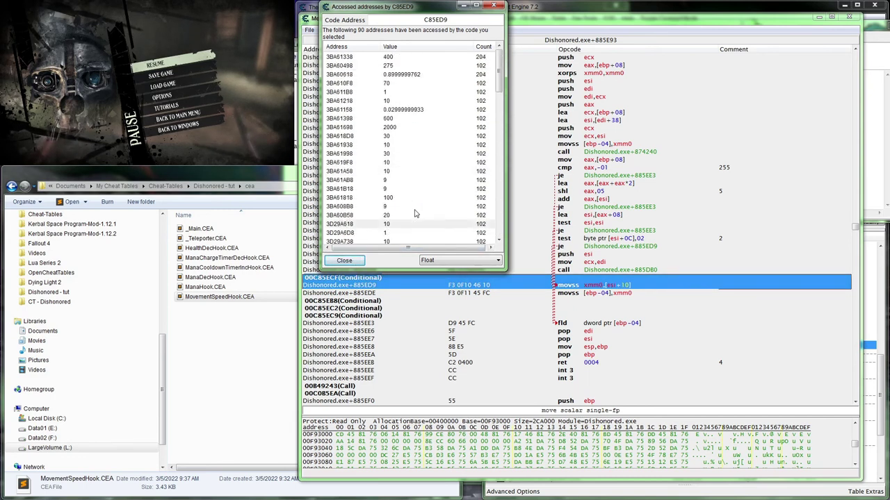
- Add address 3BA60618 to the cheat table and place it directly below the 316F7D8C entry
left_click(388, 128)
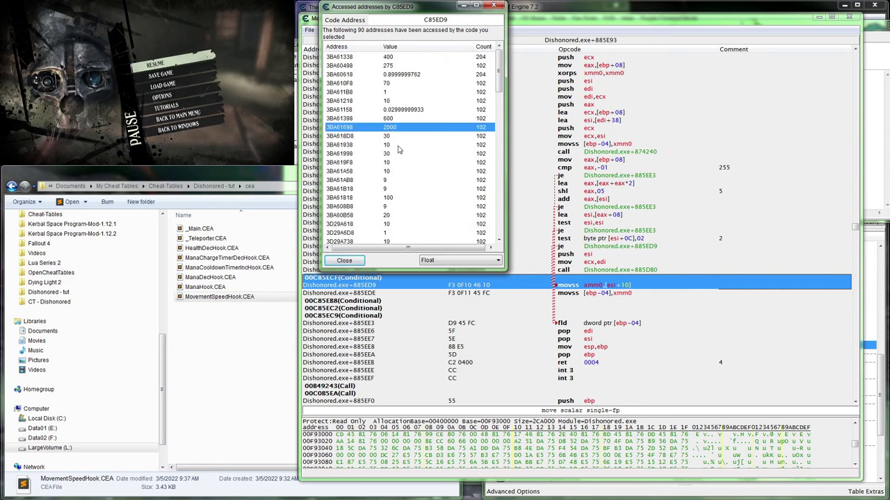
left_click(379, 77)
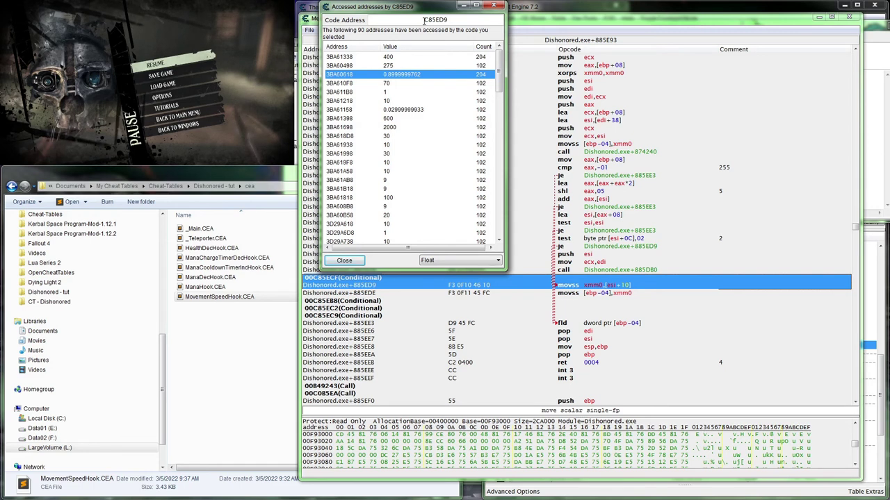
left_click_drag(421, 6, 233, 25)
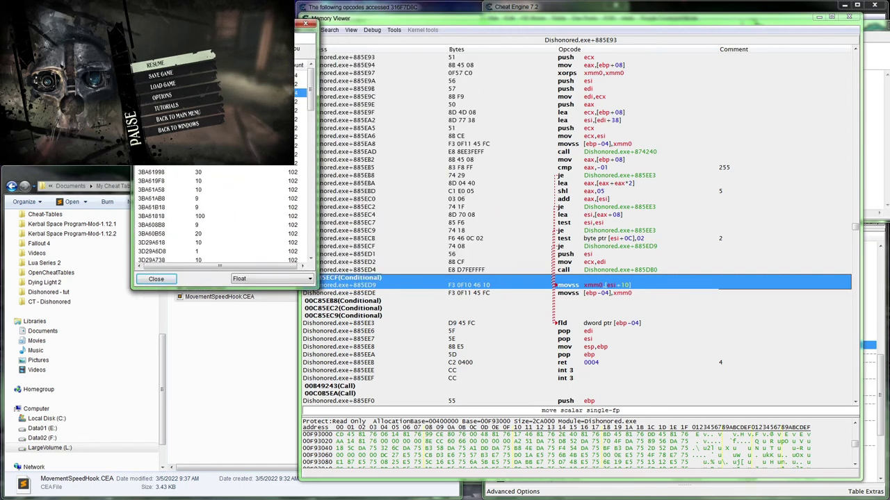
left_click(819, 7)
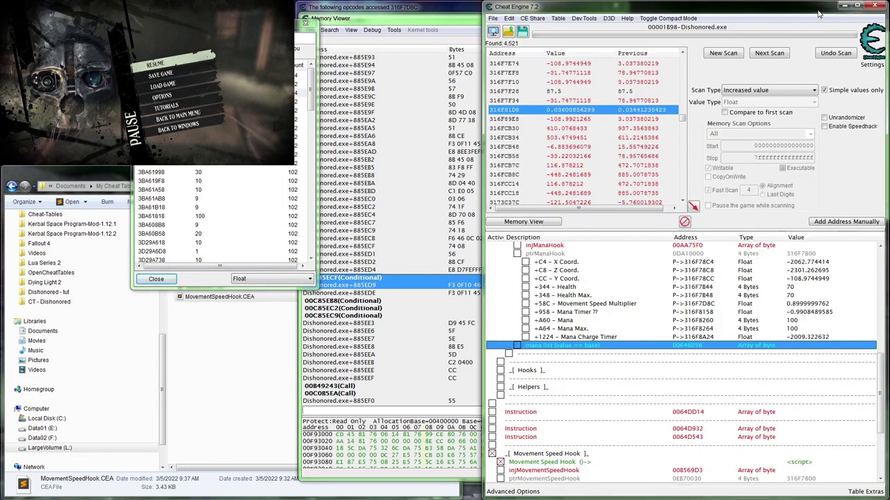
left_click(684, 372)
scroll(685, 375, "down", 5)
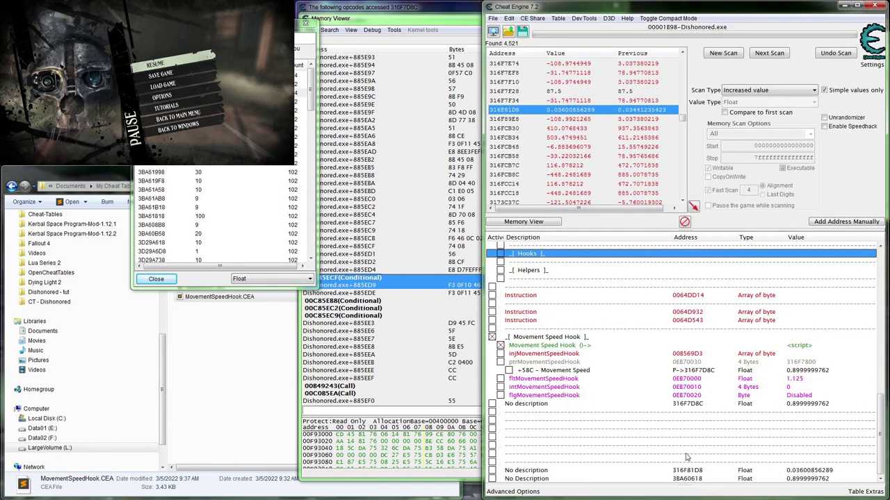
left_click_drag(683, 480, 692, 416)
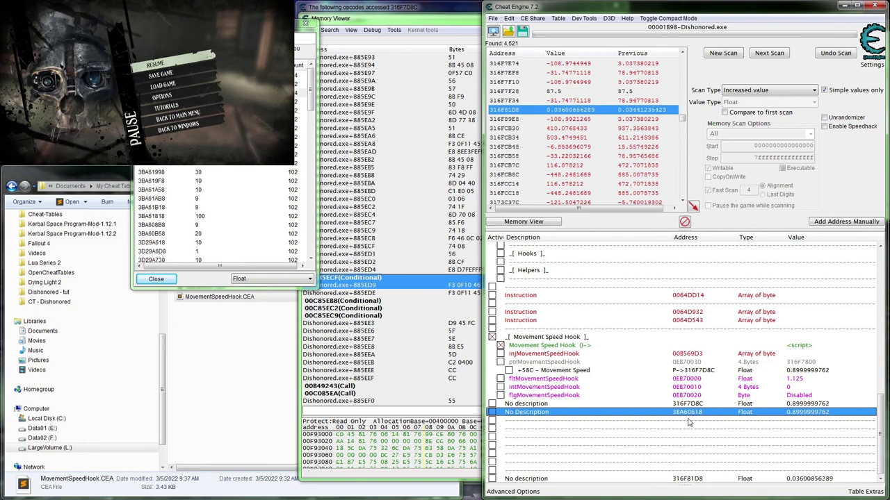
- Close the accessed-addresses list and find out what accesses 3BA60618, resuming the game to collect the opcodes
right_click(688, 417)
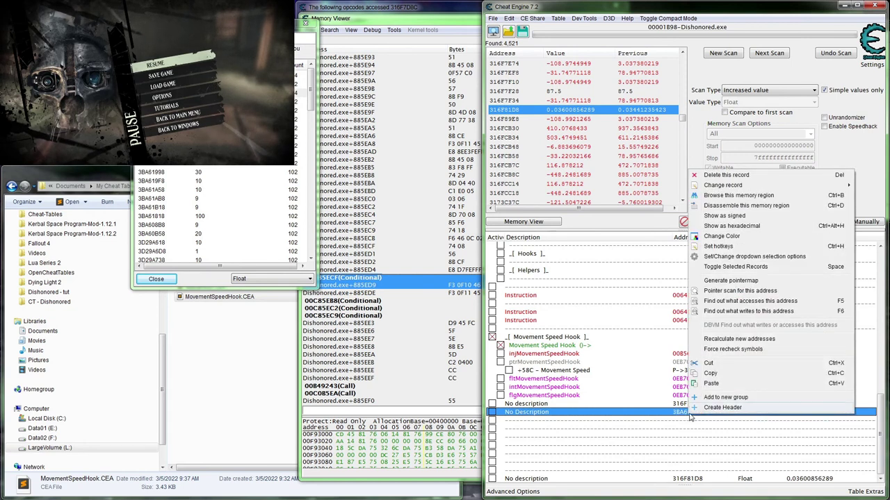
left_click(156, 279)
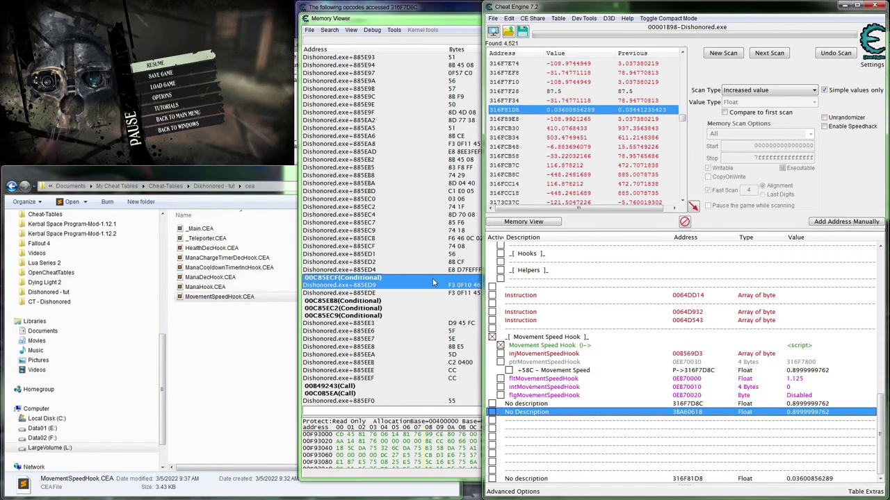
right_click(560, 415)
left_click(608, 305)
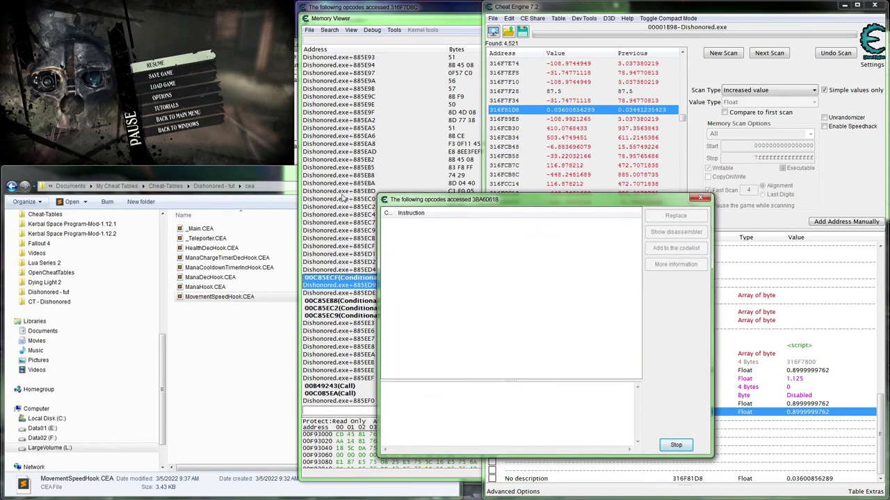
left_click(156, 63)
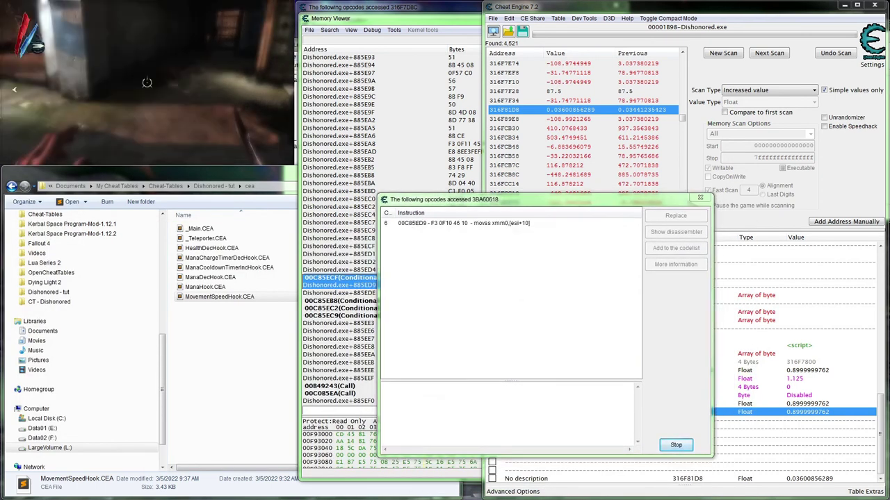
- Move the character around in the game, pause it, and select the movss opcode that accessed 3BA60618
key("s")
key("w")
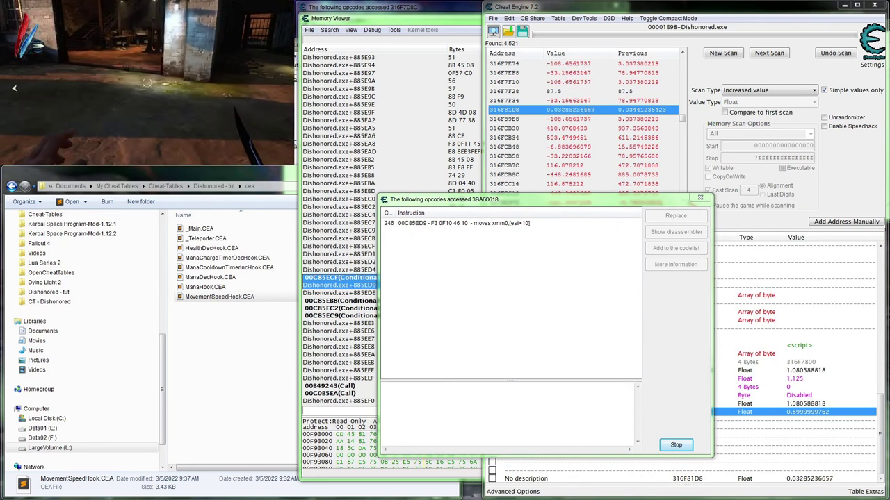
key("Escape")
left_click(454, 224)
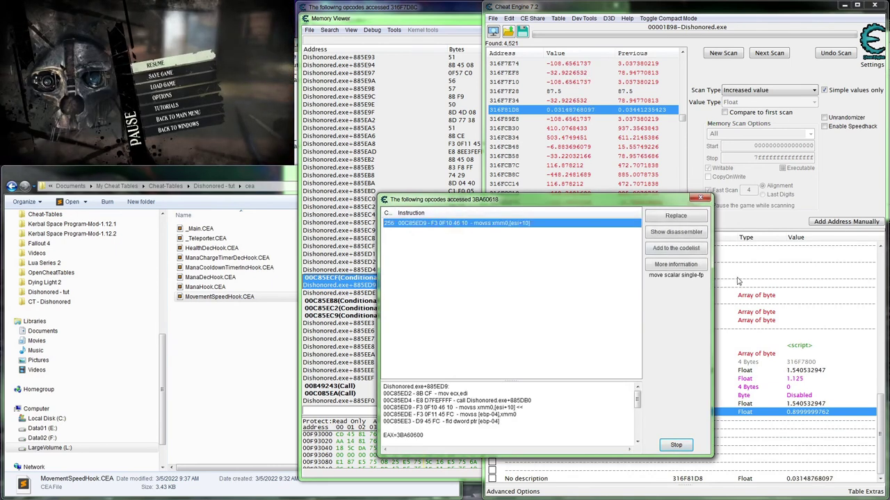
- Inspect the movss instruction in the disassembler, review its register values, and close the opcode list for 3BA60618
left_click(672, 235)
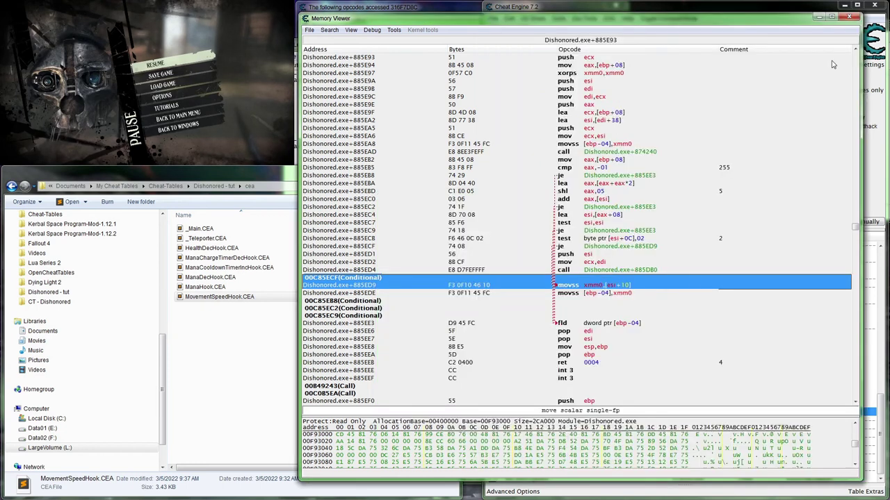
left_click(848, 16)
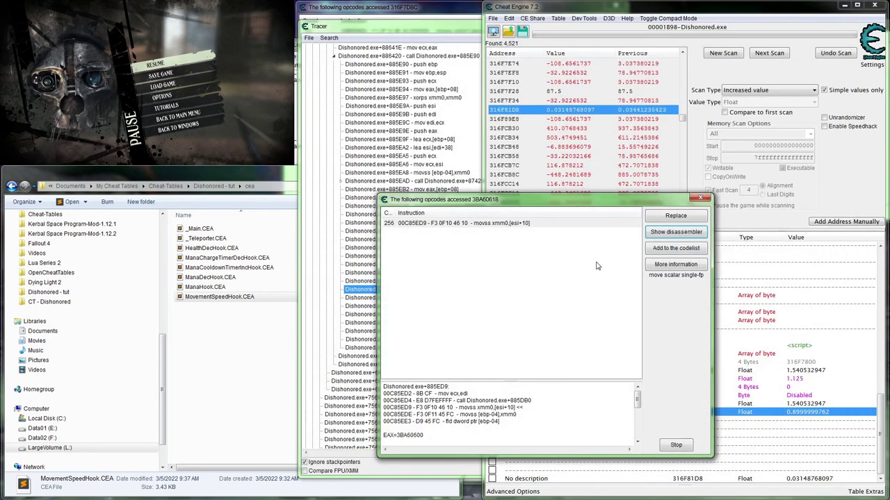
left_click_drag(514, 381, 515, 318)
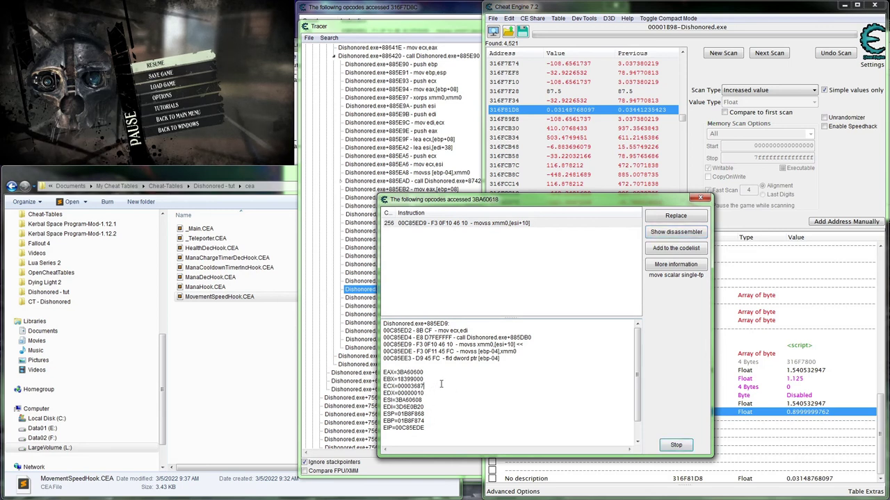
left_click(703, 199)
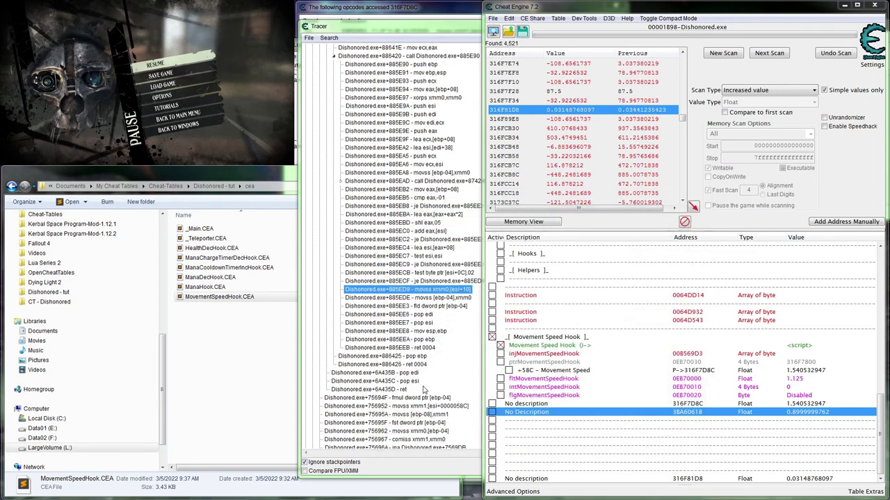
- Collapse the call to Dishonored.exe+885E90 in the trace
left_click(421, 365)
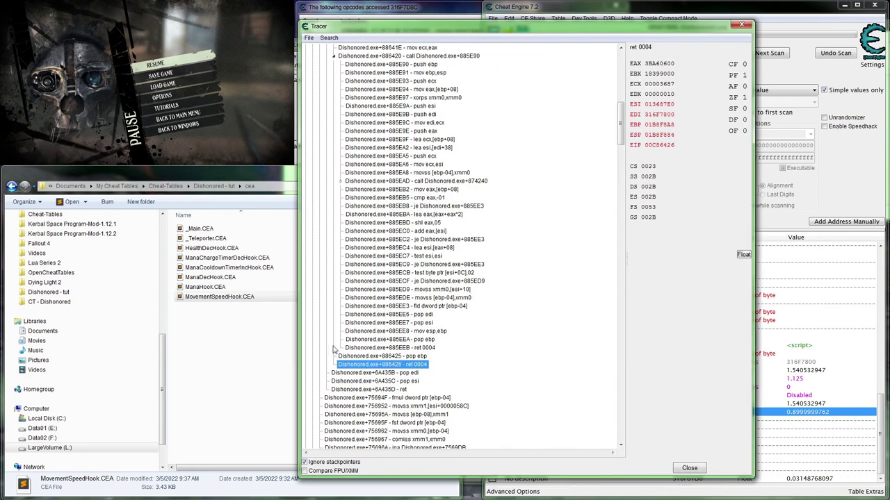
scroll(324, 345, "up", 3)
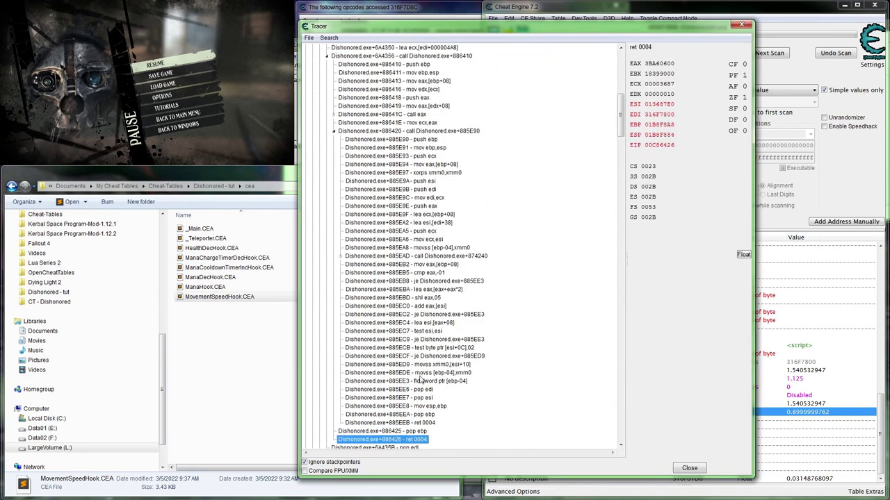
left_click(339, 132)
left_click(335, 132)
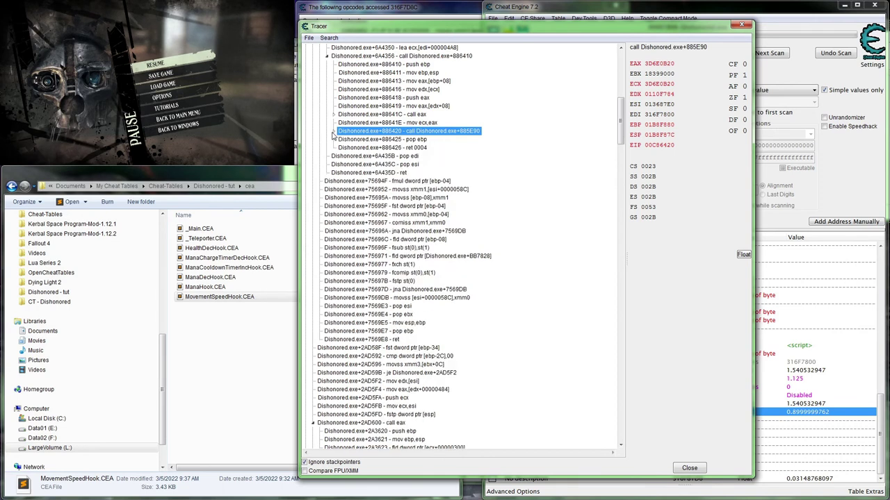
- Step through the traced instructions from the fmul at Dishonored.exe+75694F, checking the registers and float values at each one
left_click(438, 182)
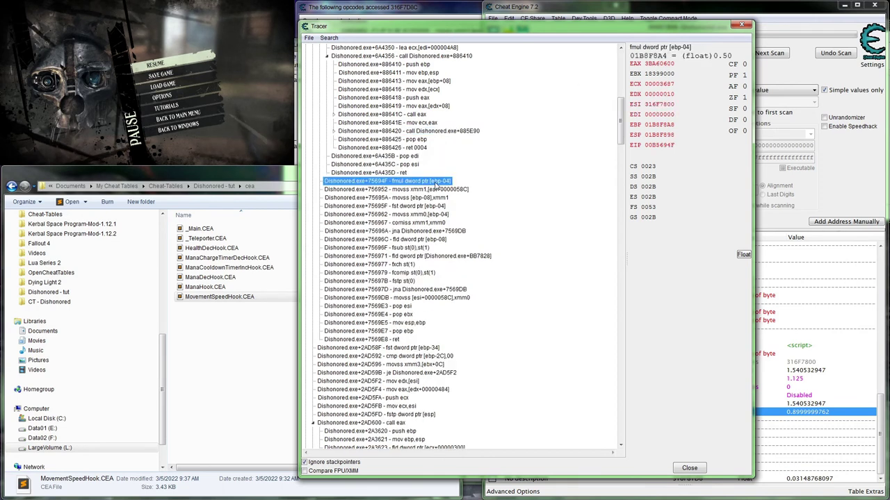
left_click(428, 174)
key("Down")
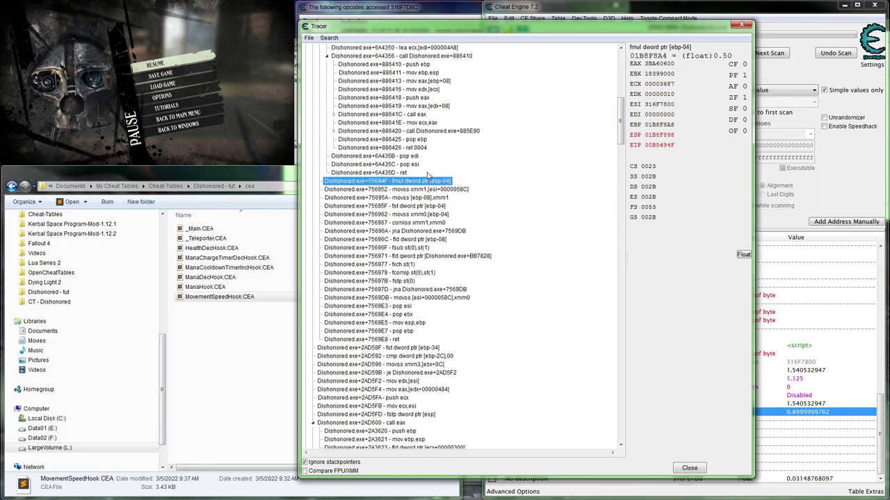
key("Down")
key("Down")
key("Down")
key("Down")
key("Down")
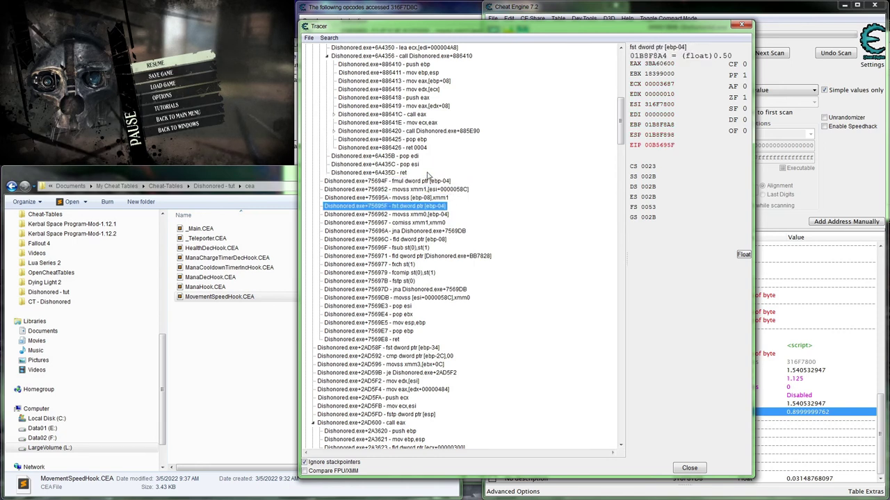
key("Down")
key("Down")
- Close the Tracer, the Lua Engine and the opcode list for 316F7D8C
left_click(741, 25)
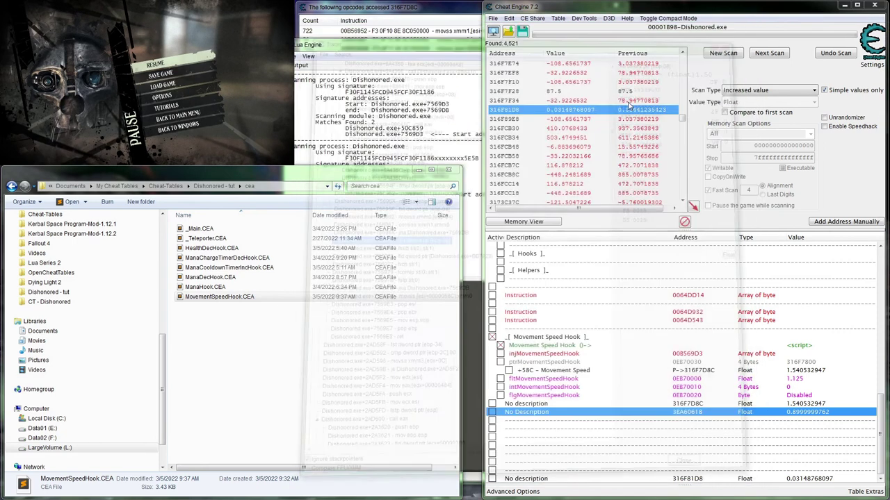
left_click(451, 128)
left_click(686, 43)
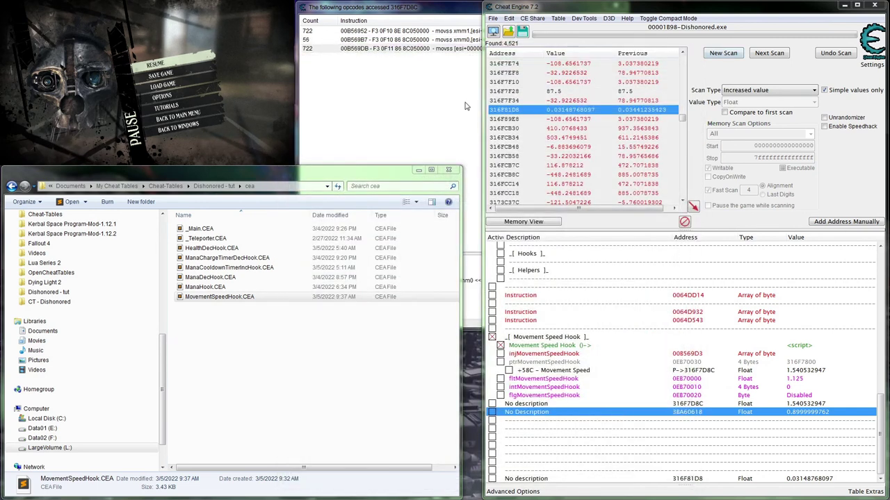
left_click(465, 104)
left_click(590, 318)
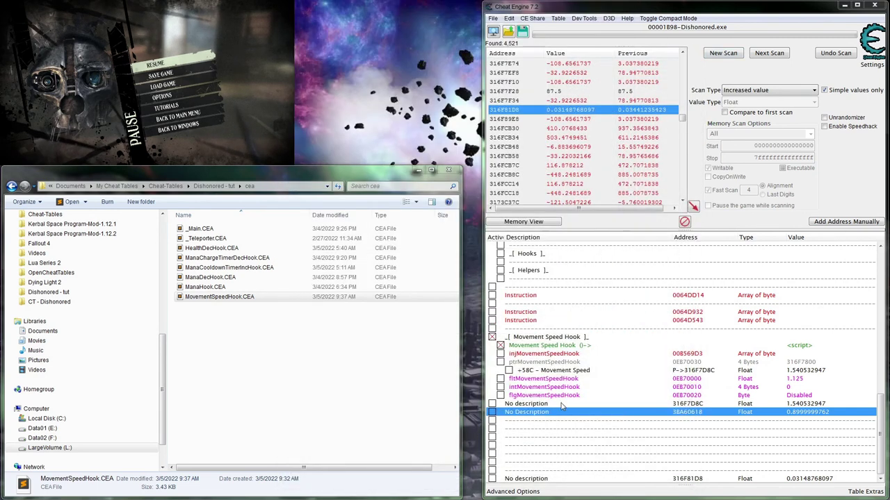
- Delete the 316F81D8 entry from the cheat table
left_click(595, 449)
left_click(596, 479)
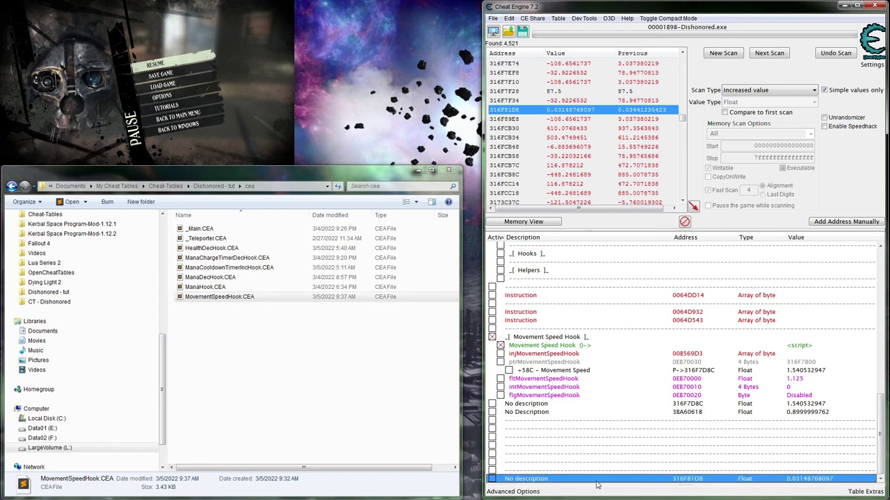
key("Delete")
key("Return")
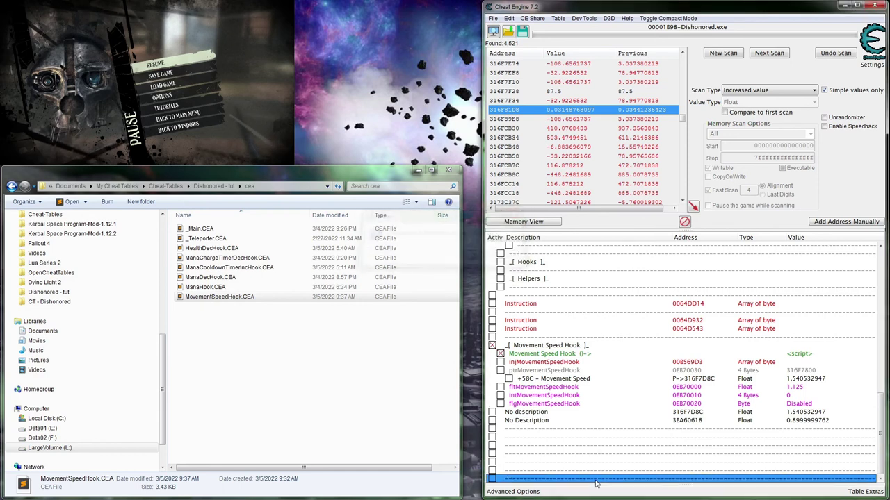
left_click(624, 440)
left_click(602, 422)
left_click(601, 456)
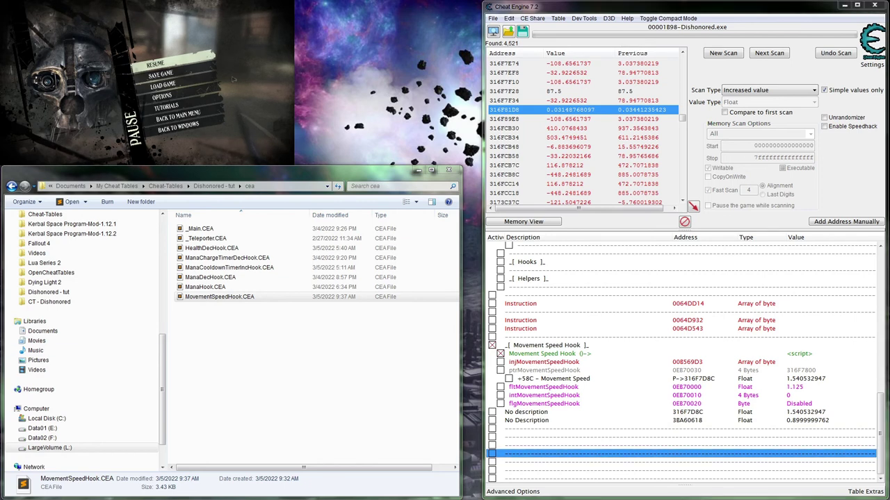
- Resume the game and move the character through different areas to compare the 316F7D8C and 3BA60618 values during movement
key("Escape")
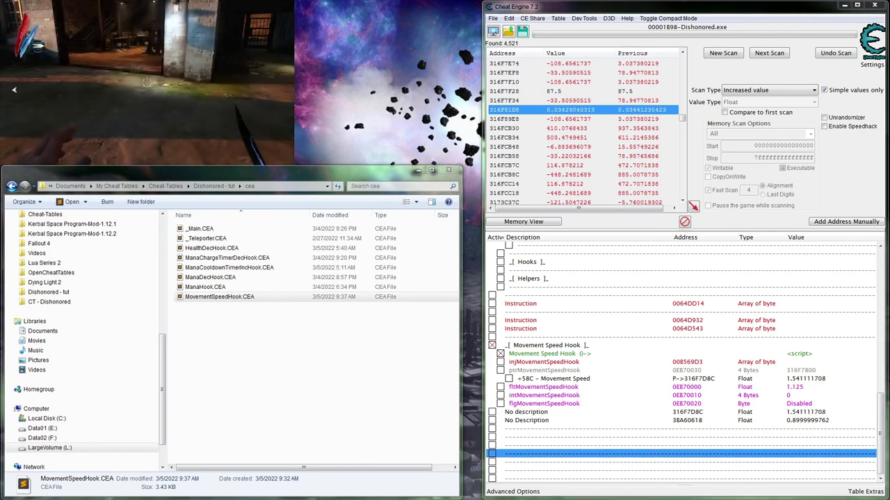
key("w")
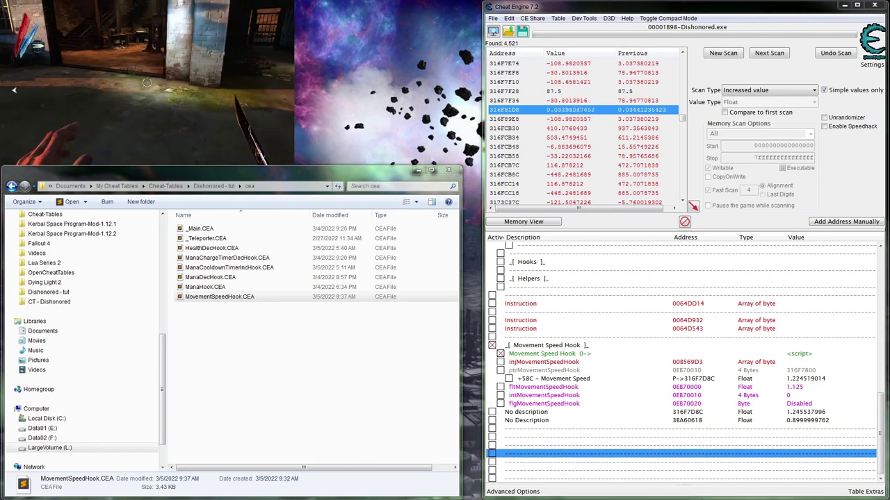
key("w")
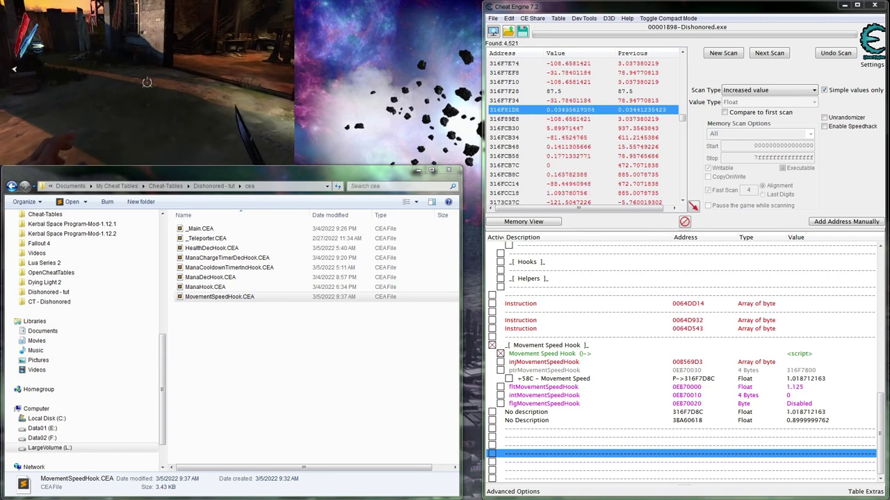
key("w")
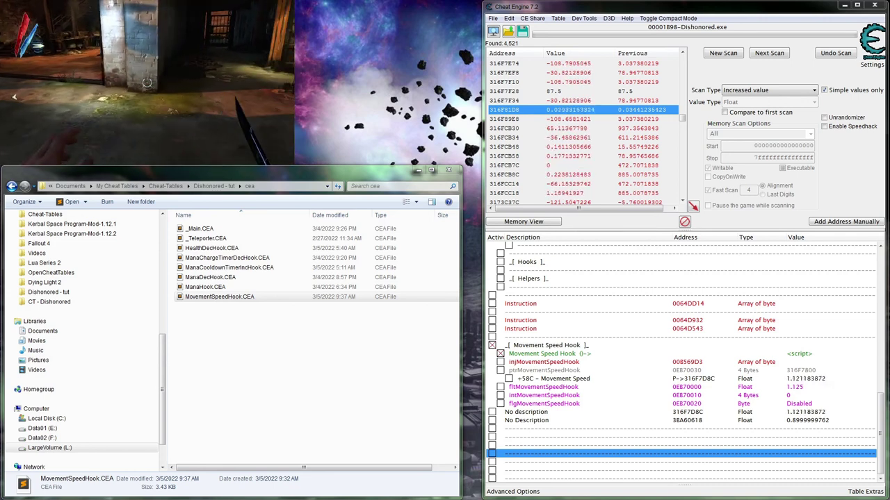
key("w")
key("w")
key("w")
key("w")
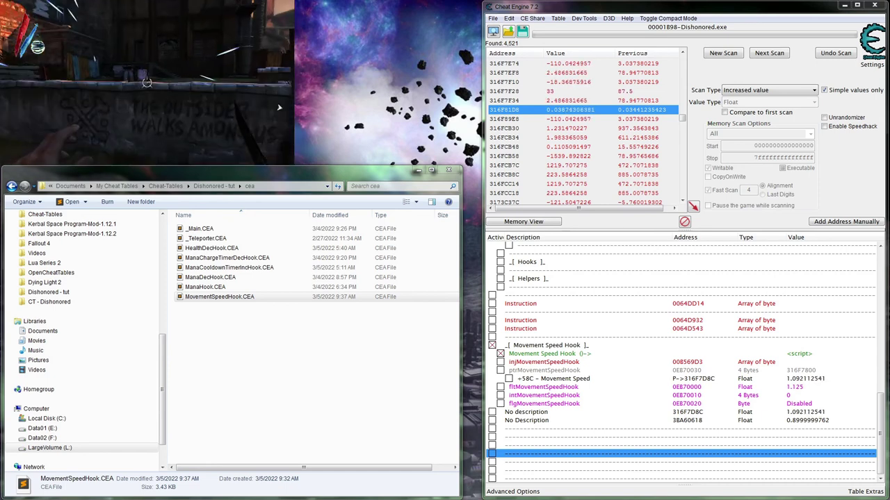
key("w")
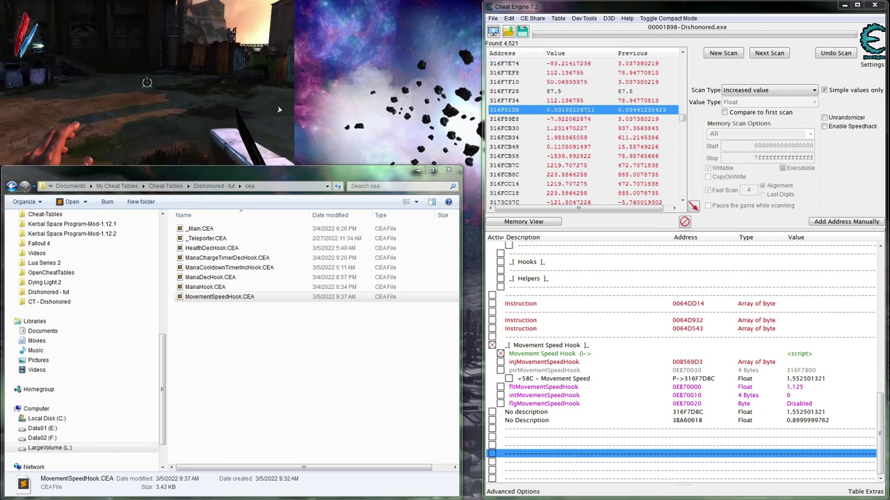
key("w")
key("w")
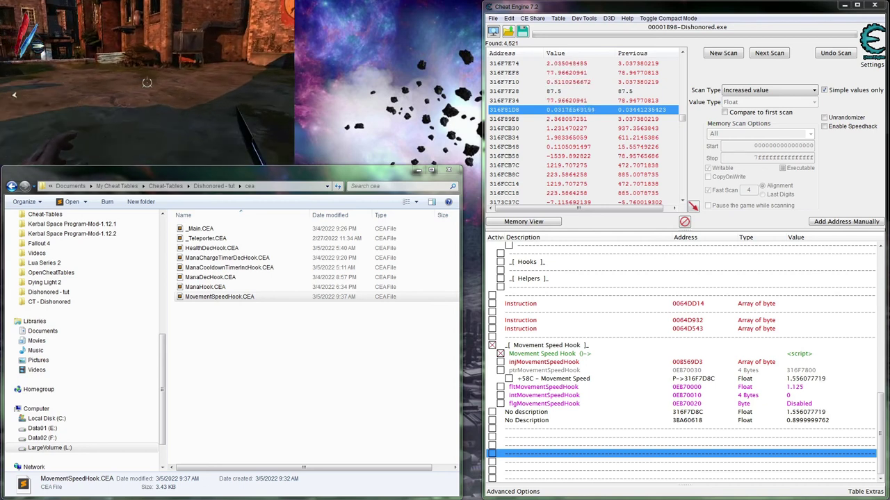
key("w")
key("w")
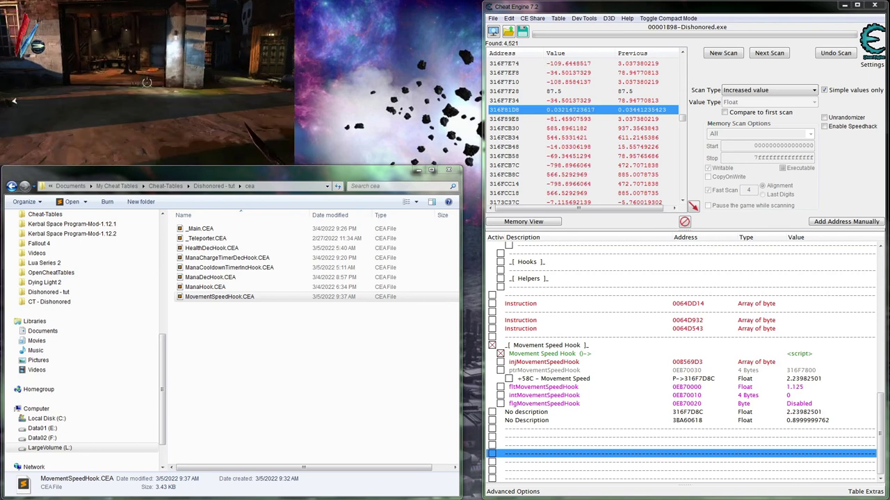
key("w")
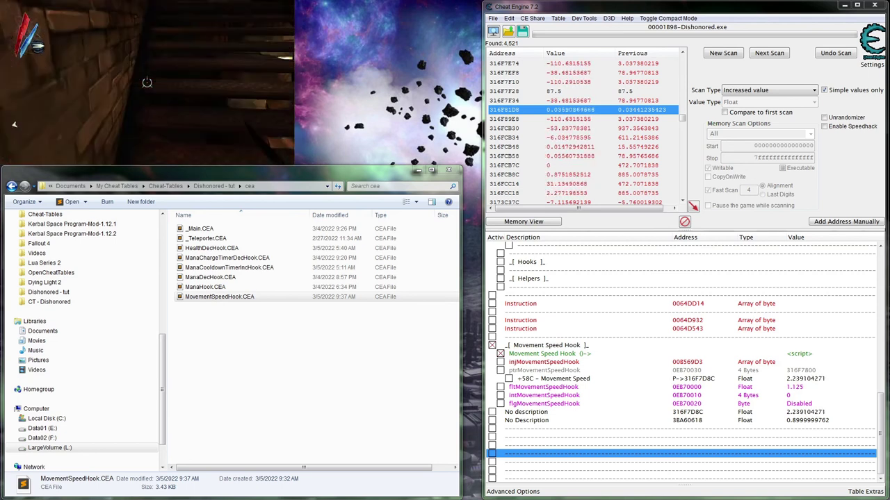
key("w")
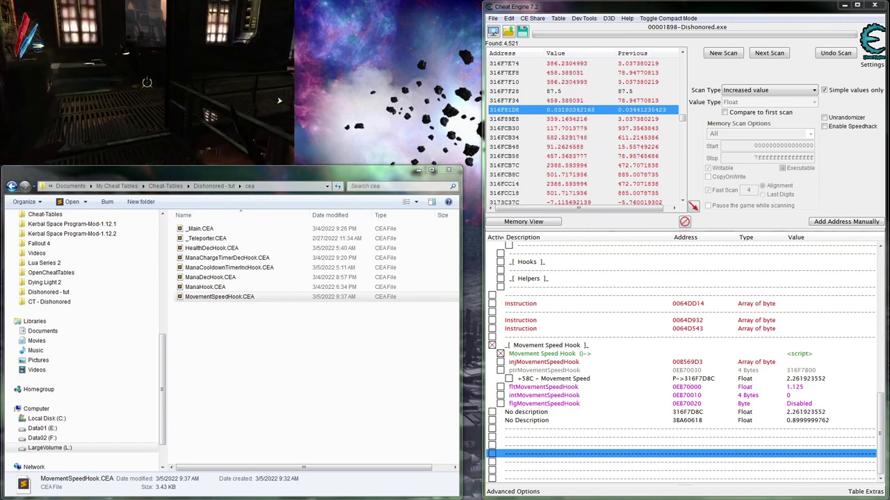
key("w")
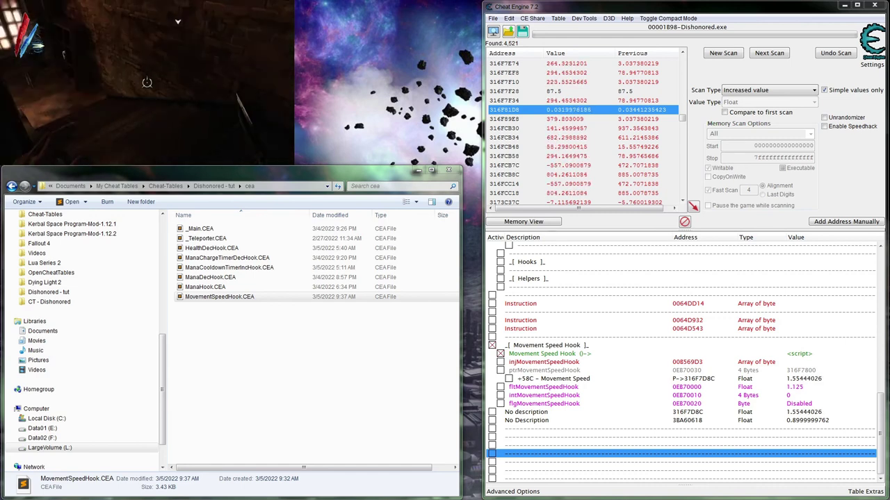
key("w")
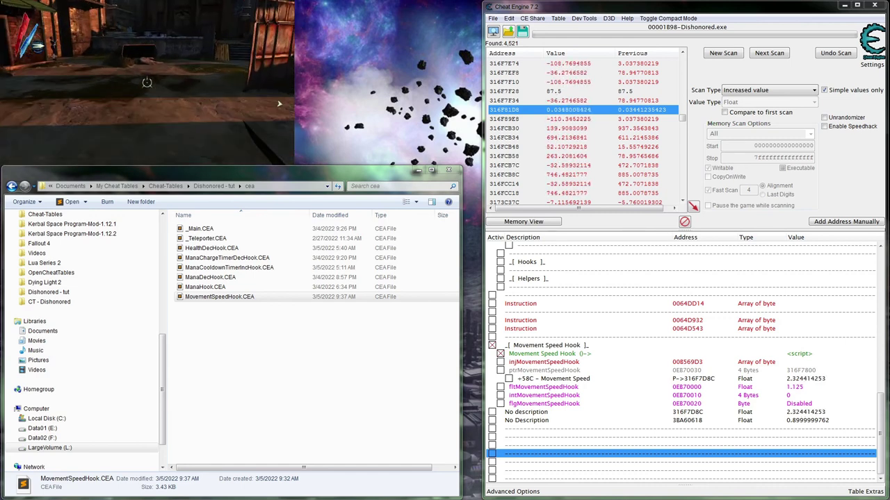
key("w")
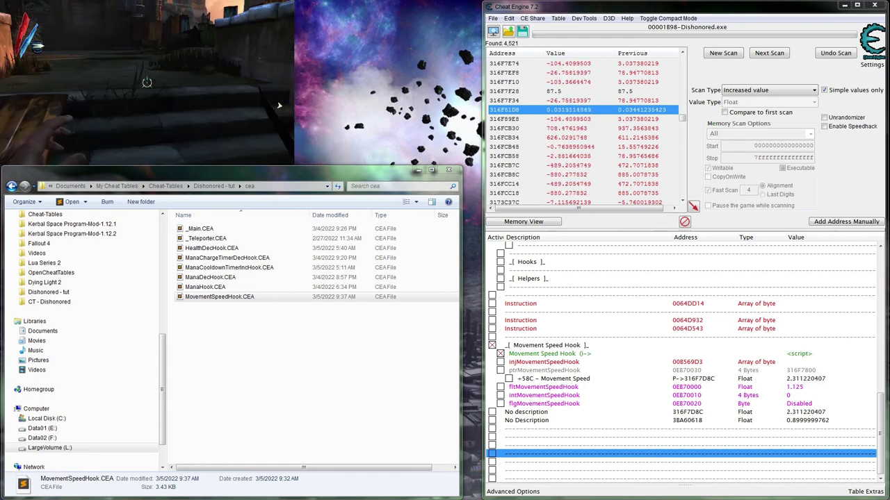
key("w")
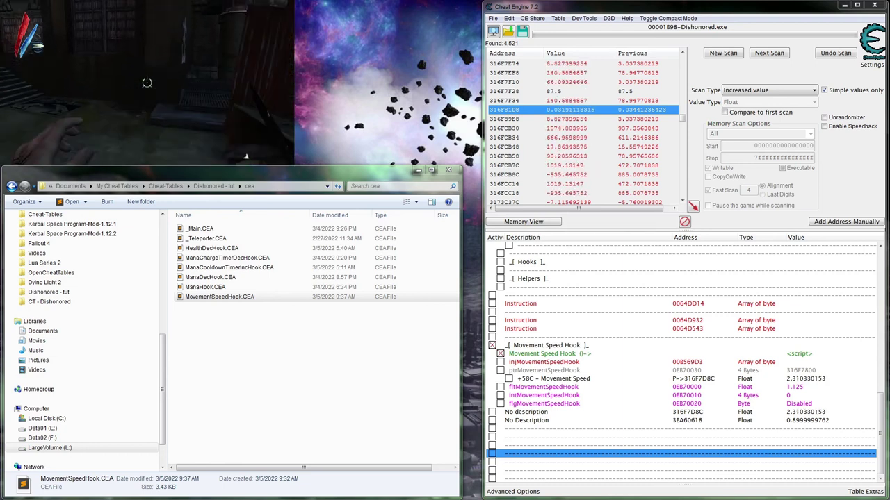
key("w")
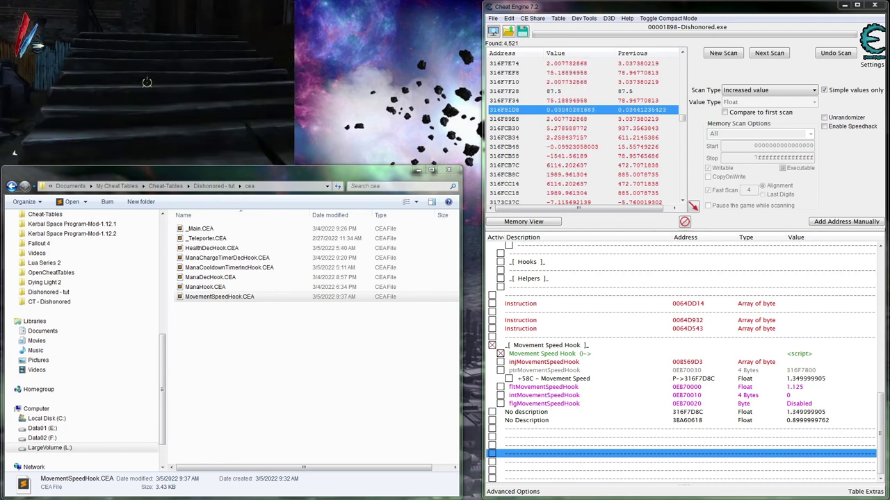
key("w")
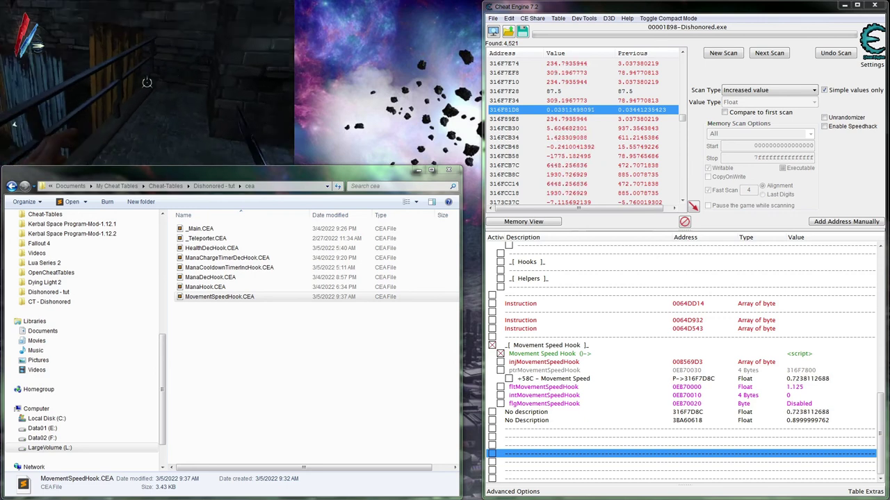
key("w")
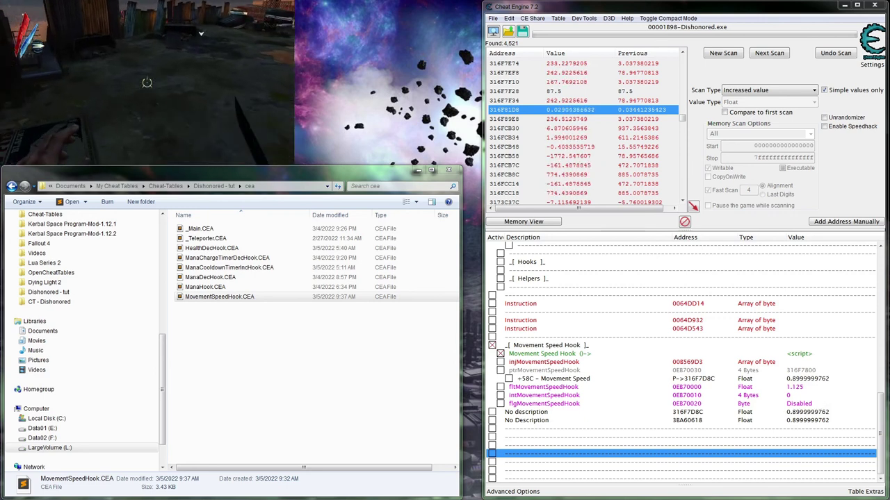
- Move the character through the yard, up the stairs and along the walkways, comparing the 316F7D8C and 3BA60618 values
key("w")
key("w")
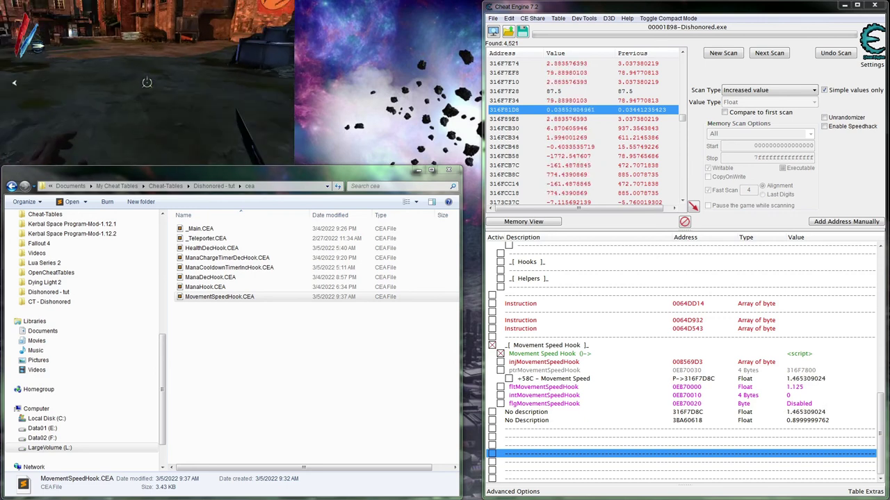
key("w")
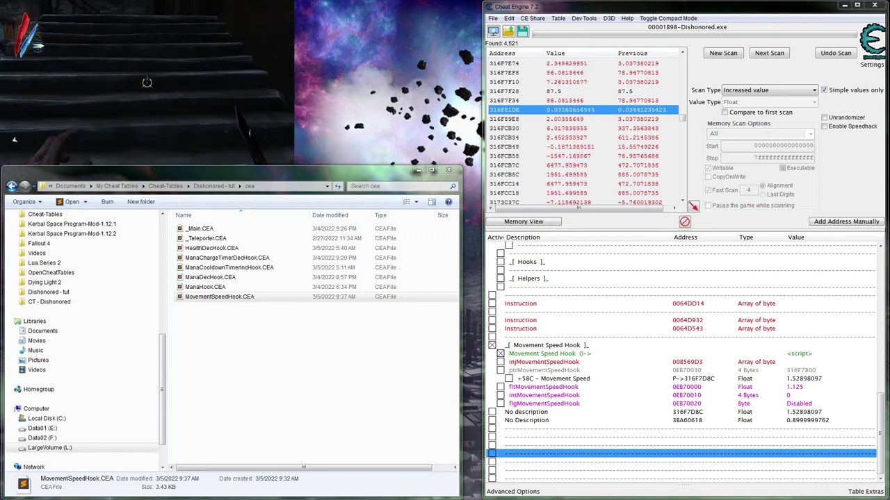
key("w")
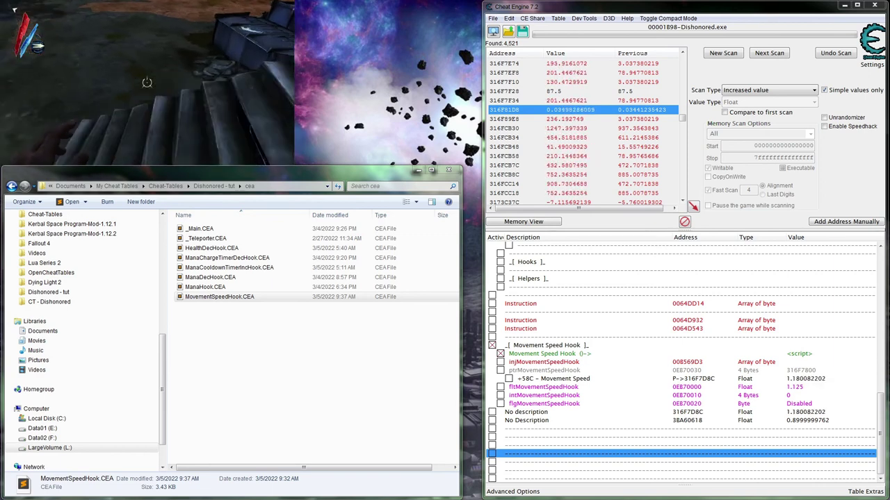
key("w")
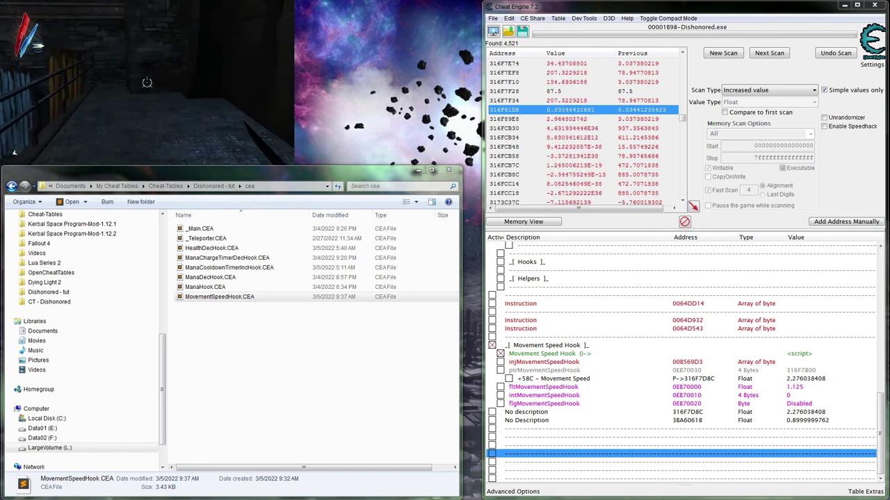
key("w")
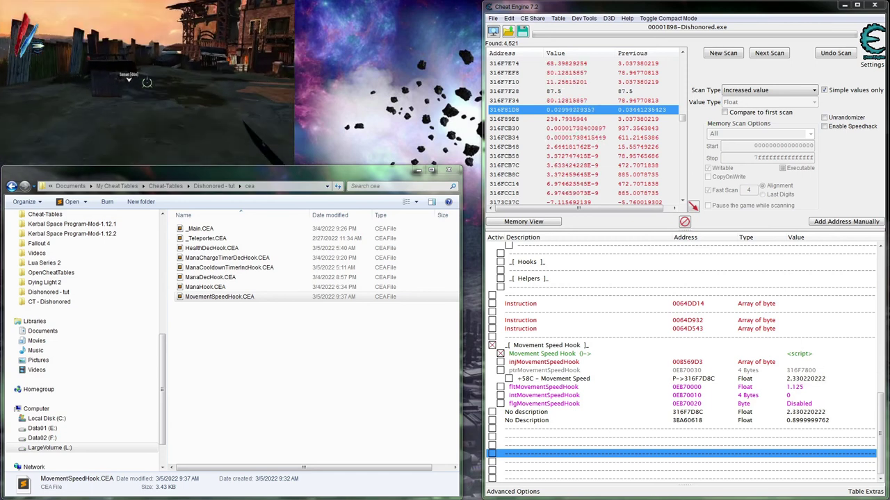
key("w")
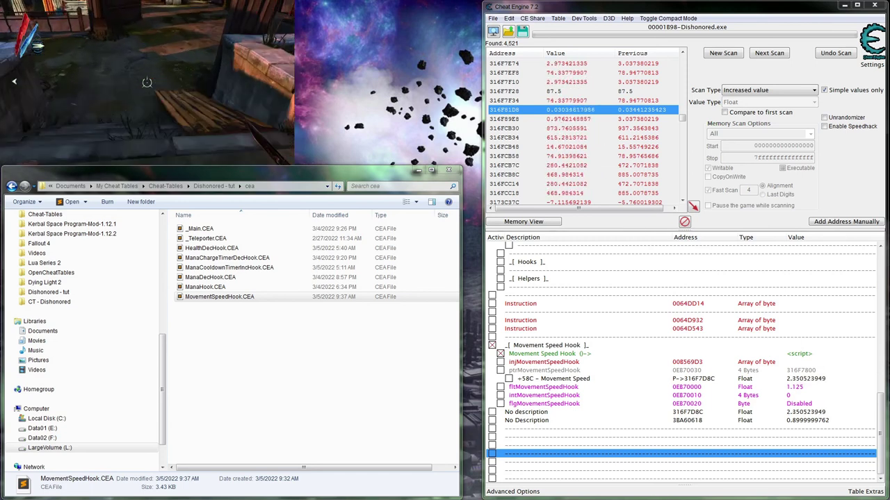
key("w")
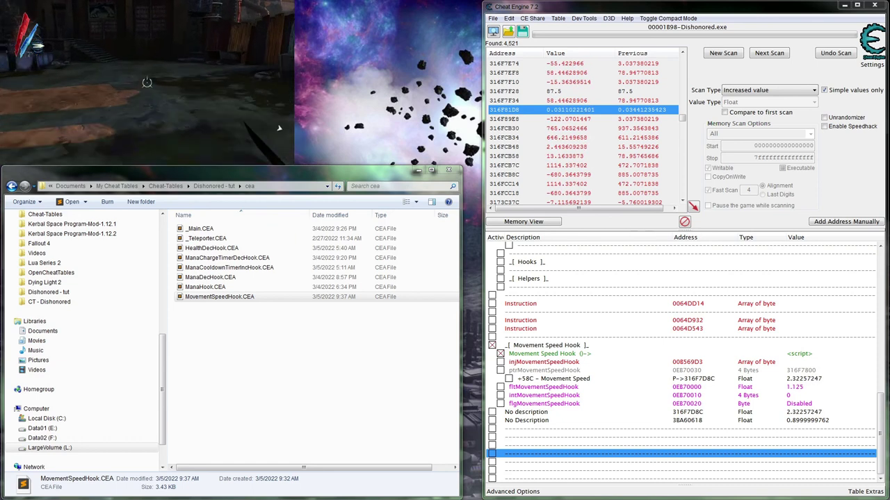
key("w")
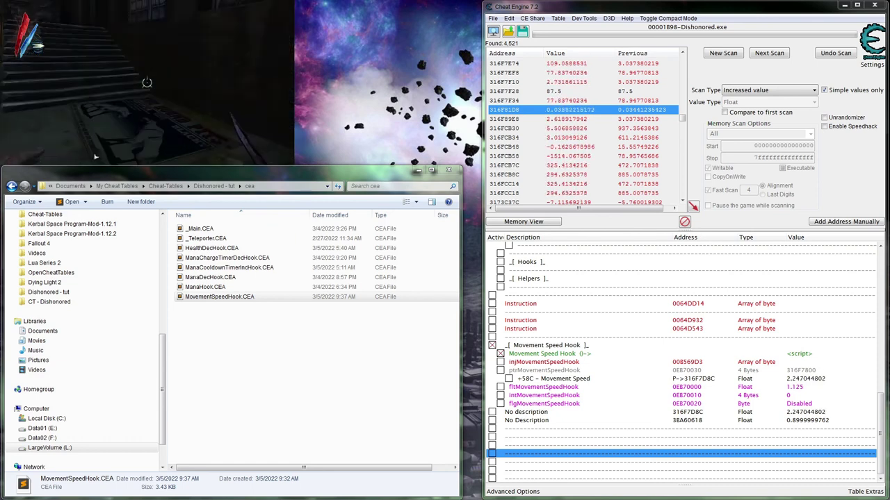
key("w")
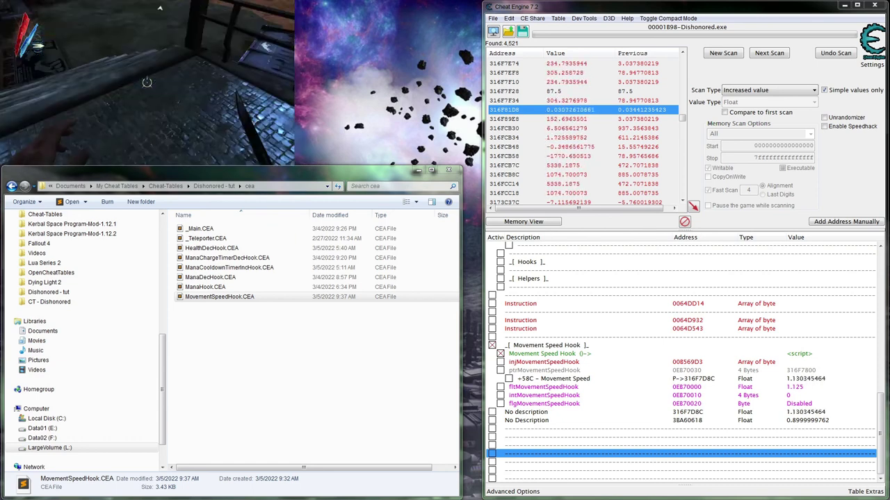
key("w")
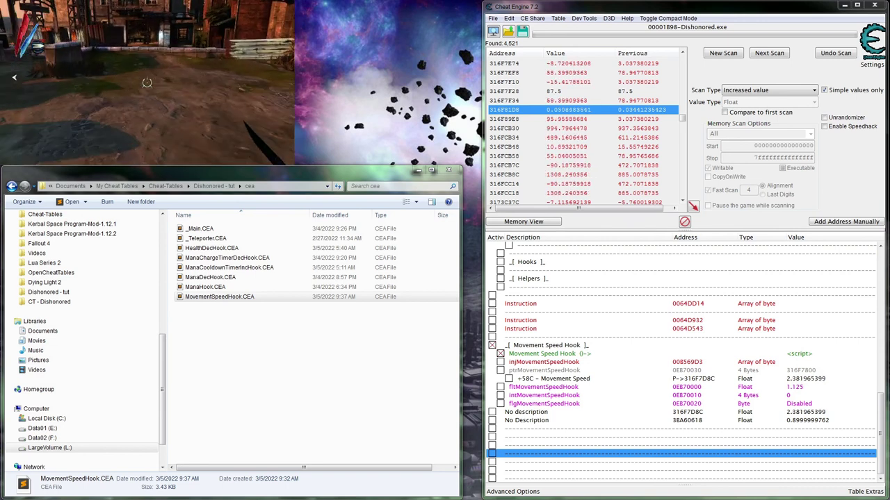
key("w")
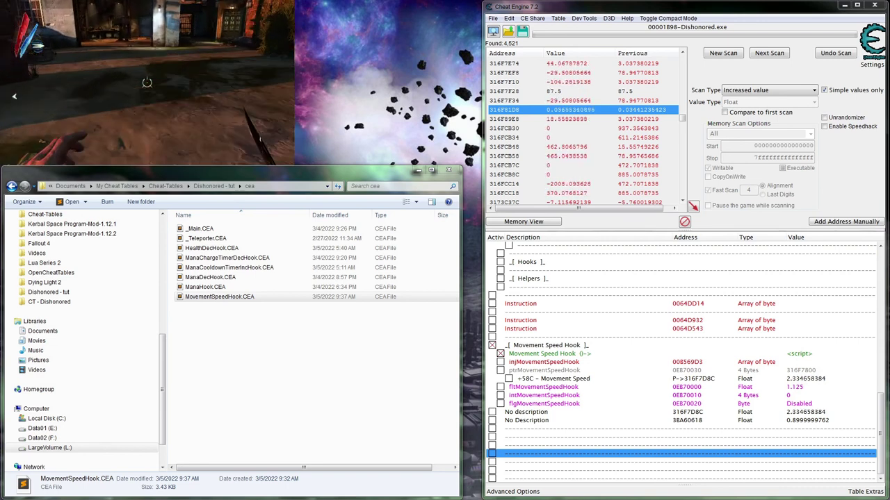
- Crouch and sneak the character around the building entrance to check the Movement Speed value while crouched
key("c")
key("w")
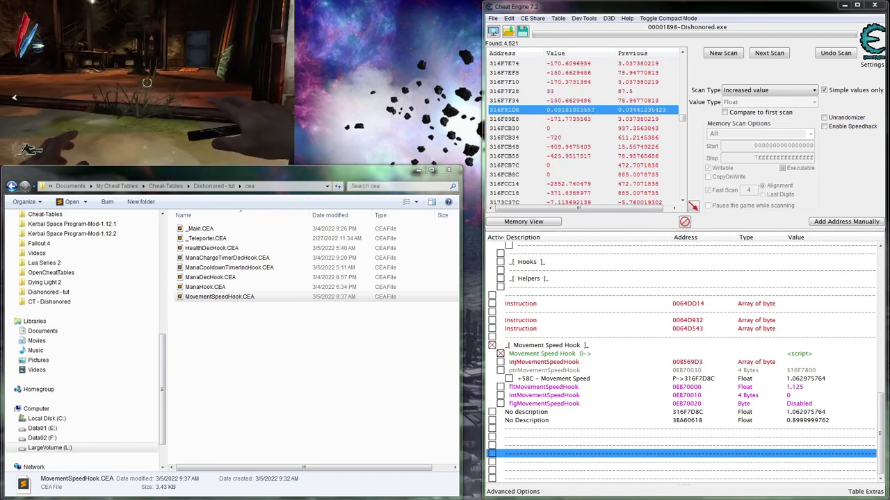
key("w")
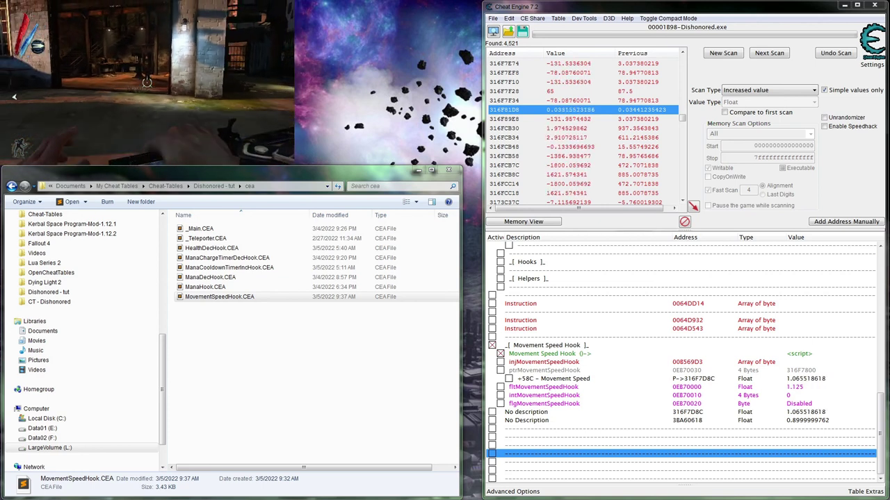
key("w")
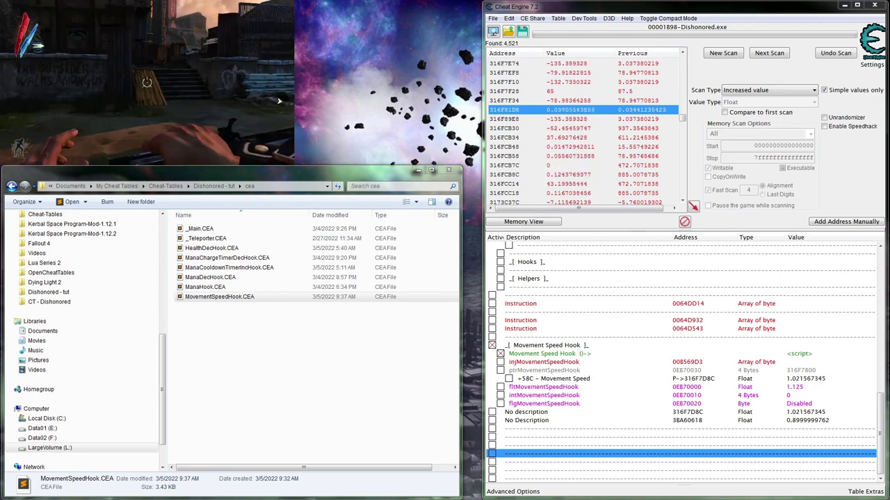
key("w")
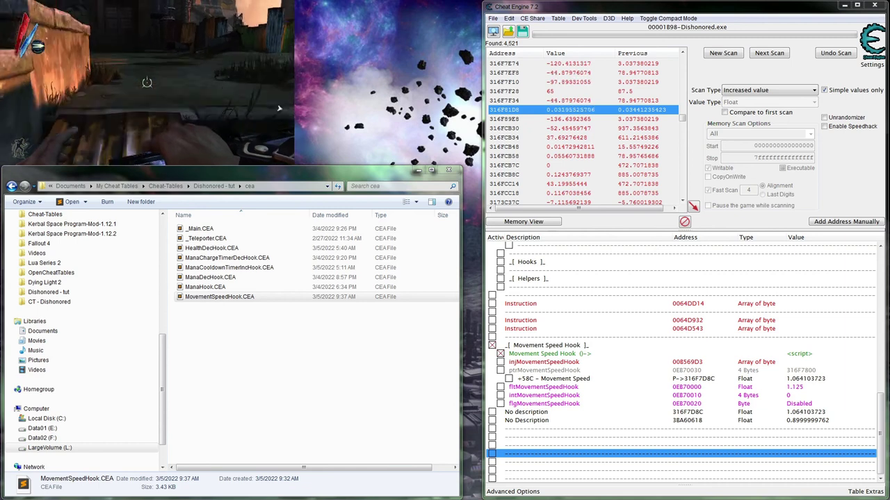
- Move the character upright between the staircases, yard and barred doorway, checking the +58C Movement Speed value at different paces
key("w")
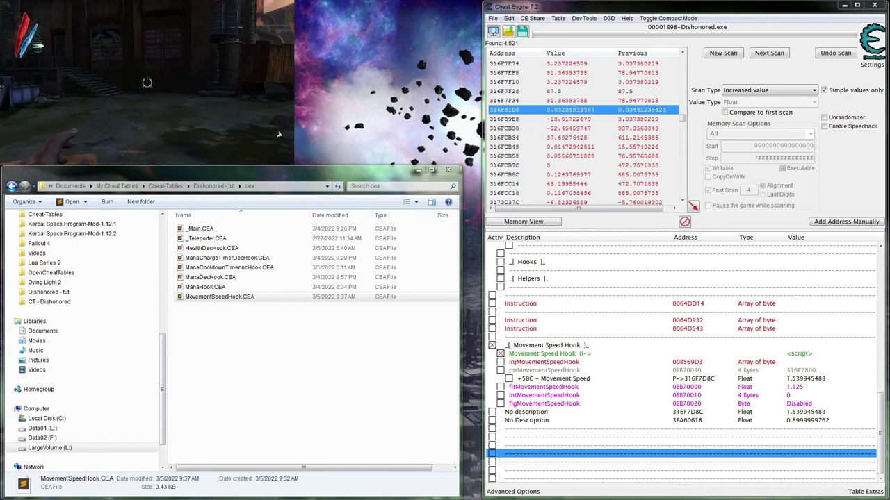
key("w")
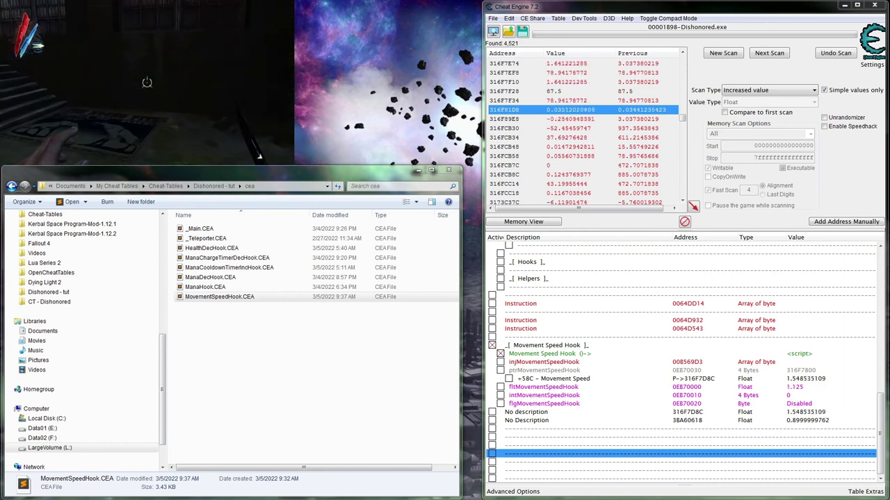
key("w")
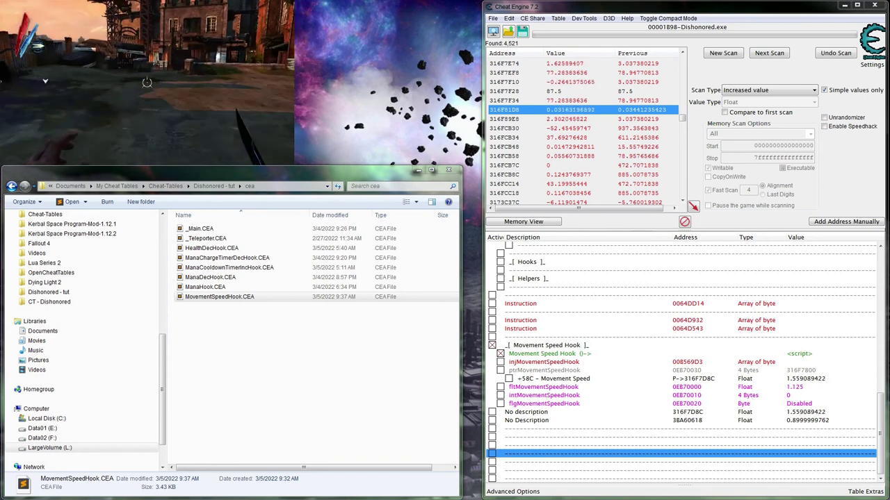
key("w")
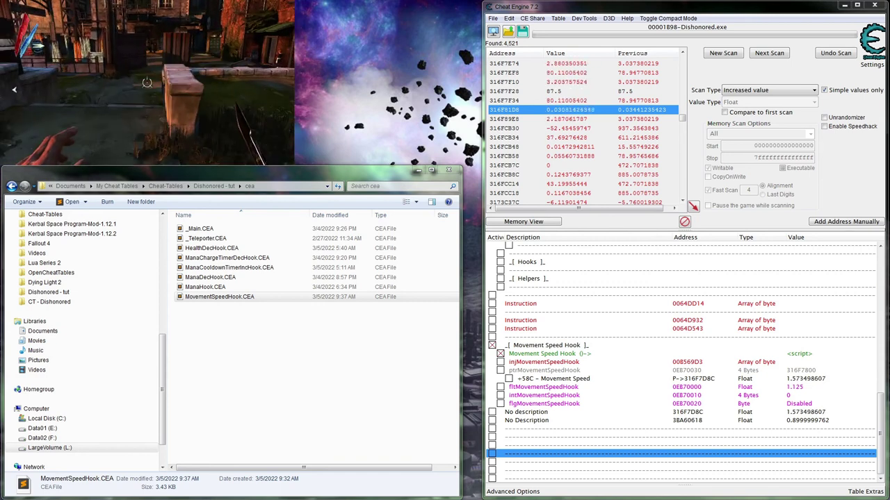
key("w")
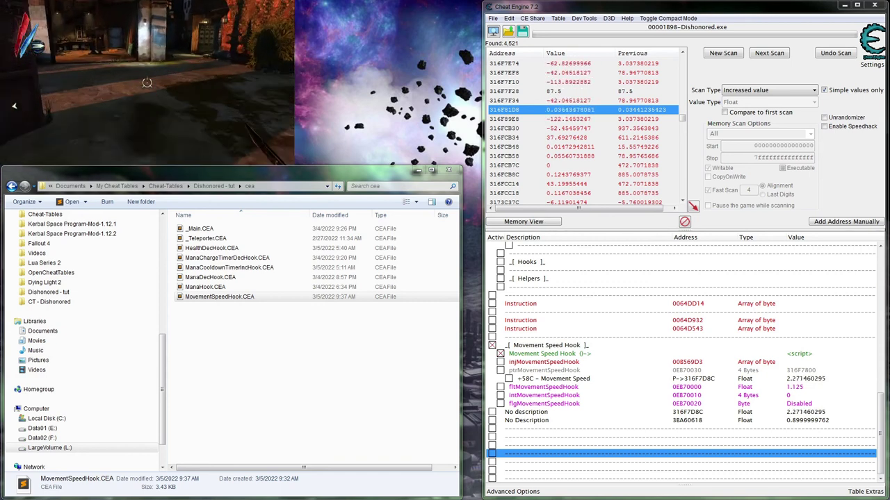
key("w")
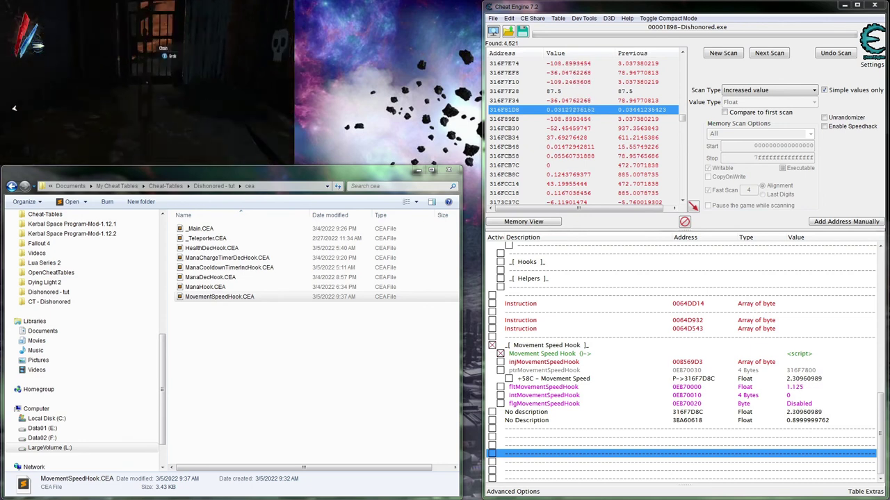
key("w")
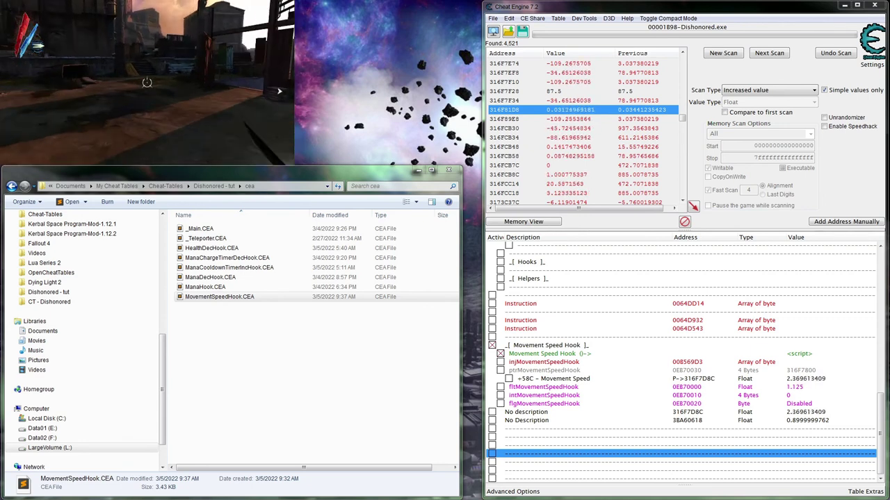
key("w")
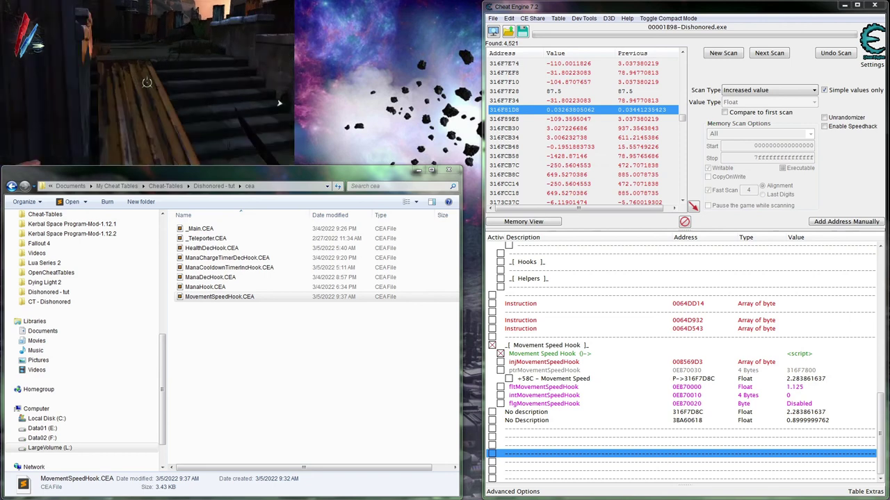
key("w")
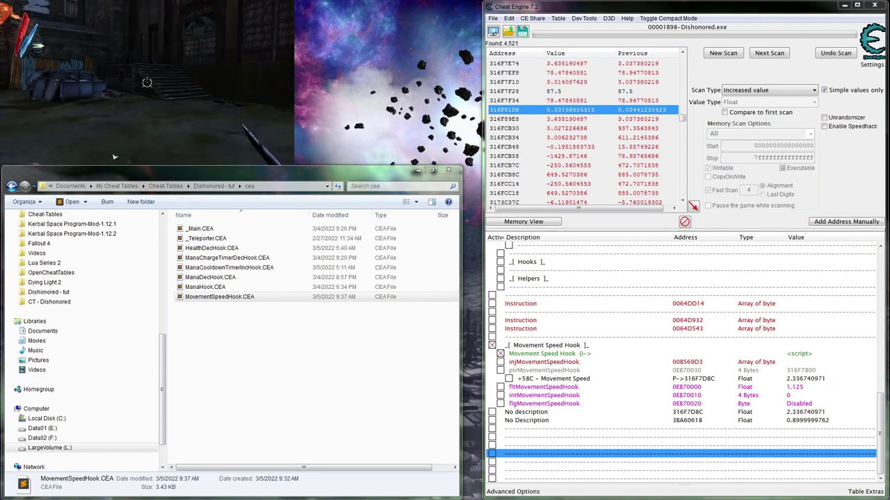
key("w")
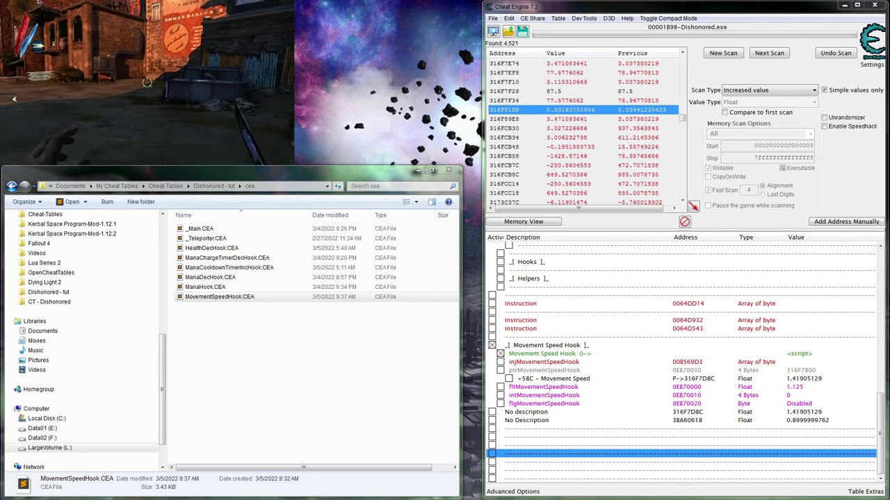
key("w")
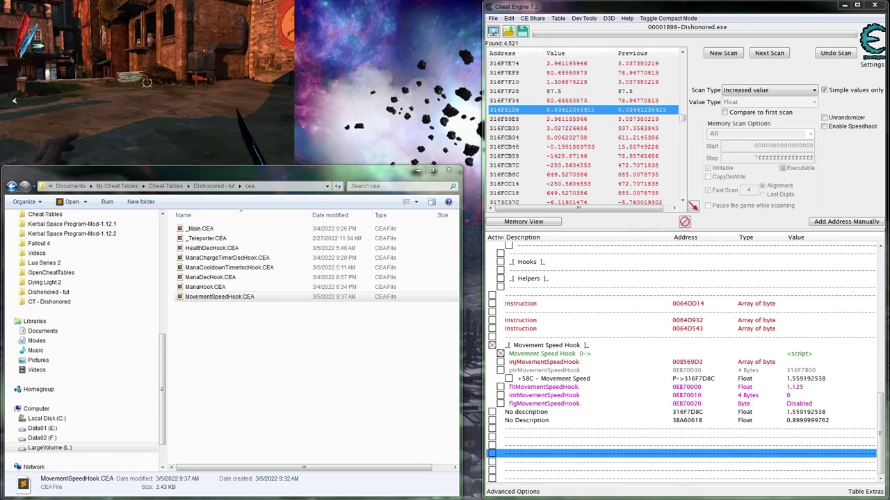
key("w")
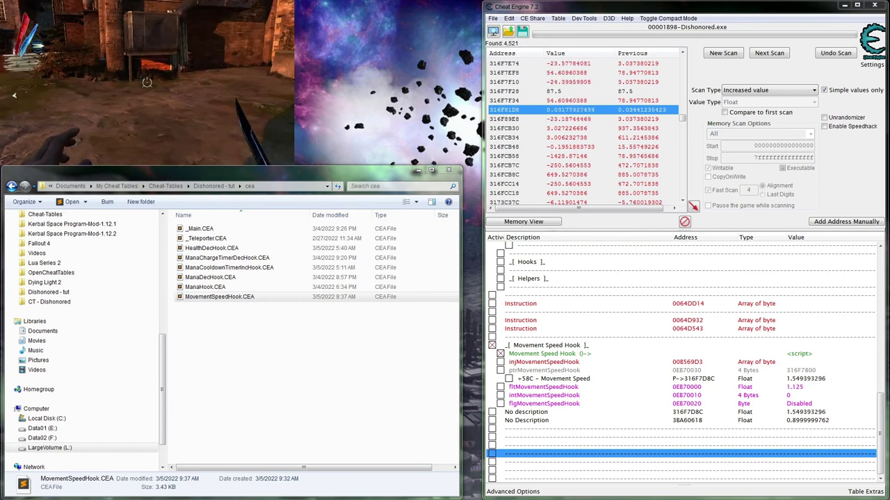
- Equip the pistol and switch back to the hand power while walking, checking the Movement Speed value
key("w")
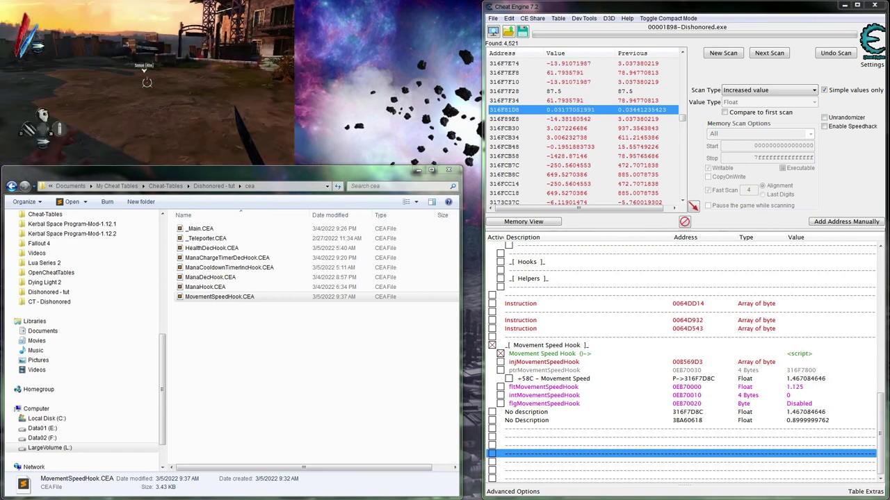
key("w")
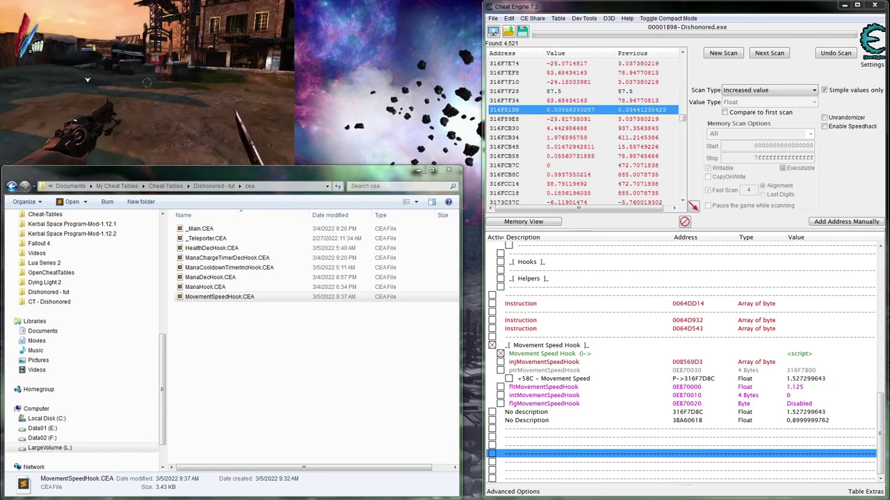
key("w")
key("1")
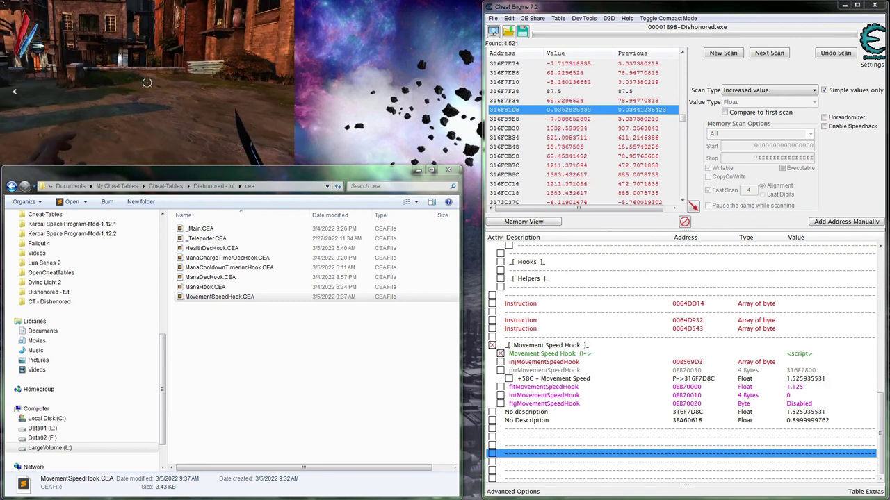
- Blink the character repeatedly between the yard, building and walkways while moving, comparing the 316F7D8C and 3BA60618 values
right_click(147, 82)
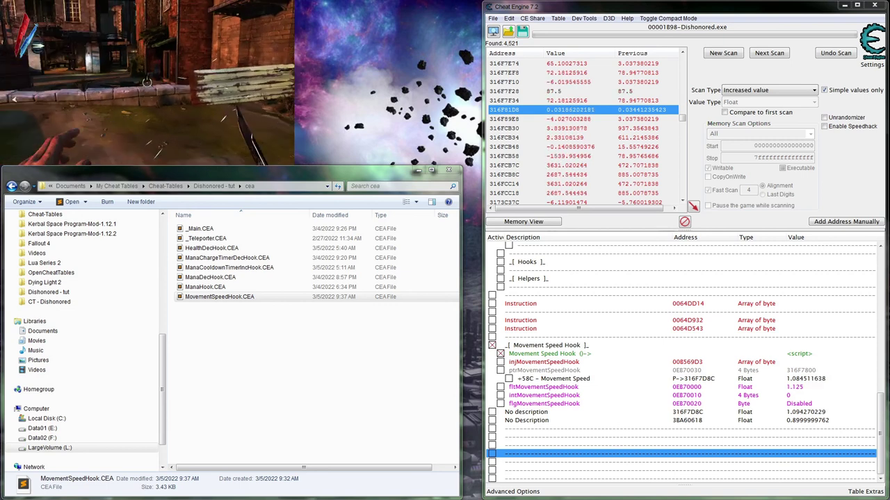
key("w")
right_click(146, 83)
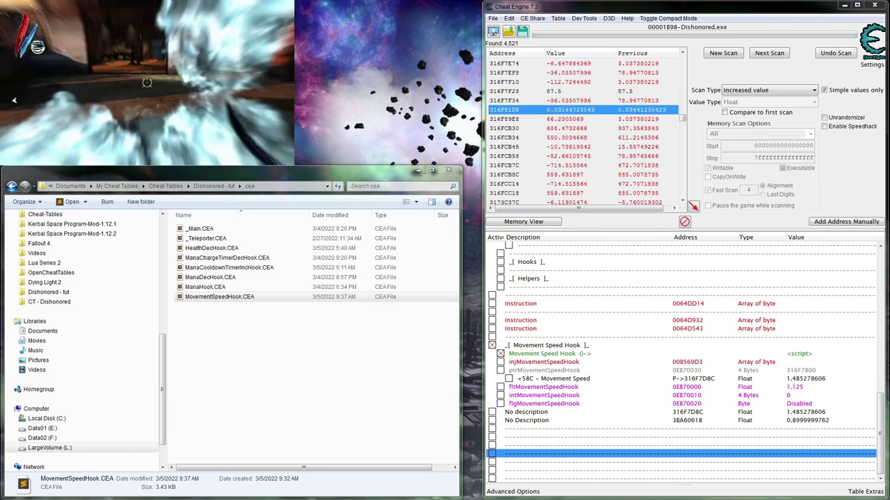
key("w")
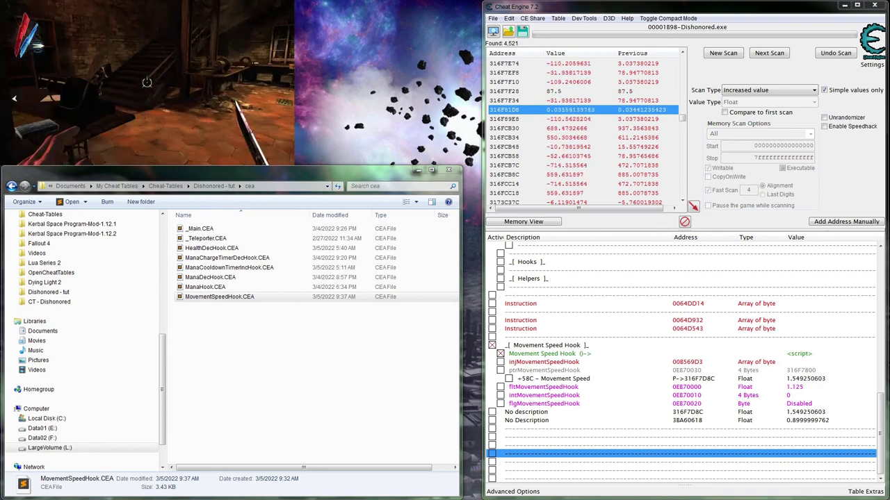
key("w")
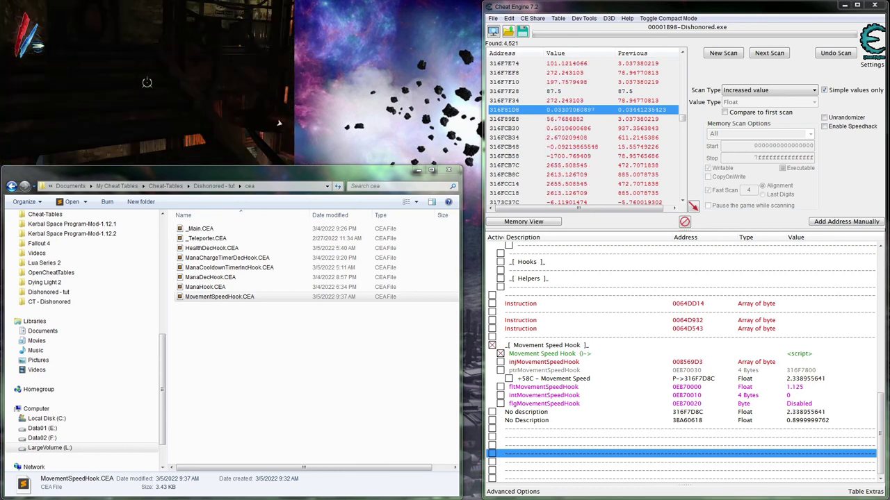
key("w")
right_click(146, 83)
key("w")
right_click(147, 83)
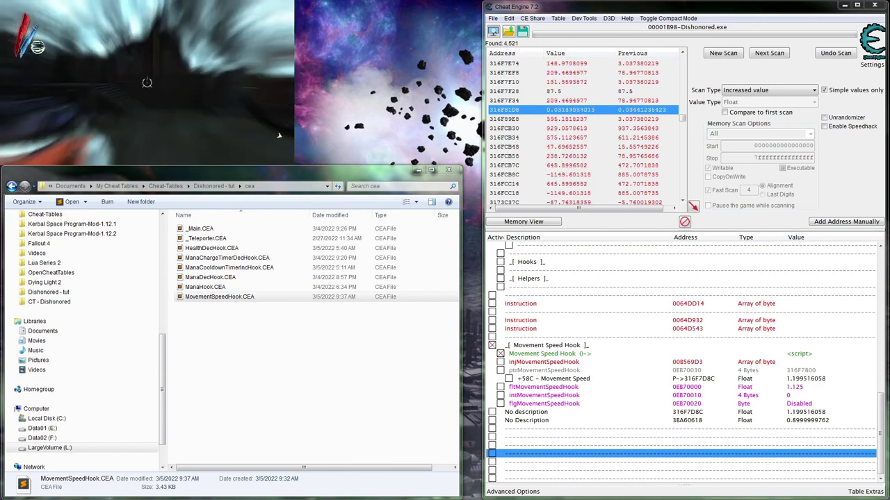
- Run the character through the yard to compare the +58C Movement Speed, 316F7D8C and 3BA60618 values, and pause the game
key("w")
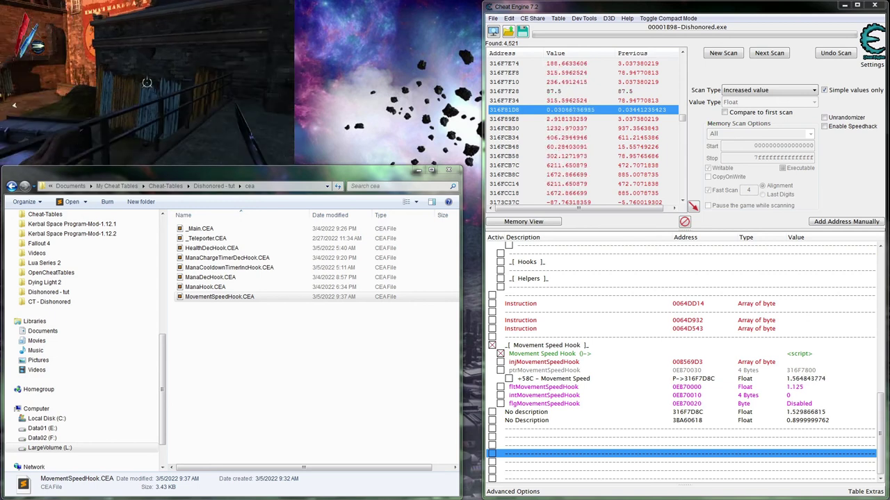
key("w")
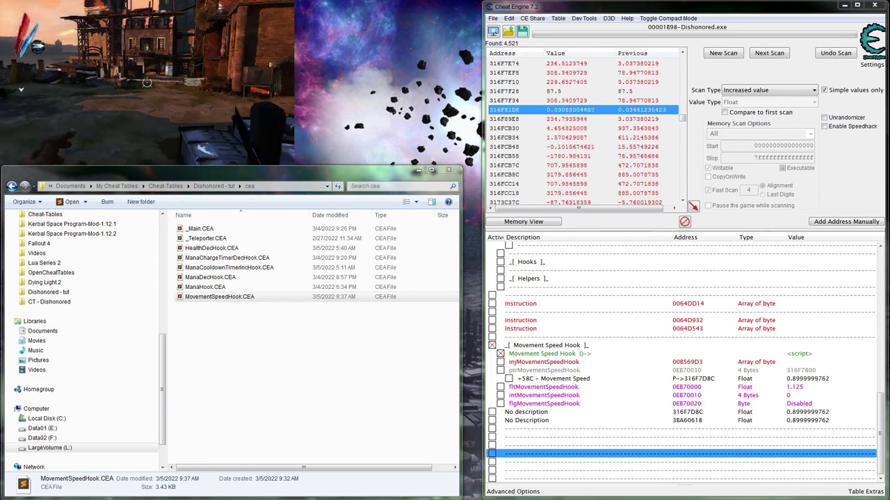
key("Escape")
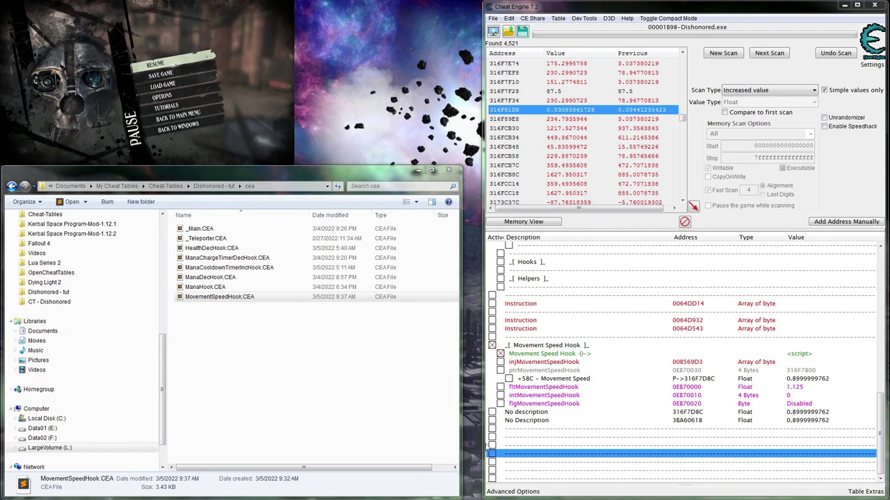
- Clear the scan results to reset the memory scan
left_click(712, 55)
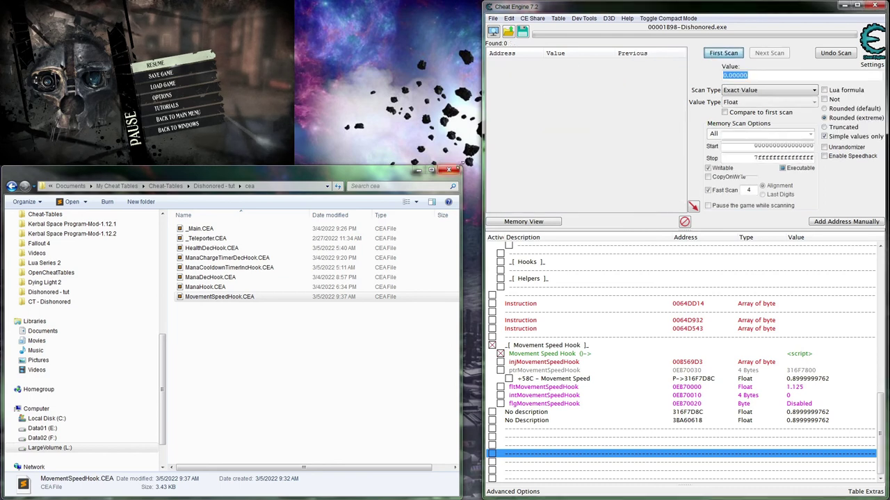
left_click(572, 446)
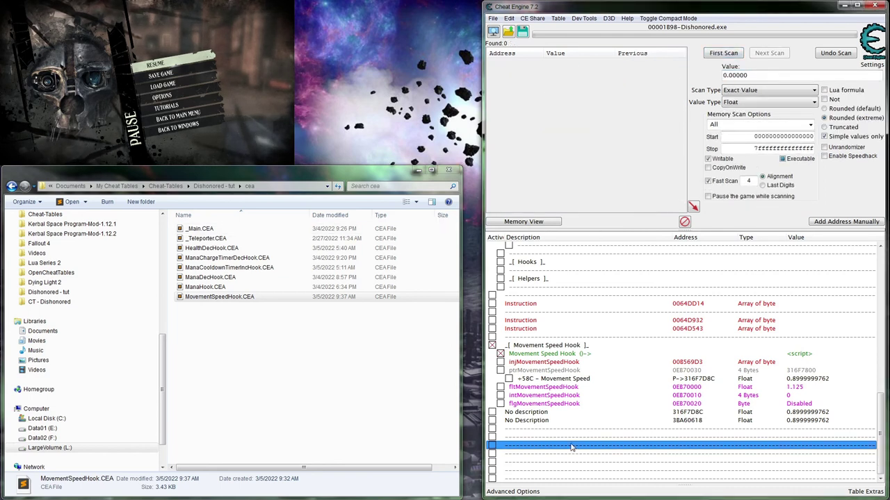
left_click(390, 310)
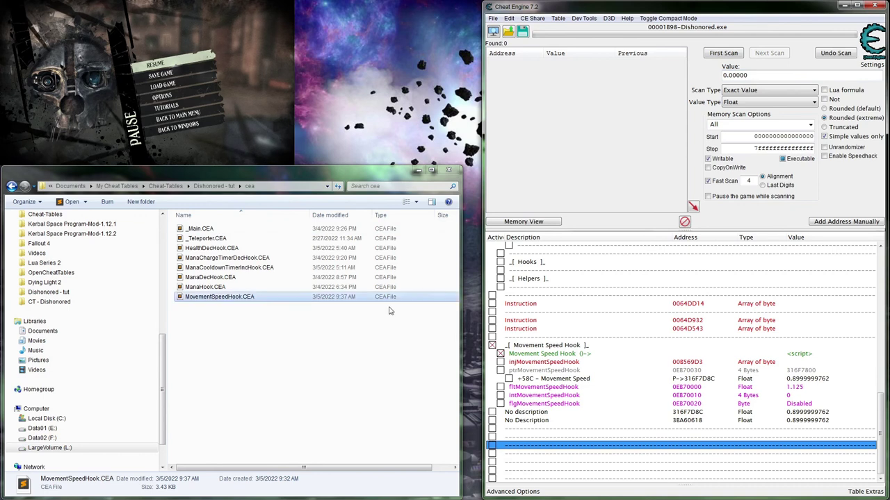
- Disable the Movement Speed Hook script and open MovementSpeedHook.CEA in an enlarged Sublime Text window
double_click(234, 296)
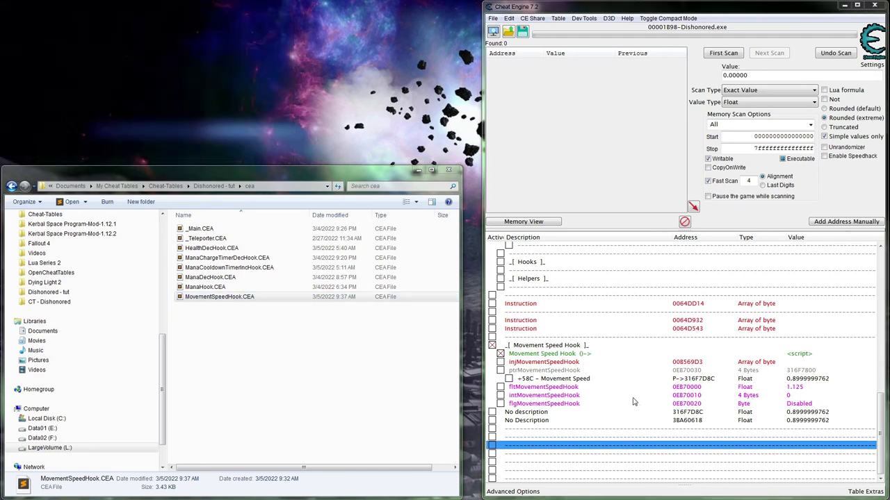
left_click(500, 353)
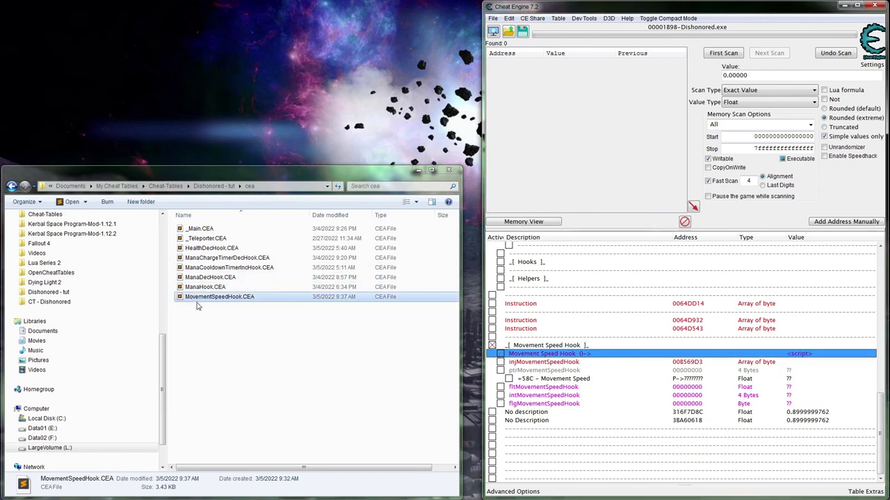
double_click(200, 298)
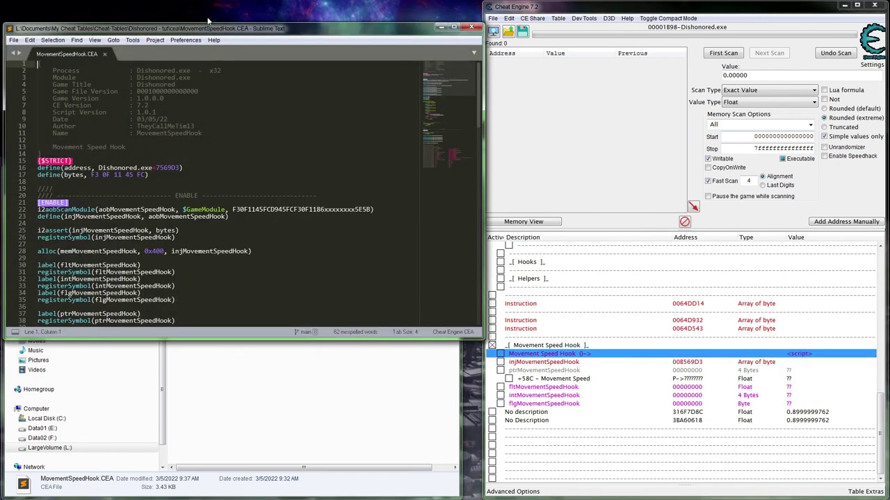
double_click(207, 23)
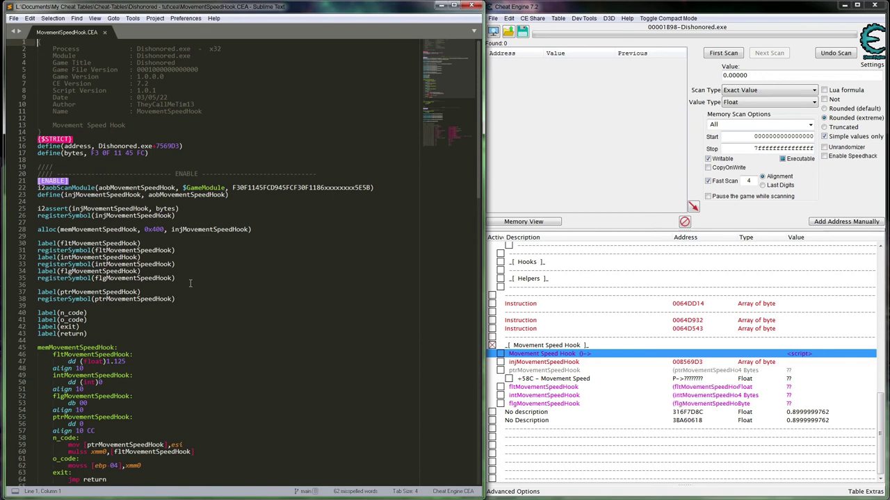
- Remove the intMovementSpeedHook and flgMovementSpeedHook labels, symbol registrations, unregistrations and memory definitions from the script
left_click_drag(179, 279, 198, 247)
key("BackSpace")
scroll(174, 459, "down", 8)
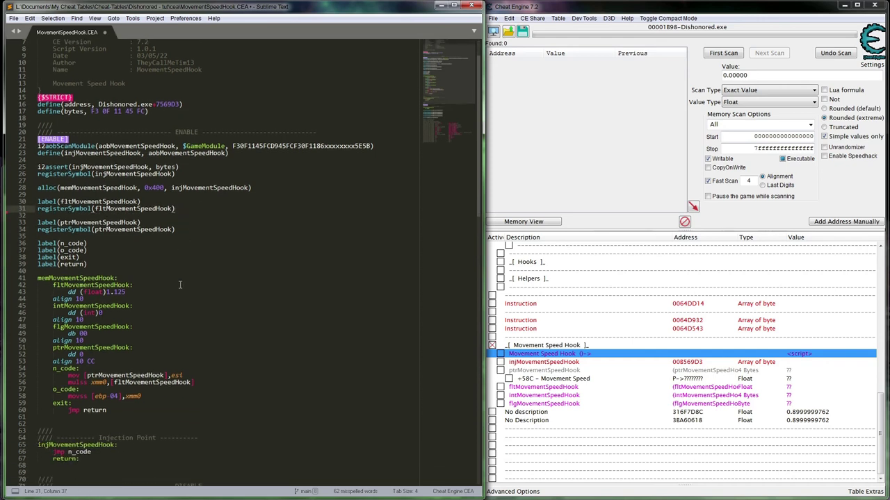
left_click_drag(194, 435, 207, 423)
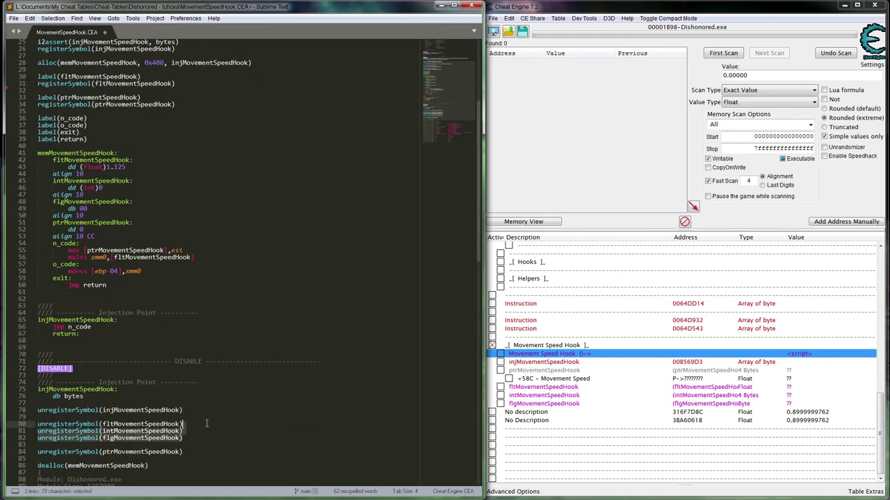
key("BackSpace")
left_click(180, 265)
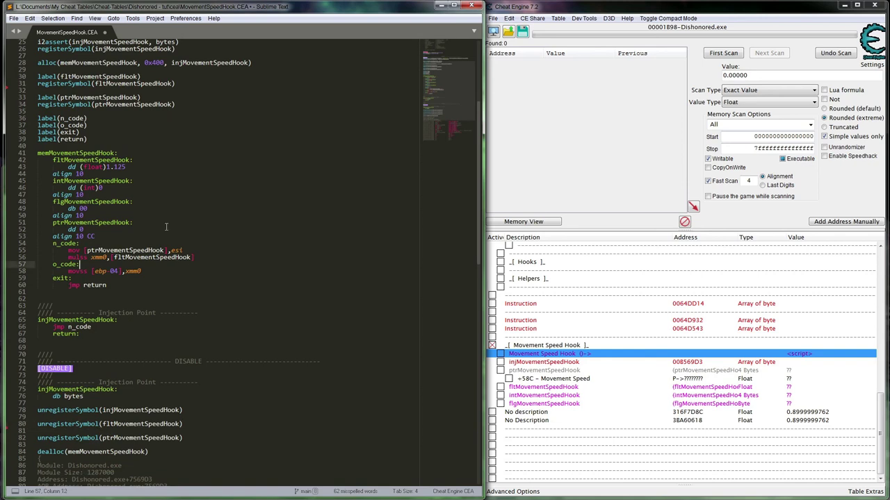
left_click_drag(137, 212, 161, 166)
key("BackSpace")
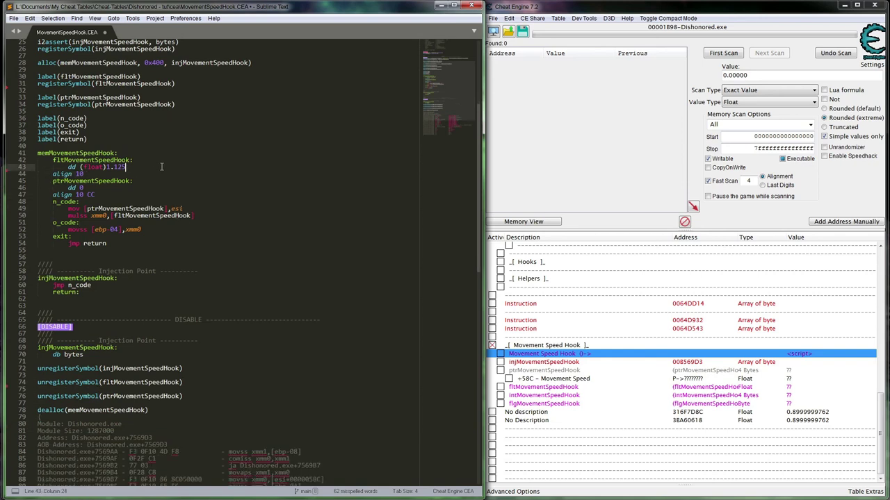
- Add the comment "// Multiplier" after the 1.125 float value, save the file and review the script
type("// Multiplier")
key("ctrl+s")
left_click(179, 182)
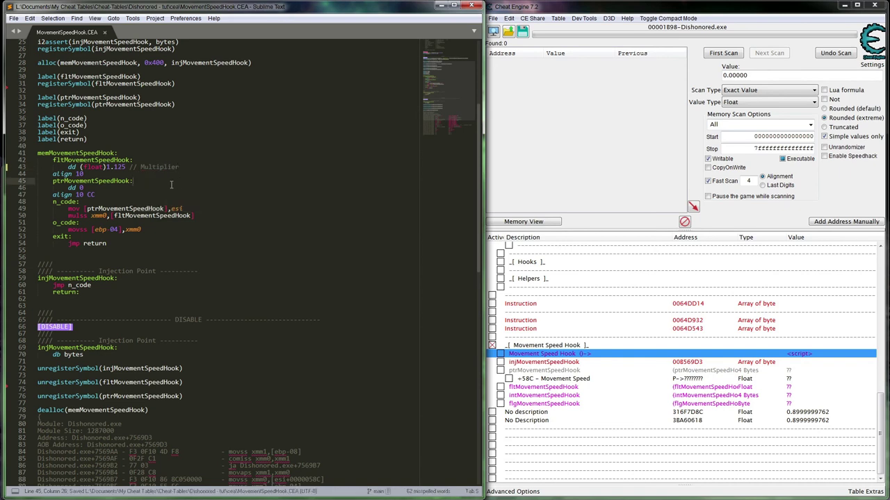
scroll(172, 184, "up", 2)
scroll(174, 184, "down", 3)
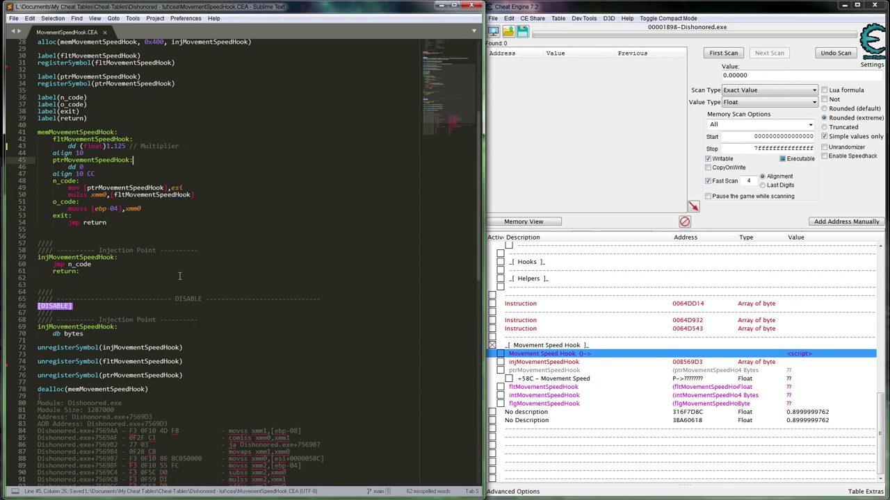
scroll(191, 353, "down", 2)
scroll(190, 354, "up", 7)
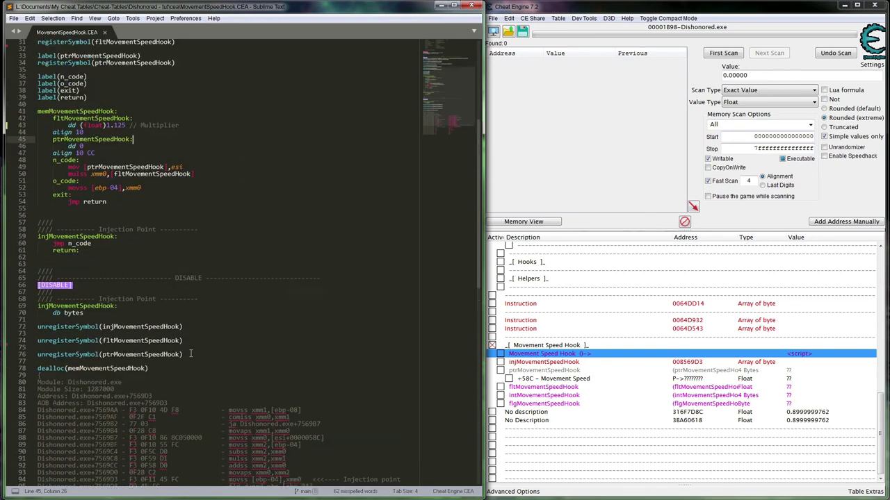
scroll(190, 354, "up", 4)
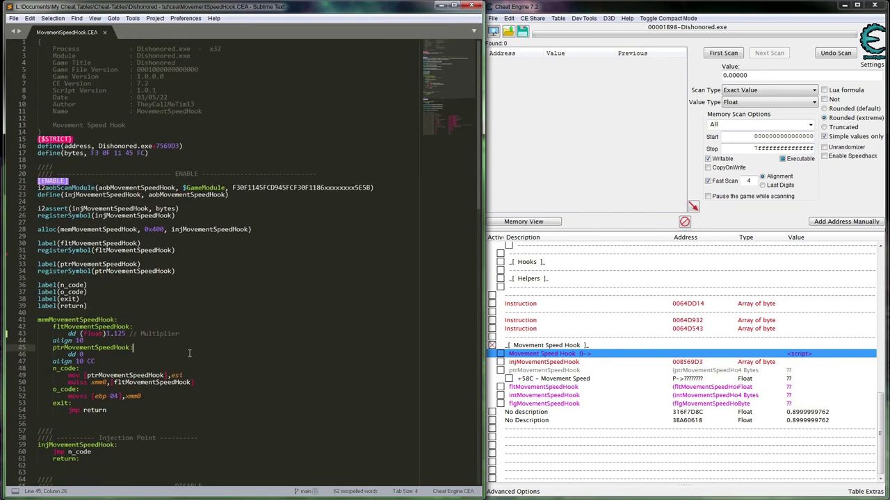
- In Cheat Engine, delete the intMovementSpeedHook and flgMovementSpeedHook entries and the undescribed 316F7D8C and 3BA60618 addresses
left_click(531, 396)
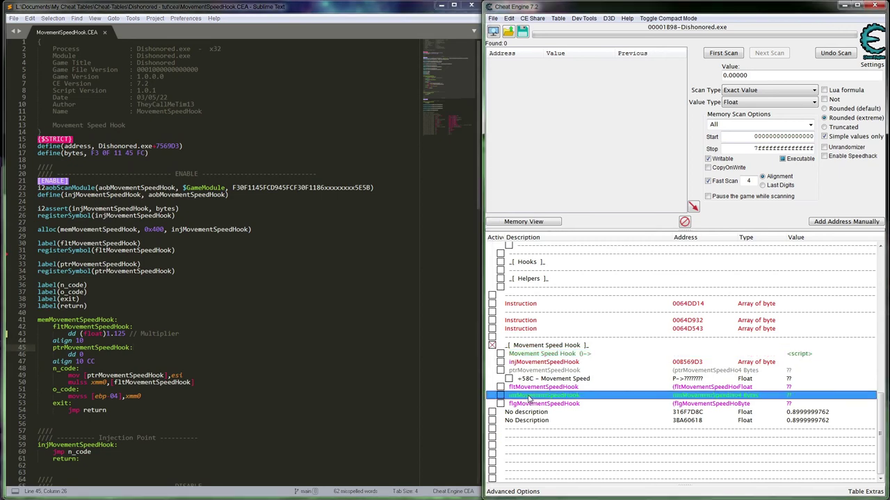
key("Delete")
key("Return")
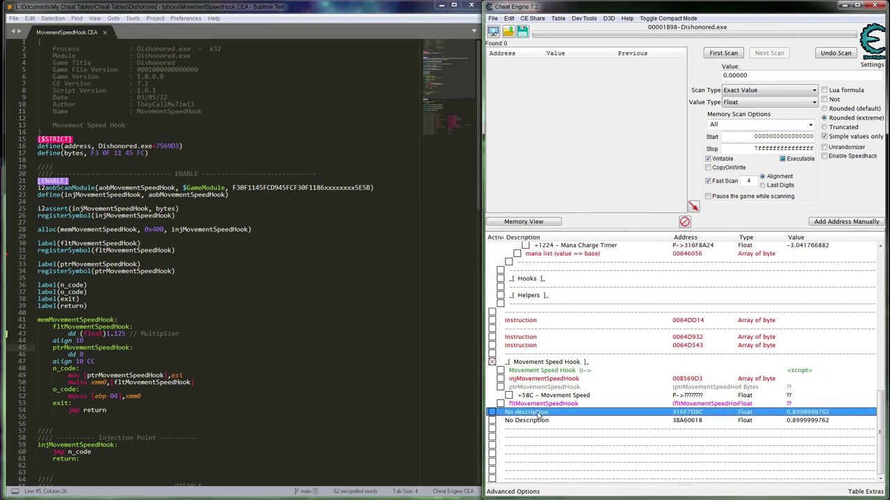
key("Delete")
key("Return")
key("Delete")
key("Return")
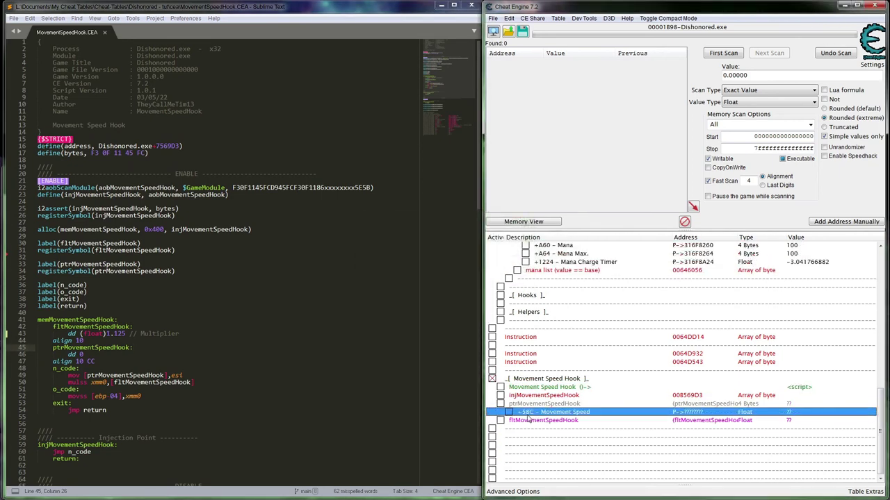
- Duplicate the Movement Speed Hook script entry within its group and paste a separator line between the two copies
left_click(538, 430)
left_click(539, 422)
scroll(564, 442, "up", 2)
scroll(564, 442, "down", 2)
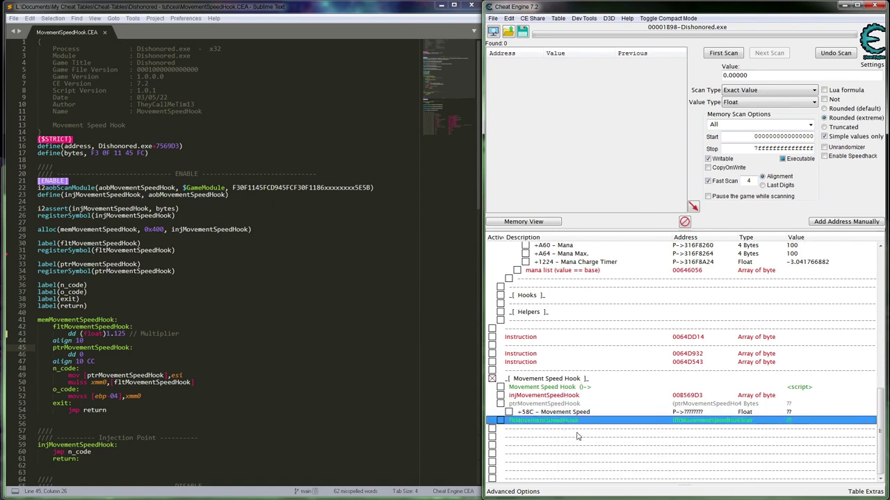
left_click(535, 389)
key("ctrl+c")
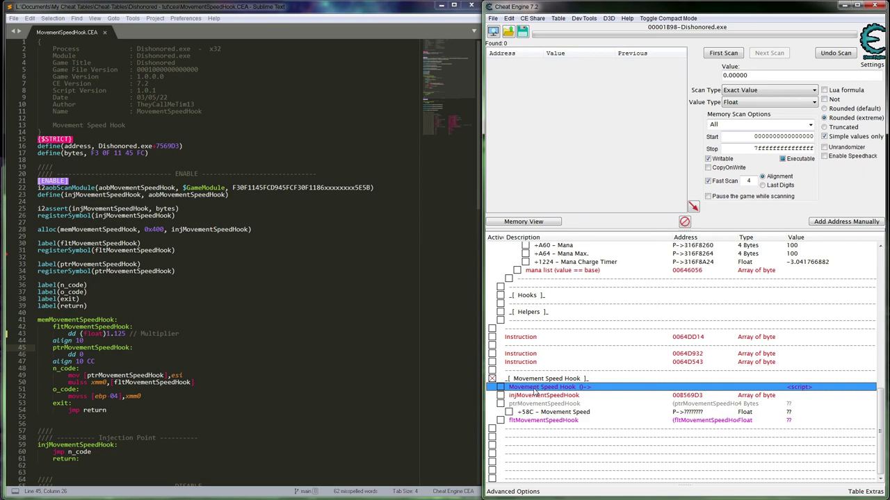
key("ctrl+v")
left_click(545, 456)
left_click(534, 389)
key("ctrl+v")
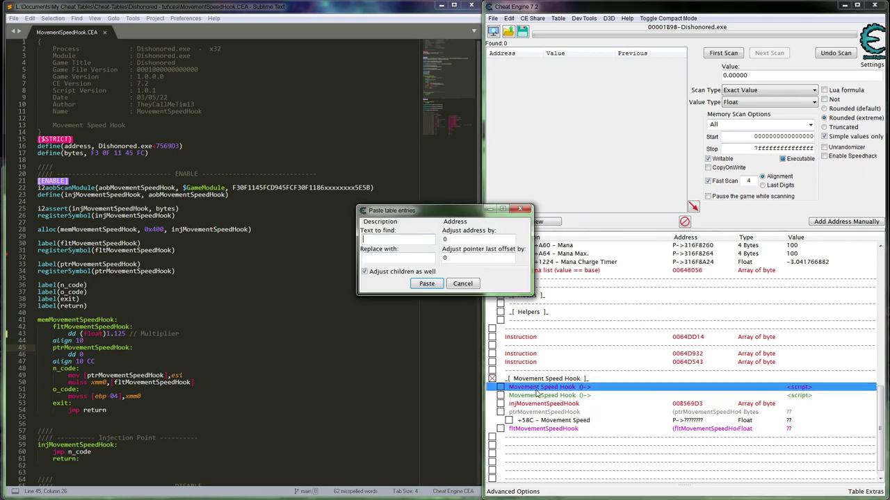
key("Return")
- Rename the upper Movement Speed Hook script copy to "_[ Super Speed ]_ ()->"
double_click(547, 387)
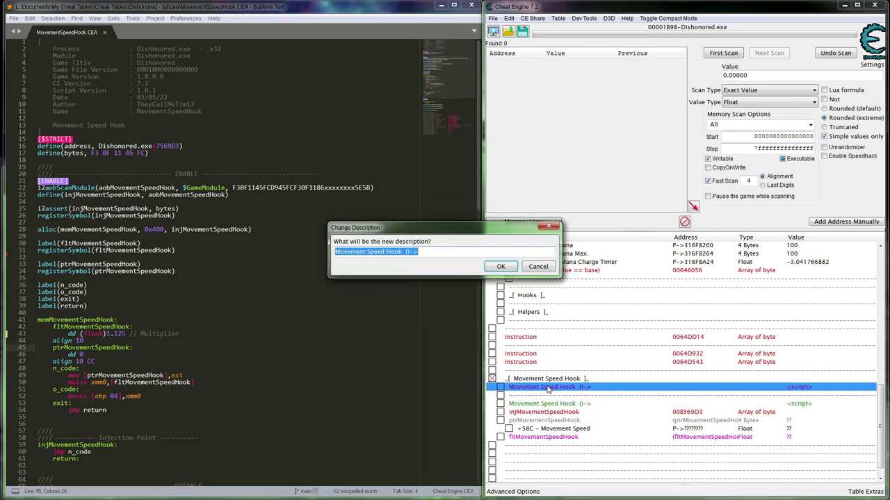
key("End")
key("Left")
key("Left")
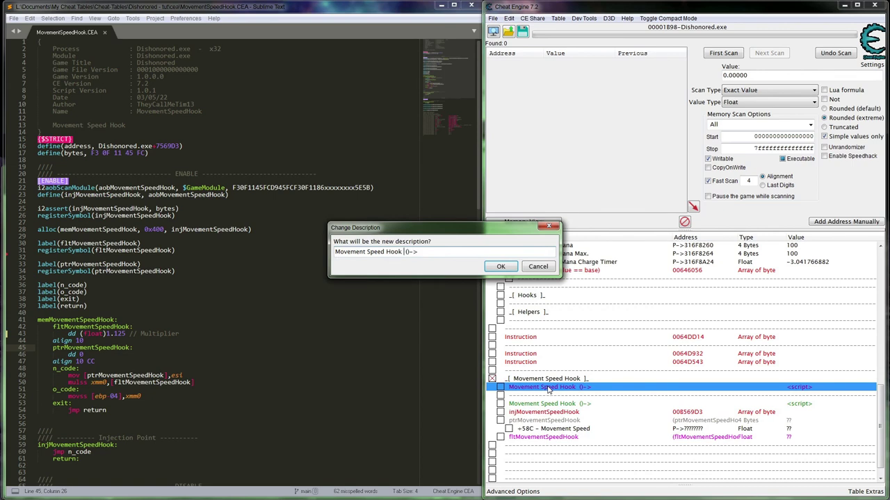
key("shift+Home")
type("_[ Super Speed ]_")
key("Return")
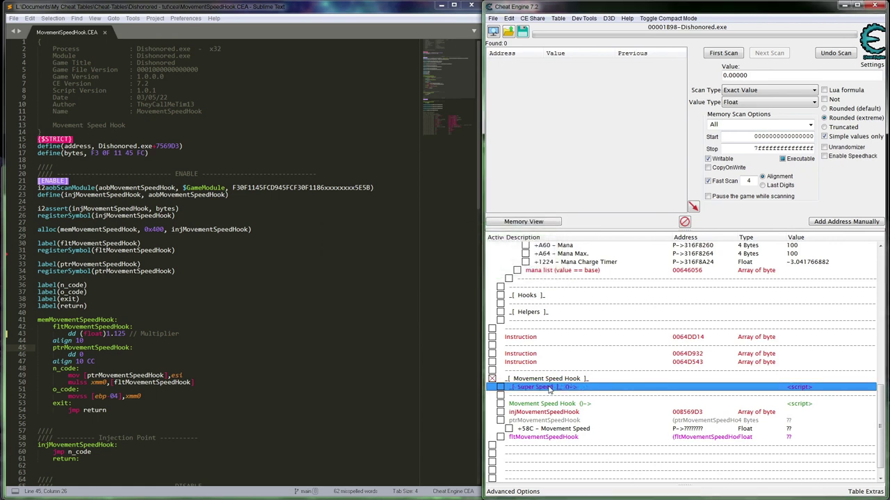
- Copy the fltMovementSpeedHook entry, nest the copy under the Super Speed script and rename it "Multiplier"
left_click(523, 438)
left_click(525, 389)
key("ctrl+v")
left_click(481, 338)
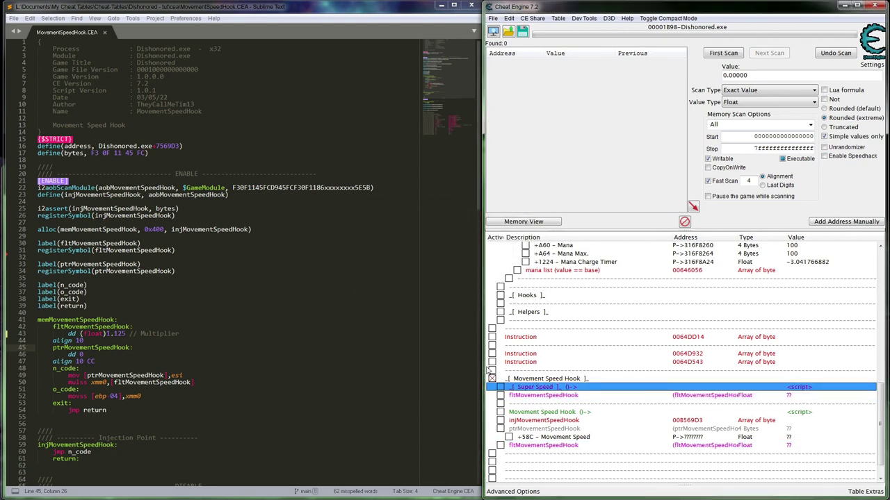
left_click(514, 396)
double_click(518, 396)
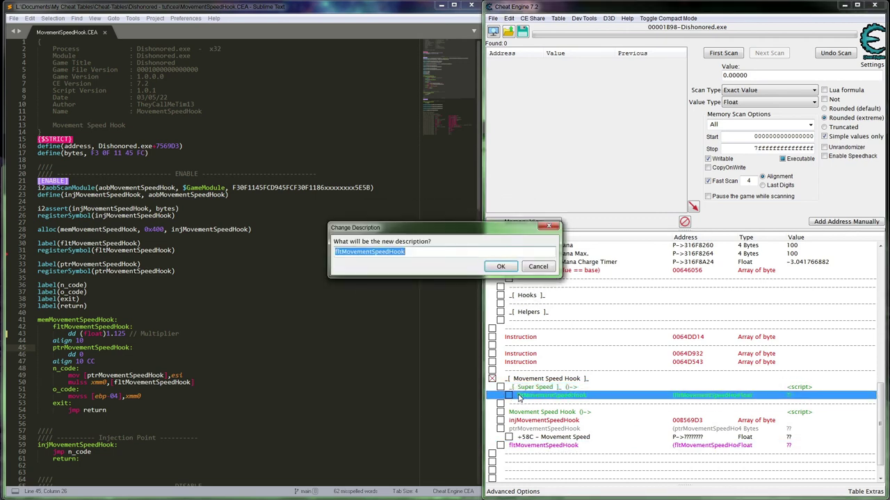
type("Multiplier")
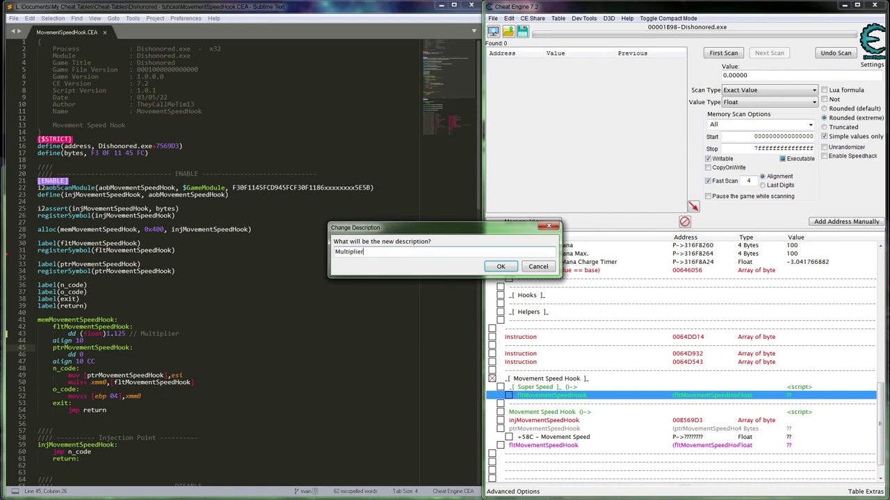
key("Return")
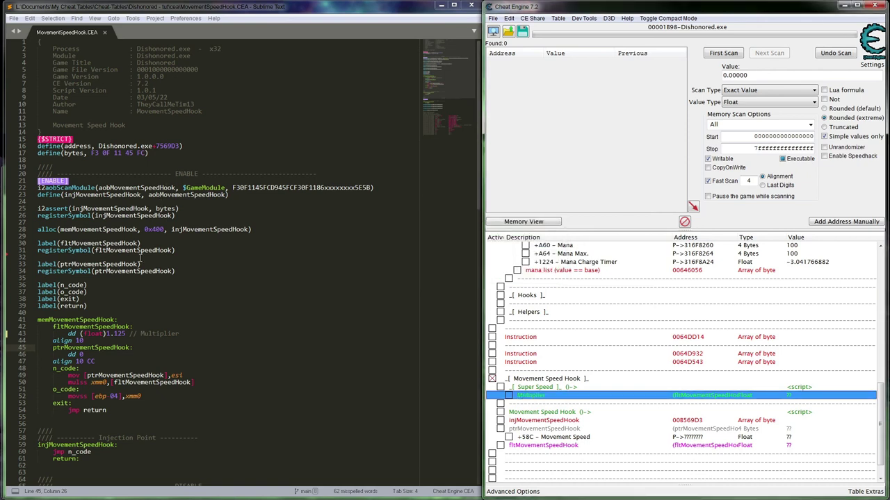
- Copy the fltMovementSpeedHook 1.125 float definition into the Super Speed script's enable section, unindent it and save the script
left_click_drag(176, 334, 195, 322)
key("ctrl+c")
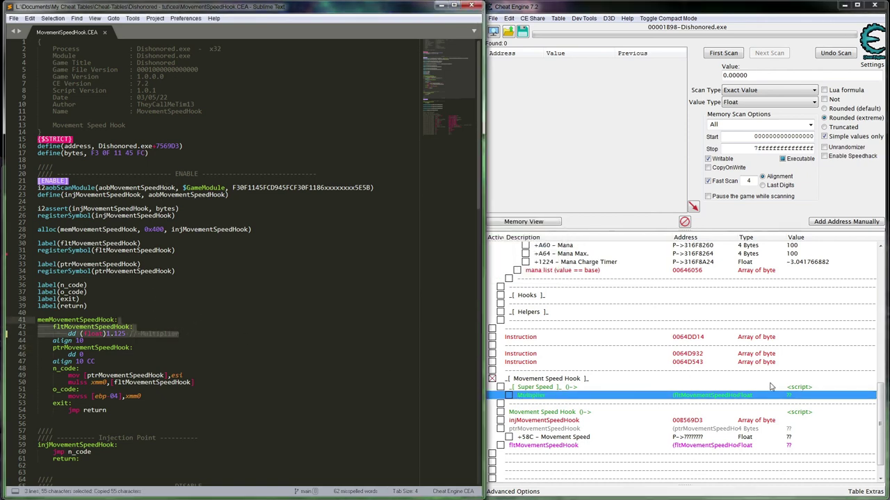
double_click(798, 388)
key("ctrl+v")
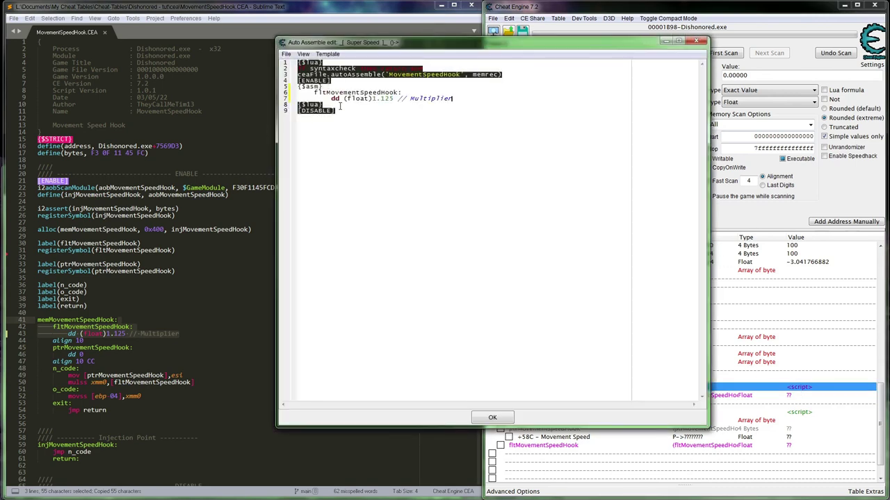
left_click_drag(337, 98, 318, 92)
key("shift+Tab")
key("shift+Tab")
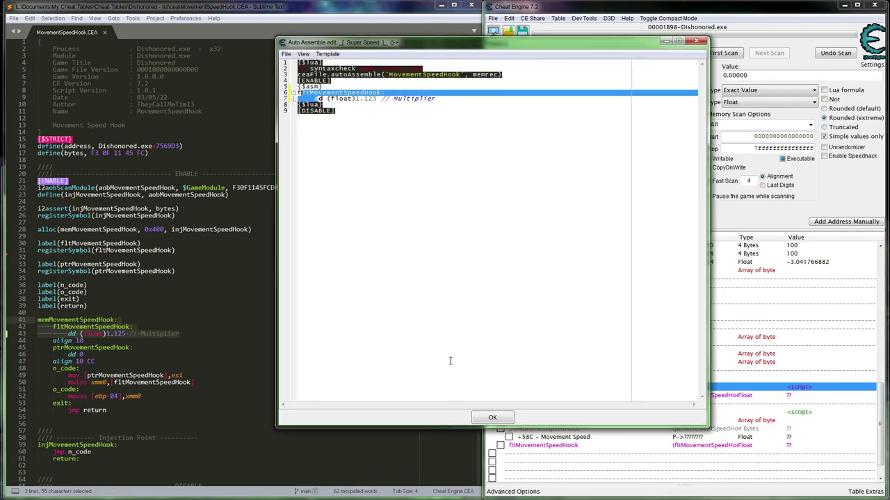
left_click(487, 416)
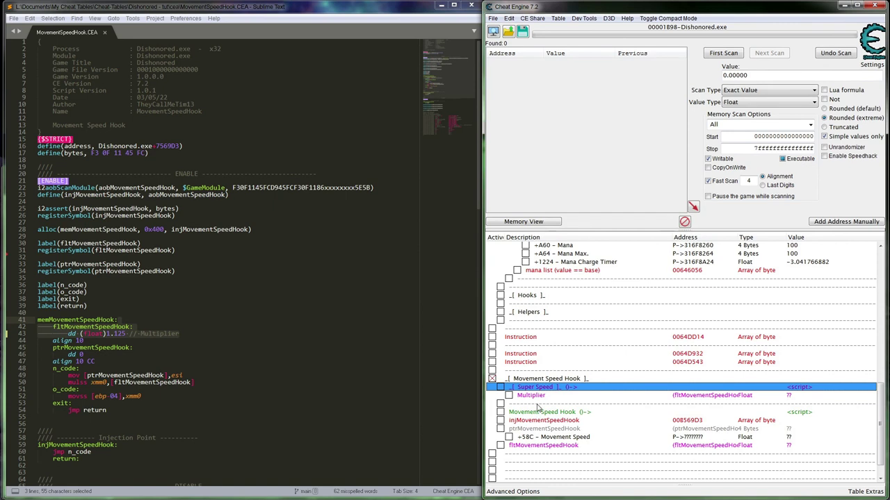
scroll(537, 408, "up", 4)
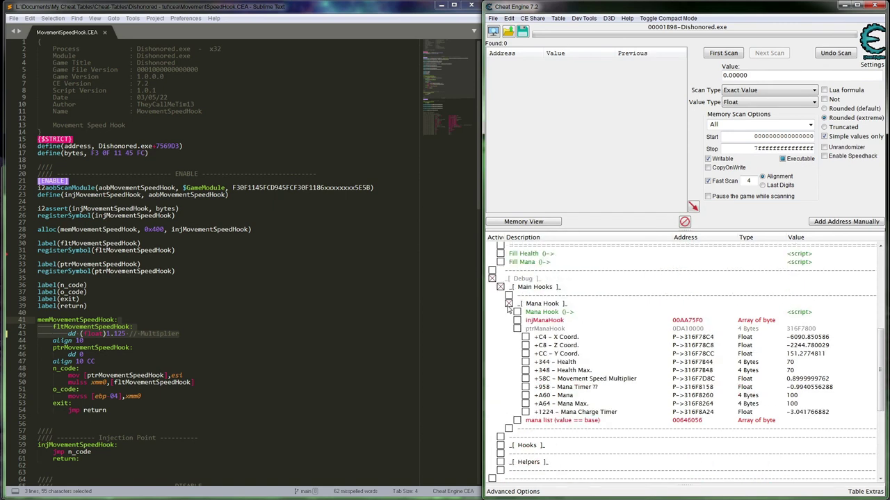